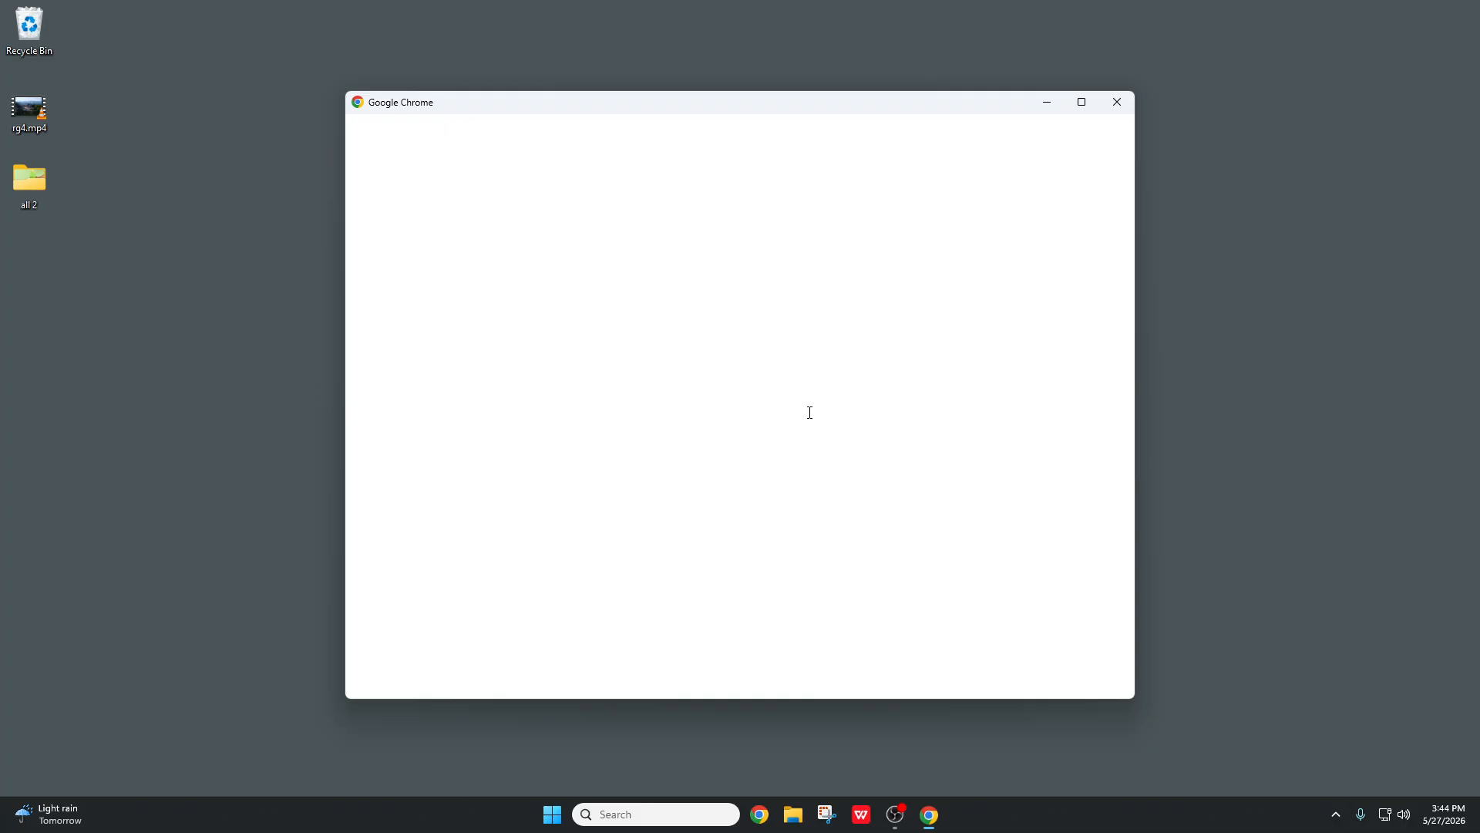
Step: Search Google for "capcut" and open the official capcut.com website from the results
scroll(806, 439, down, 2)
click(799, 419)
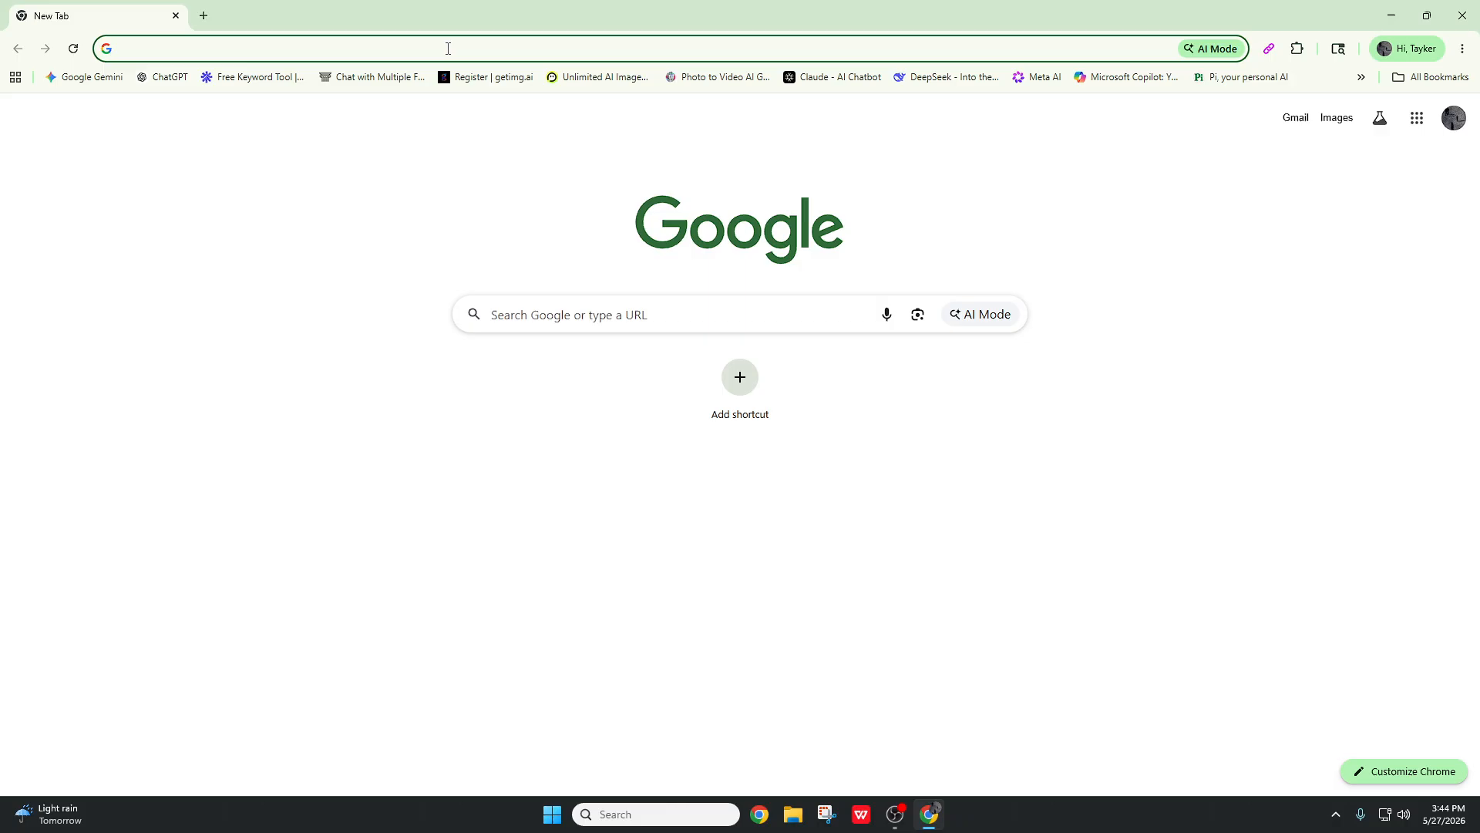
click(748, 325)
text(capc)
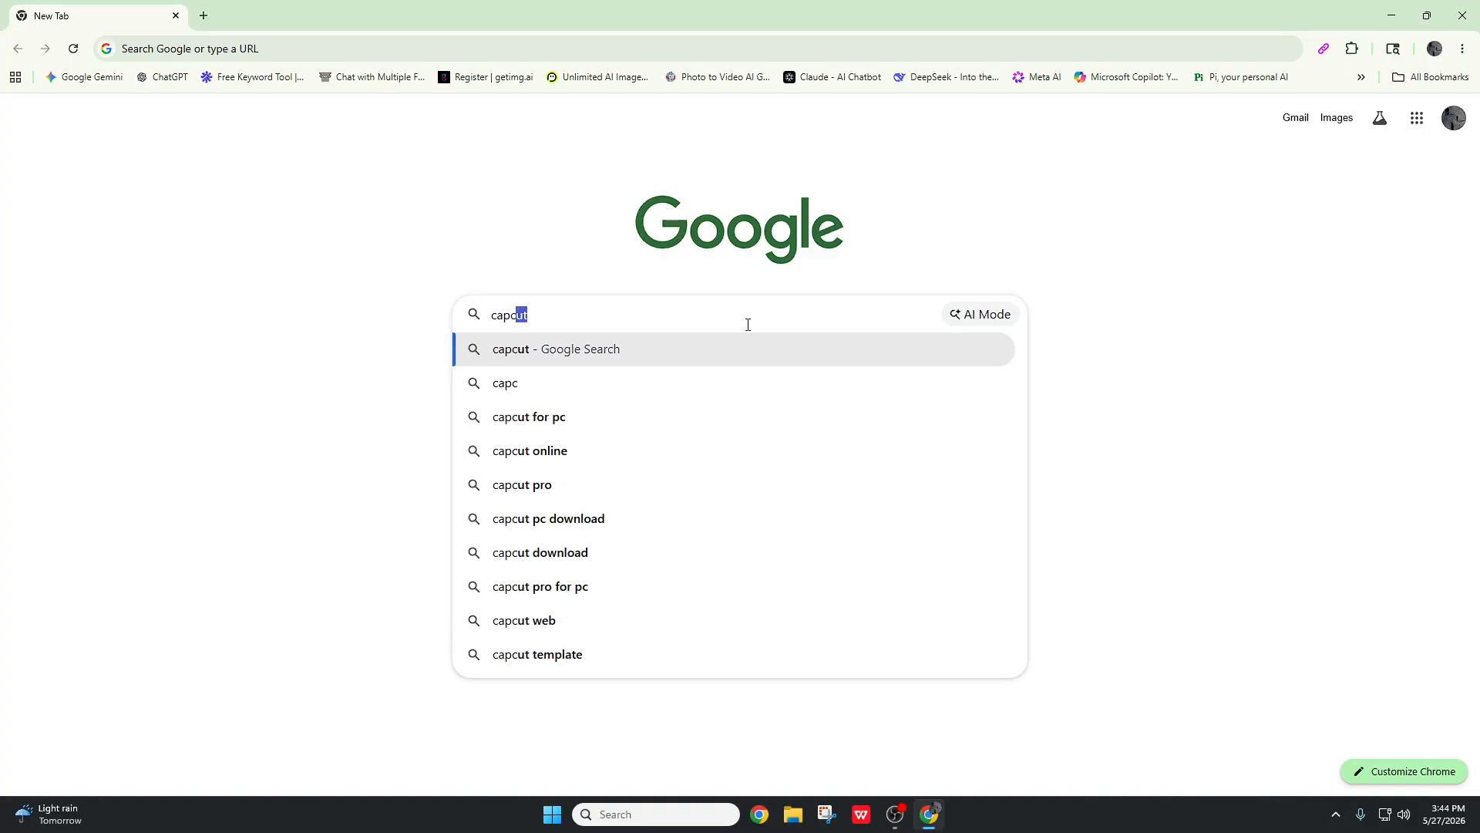
key(Return)
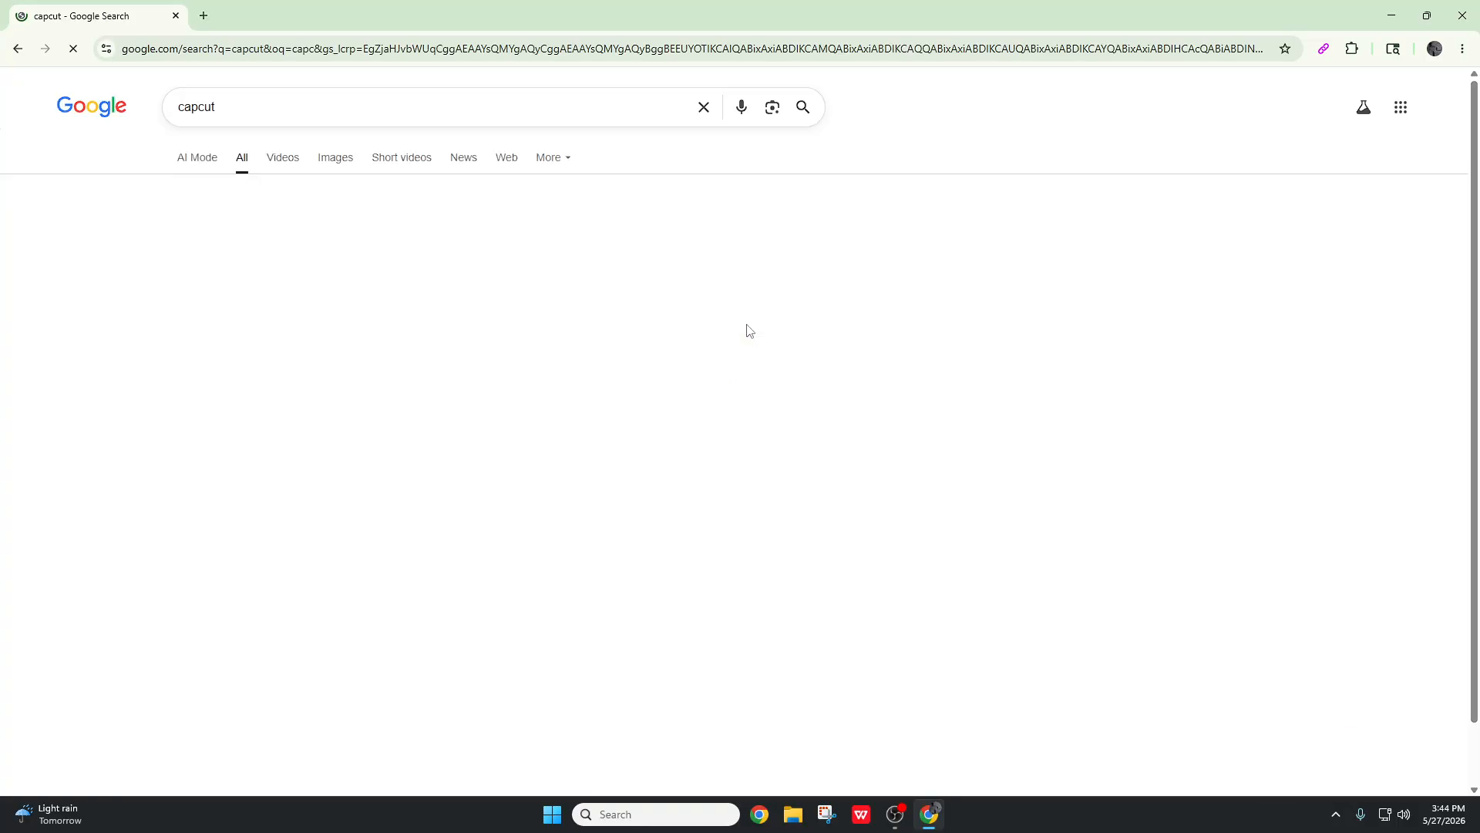
scroll(537, 463, down, 1)
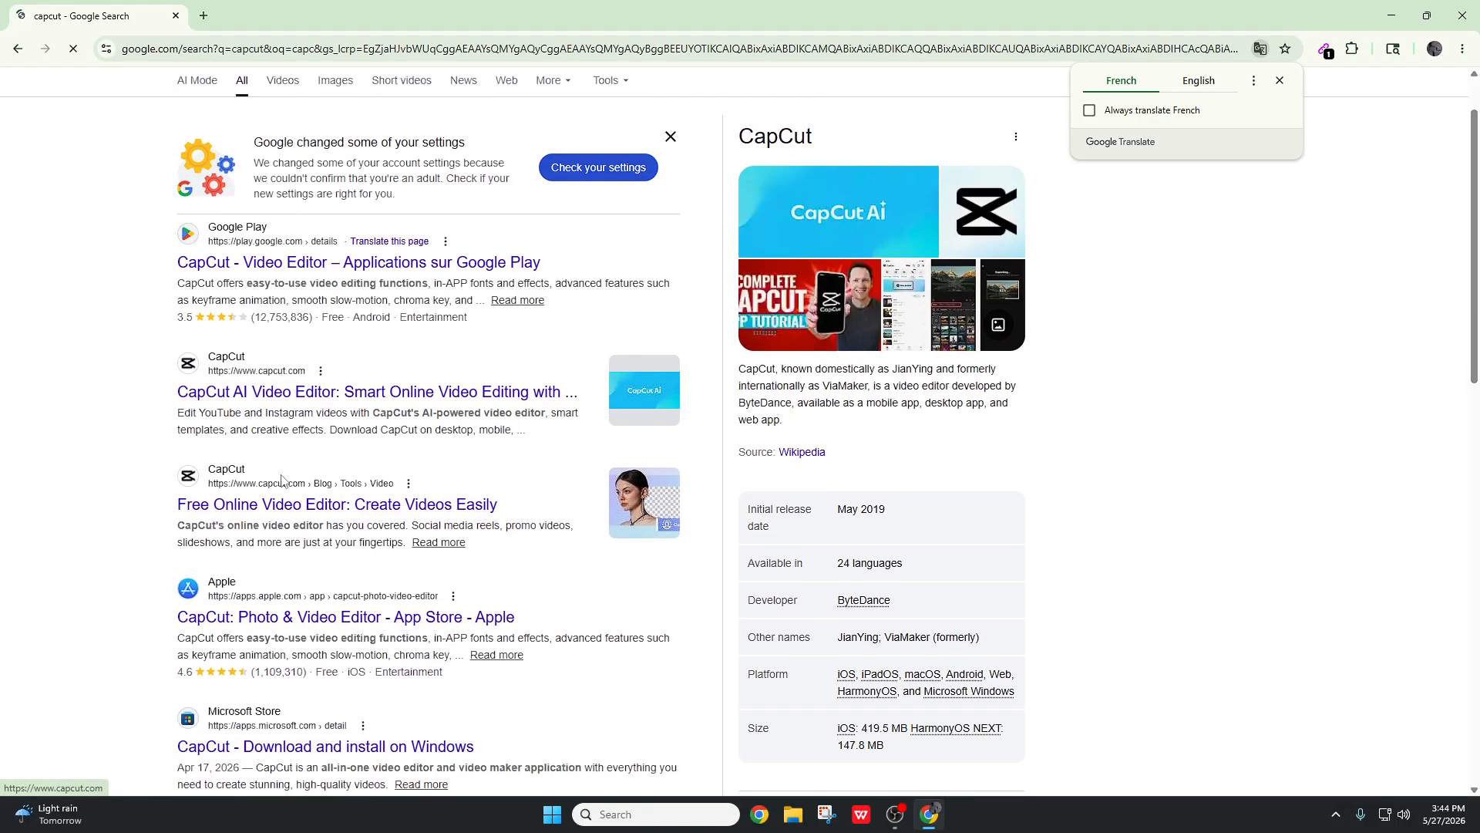
click(271, 394)
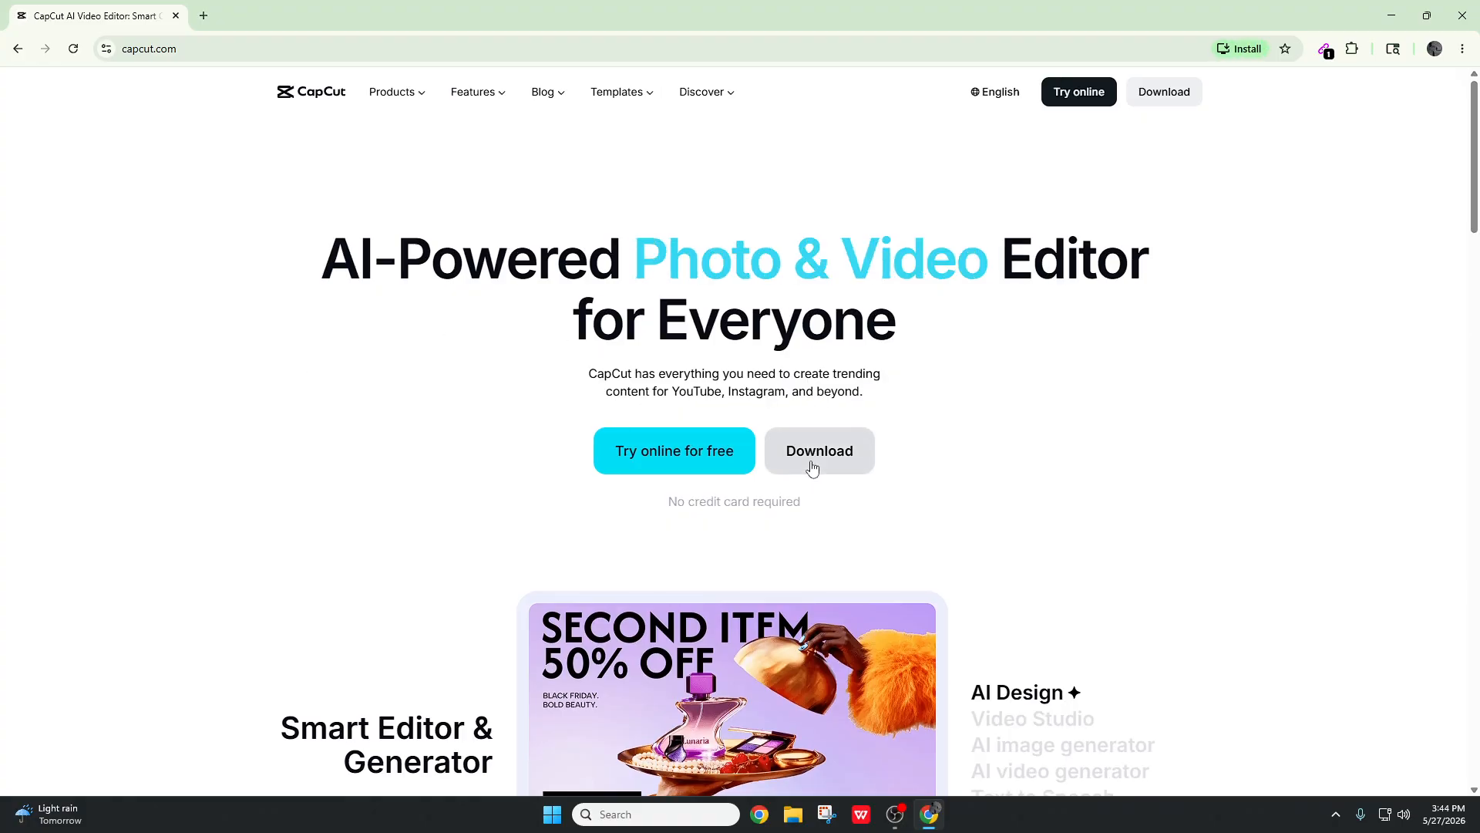
Step: Download the CapCut desktop installer and run it from the Downloads folder, closing the leftover folder and browser windows
click(821, 455)
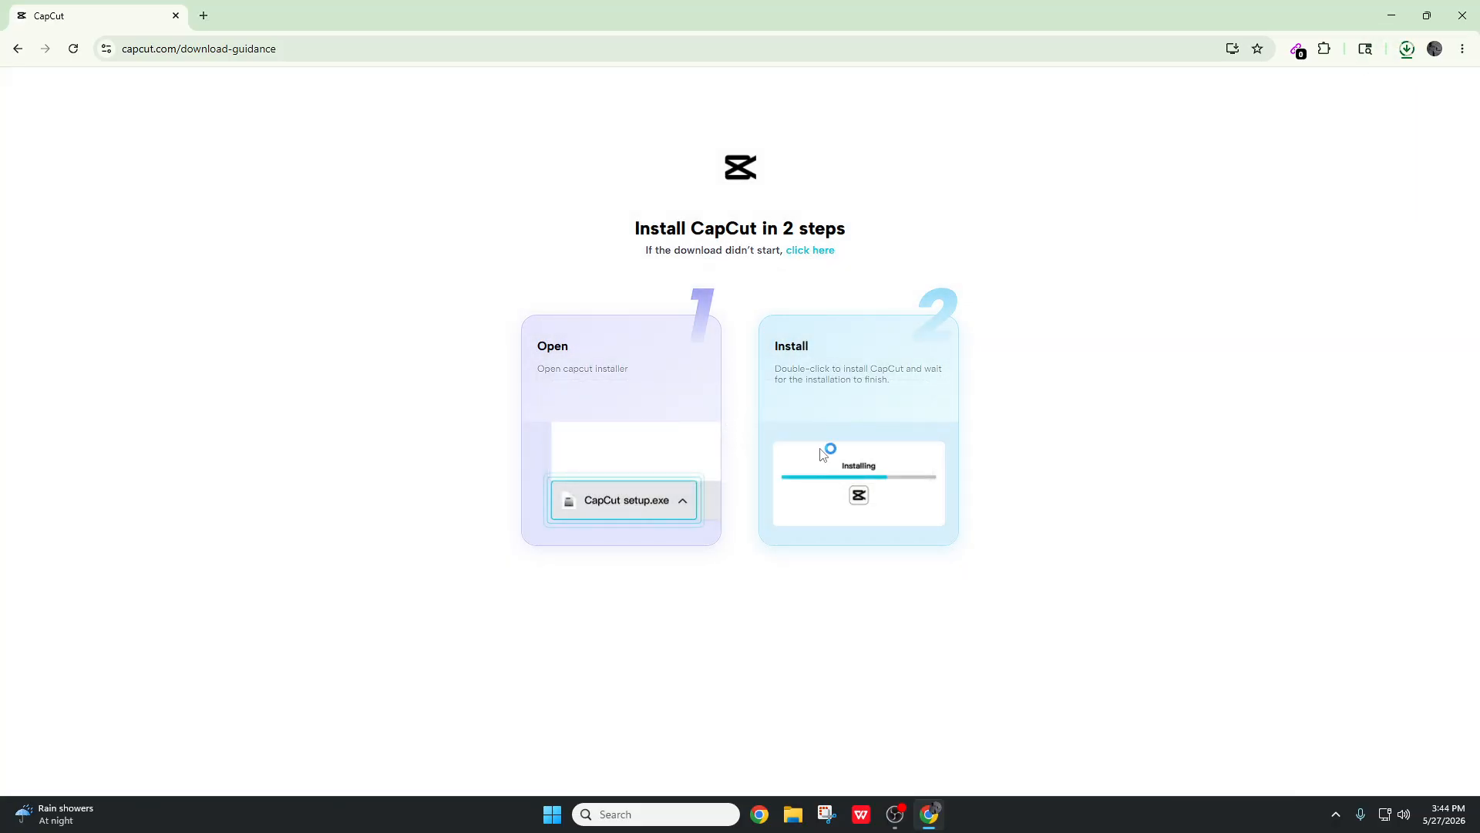
mouse_move(1344, 103)
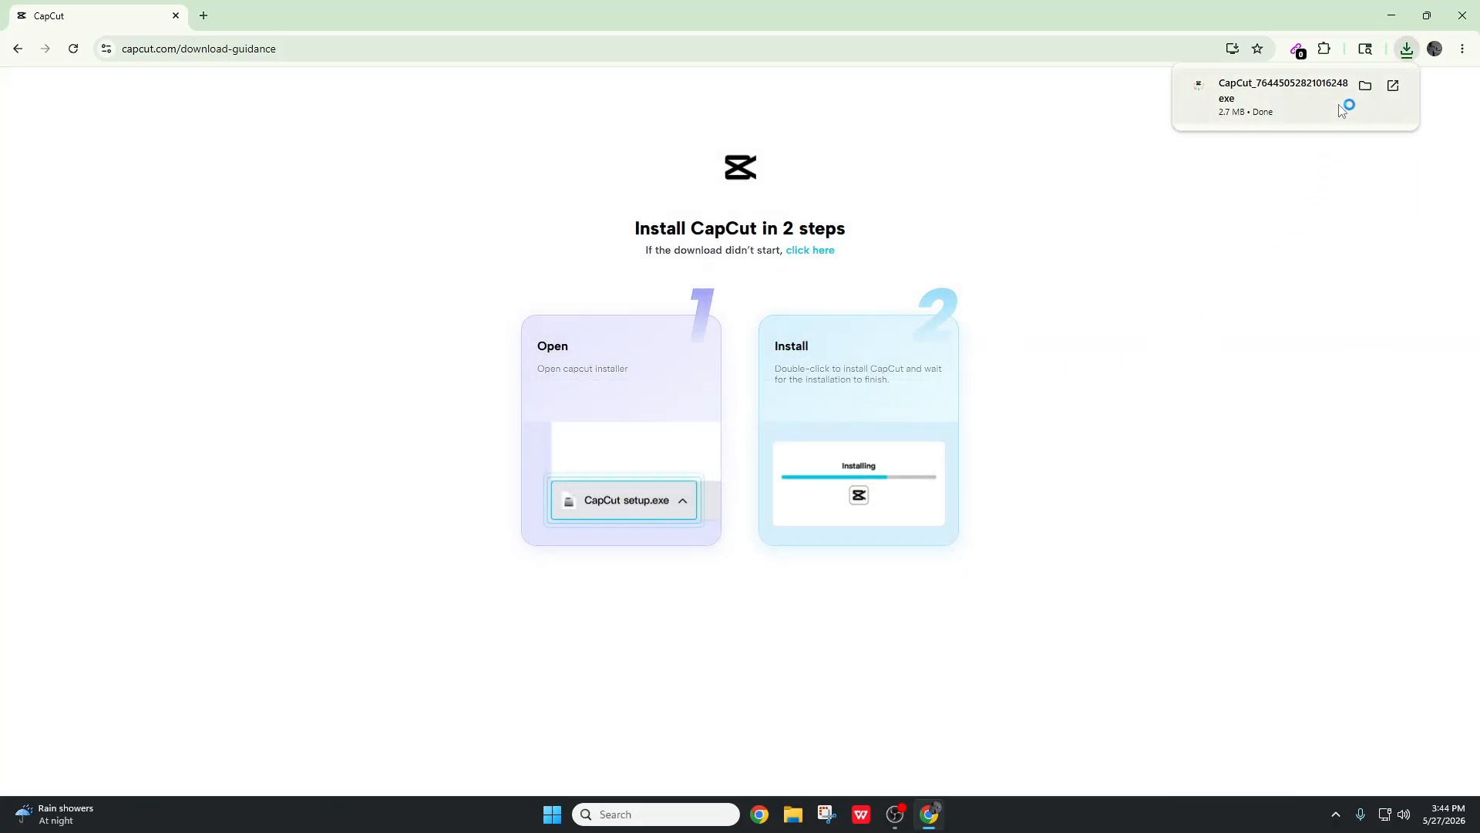
click(1366, 88)
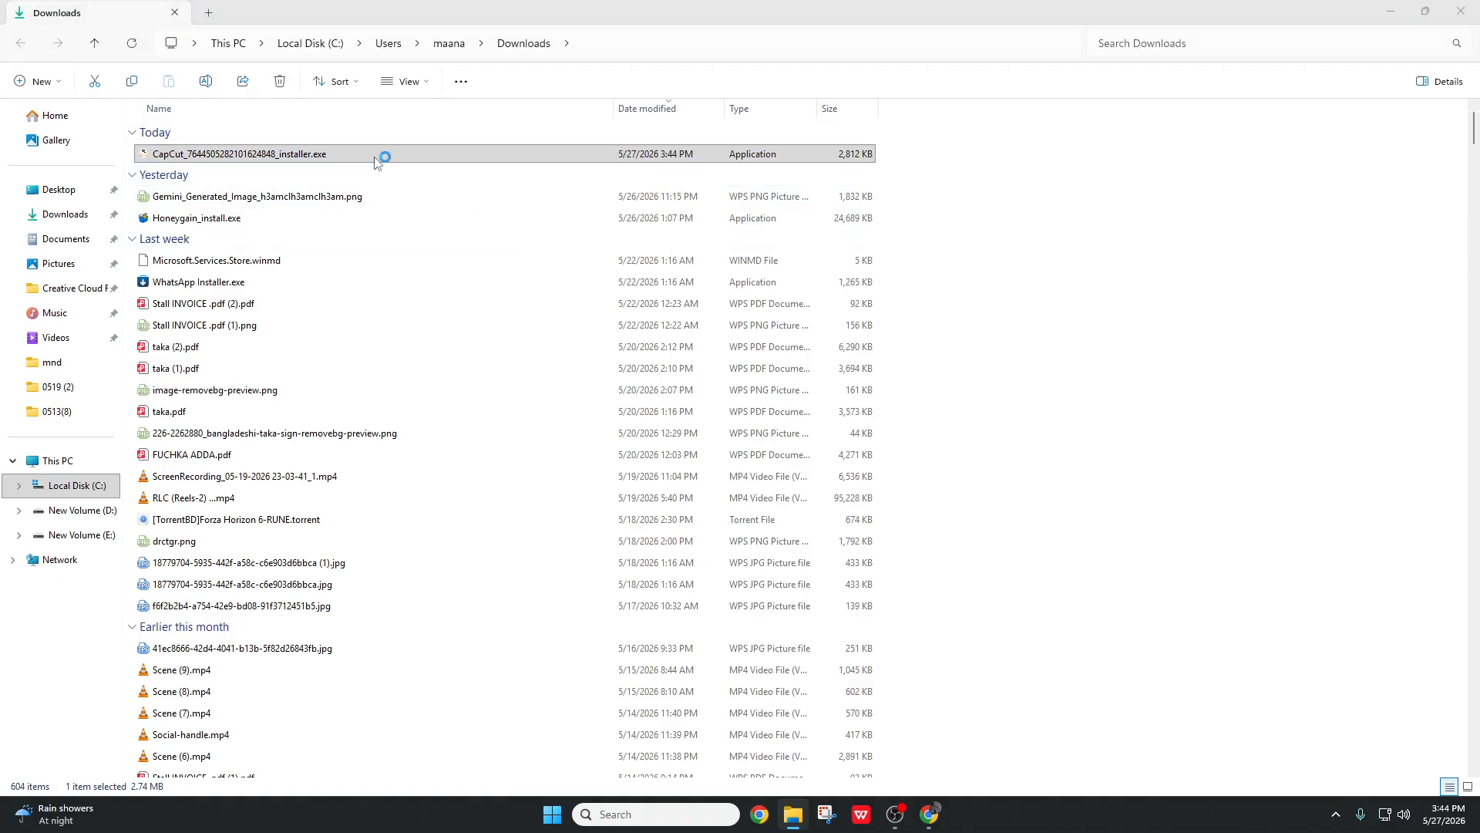
click(376, 154)
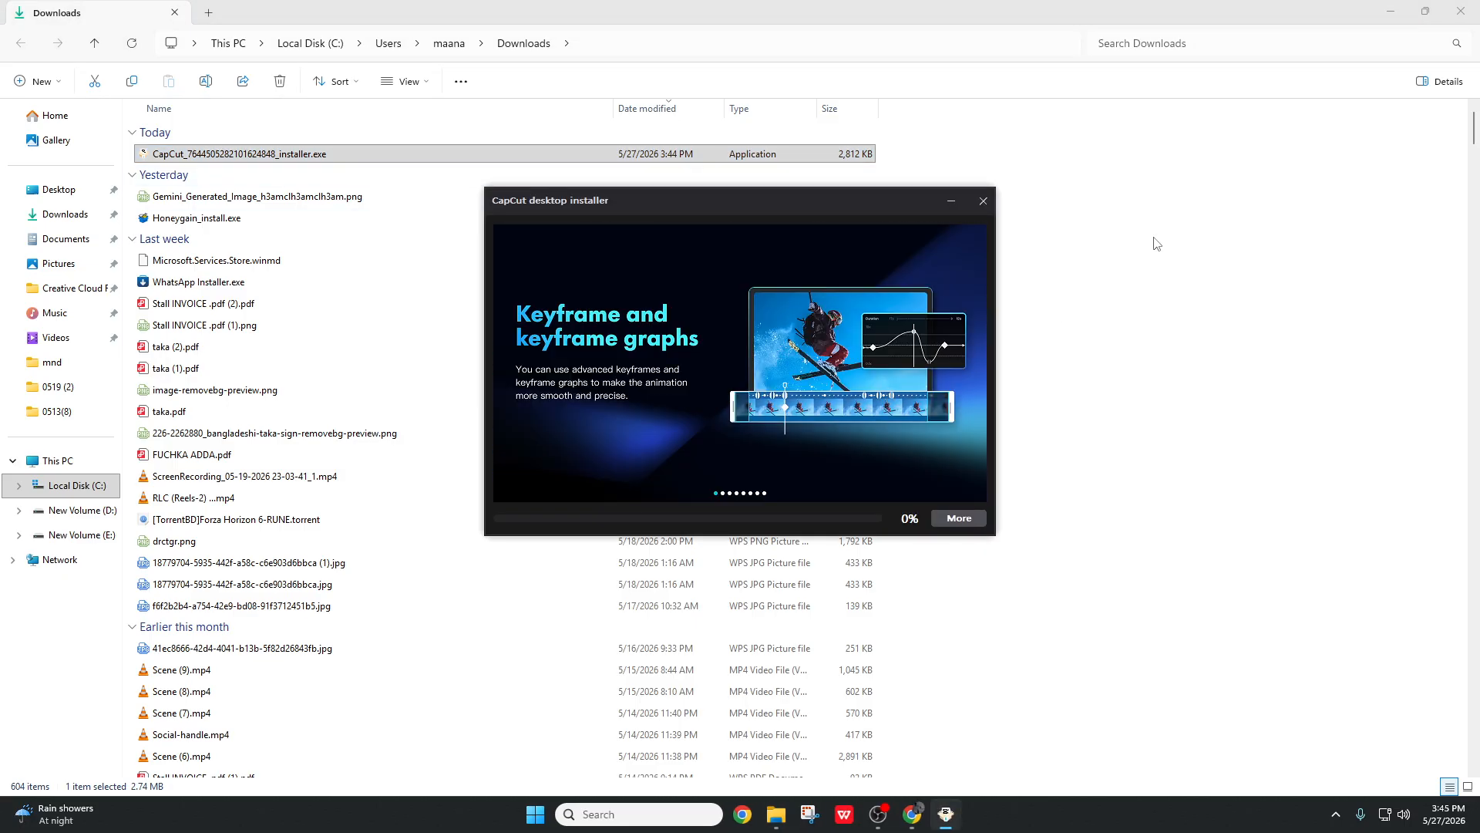
click(1461, 10)
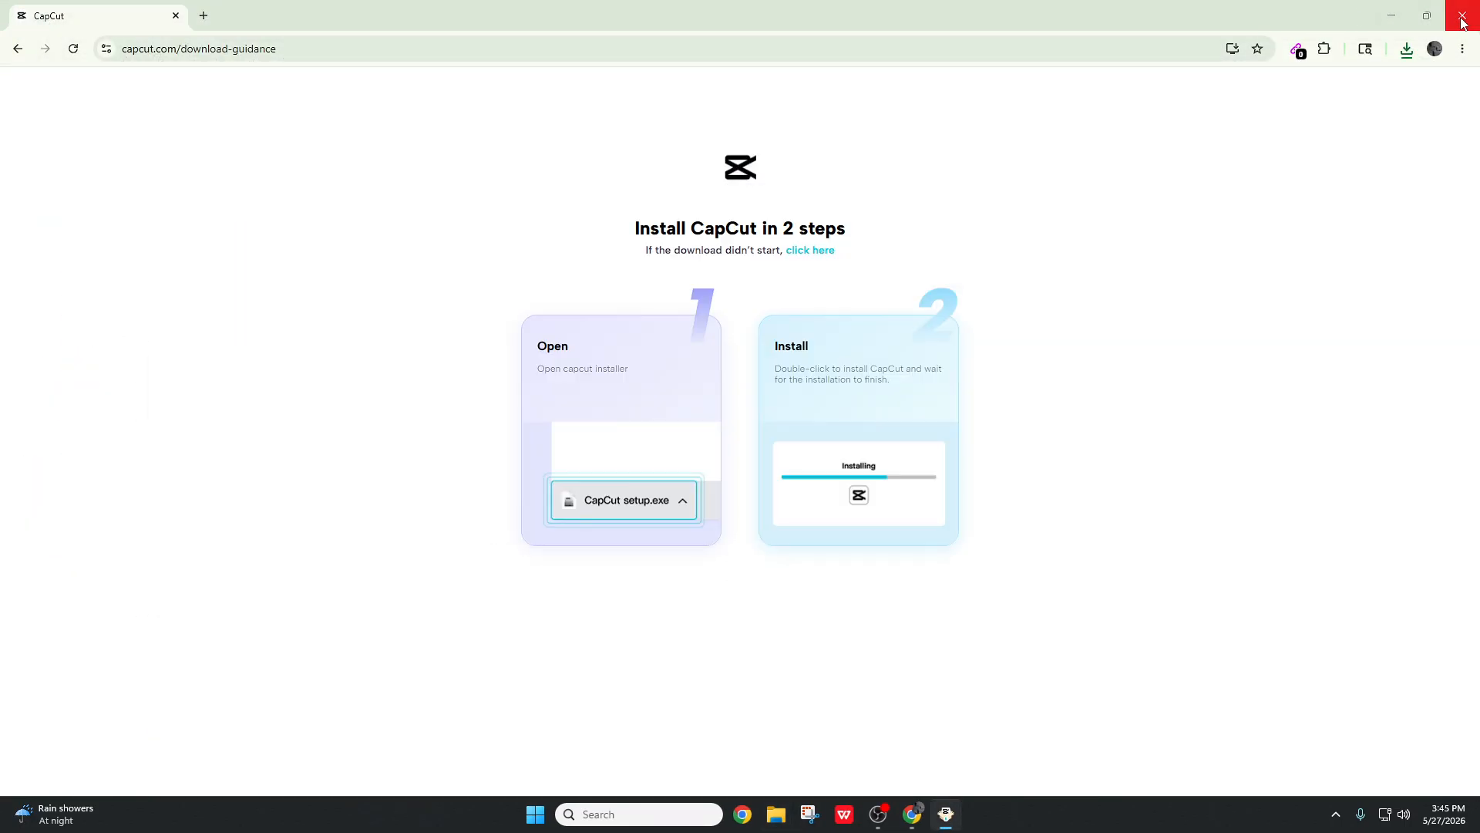
click(1462, 15)
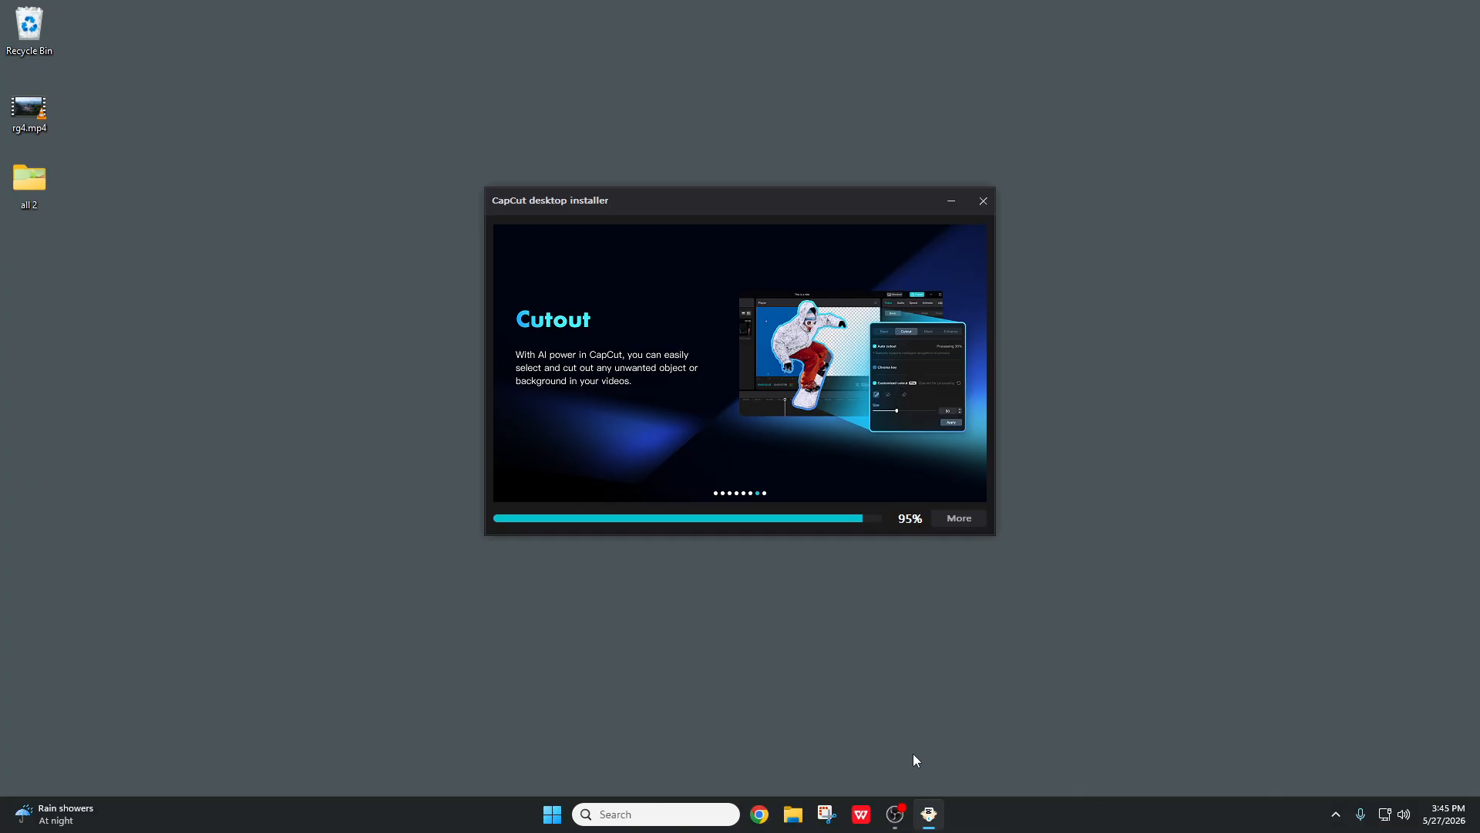
Step: Open a new Chrome window and go to youtube.com
click(759, 814)
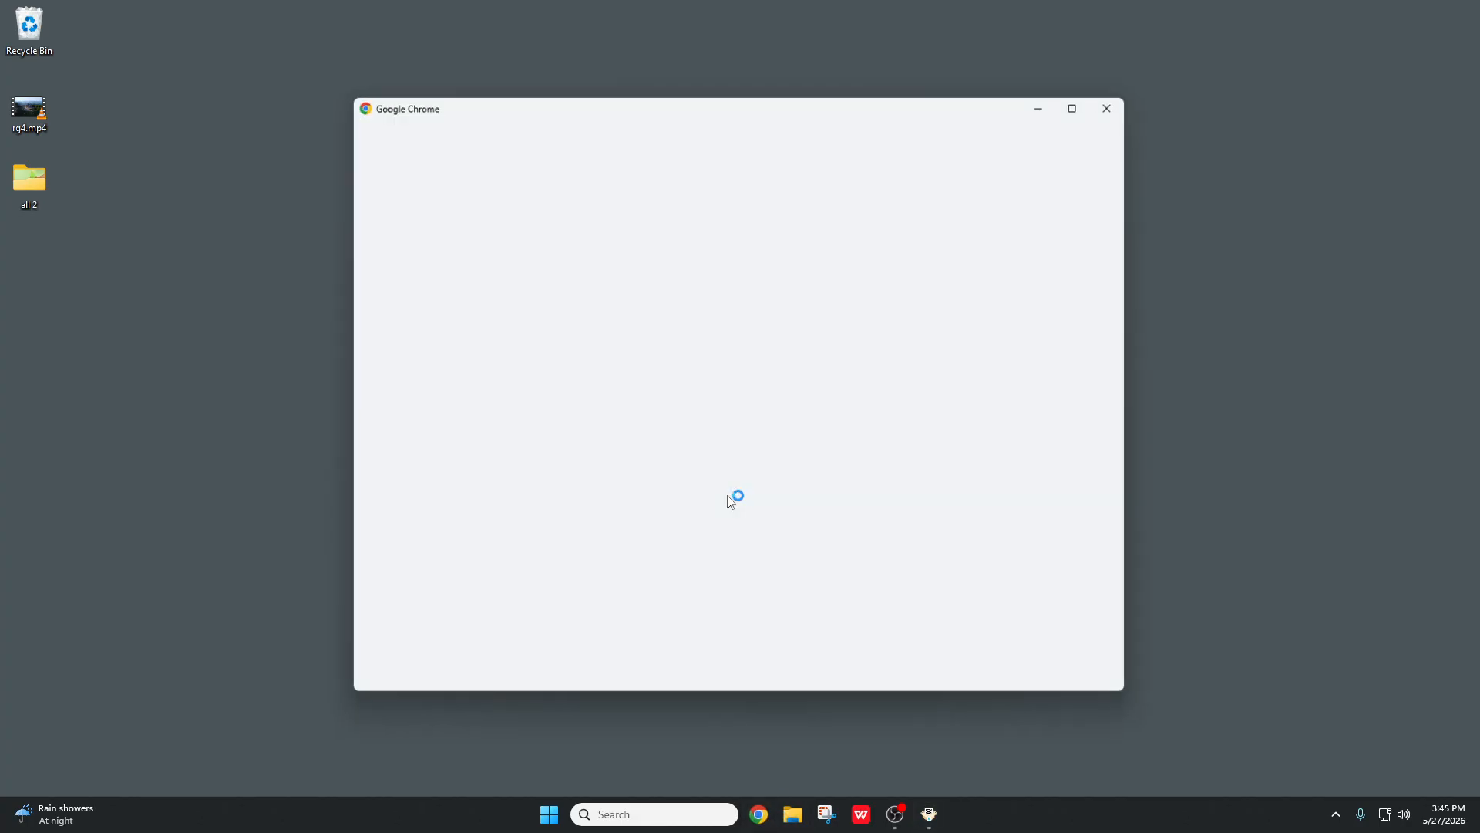
scroll(763, 426, down, 5)
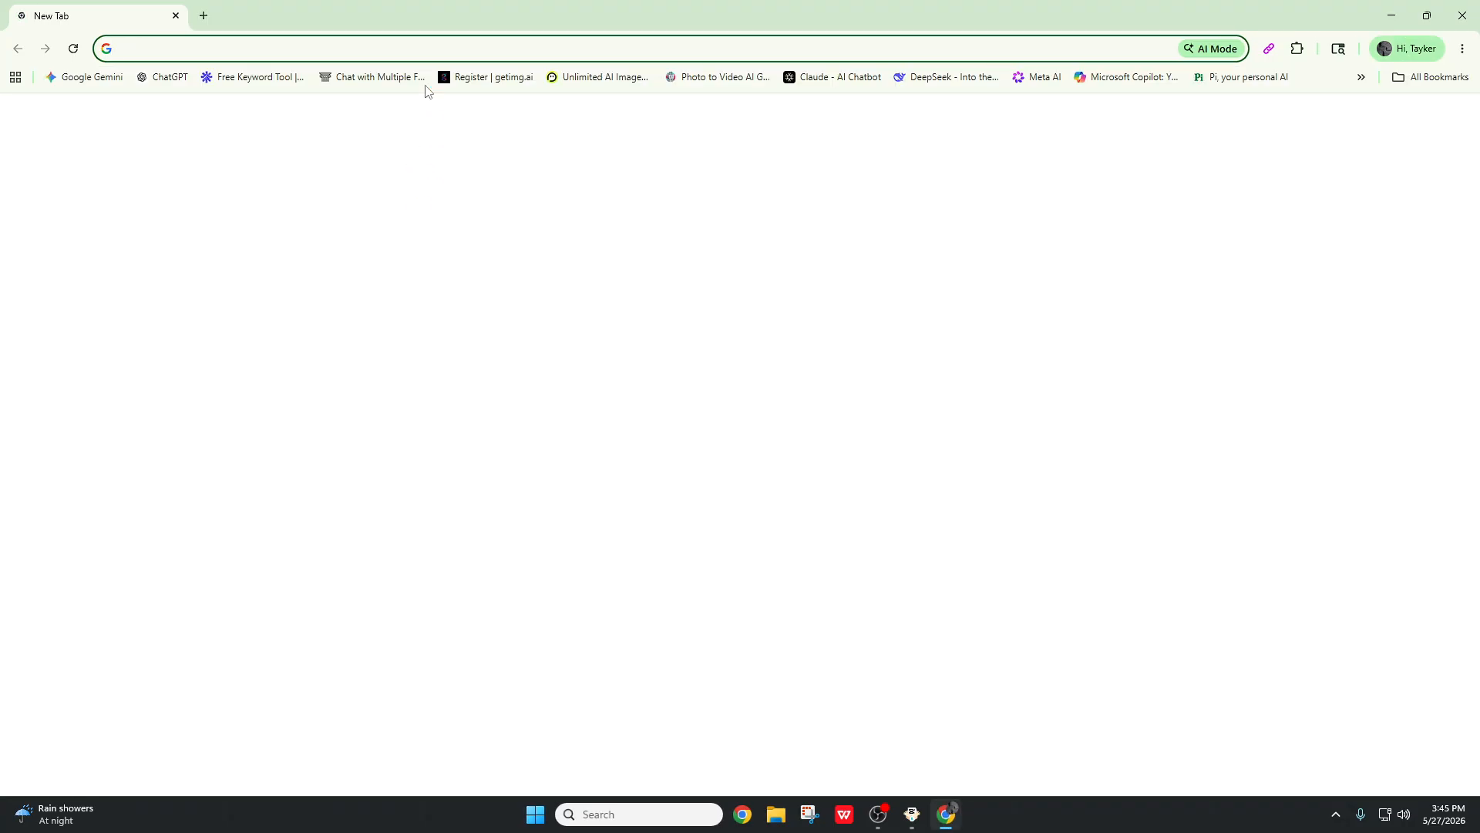
click(533, 51)
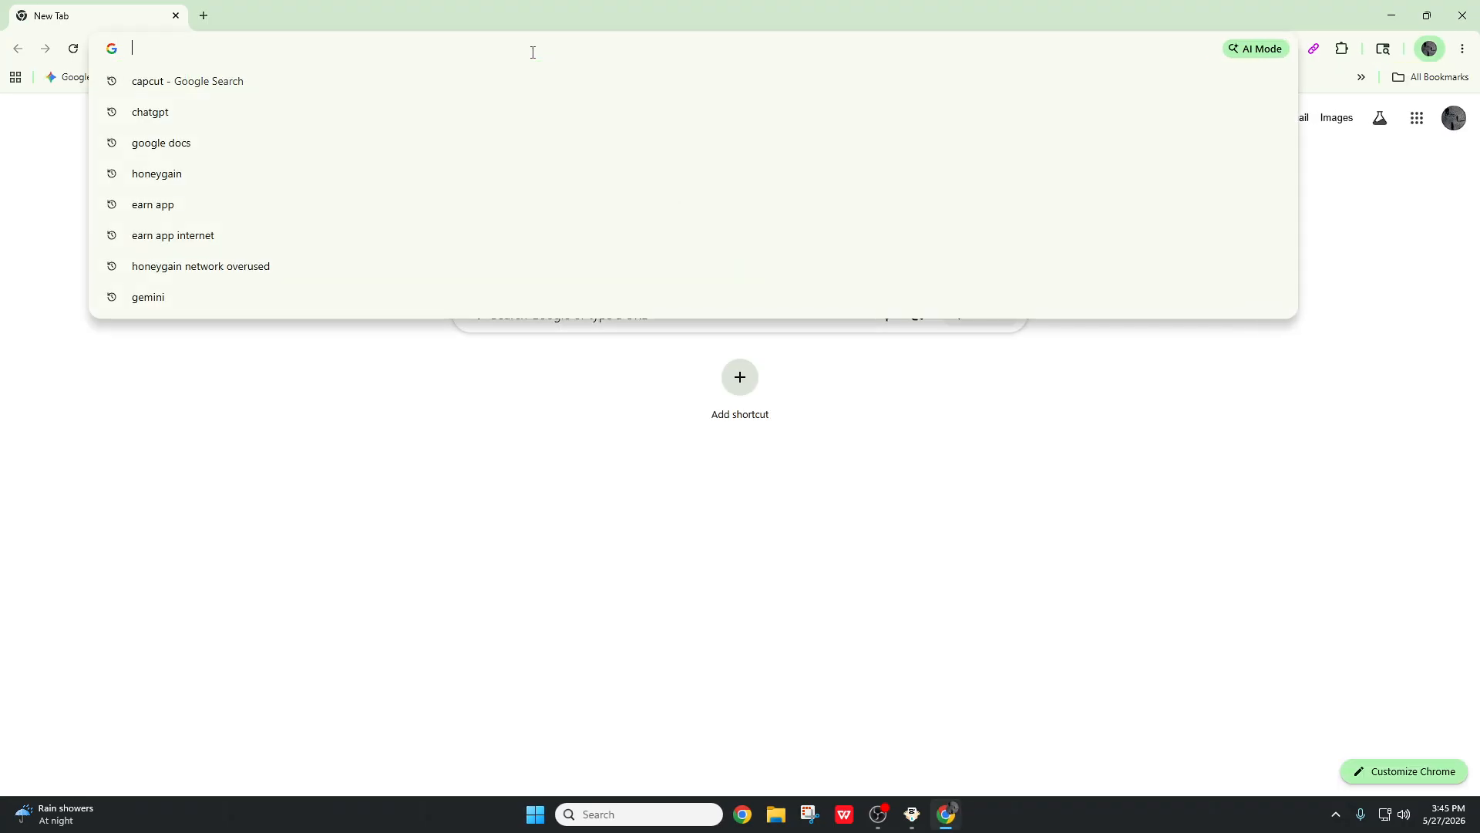
text(youtube.com)
key(Return)
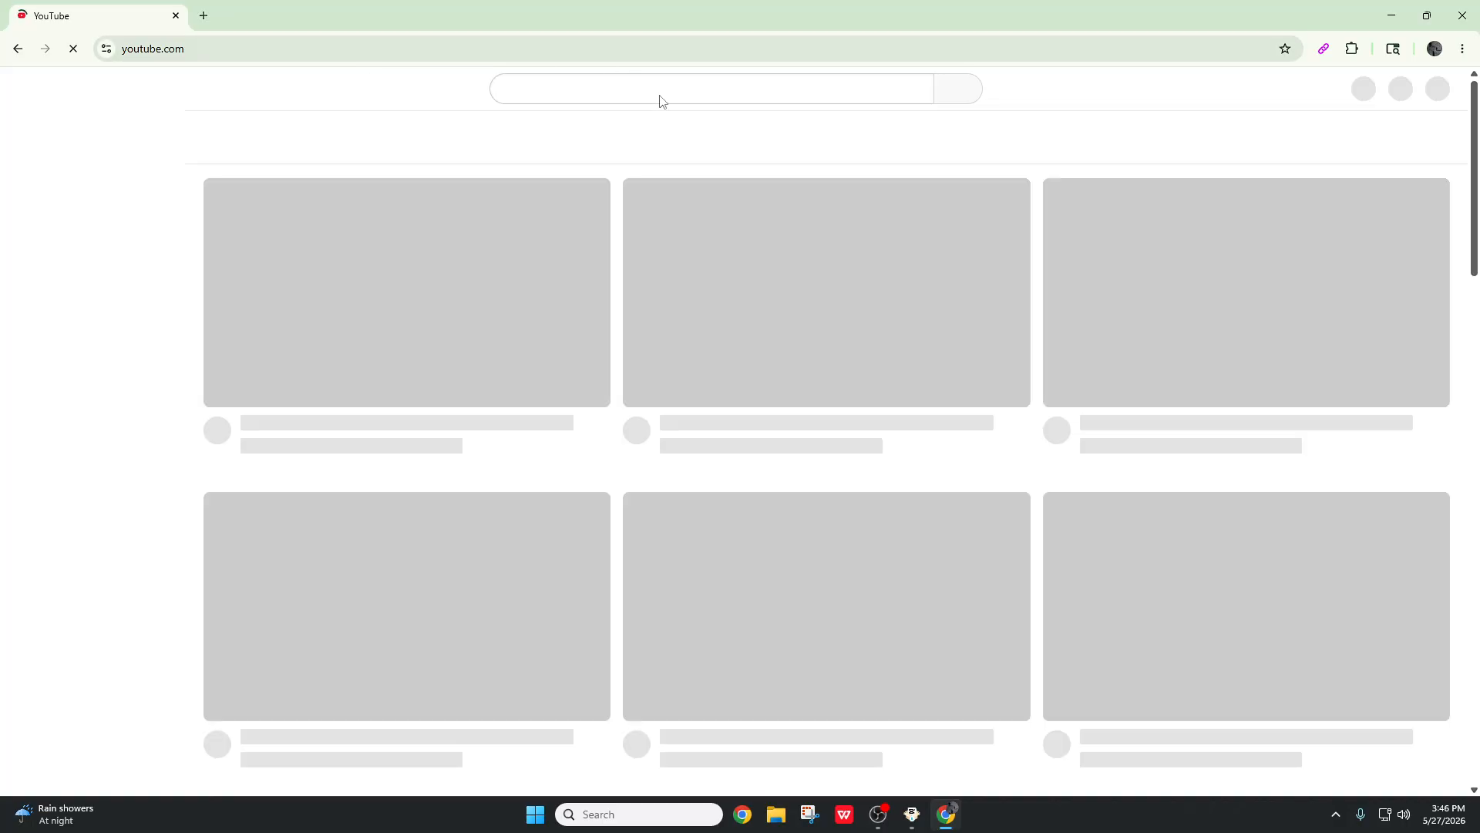
Step: Search YouTube for "green screen" and open the "Woman presenting product - green screen - Chroma Key - No Copyright" video
click(641, 95)
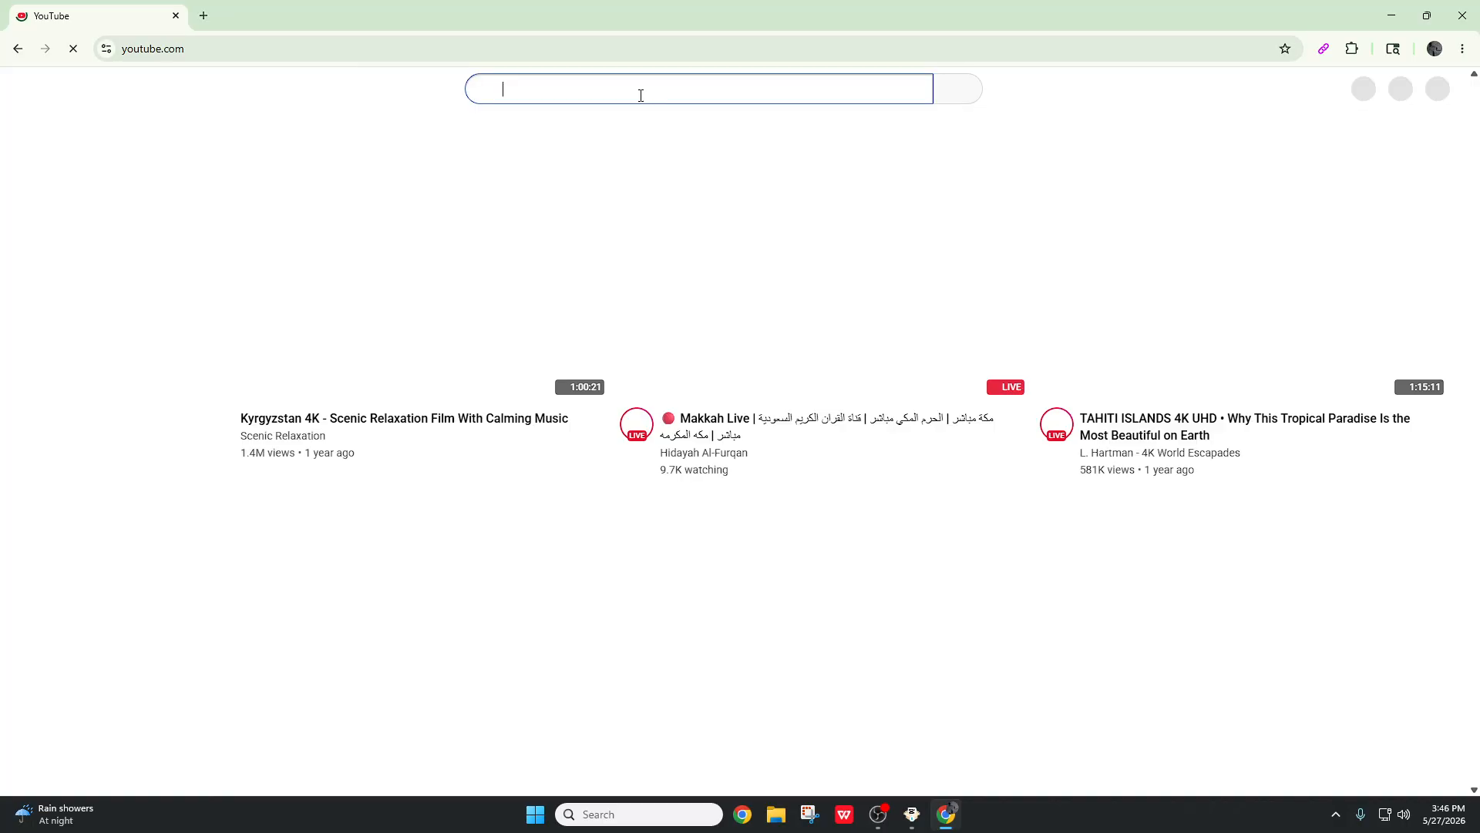
text(green screen)
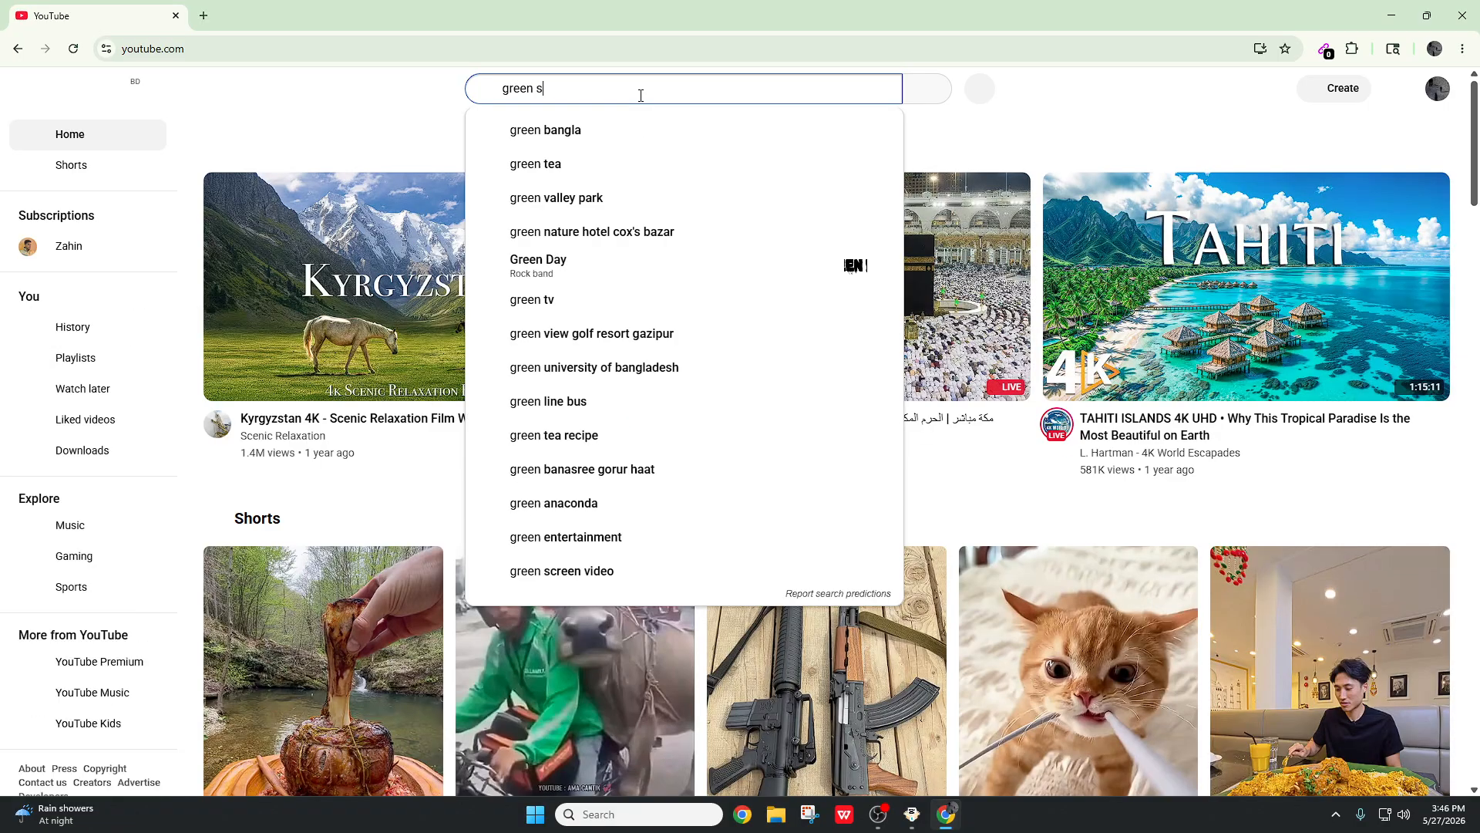
key(Return)
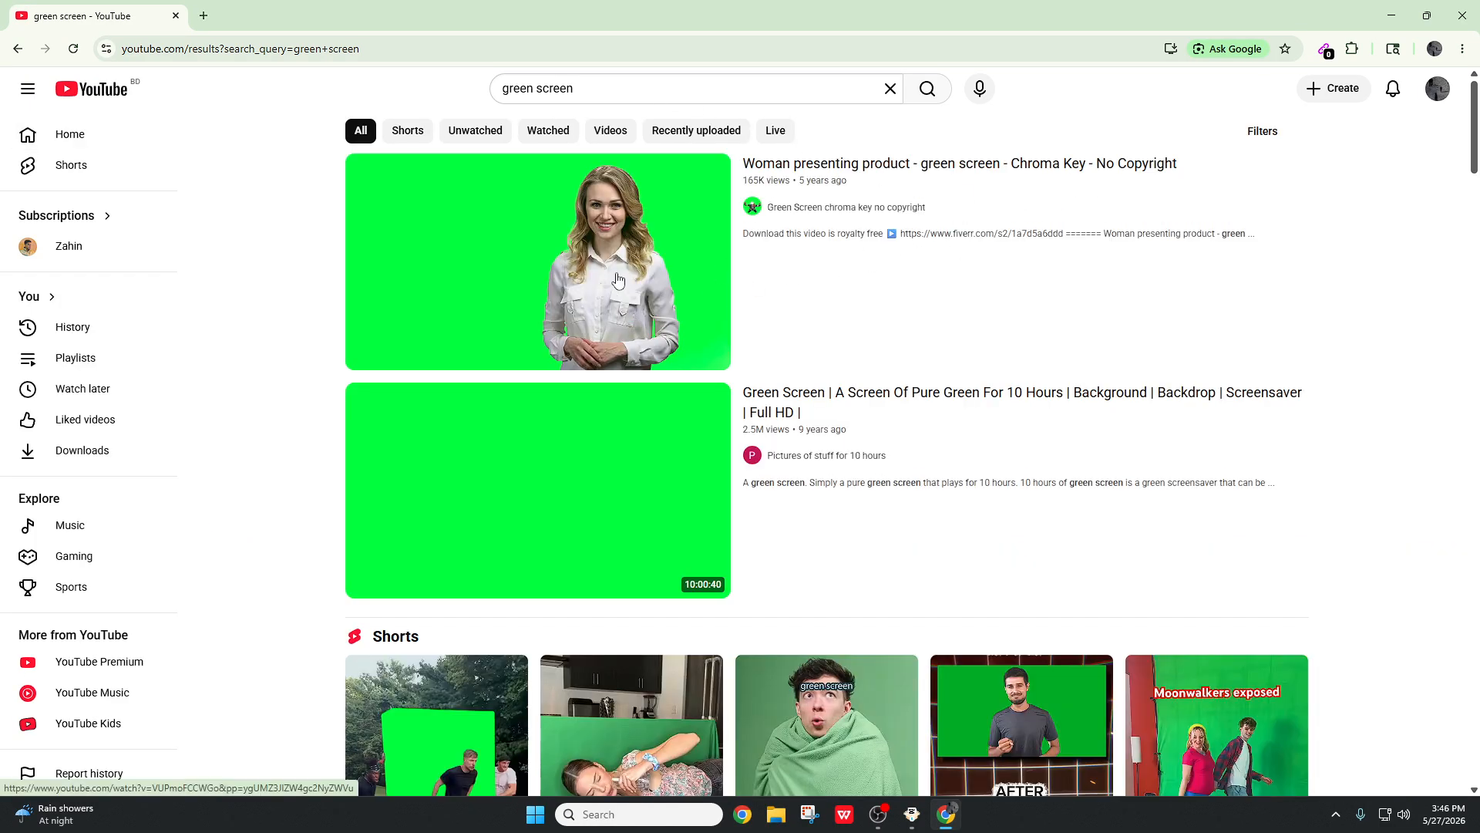
click(617, 279)
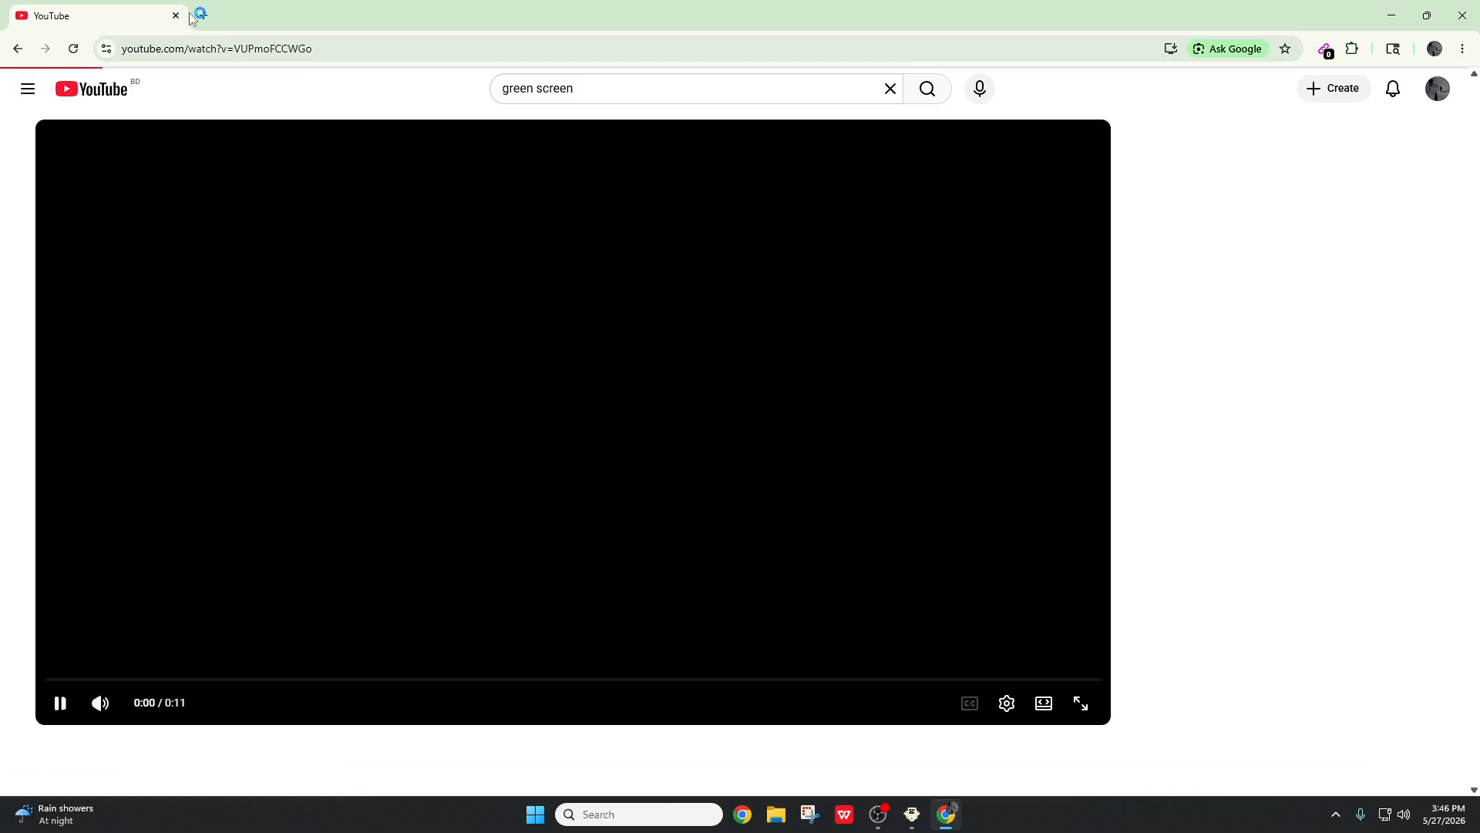
Step: Search Google for "download youtube video" in a new browser tab
click(203, 16)
click(218, 46)
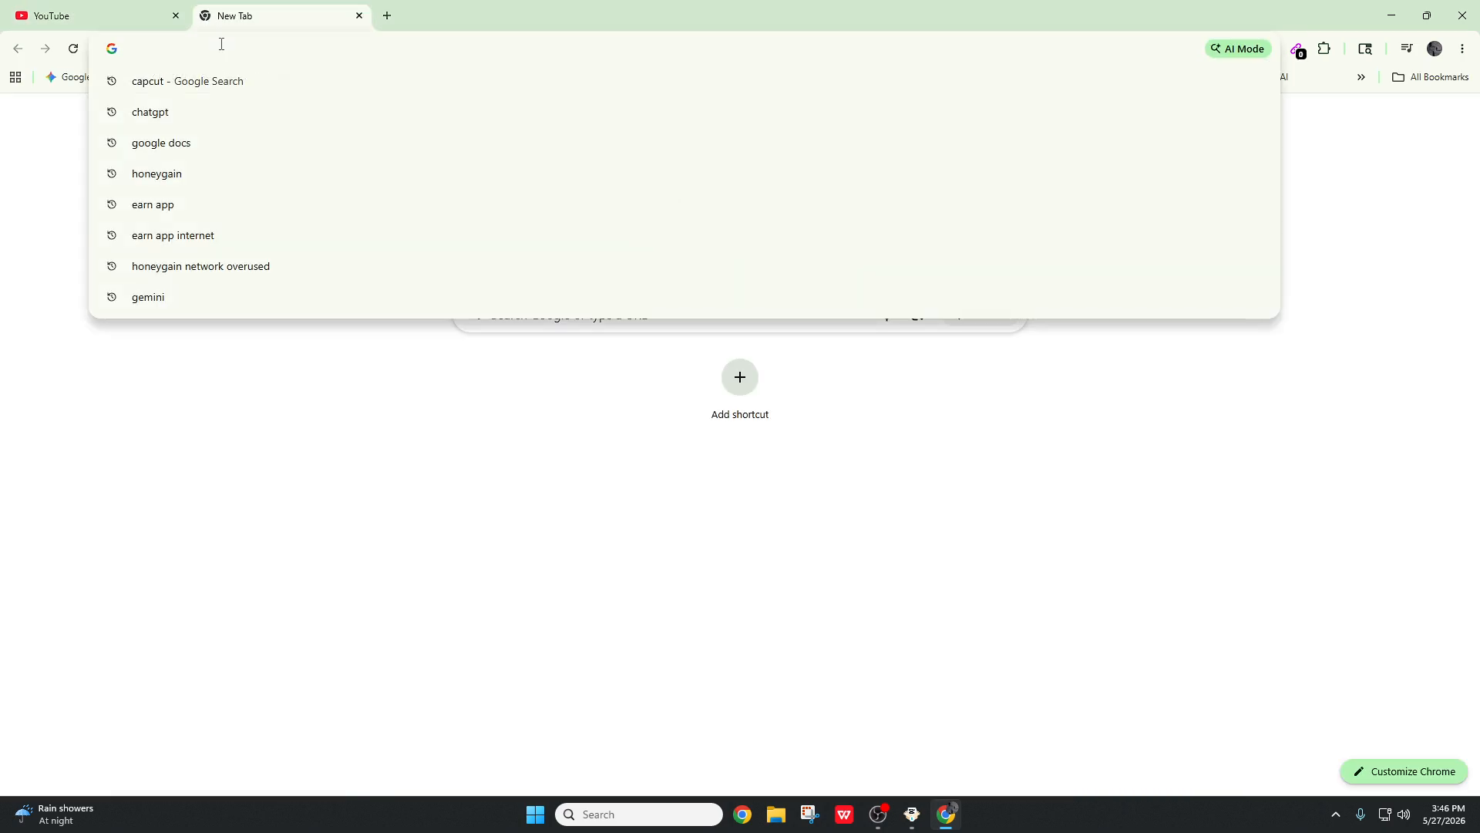
text(download )
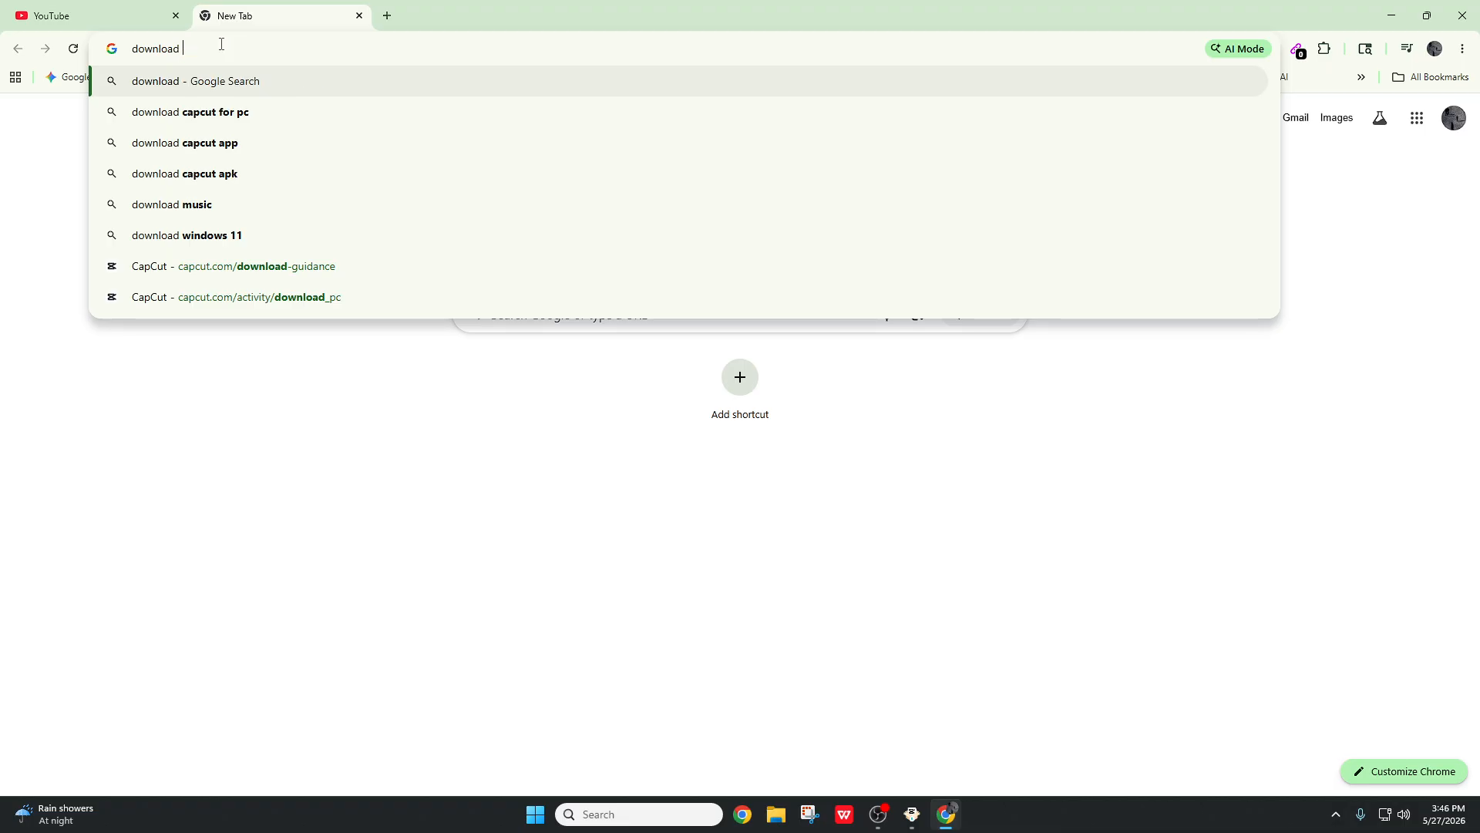
text(youtube)
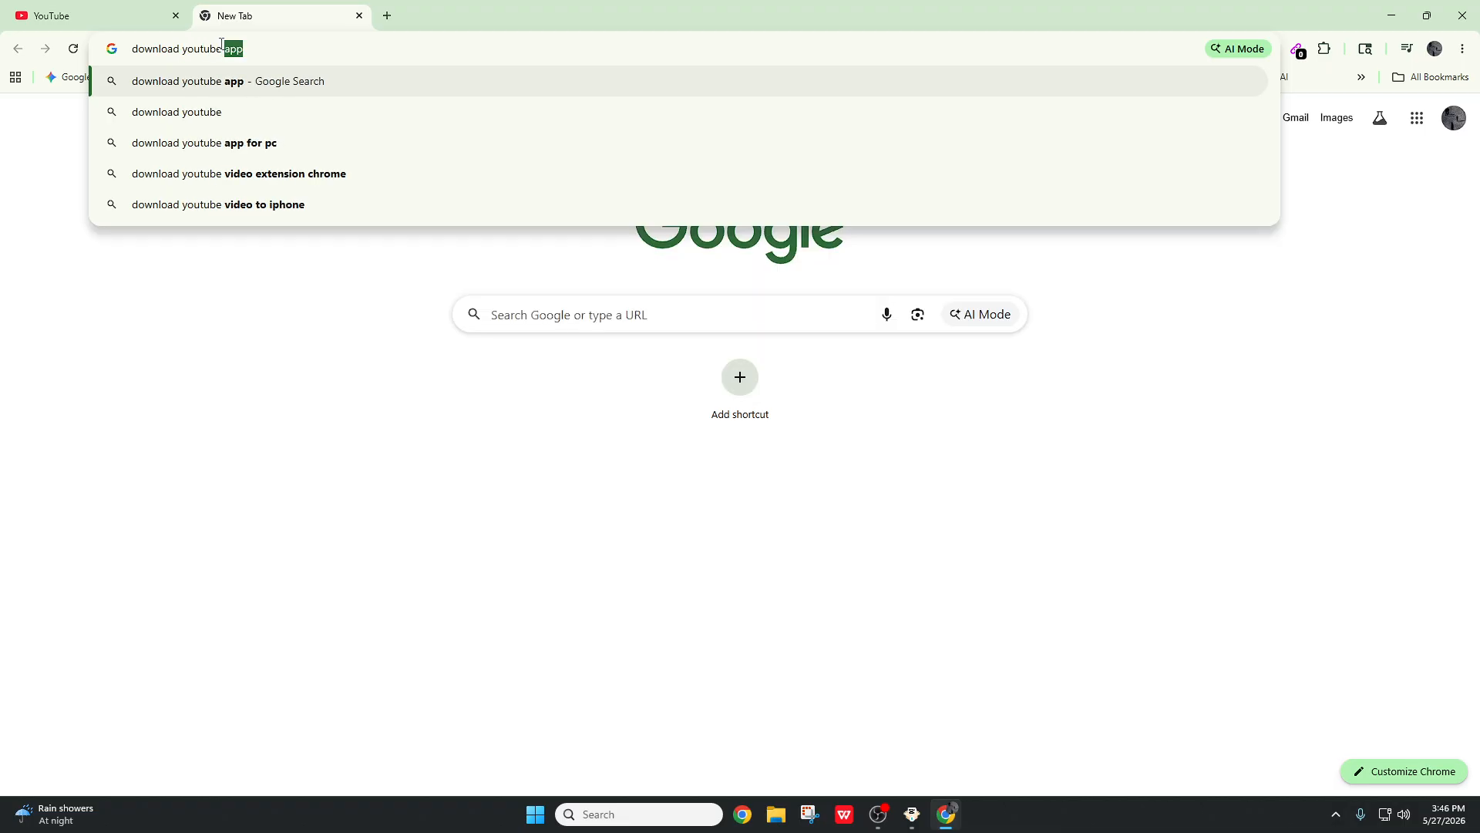
key(Down)
key(Down)
key(Down)
key(Down)
key(BackSpace)
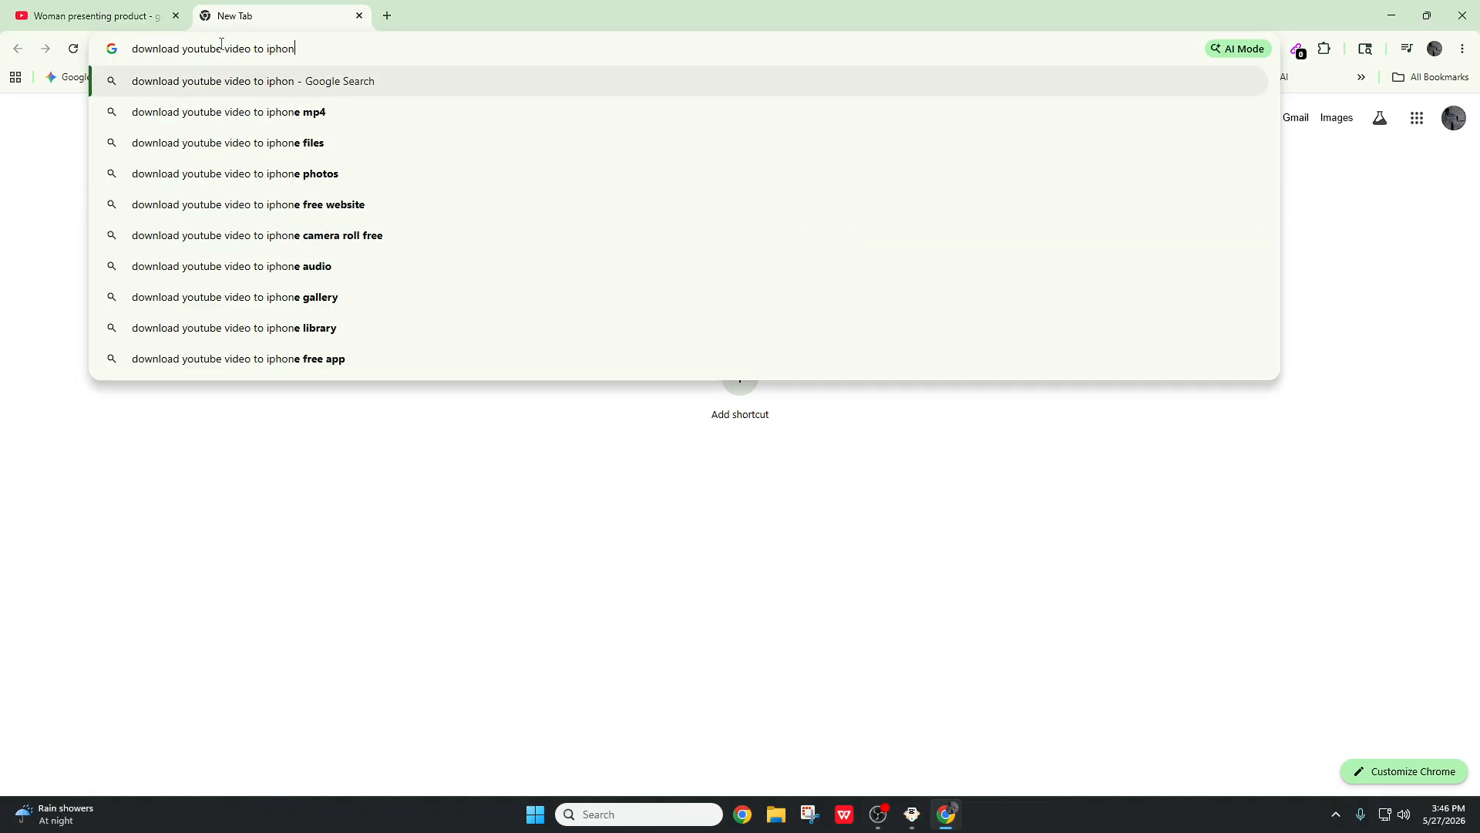
key(BackSpace)
key(BackSpace)
key(BackSpace)
key(BackSpace)
key(BackSpace)
key(BackSpace)
key(BackSpace)
key(BackSpace)
key(BackSpace)
key(Return)
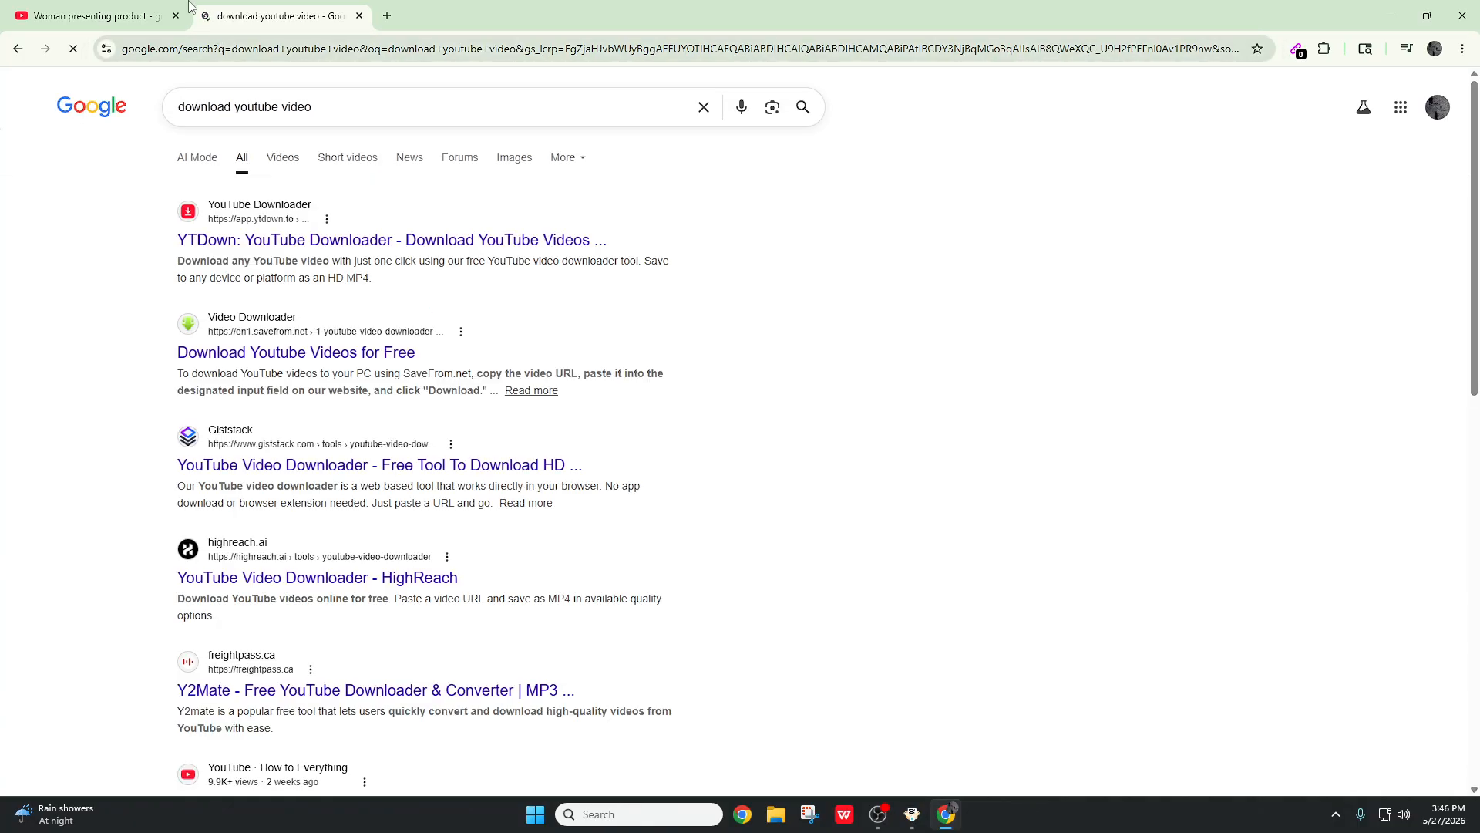
Step: Return to the green screen video, cancel the up-next playback, replay the video and copy its web address
click(188, 7)
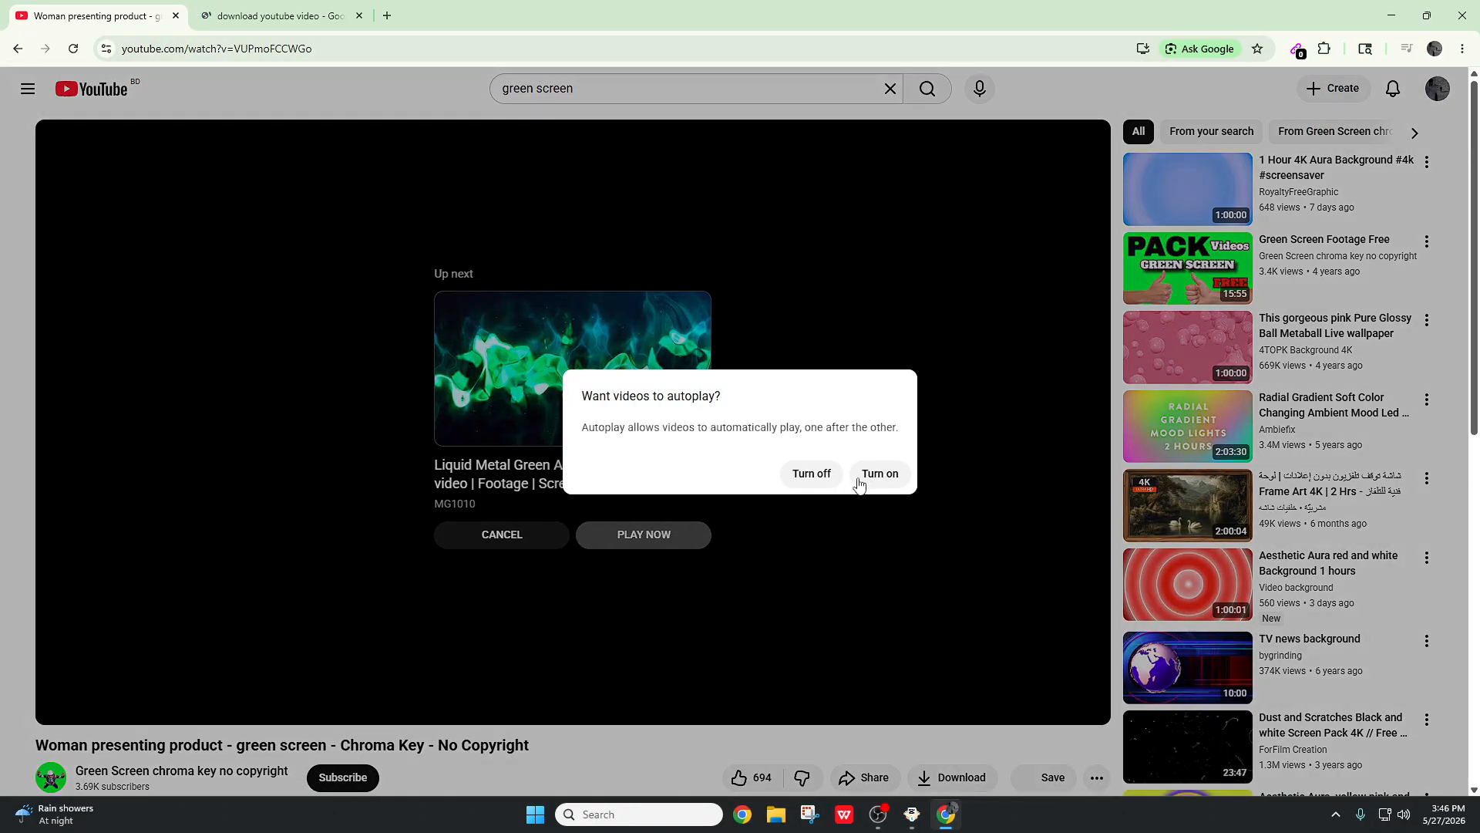
click(463, 532)
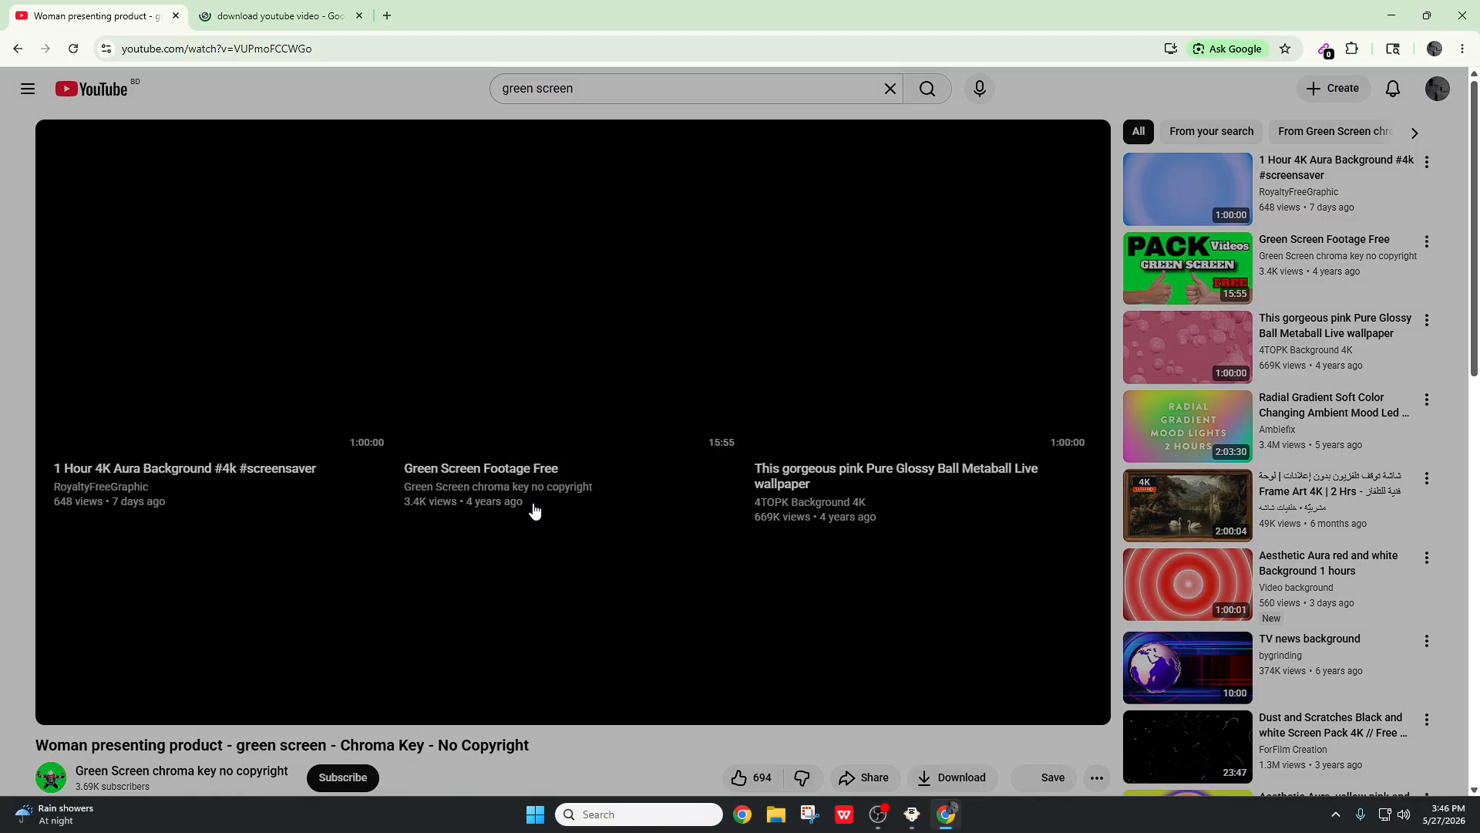
click(60, 702)
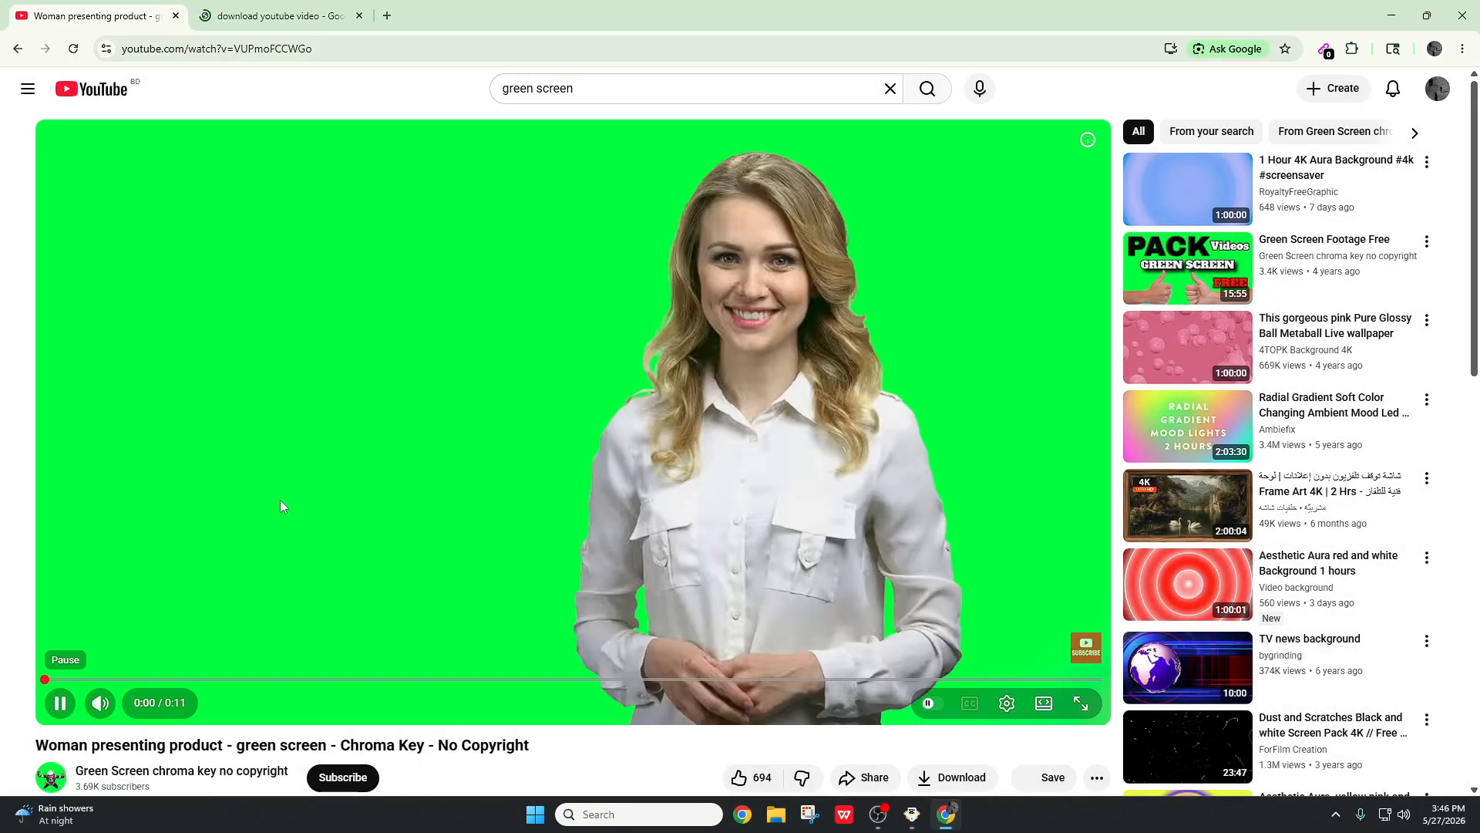
click(513, 49)
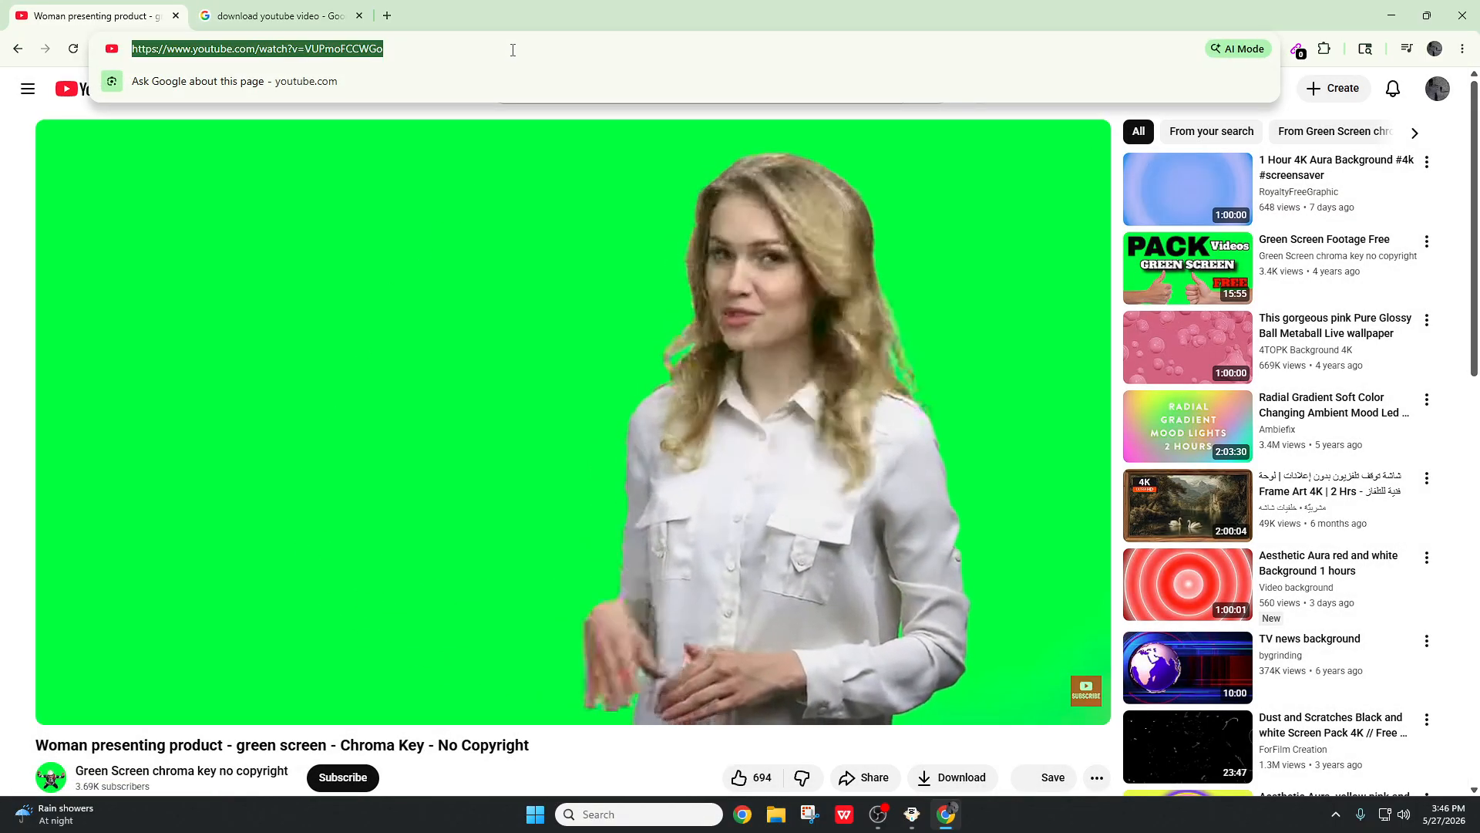
Step: Close the YouTube video's tab and open the YTDown YouTube Downloader site from the Google results
click(277, 15)
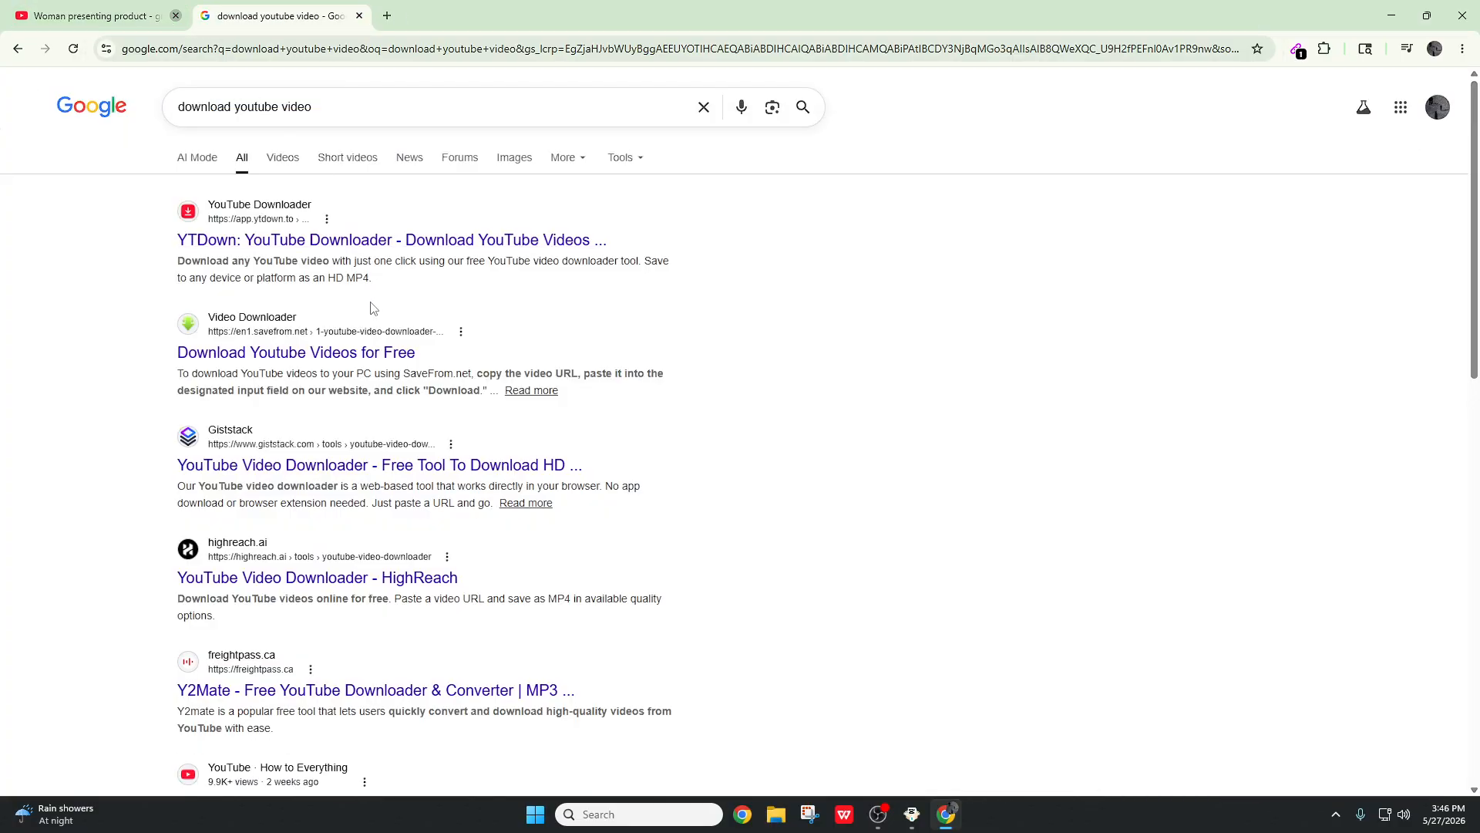
click(176, 16)
click(329, 239)
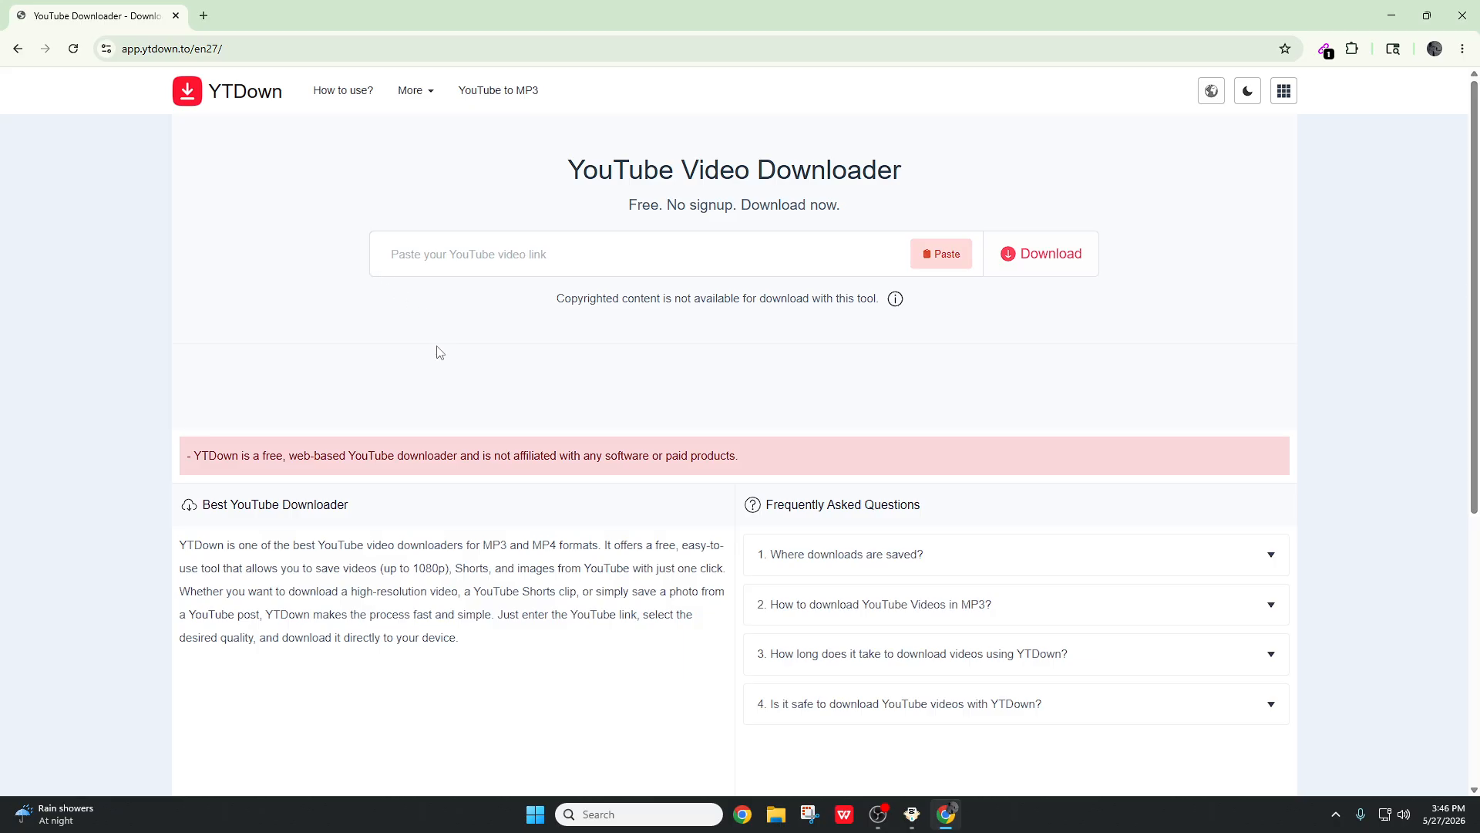
Step: Paste the copied video link into YTDown and download it as MP4 (1920x1080 FHD), closing the redirect tab
click(929, 252)
click(1019, 252)
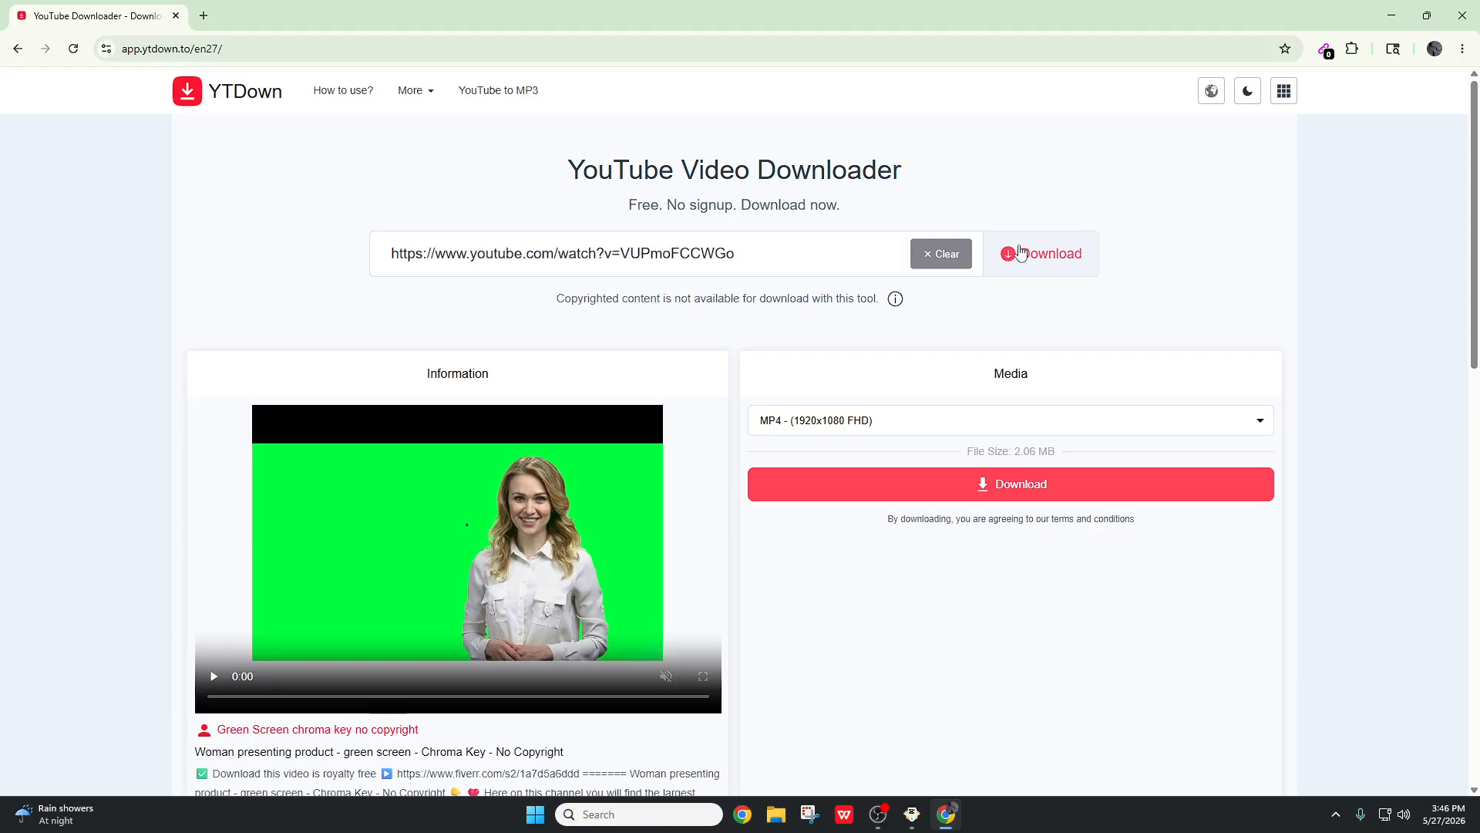
click(943, 485)
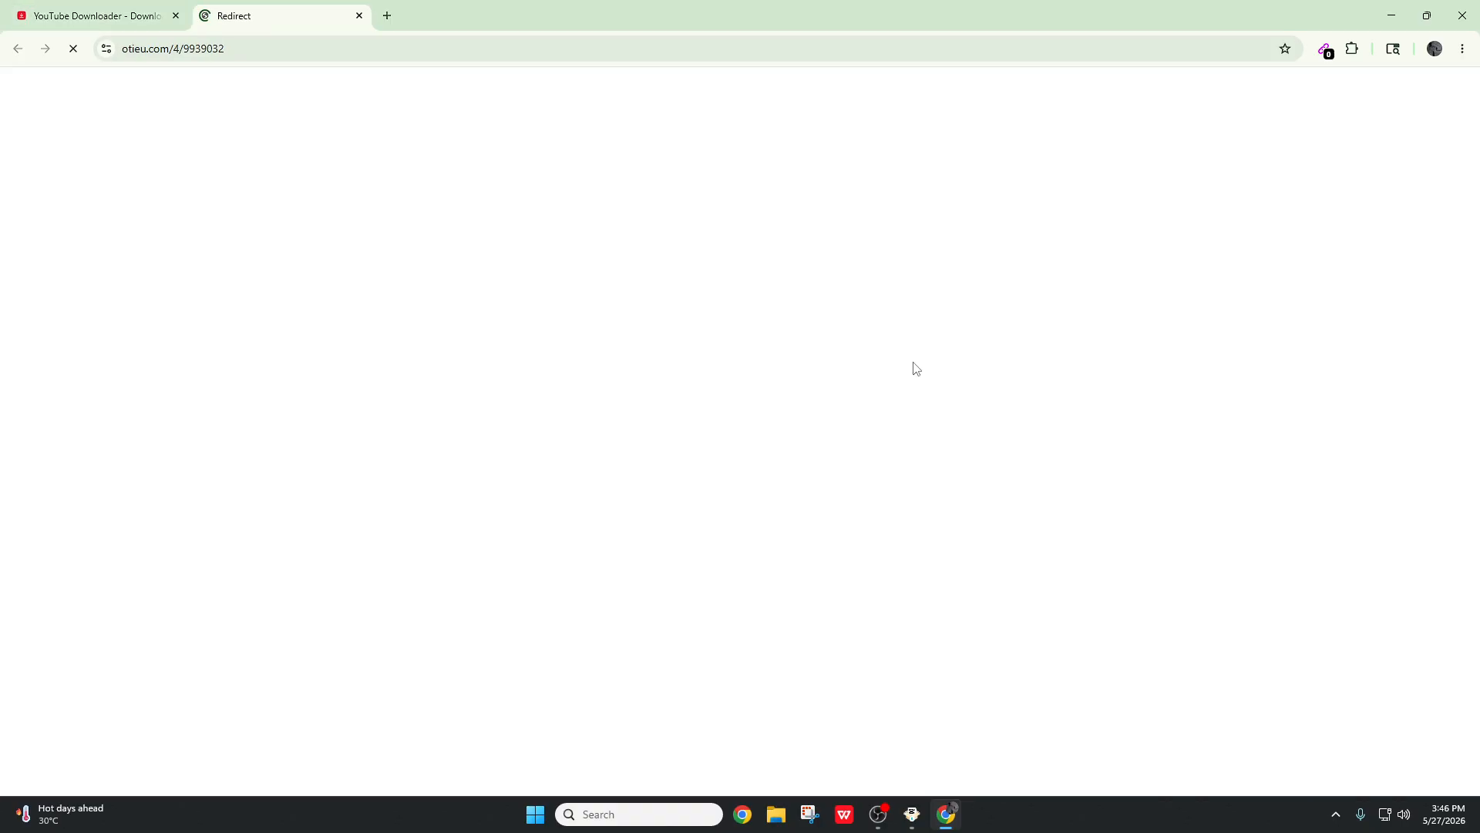
click(360, 15)
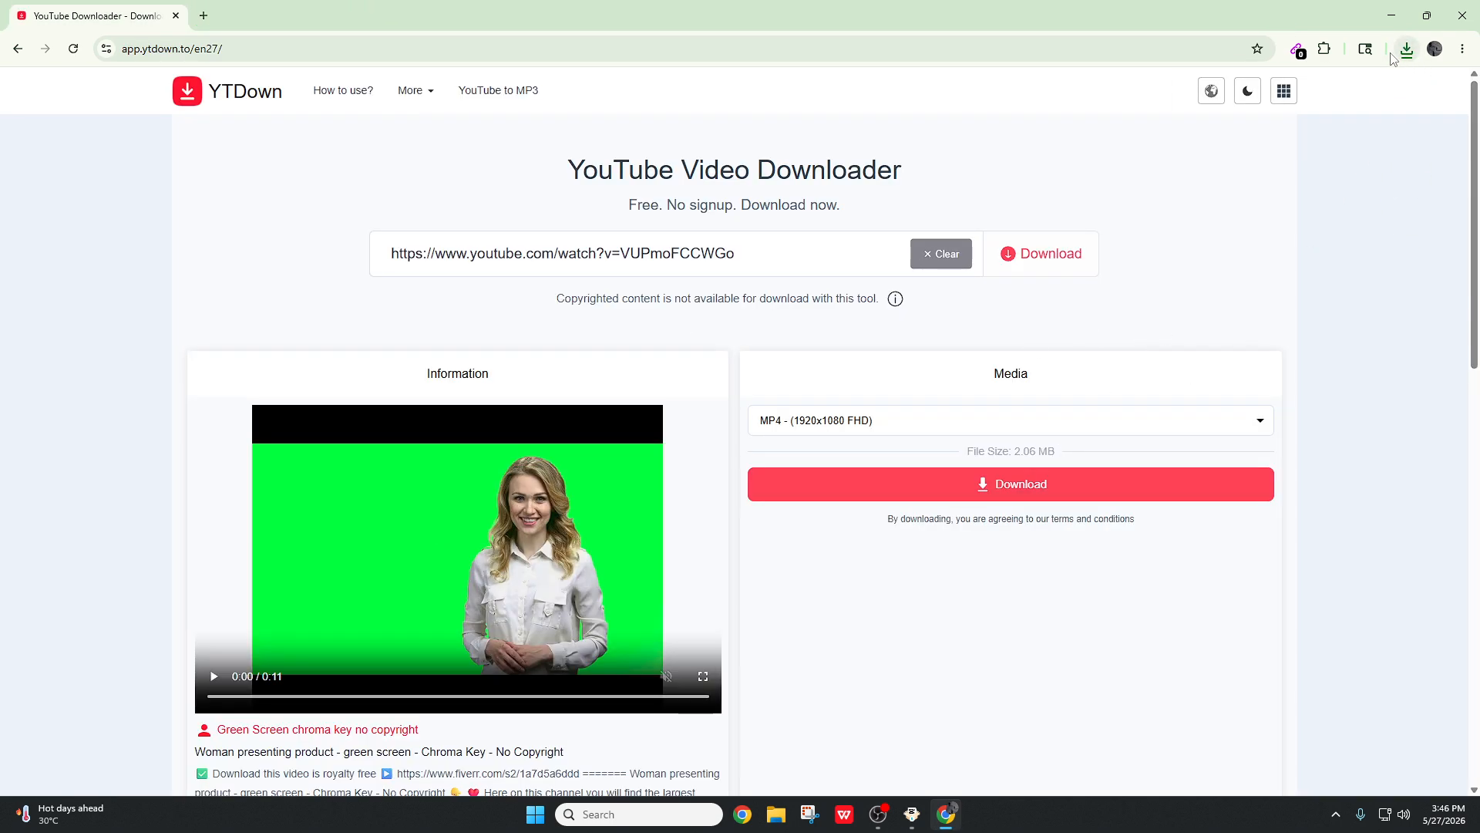
Step: Restore the browser window to a smaller size and place the downloaded green screen video on the desktop
click(1426, 15)
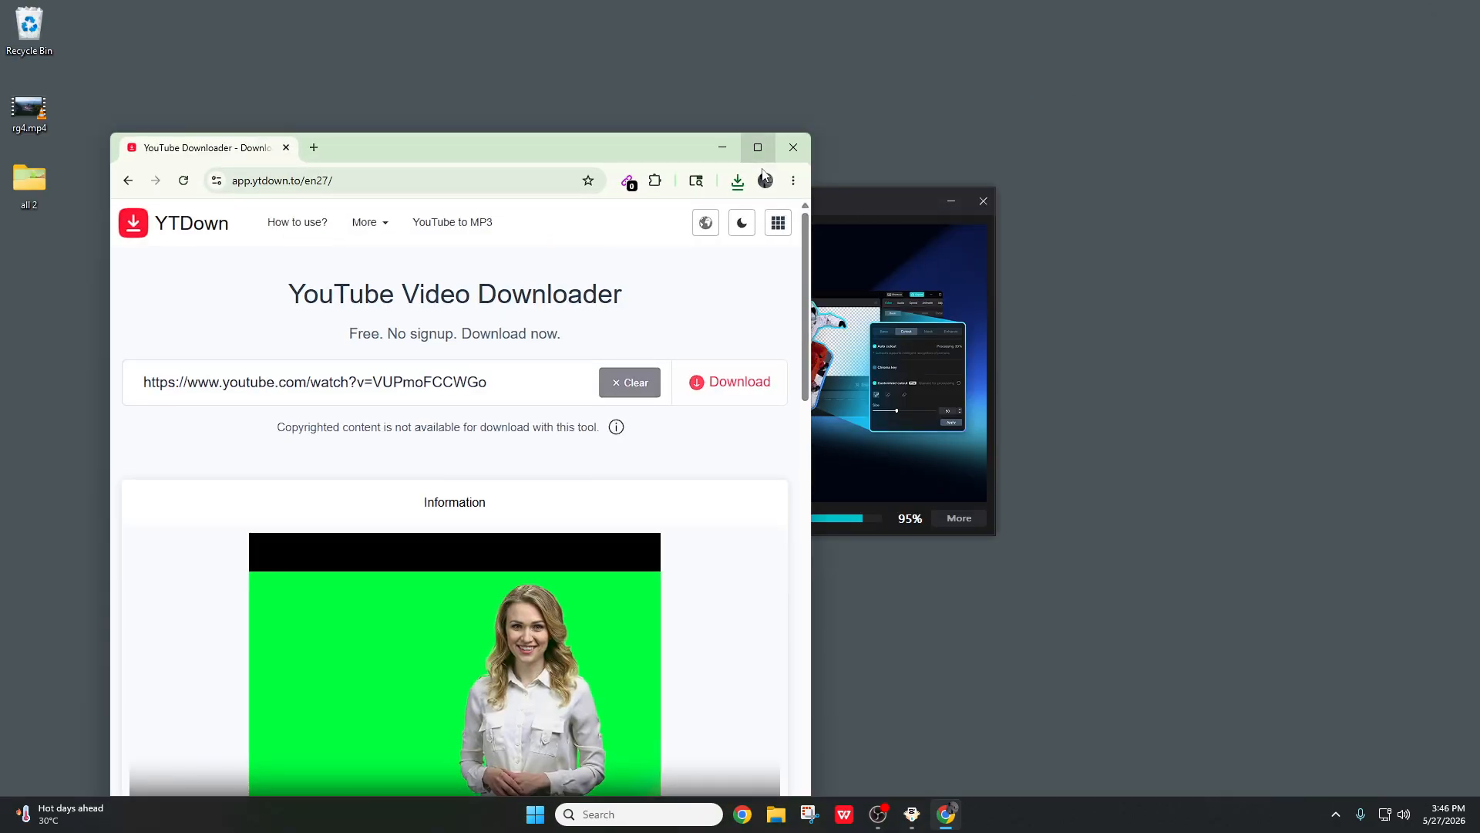
click(738, 180)
drag(671, 273, 192, 79)
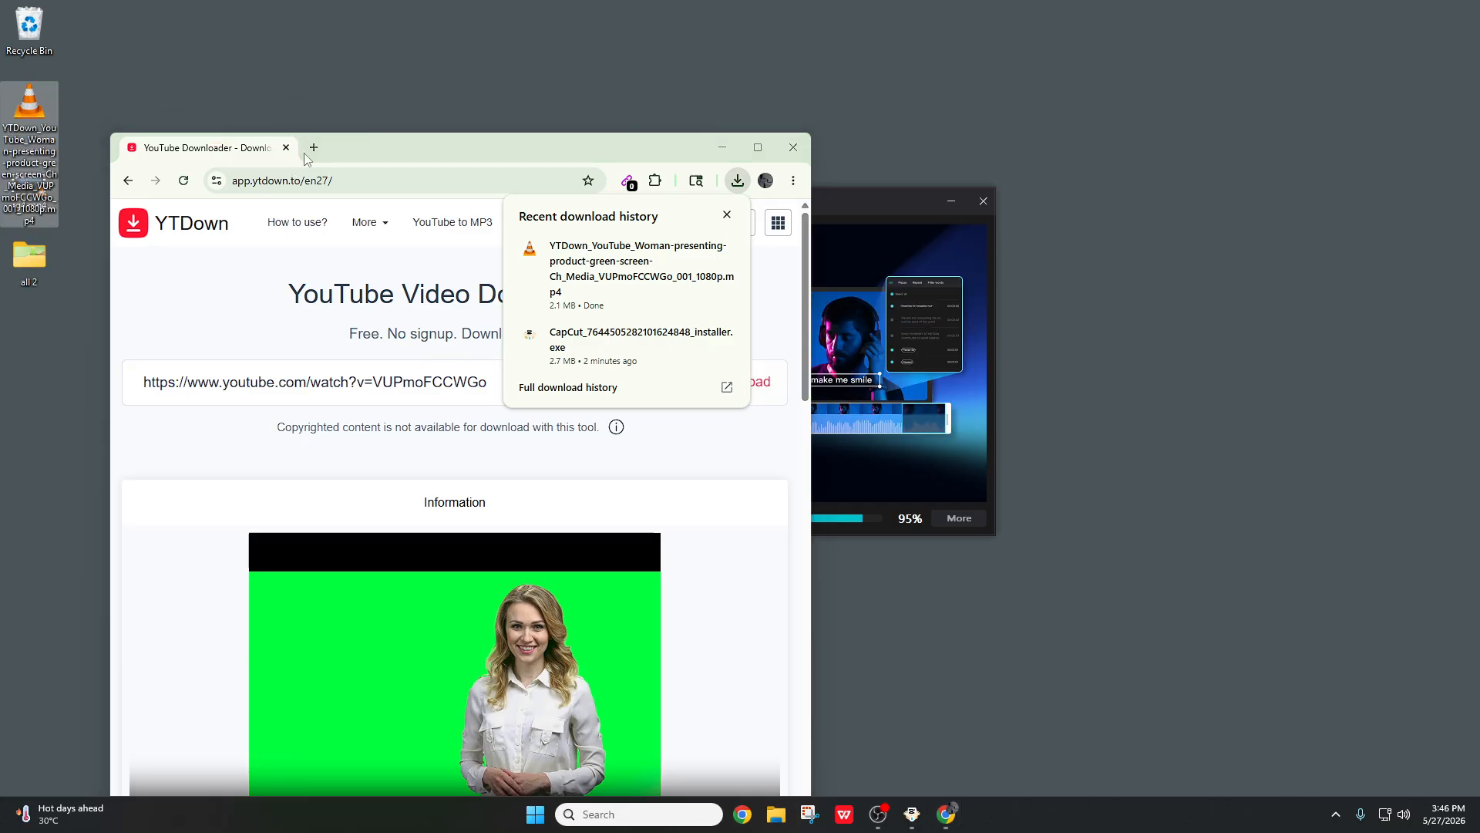
Step: Close the YTDown browser window, then reopen Chrome with a user profile, maximize it and load the YouTube home page
click(794, 147)
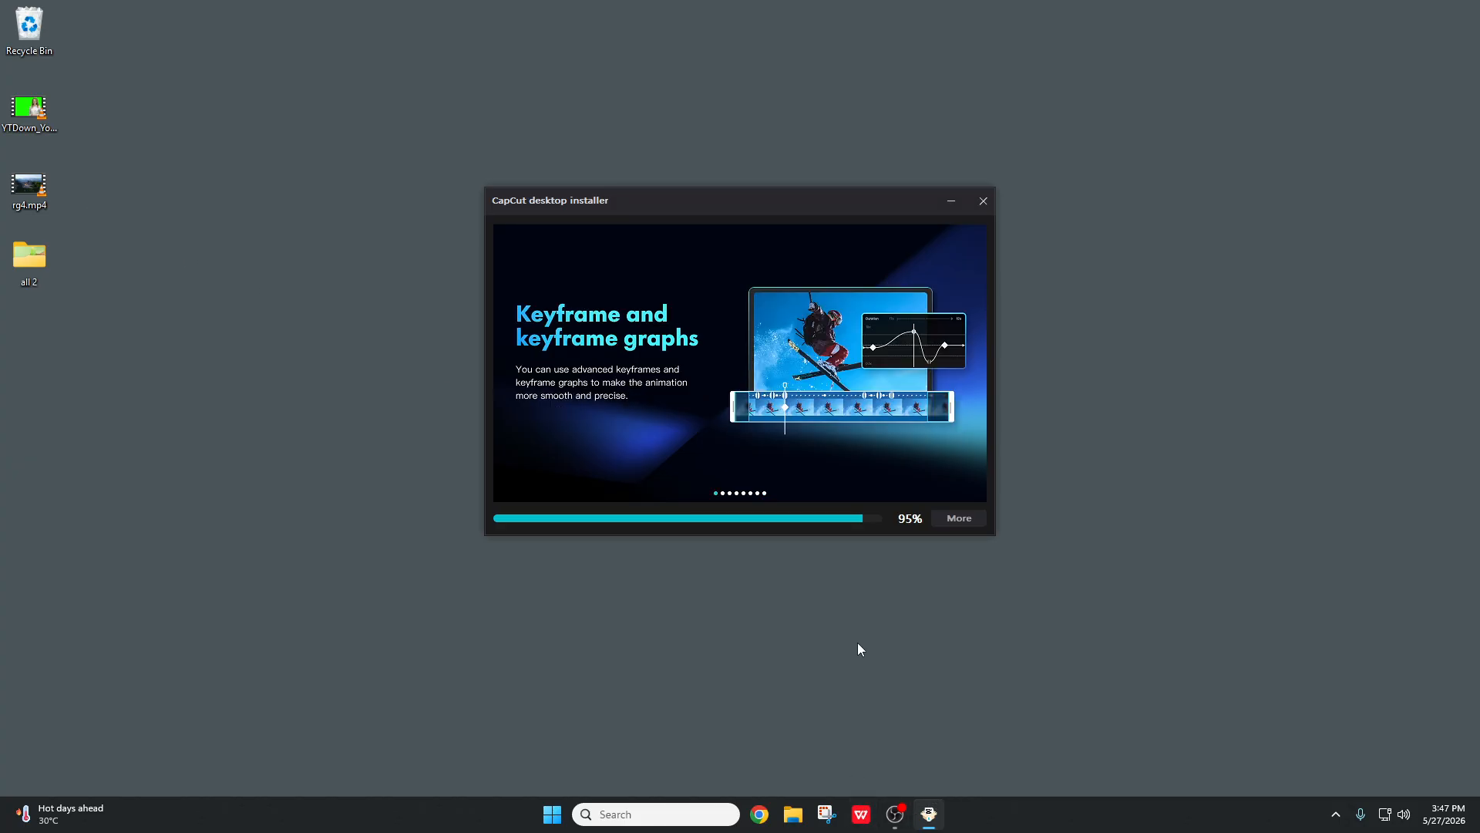
click(762, 815)
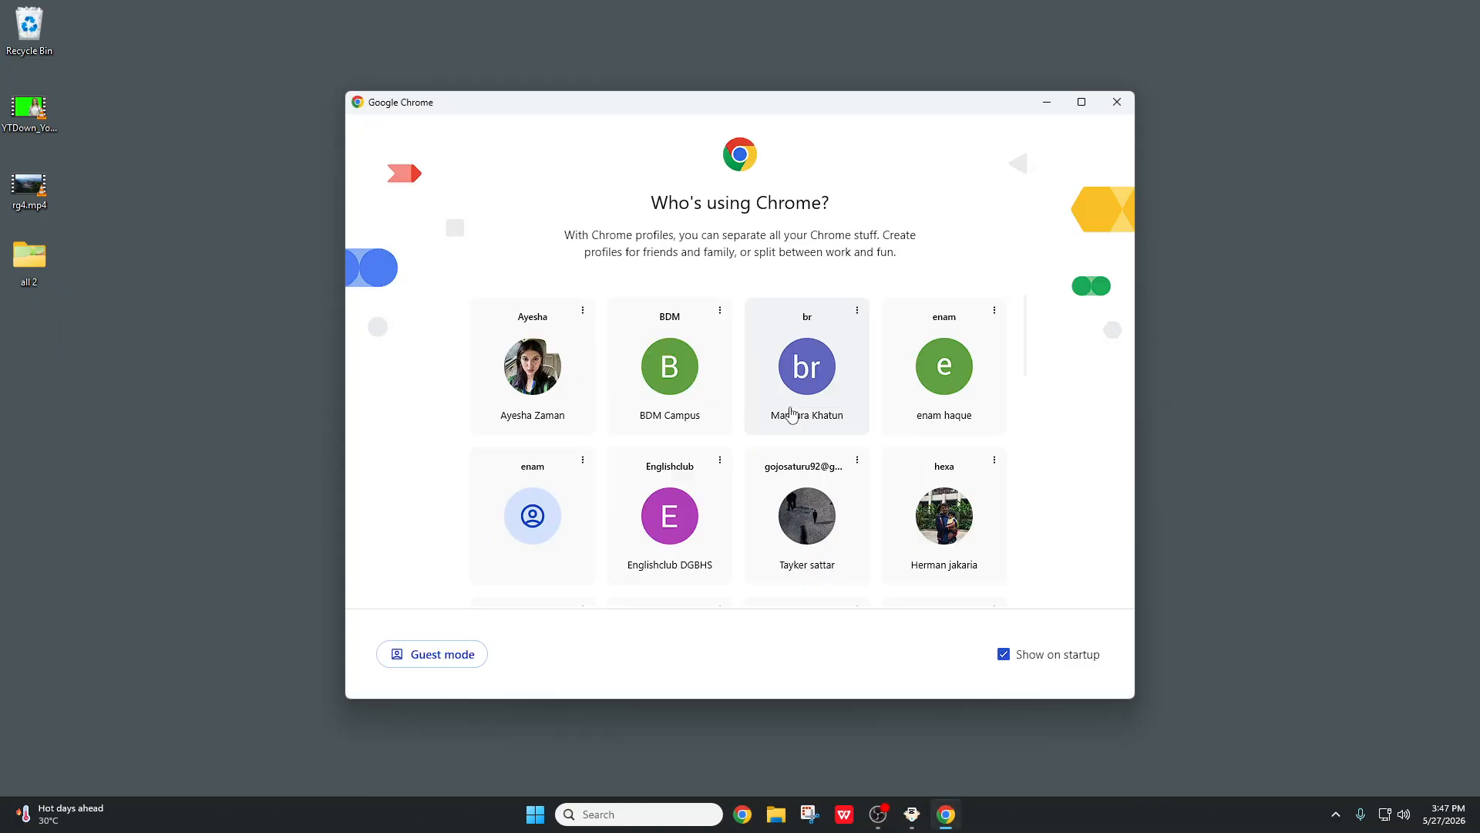
scroll(807, 451, down, 1)
click(807, 451)
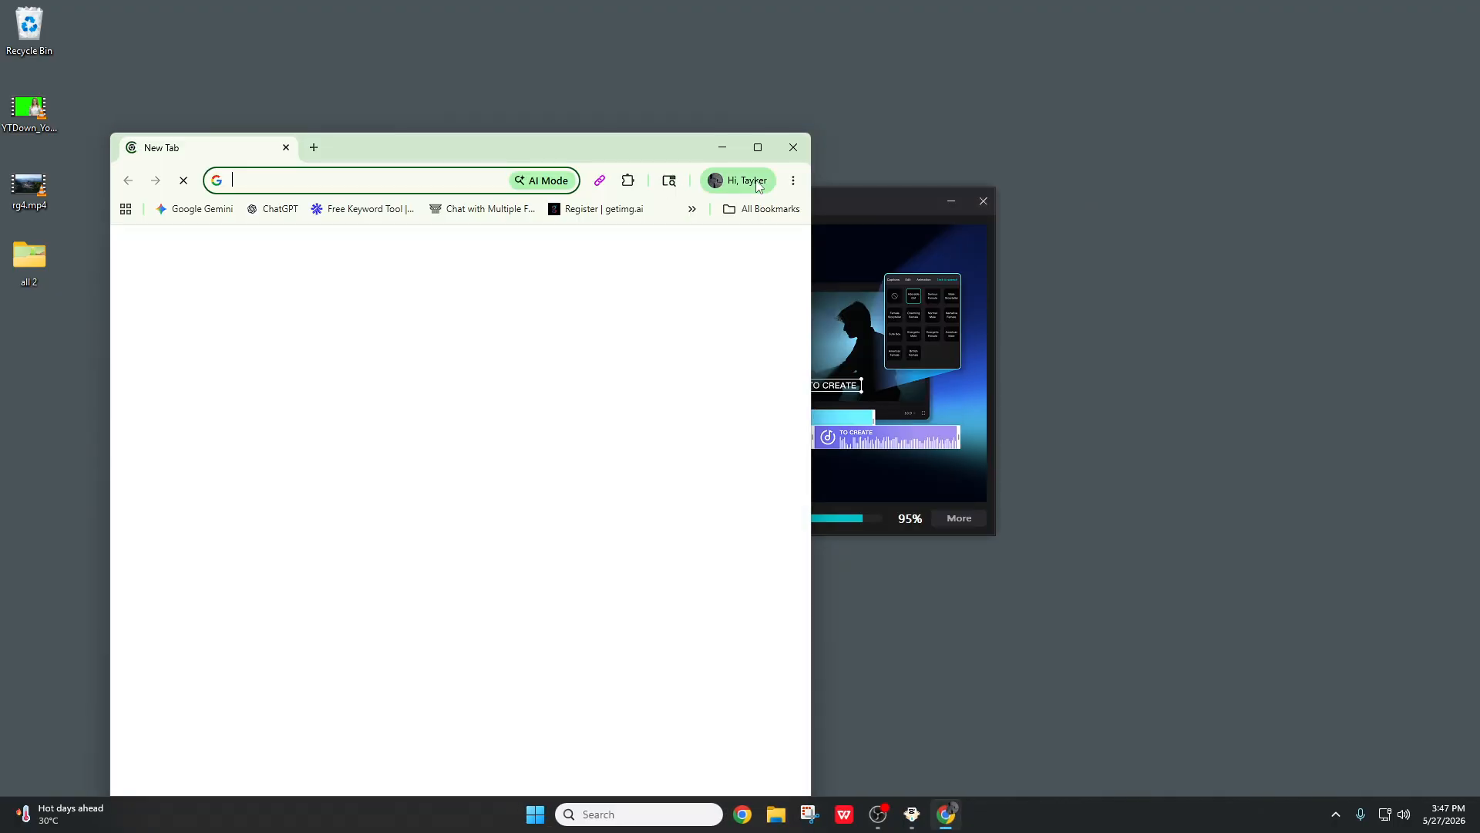
click(755, 154)
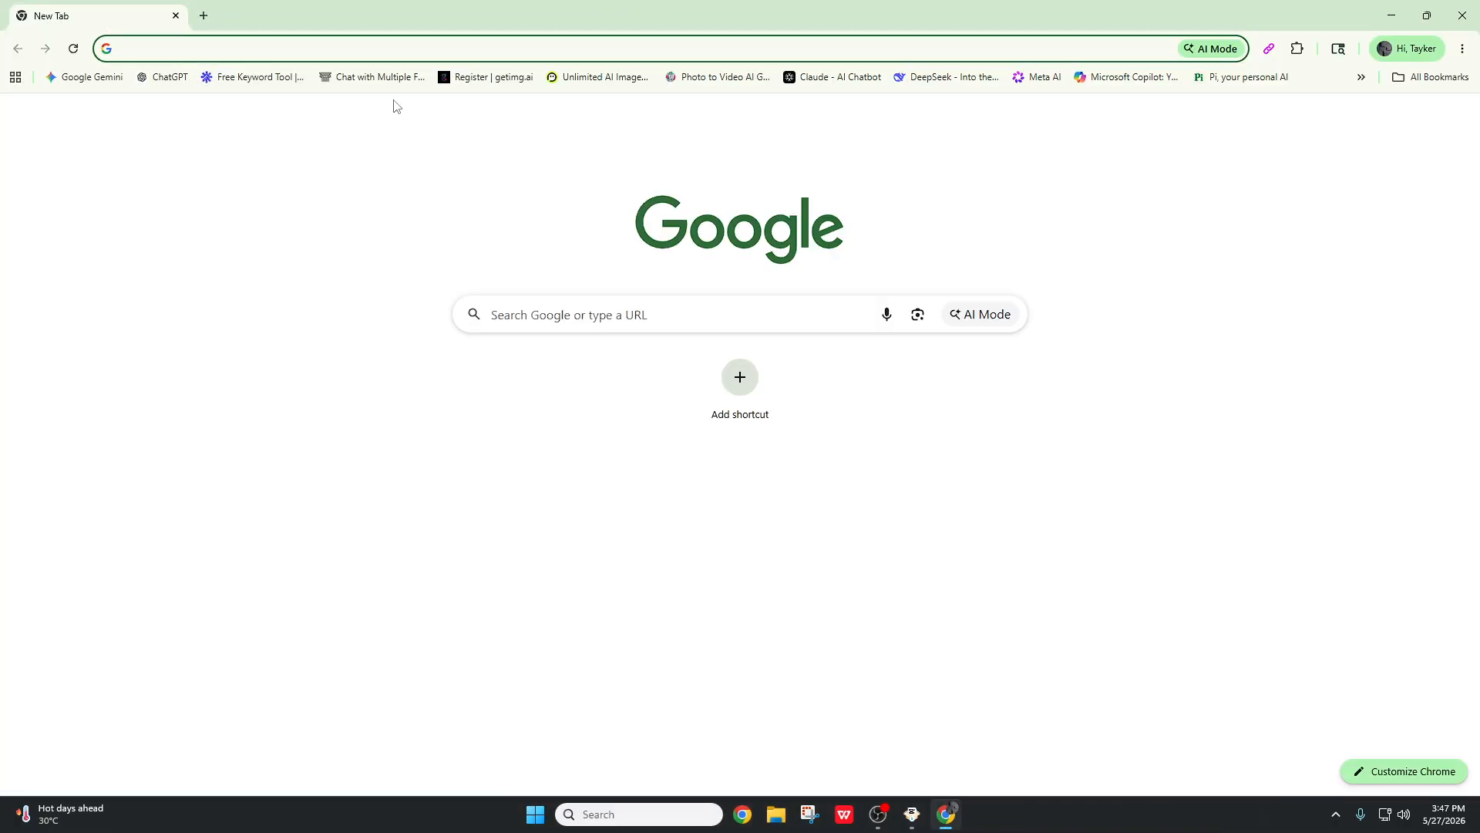
click(680, 41)
text(youtu)
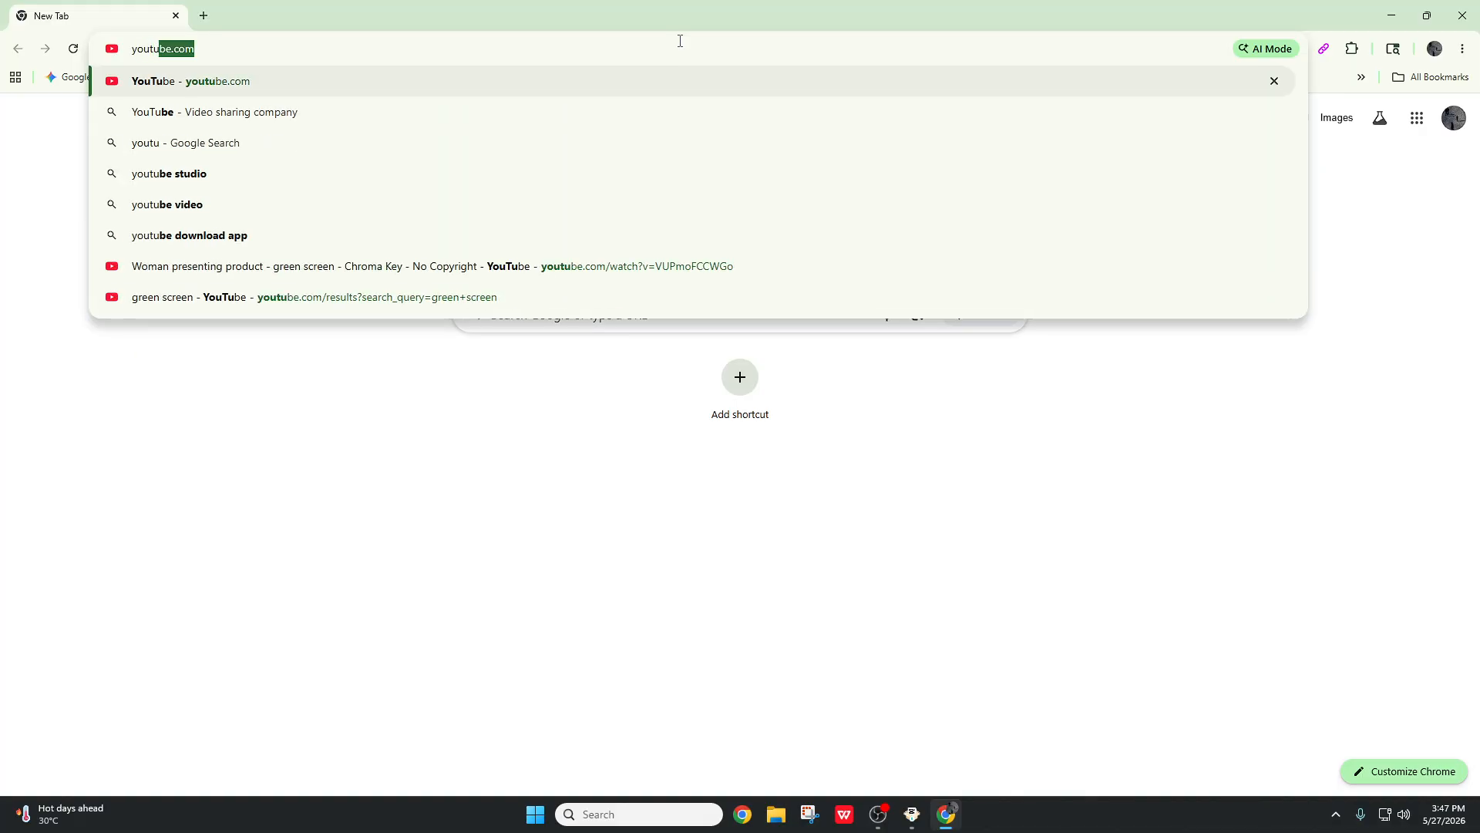
key(Return)
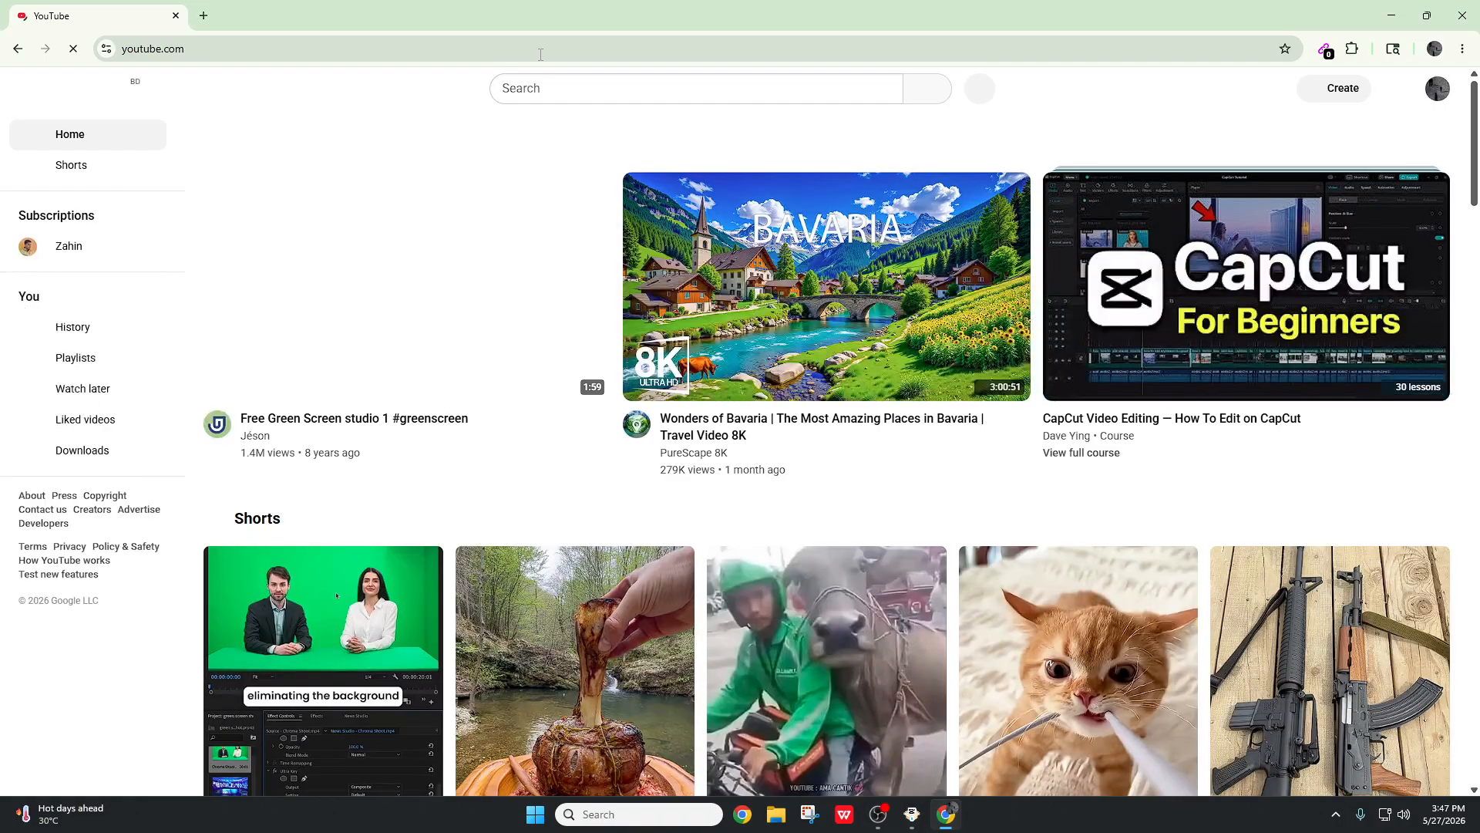
Step: Look through the recommended videos on the YouTube home feed, previewing the CapCut green screen tutorial, and close the browser
scroll(1477, 273, down, 10)
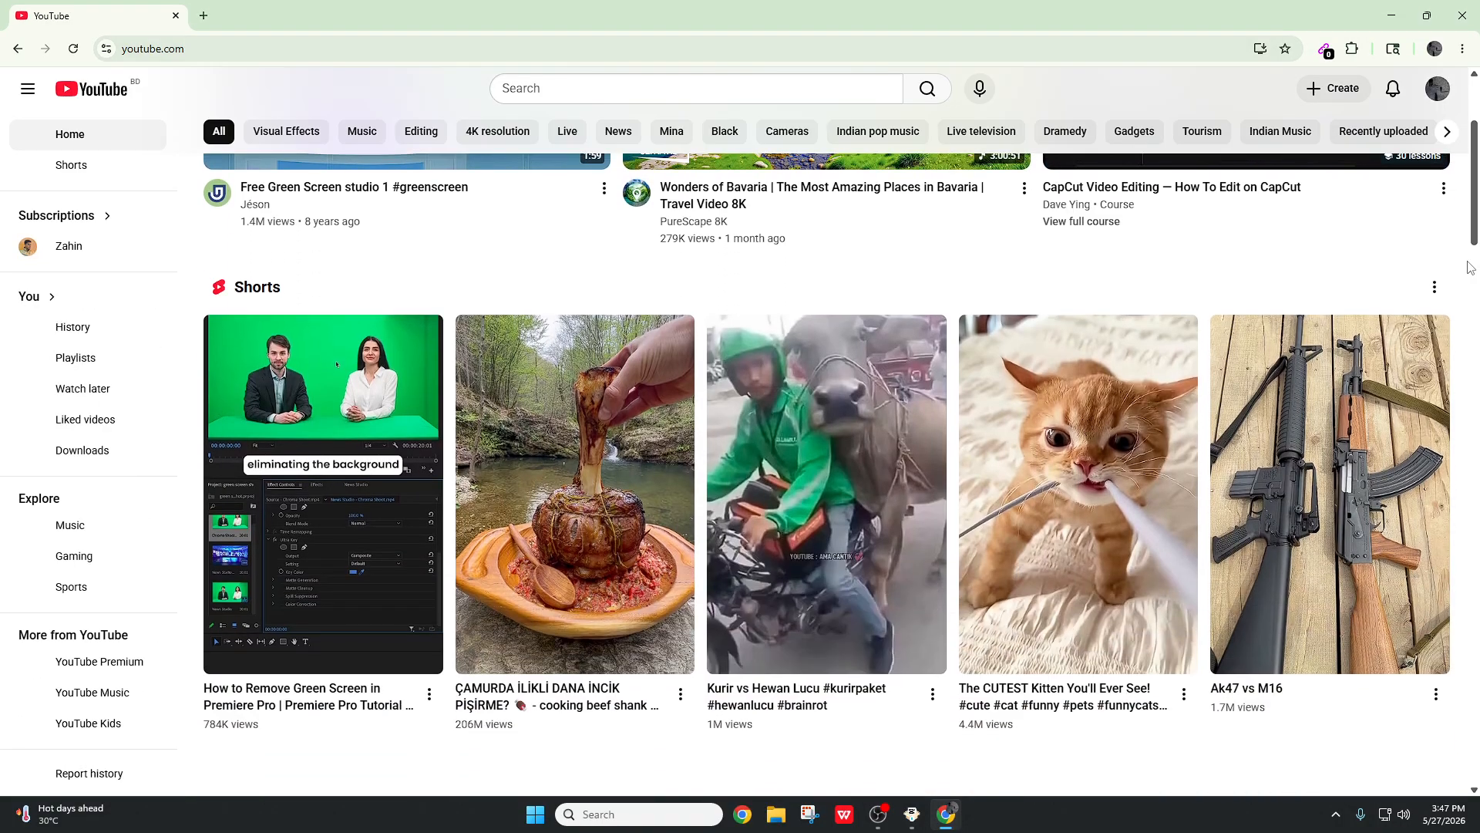
scroll(1471, 260, down, 10)
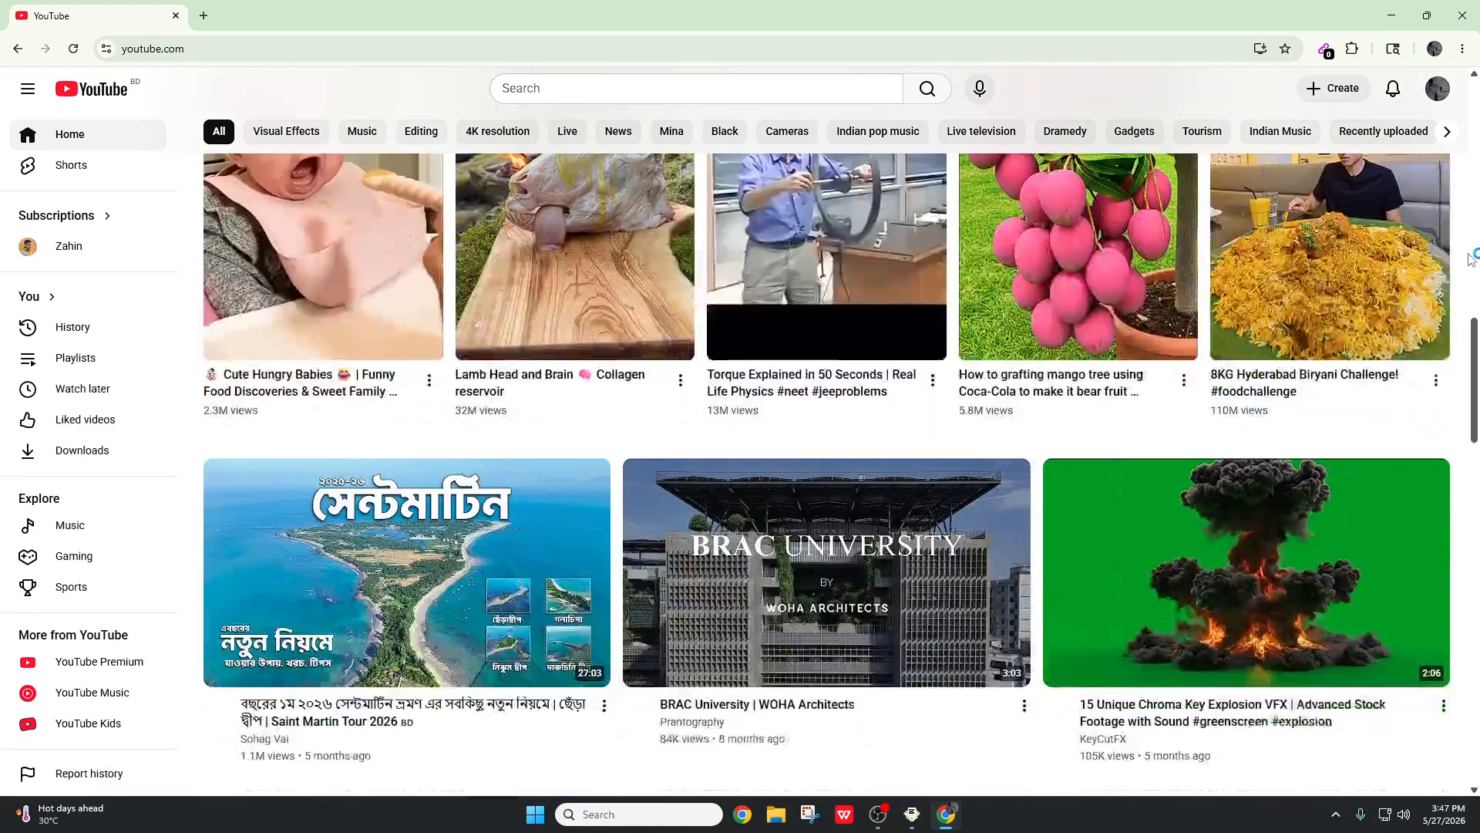
scroll(1471, 260, down, 15)
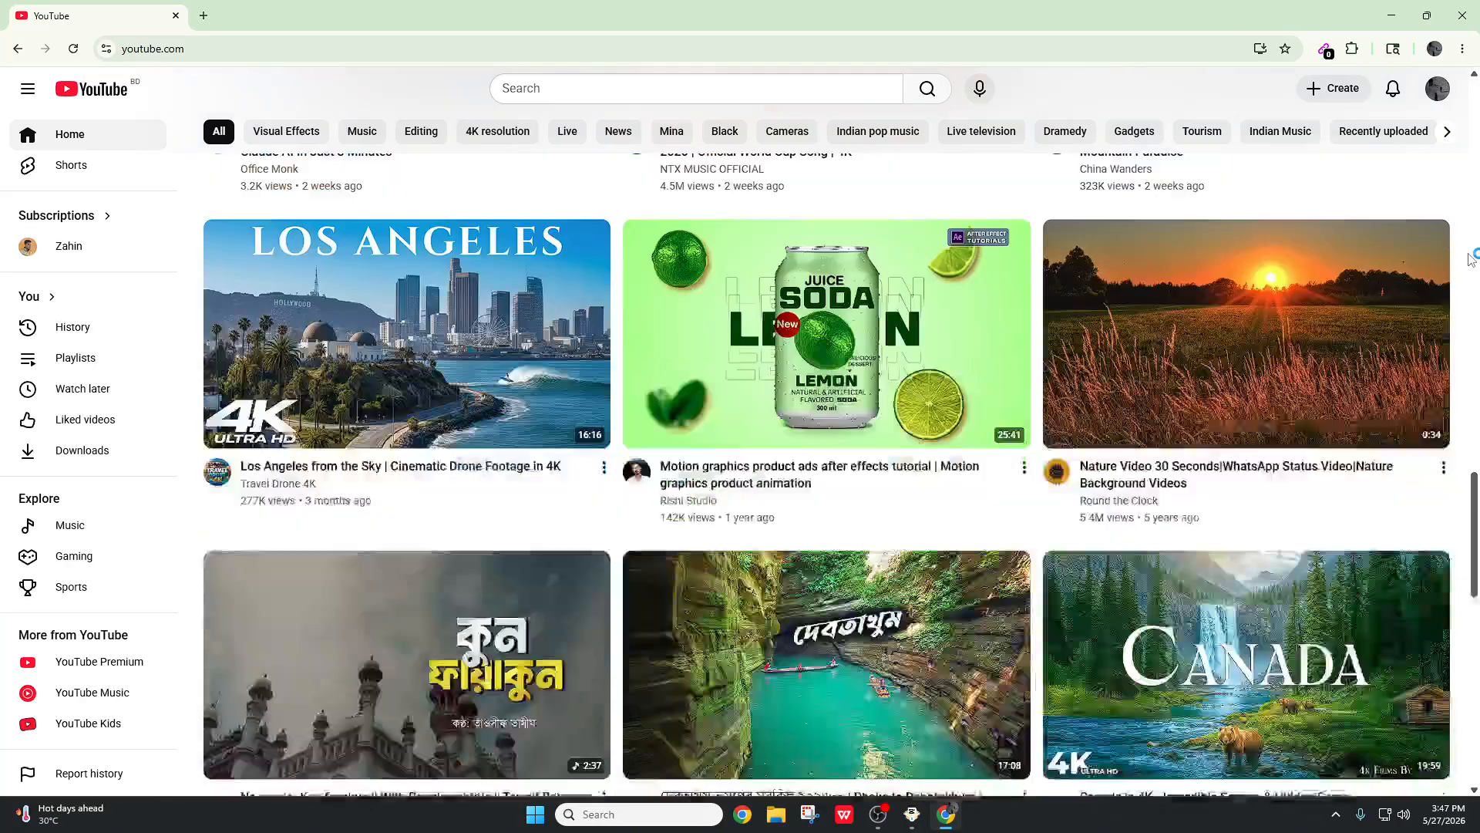
scroll(953, 243, down, 1)
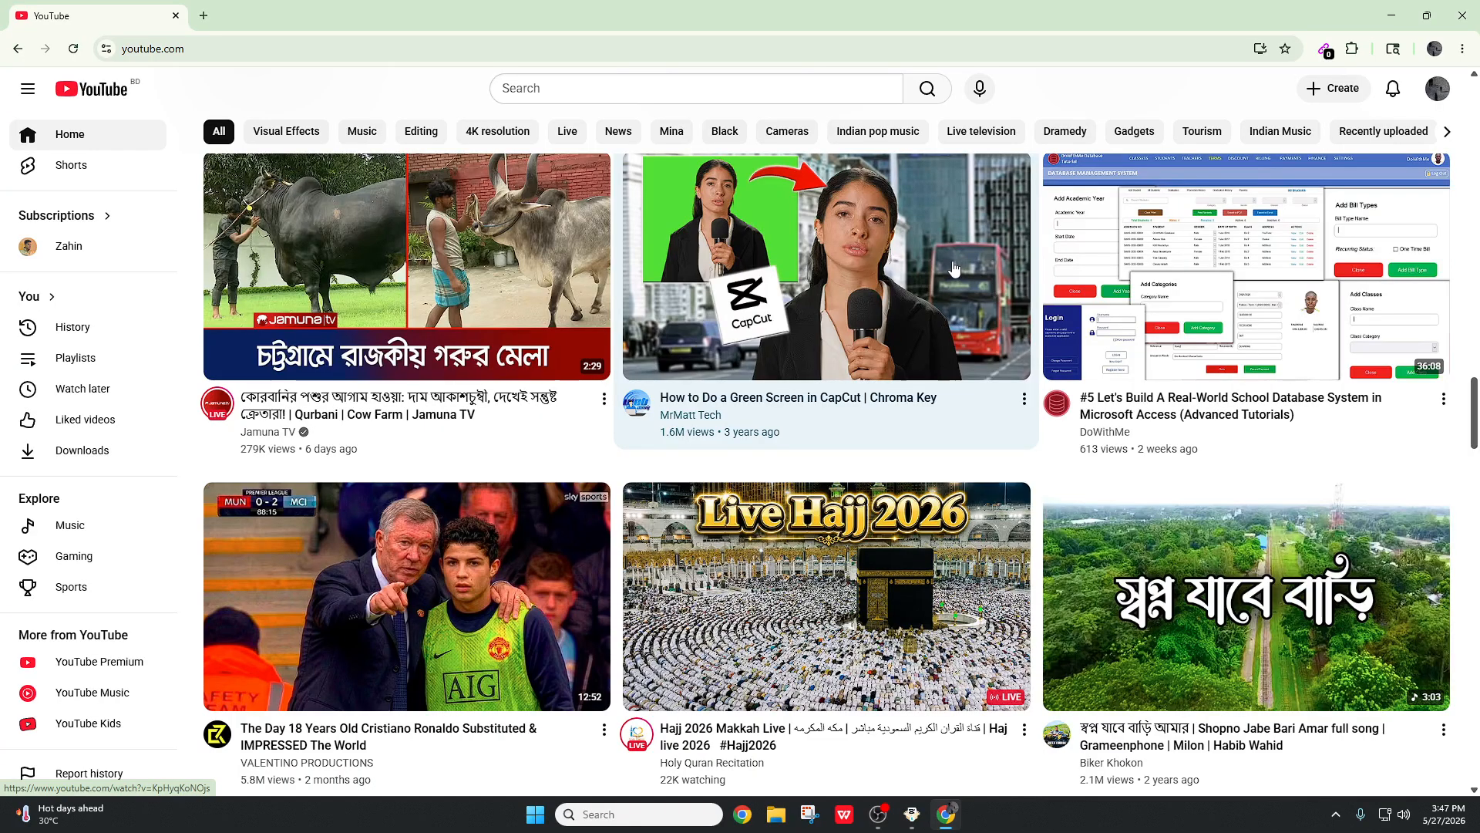
mouse_move(954, 268)
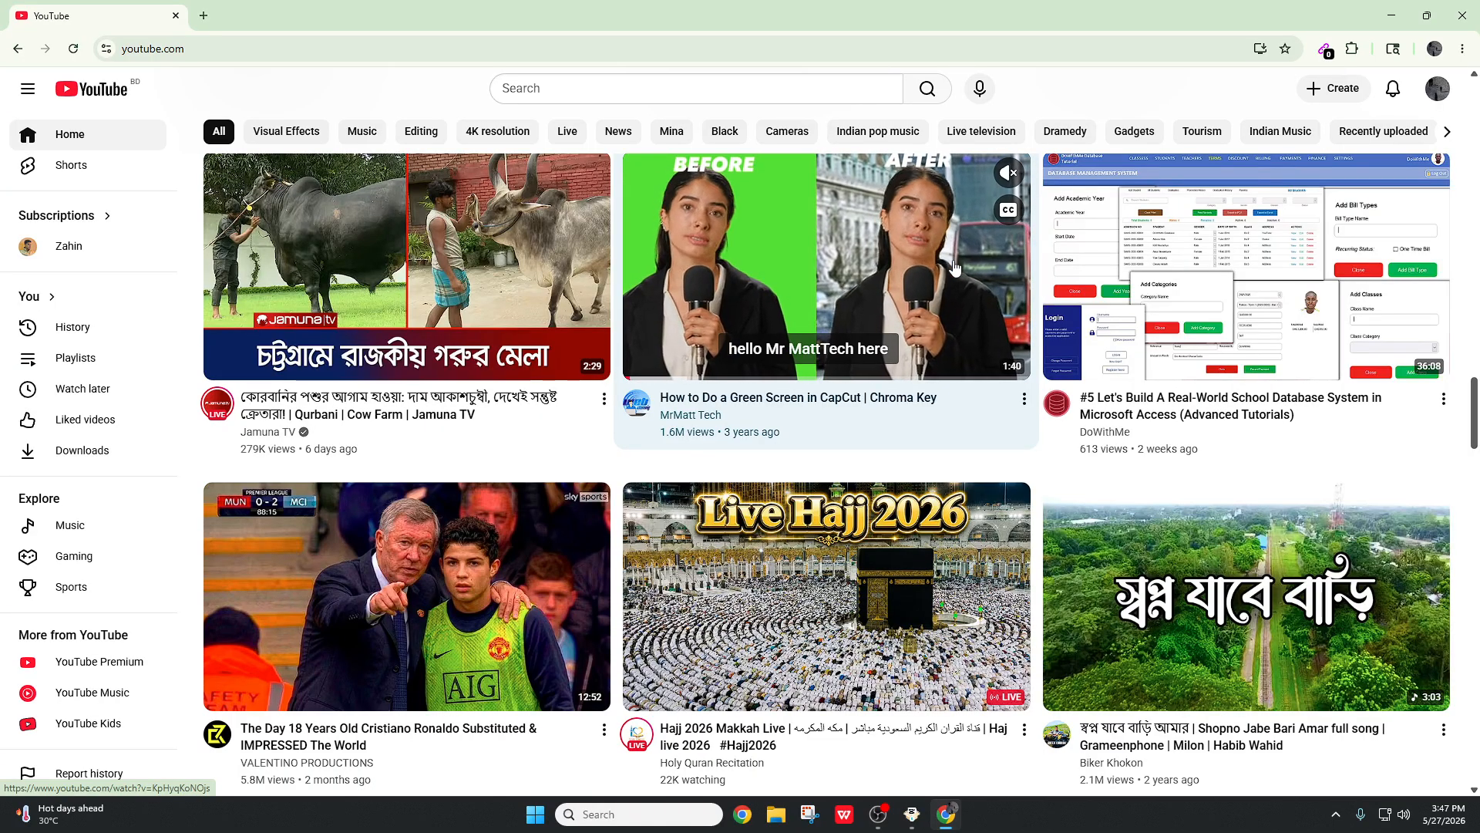
scroll(954, 268, down, 13)
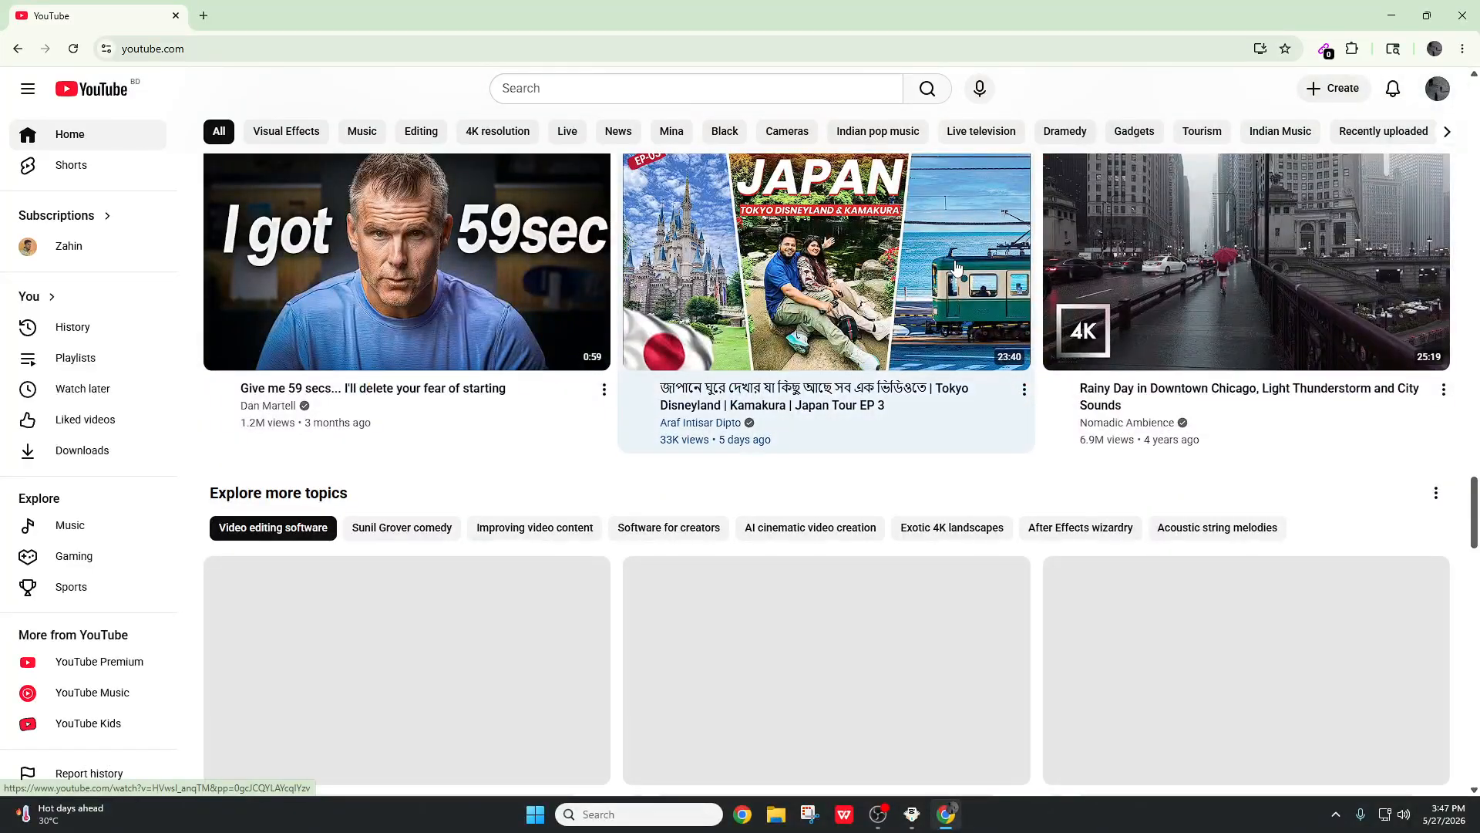
scroll(954, 268, down, 1)
scroll(481, 316, up, 2)
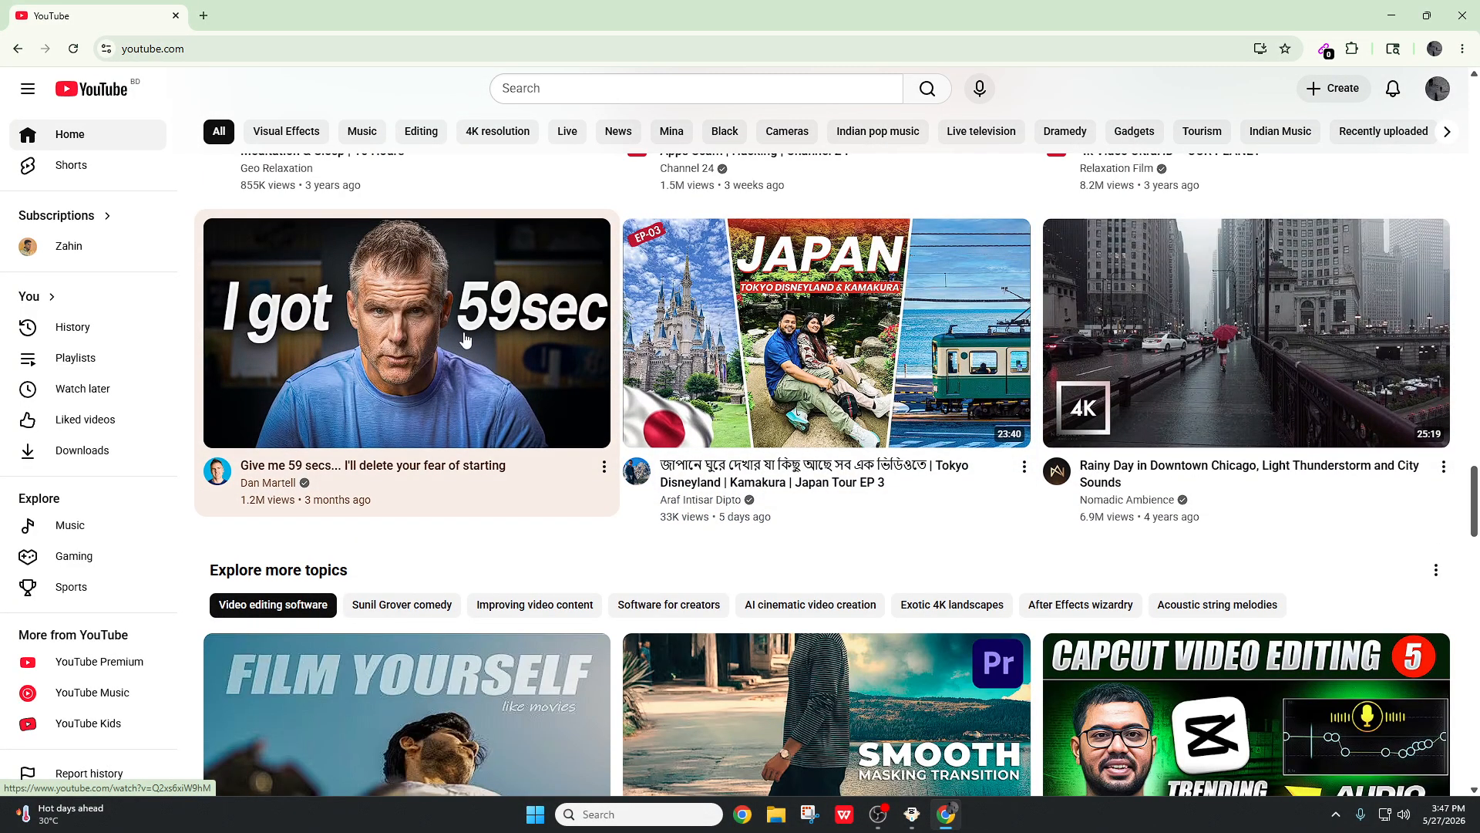
mouse_move(465, 339)
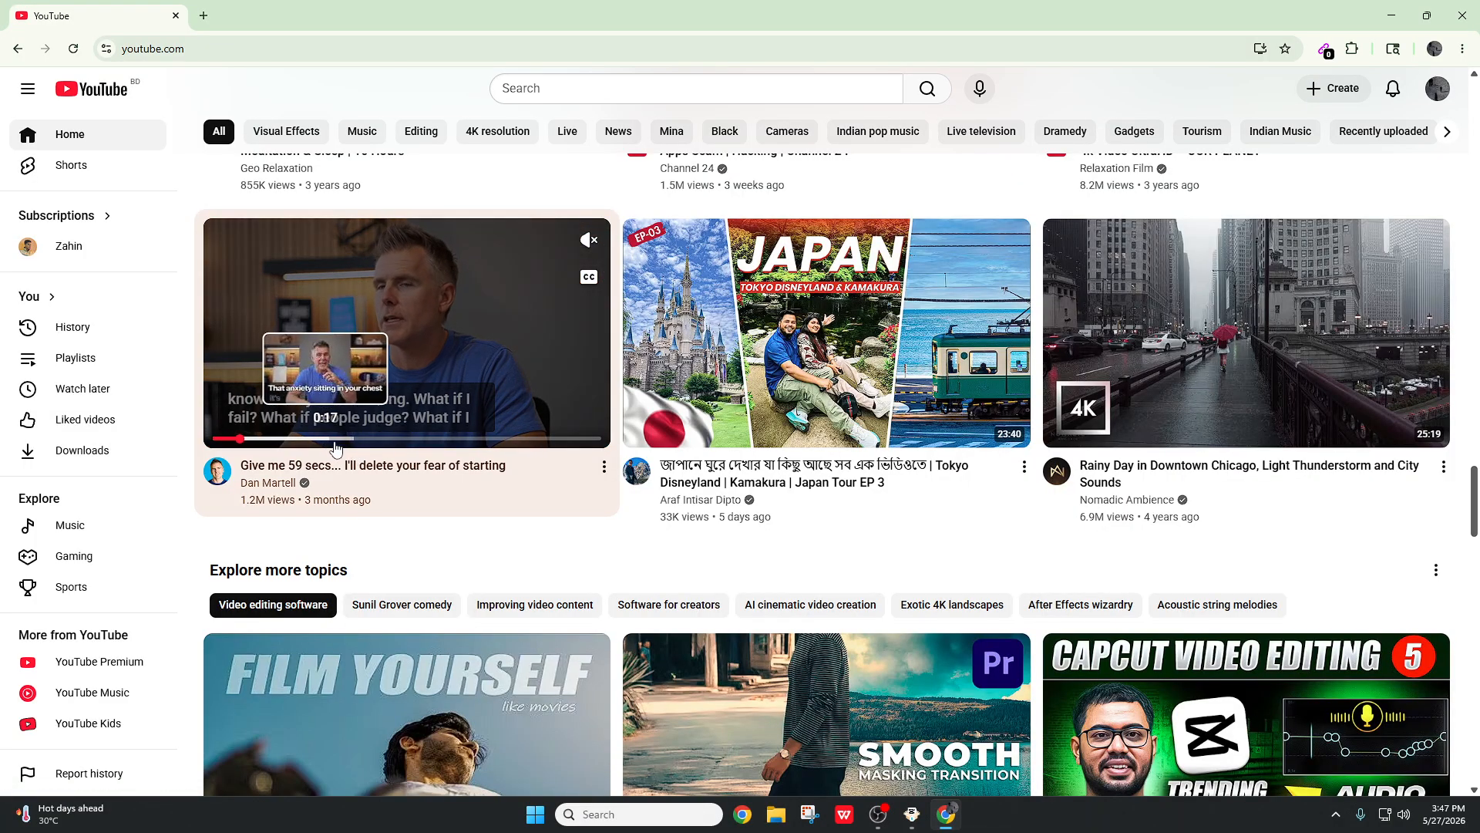
scroll(423, 434, down, 7)
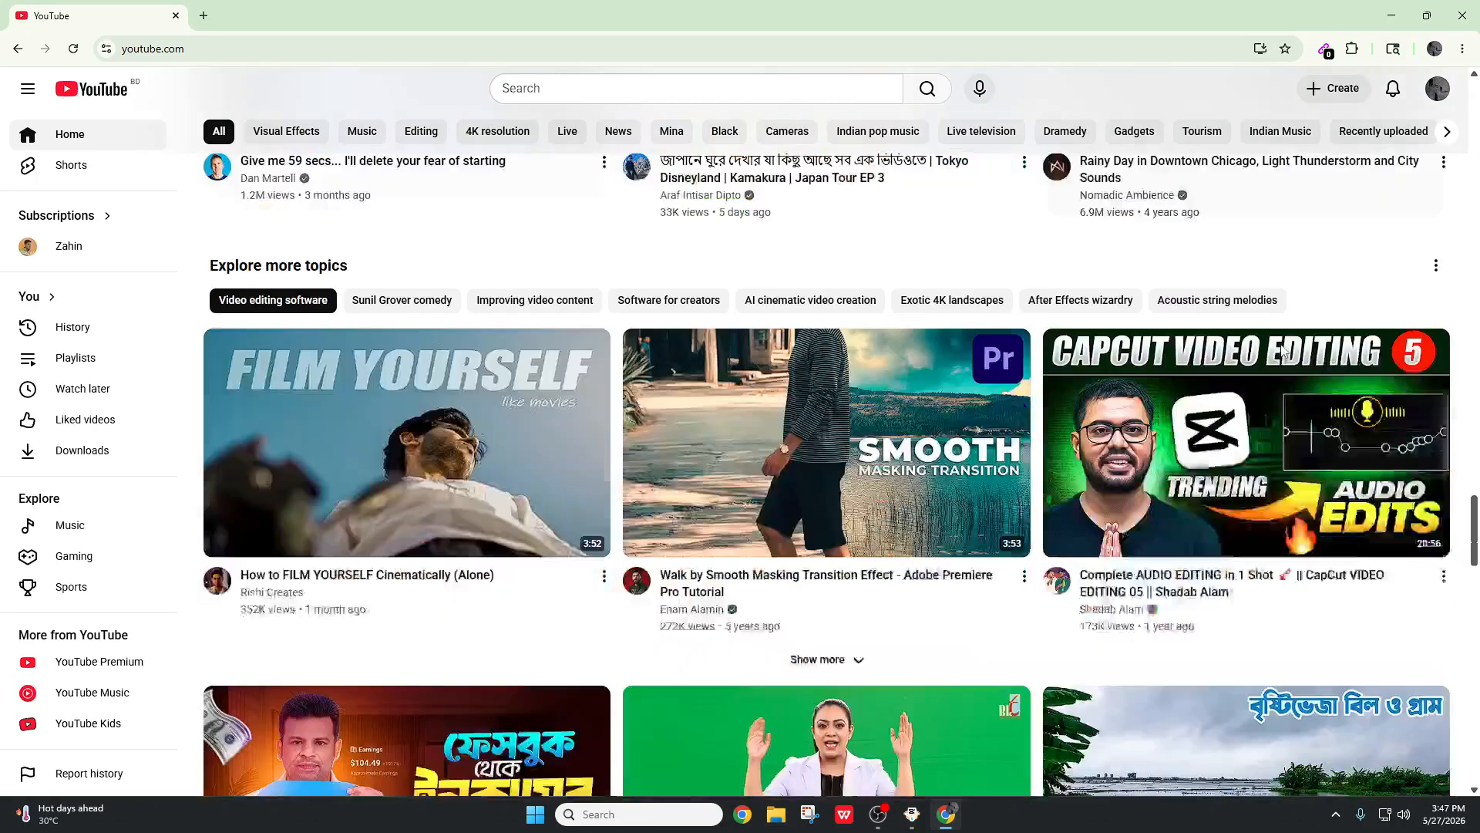
scroll(911, 337, up, 1)
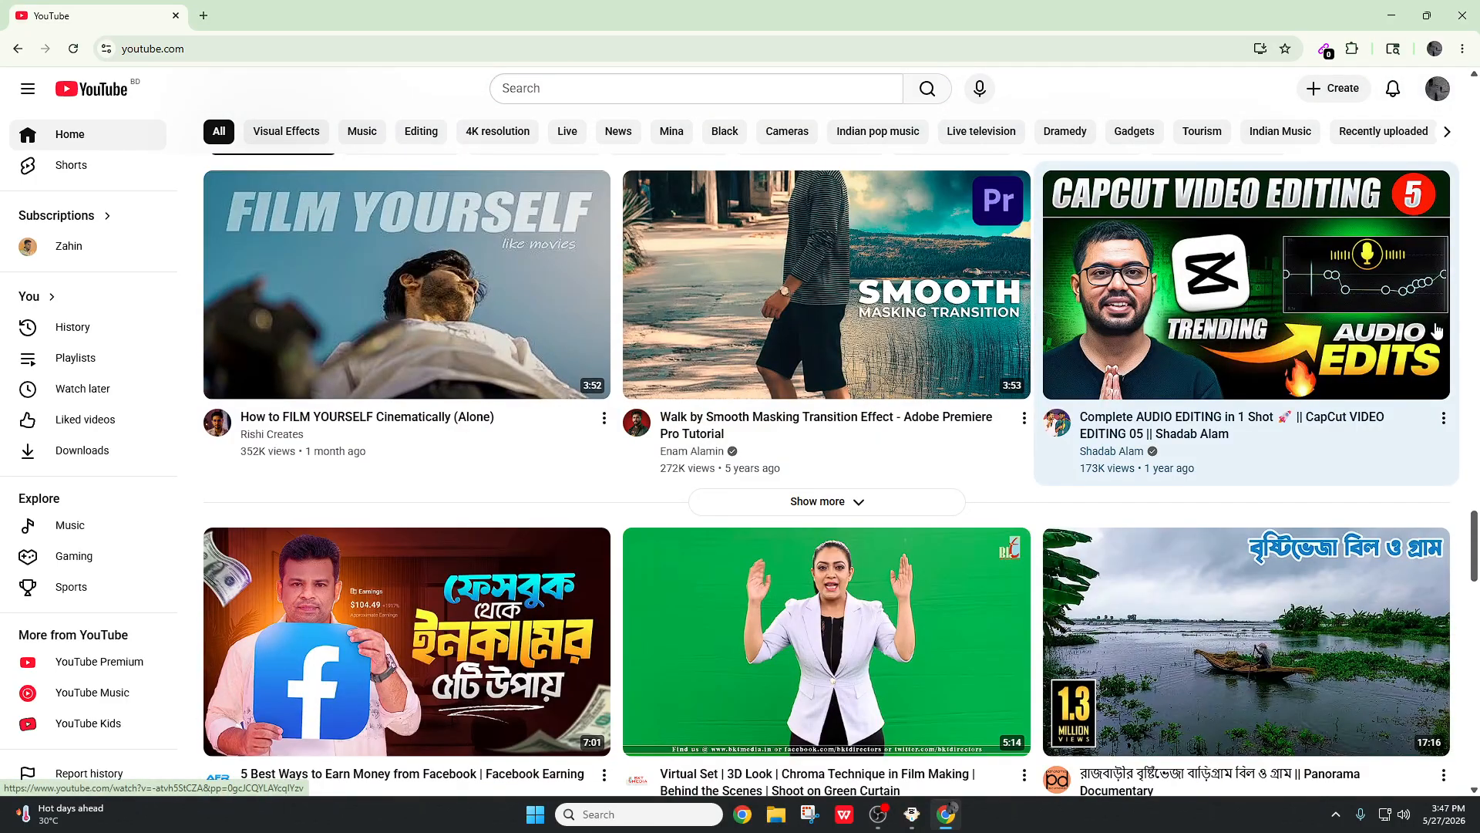
scroll(1433, 327, down, 4)
scroll(1432, 326, down, 10)
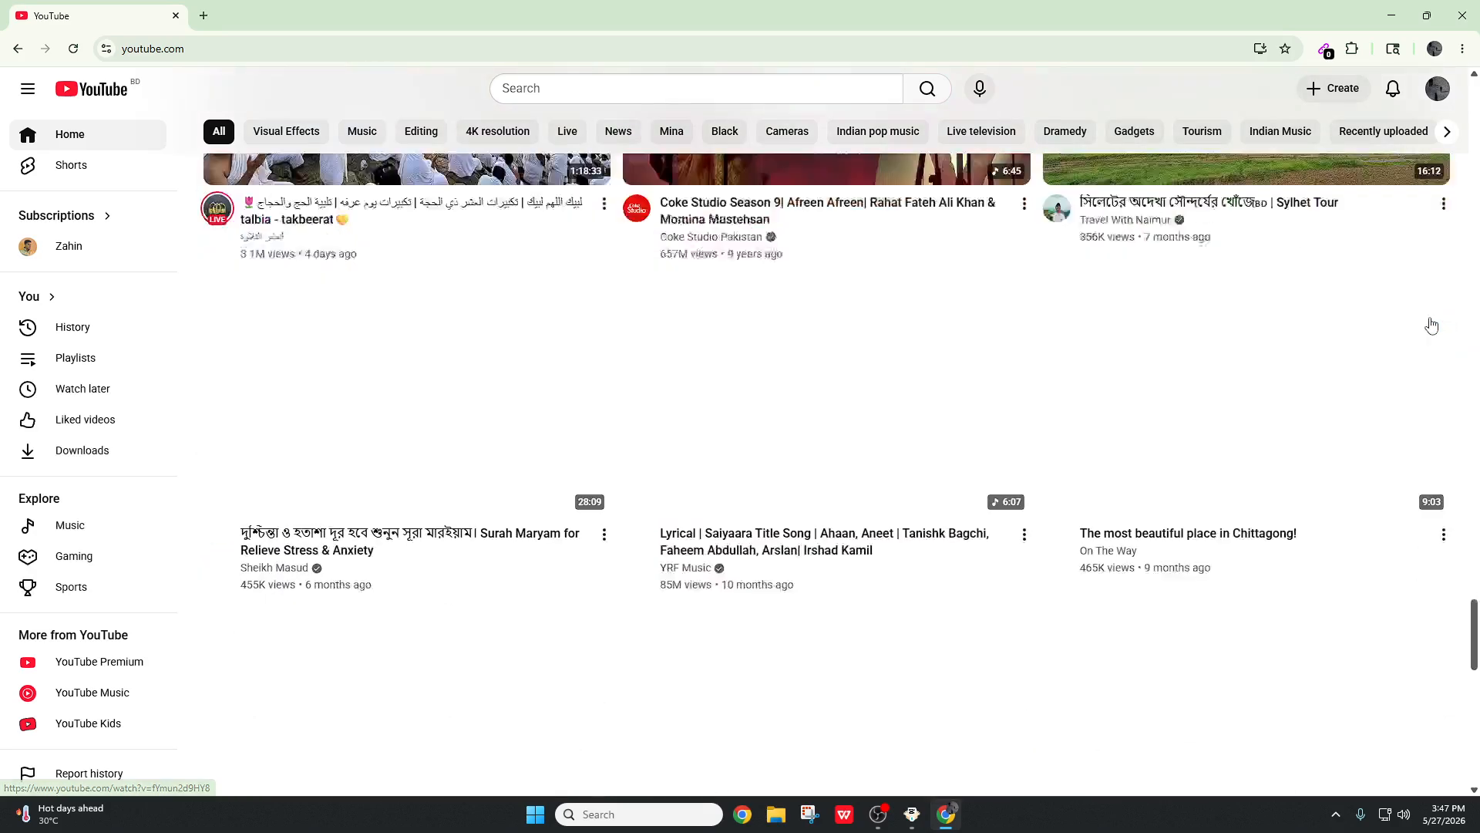
scroll(1433, 326, down, 3)
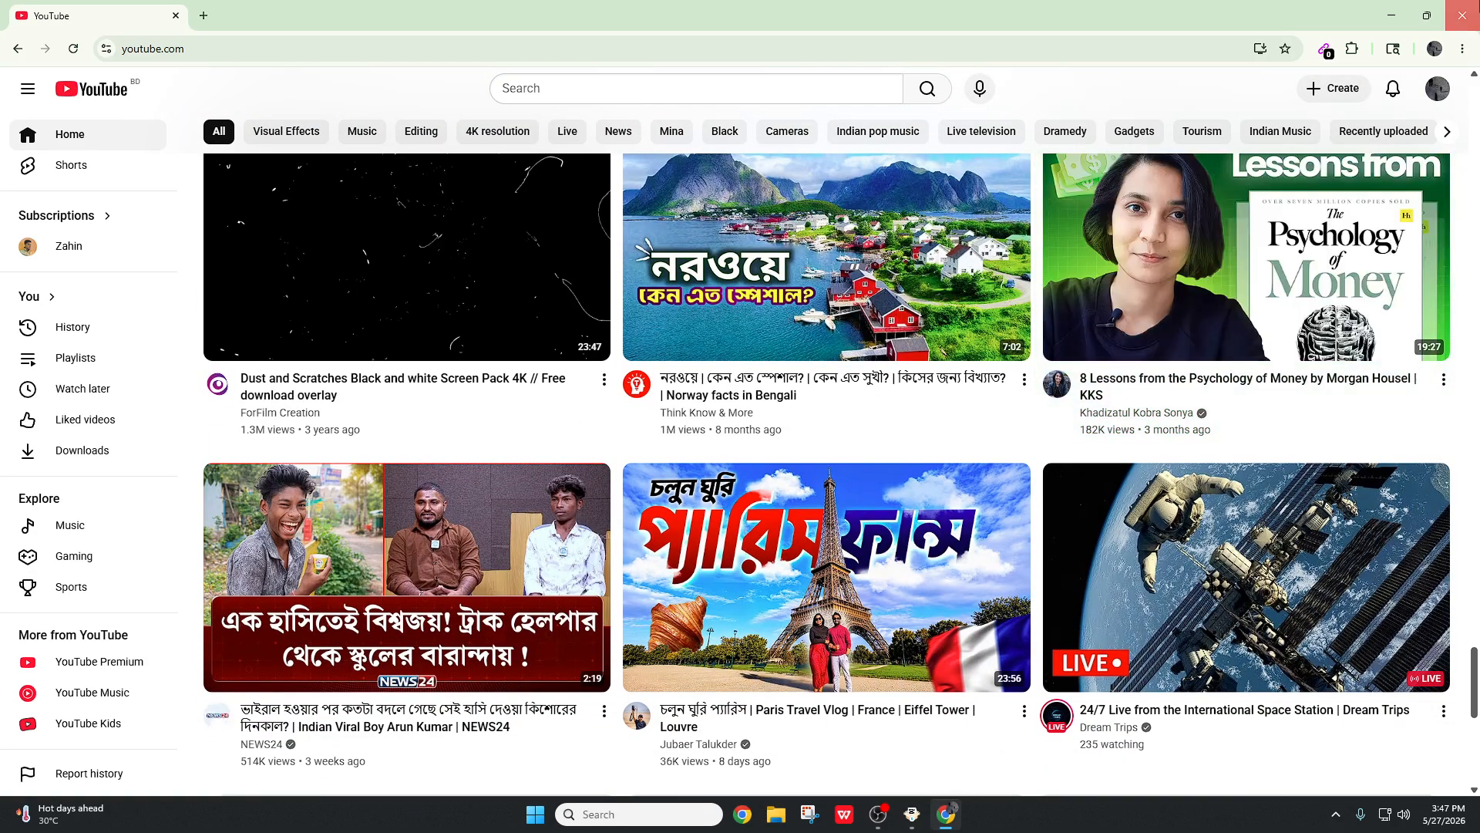
click(1462, 16)
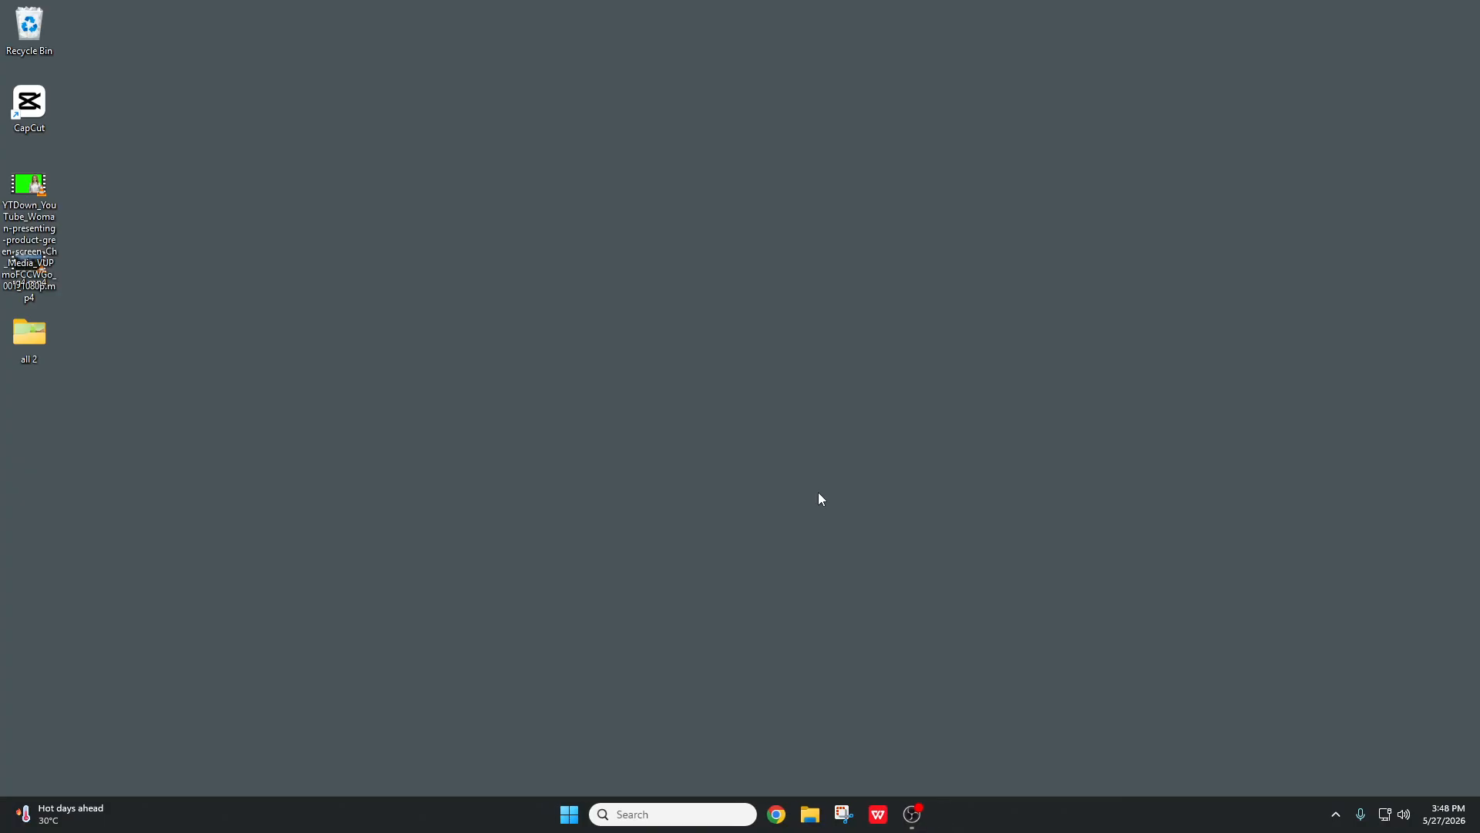
right_click(289, 317)
click(339, 382)
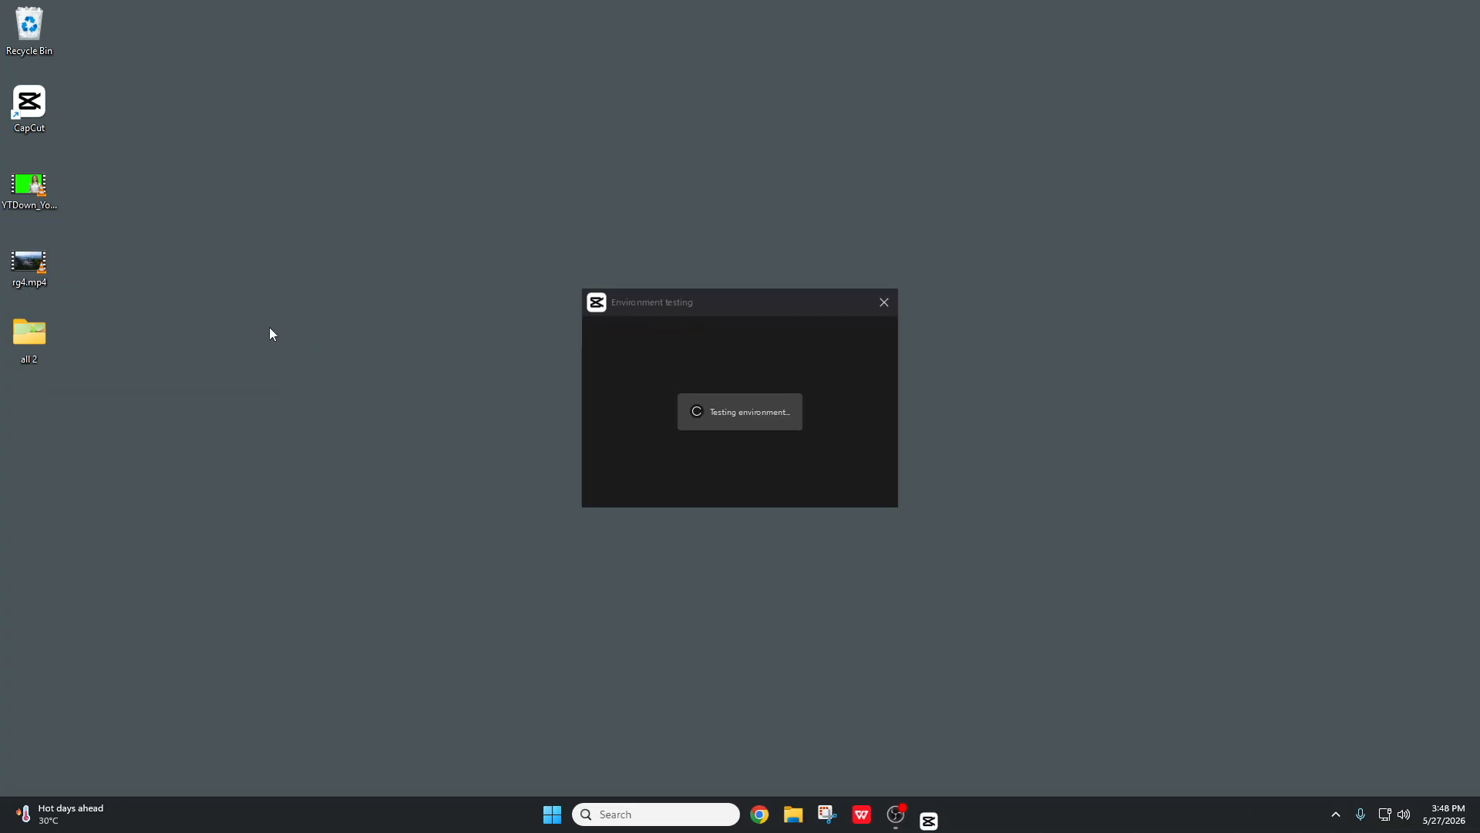
right_click(270, 330)
click(312, 397)
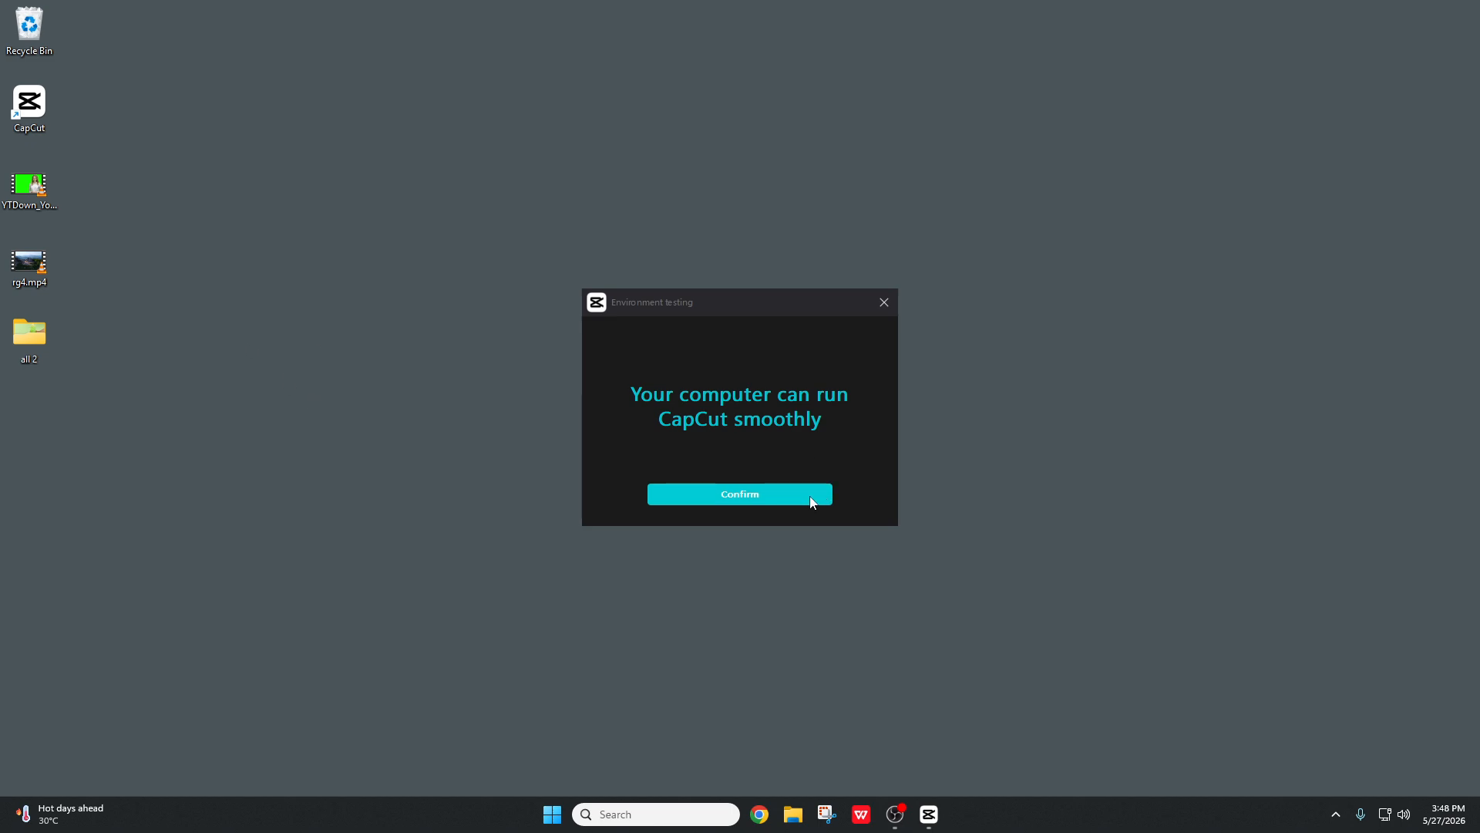
Step: Confirm CapCut's environment test and dismiss the CapCut Pro subscription offer
click(790, 497)
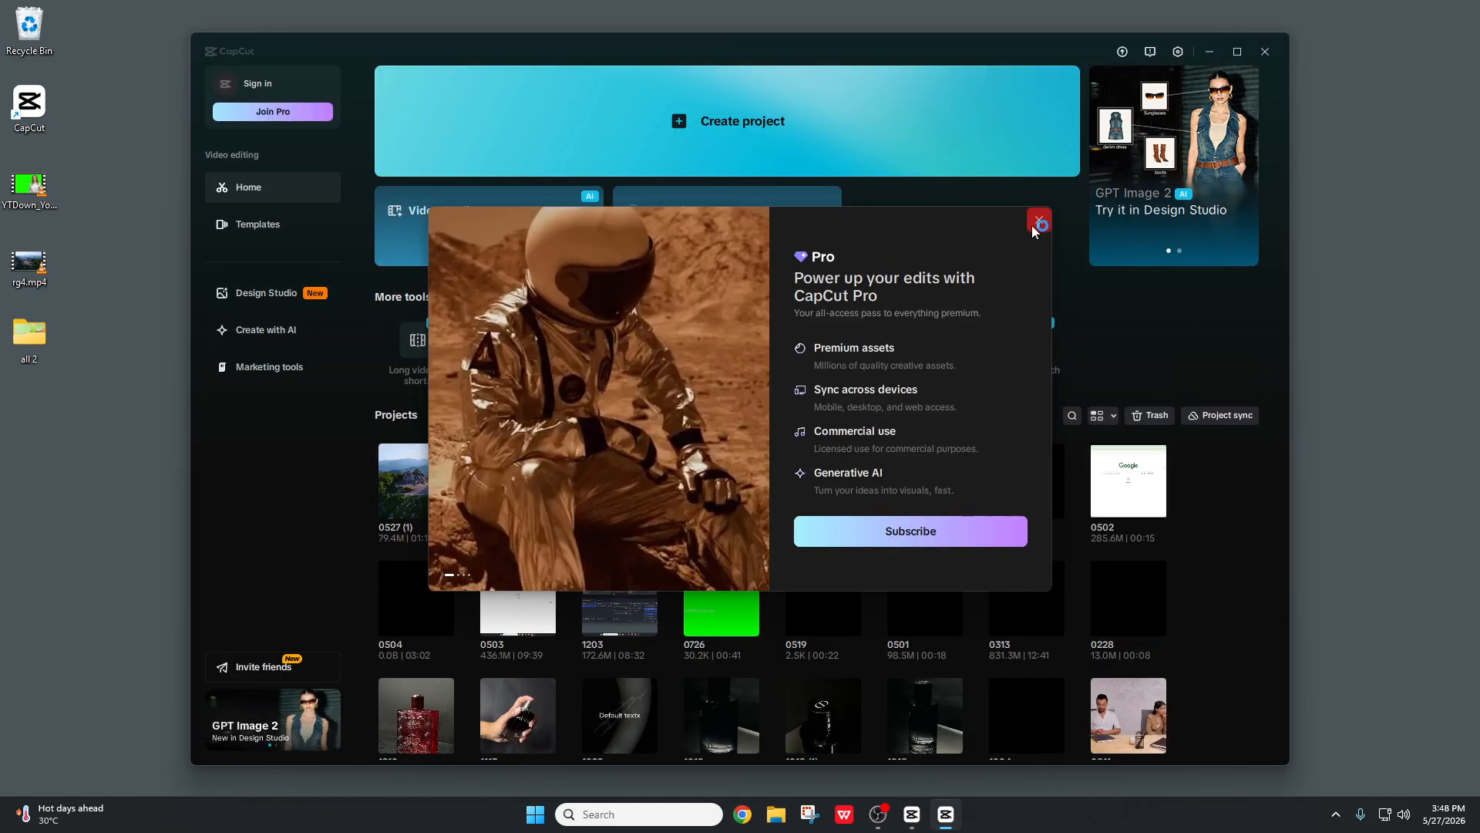
click(1038, 220)
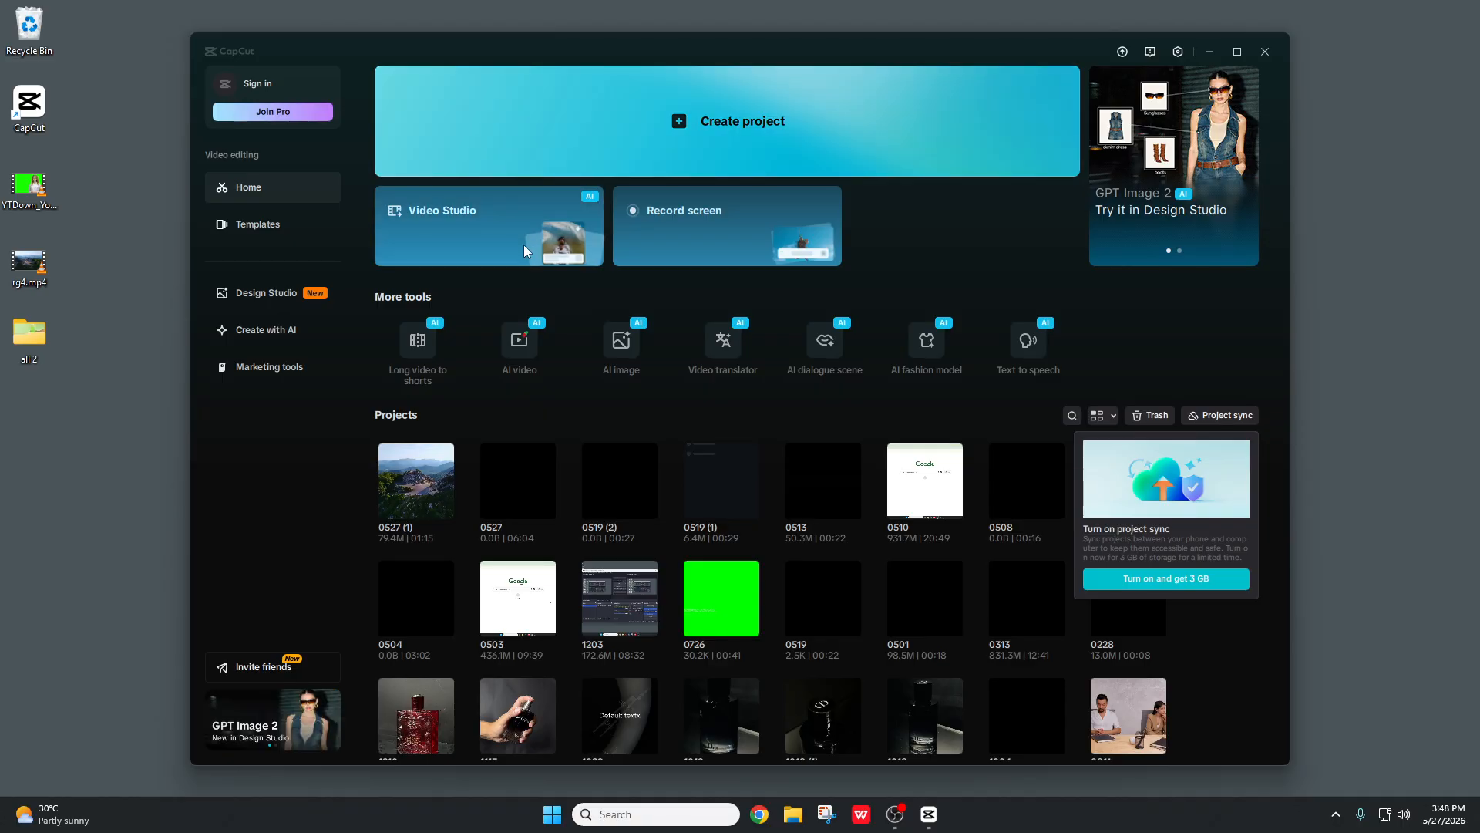
Step: Switch to CapCut's Templates page and look through the For you template gallery
click(289, 229)
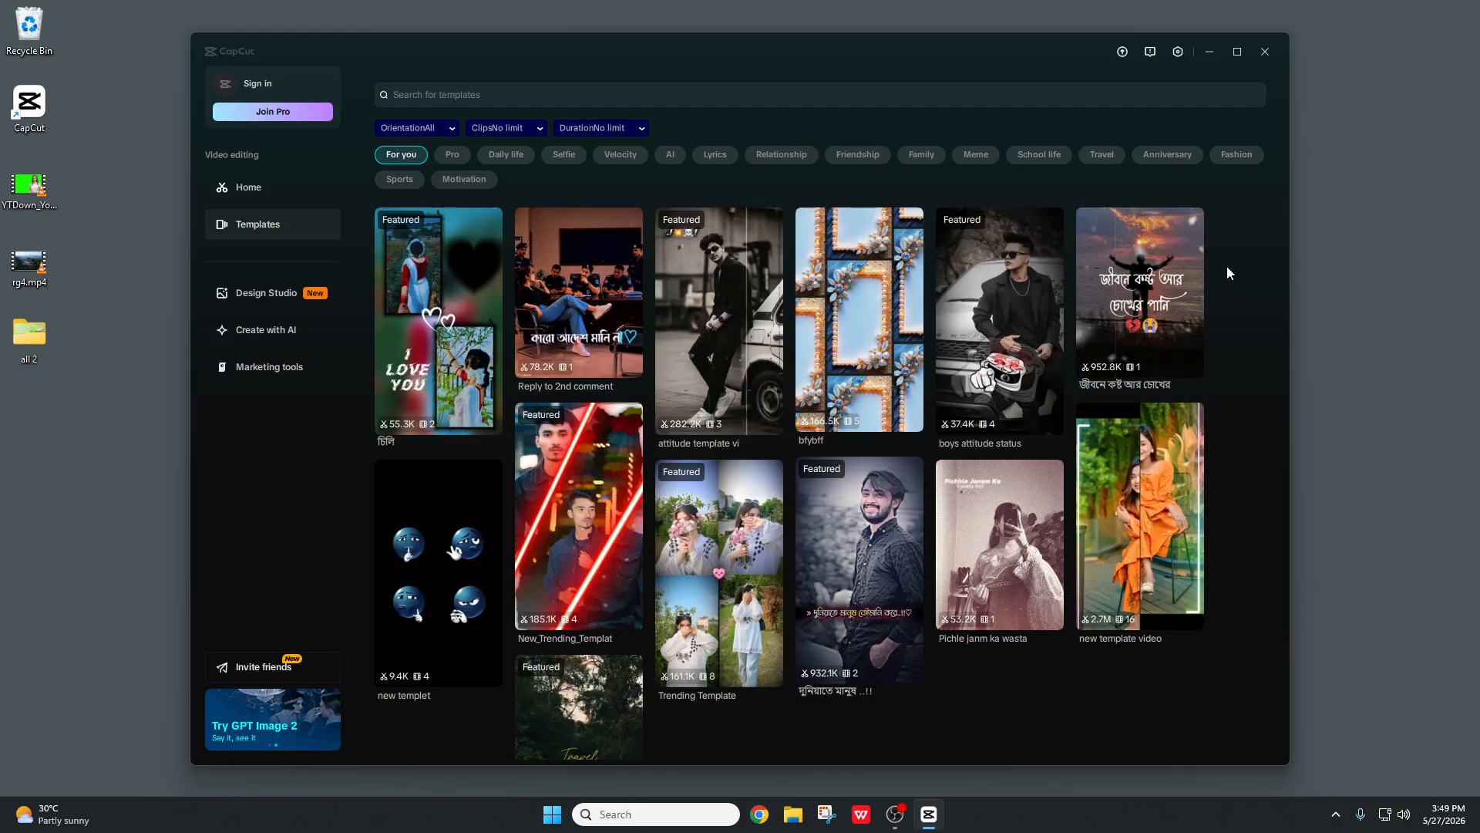
scroll(1228, 268, down, 2)
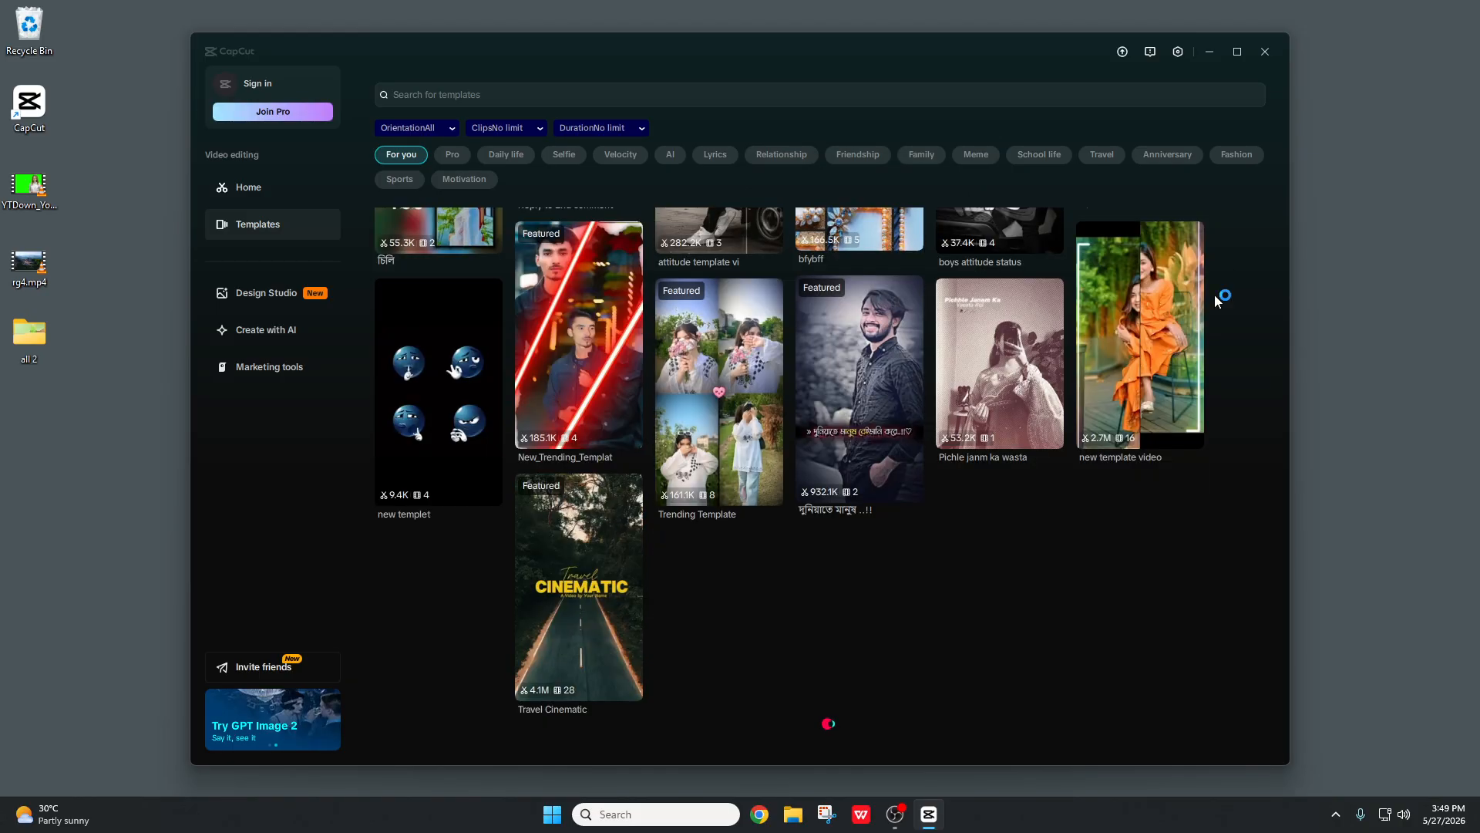
scroll(393, 289, up, 2)
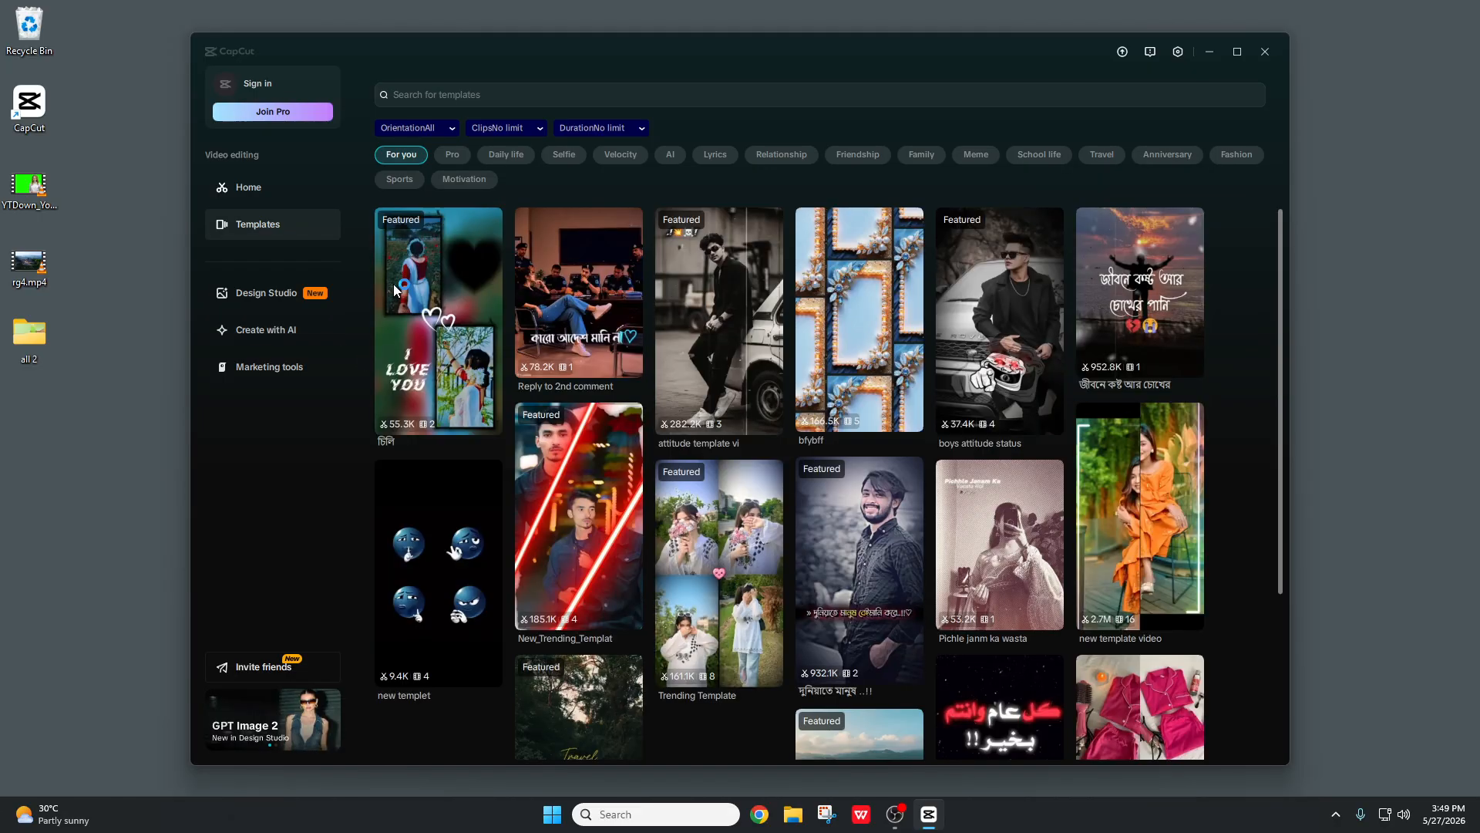
Step: Open Design Studio and allow CapCut.exe to access public and private networks in the Windows Security prompt
click(274, 298)
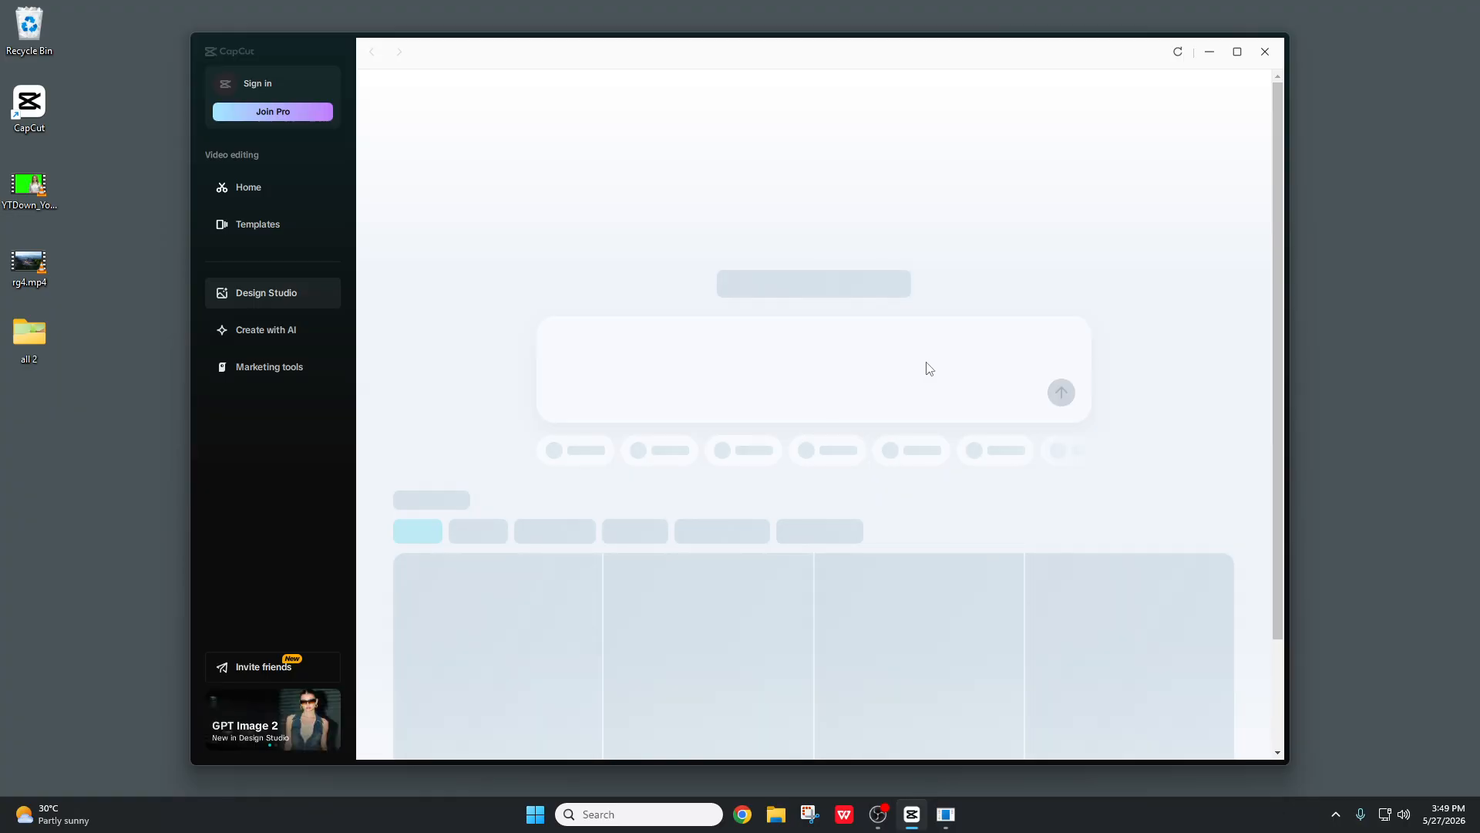
click(947, 818)
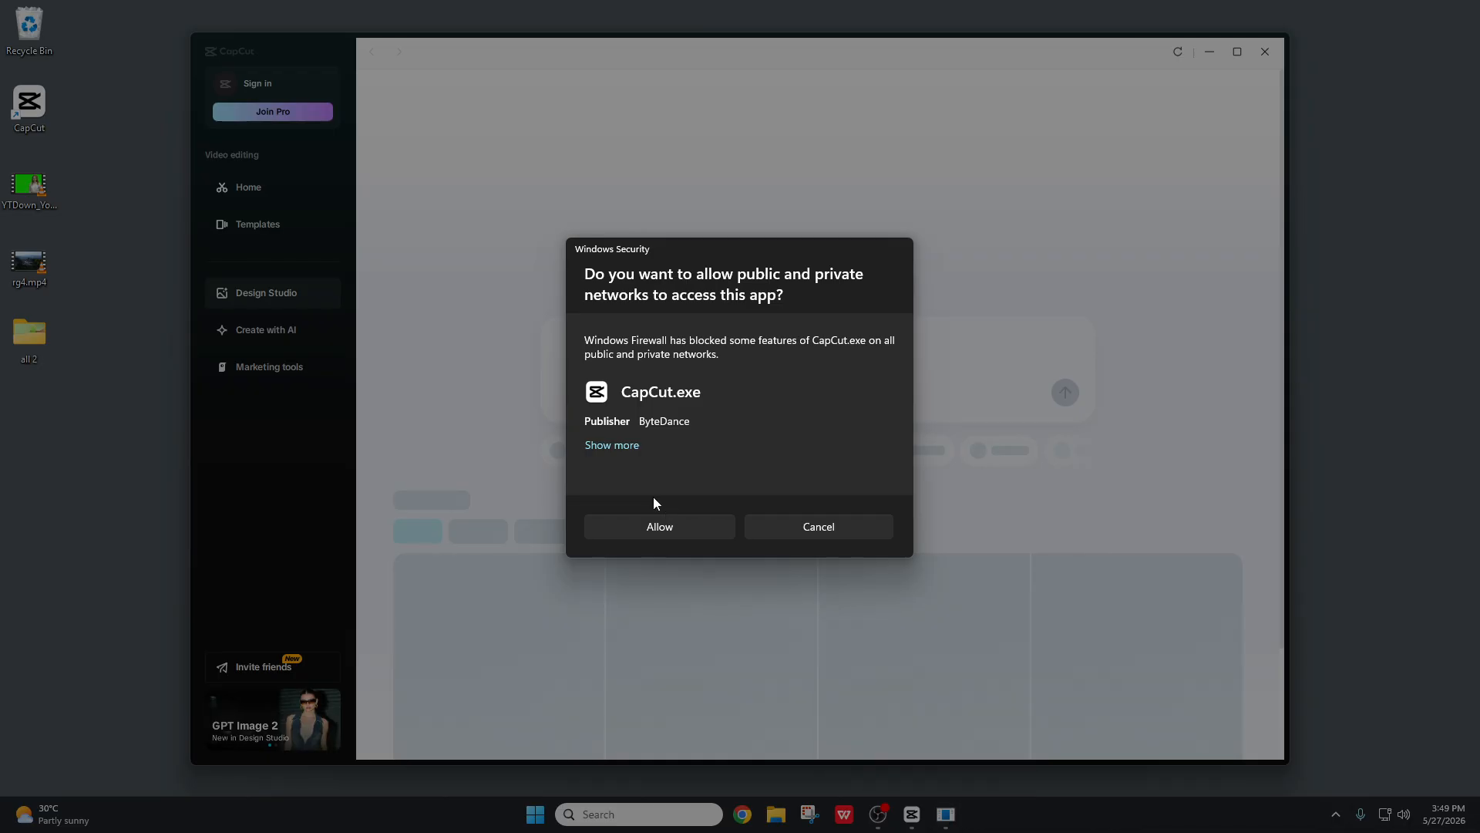
click(725, 526)
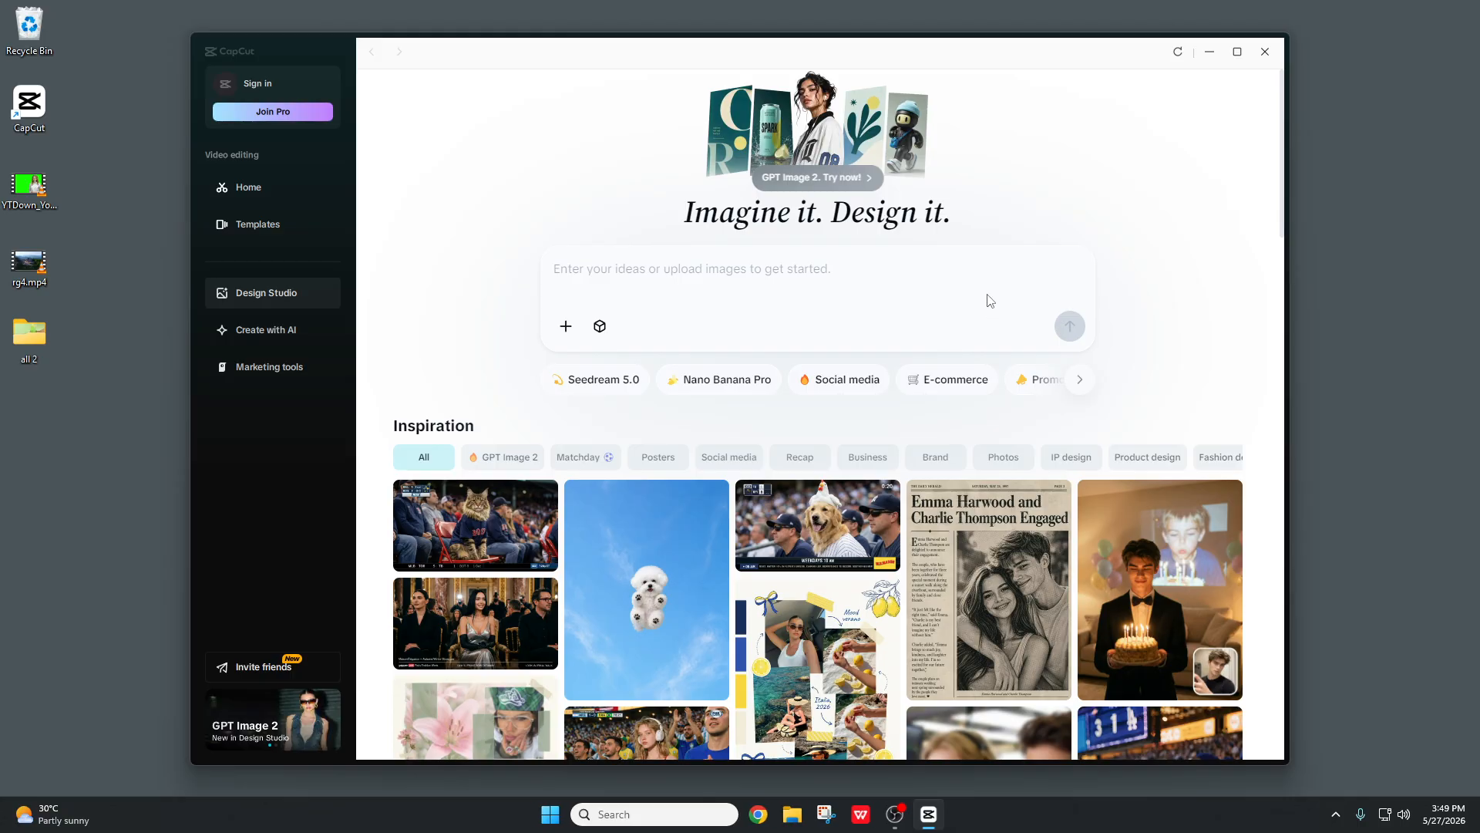
Step: Look through Design Studio's Inspiration gallery, view the floating fluffy dog example and close its preview
scroll(1004, 561, down, 2)
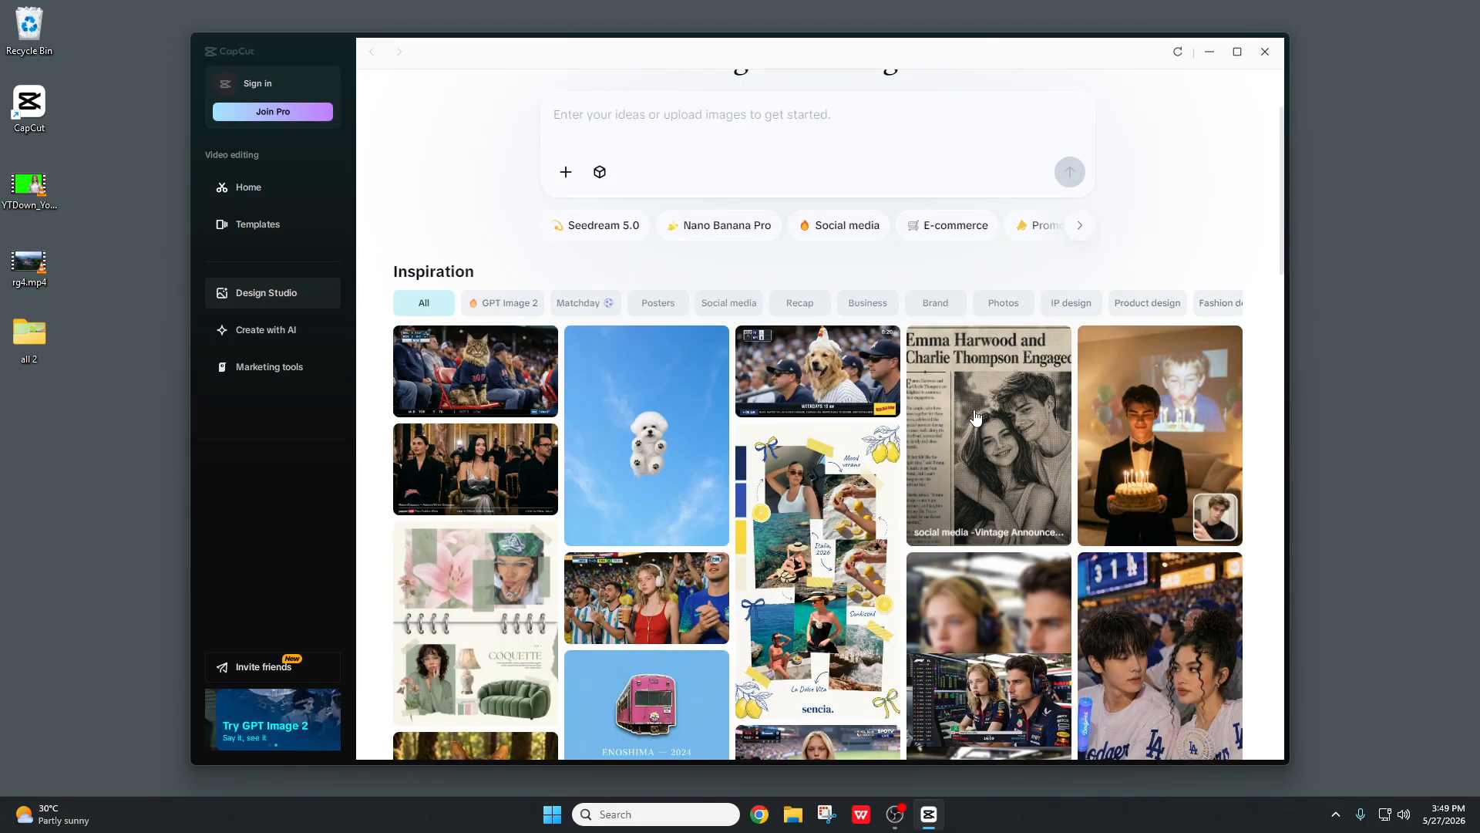
scroll(970, 424, down, 4)
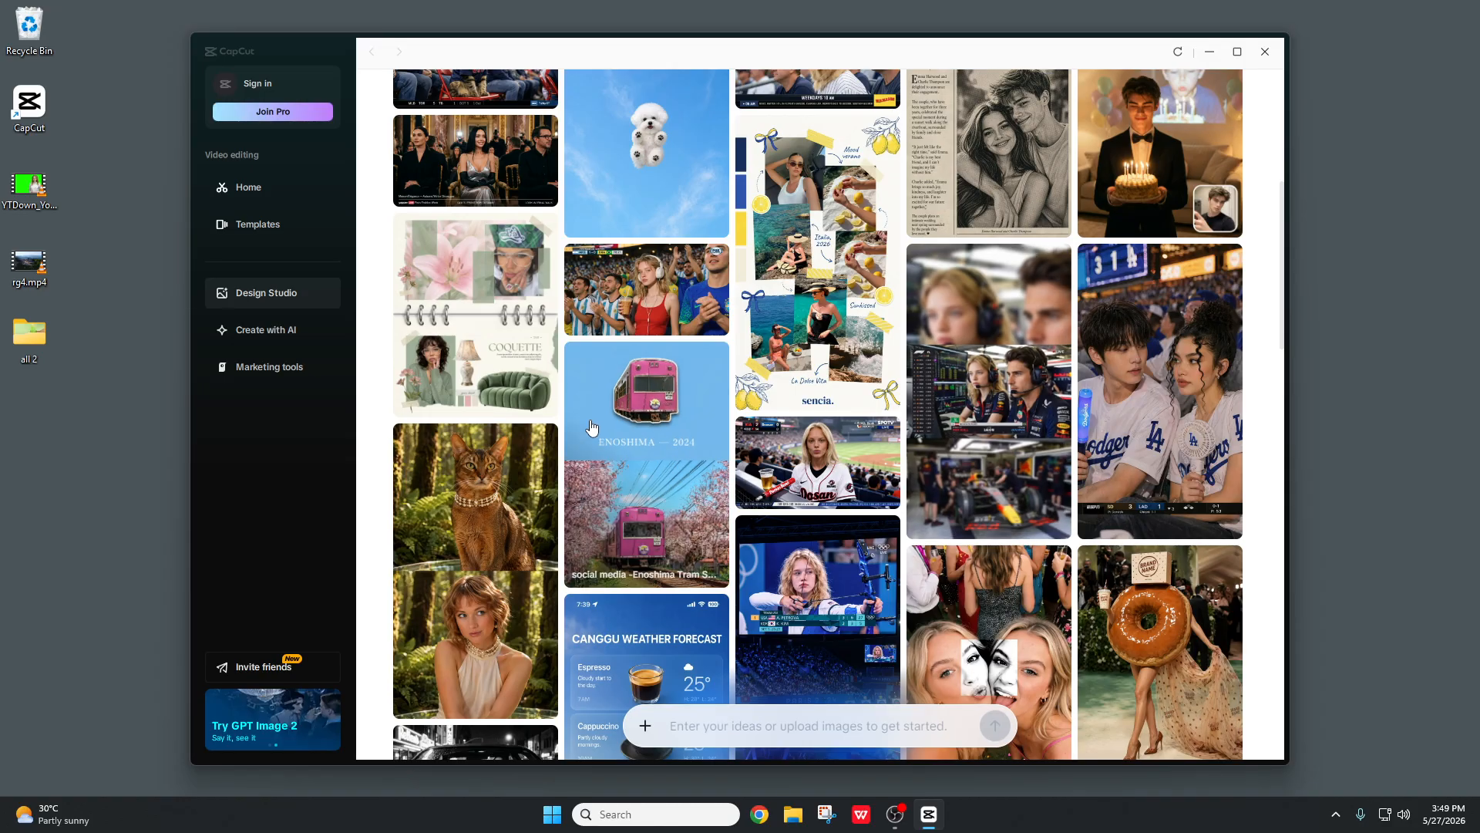
scroll(852, 441, up, 6)
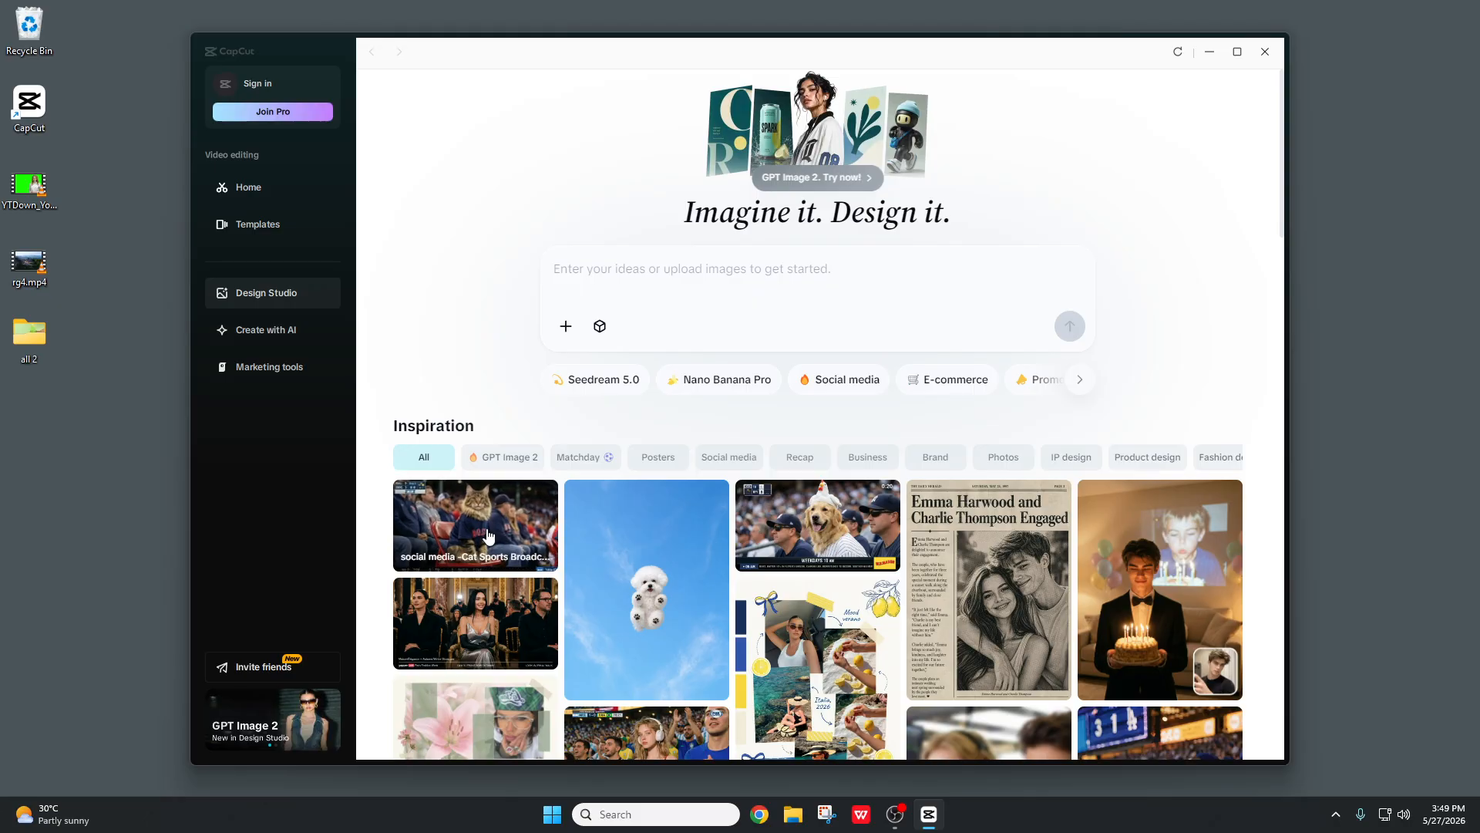
click(644, 544)
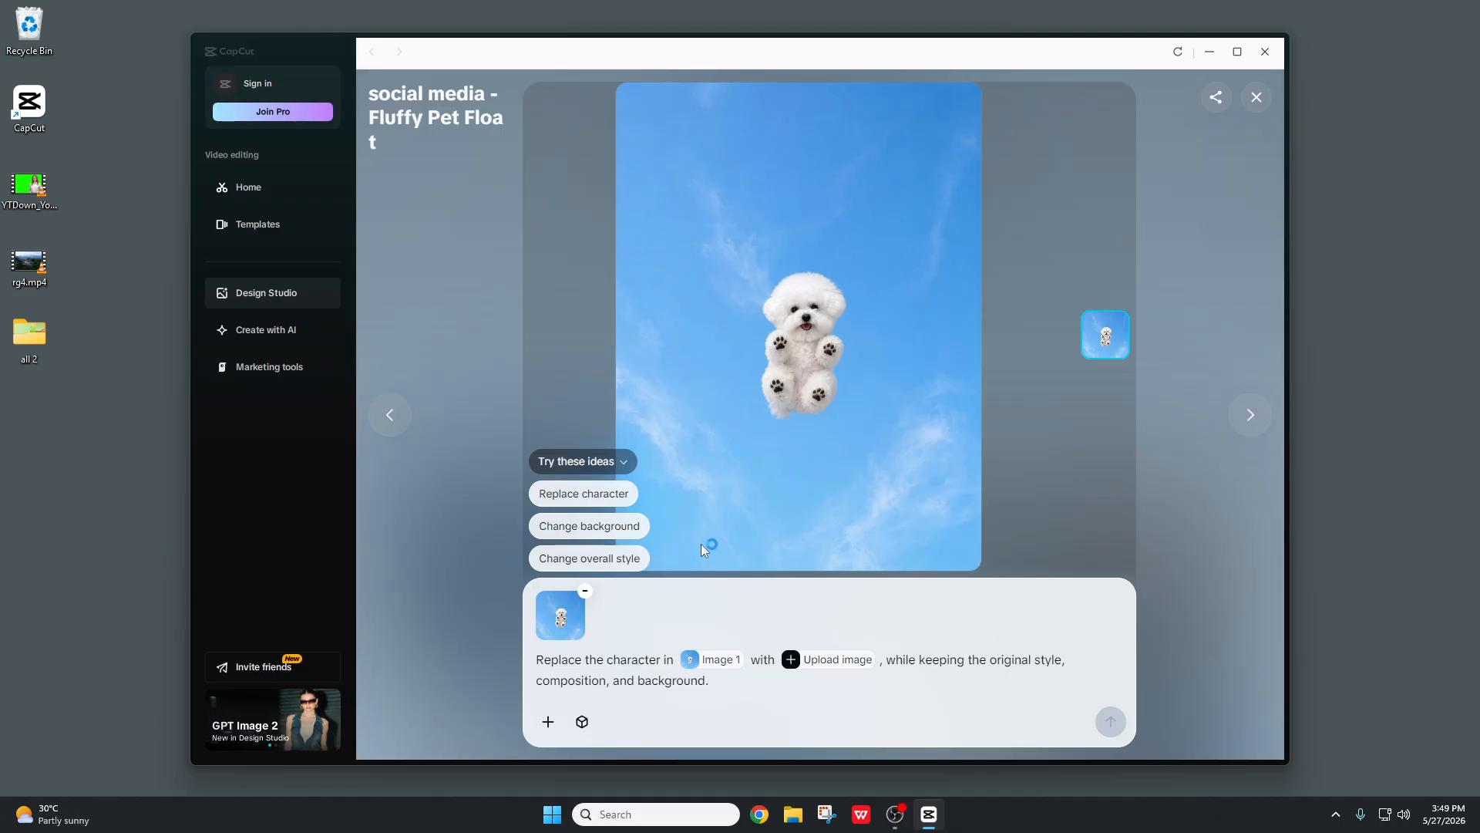
click(1261, 98)
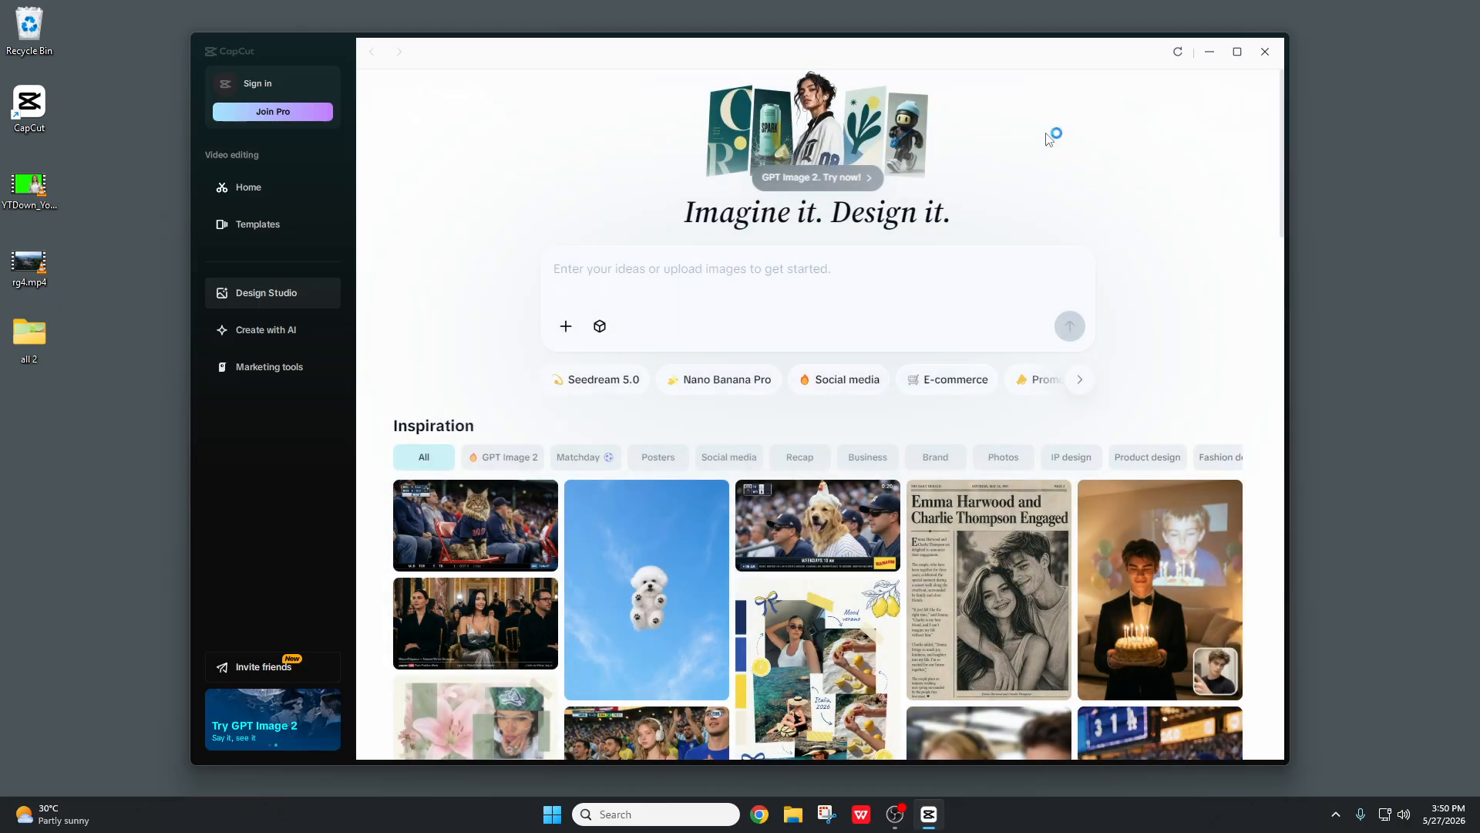
Step: Open CapCut's Create with AI page
click(294, 331)
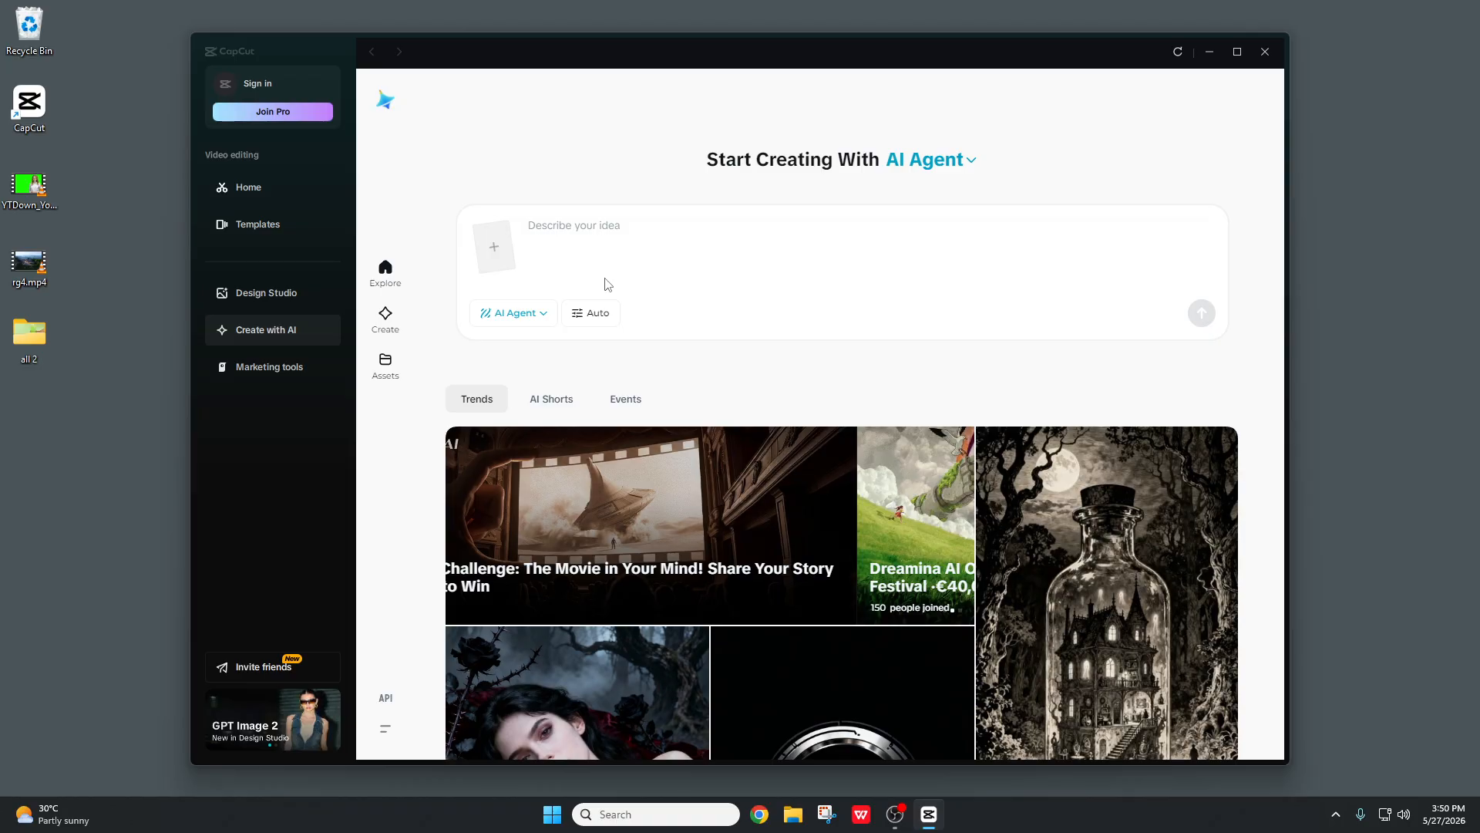
Step: Open the Marketing tools page, return to Home and create a new video project
click(258, 370)
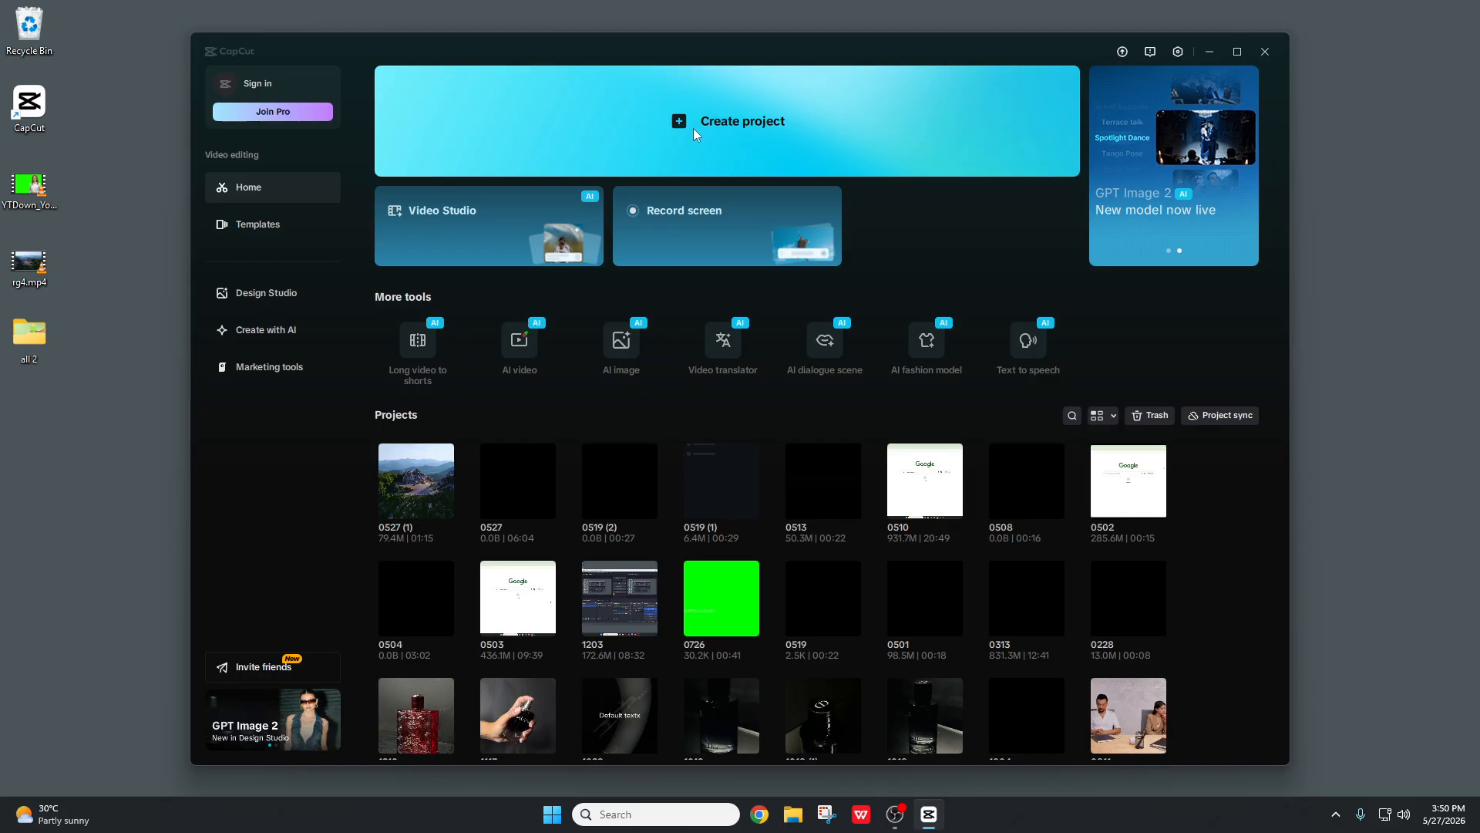
click(692, 128)
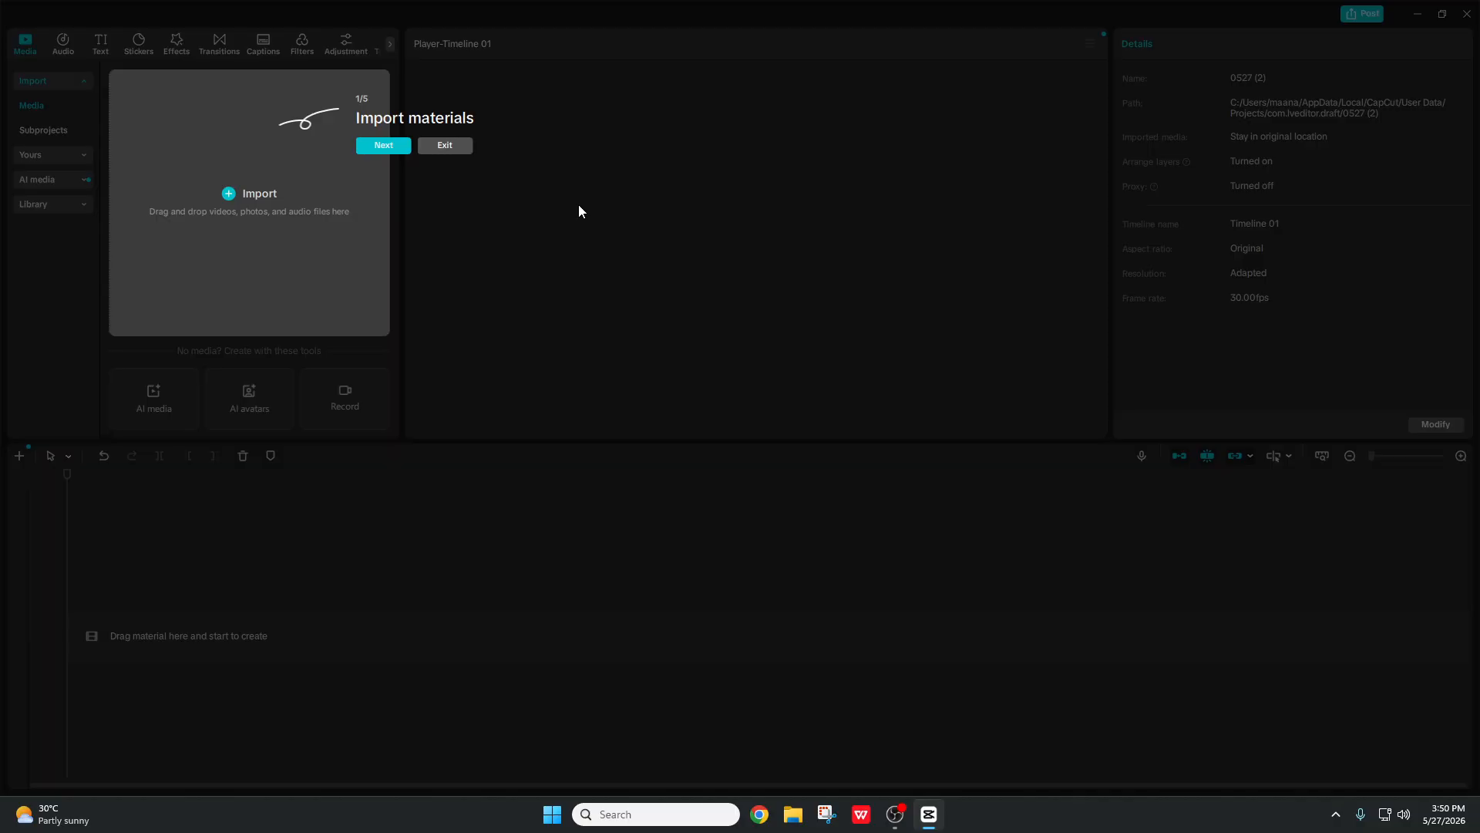
Step: Advance the editor walkthrough through importing material and adding it to the timeline, exit at the effects stage and dismiss the closing hint
click(400, 153)
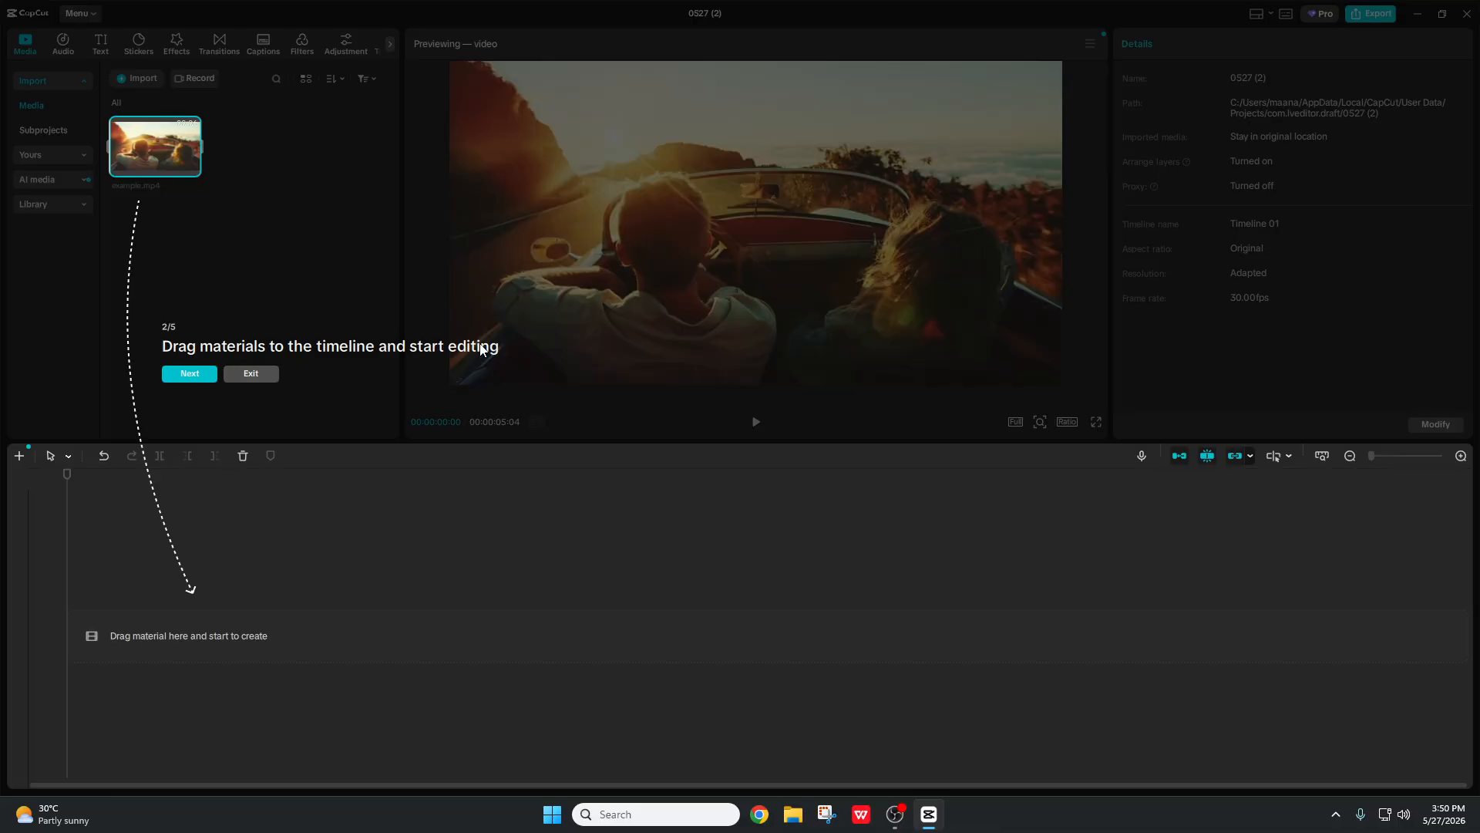
click(210, 381)
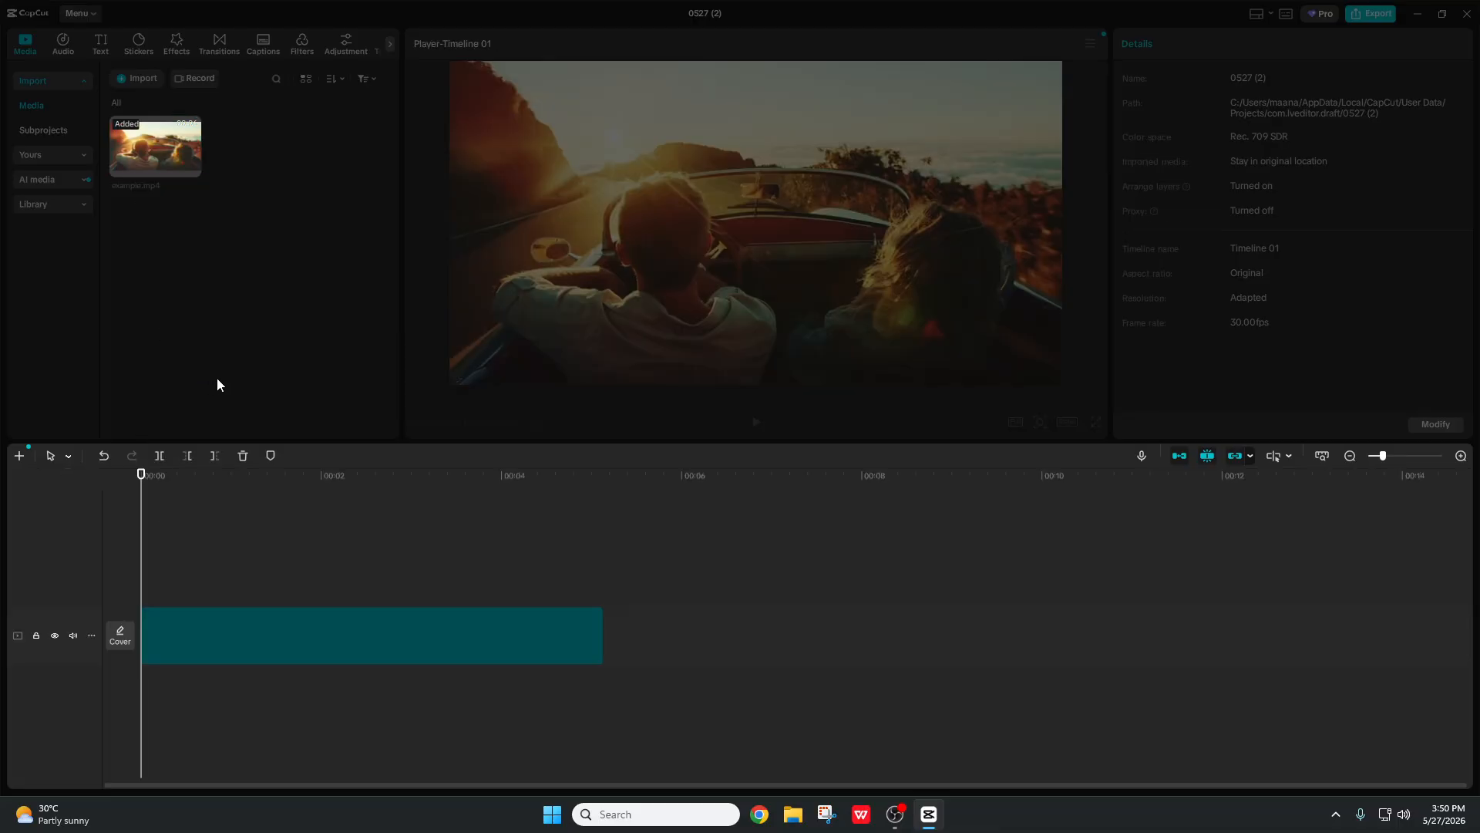
click(216, 377)
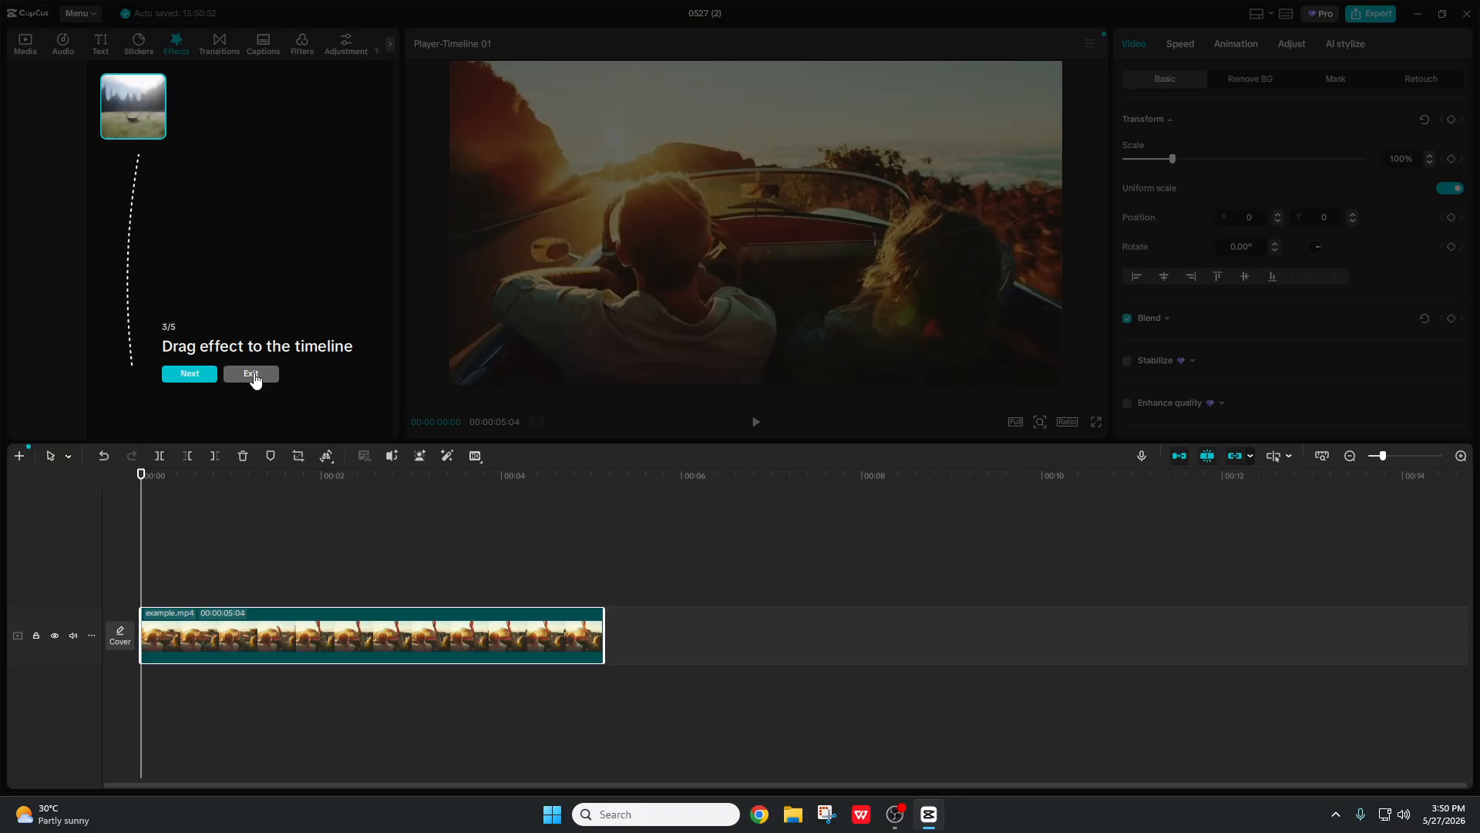
click(252, 374)
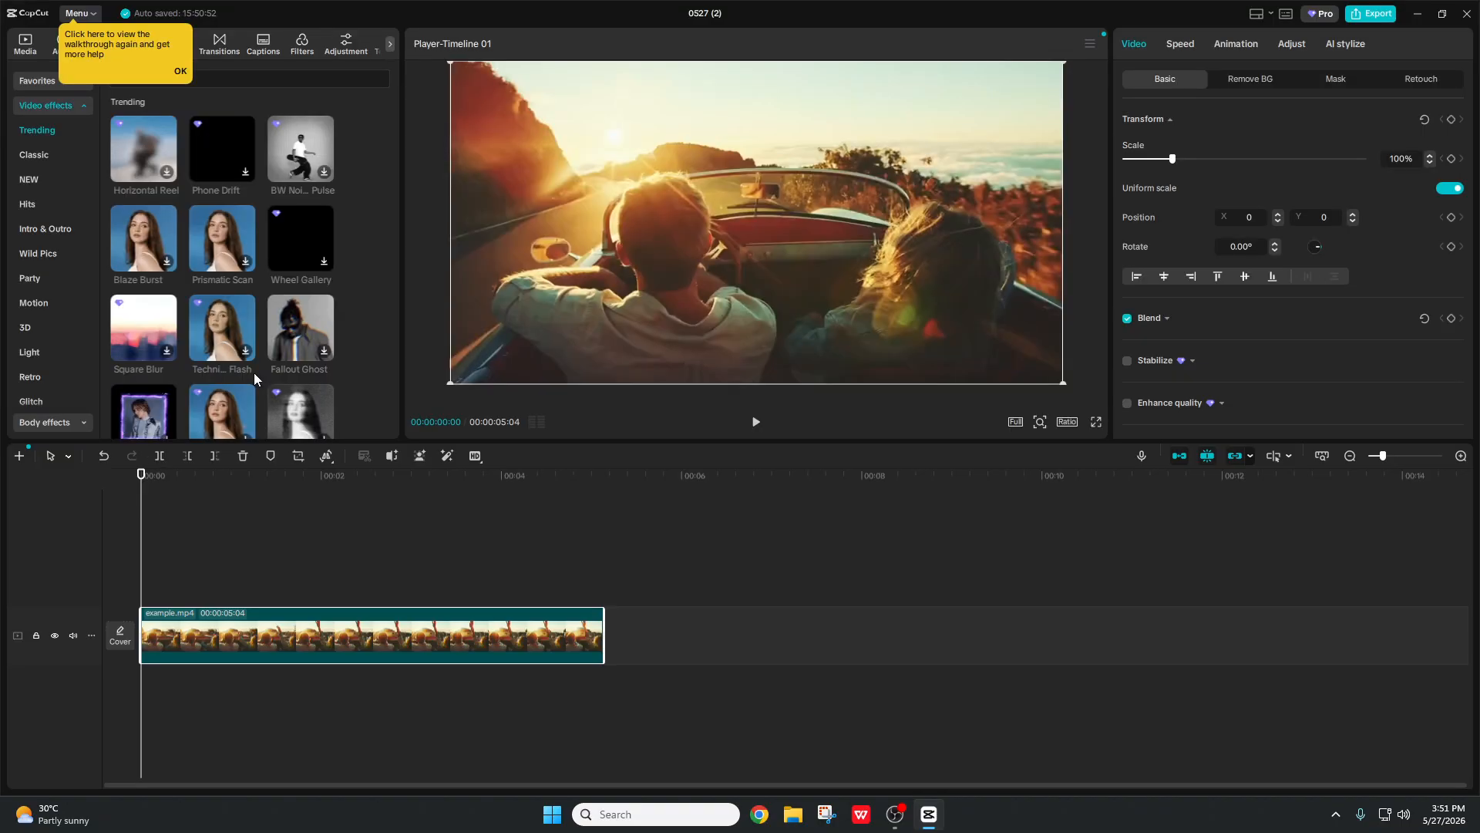
click(181, 71)
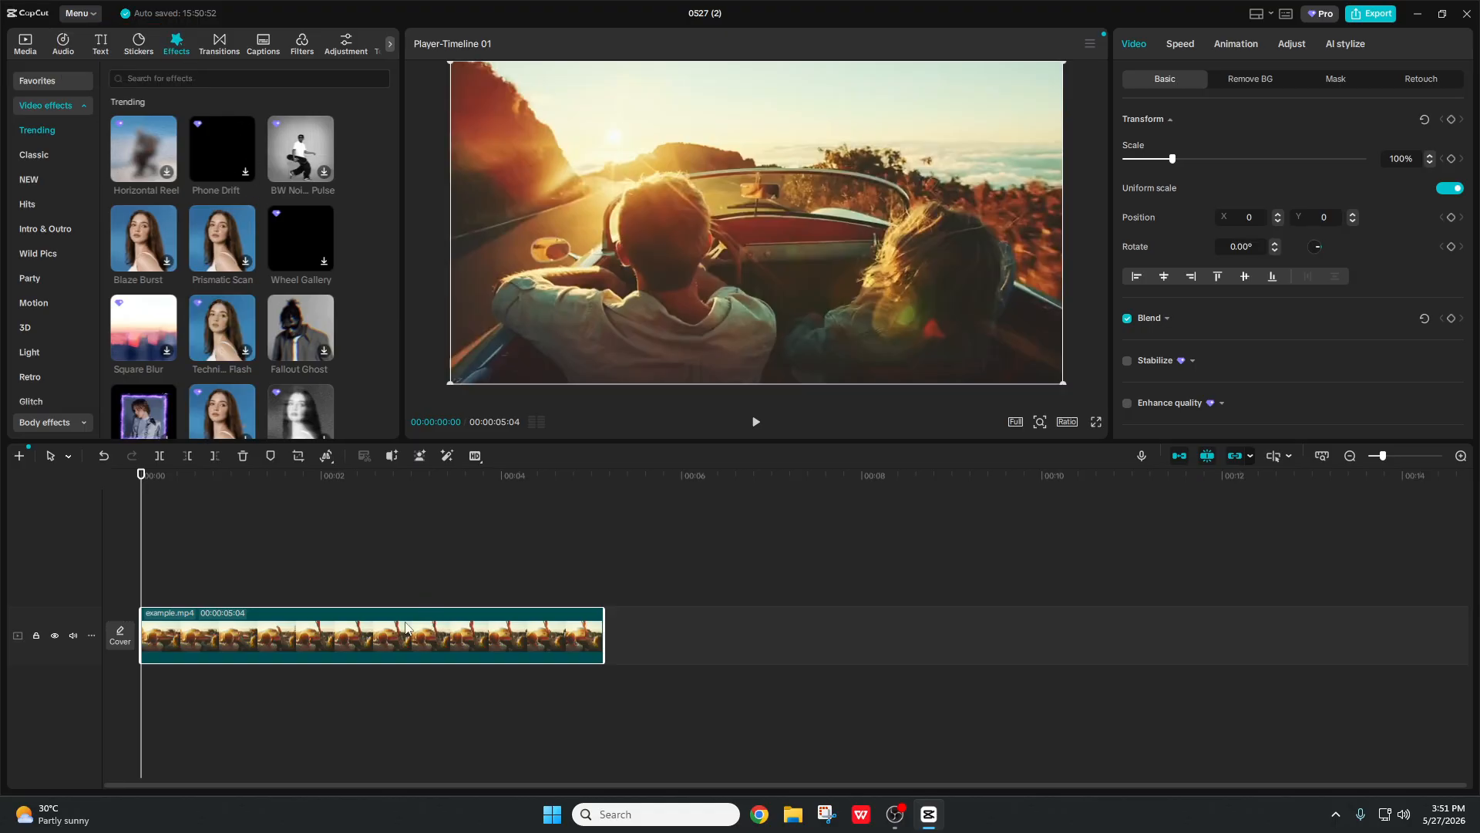
Step: Import rg4.mp4 and the YTDown green screen video from the Desktop into the project's media
drag(141, 474, 120, 562)
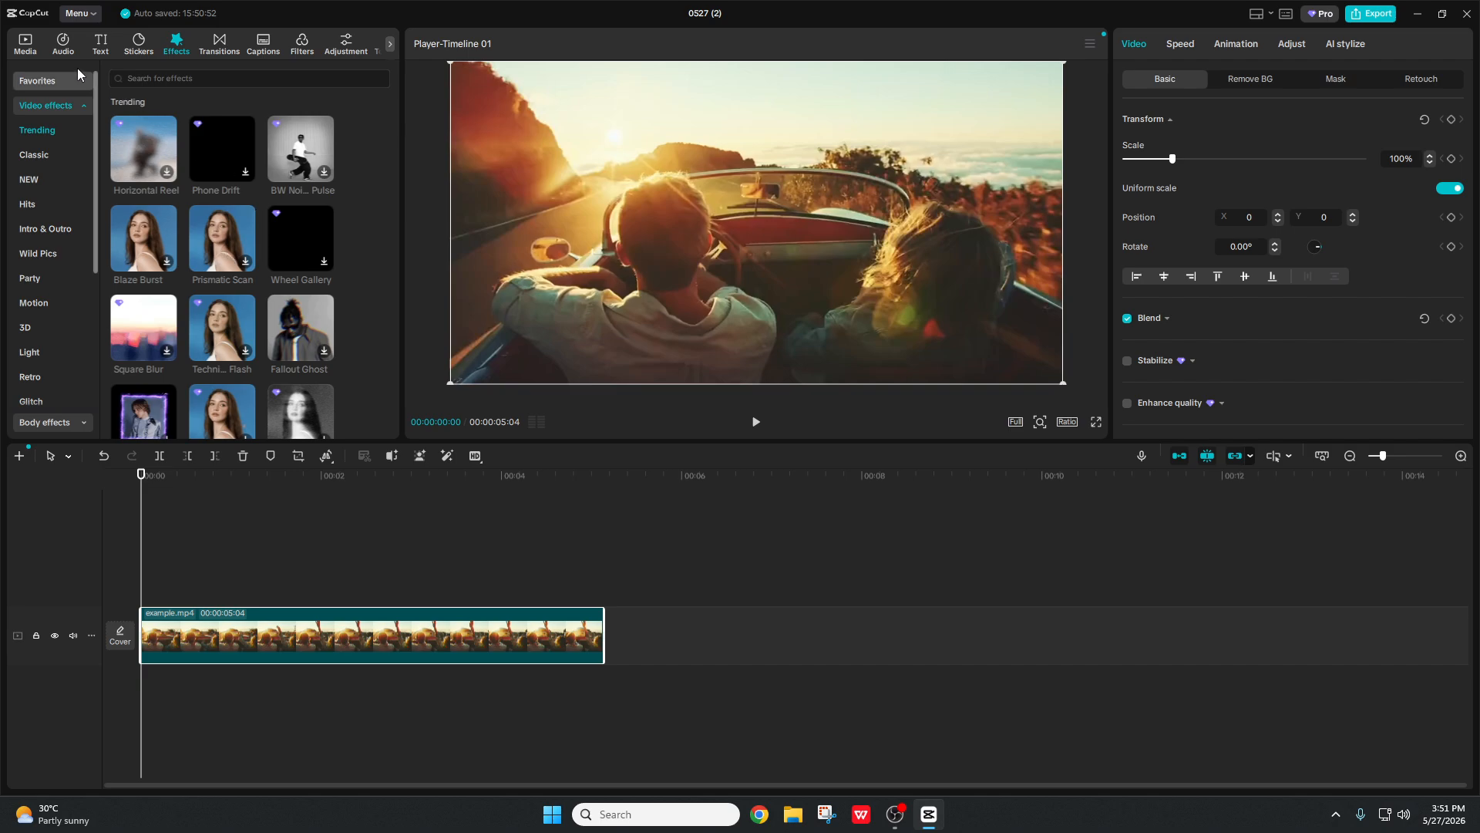
click(36, 43)
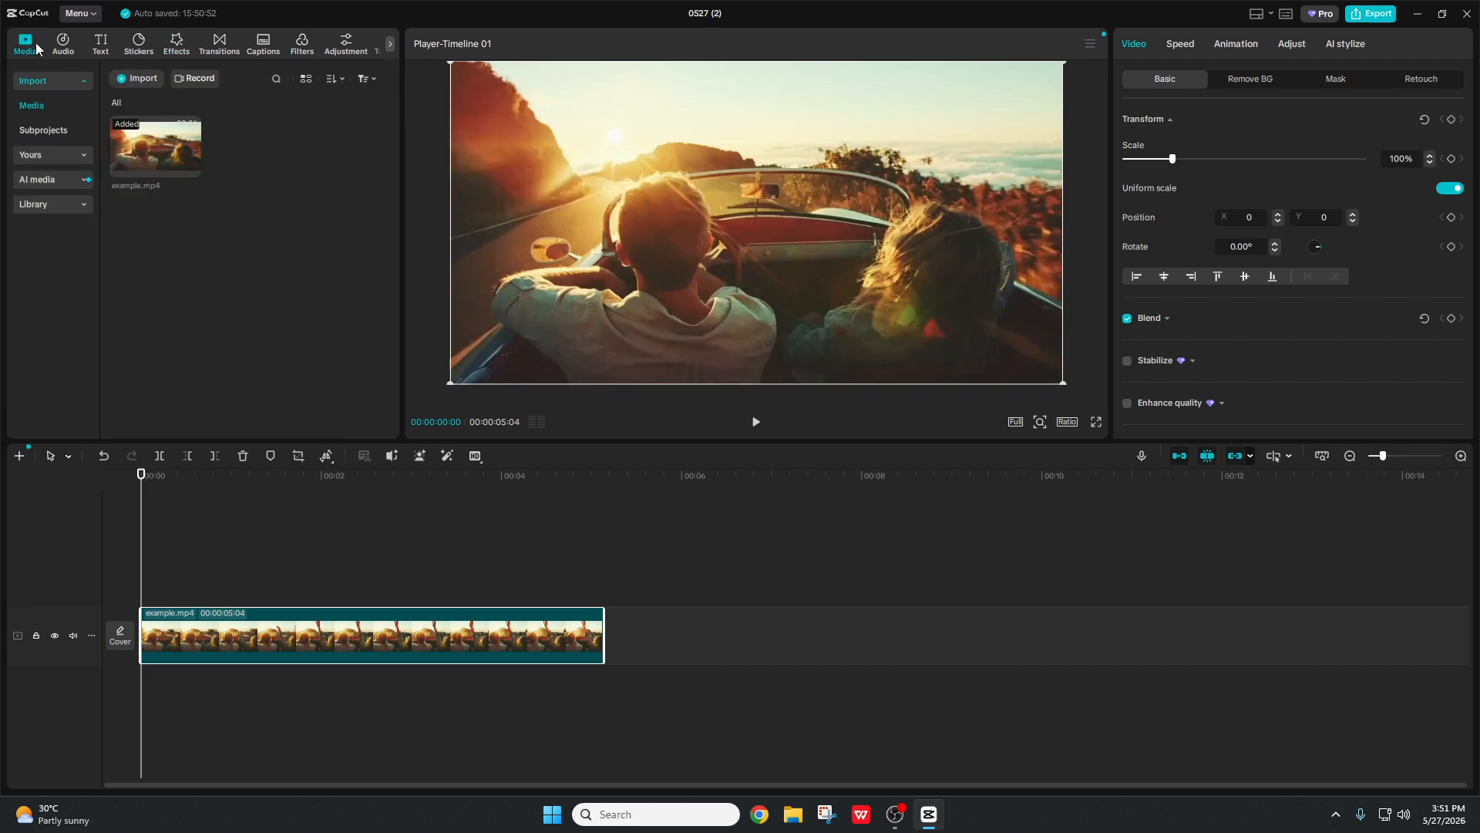
click(159, 80)
click(87, 151)
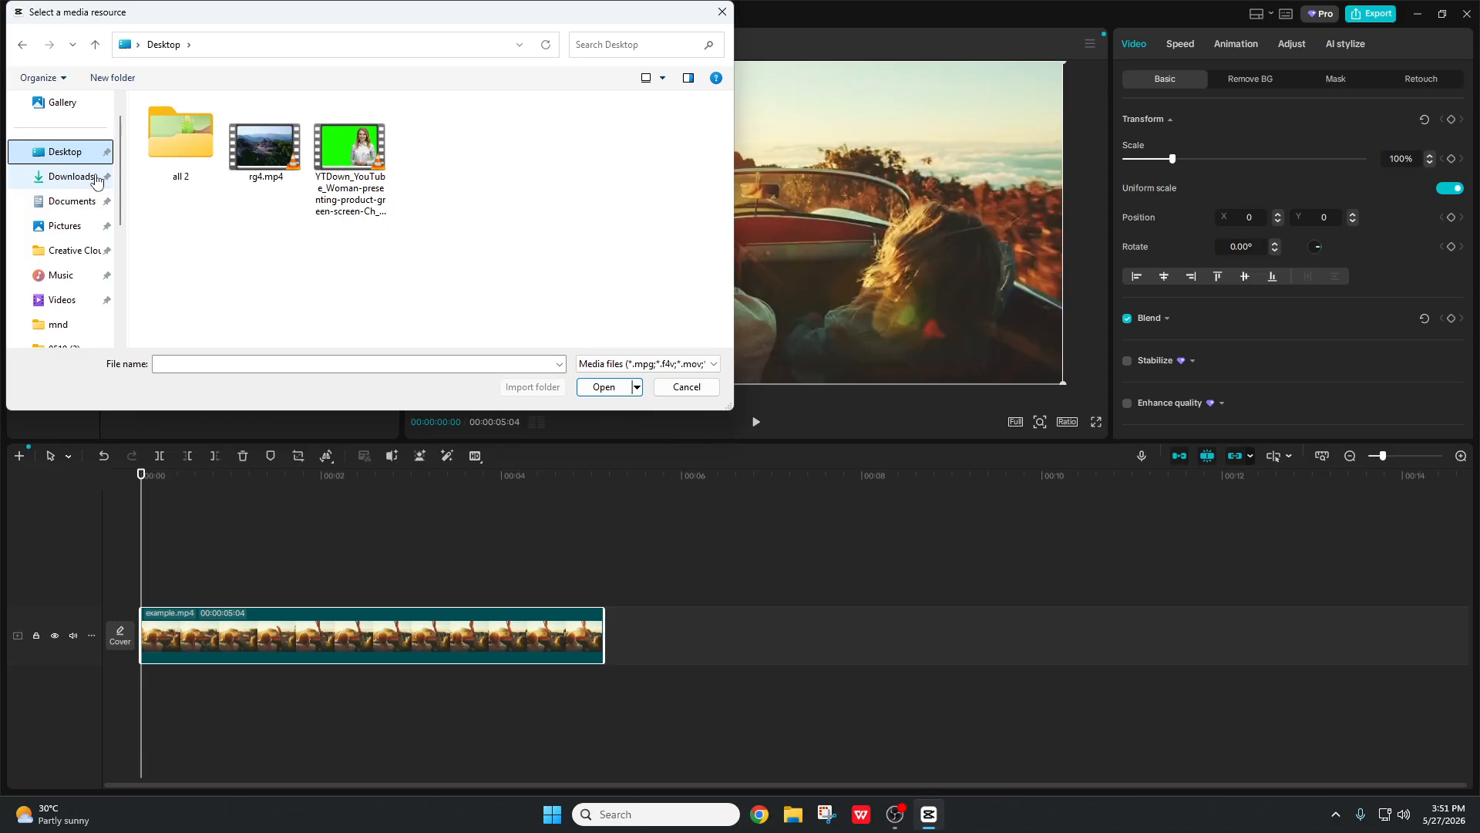
drag(439, 251, 225, 96)
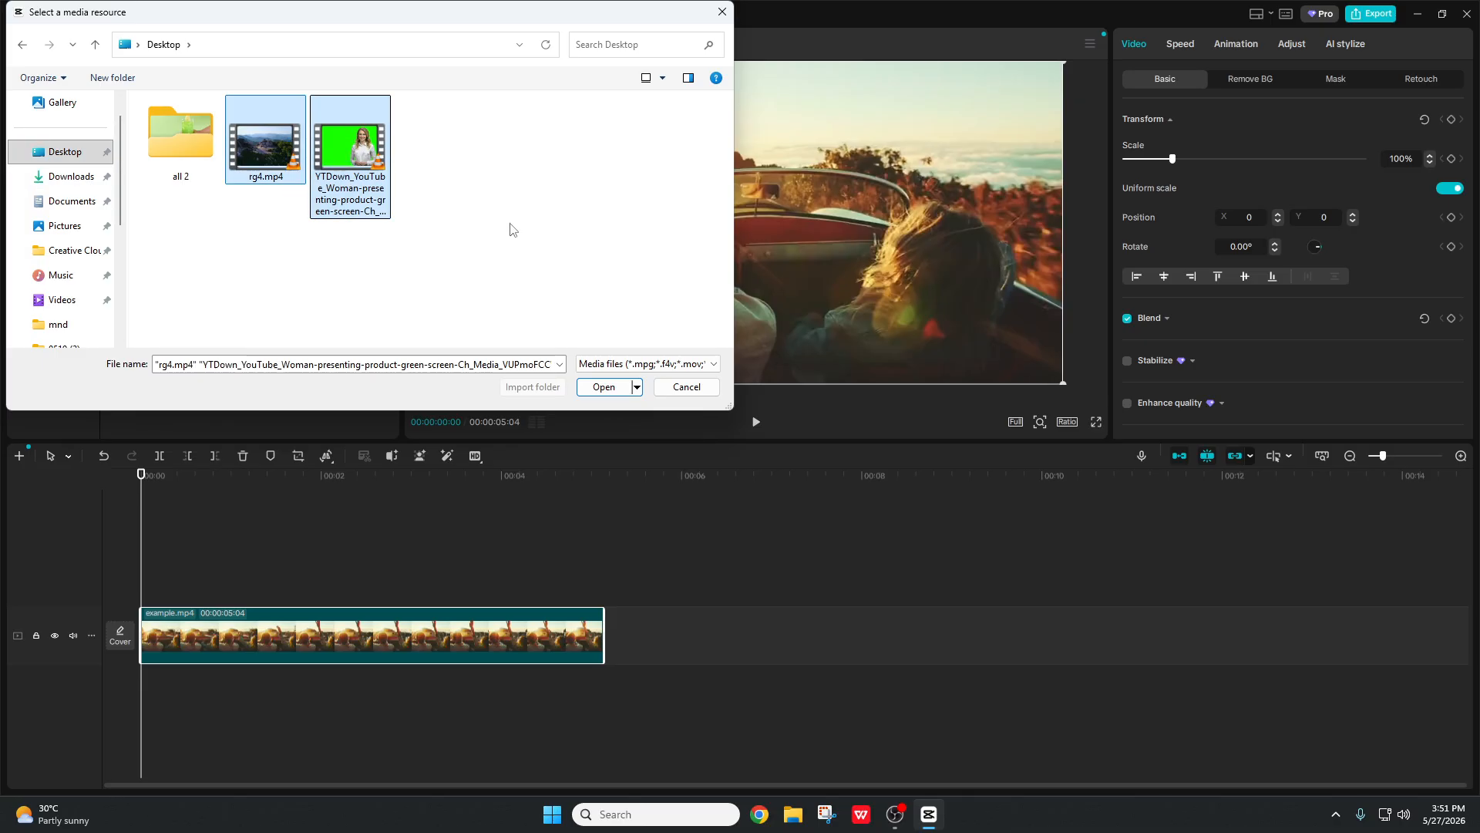
click(604, 387)
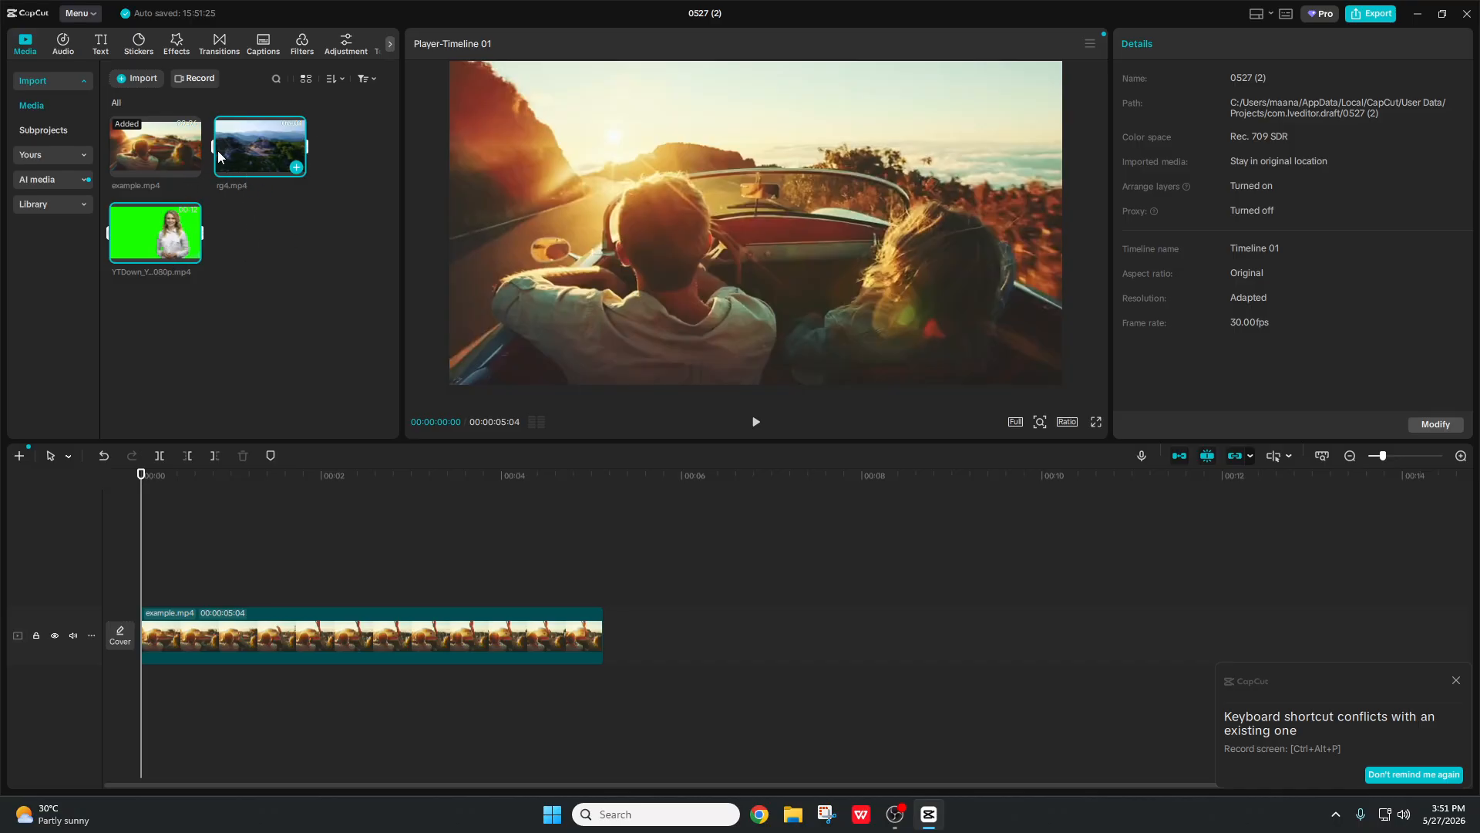
Step: Replace the example.mp4 clip on the timeline with rg4.mp4 followed by the YTDown green screen video
click(400, 637)
key(Delete)
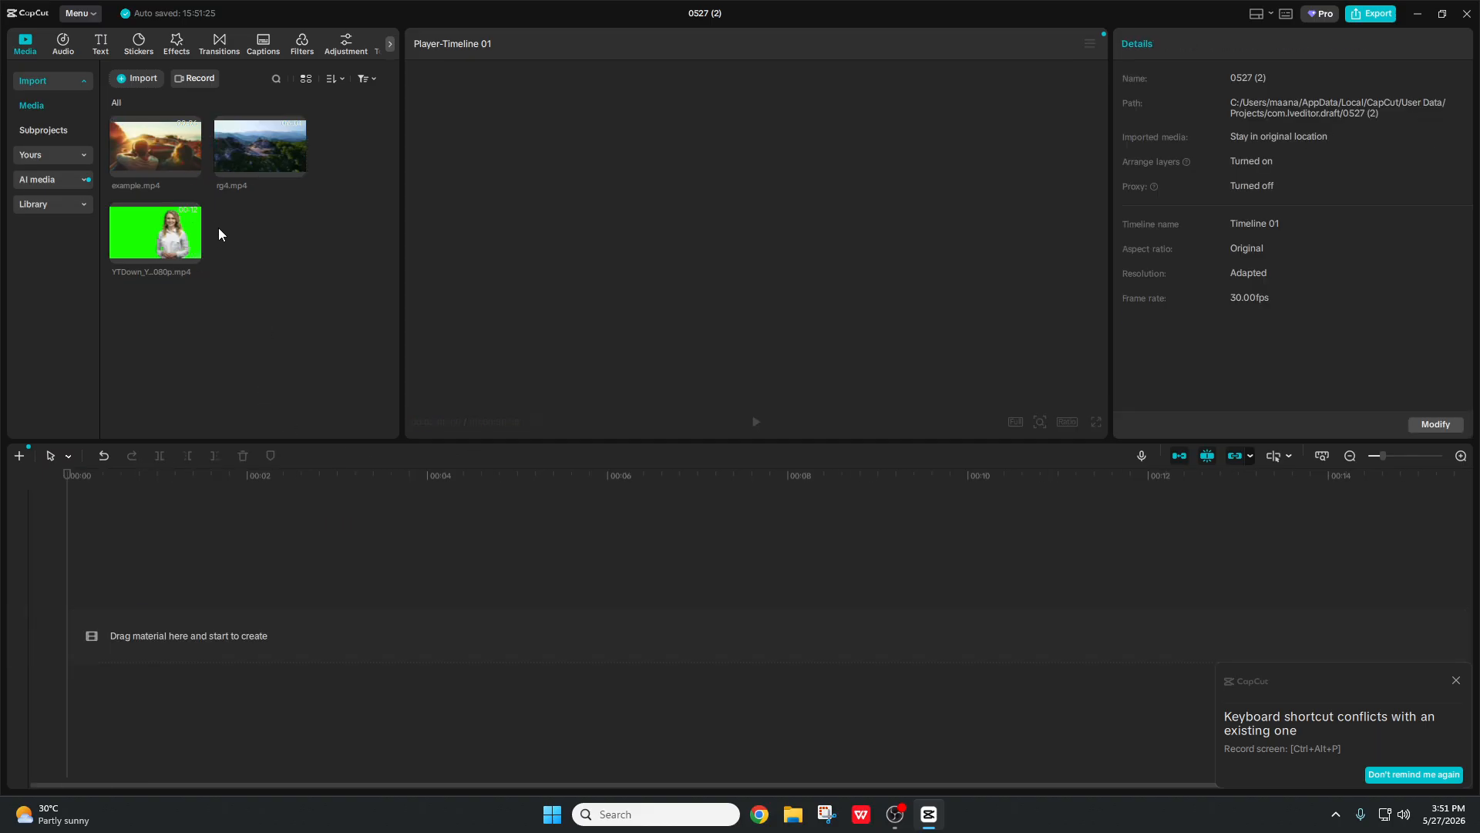
click(296, 167)
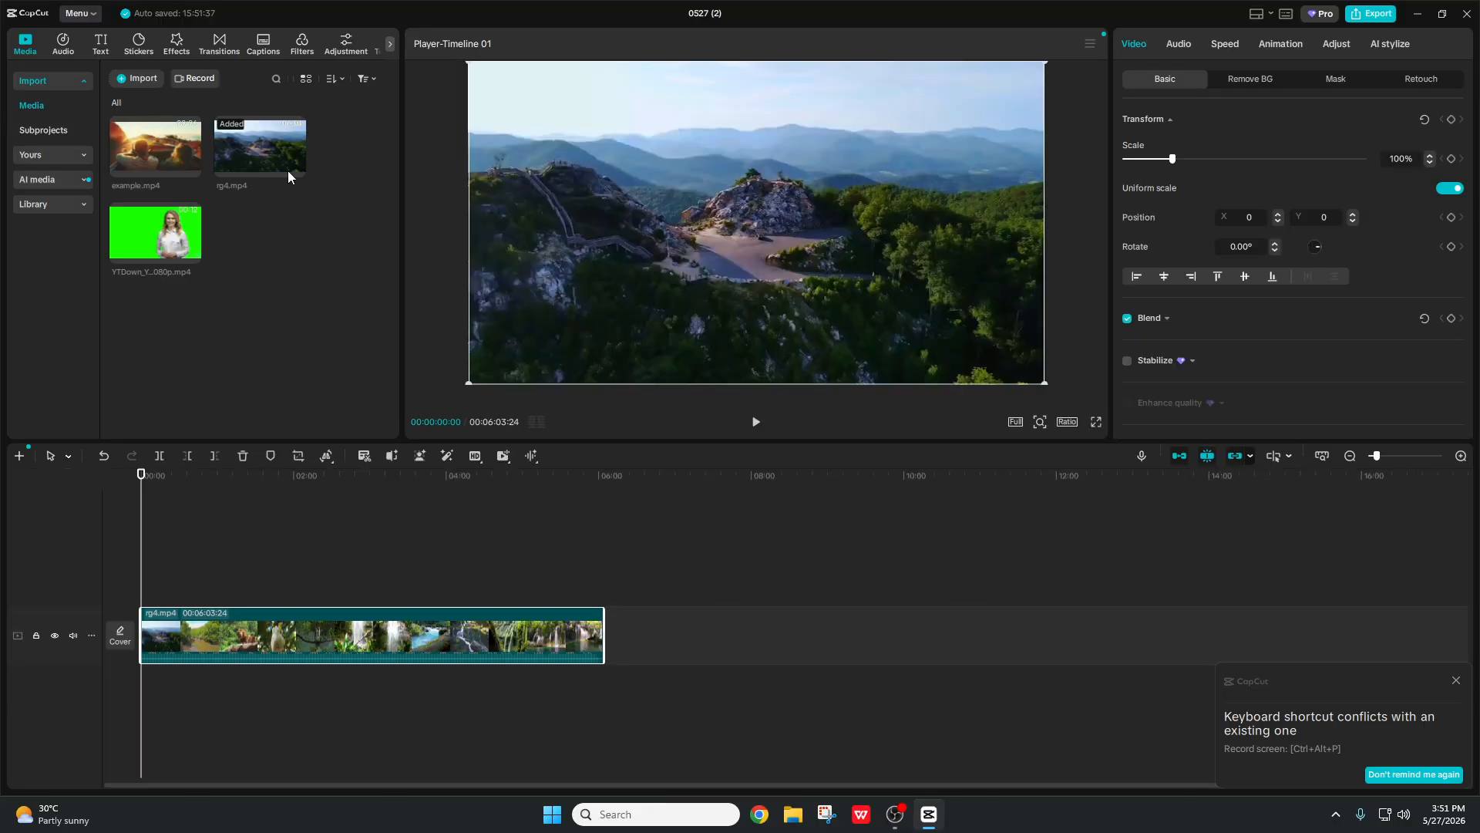
drag(166, 235, 628, 640)
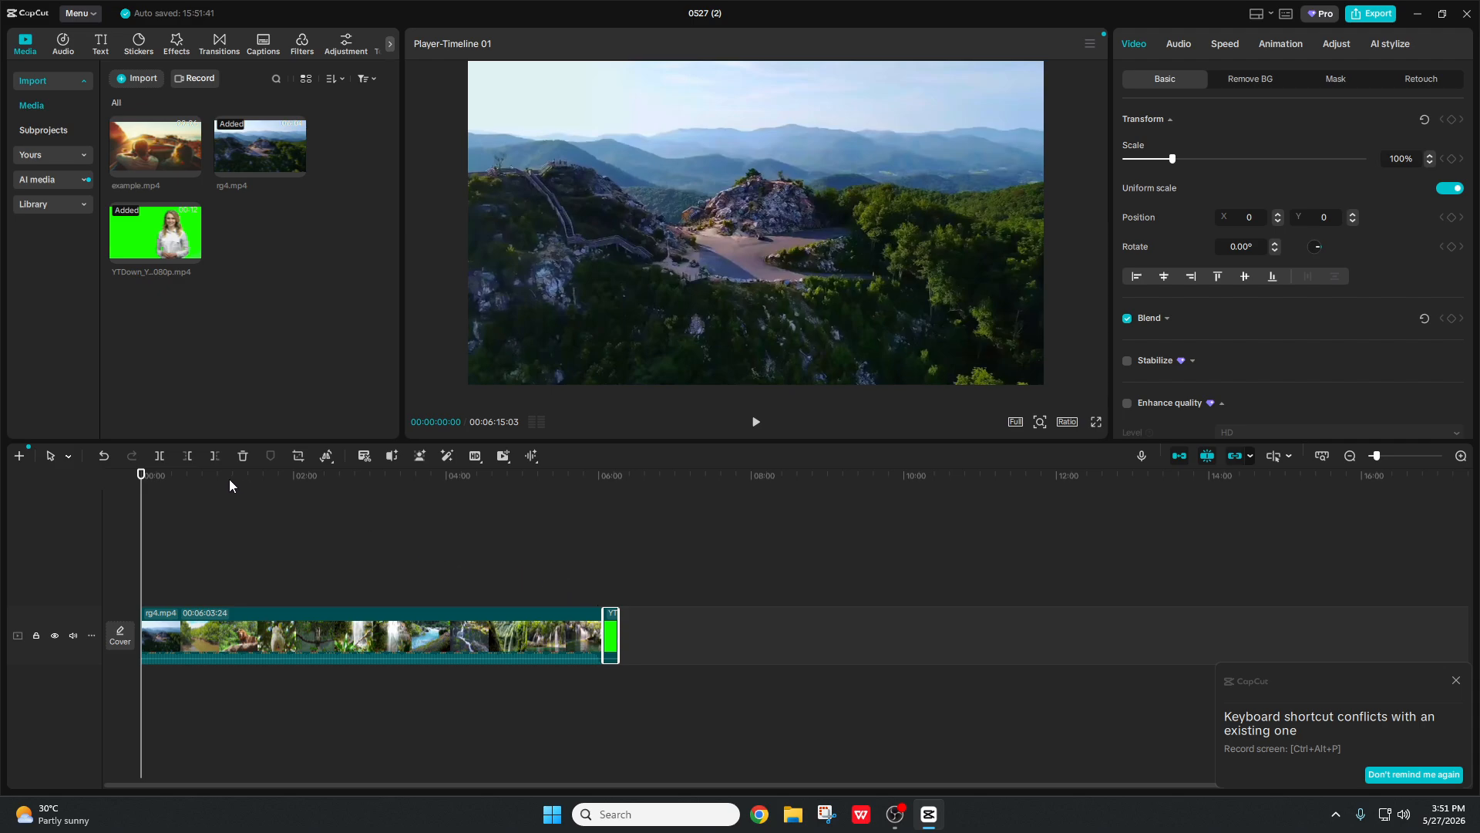
Step: Screen-record the player preview for about 4 seconds, with the capture area fitted to it at about 742 × 411
click(201, 74)
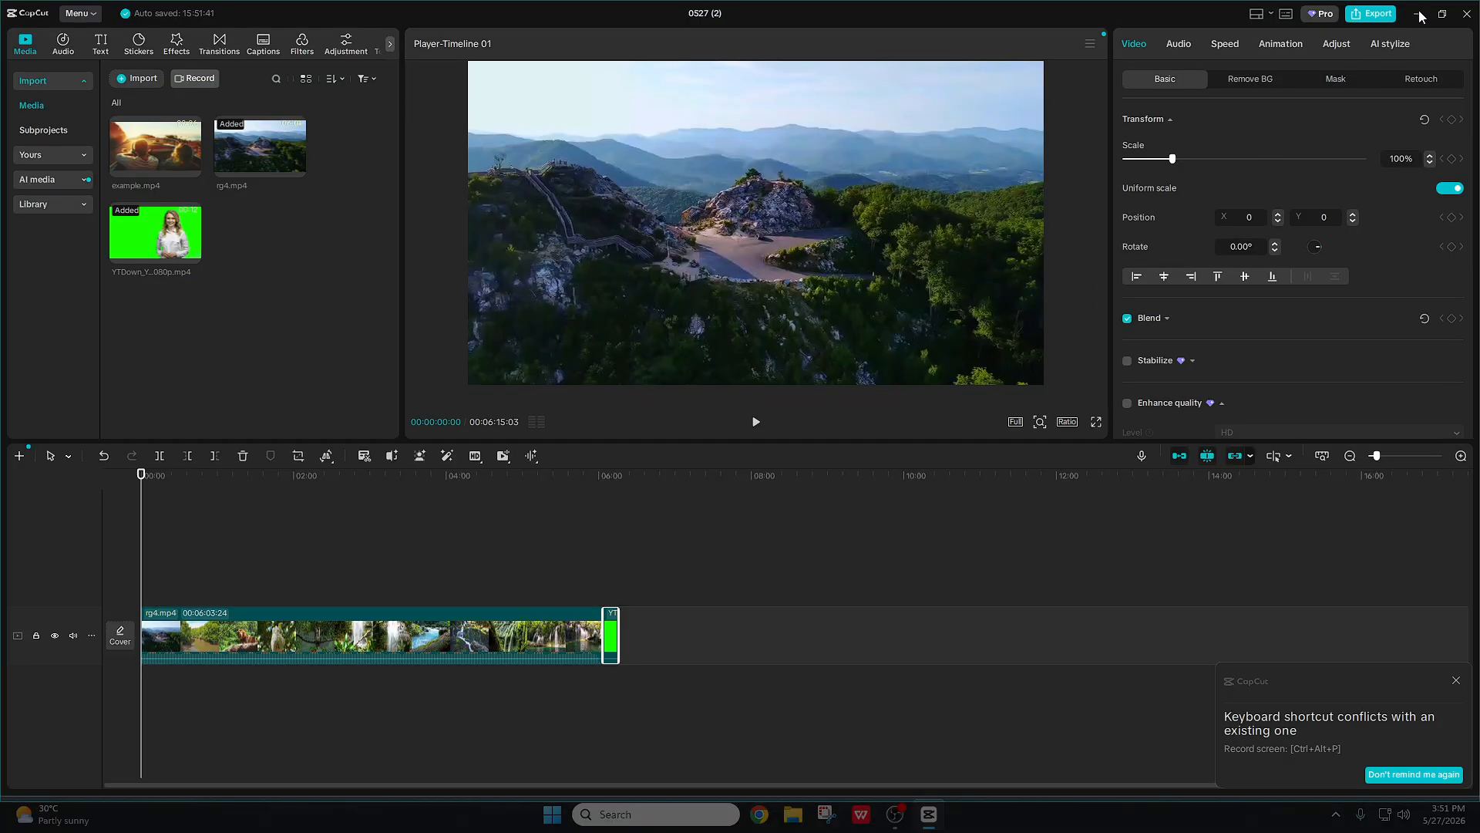
click(1418, 22)
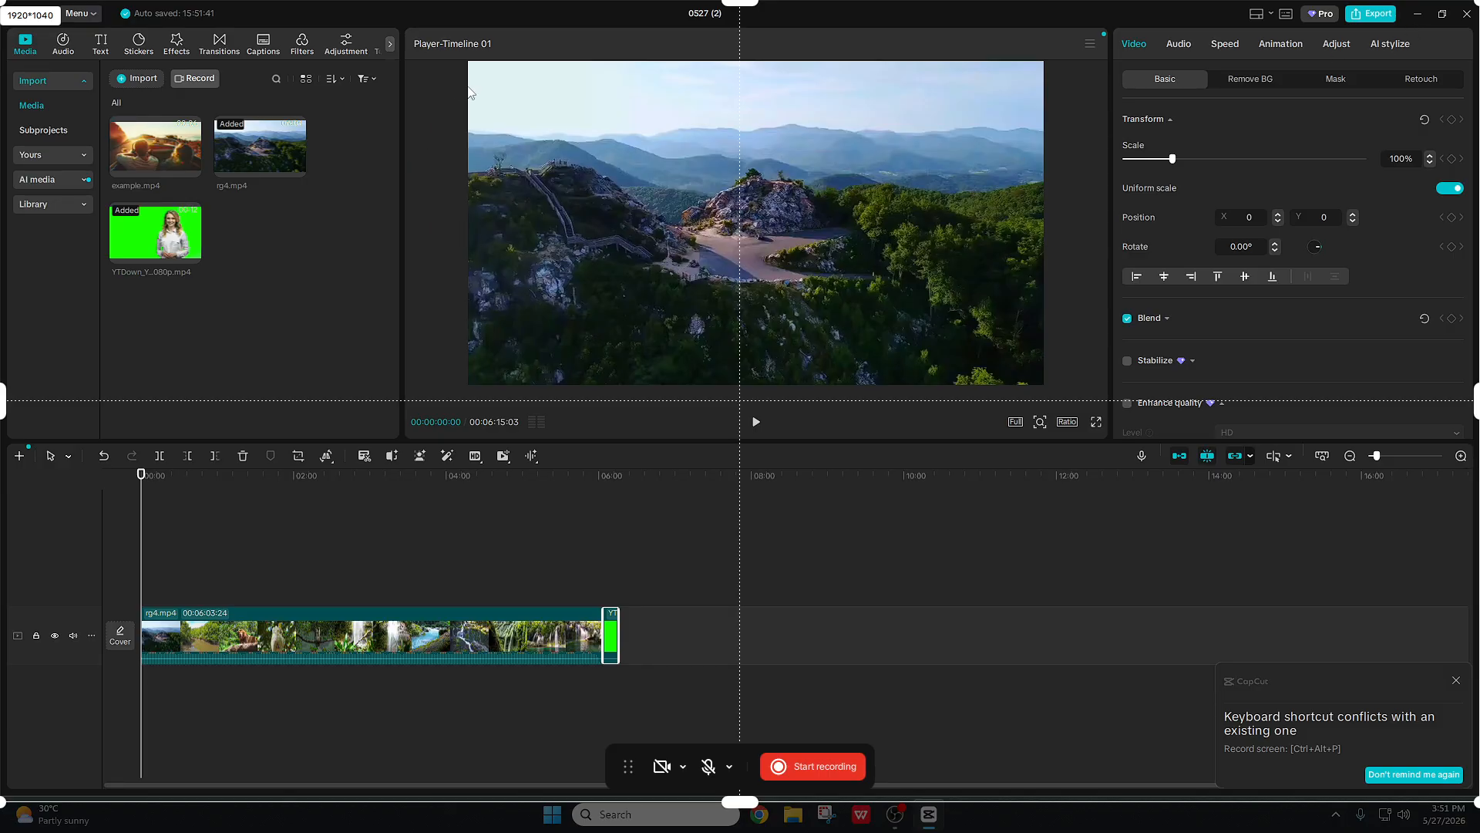
drag(488, 81, 610, 176)
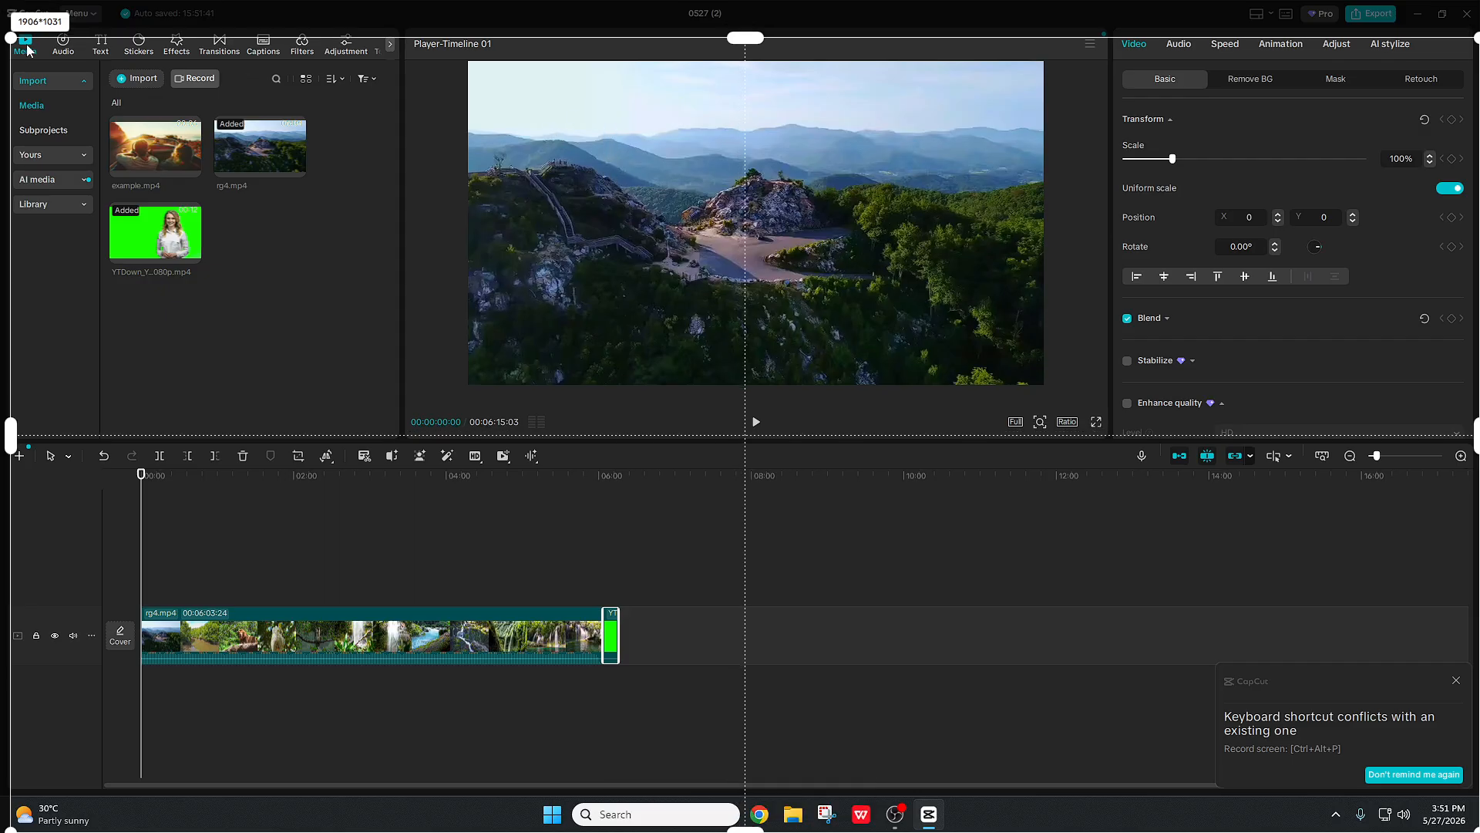
drag(1, 31, 466, 71)
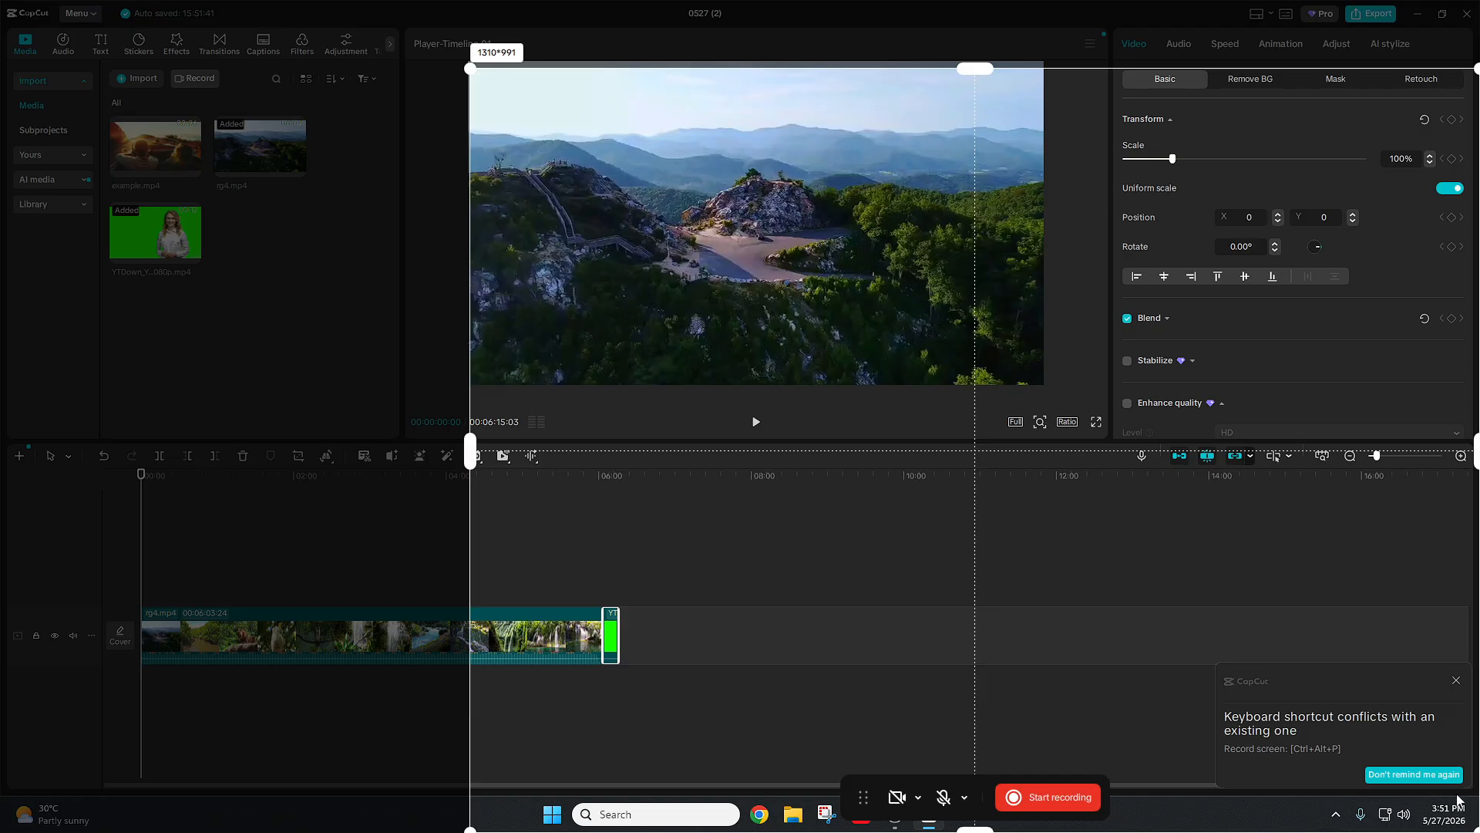
drag(1476, 829, 1042, 385)
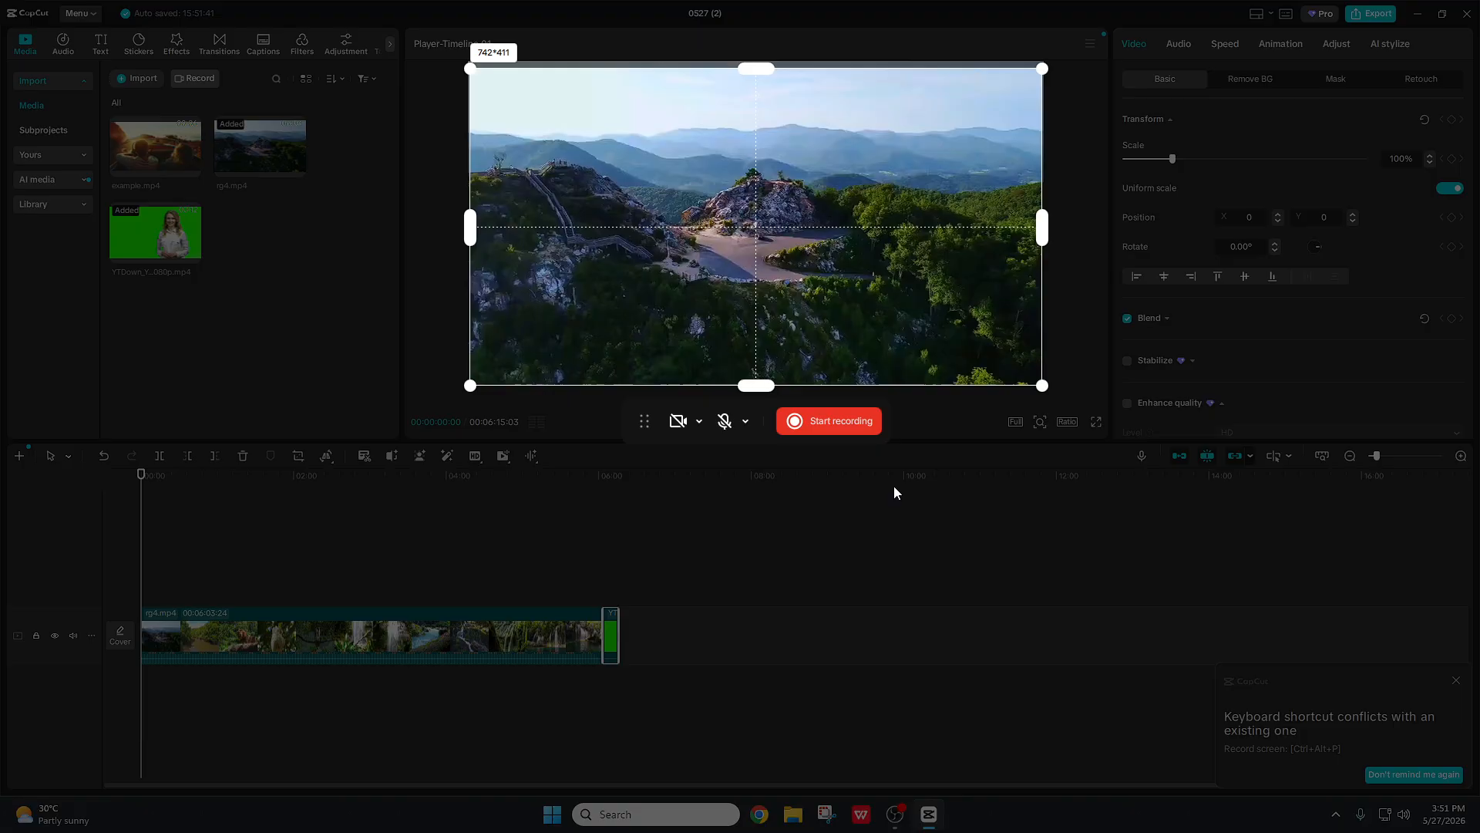
click(818, 424)
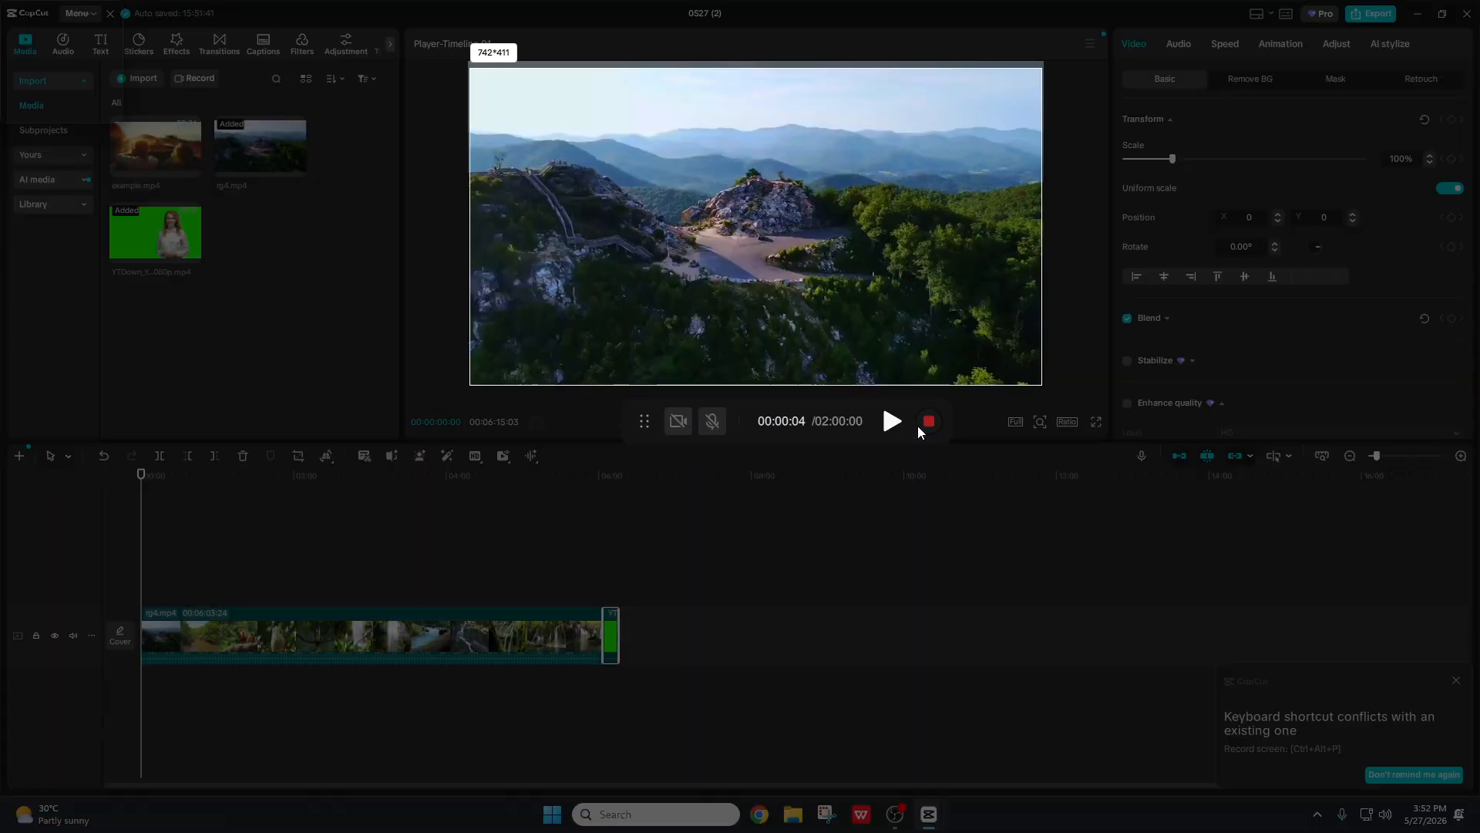
click(923, 423)
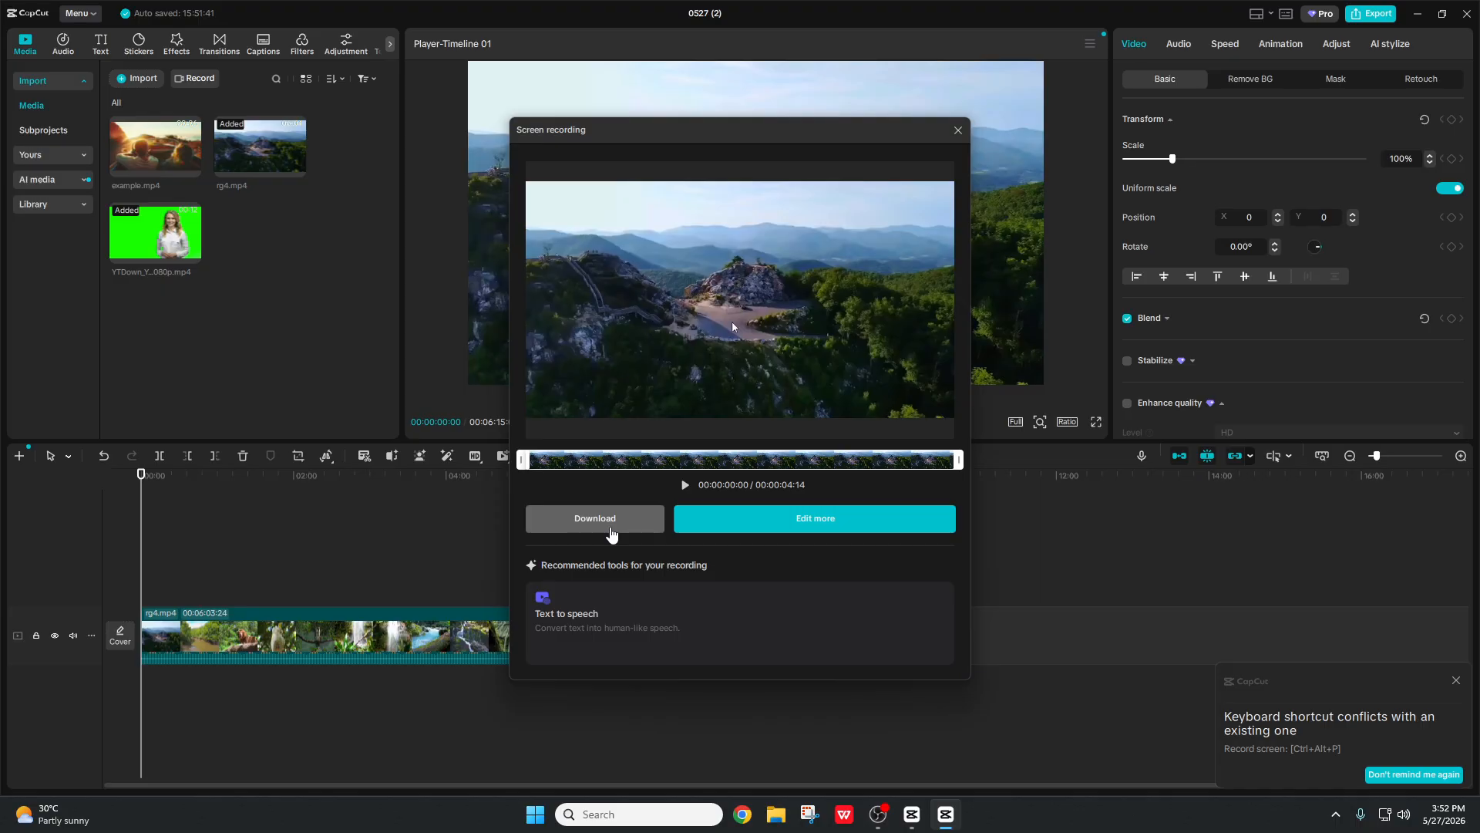
Step: Download the screen recording to a folder from the Desktop location and send the recording to the project for more editing
click(611, 531)
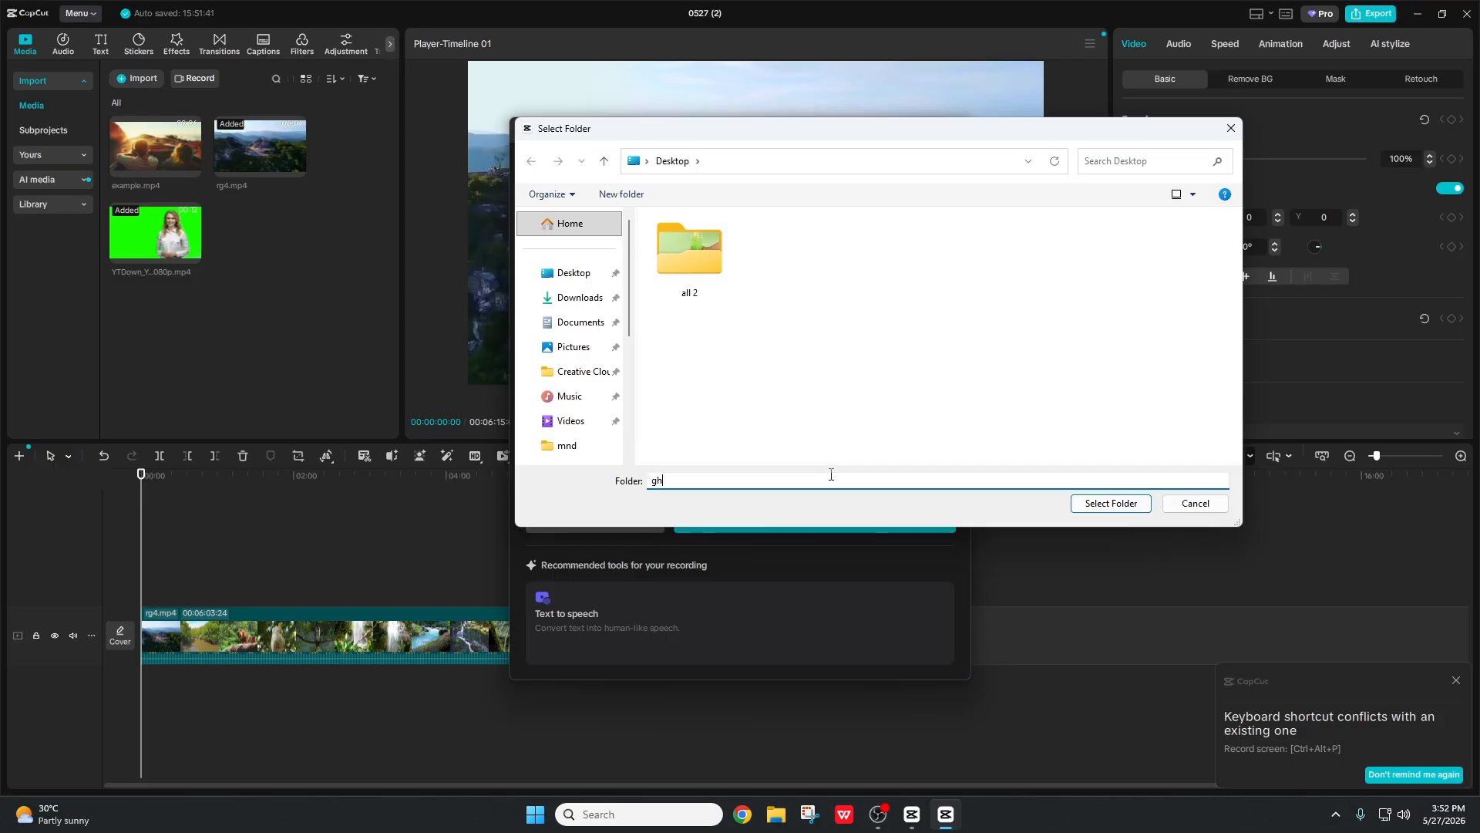
click(1098, 509)
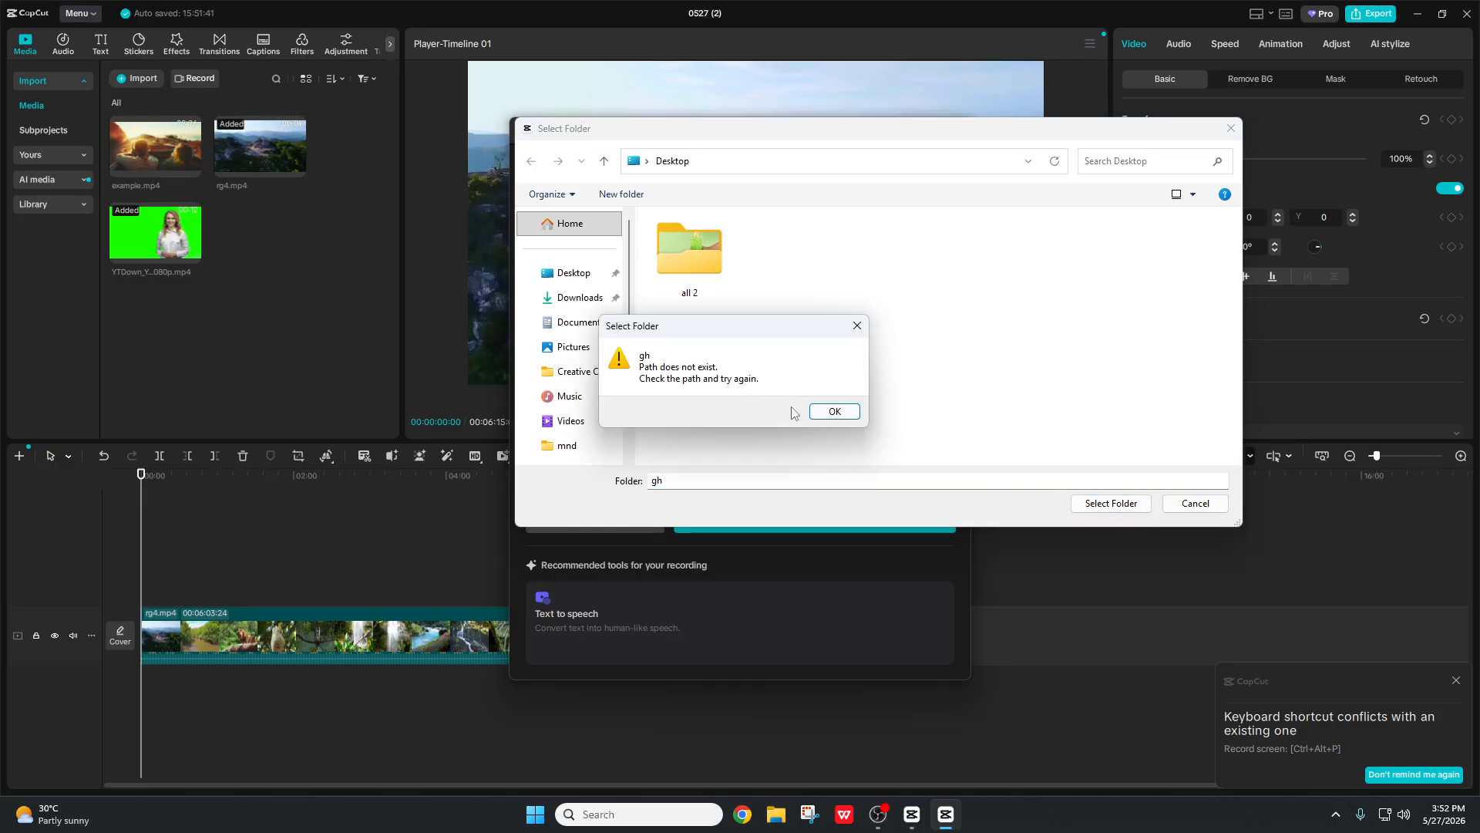
click(819, 411)
click(730, 293)
click(1133, 502)
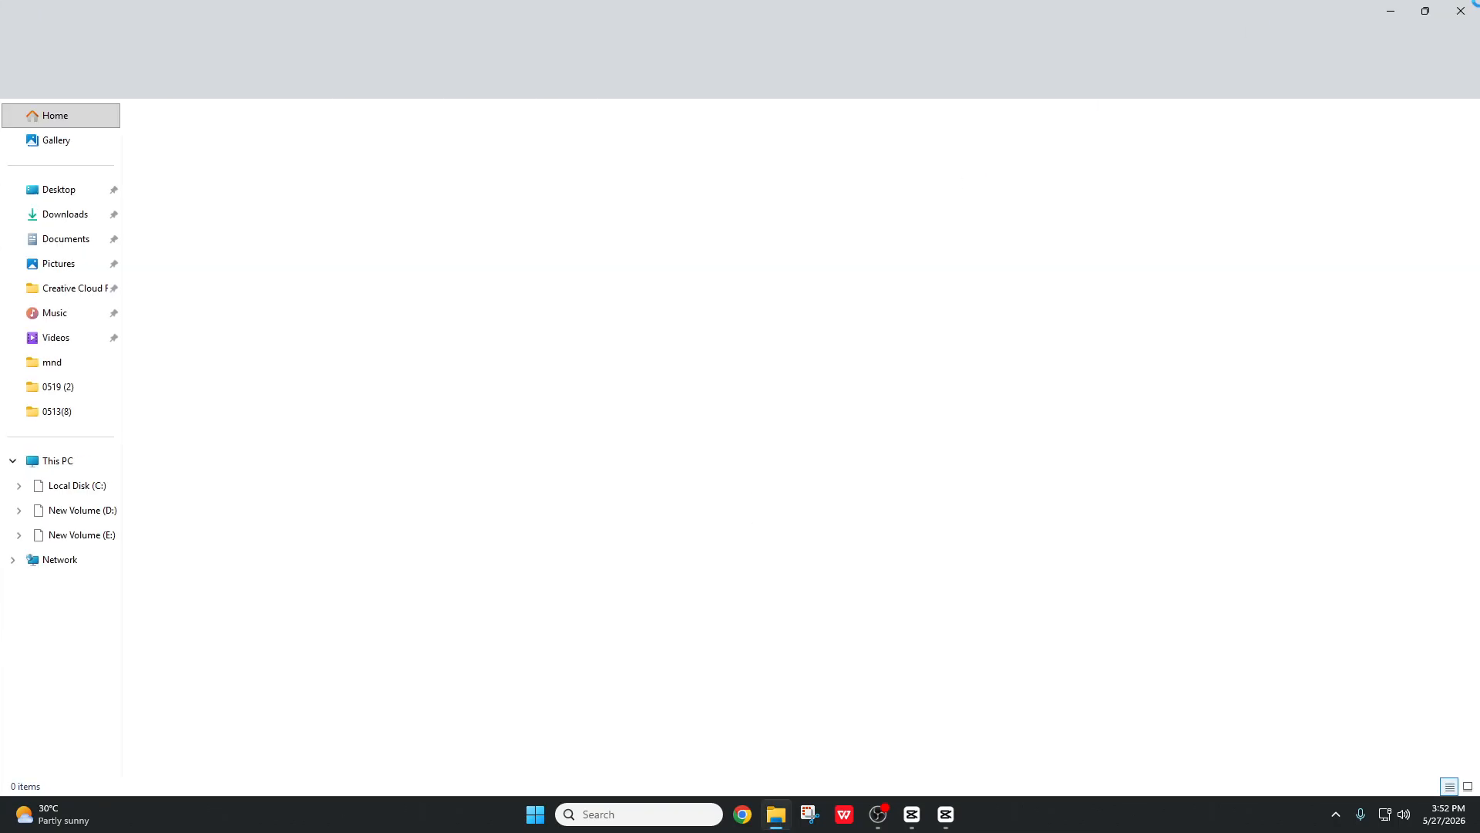
click(1459, 12)
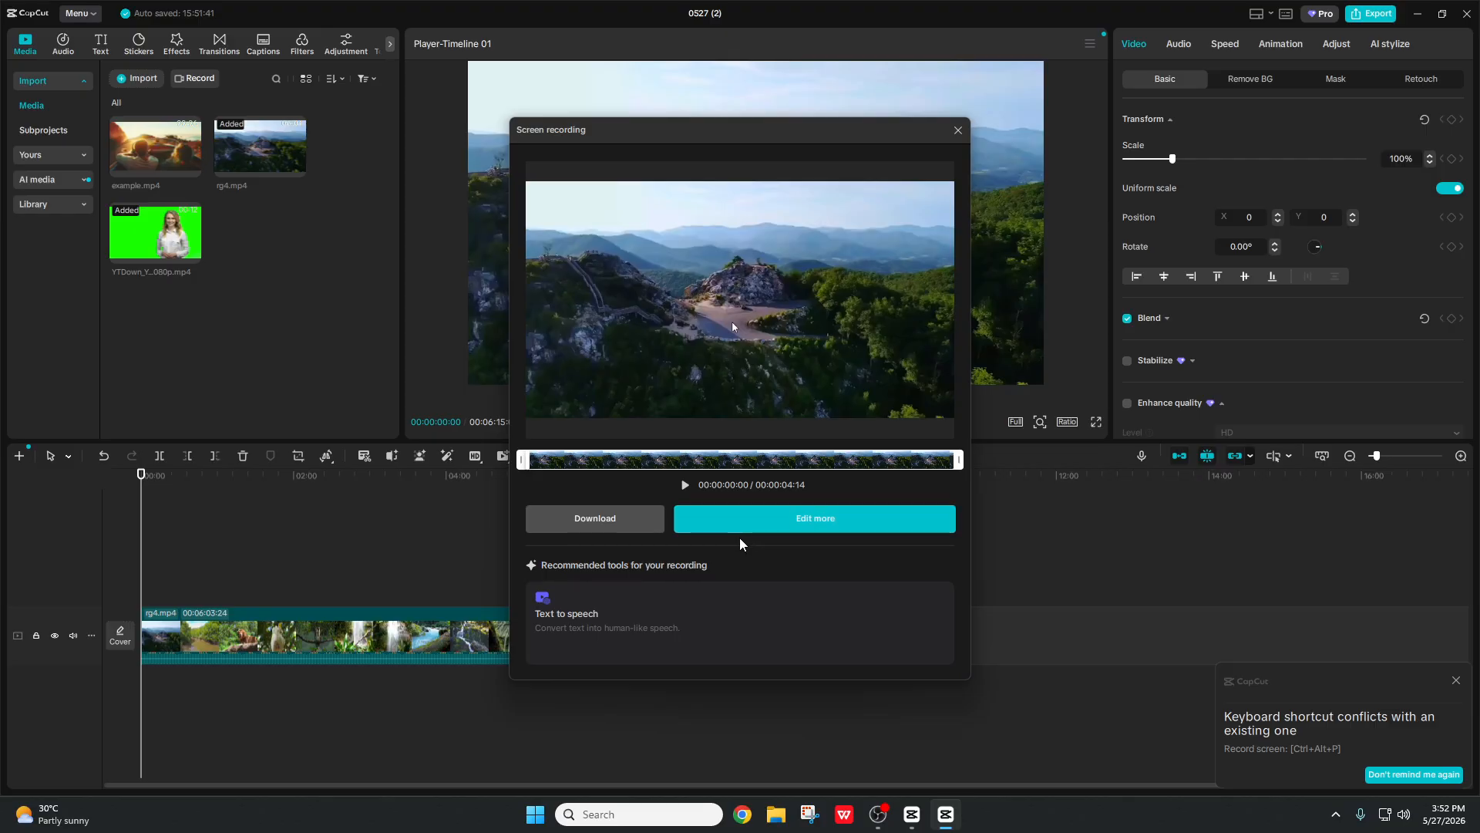
click(740, 532)
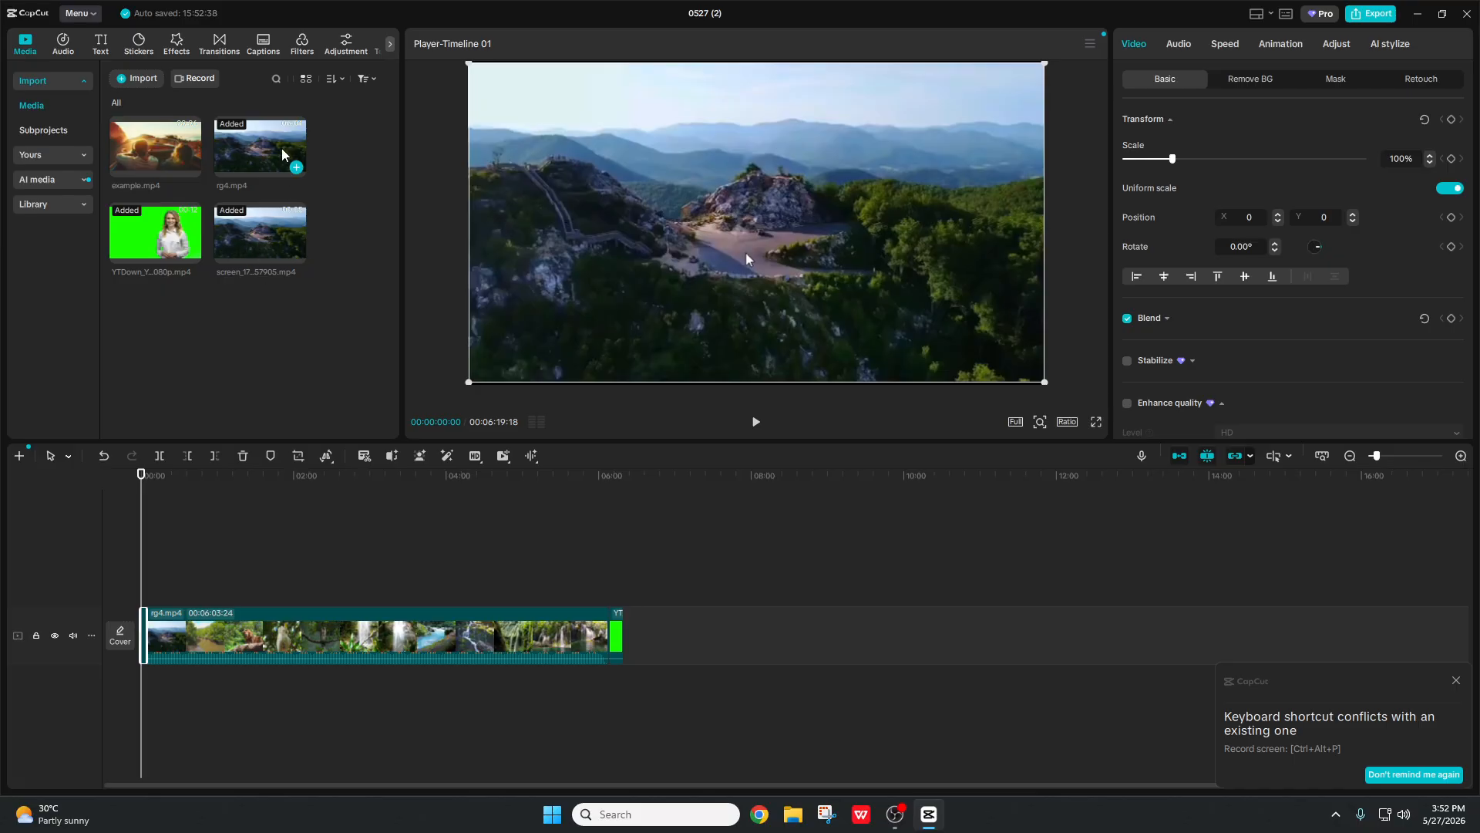
Step: Append a second rg4.mp4 clip after the green screen clip and delete it again
drag(262, 154, 641, 642)
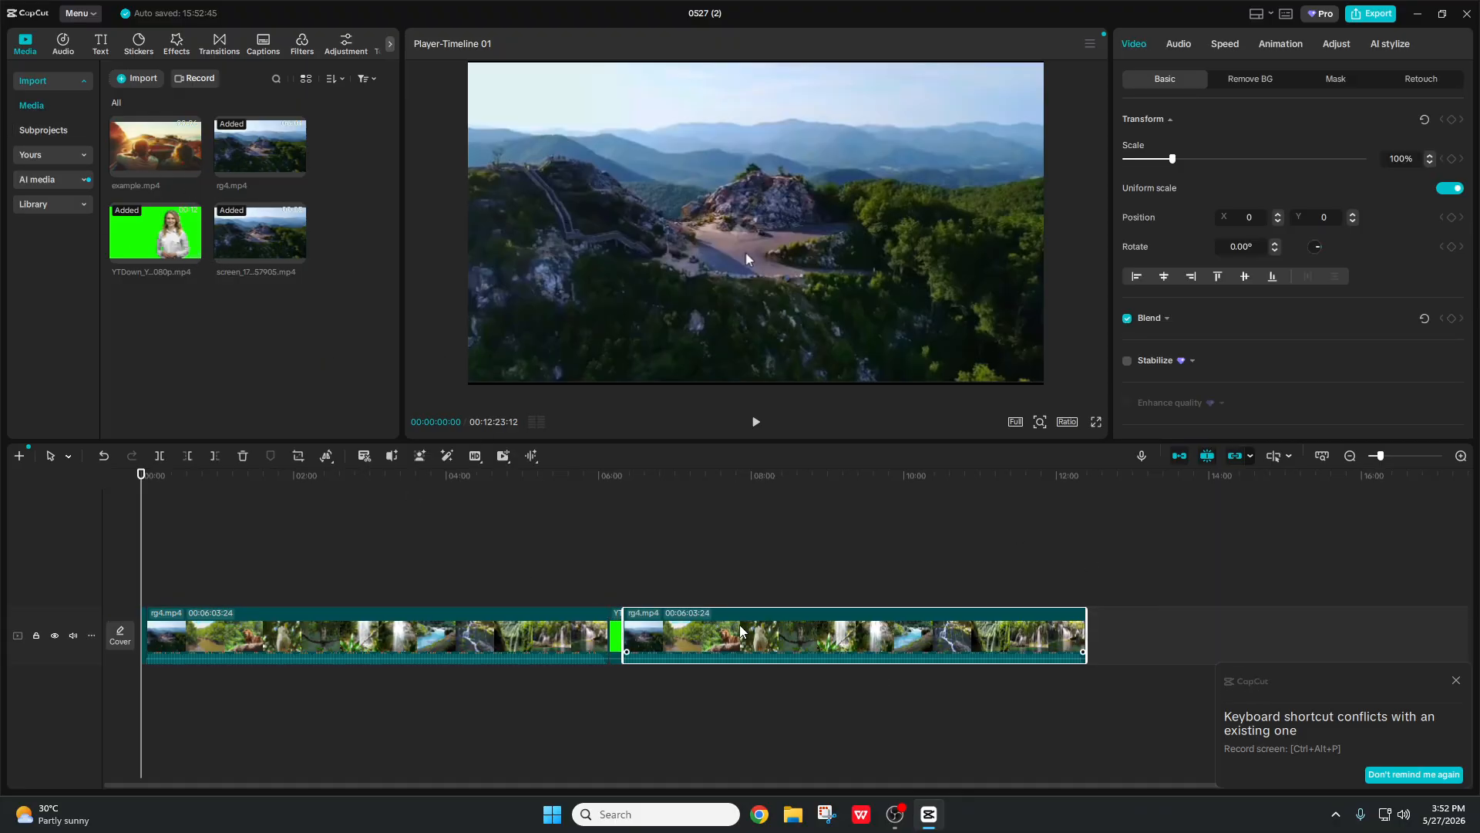
key(Delete)
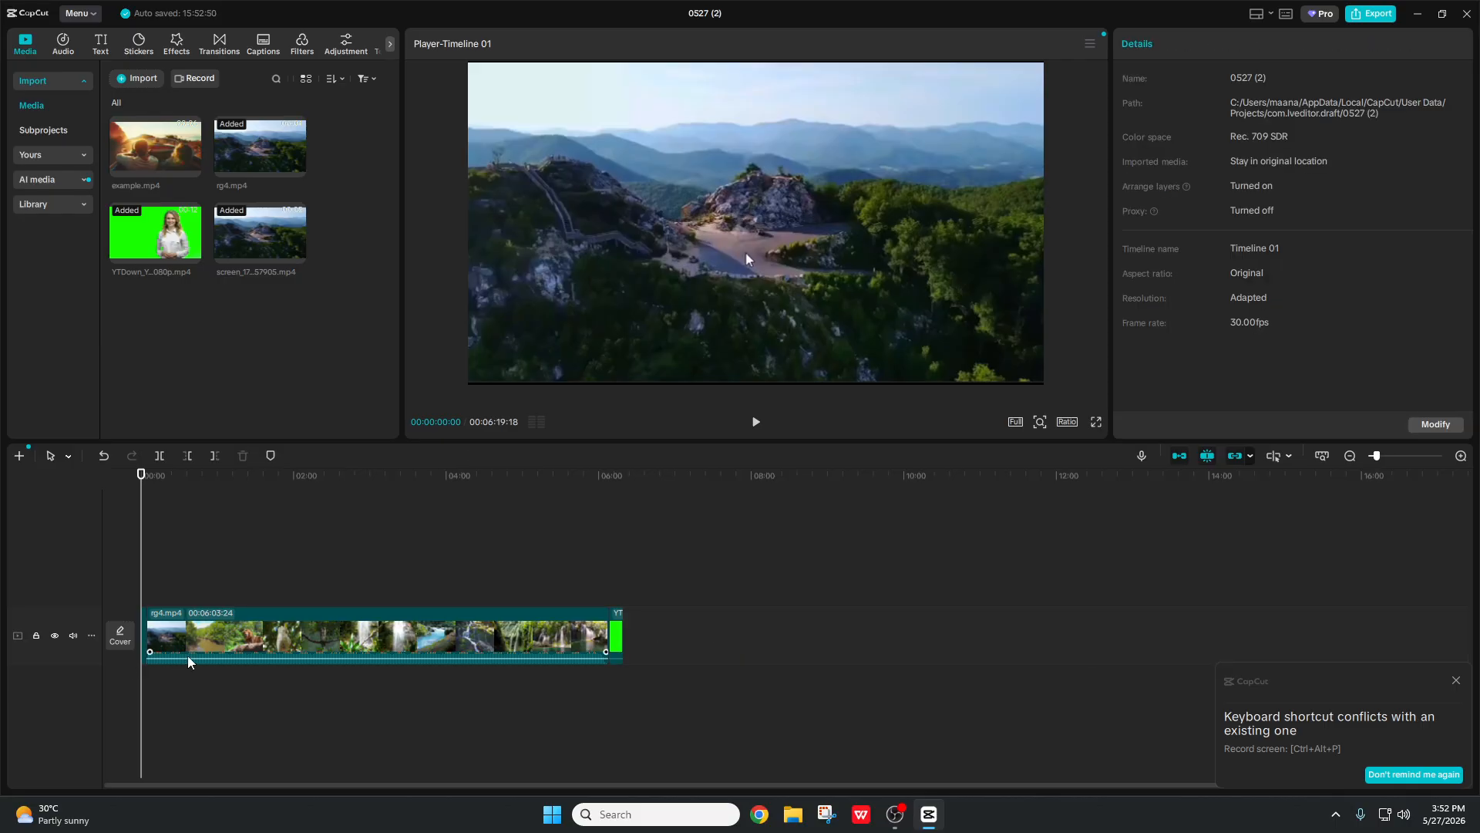
Step: Enlarge the timeline scale to examine the screen recording clip and the start of the rg4.mp4 clip
scroll(142, 640, up, 3)
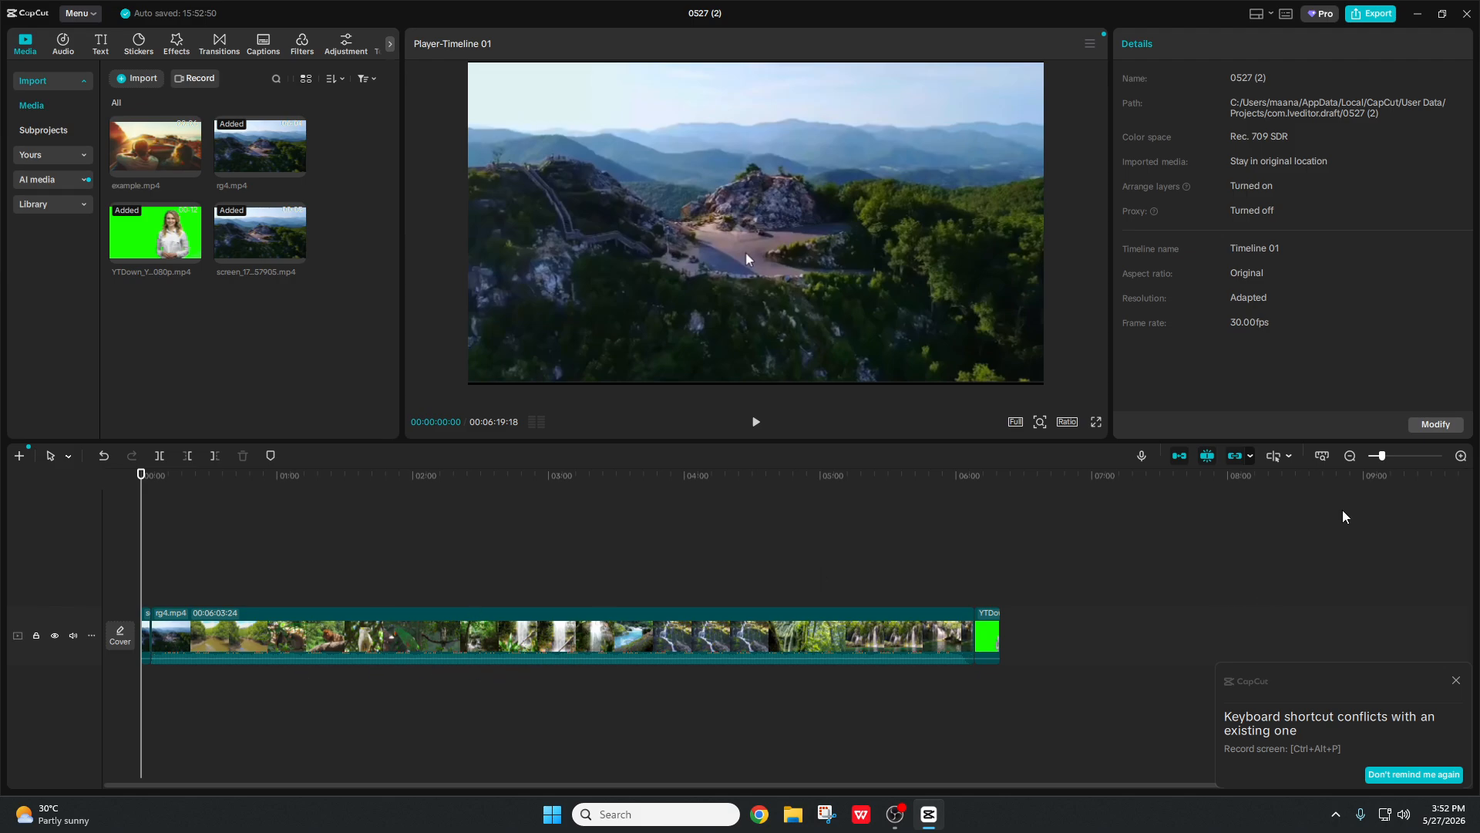
click(1386, 456)
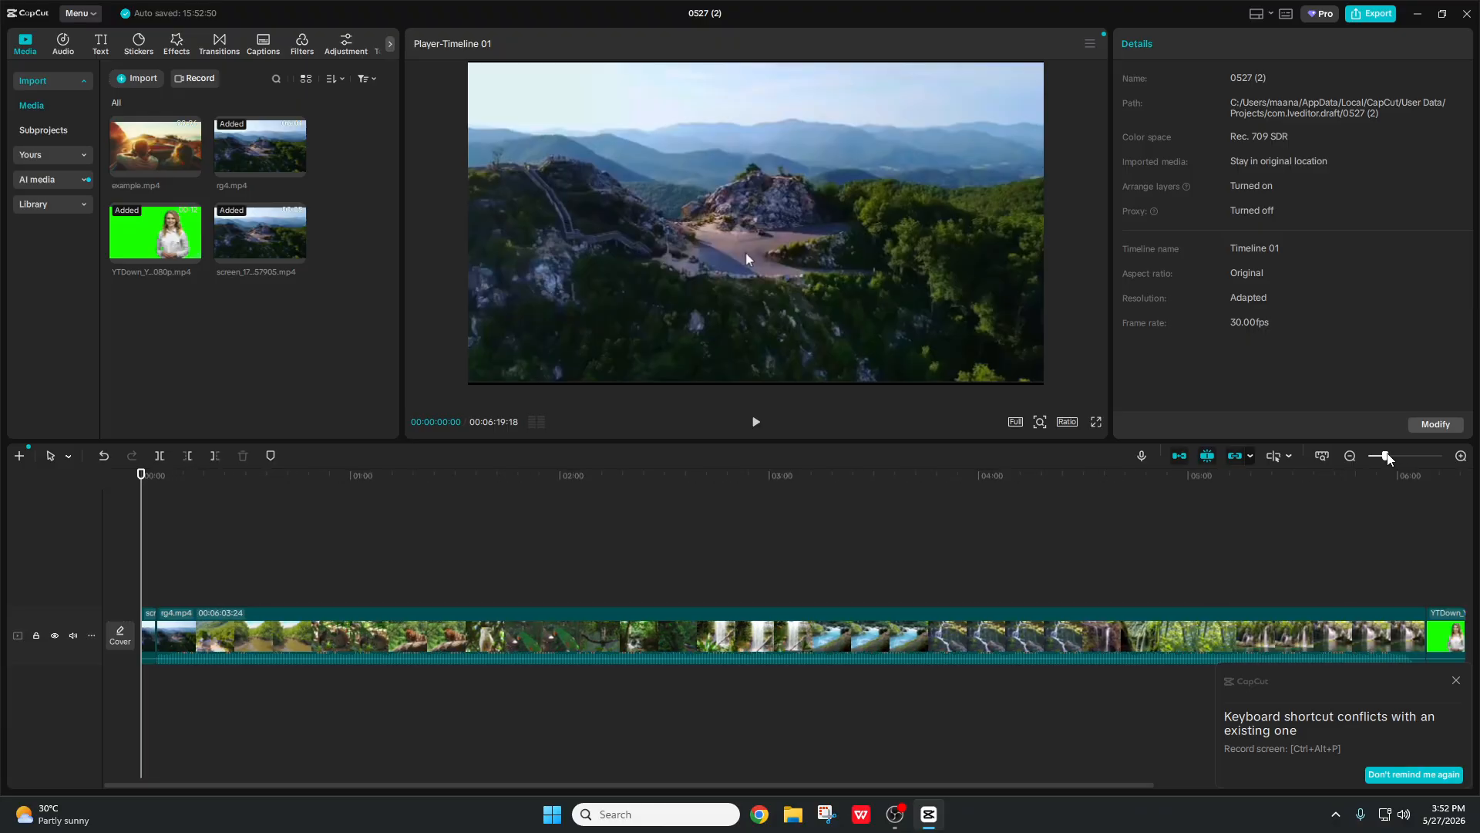
drag(1386, 456, 1393, 458)
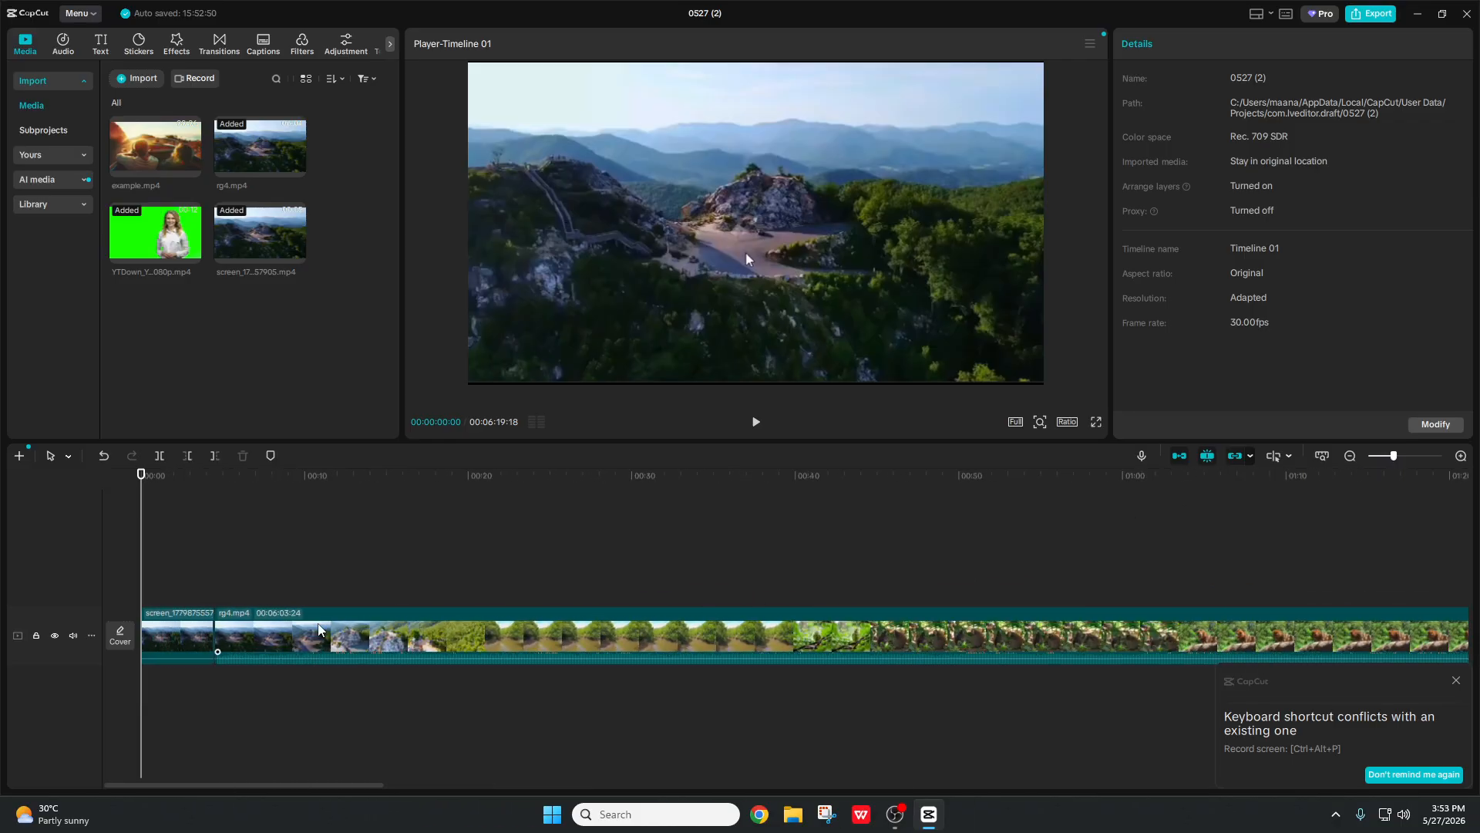
scroll(315, 699, up, 3)
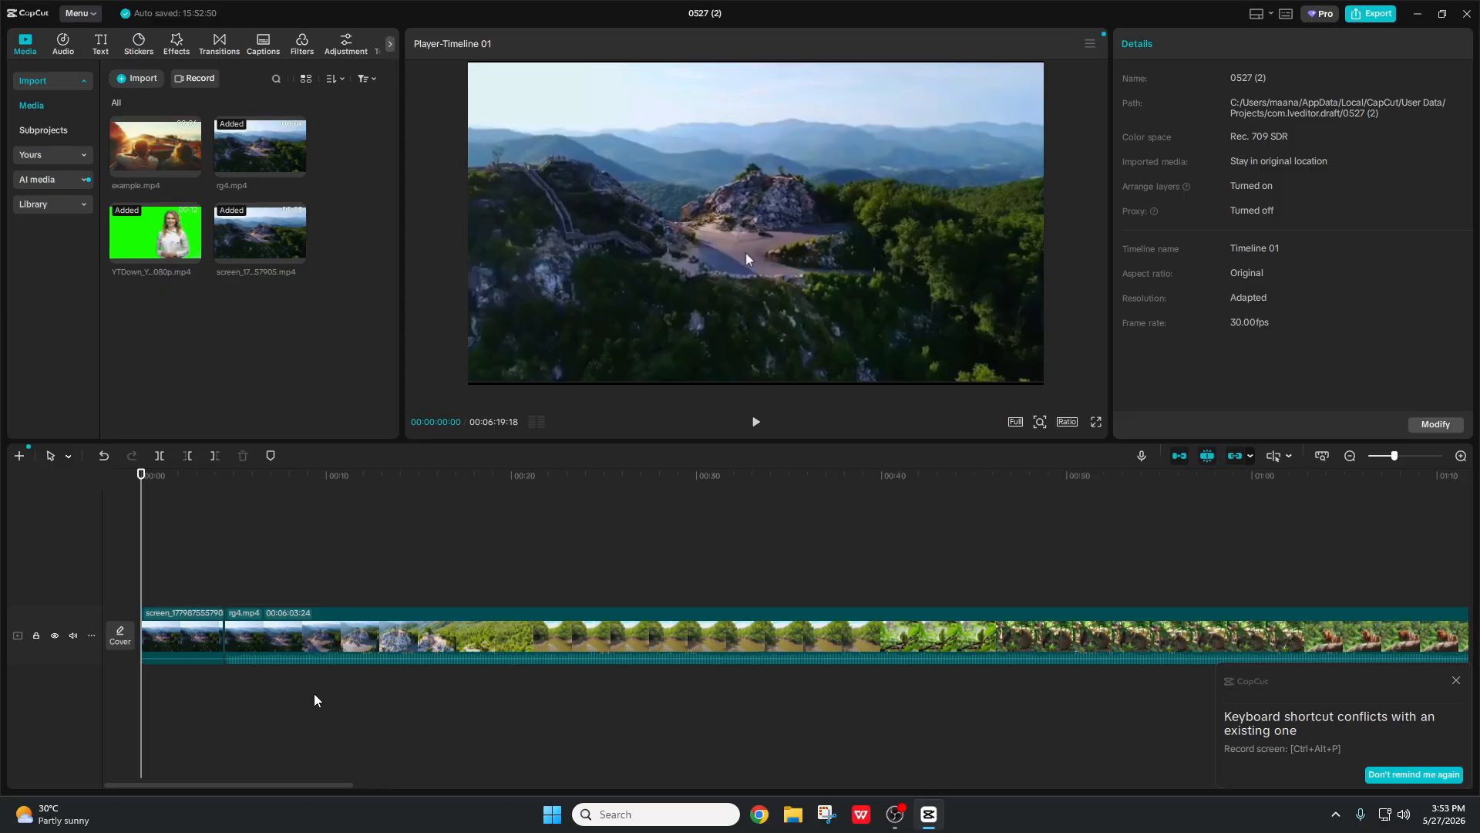
scroll(315, 699, up, 4)
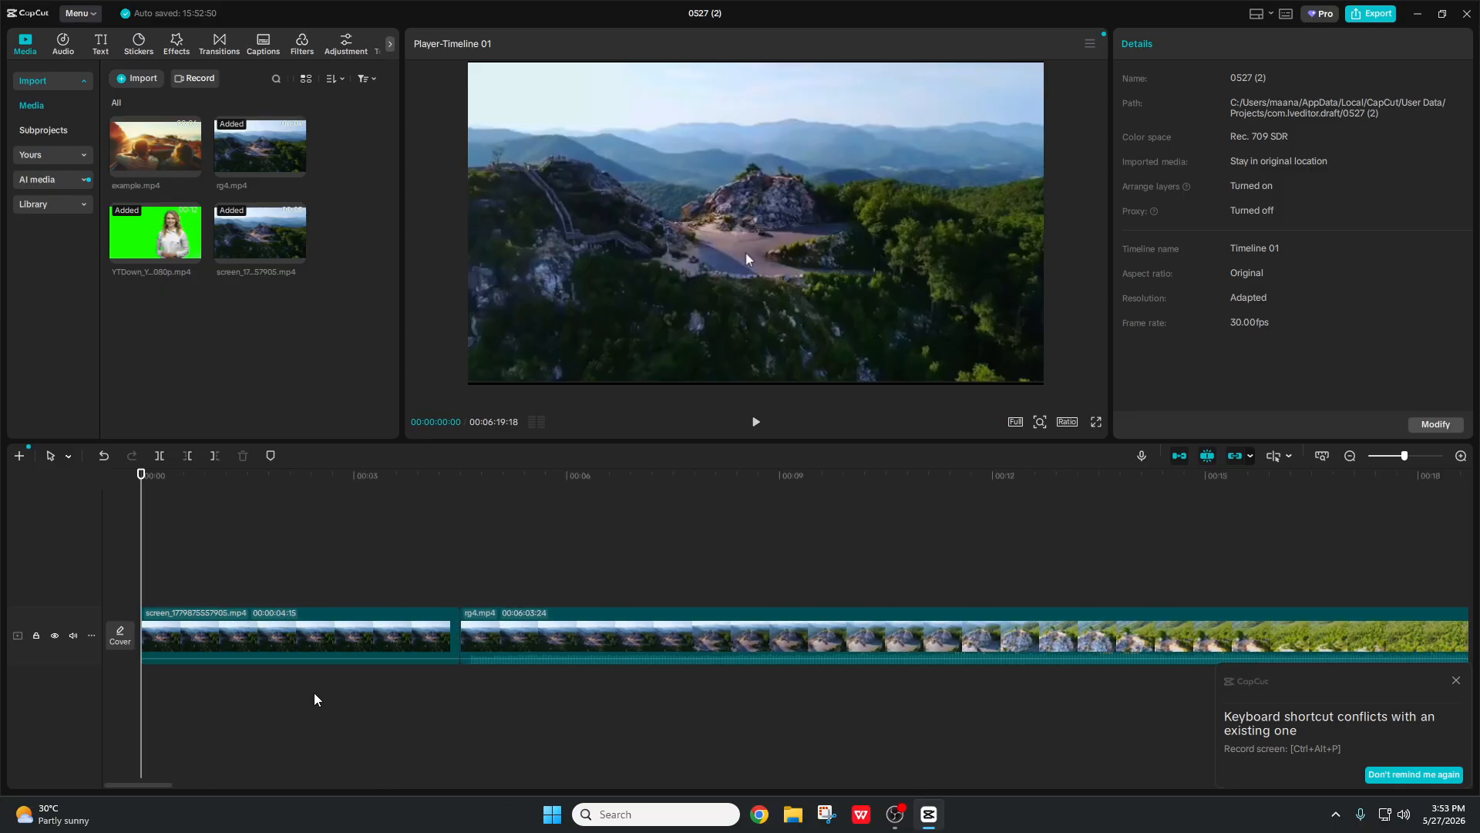
scroll(317, 690, up, 3)
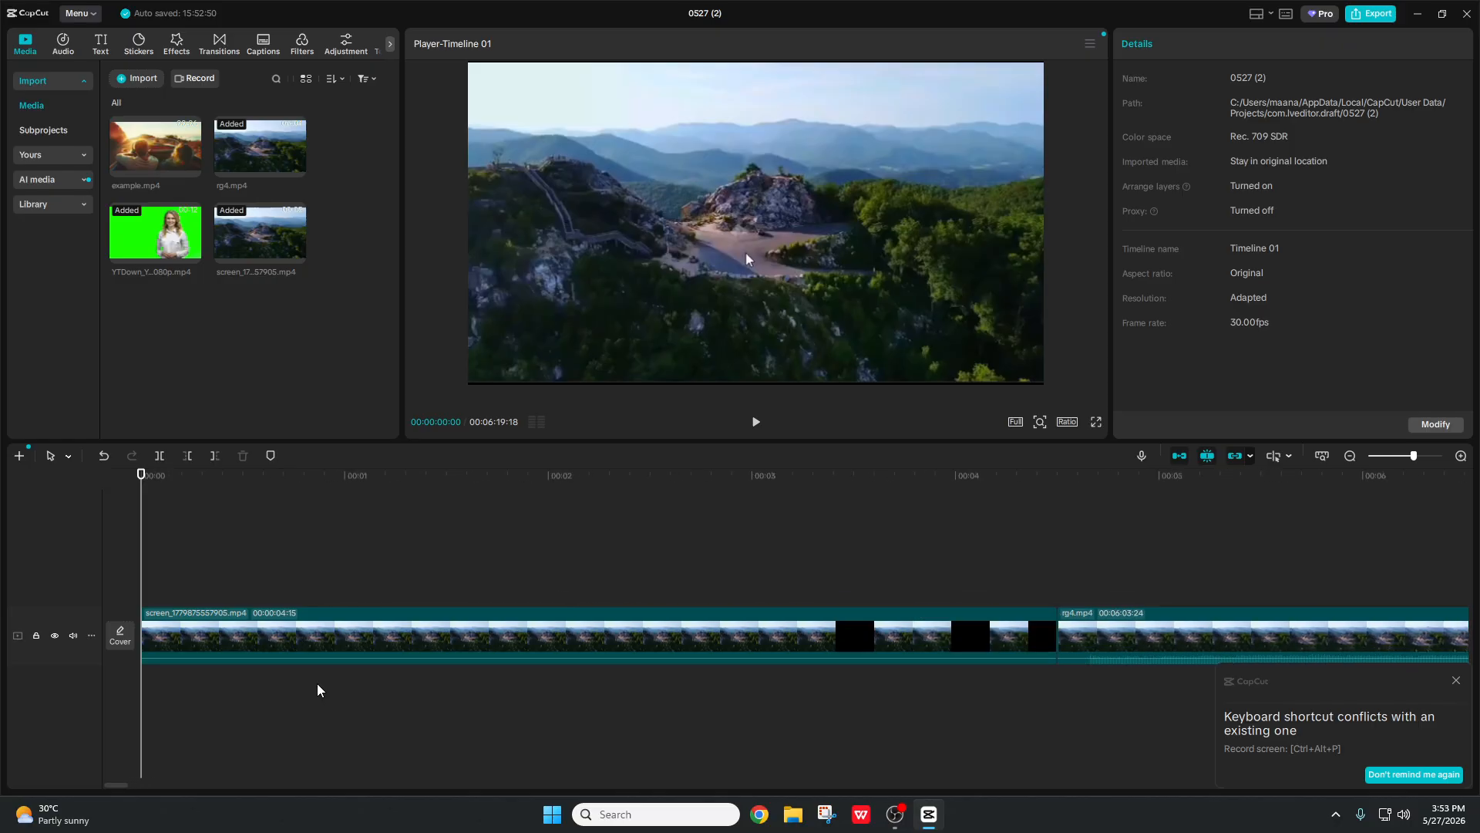
Step: Delete the screen recording clip from the start of the timeline
click(339, 639)
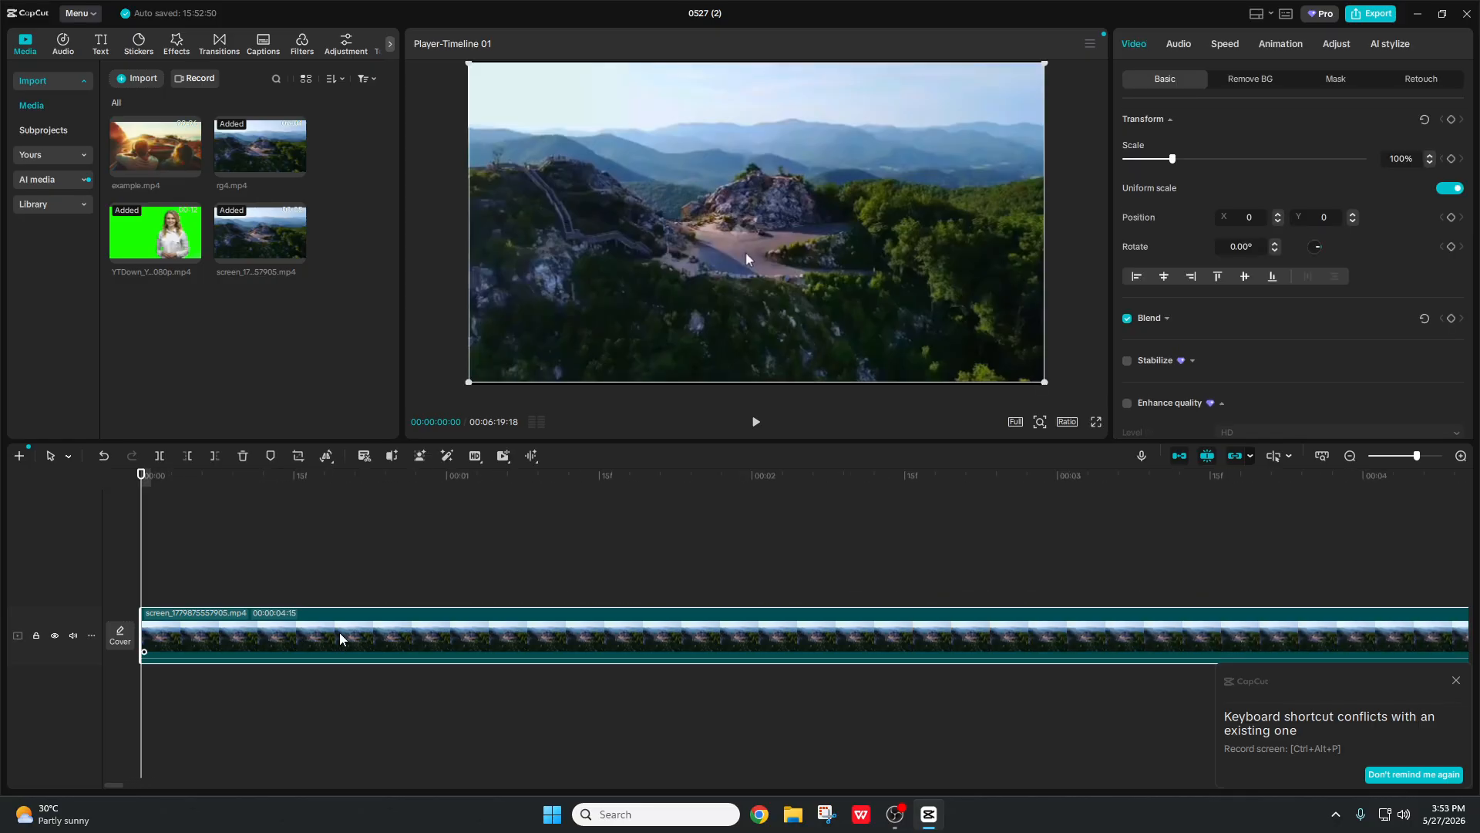
key(Delete)
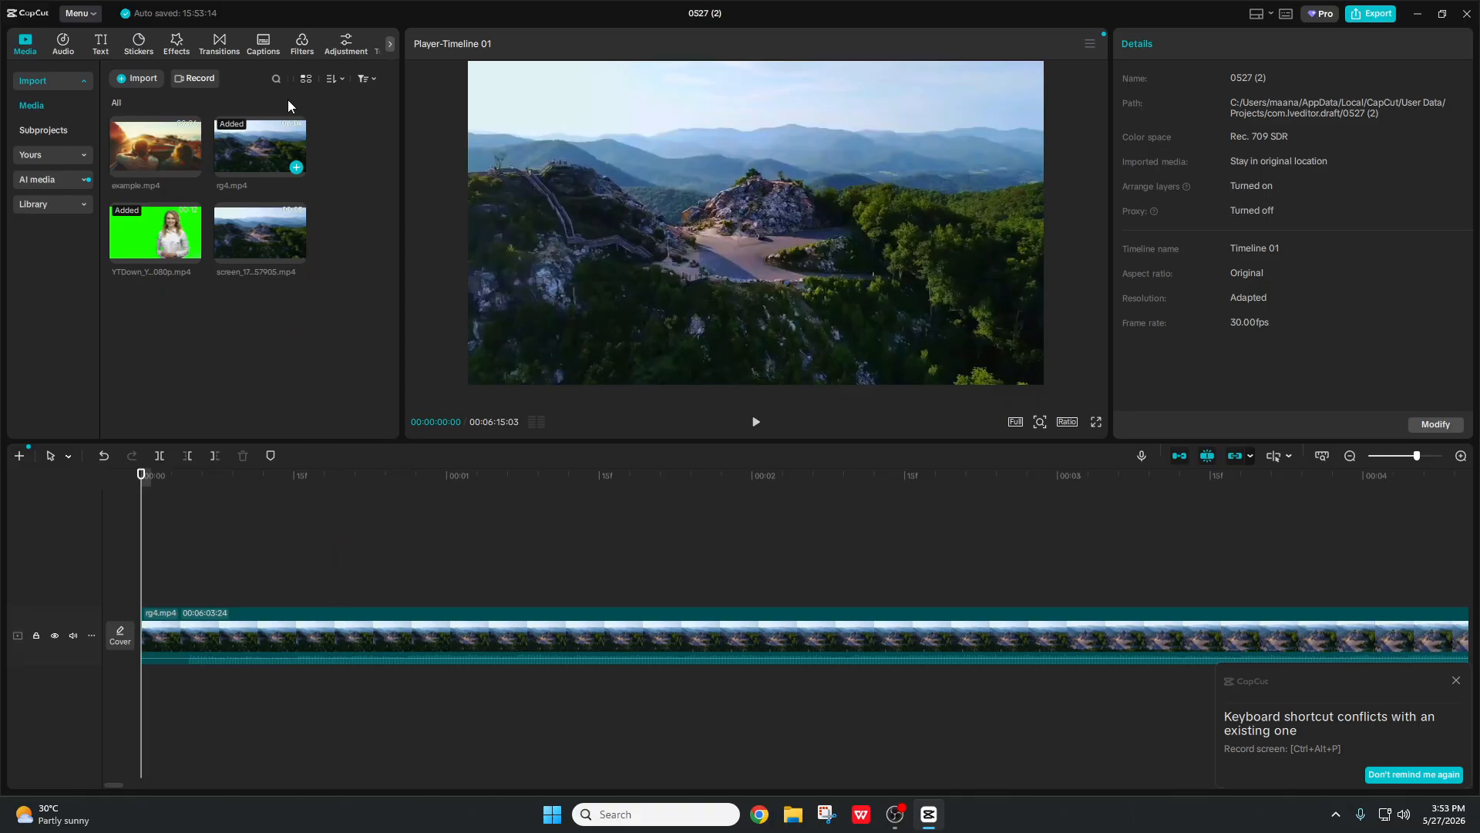
click(276, 78)
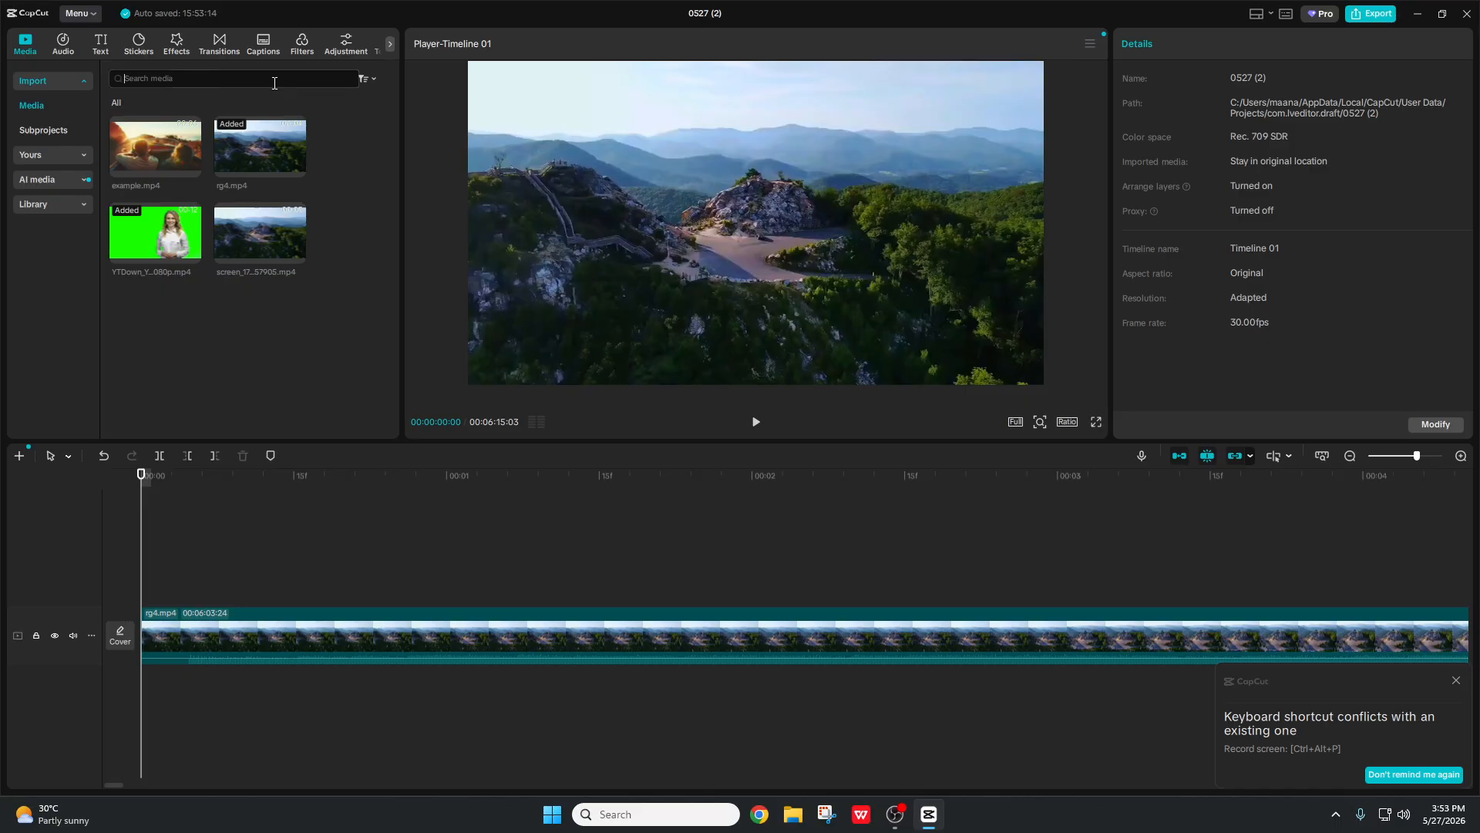
text(g)
key(BackSpace)
click(357, 137)
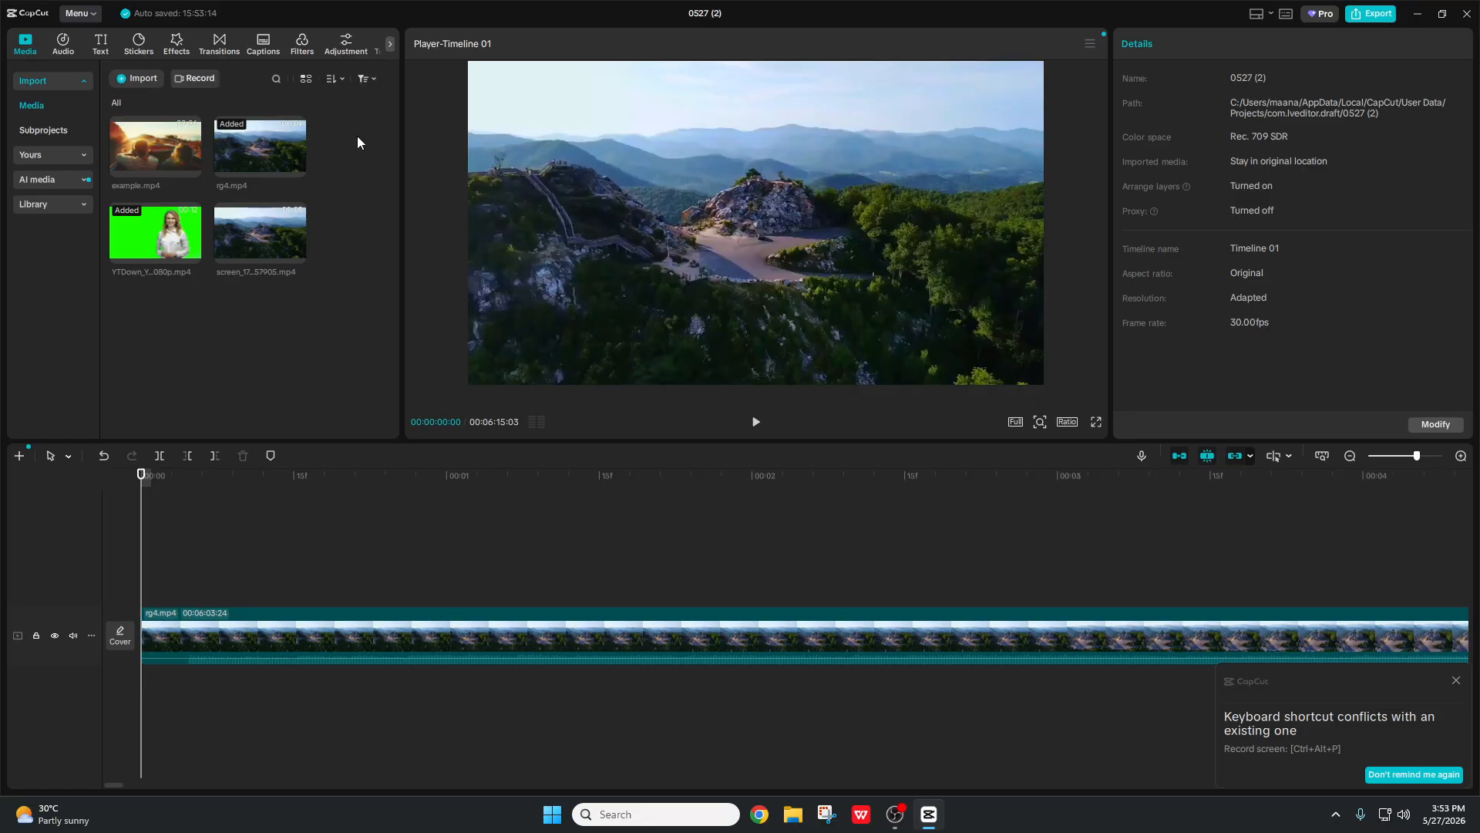
Step: Display the imported media as filmstrip rows and sort them by import time from latest to earliest
click(310, 81)
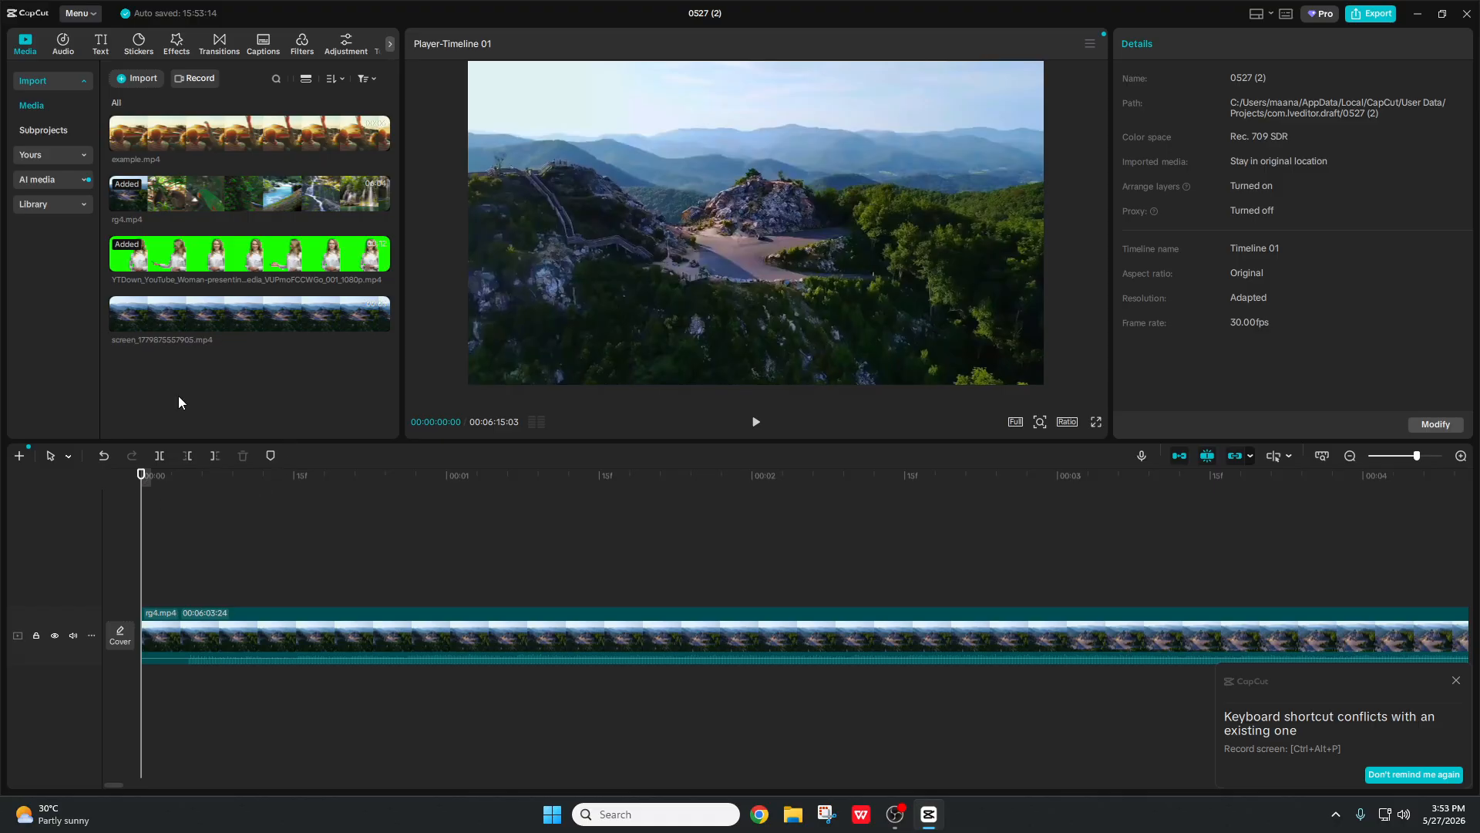
click(303, 83)
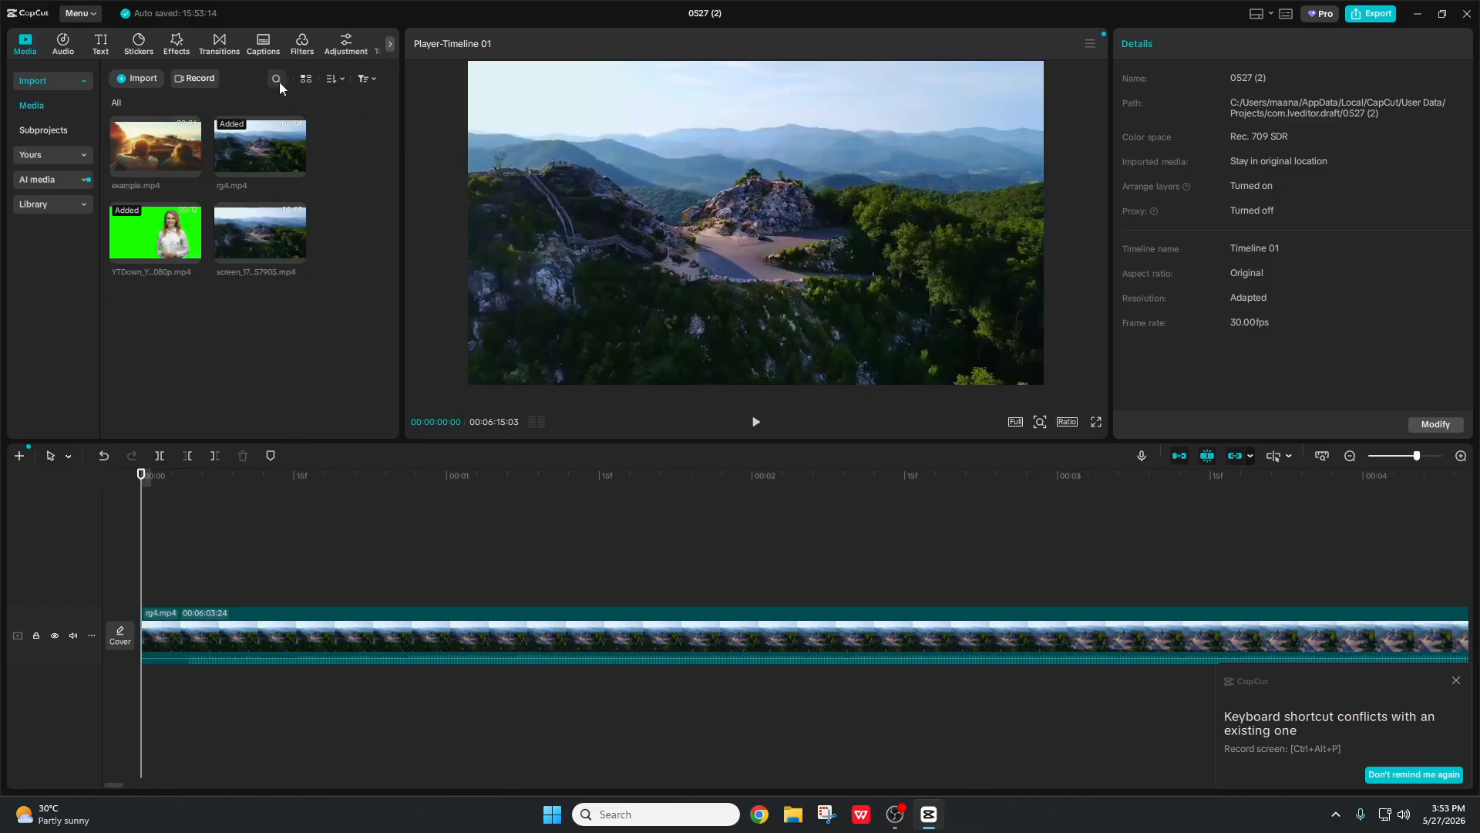
click(329, 80)
click(306, 78)
click(333, 79)
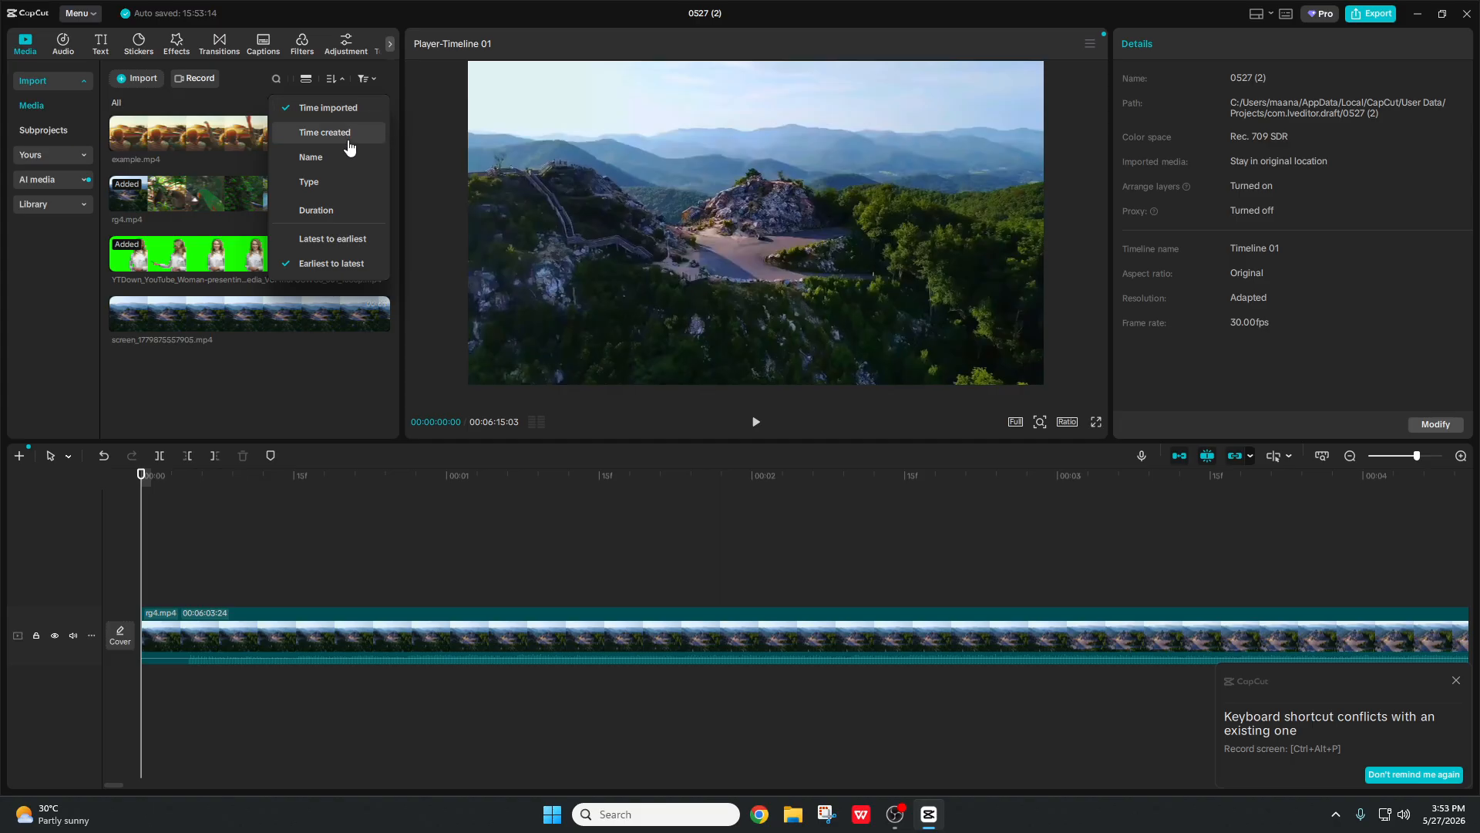
click(320, 245)
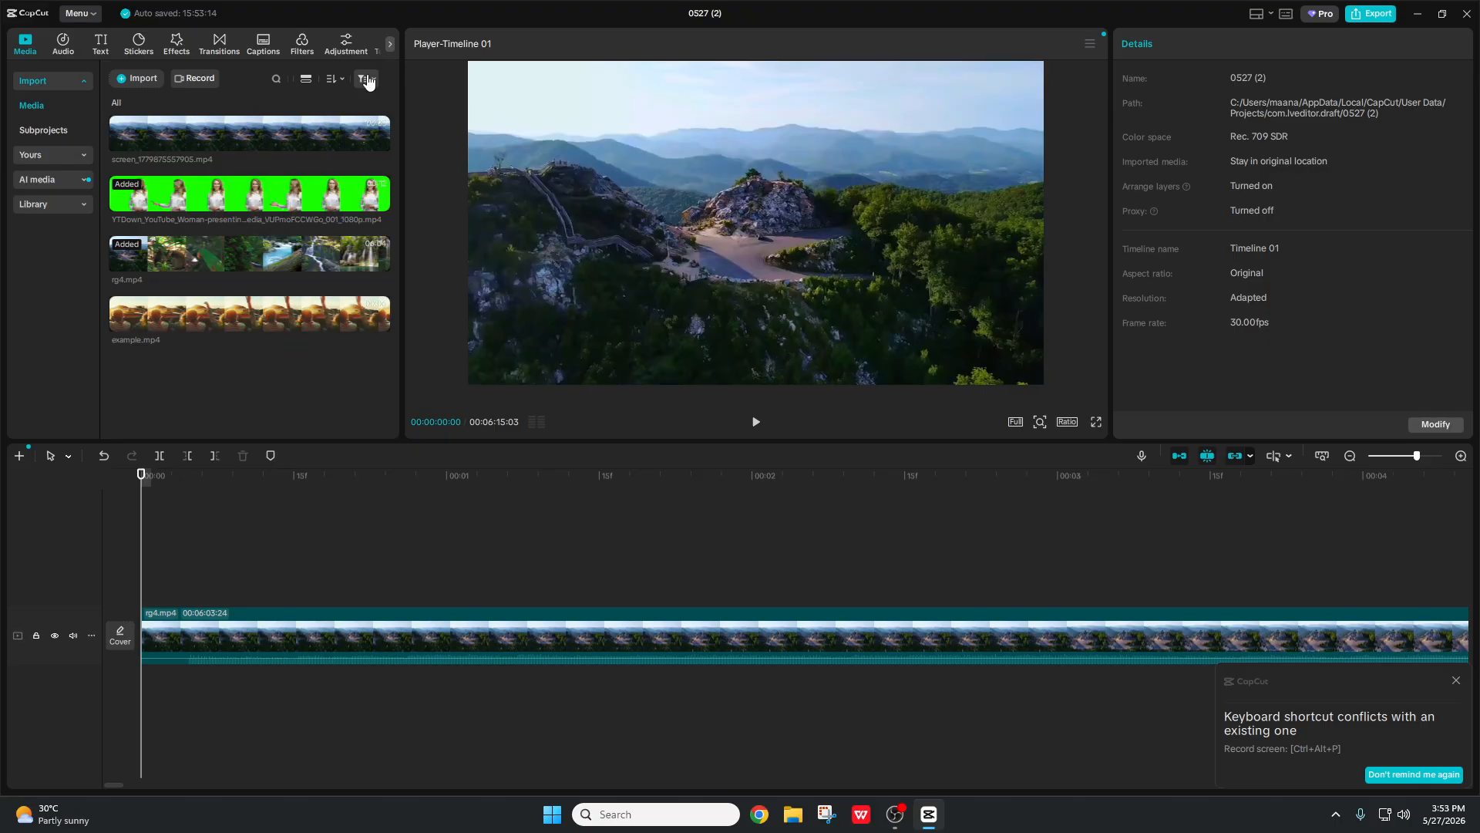
Step: Examine the list of projects available for import as subprojects and close it without importing any
mouse_move(363, 257)
click(67, 132)
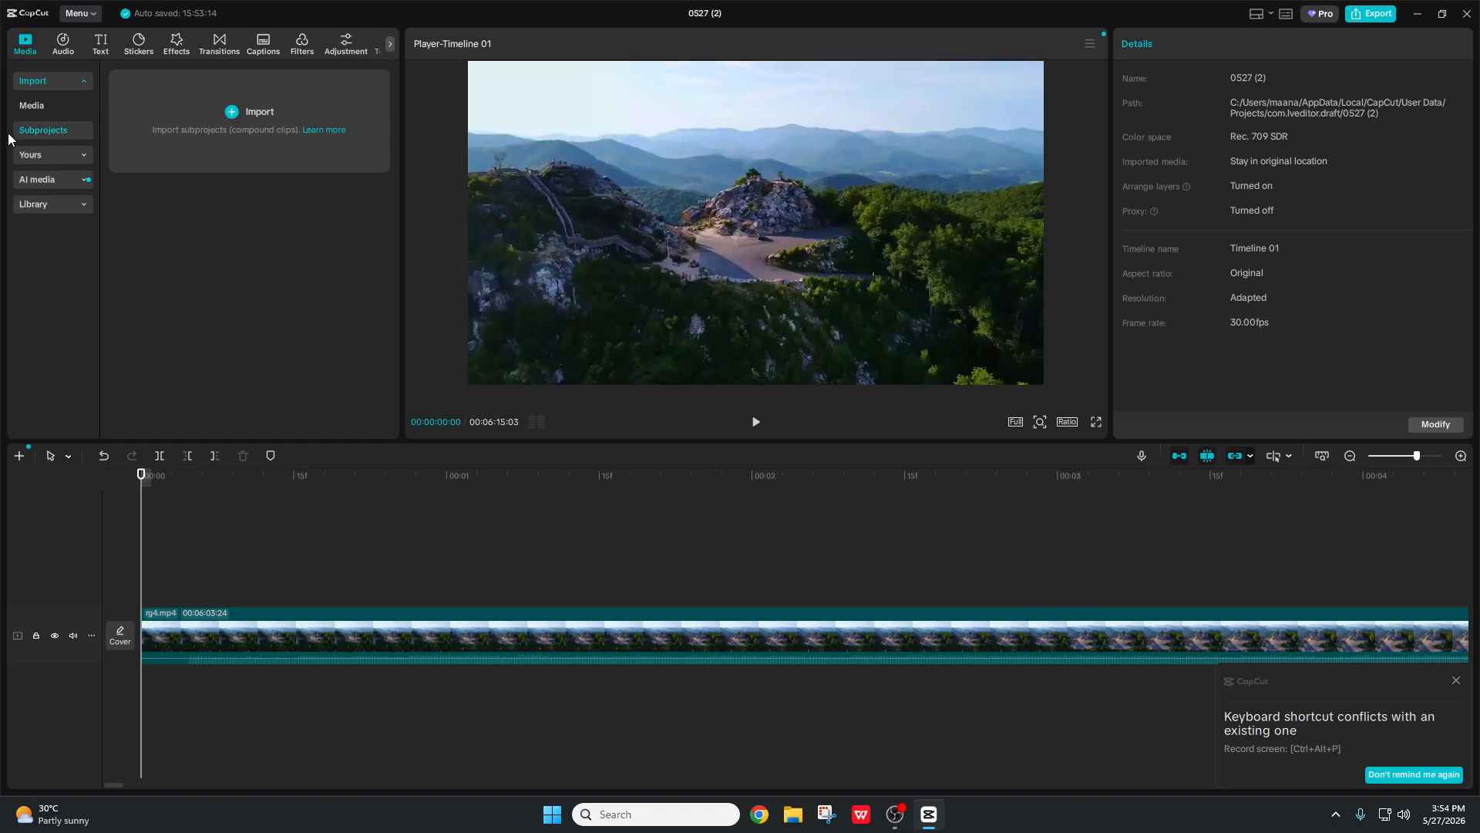
click(252, 133)
scroll(728, 375, down, 5)
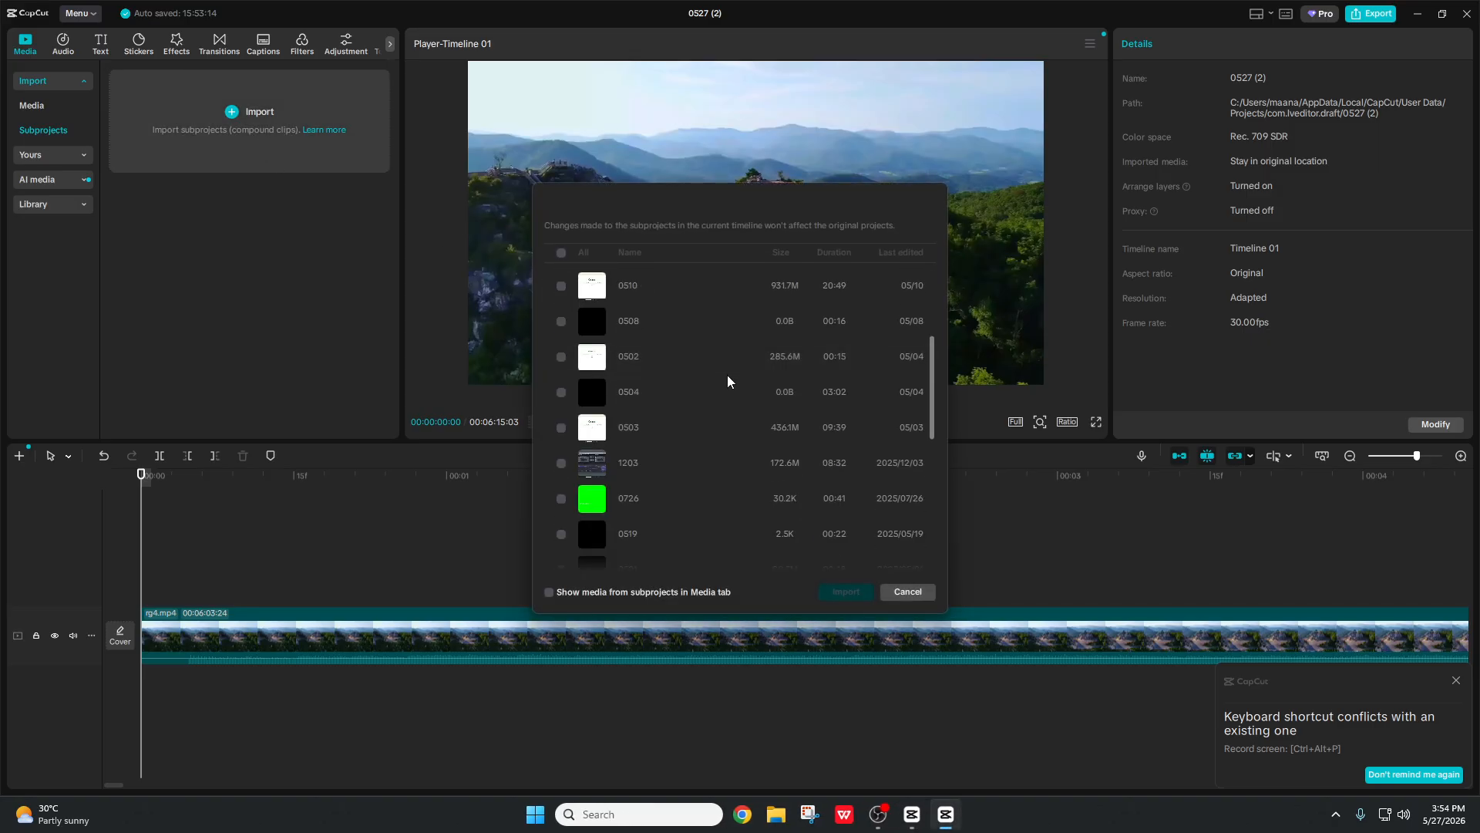
scroll(743, 362, up, 5)
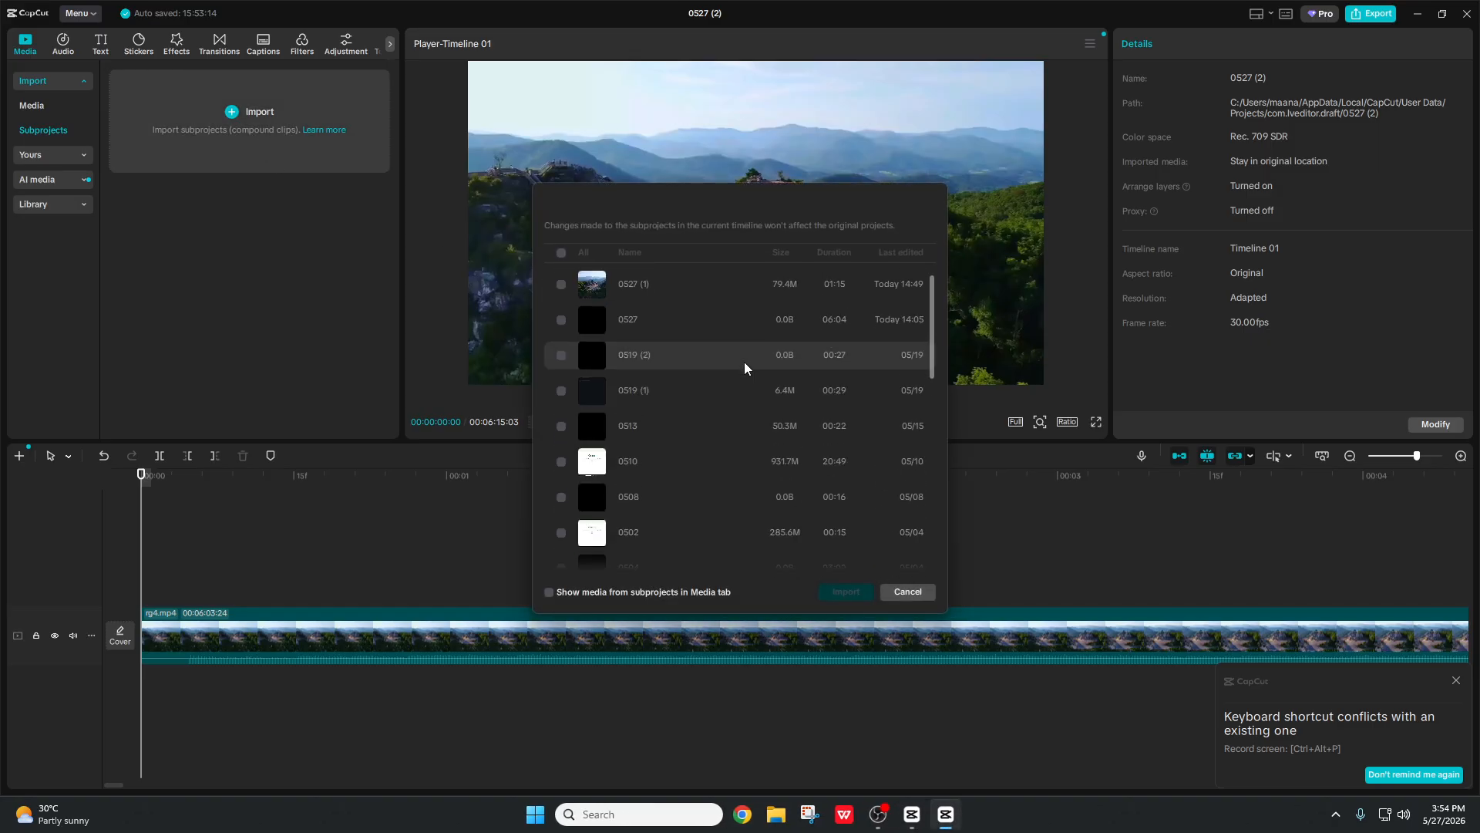
click(907, 592)
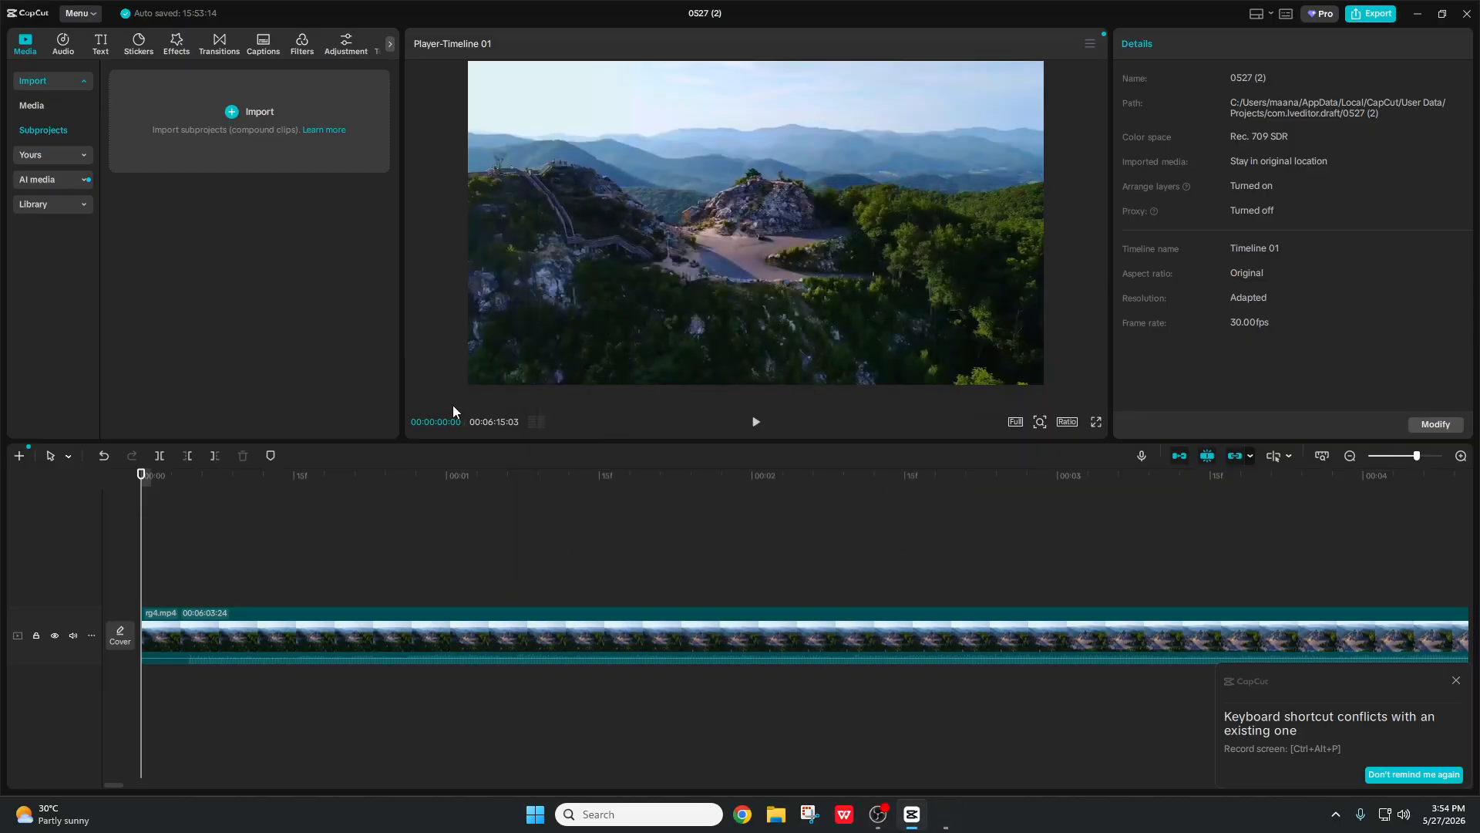
Step: Look through the favorite media, AI image and stock library sections and preview the black image among the trending items
click(82, 158)
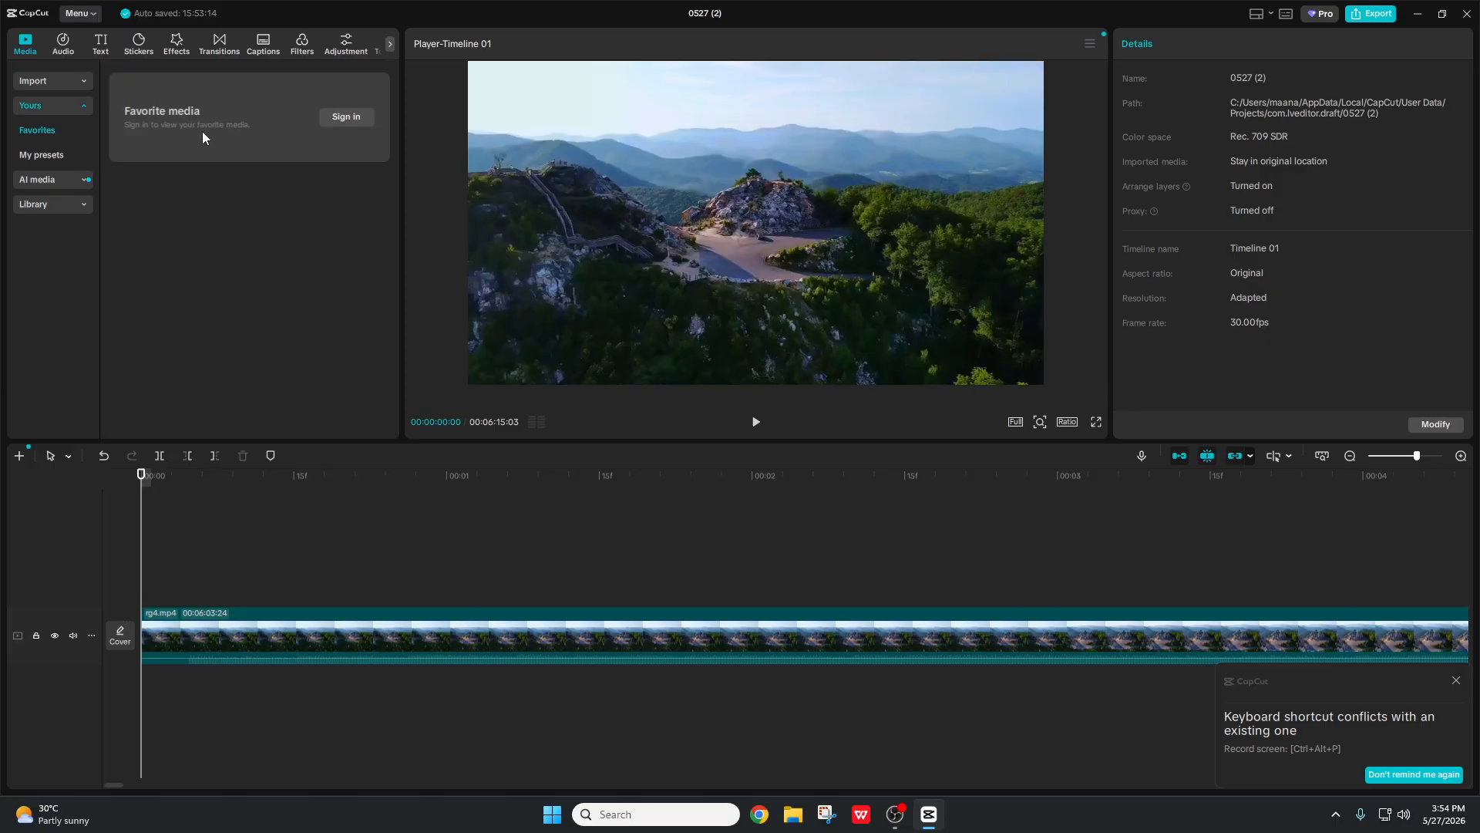
click(88, 179)
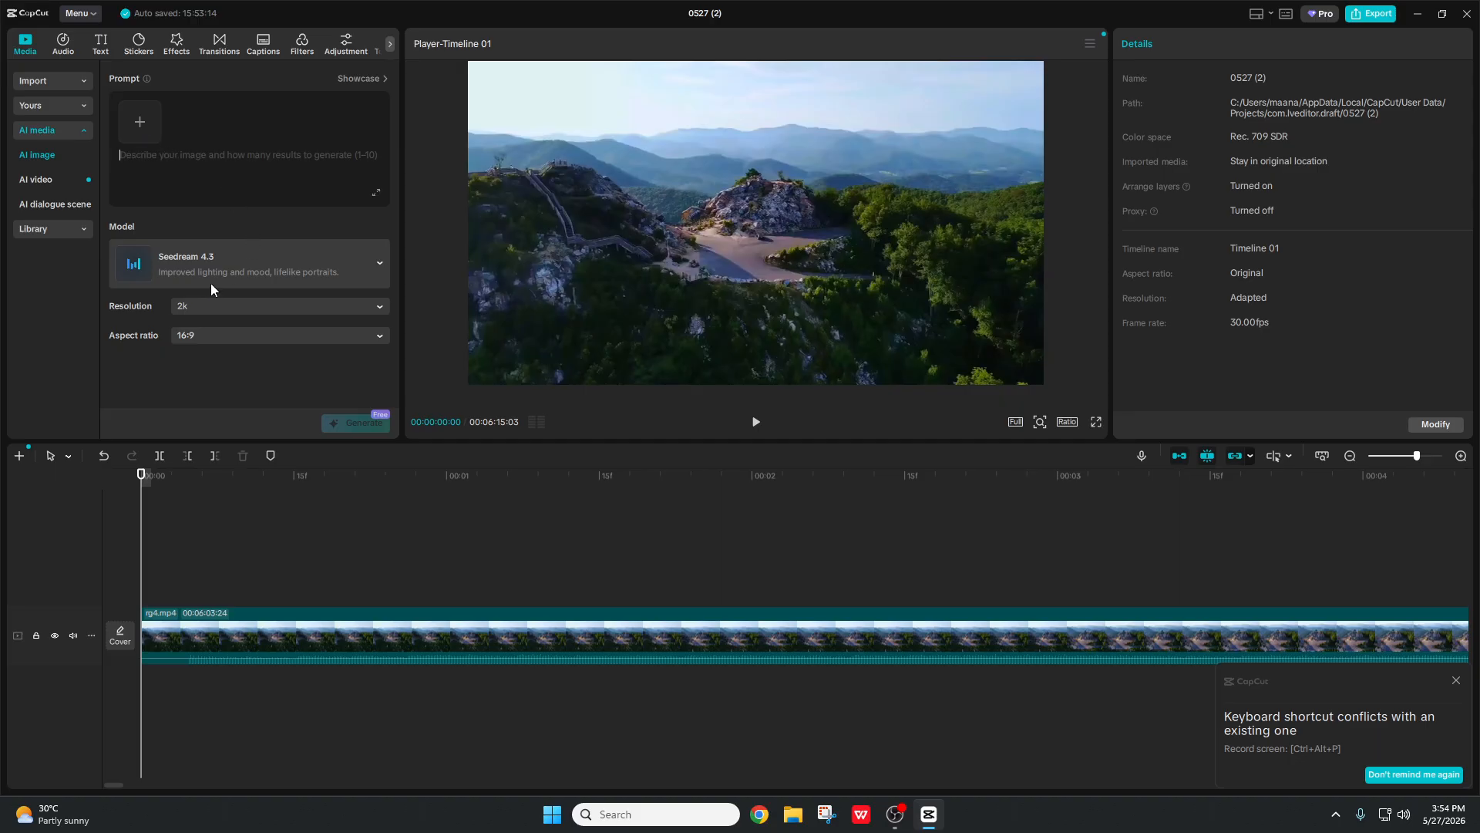
click(80, 227)
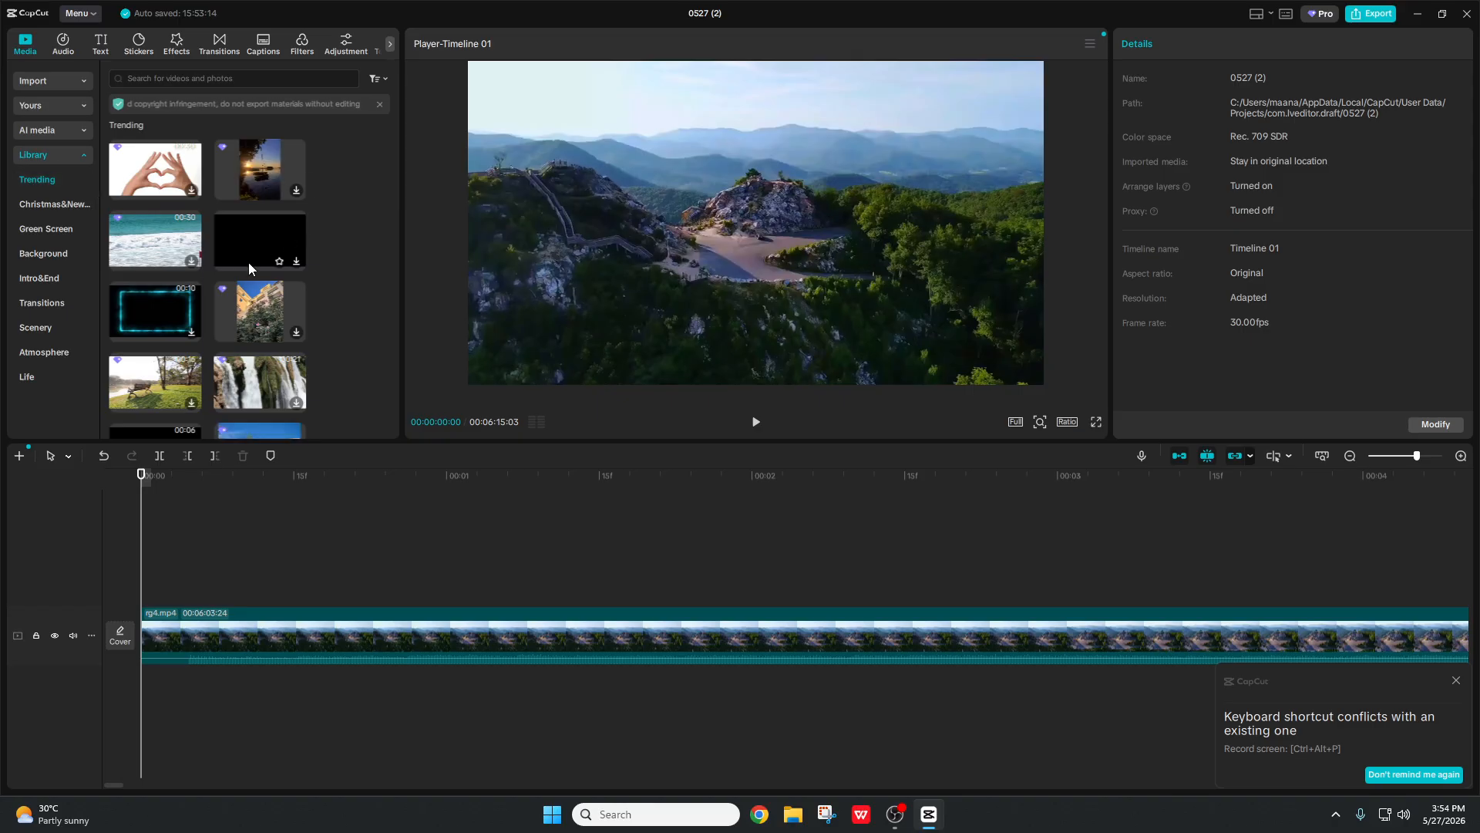
scroll(170, 242, down, 1)
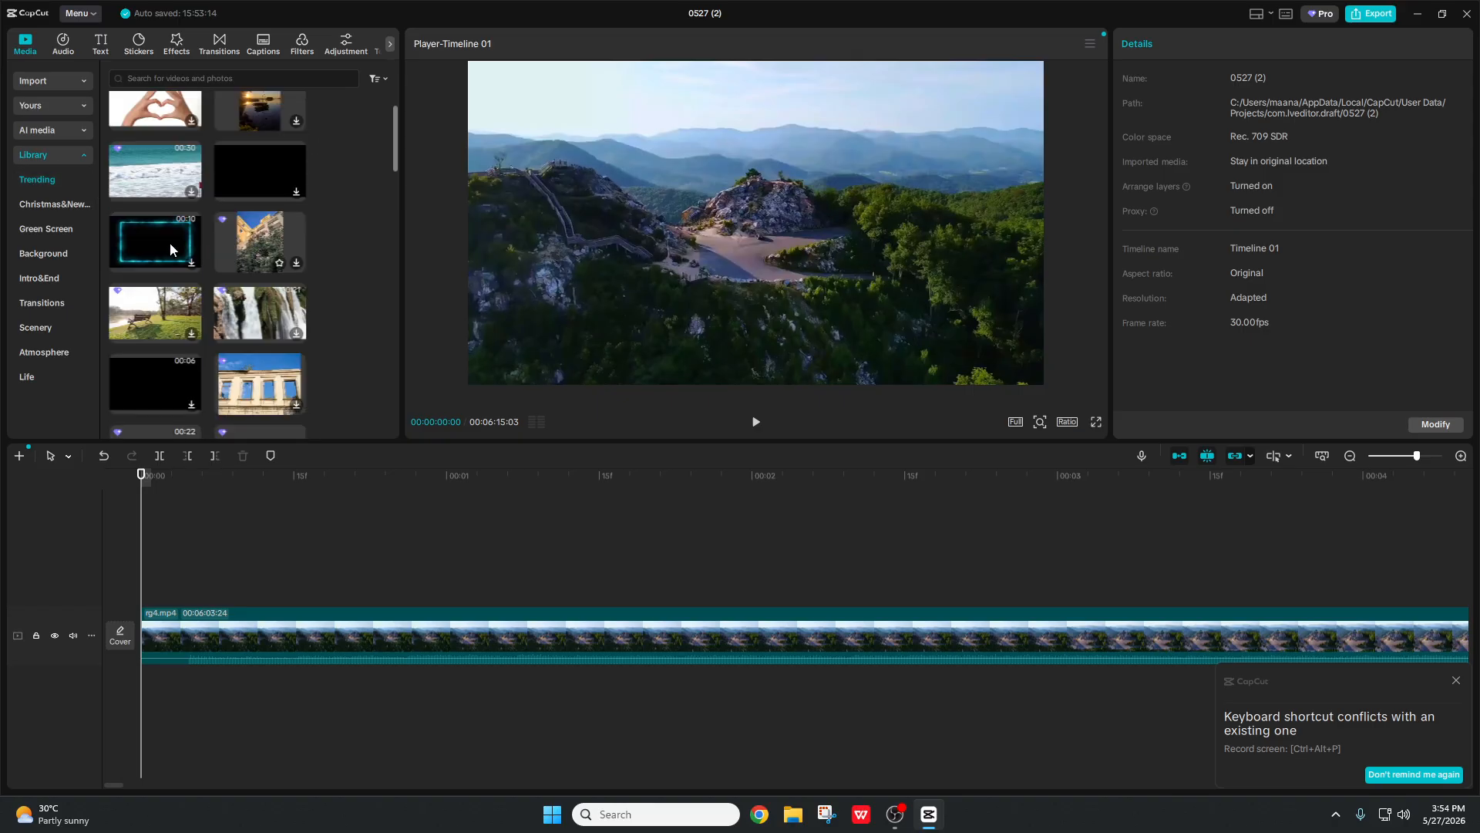
click(242, 175)
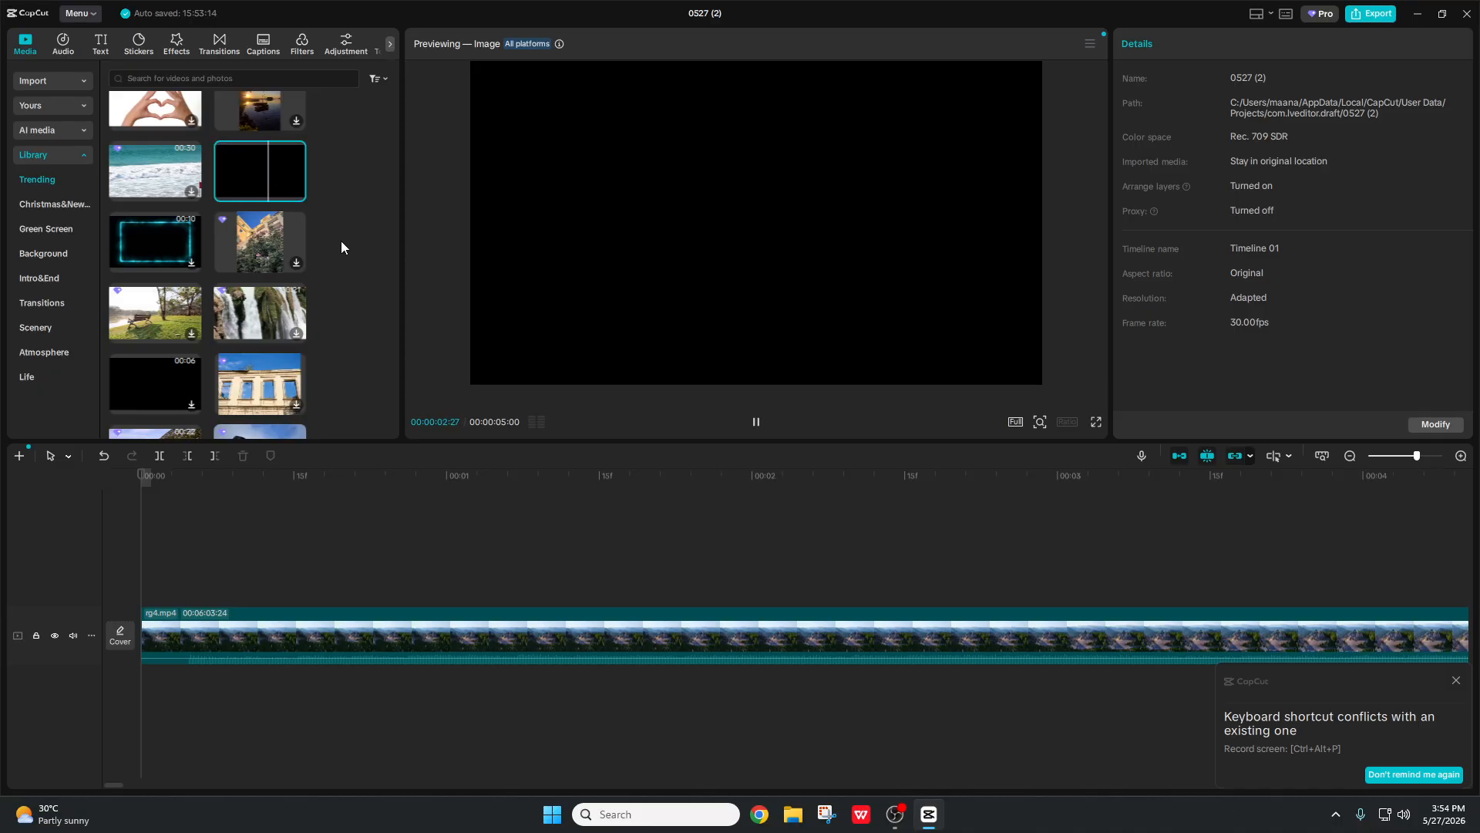
Step: Add the trending blue sky time-lapse on a track above rg4.mp4 at the timeline start, play it briefly and delete it
scroll(341, 245, down, 2)
scroll(251, 252, down, 1)
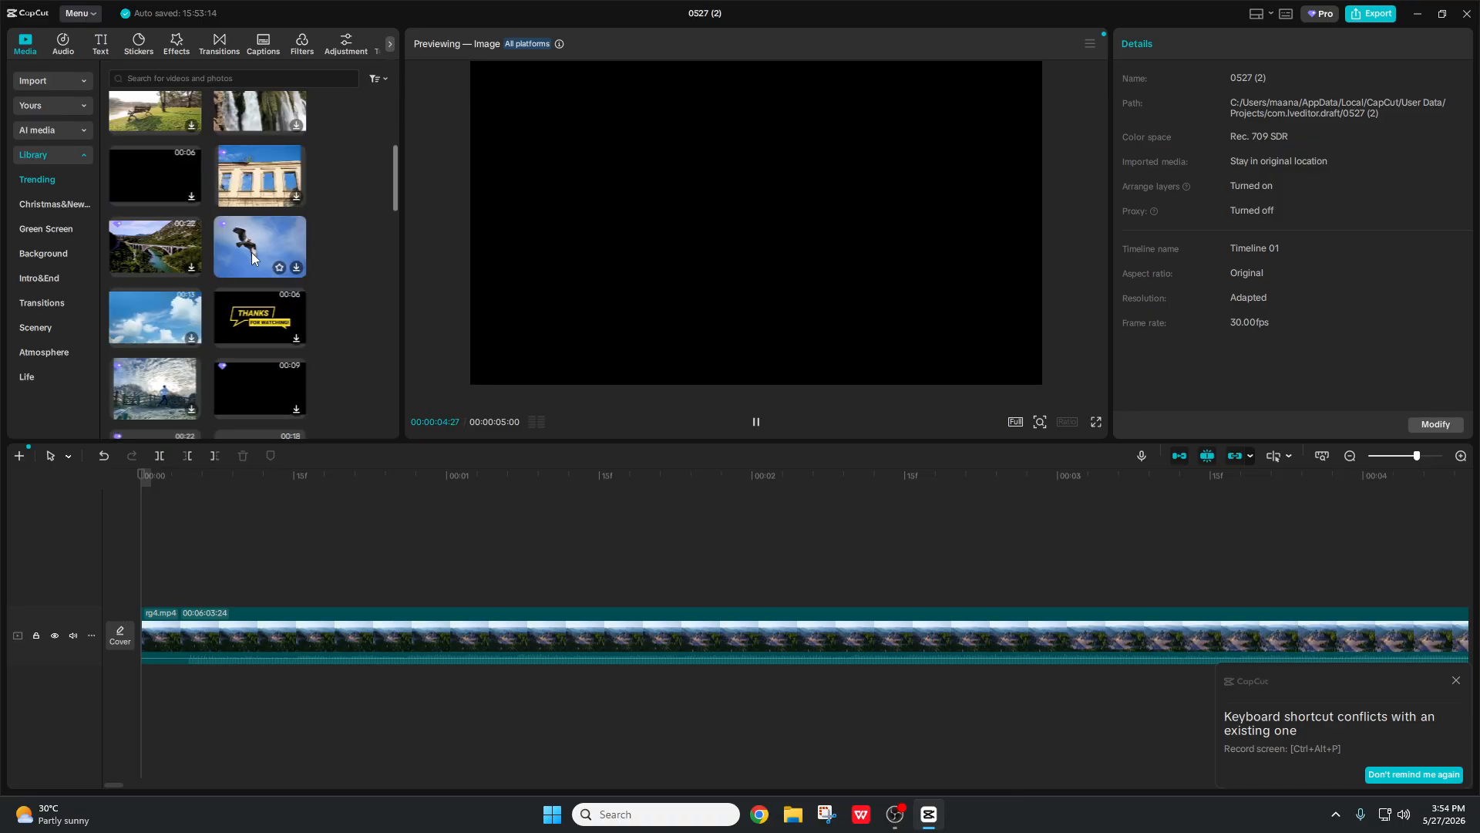
scroll(251, 252, down, 1)
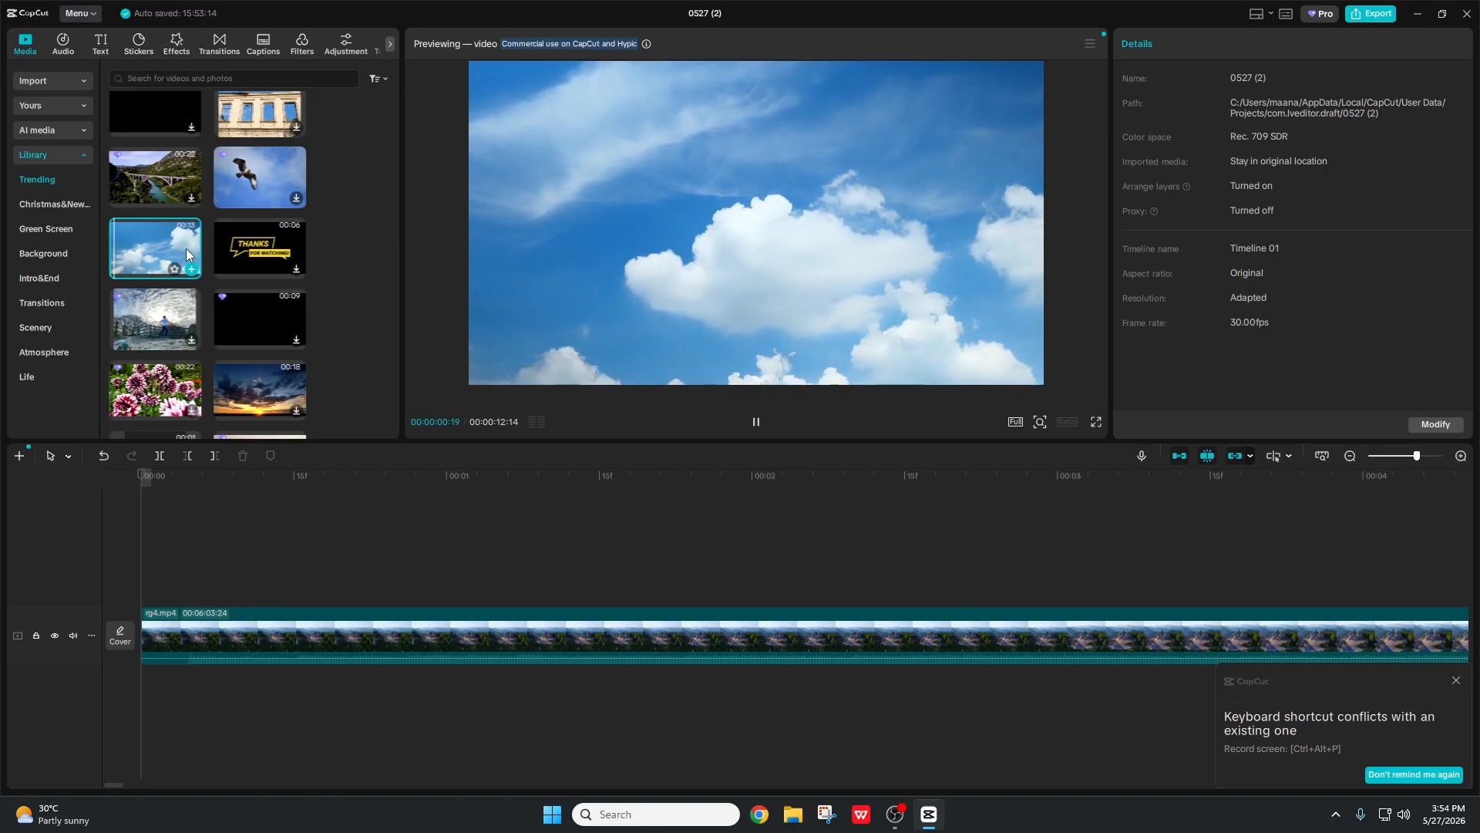
drag(187, 249, 143, 578)
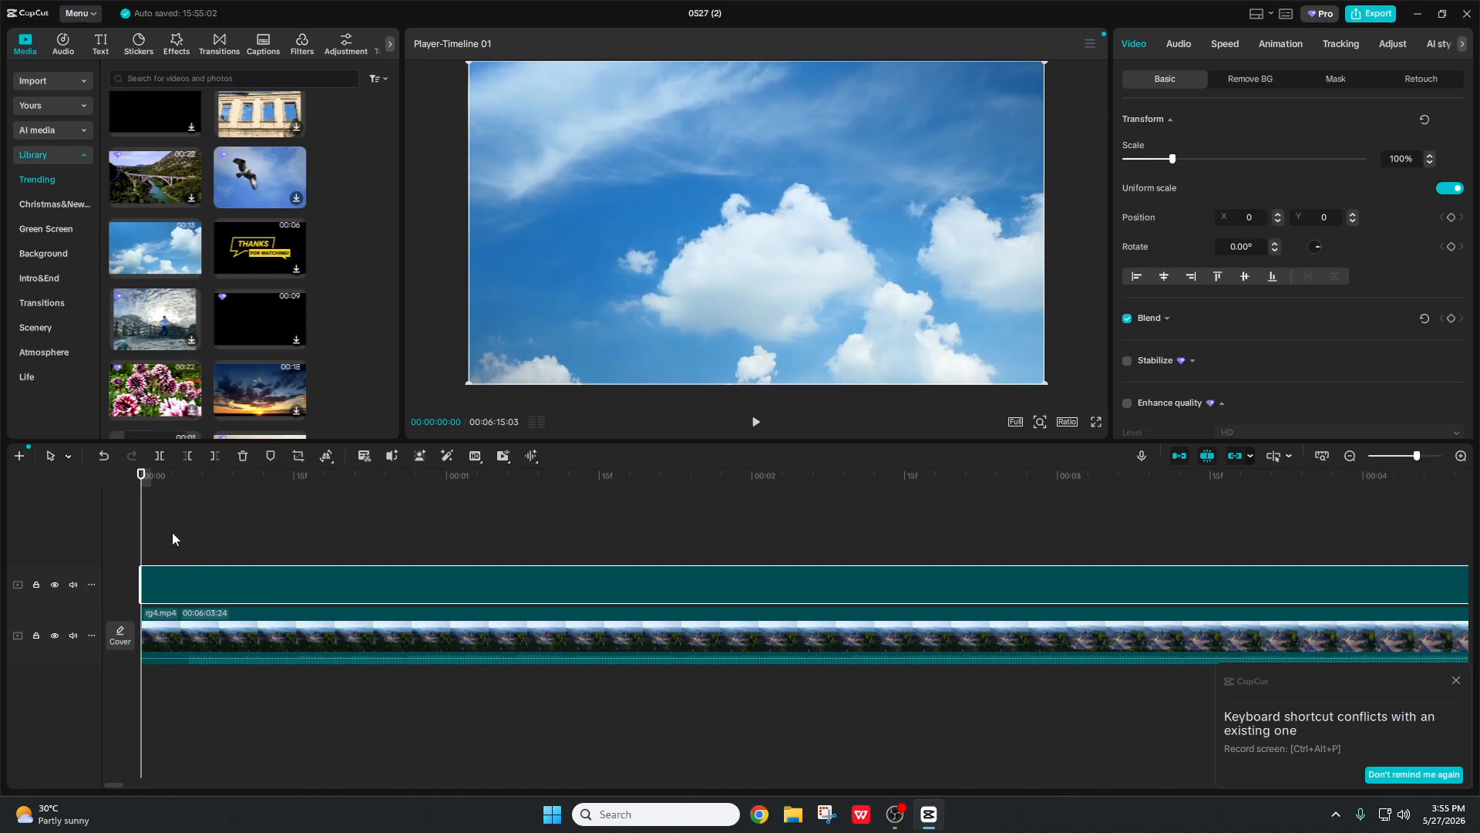
click(755, 422)
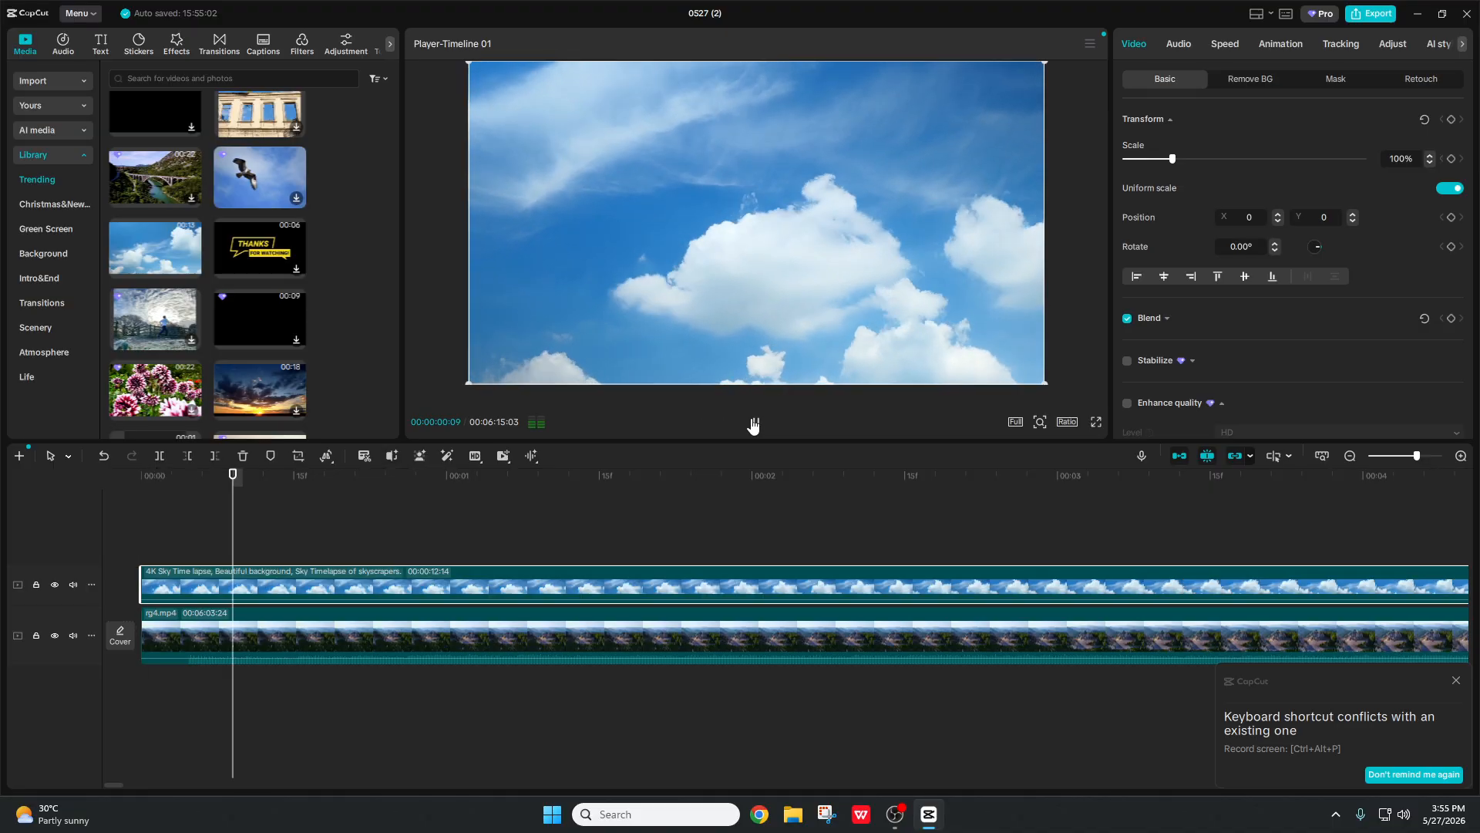
click(755, 422)
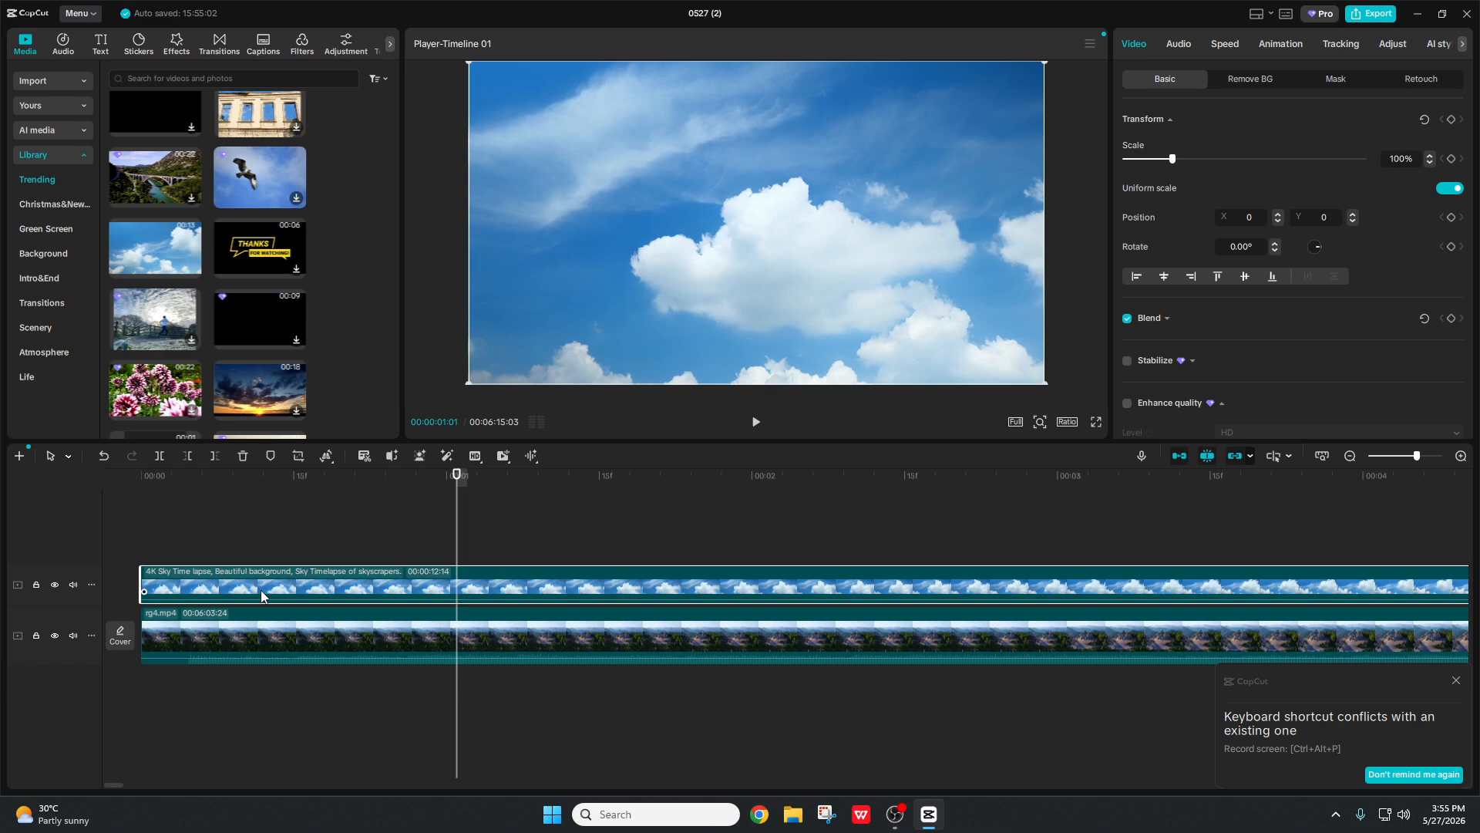
key(Delete)
Step: Browse the remaining trending stock clips and the hit tracks in the music library
scroll(262, 372, down, 10)
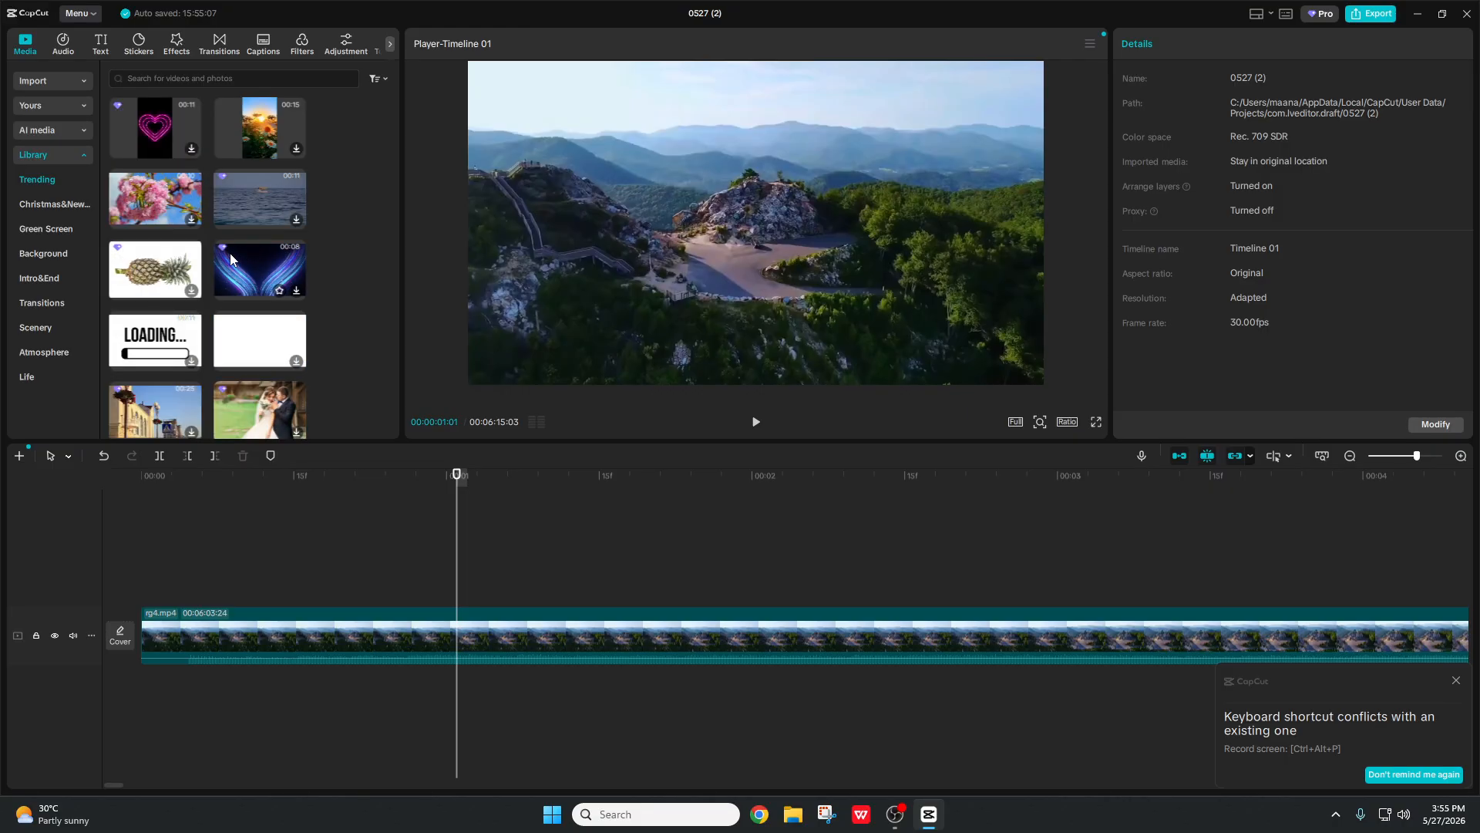
scroll(230, 253, up, 1)
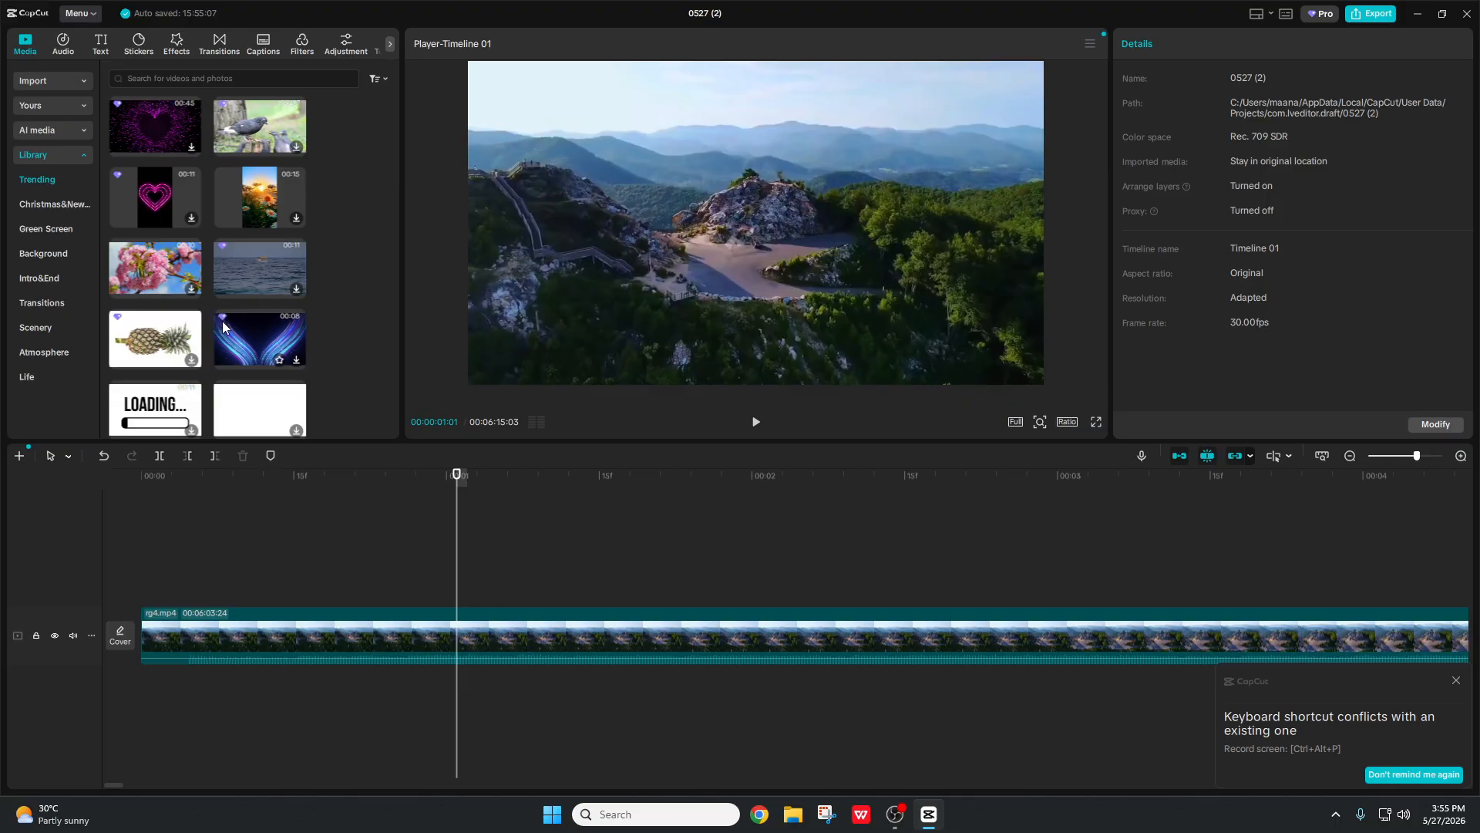
scroll(200, 293, up, 10)
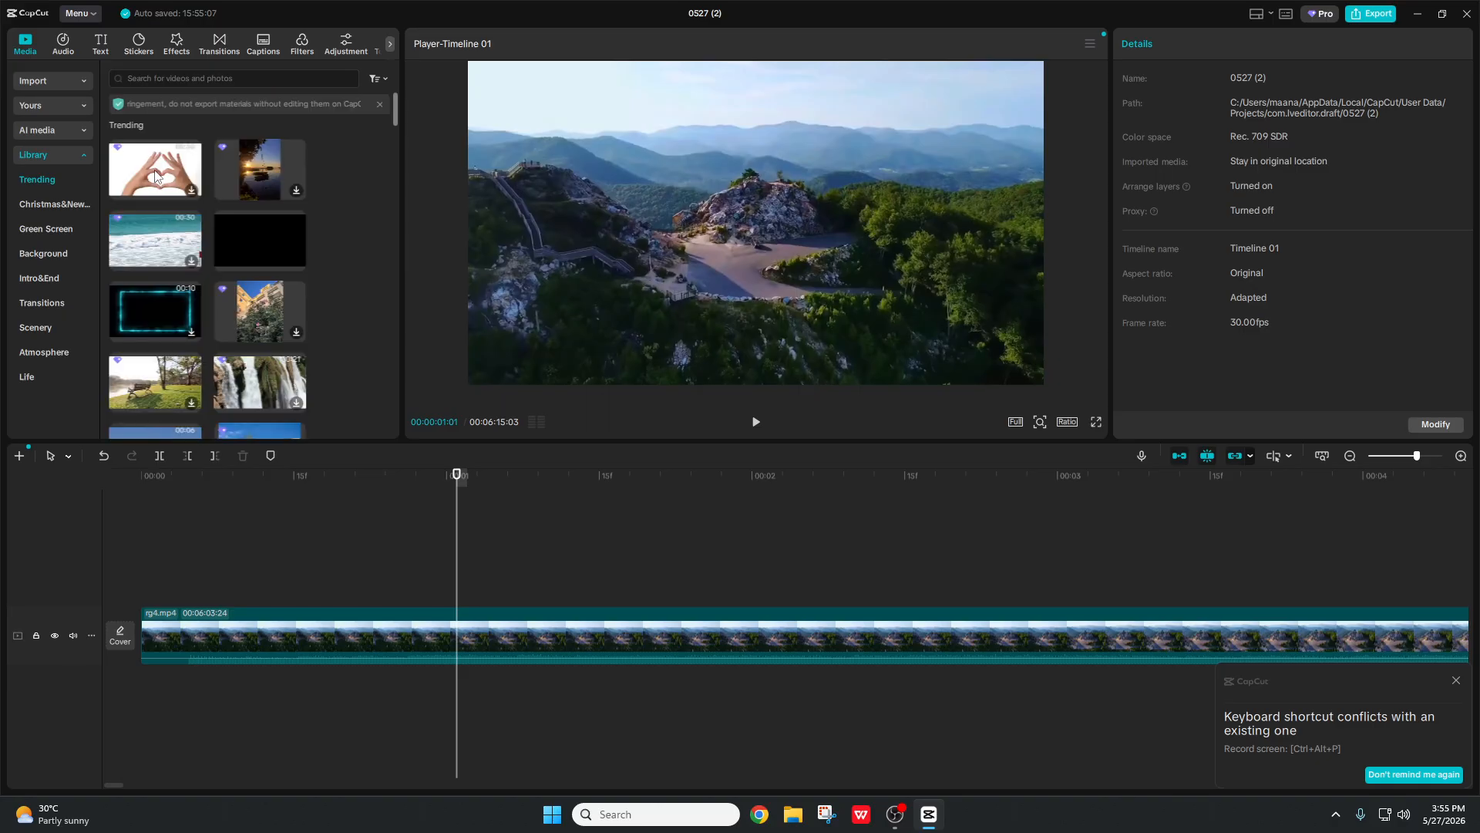
click(54, 49)
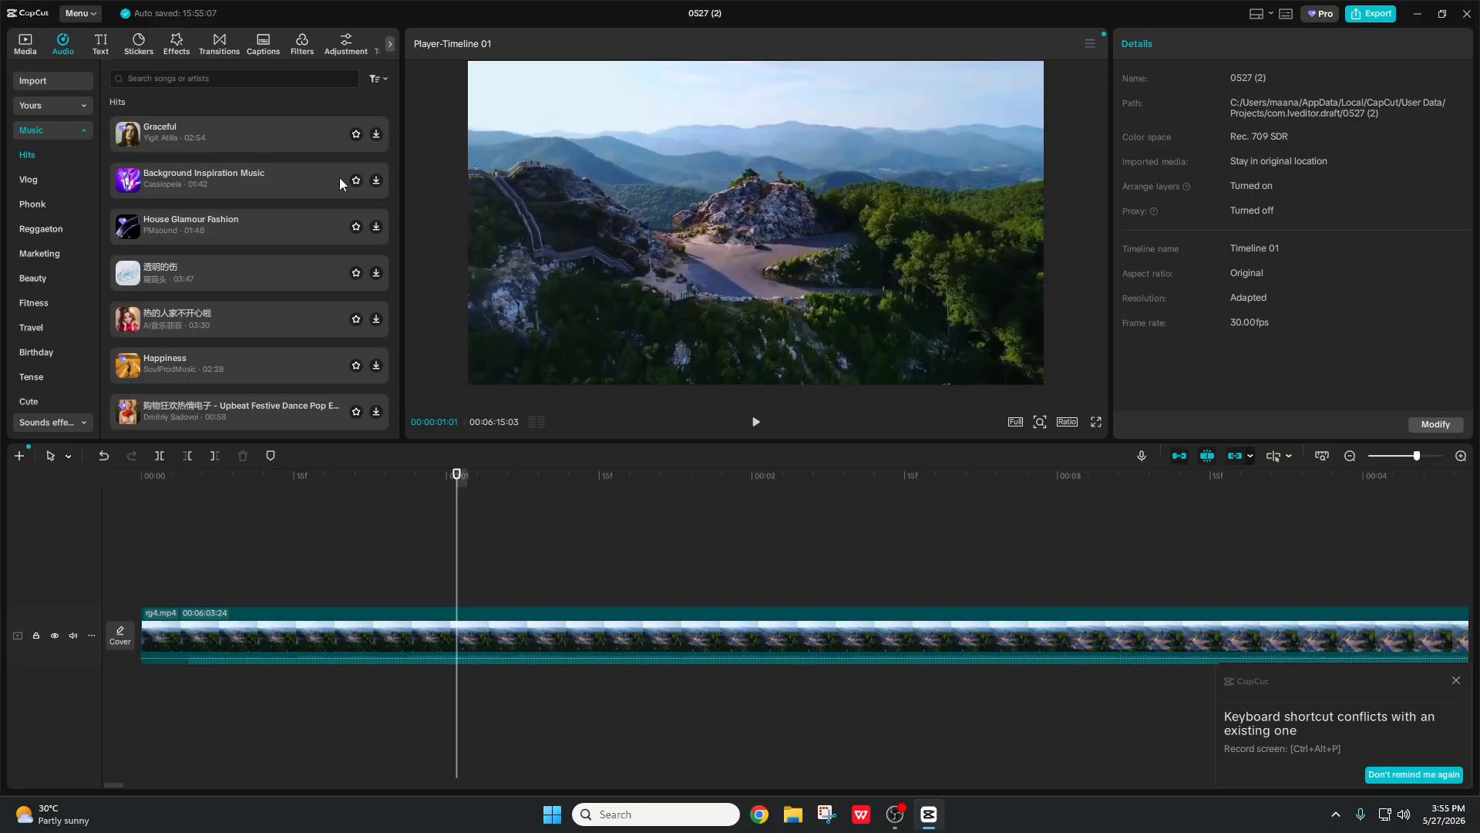
scroll(261, 142, down, 5)
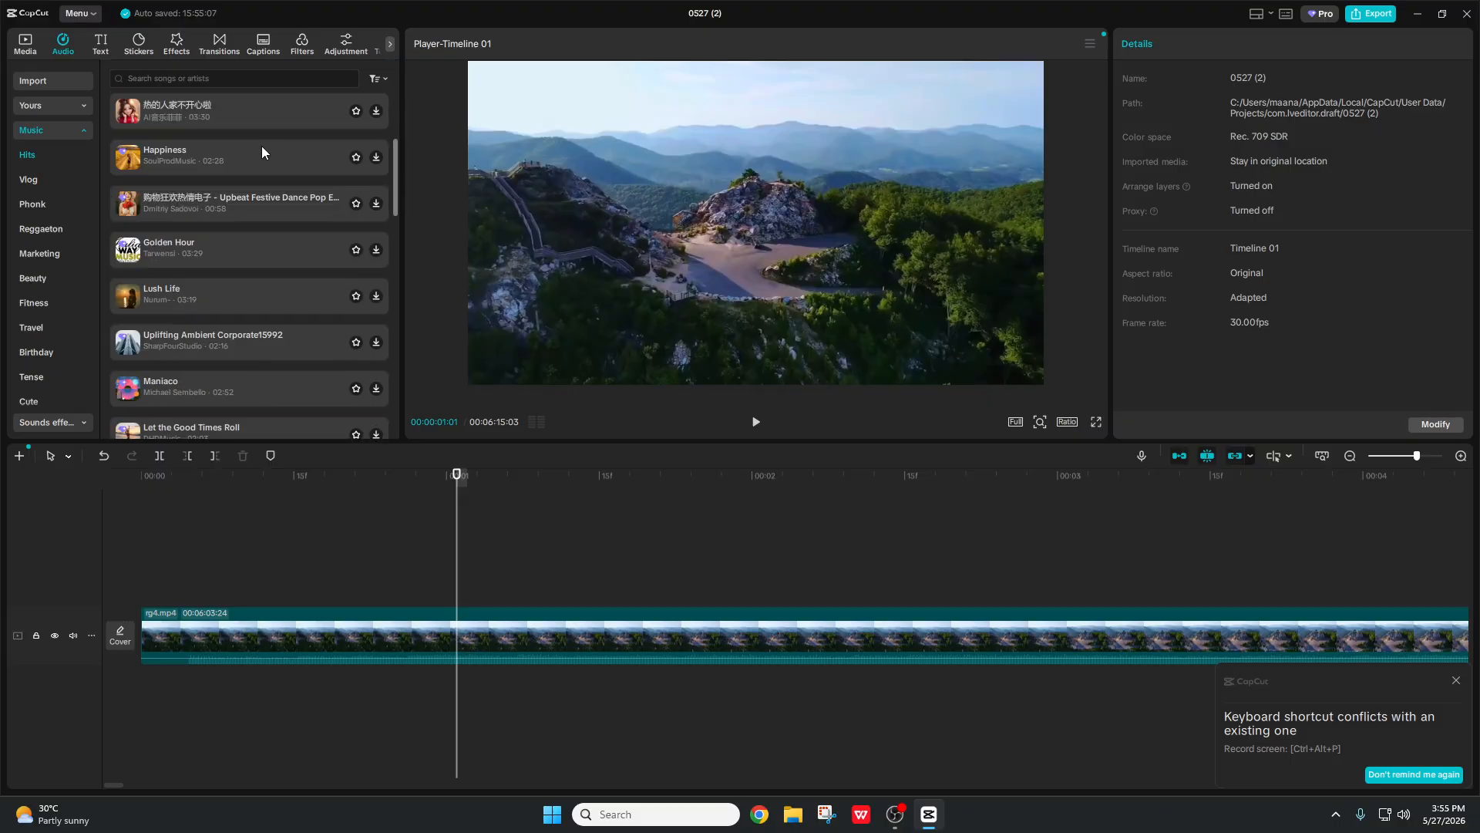
scroll(267, 257, down, 3)
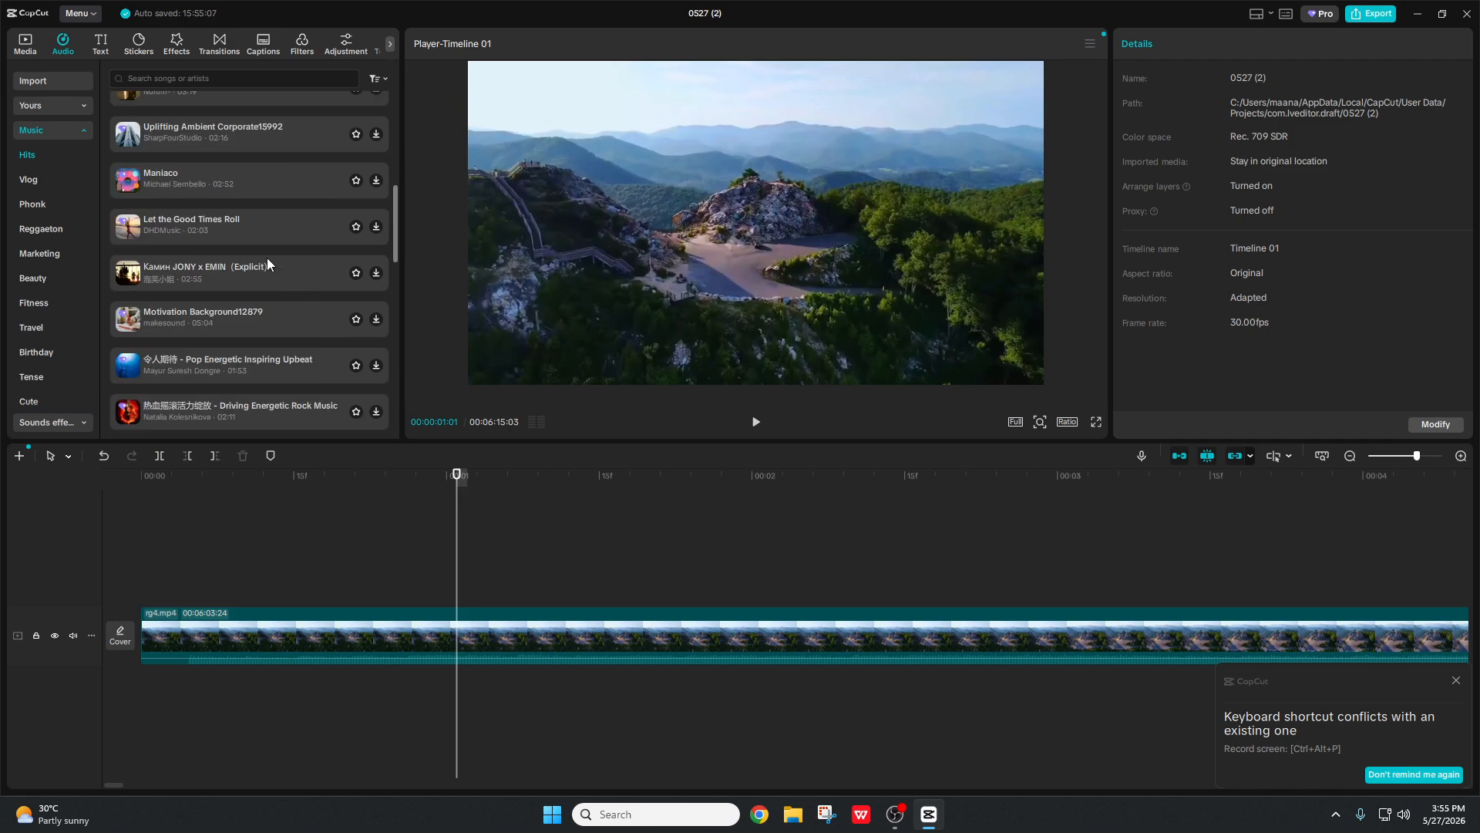
scroll(261, 258, down, 3)
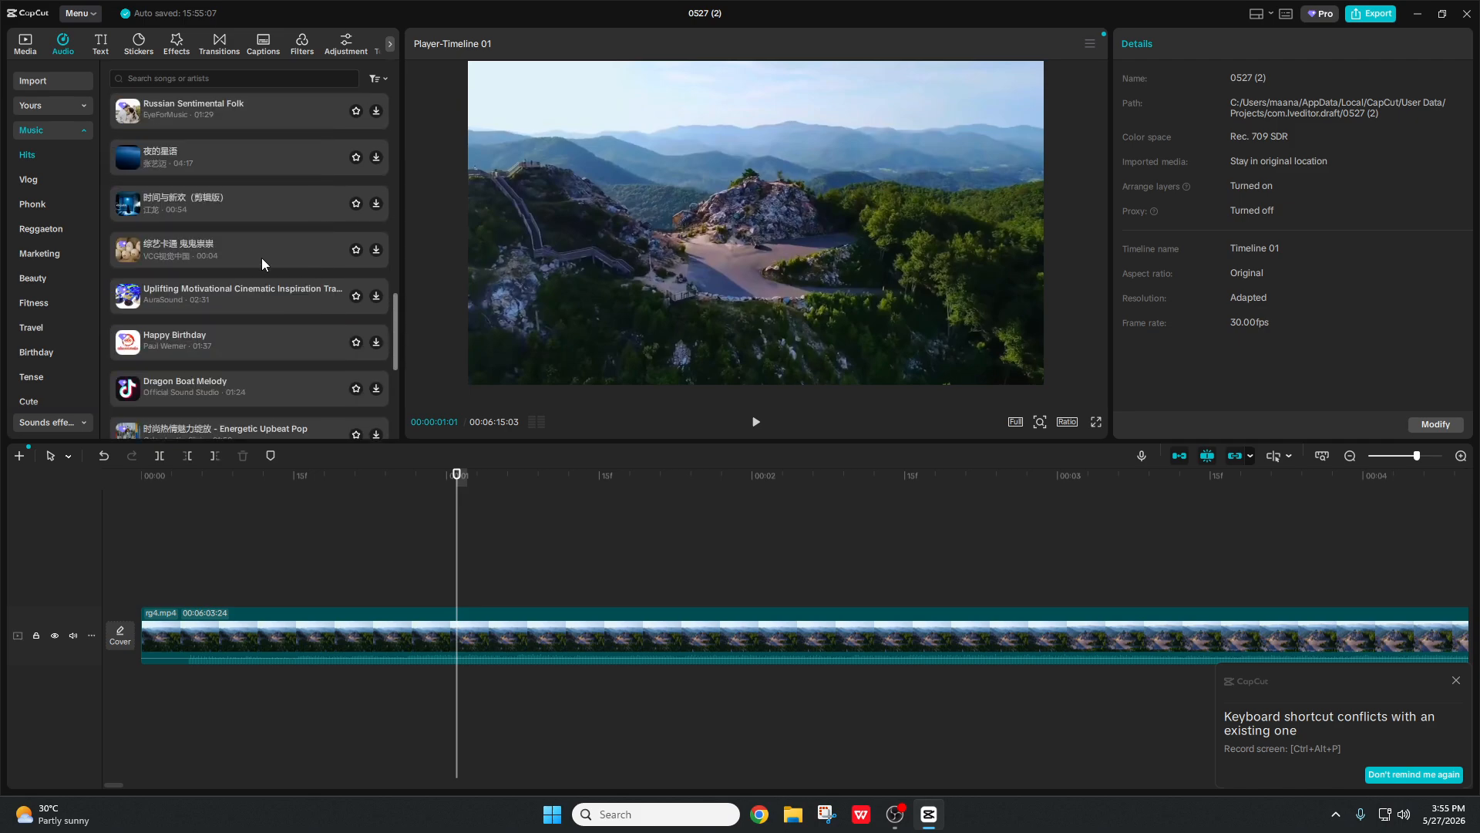
scroll(261, 258, up, 10)
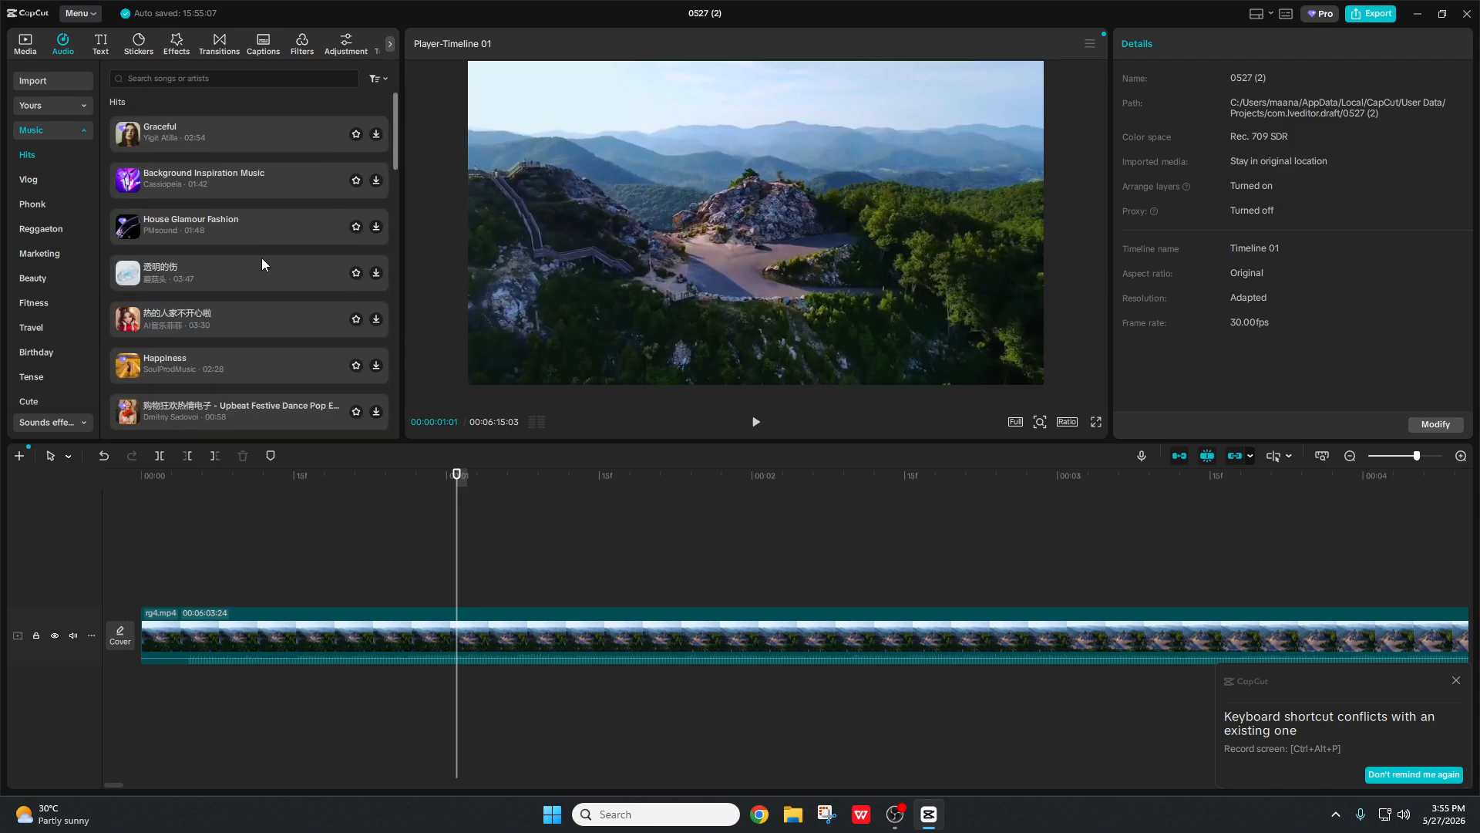
Step: Look through the Vlog, Phonk, Beauty and Hits music categories and the favorite music section
click(44, 181)
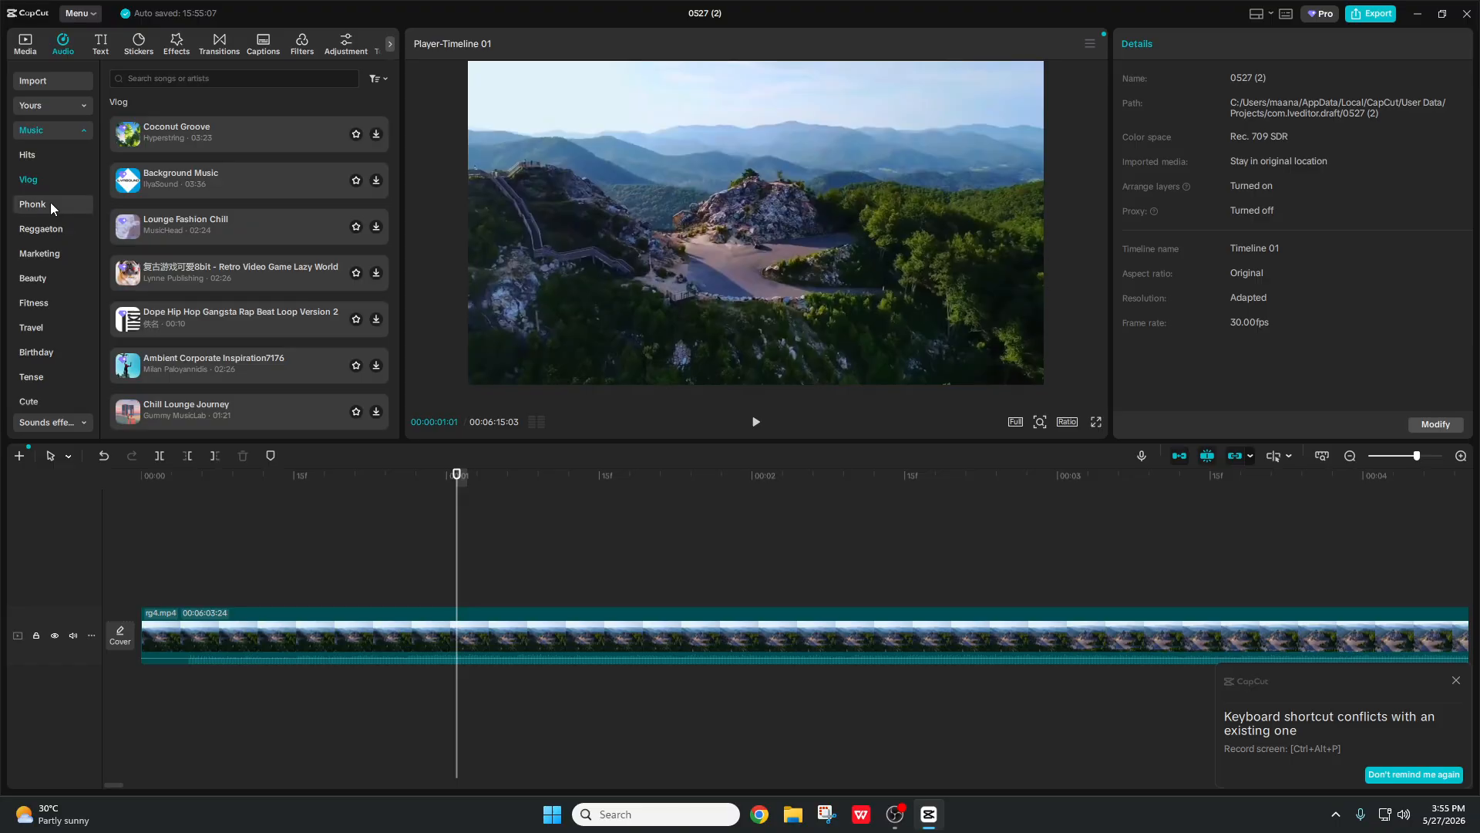
click(49, 202)
click(43, 275)
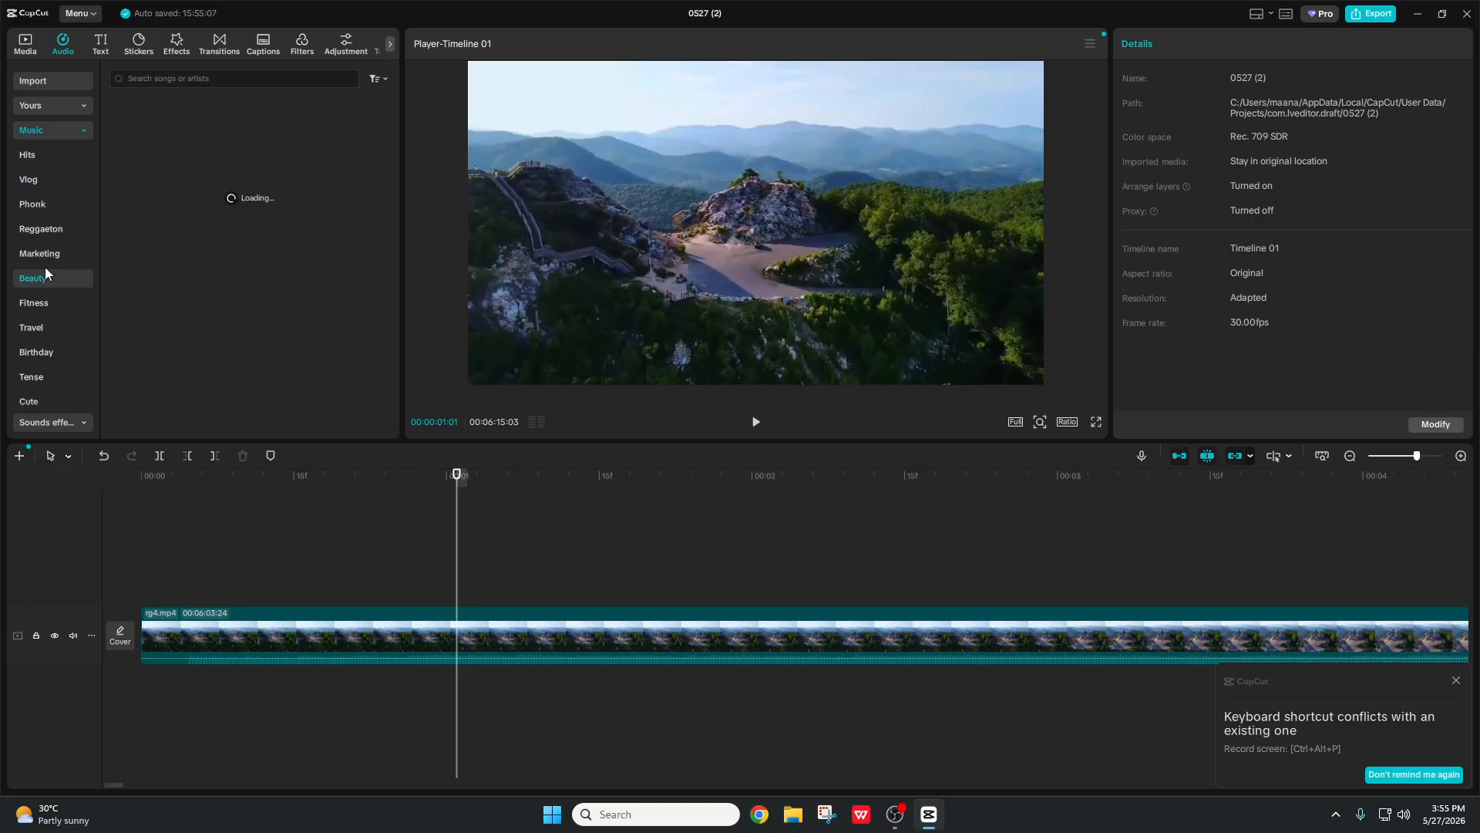
click(44, 155)
scroll(331, 247, down, 5)
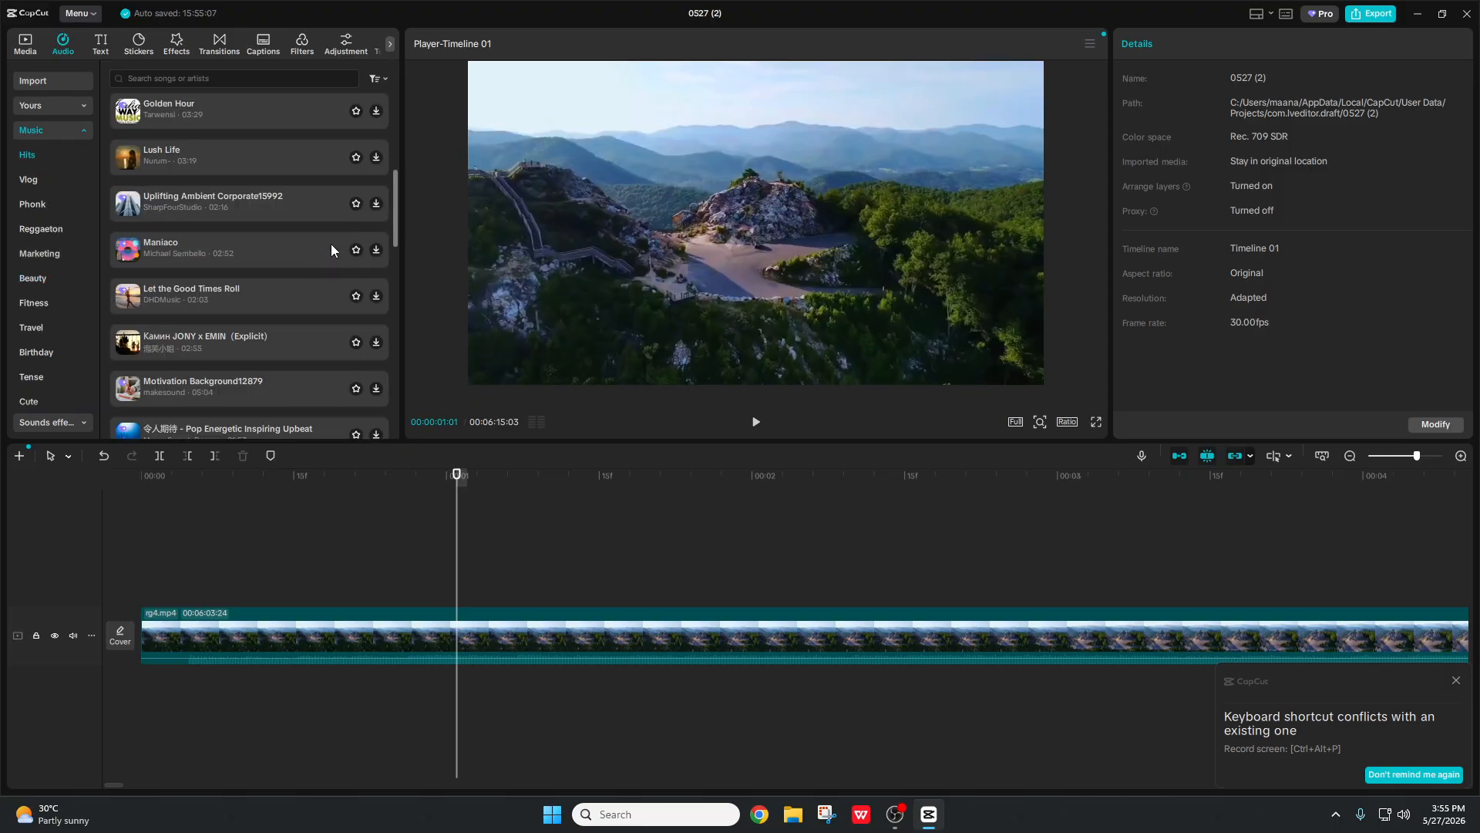
scroll(331, 243, up, 5)
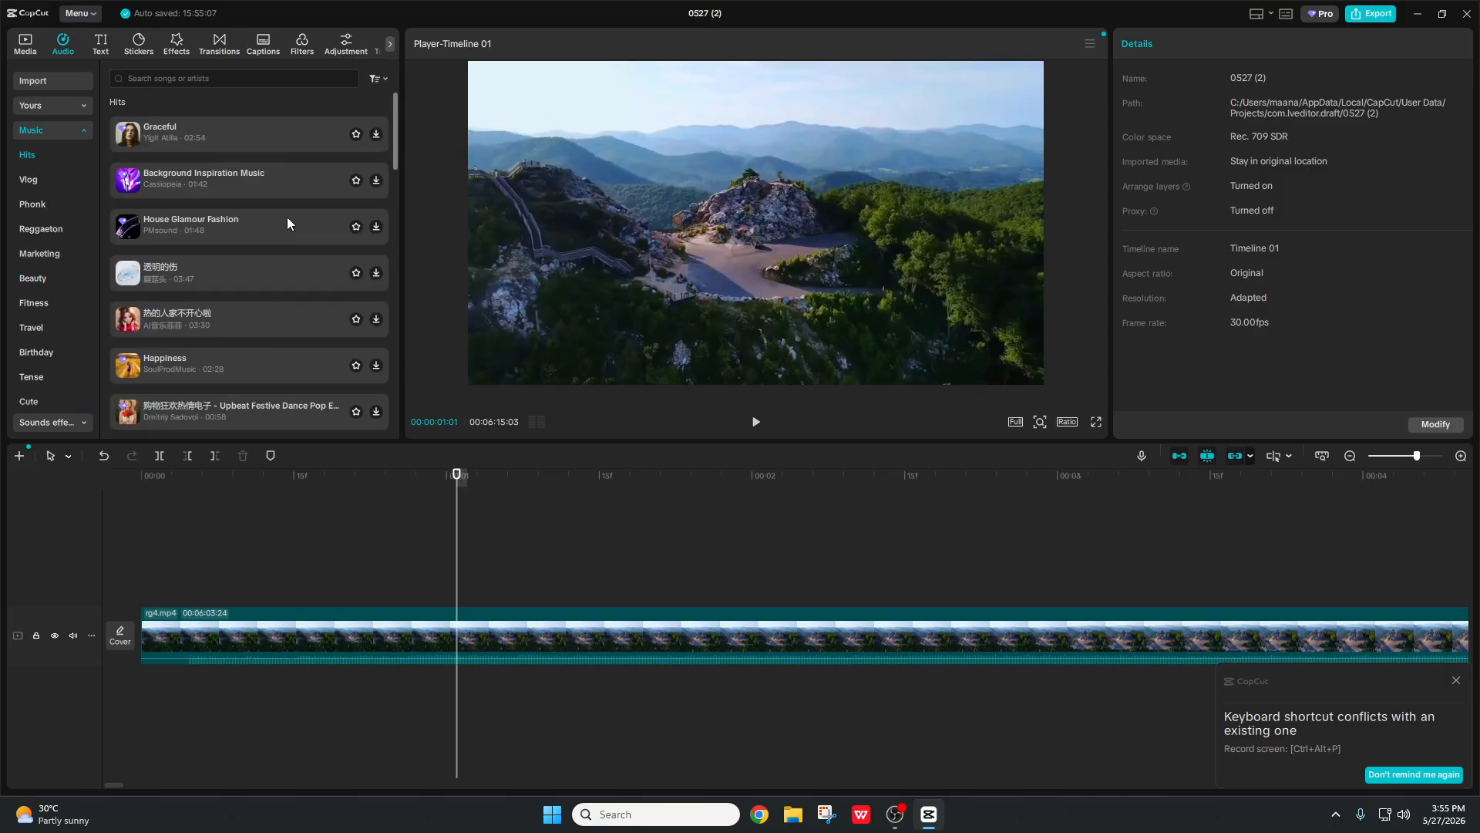
click(83, 106)
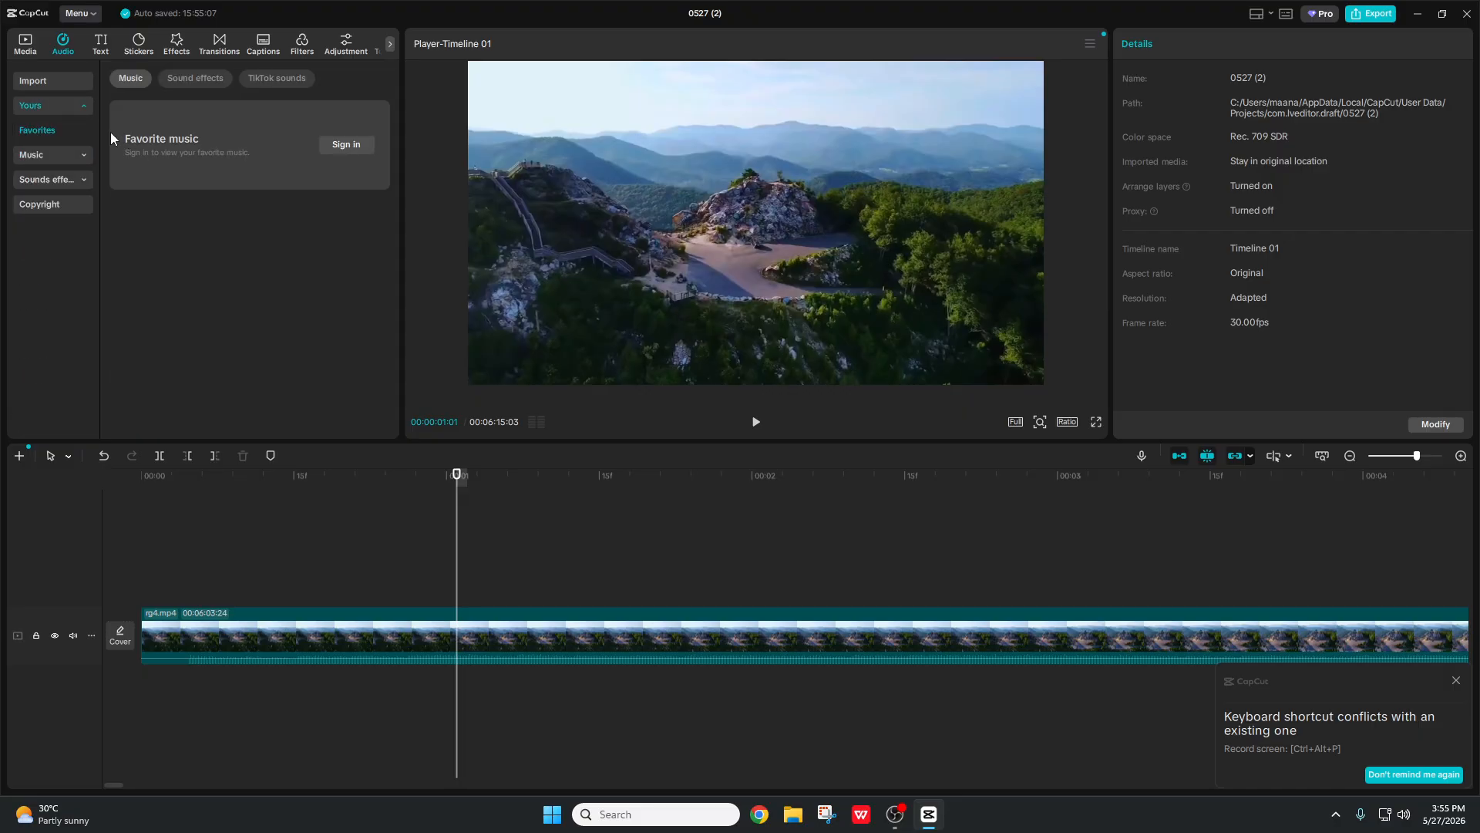
Step: Look through the audio import section, the trending sound effects and the copyright check
click(77, 106)
click(83, 82)
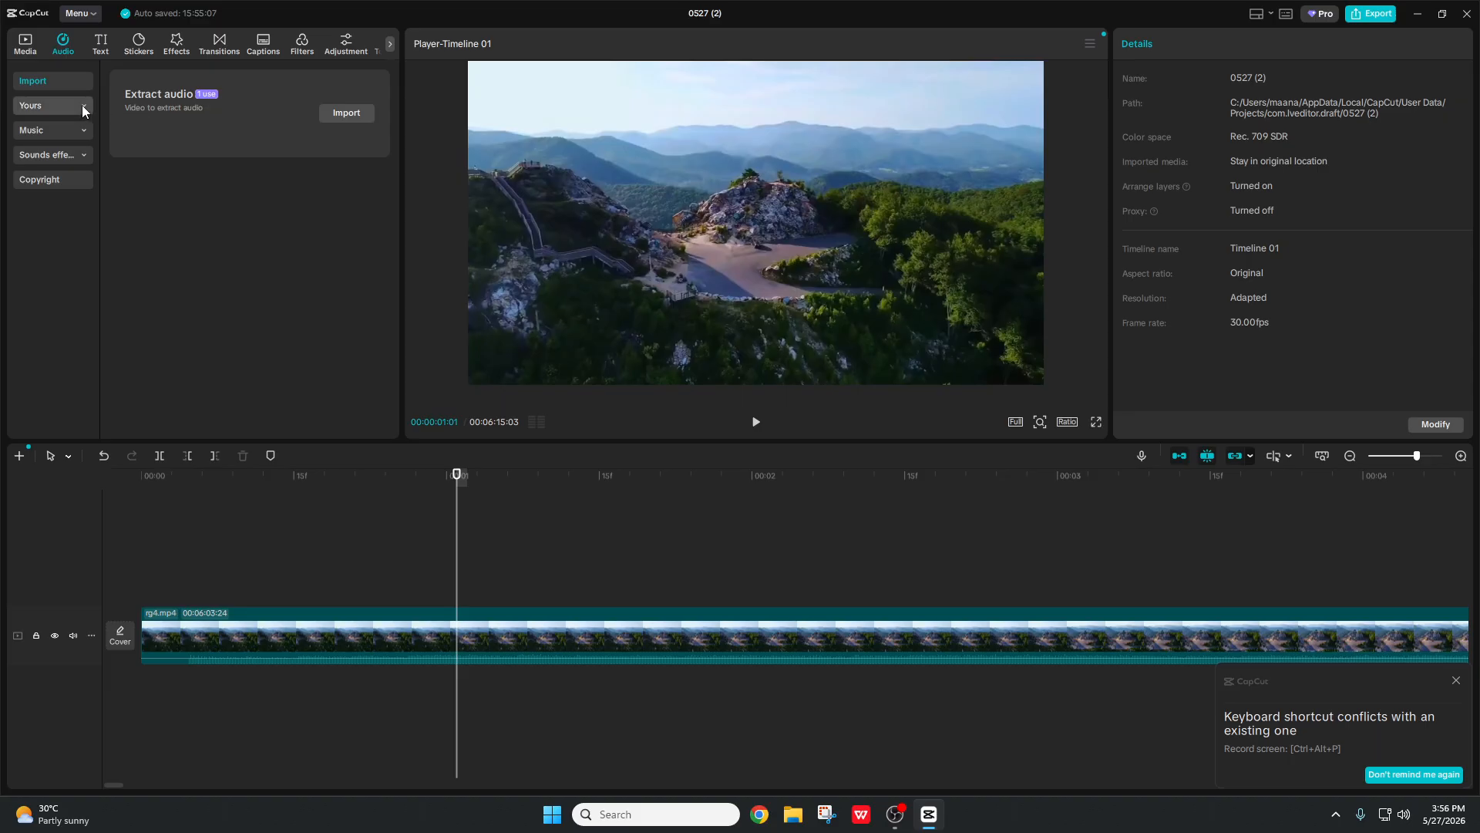
click(80, 154)
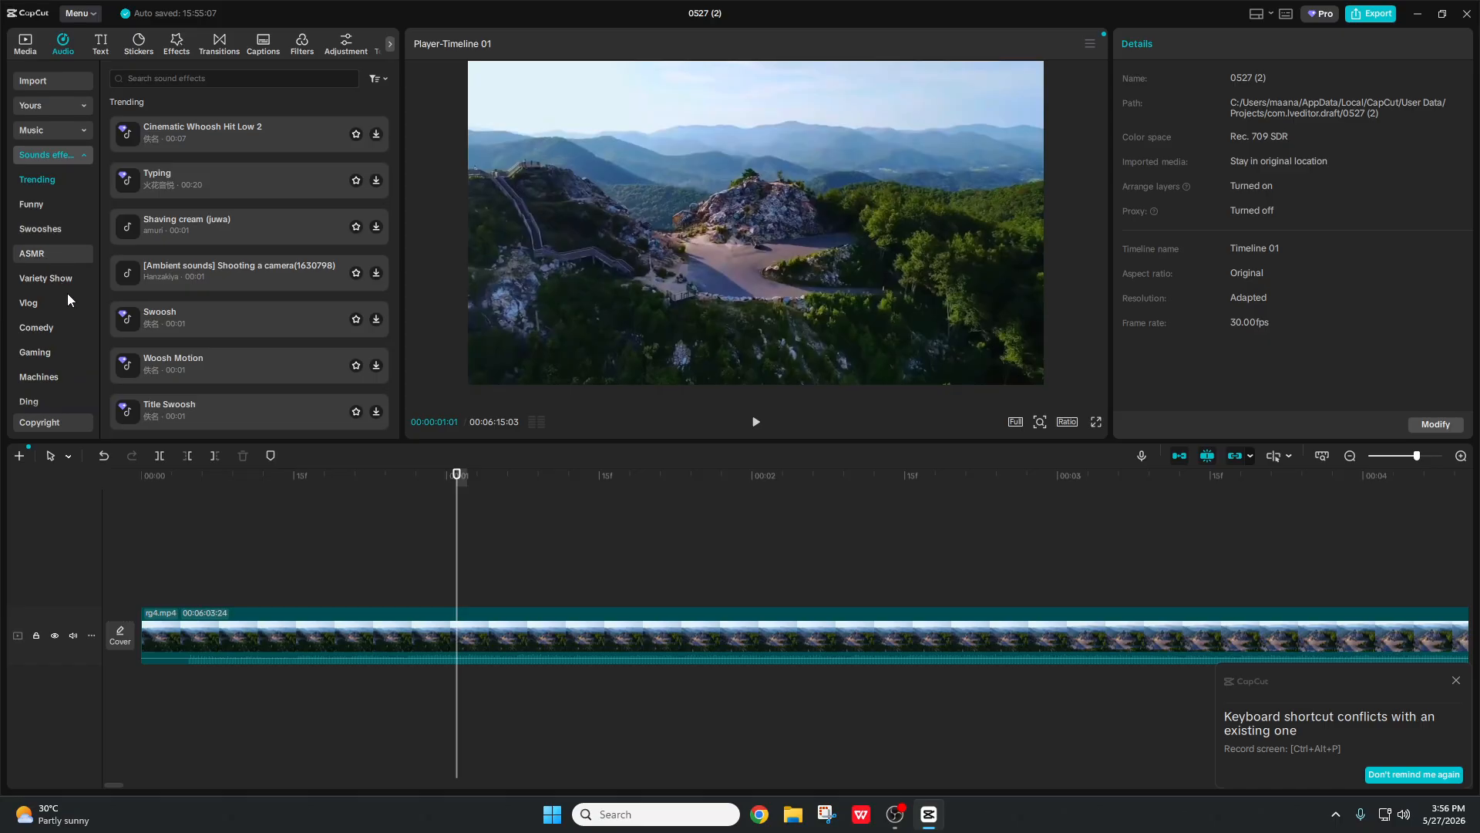
scroll(67, 293, down, 3)
click(60, 413)
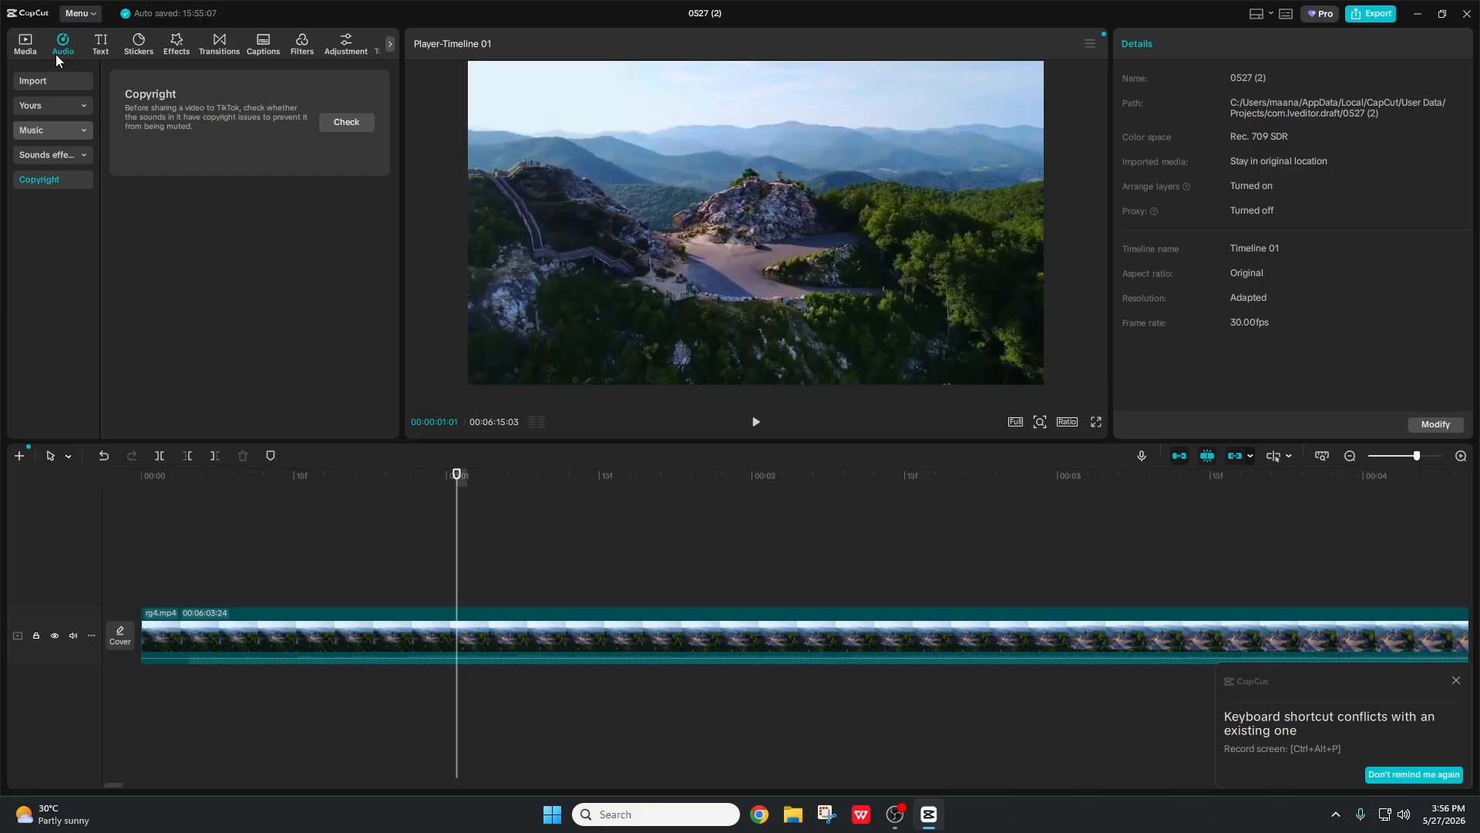
Step: Add a default text clip on a track above rg4.mp4 and move its start to 00:00:00:13
click(106, 57)
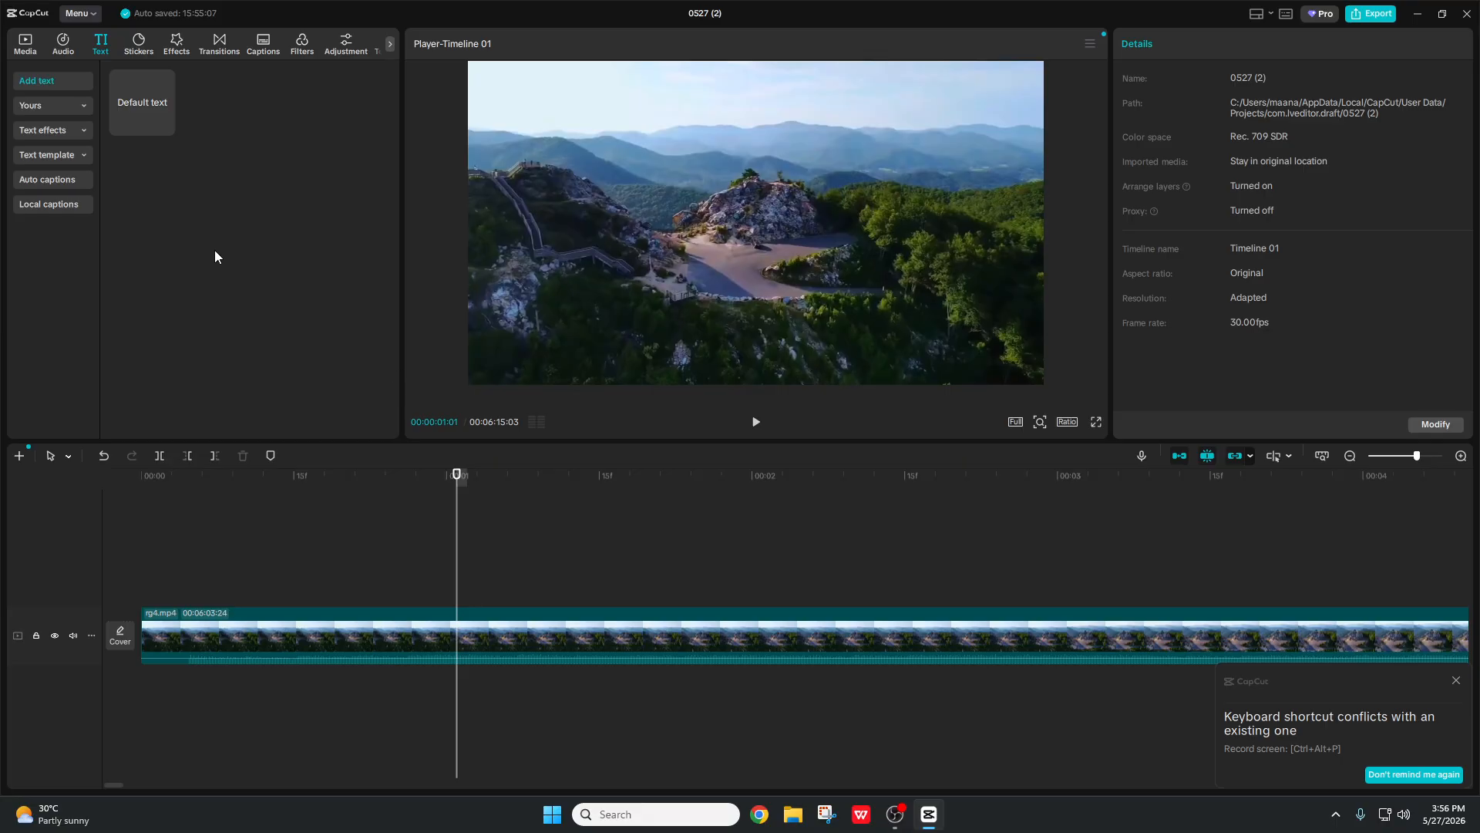
mouse_move(122, 131)
mouse_move(159, 115)
mouse_down()
mouse_move(188, 142)
mouse_move(236, 568)
mouse_move(203, 577)
mouse_move(127, 58)
mouse_move(163, 127)
mouse_up()
click(164, 126)
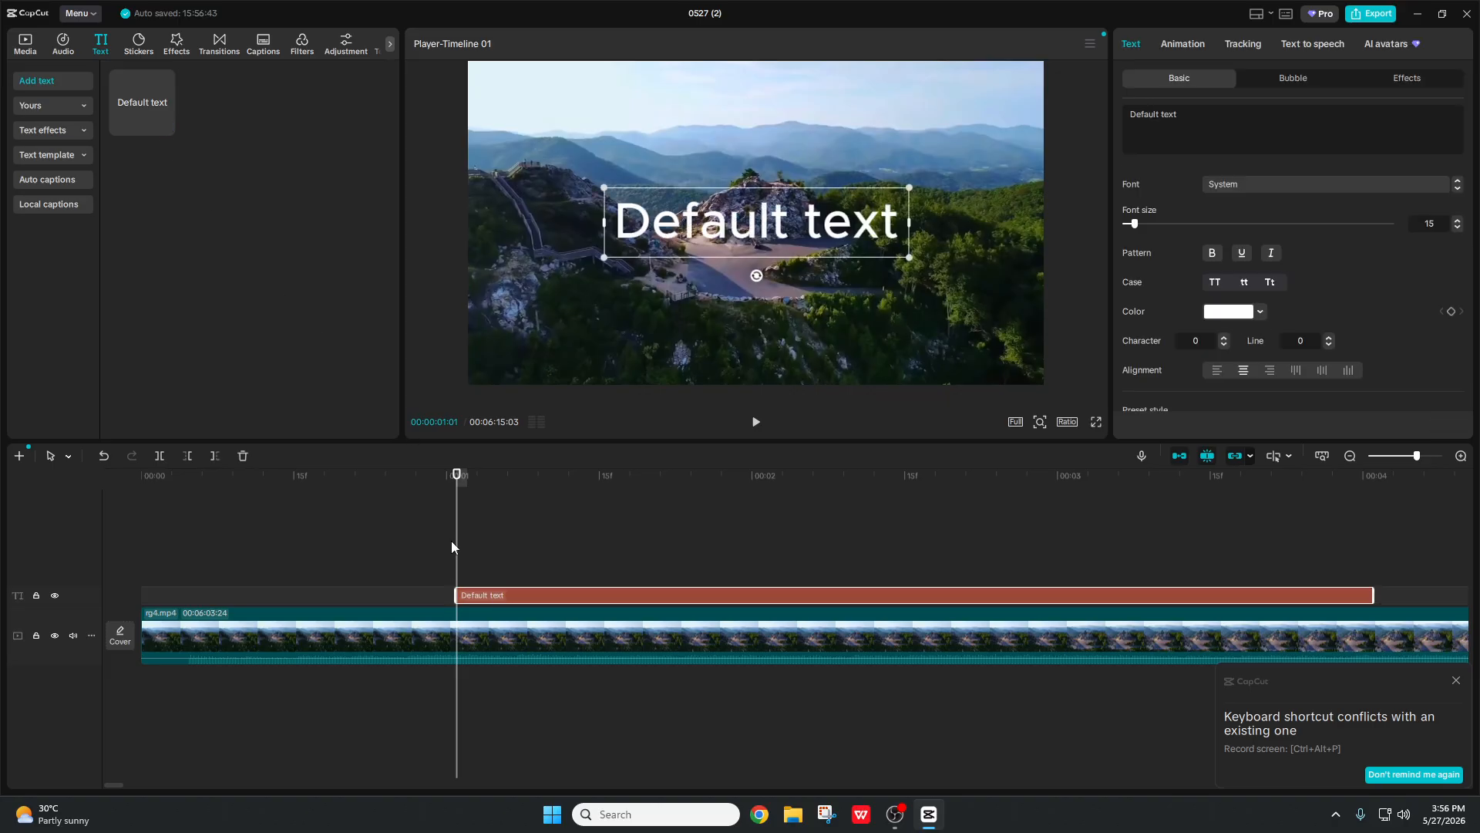
drag(454, 530, 274, 539)
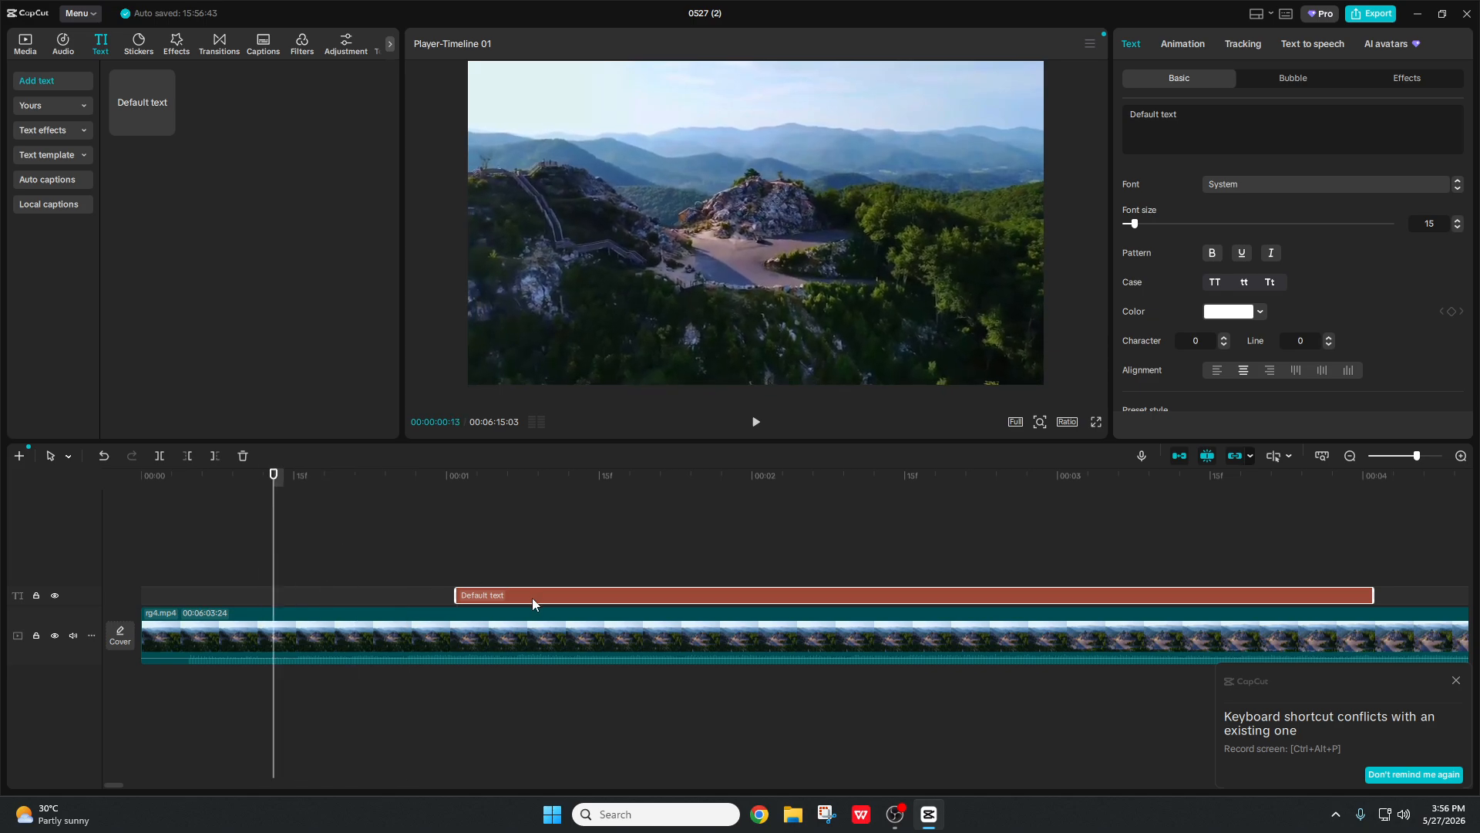
drag(532, 596, 350, 596)
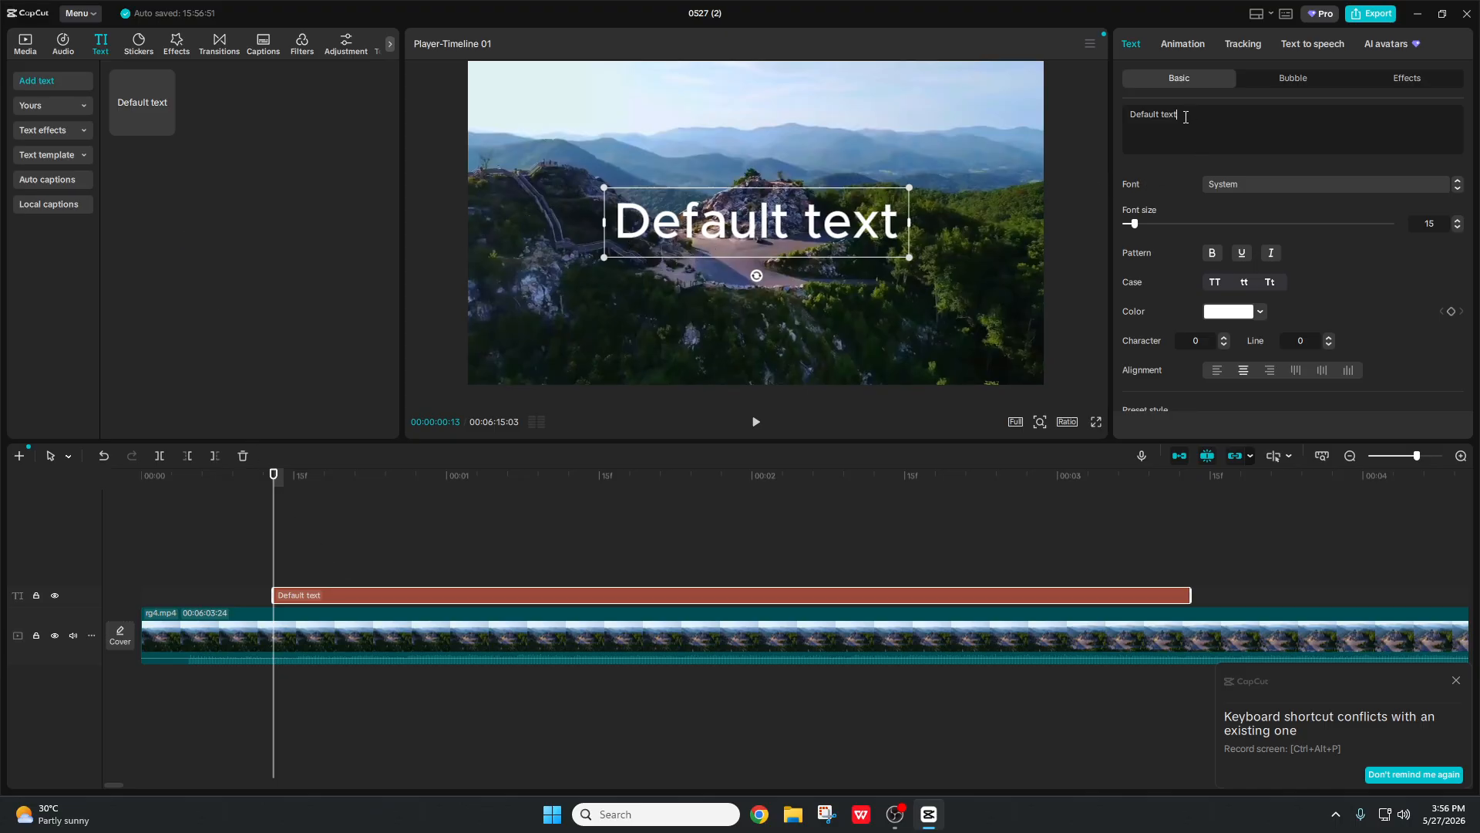
Step: Replace the text clip's wording with "Capcut Video"
mouse_move(1191, 118)
mouse_down()
mouse_move(1128, 121)
mouse_move(1174, 122)
mouse_up()
key(BackSpace)
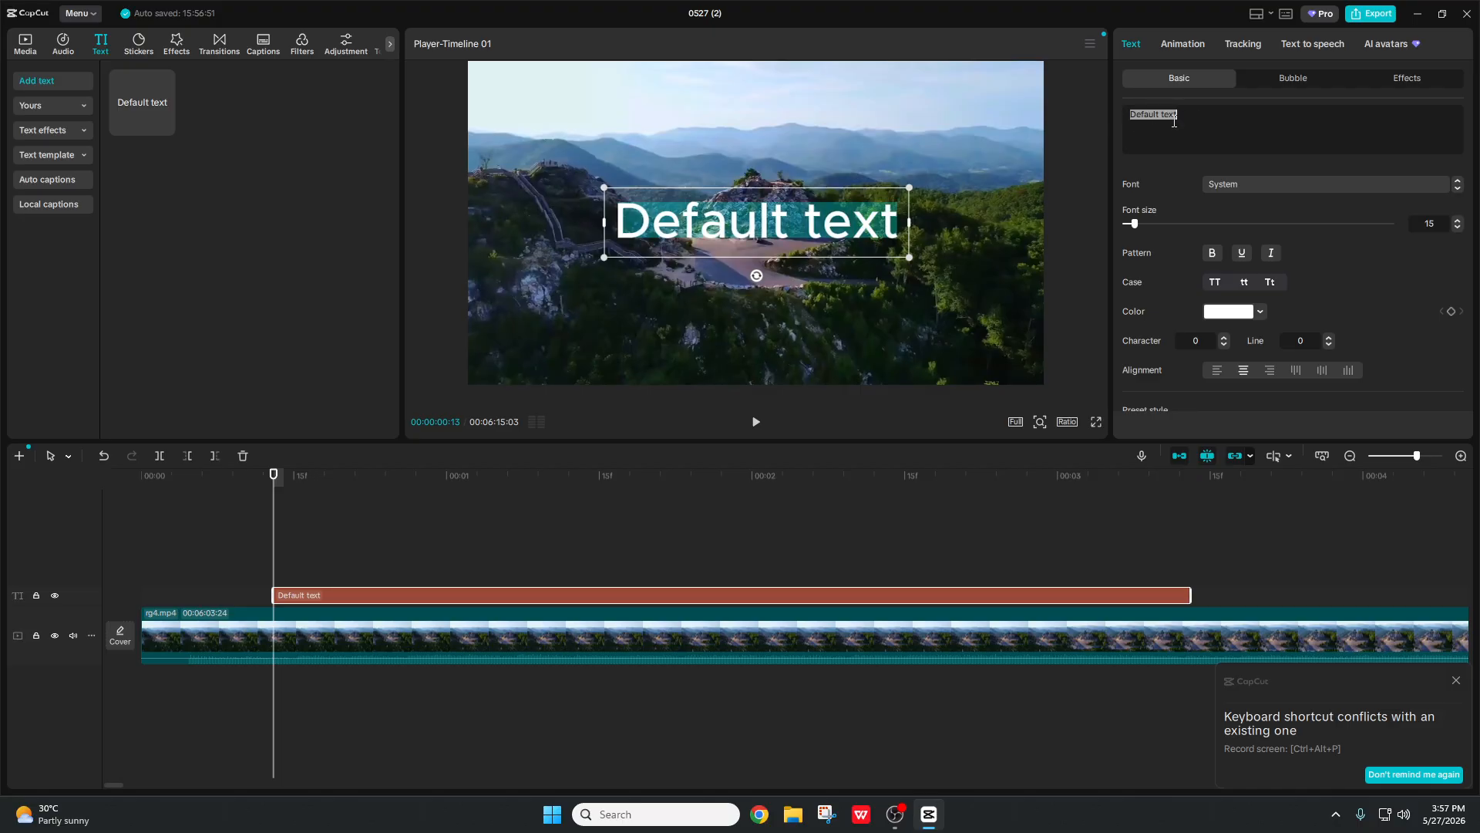
key(BackSpace)
text(Cap)
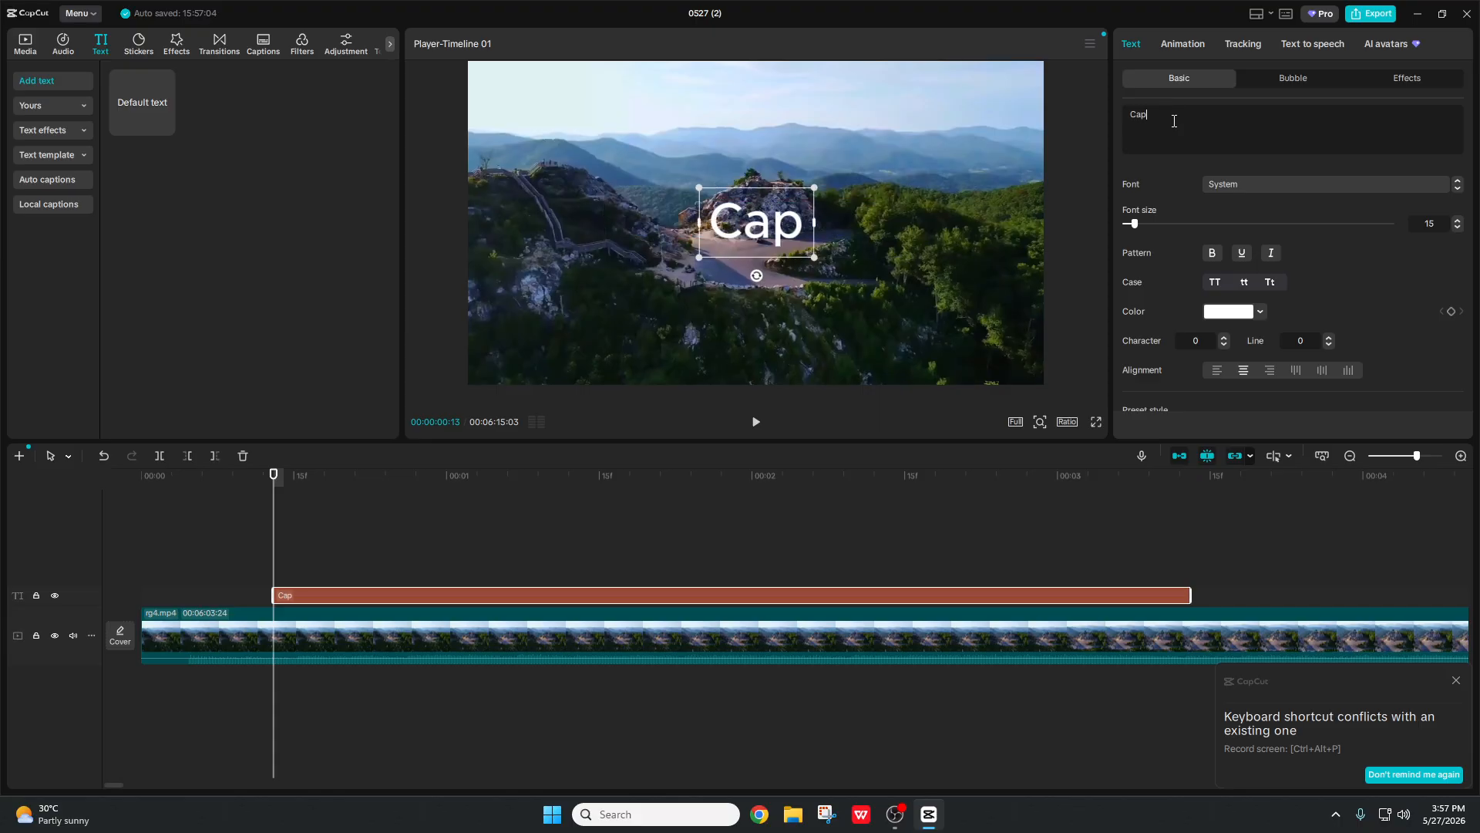
text(cut )
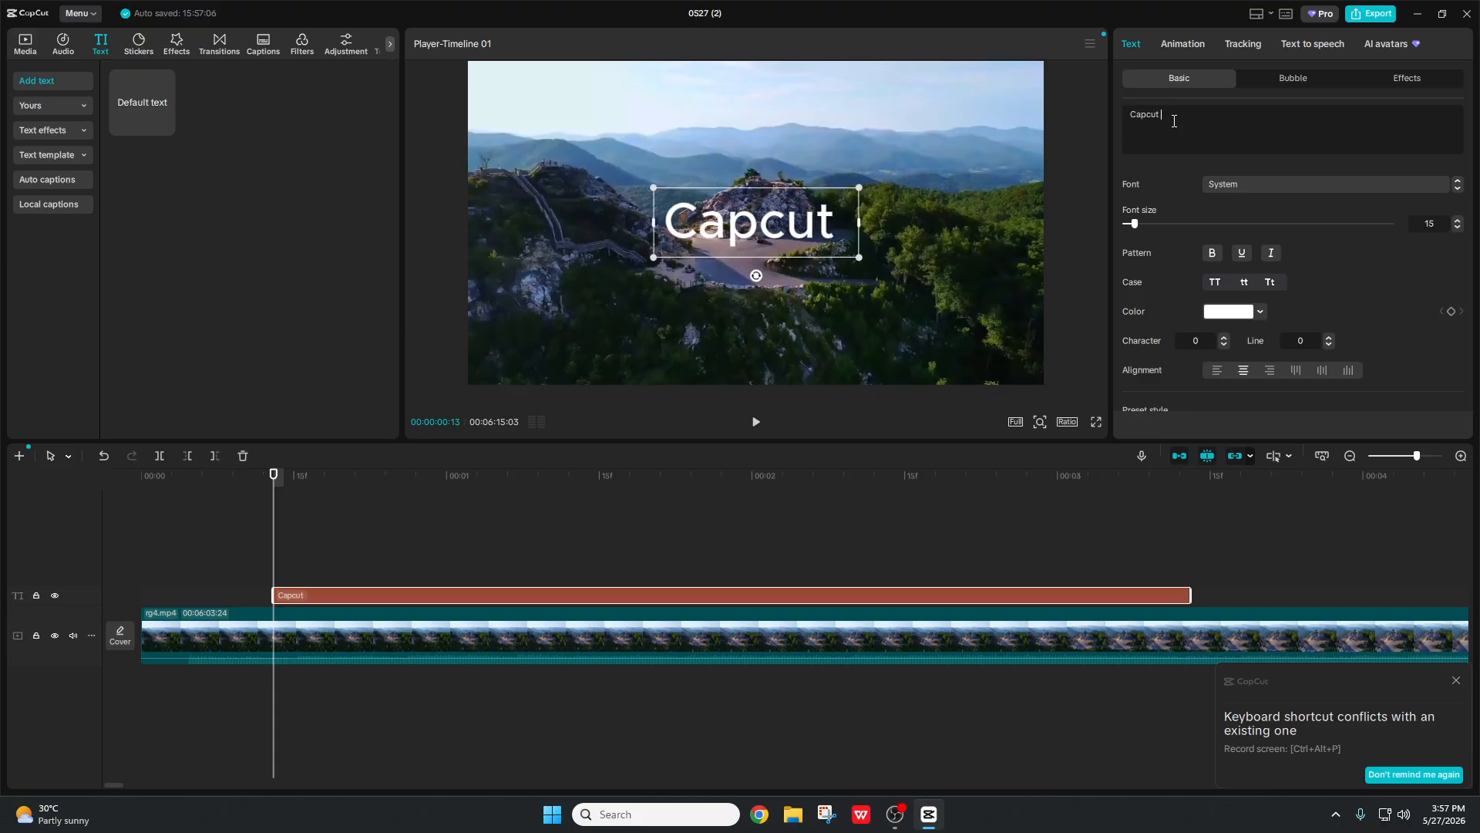
text(Video)
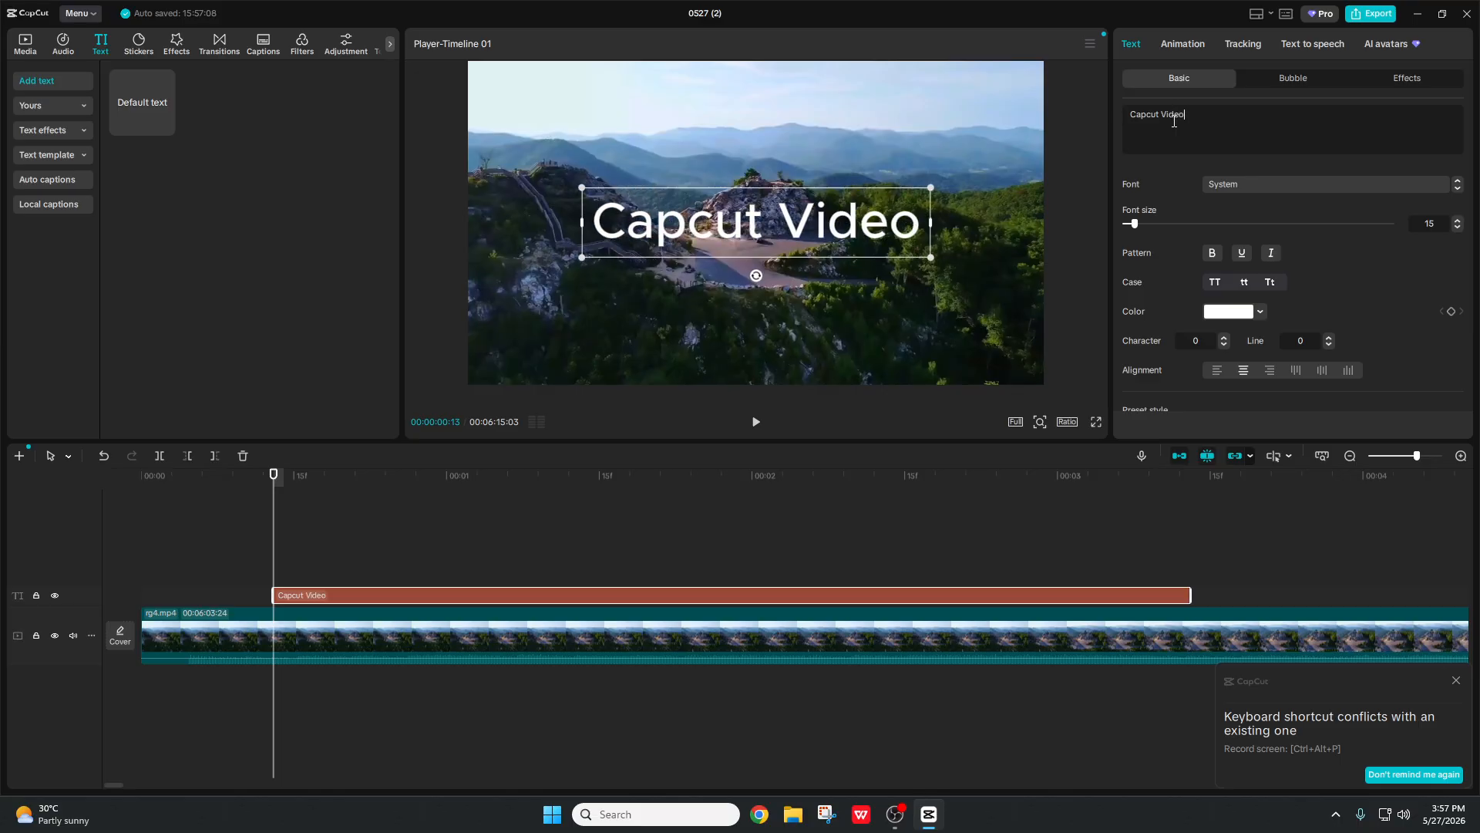
Step: Play the timeline from just before the Capcut Video title to preview it over the footage, then reselect the title clip
click(230, 503)
key(space)
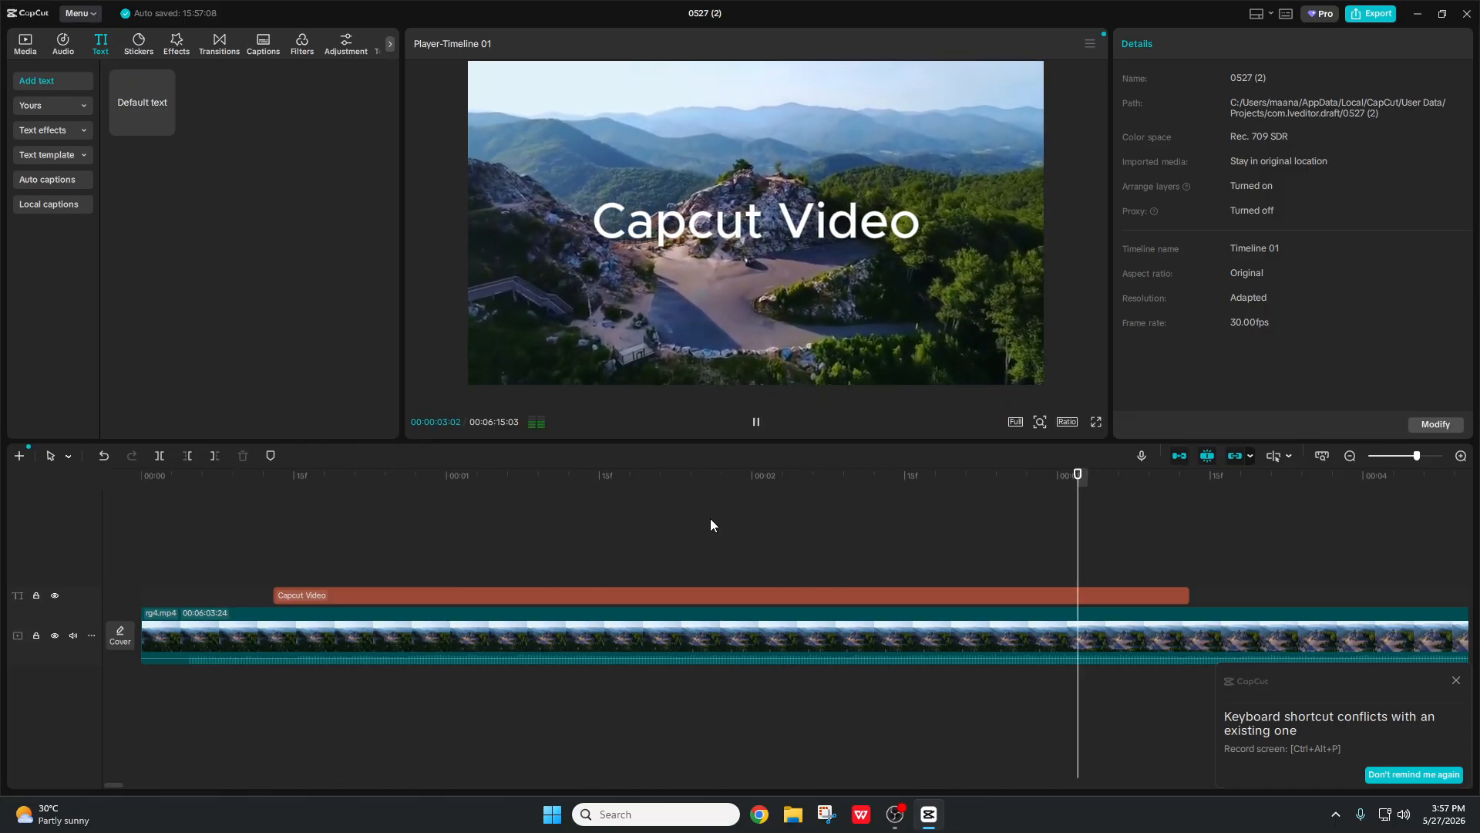
click(367, 585)
click(327, 591)
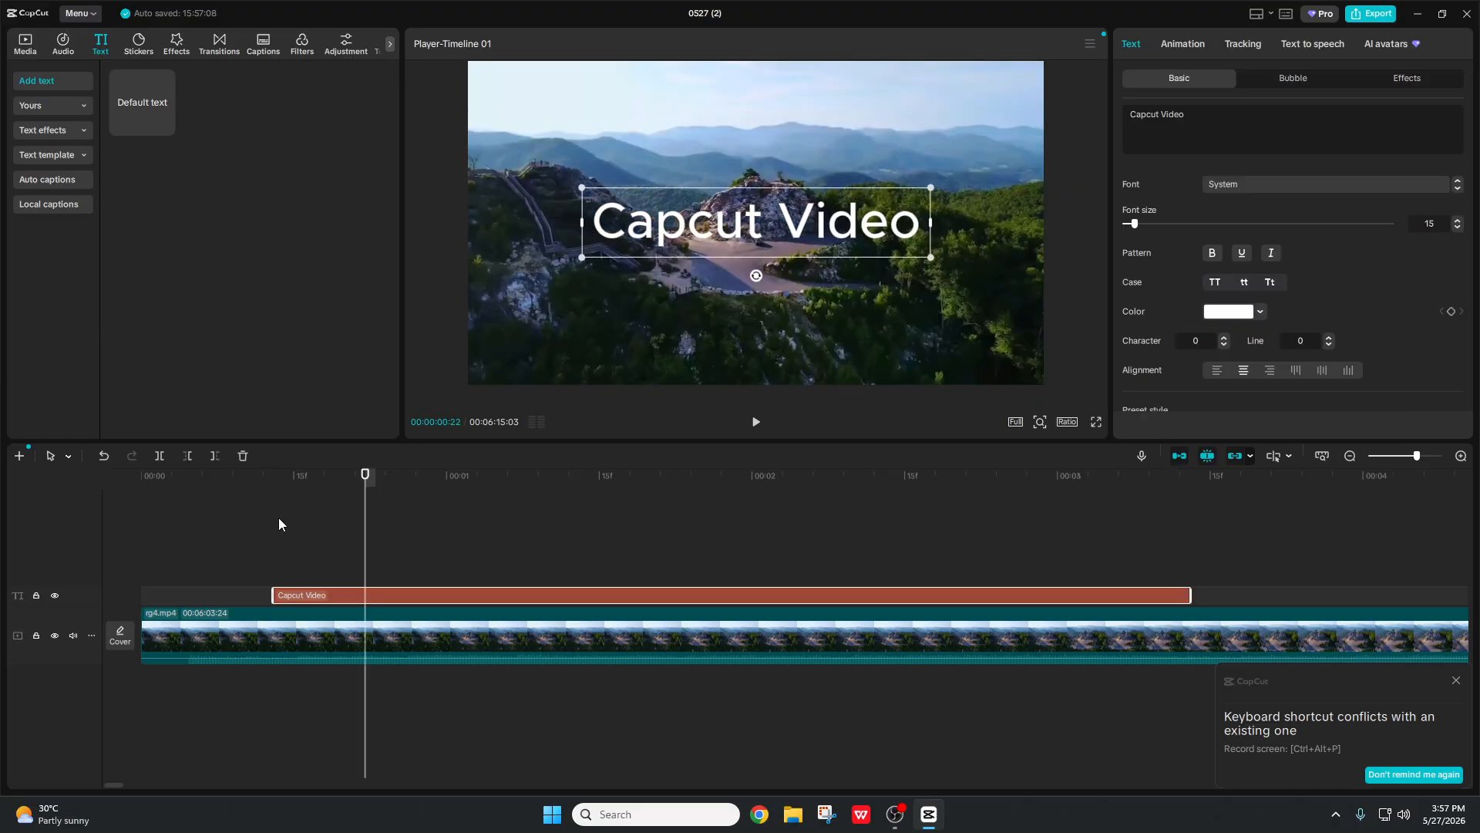
click(279, 524)
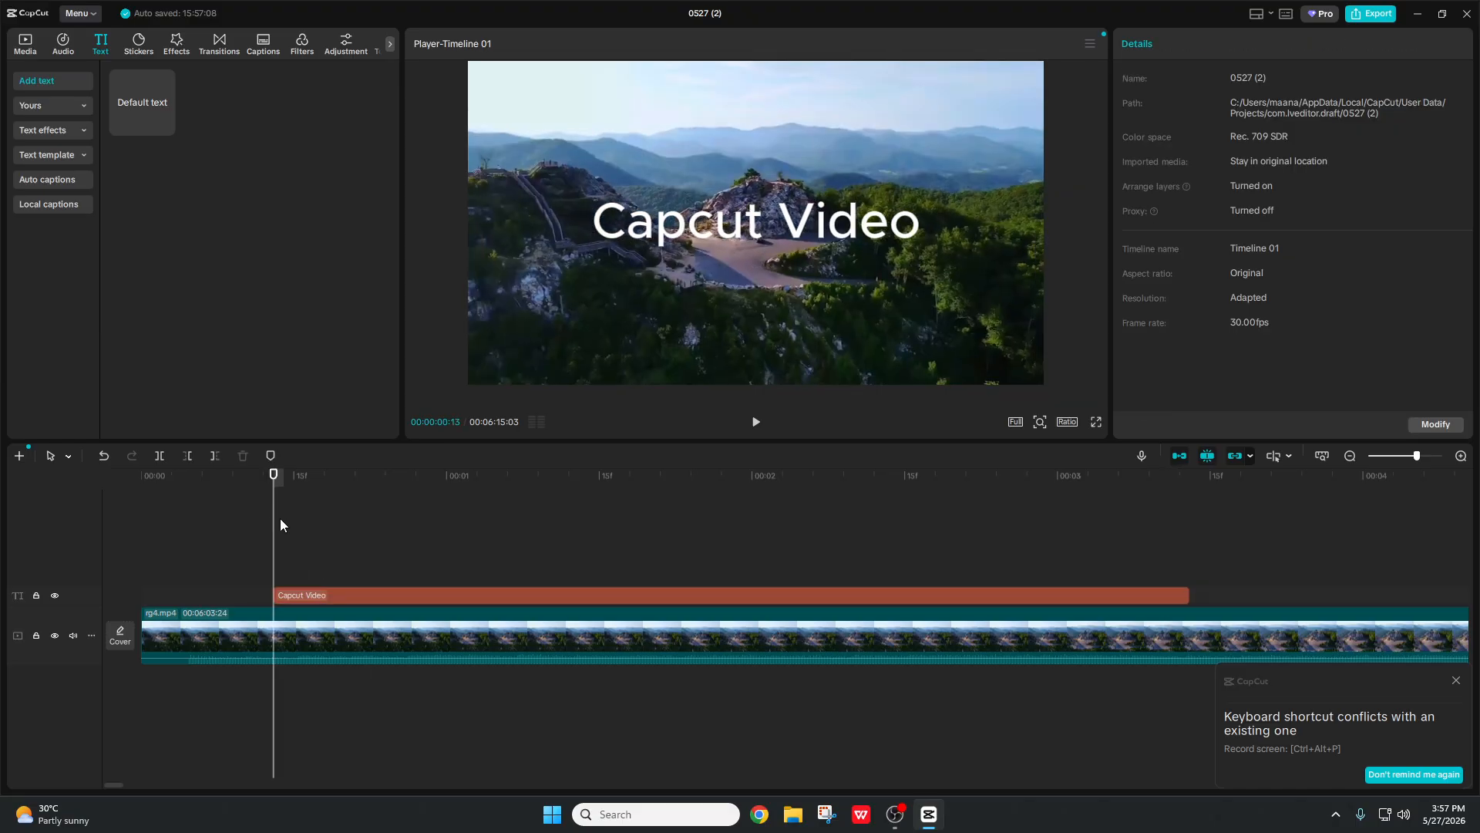
click(309, 596)
Step: Look through the favorite and trending text effects and preview the black lettering effect on a pink brushed background
click(84, 106)
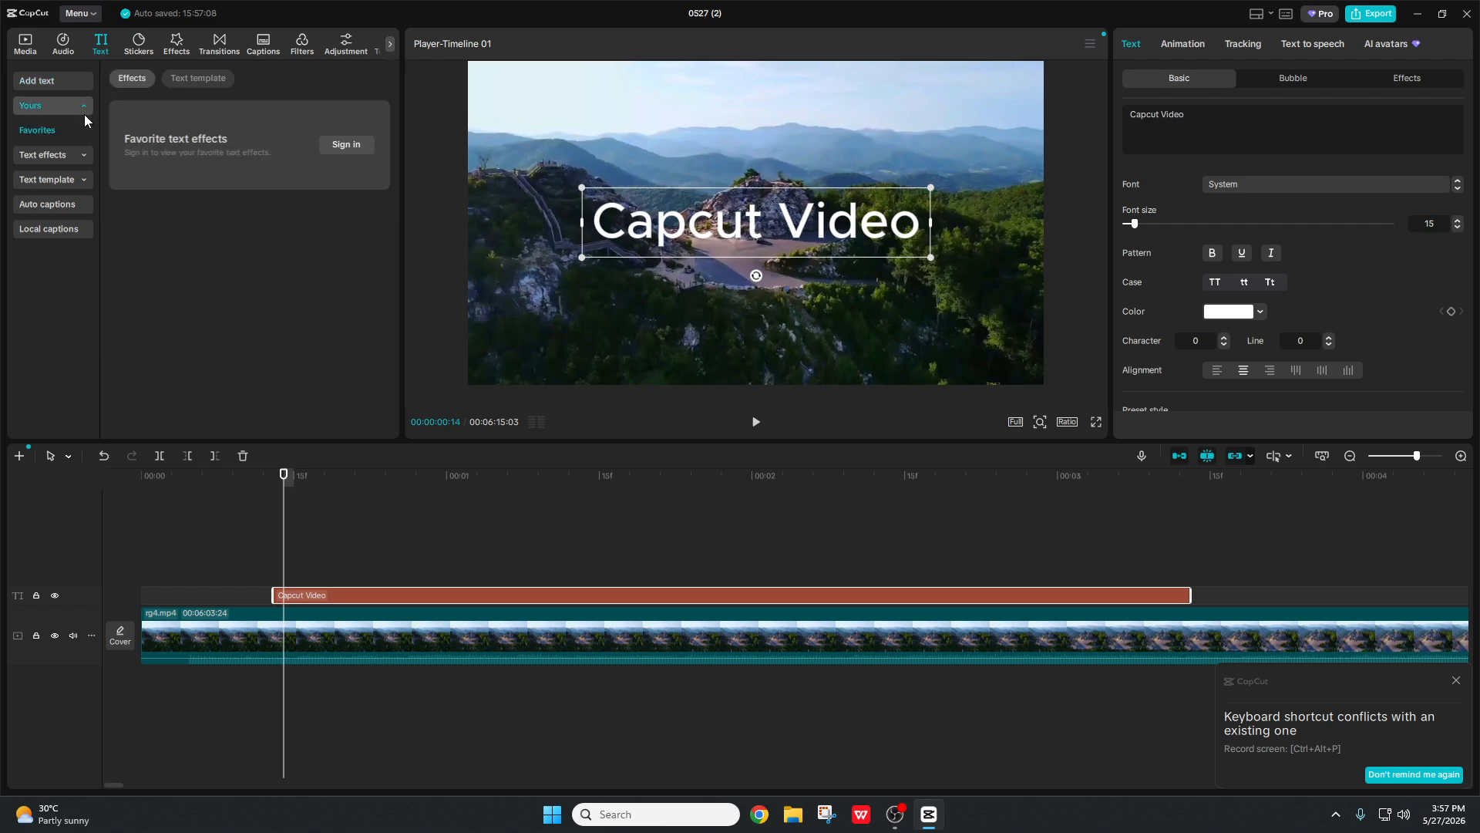
click(80, 154)
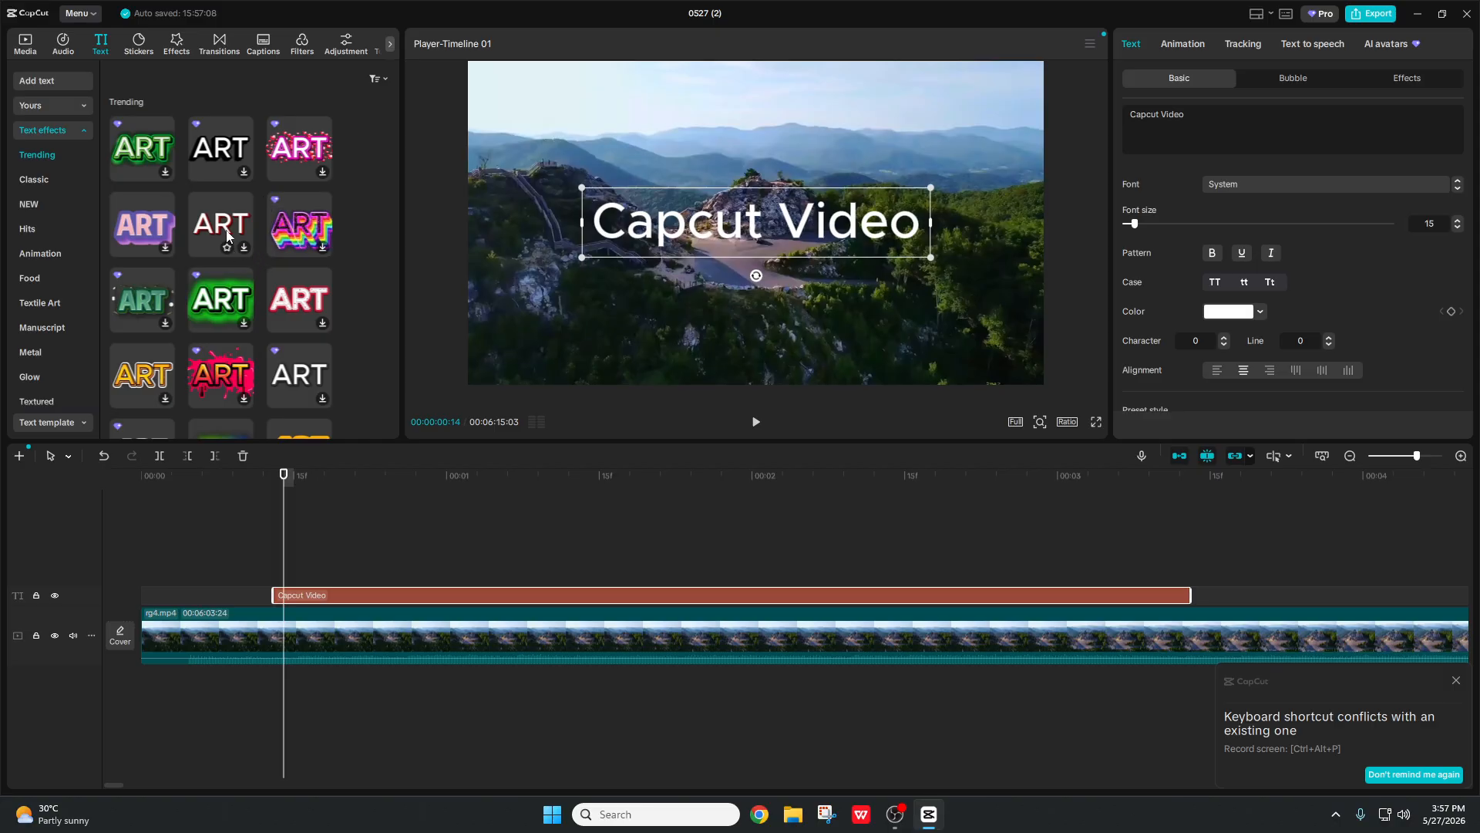
scroll(222, 255, down, 2)
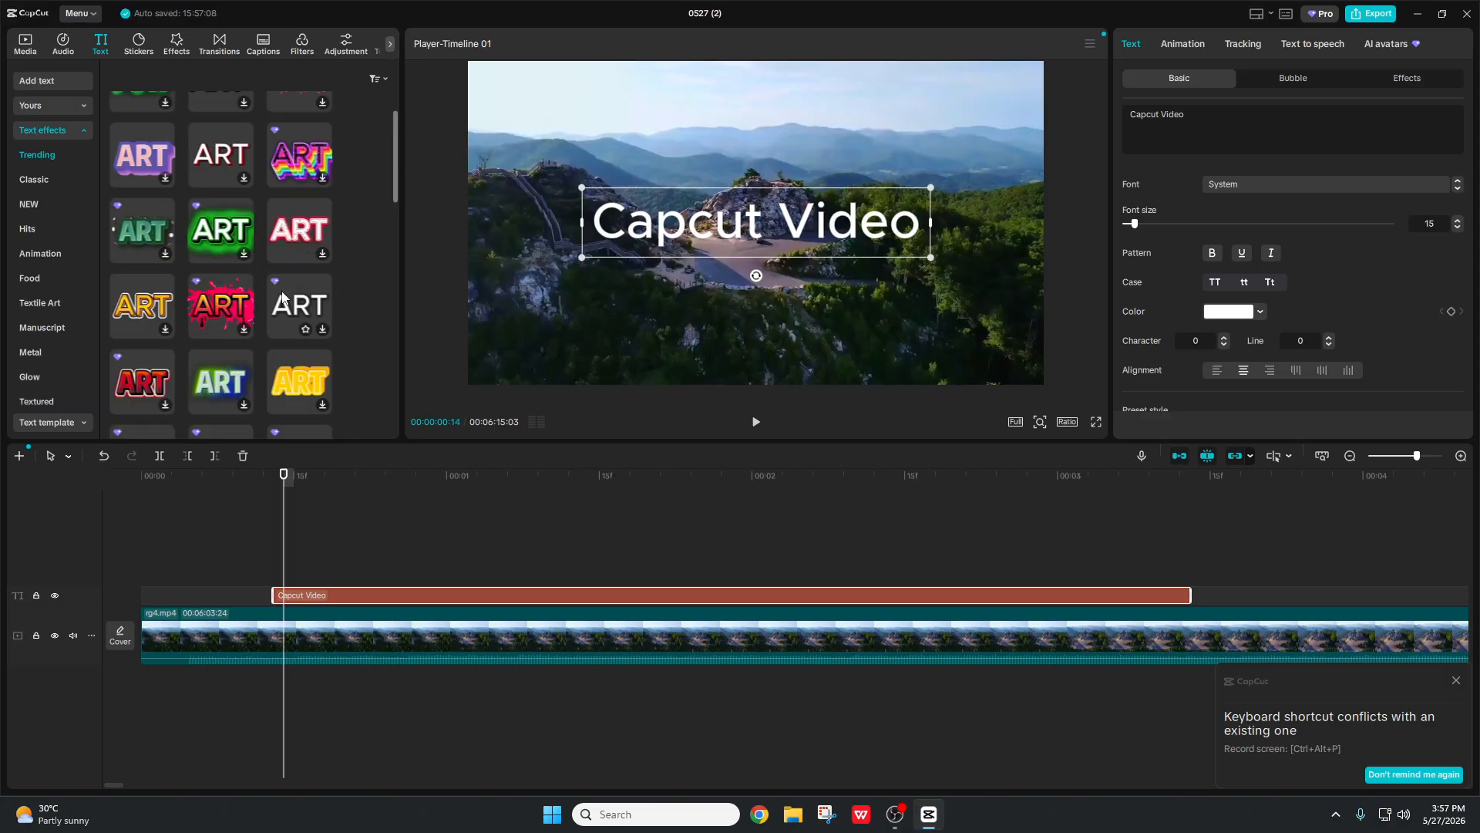
scroll(280, 340, down, 2)
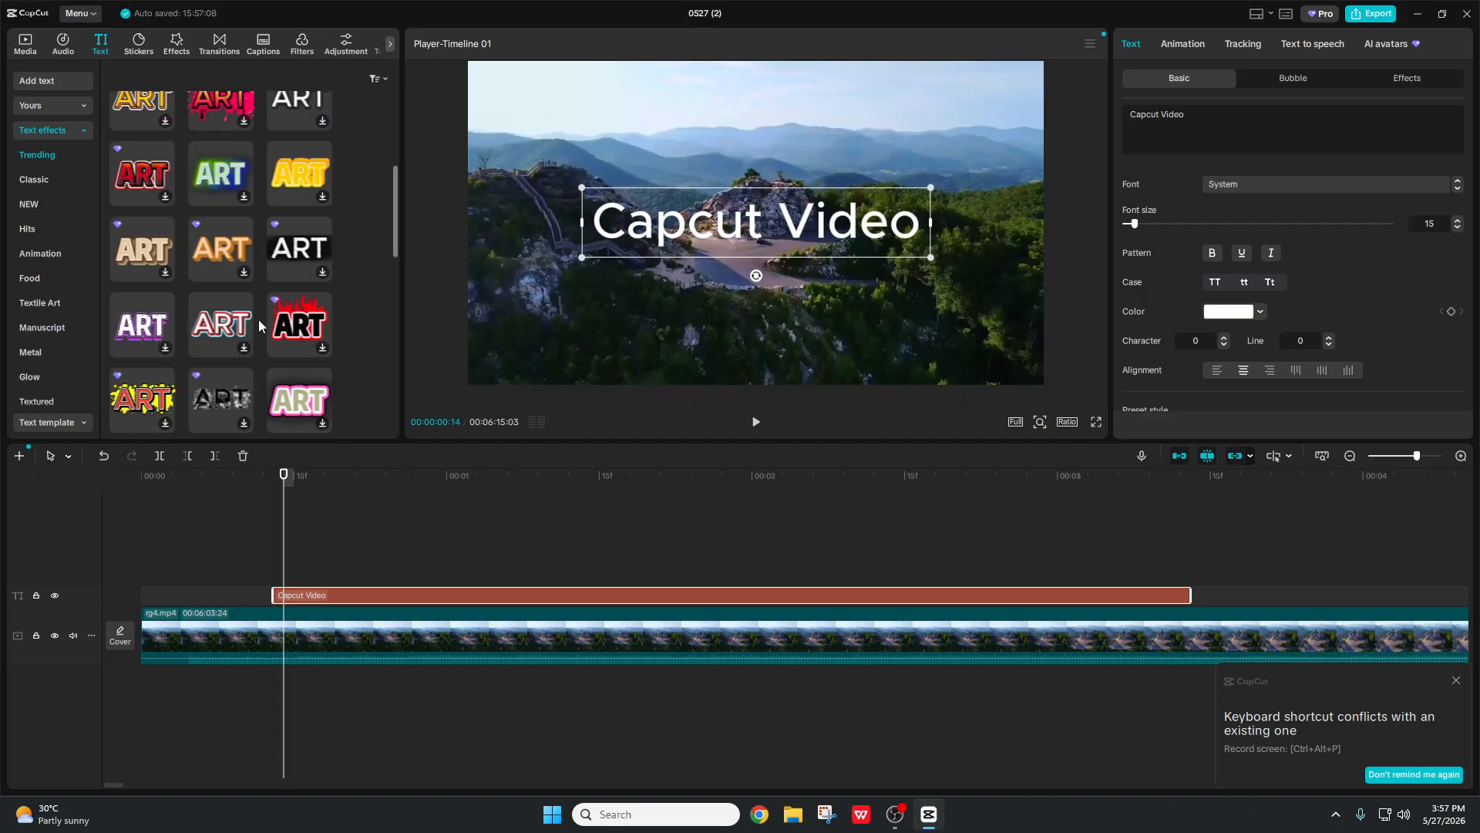
scroll(185, 272, down, 1)
scroll(211, 268, down, 3)
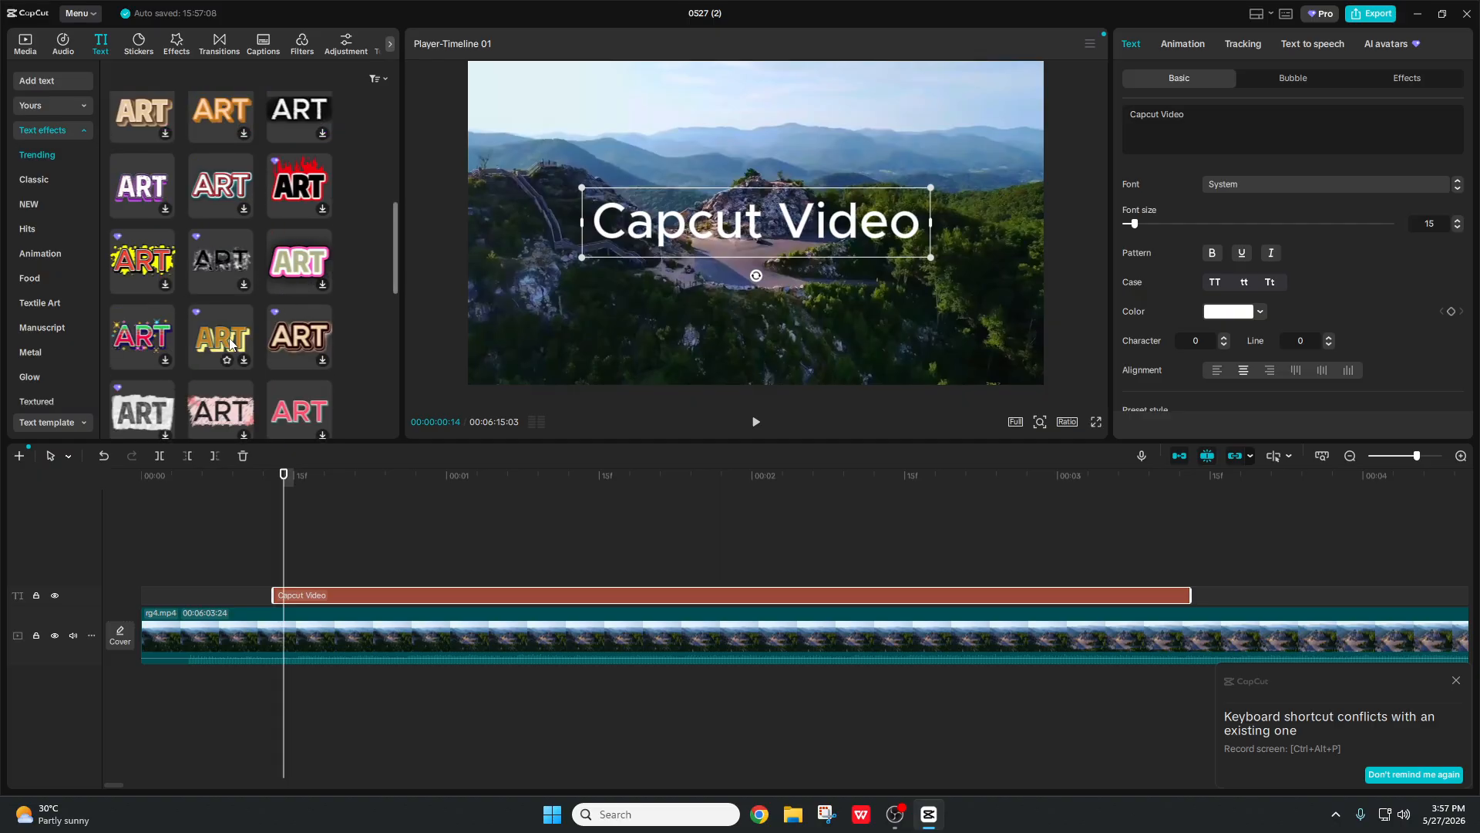
scroll(231, 301, down, 1)
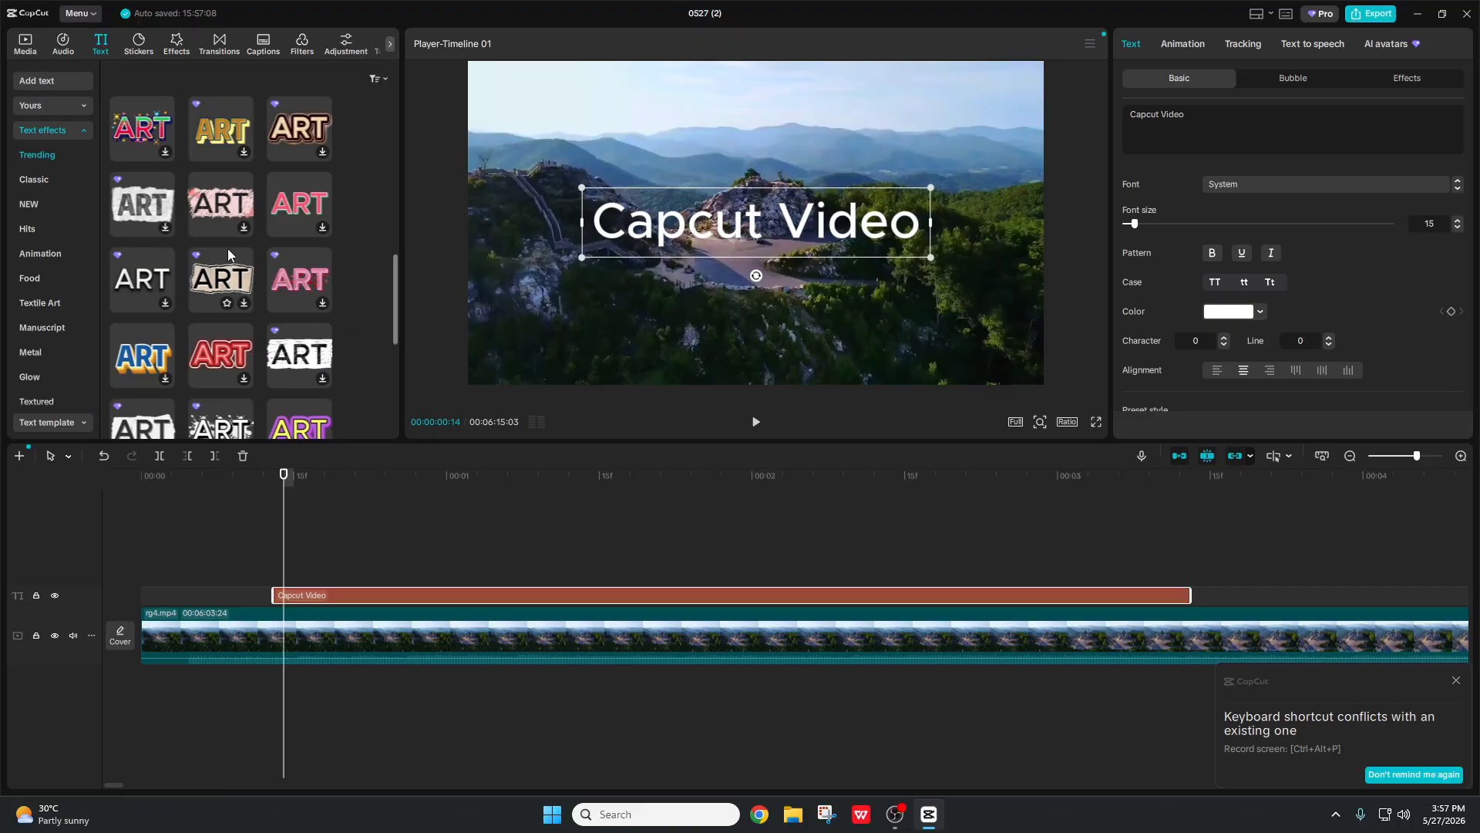
click(230, 202)
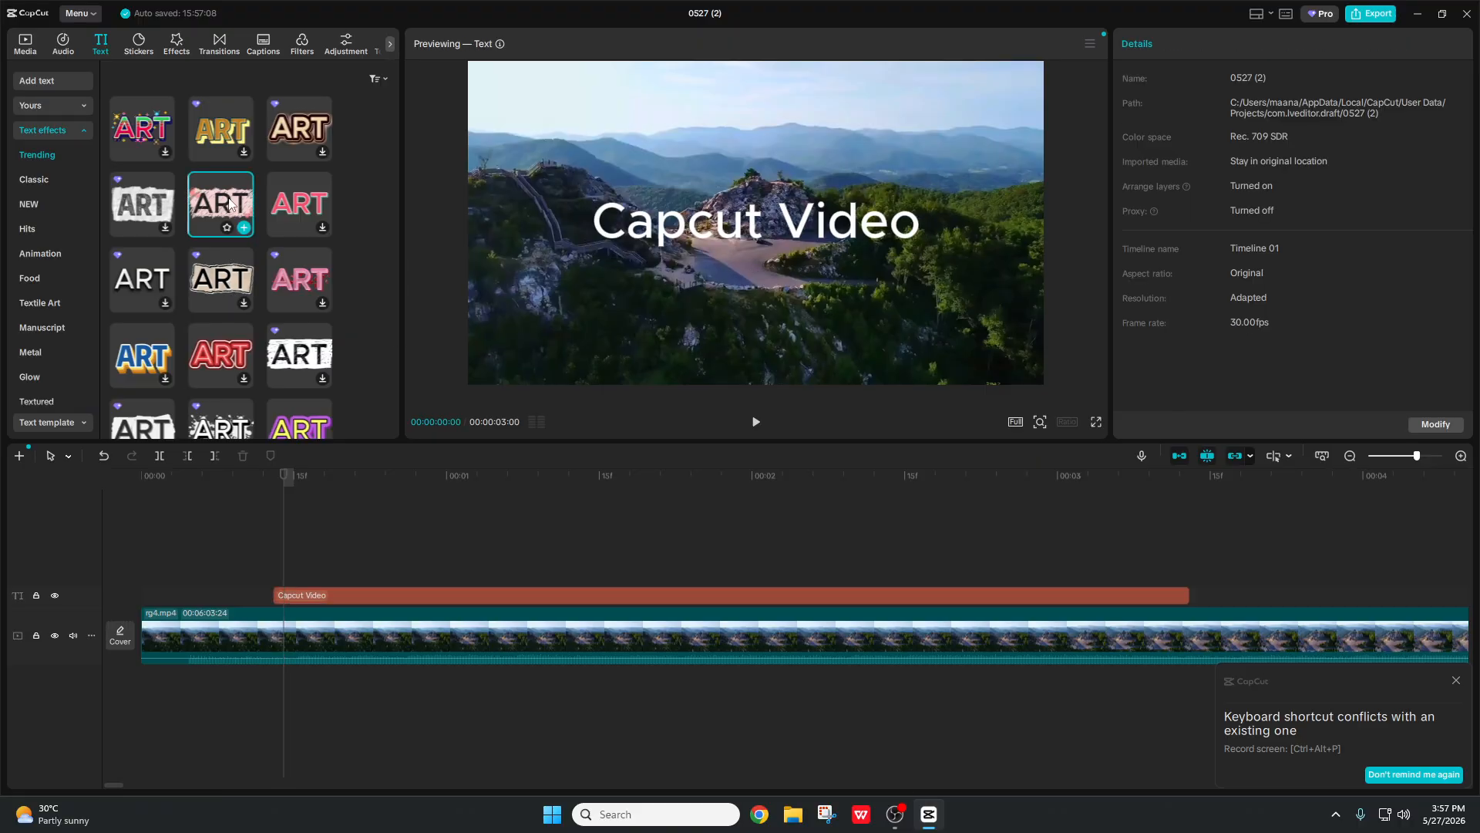
scroll(259, 221, down, 1)
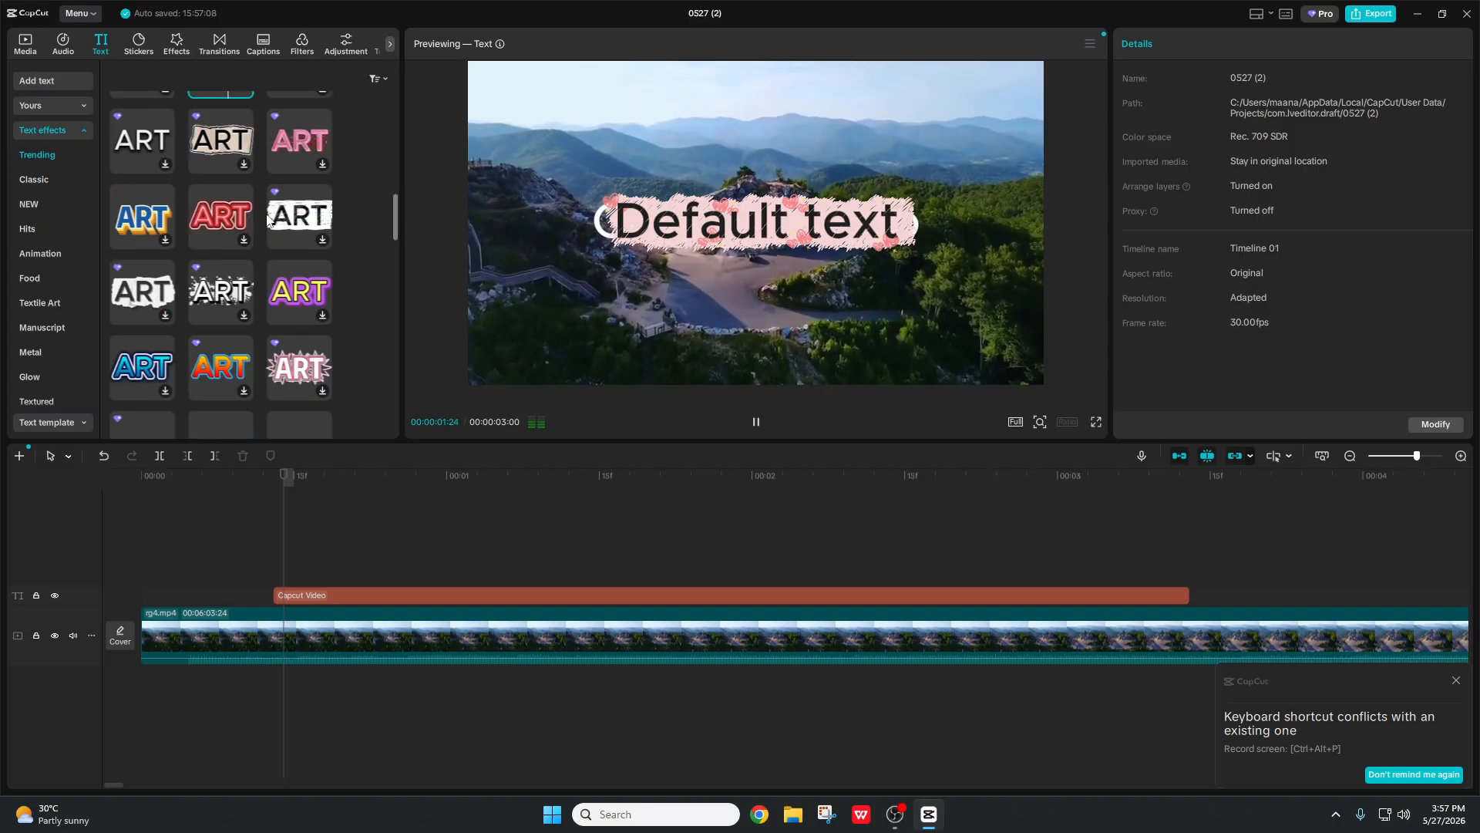
scroll(272, 216, down, 3)
scroll(285, 215, up, 3)
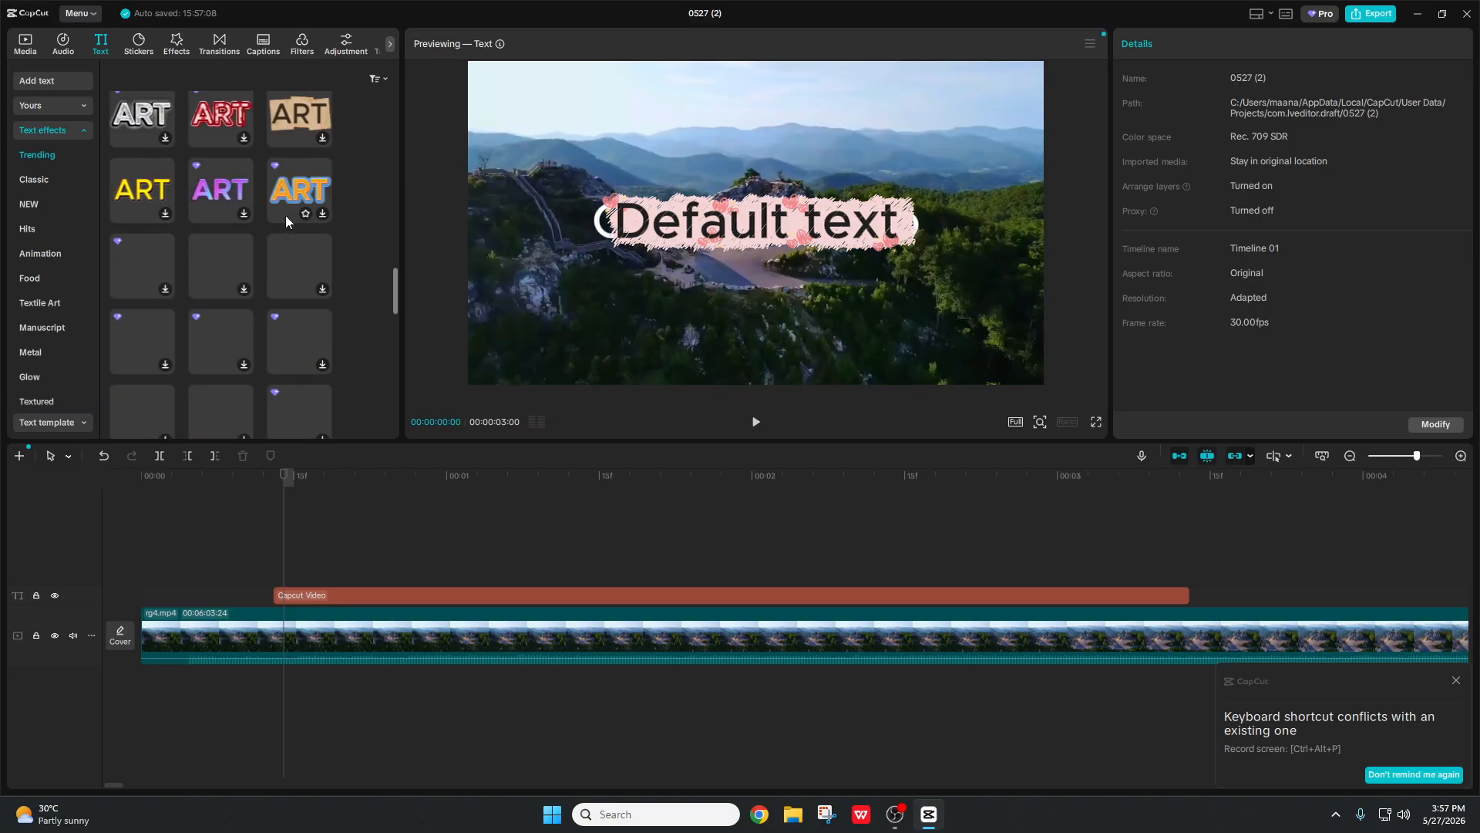
Step: Browse the trending text templates and preview the DONUT template and the yellow Korean lettering template
click(80, 136)
click(87, 159)
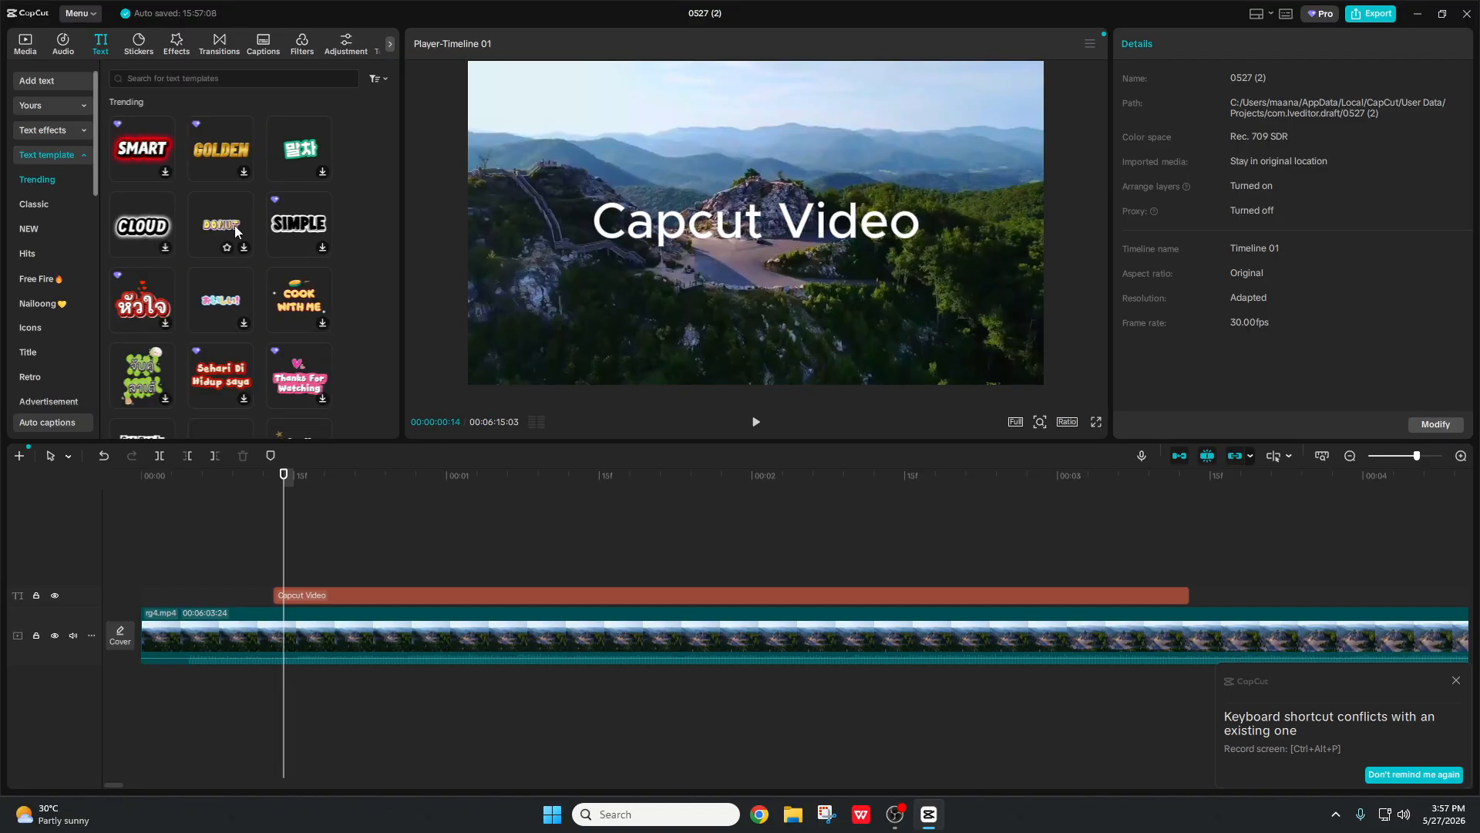
click(214, 223)
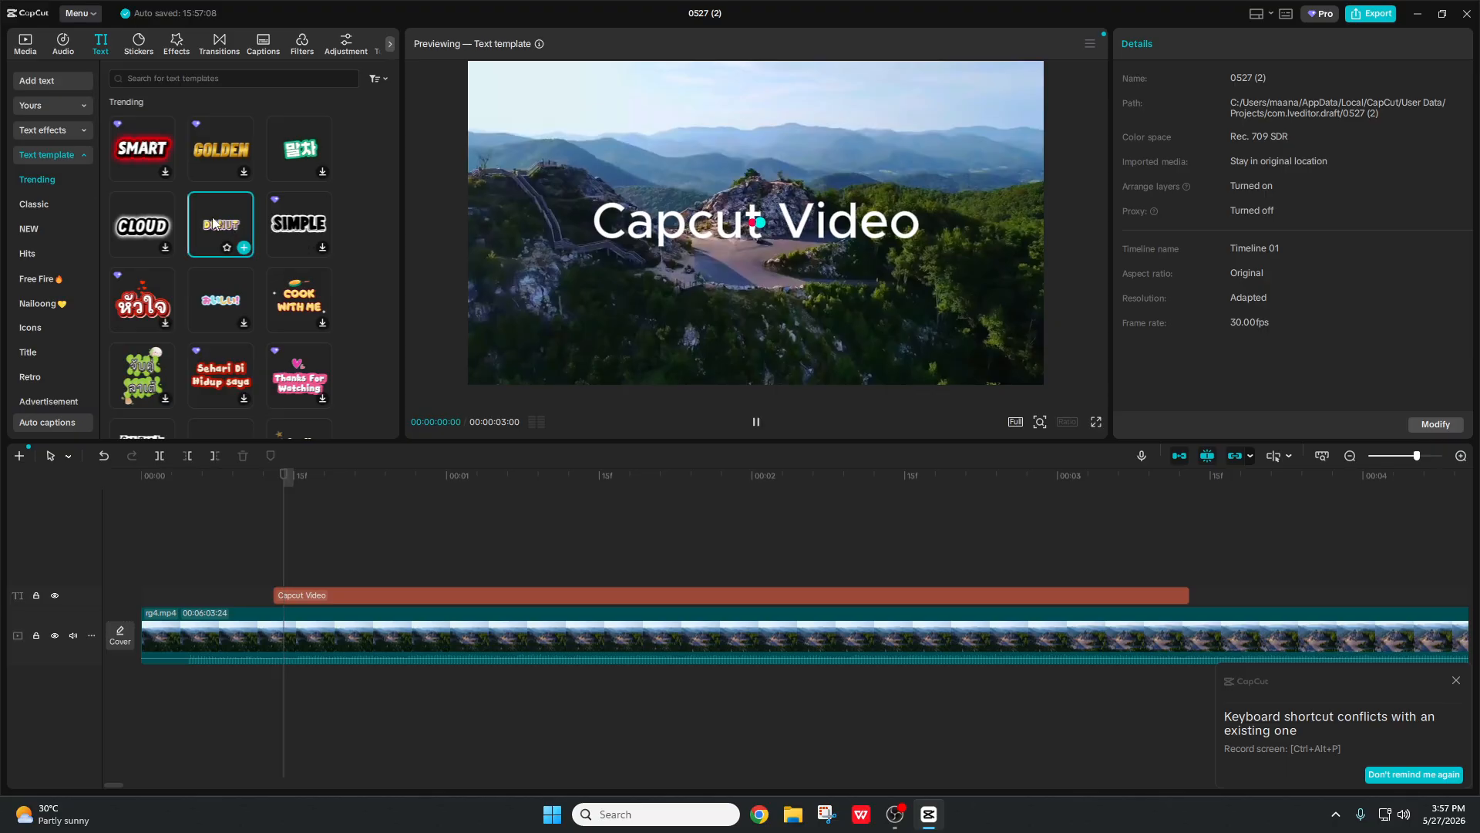
scroll(217, 267, down, 2)
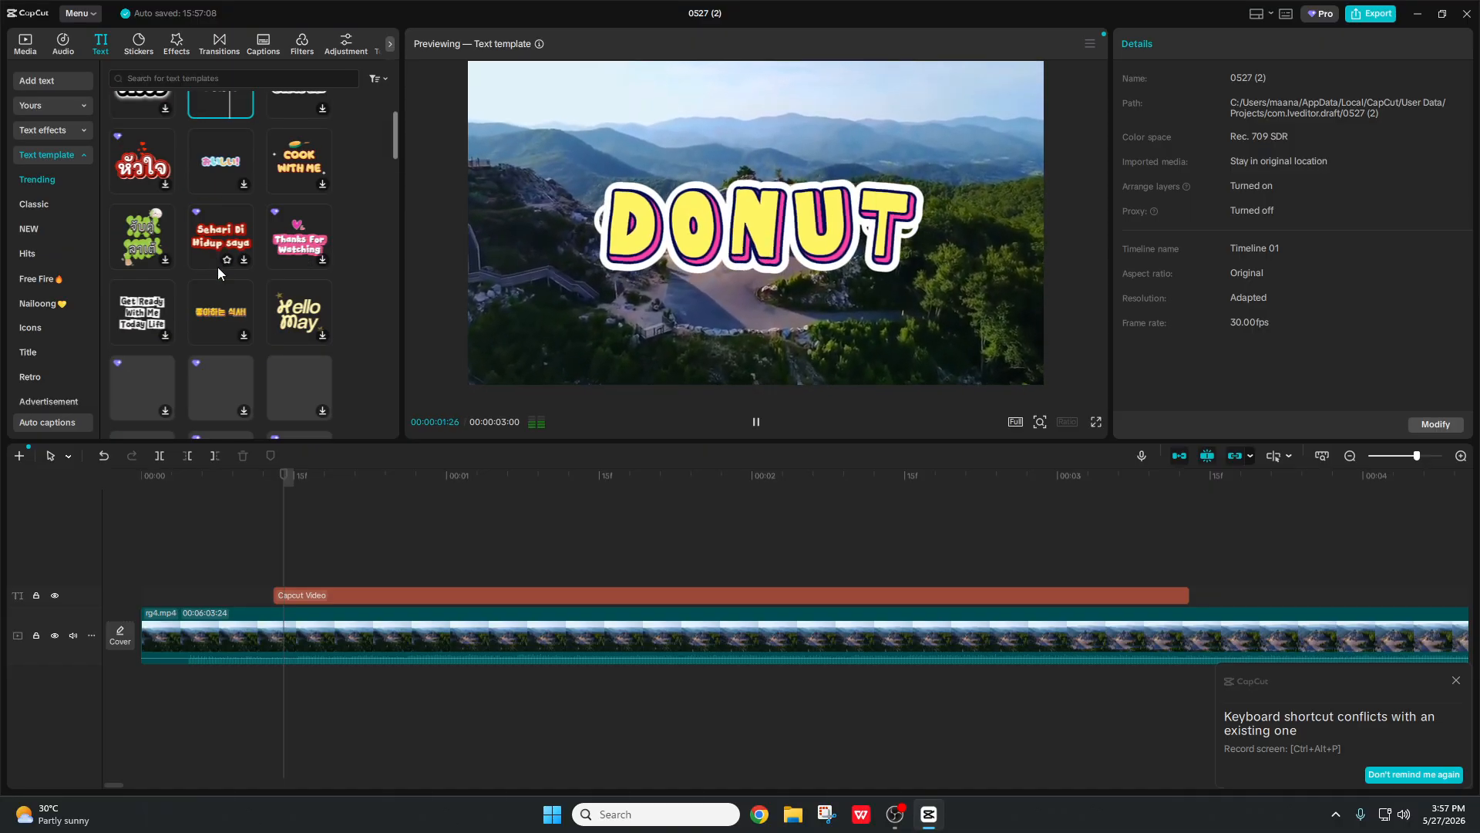
click(238, 303)
scroll(238, 265, down, 4)
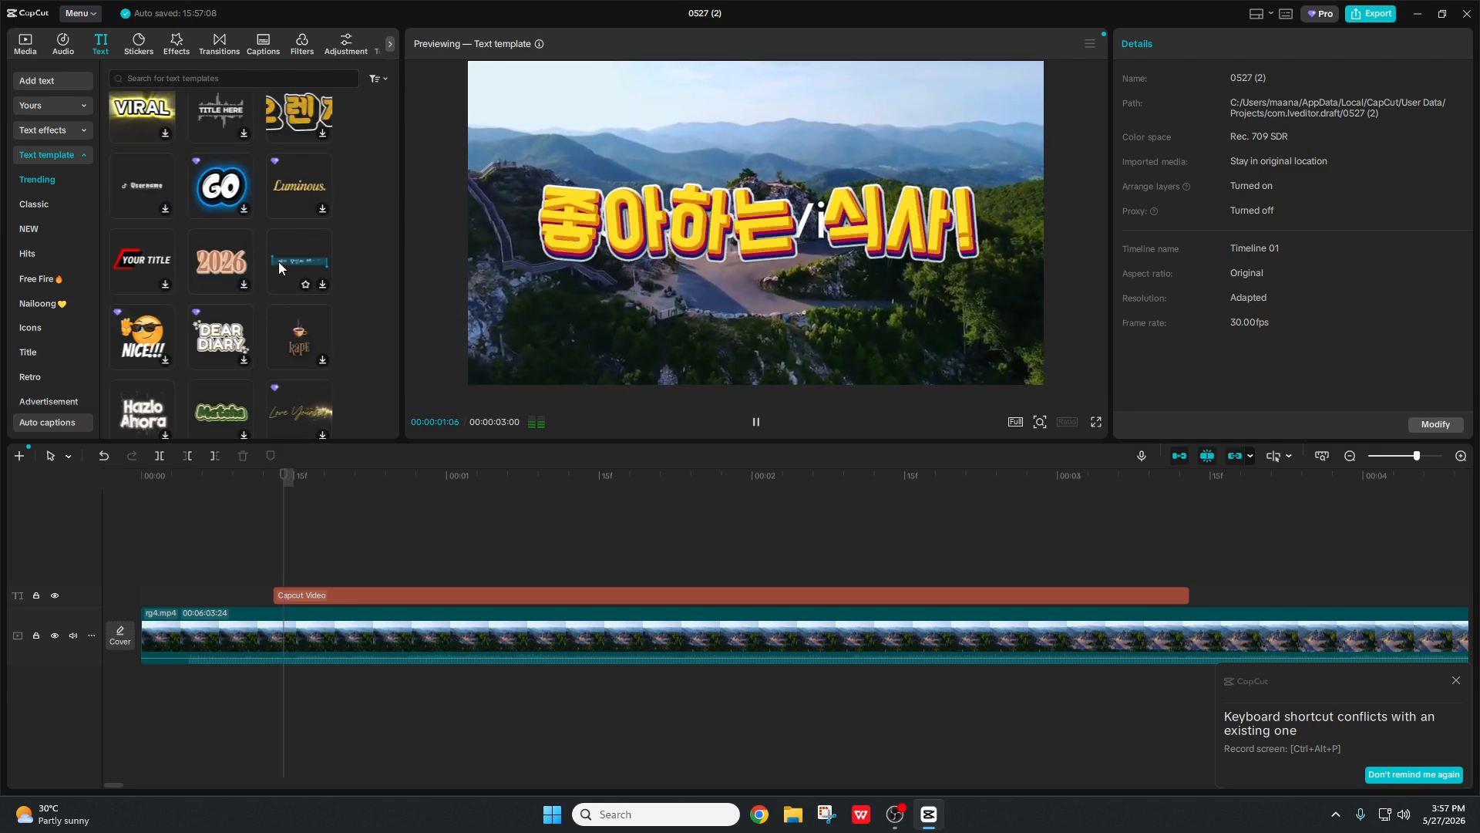
scroll(279, 261, down, 2)
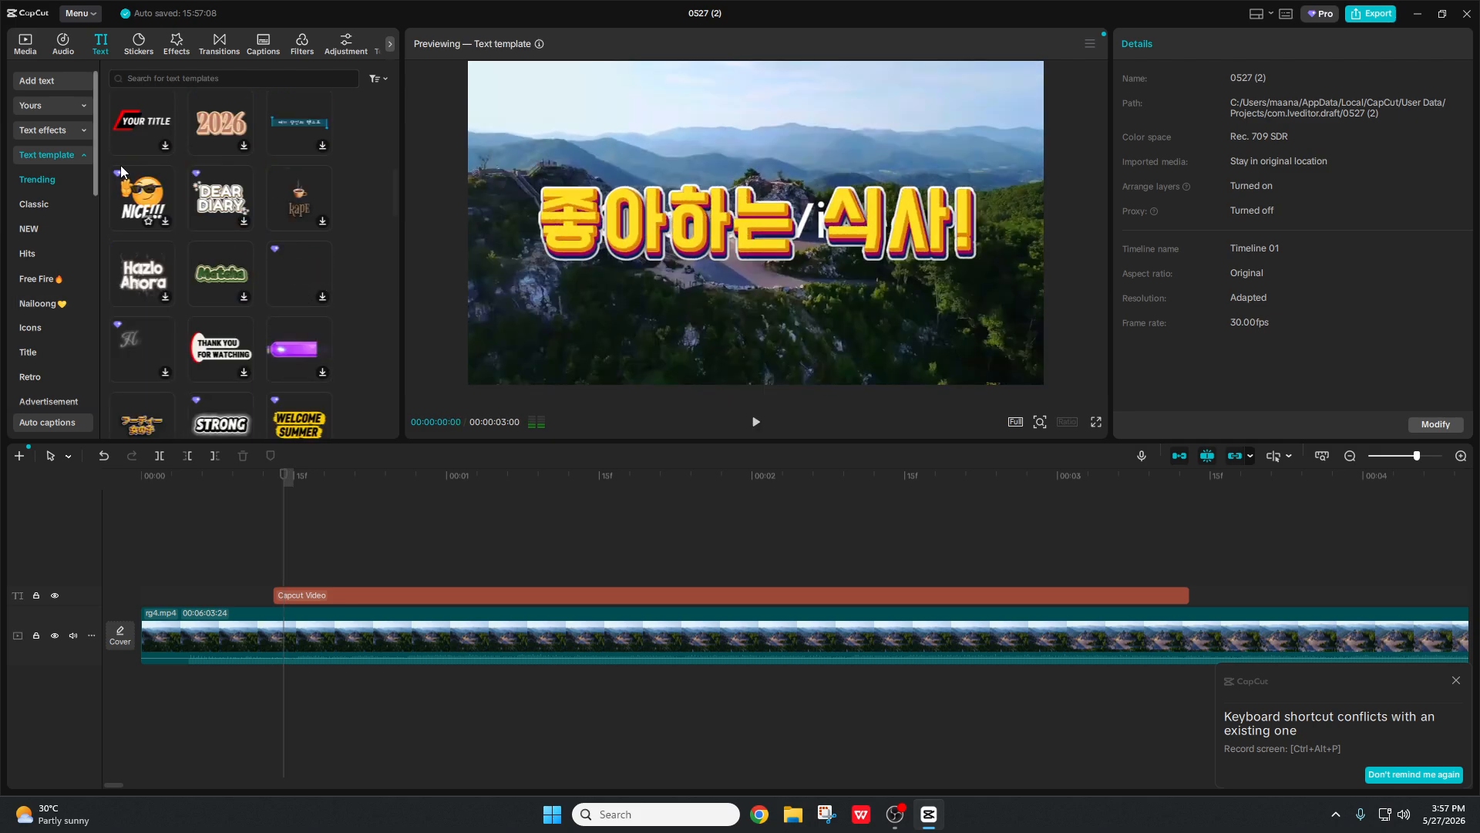
click(83, 153)
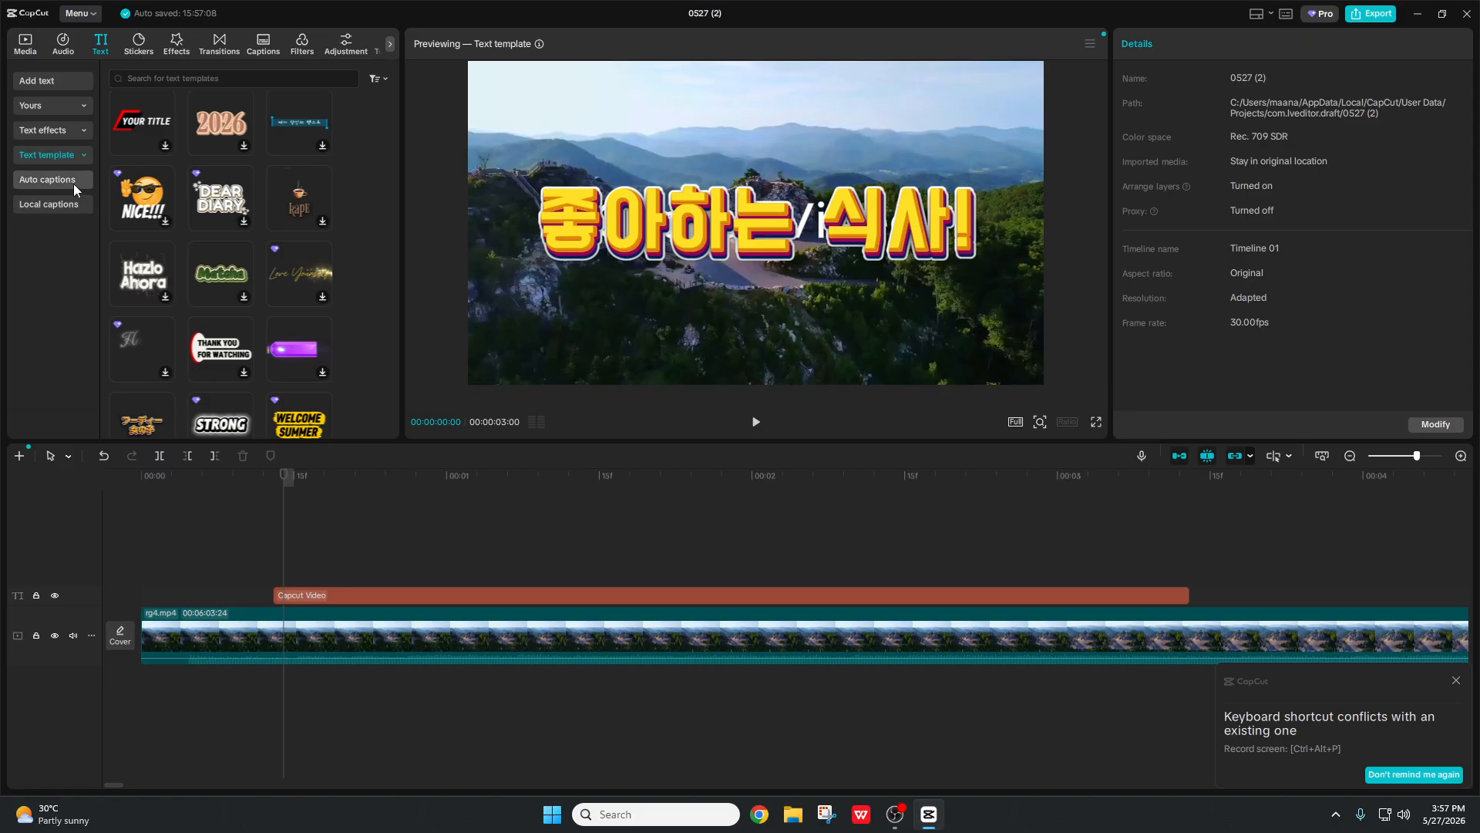
Step: Look at the auto captions options and the local captions file import, then return to the default text section
click(72, 184)
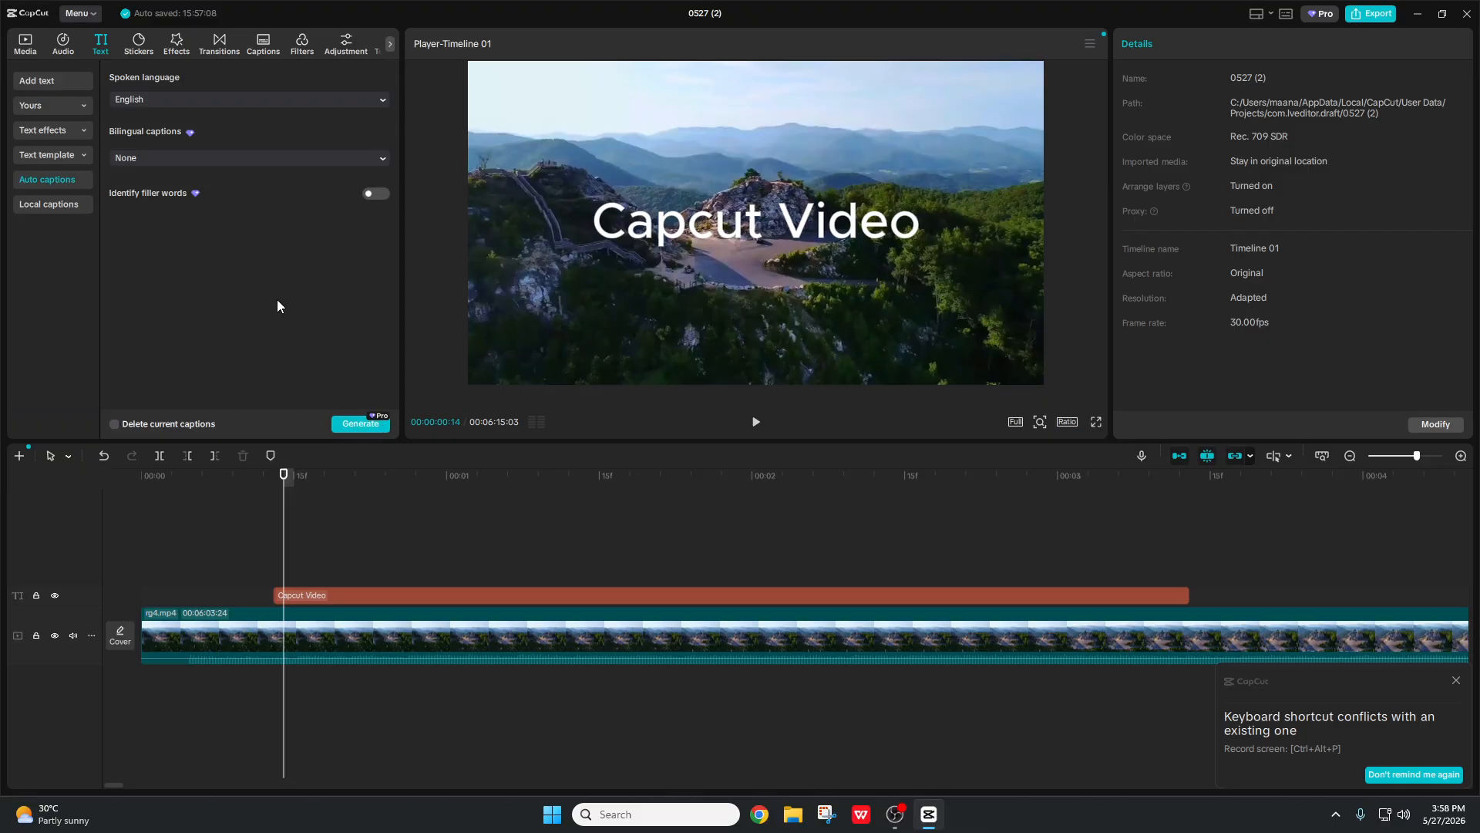
click(67, 205)
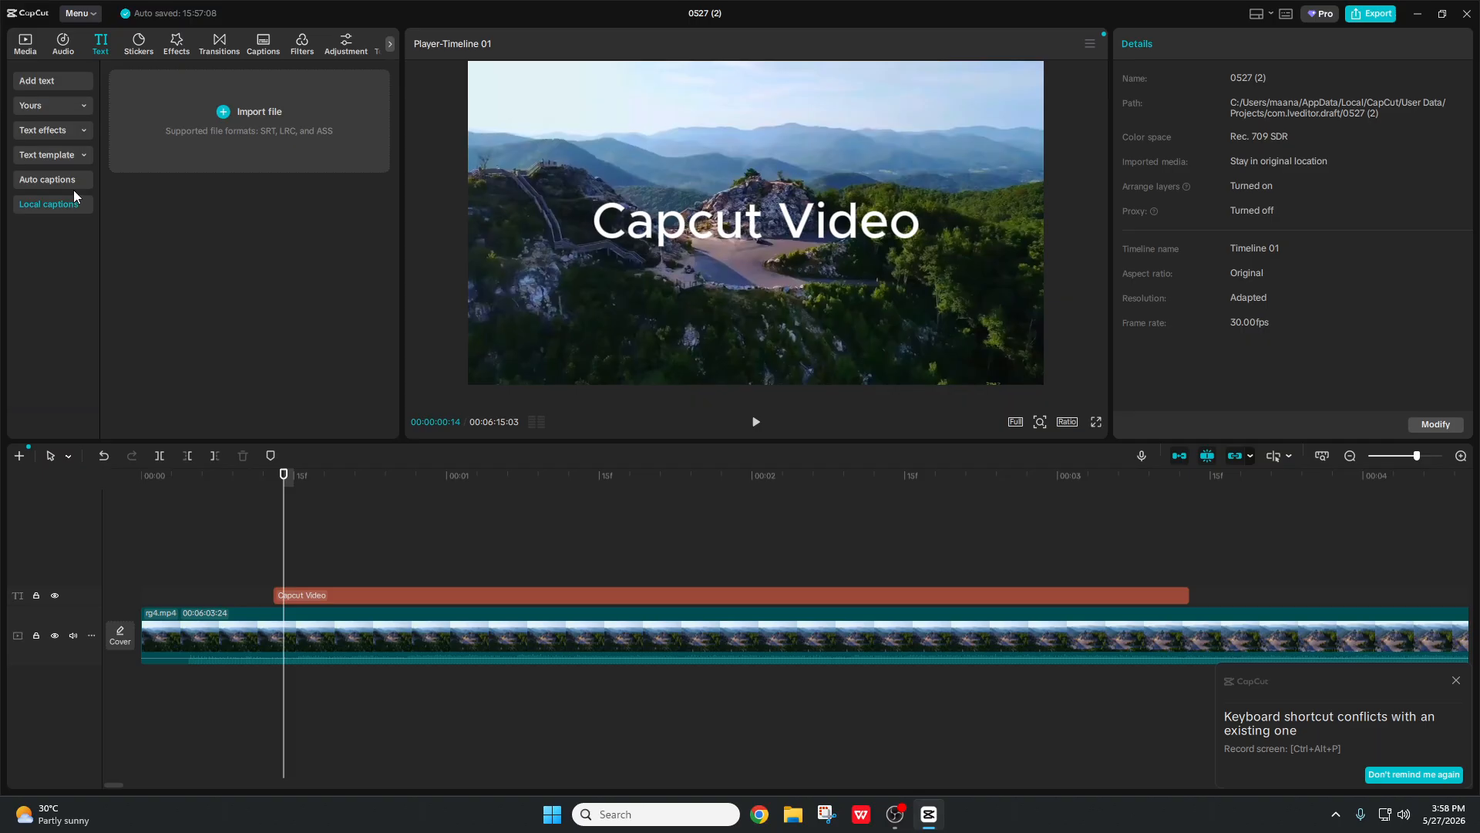
click(52, 83)
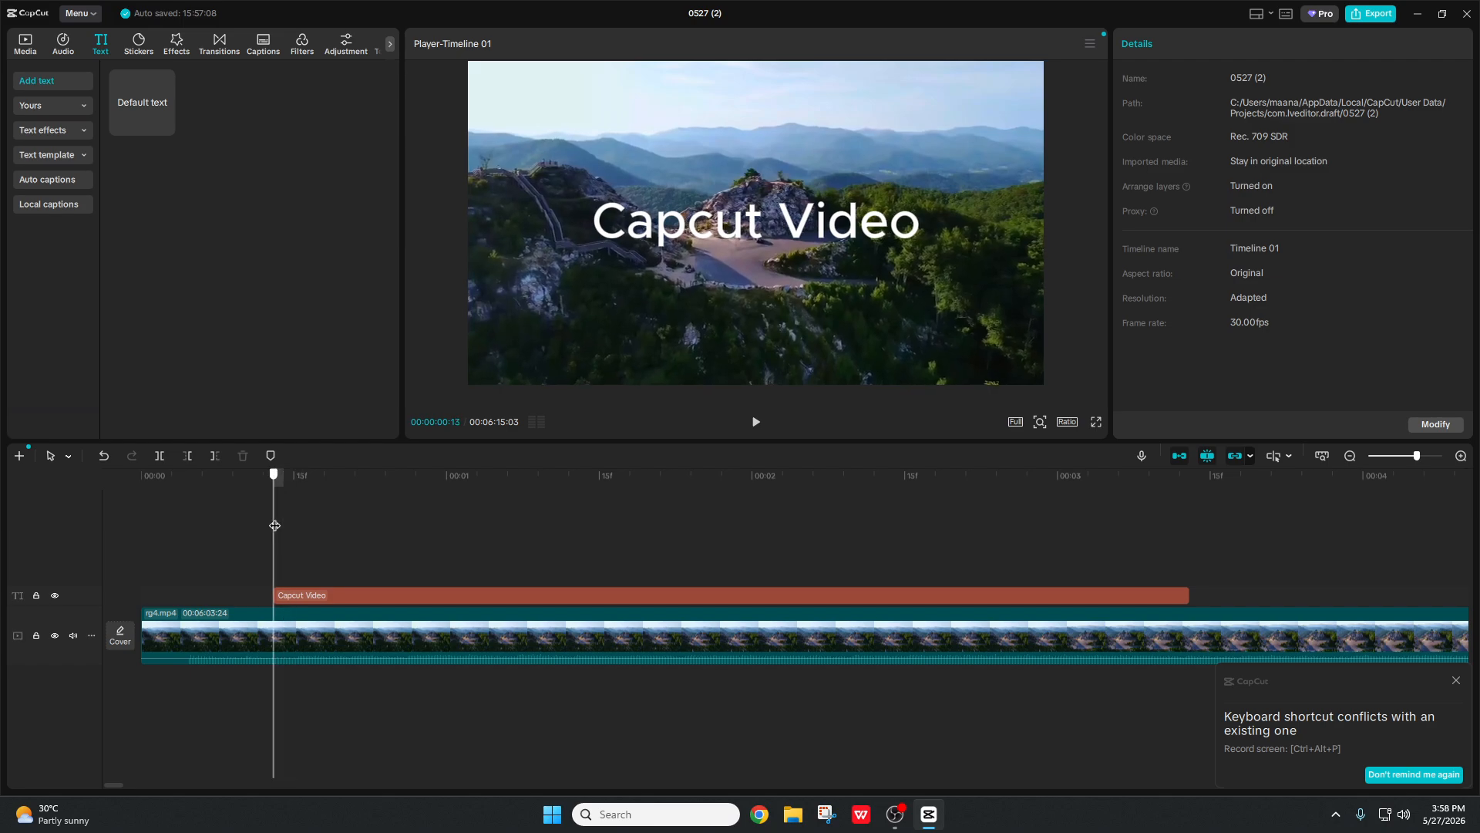
Step: Play the timeline from the start of the Capcut Video title, then select the title clip
click(275, 525)
key(space)
click(459, 593)
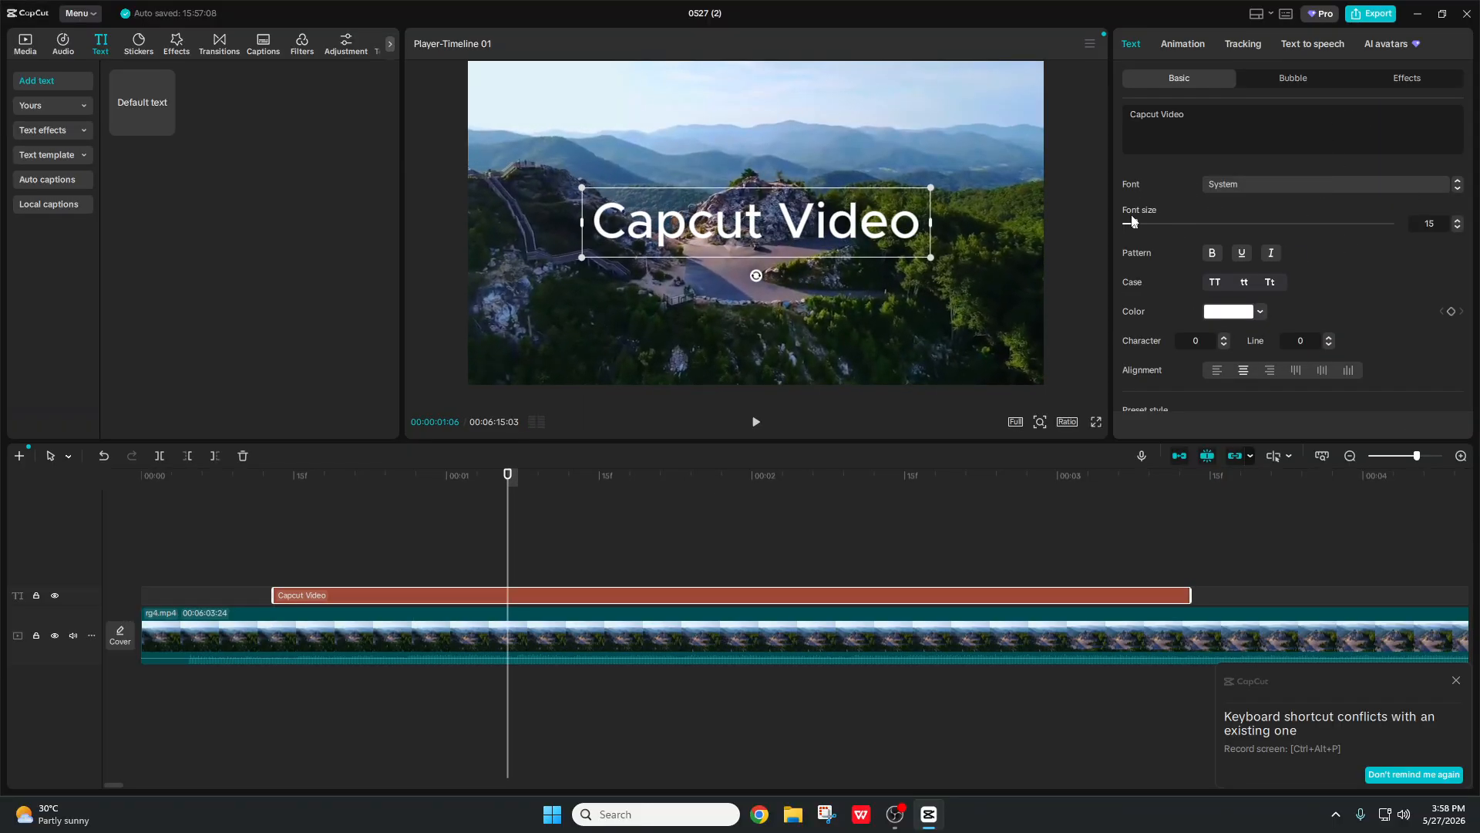
Step: Look through the title's basic text, transform and blend settings, then its animation and tracking options, ending on the text settings
scroll(1209, 233, down, 5)
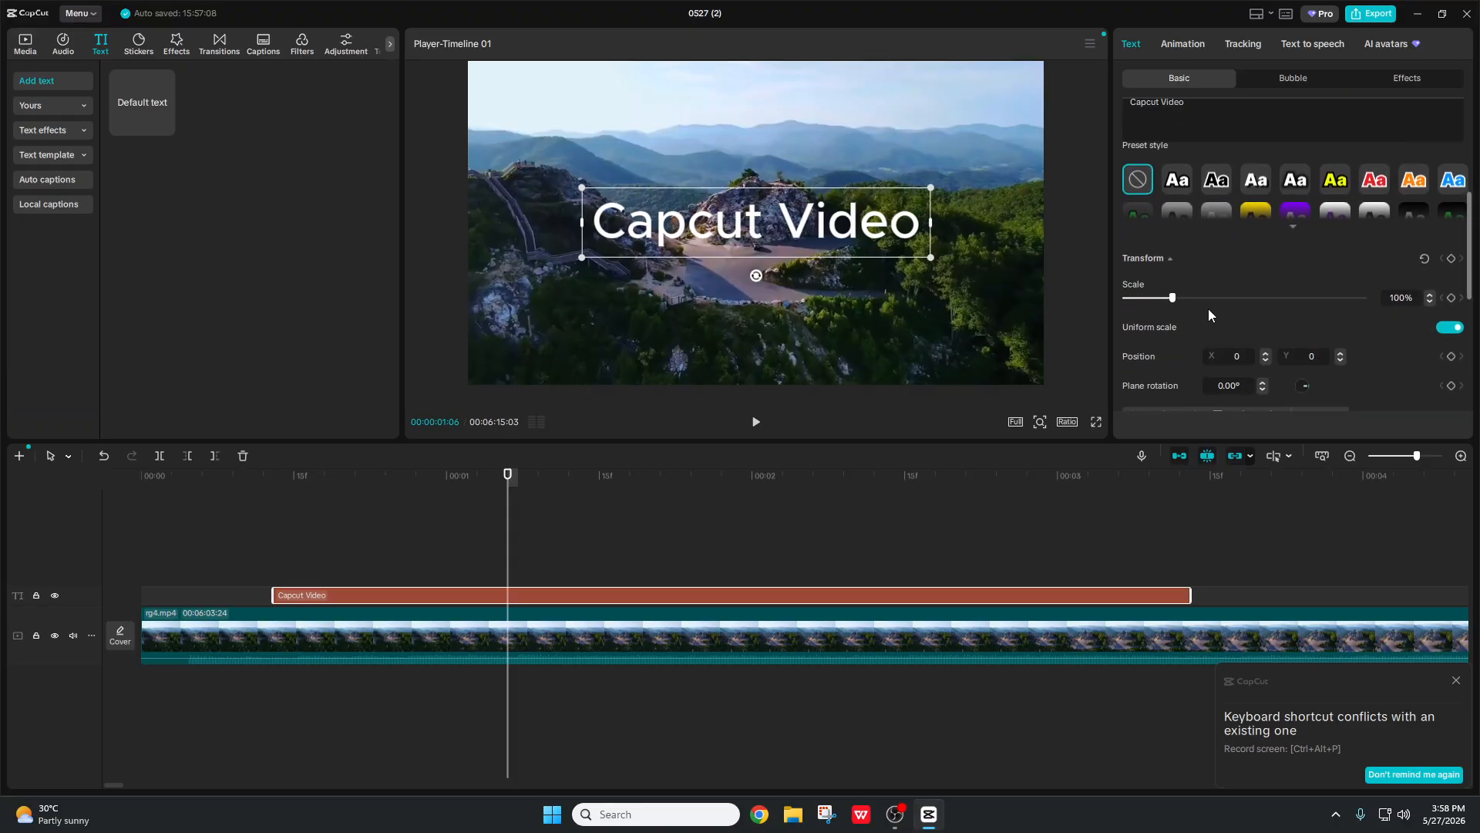
scroll(1190, 309, up, 5)
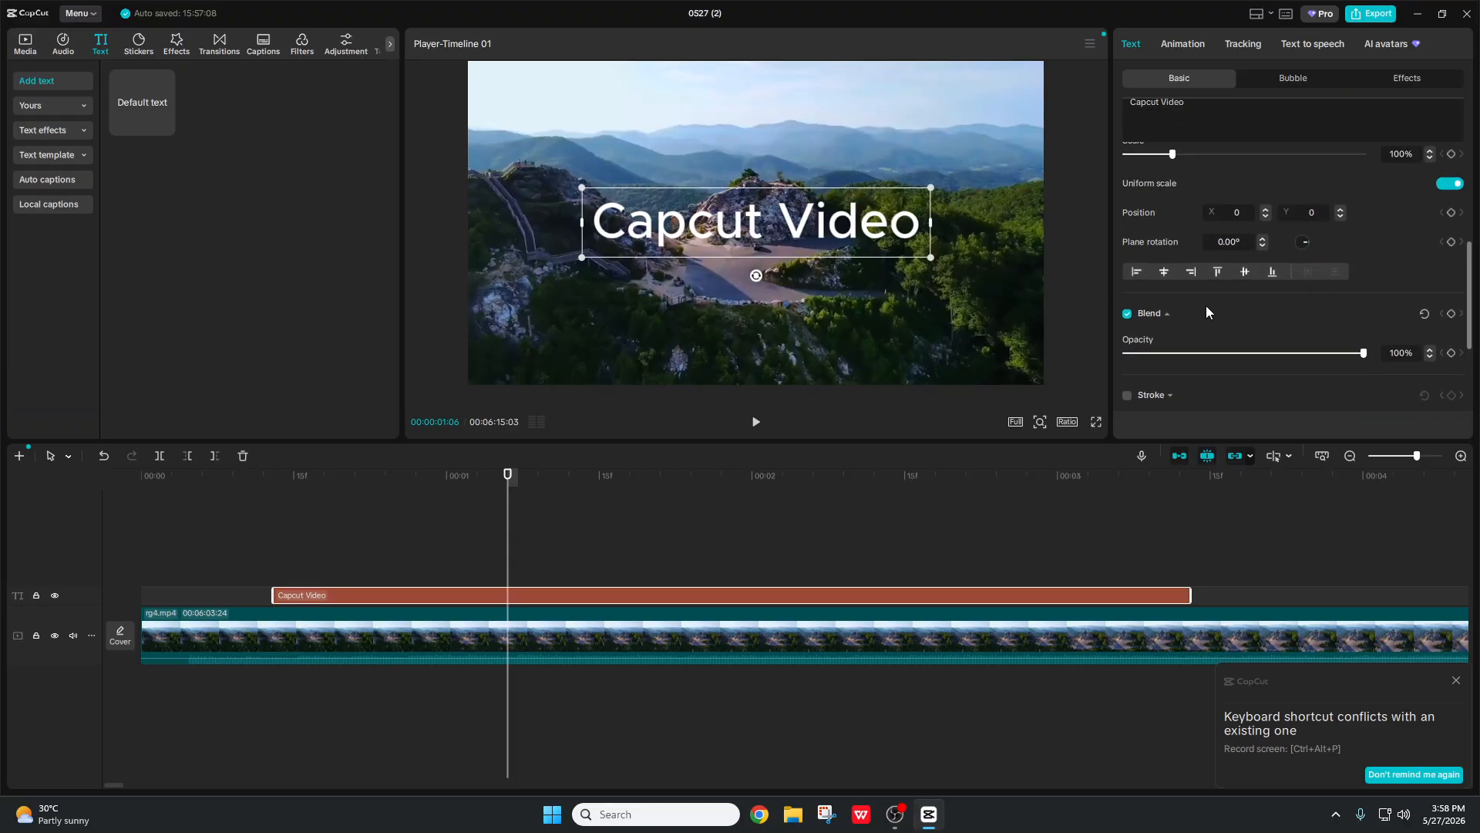
click(1199, 44)
click(1237, 44)
click(1140, 48)
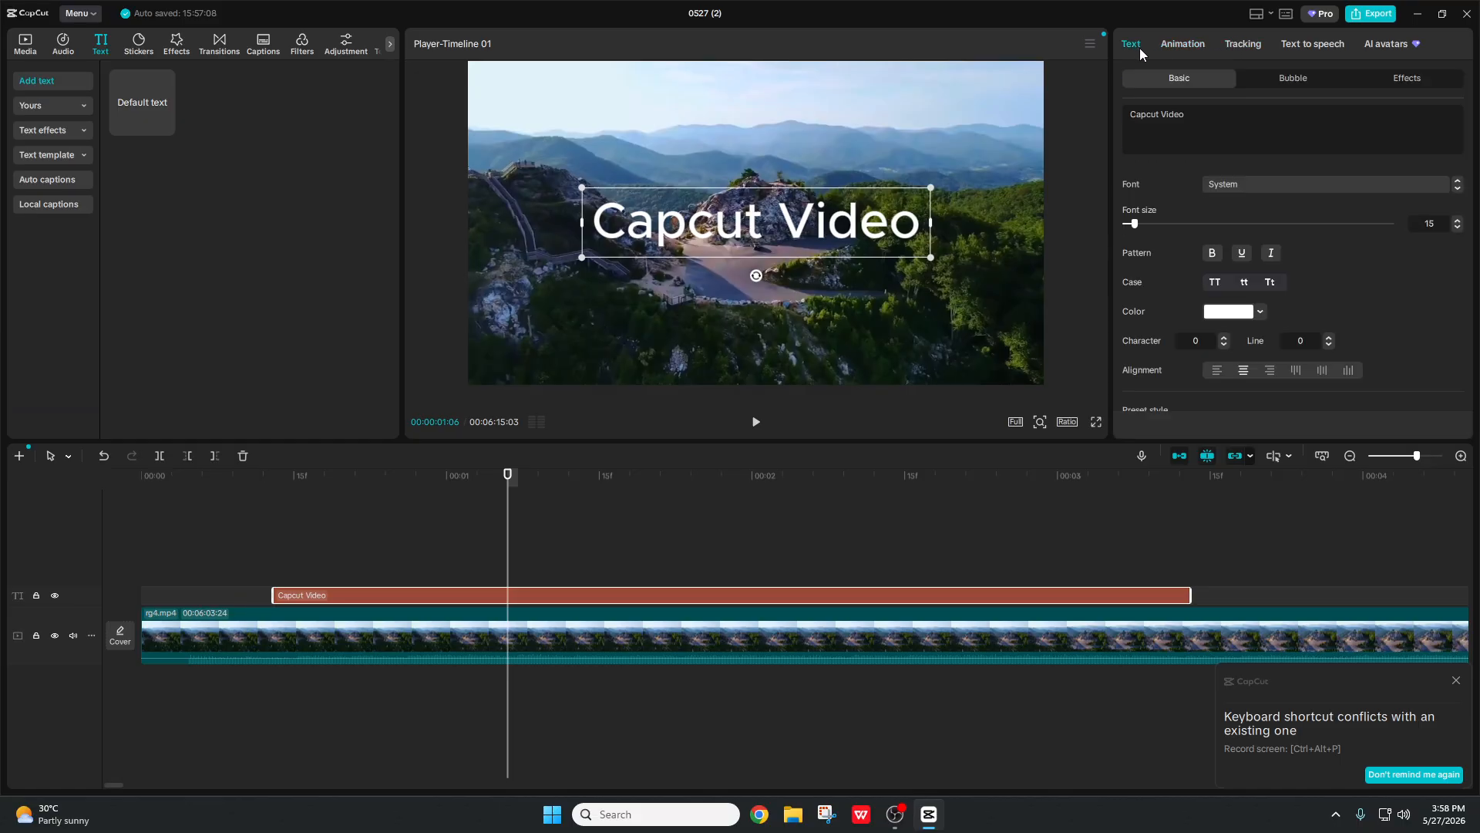
Step: Preview the animated LIKE/FOLLOW sticker from the trending stickers and add it to the timeline at 00:00:00:16
mouse_move(303, 535)
mouse_down()
mouse_move(419, 545)
mouse_move(304, 543)
mouse_up()
click(340, 597)
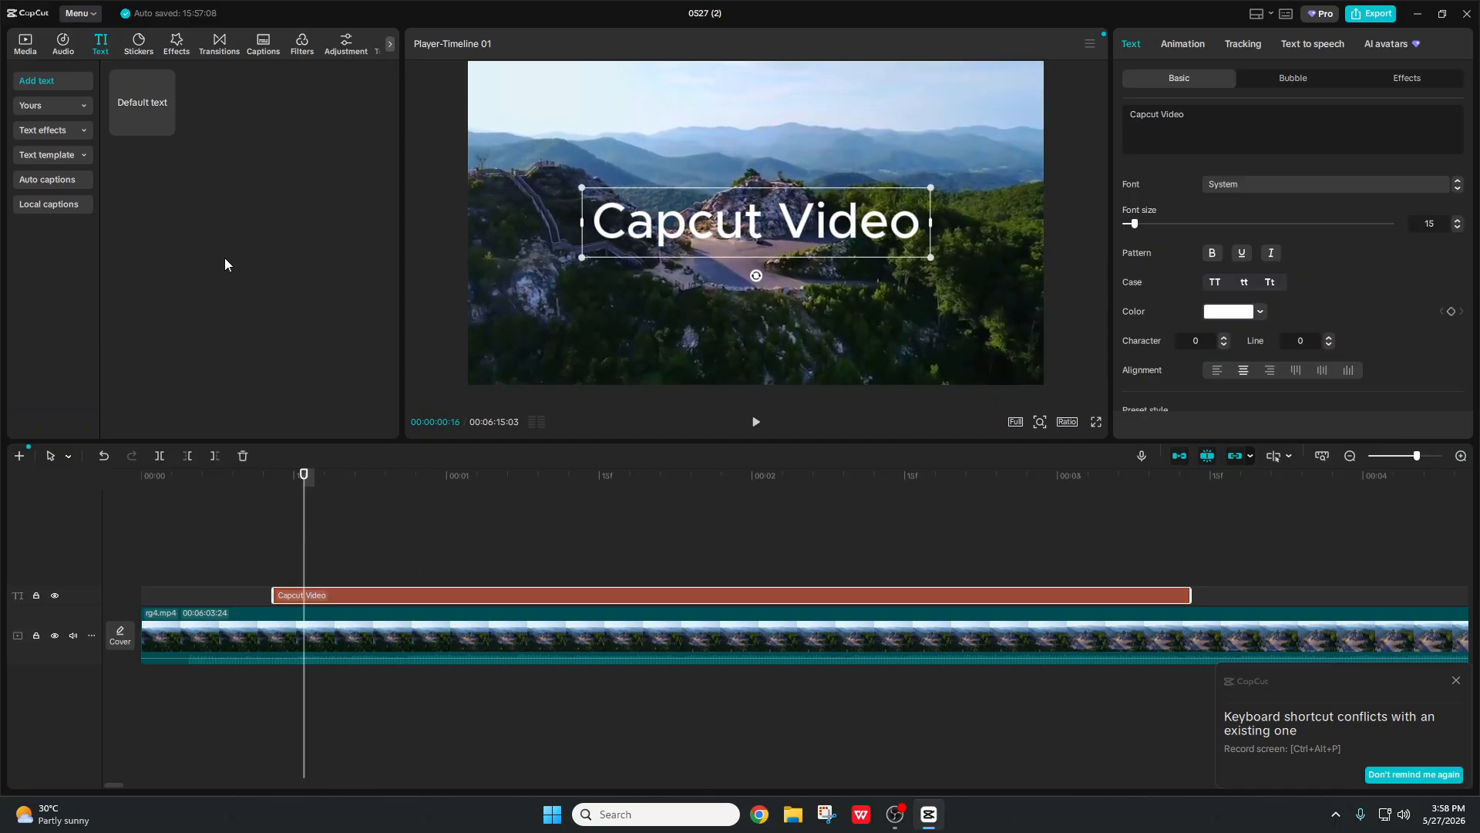
click(138, 48)
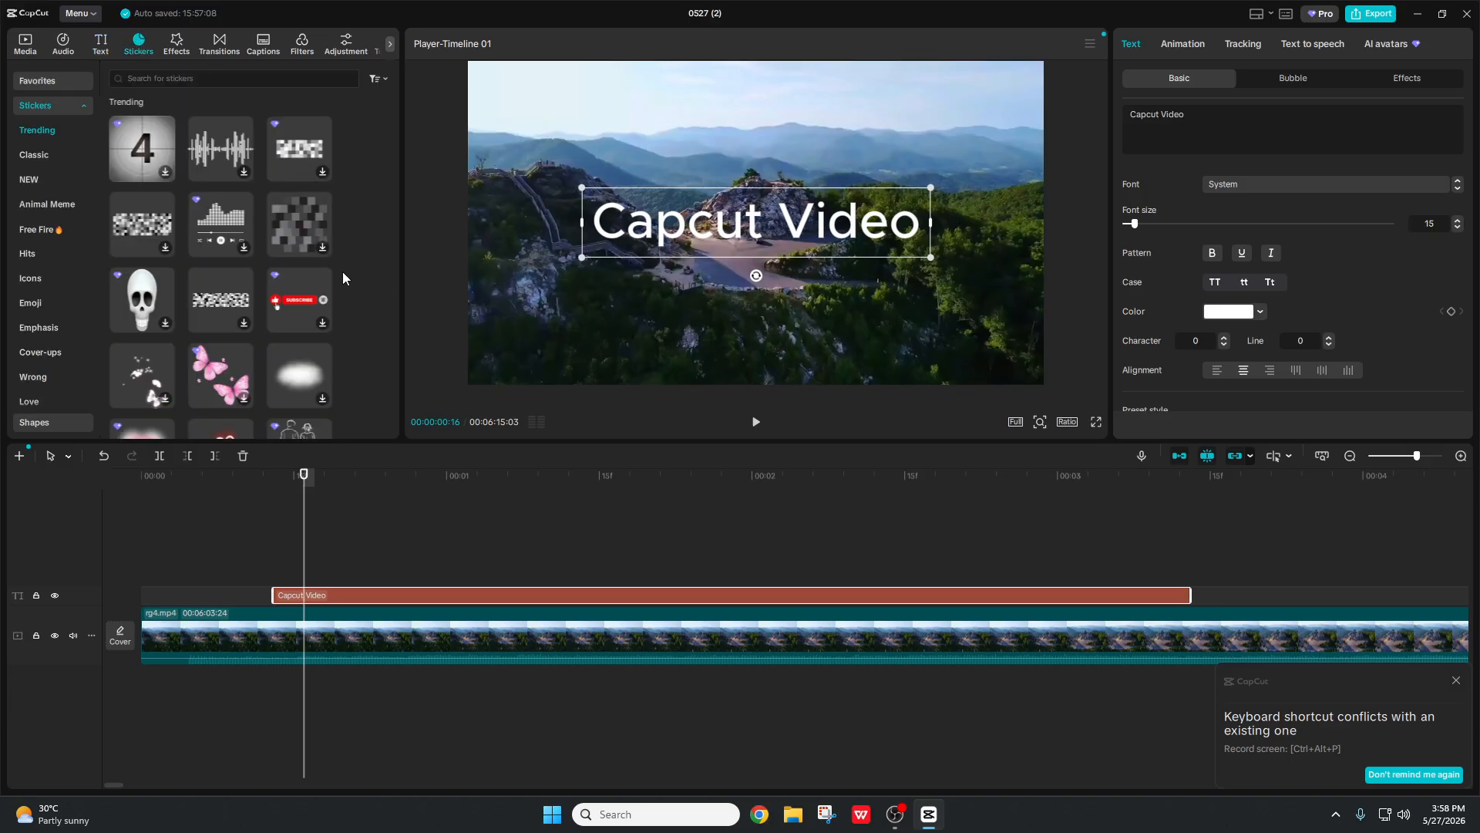
scroll(308, 250, down, 3)
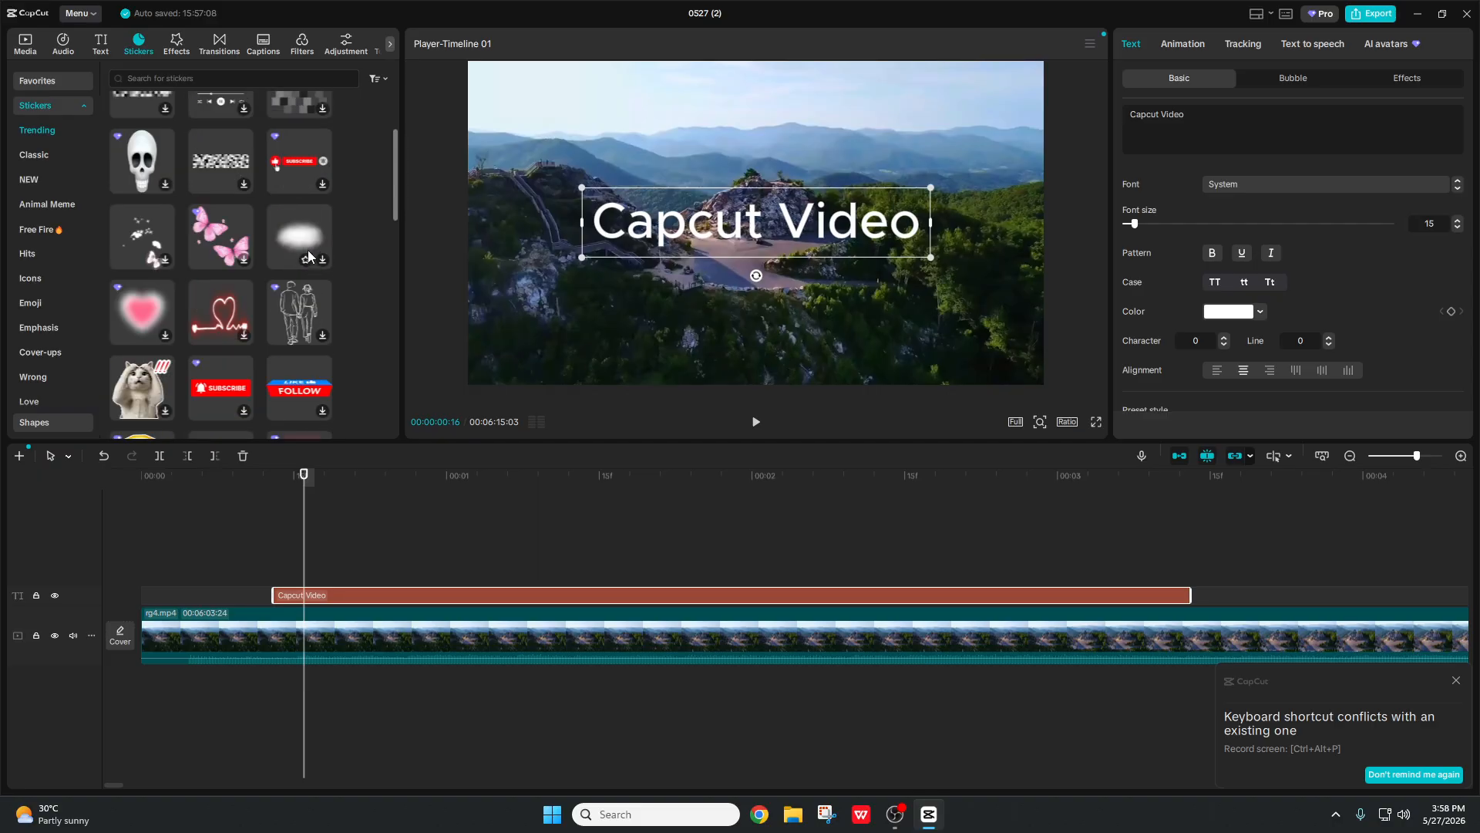
scroll(309, 256, down, 1)
scroll(293, 291, down, 1)
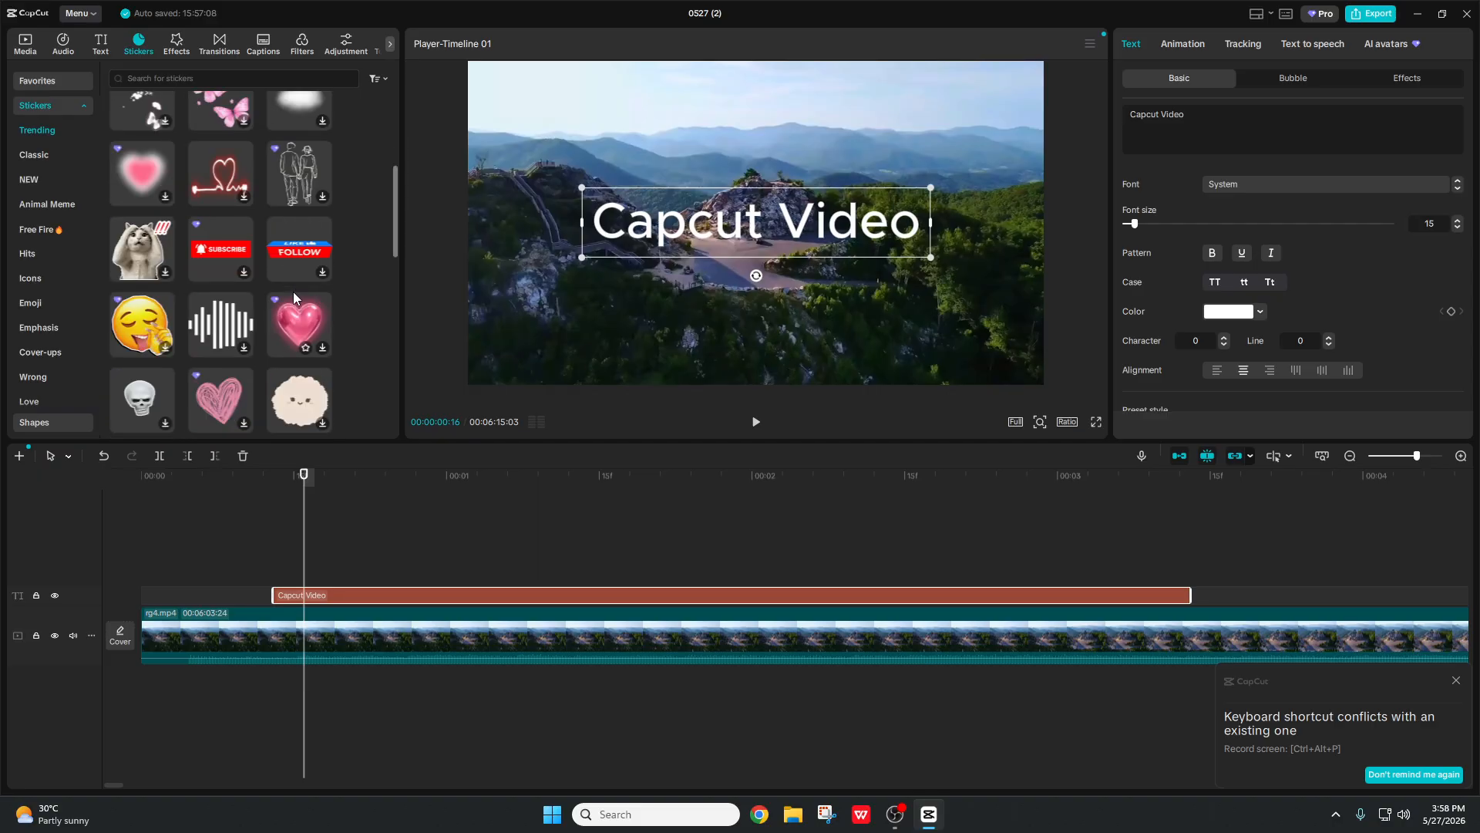
click(300, 248)
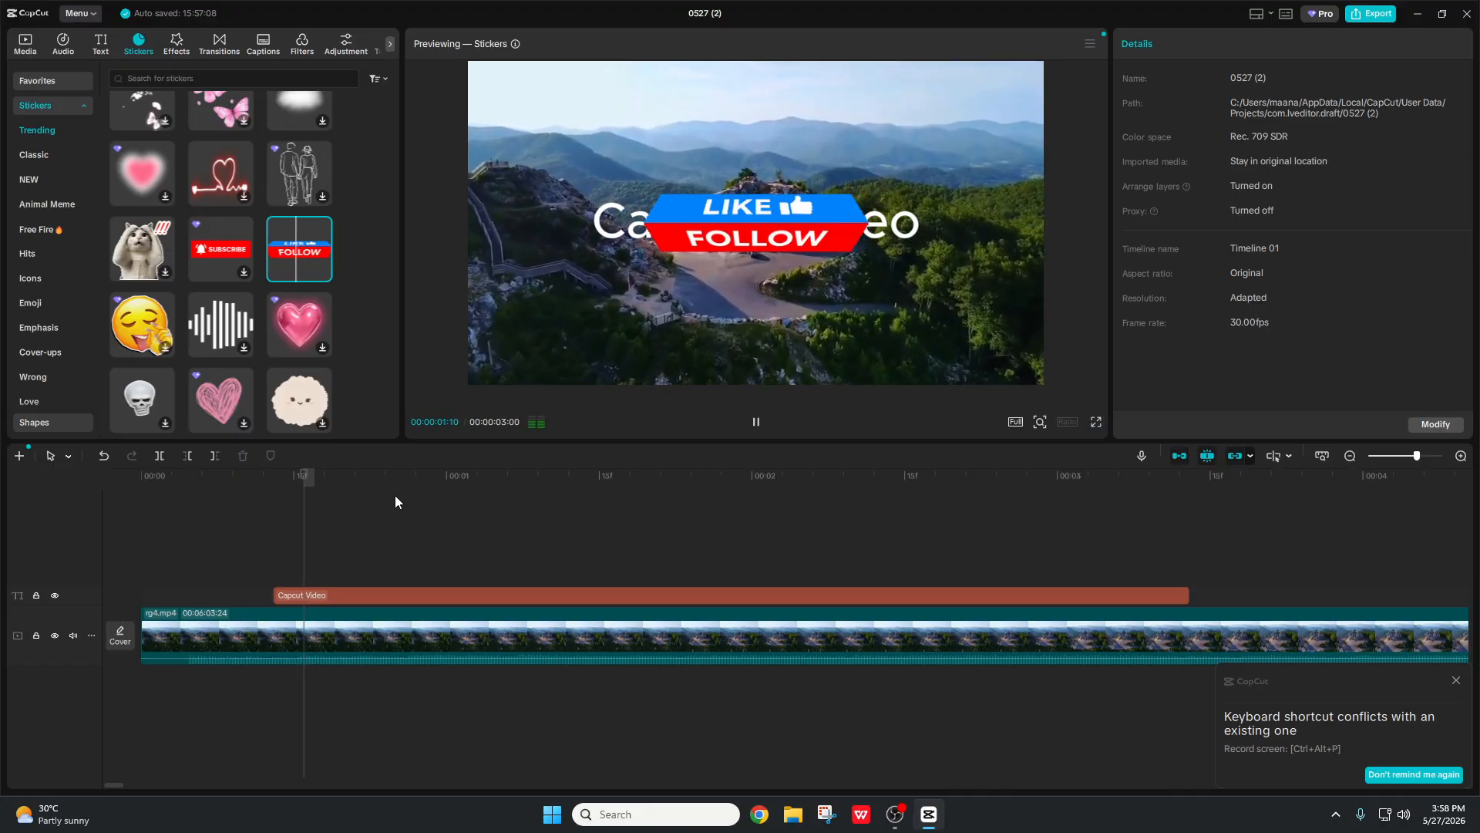
click(322, 273)
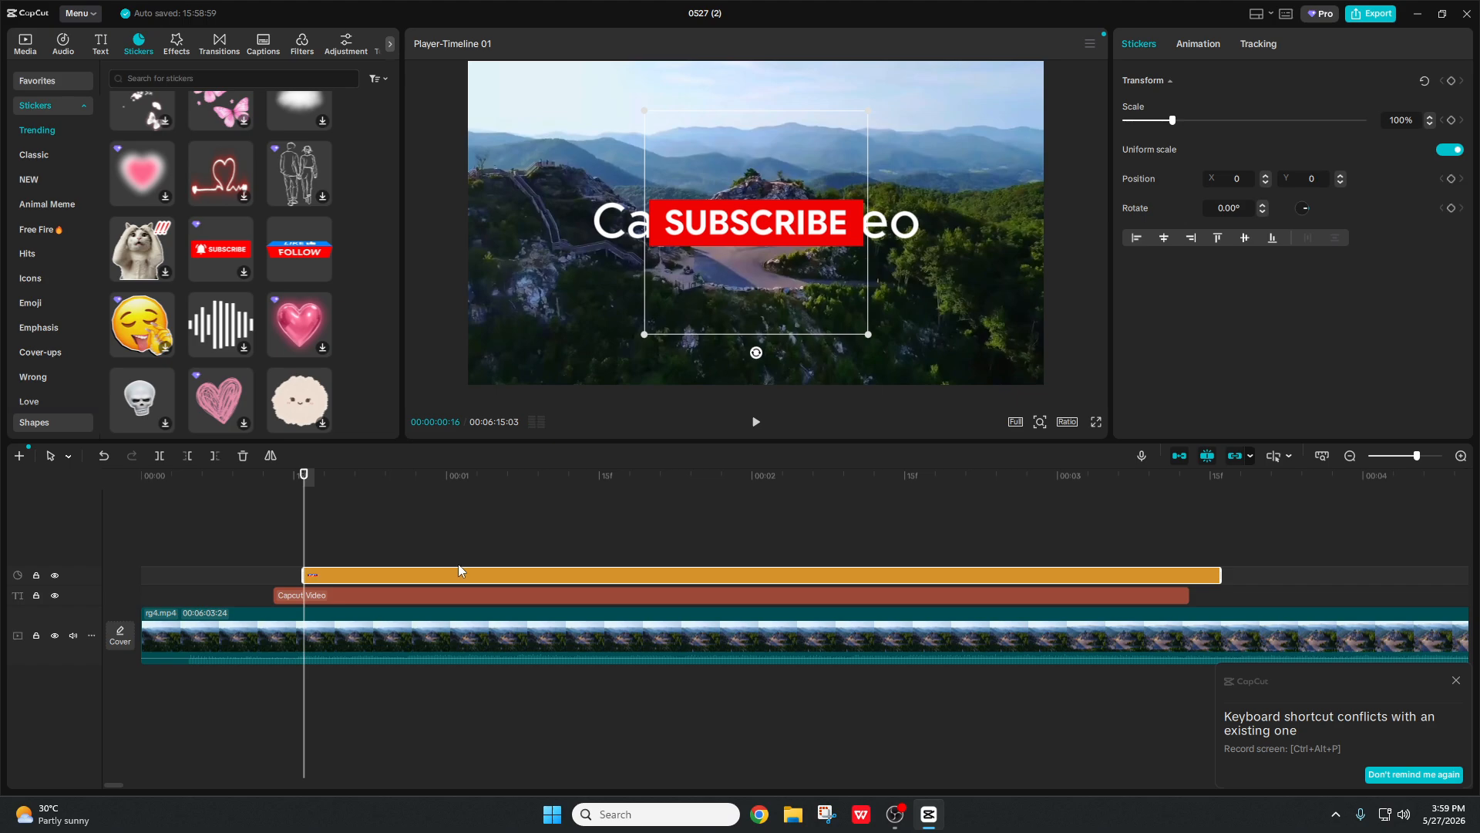
Step: Start the sticker clip just after the title begins, scale the sticker to 44%, and place it below the title at about X -154, Y -755
drag(459, 575, 431, 571)
drag(787, 220, 779, 337)
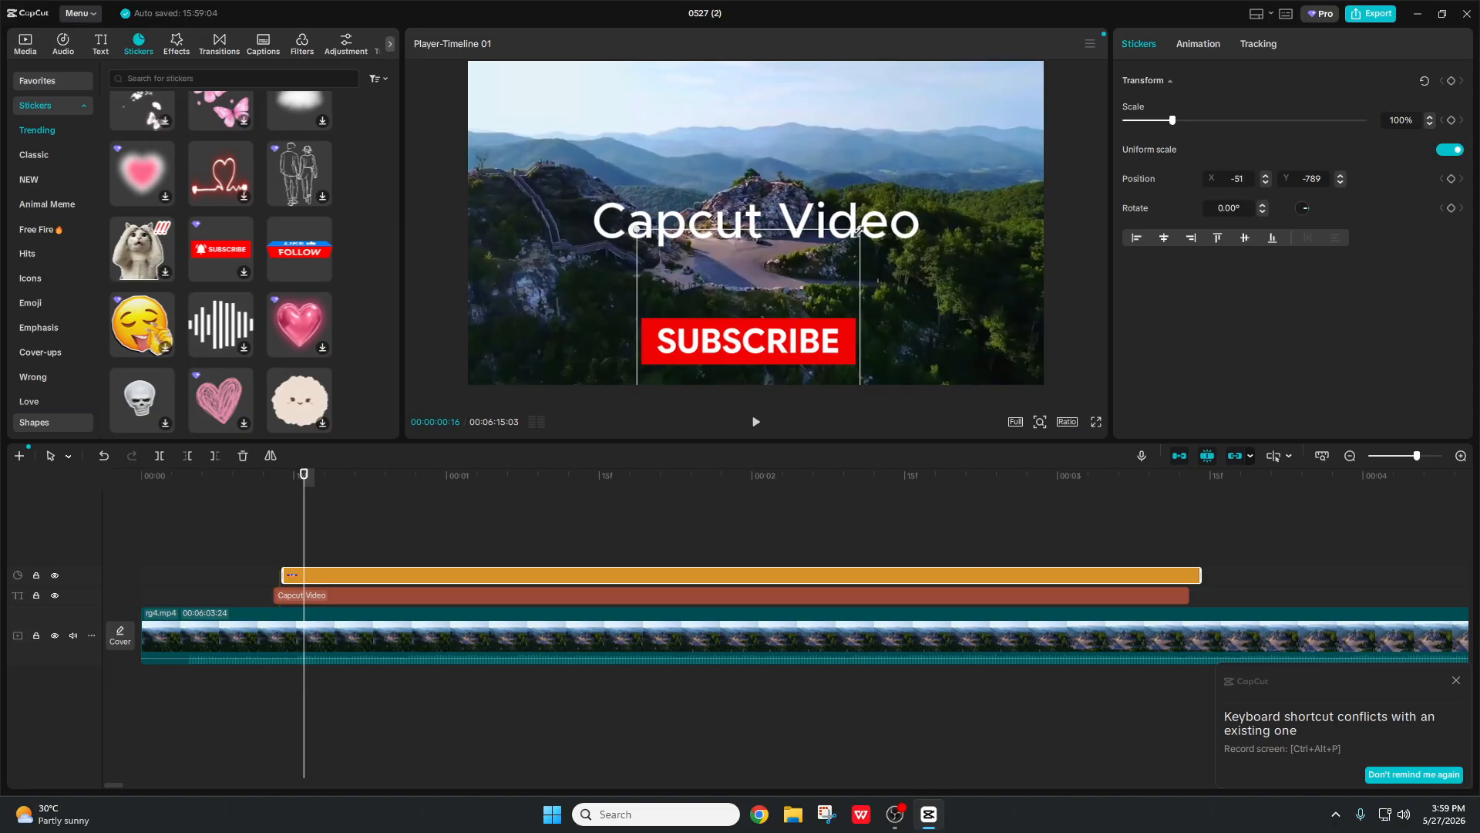
drag(858, 231, 780, 287)
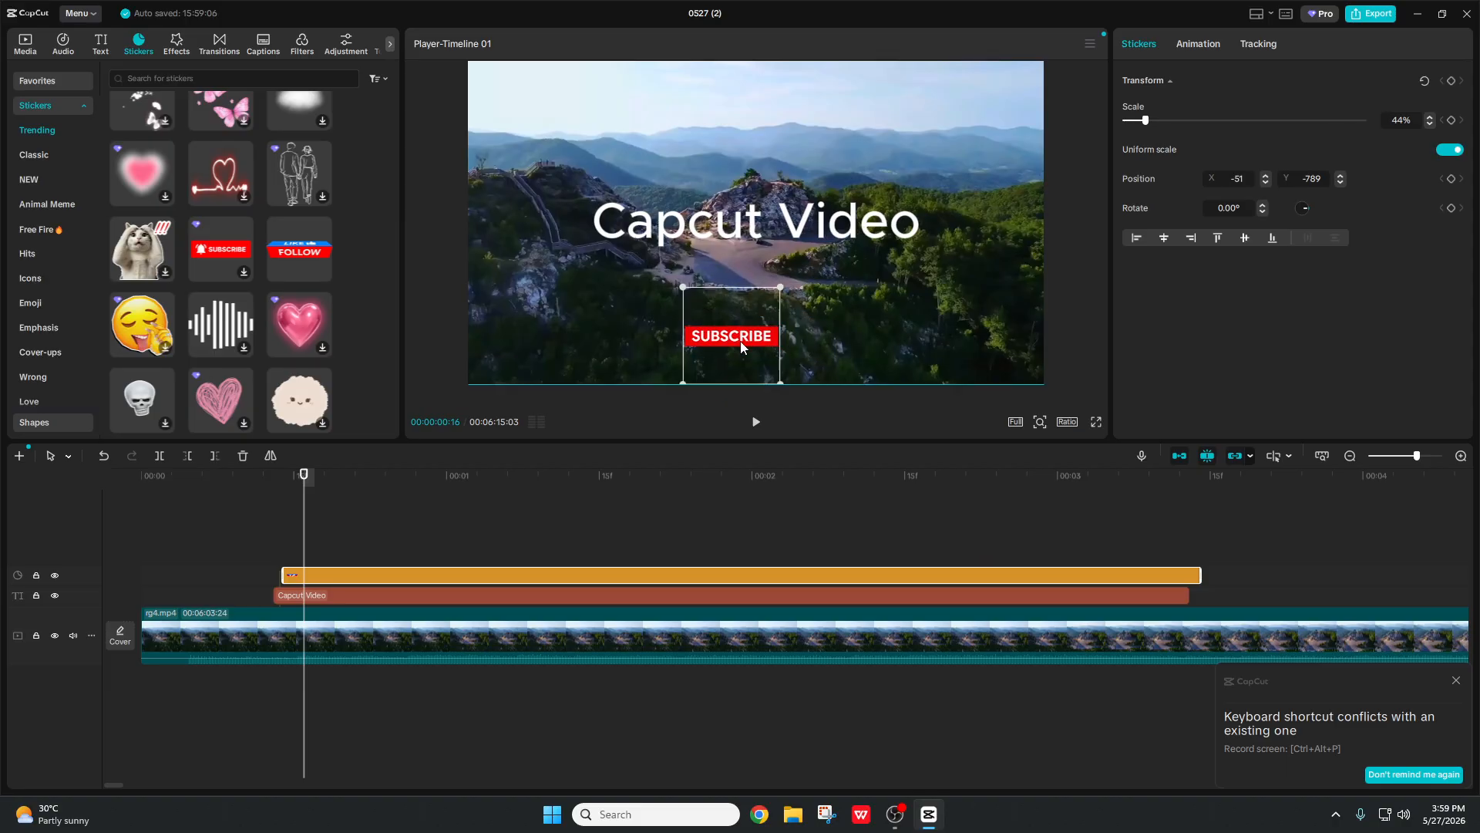
drag(740, 341, 742, 340)
Step: Play the timeline from 00:00:00:12 to preview the sticker animation with the title, then park the playhead at 00:00:03:09
click(266, 525)
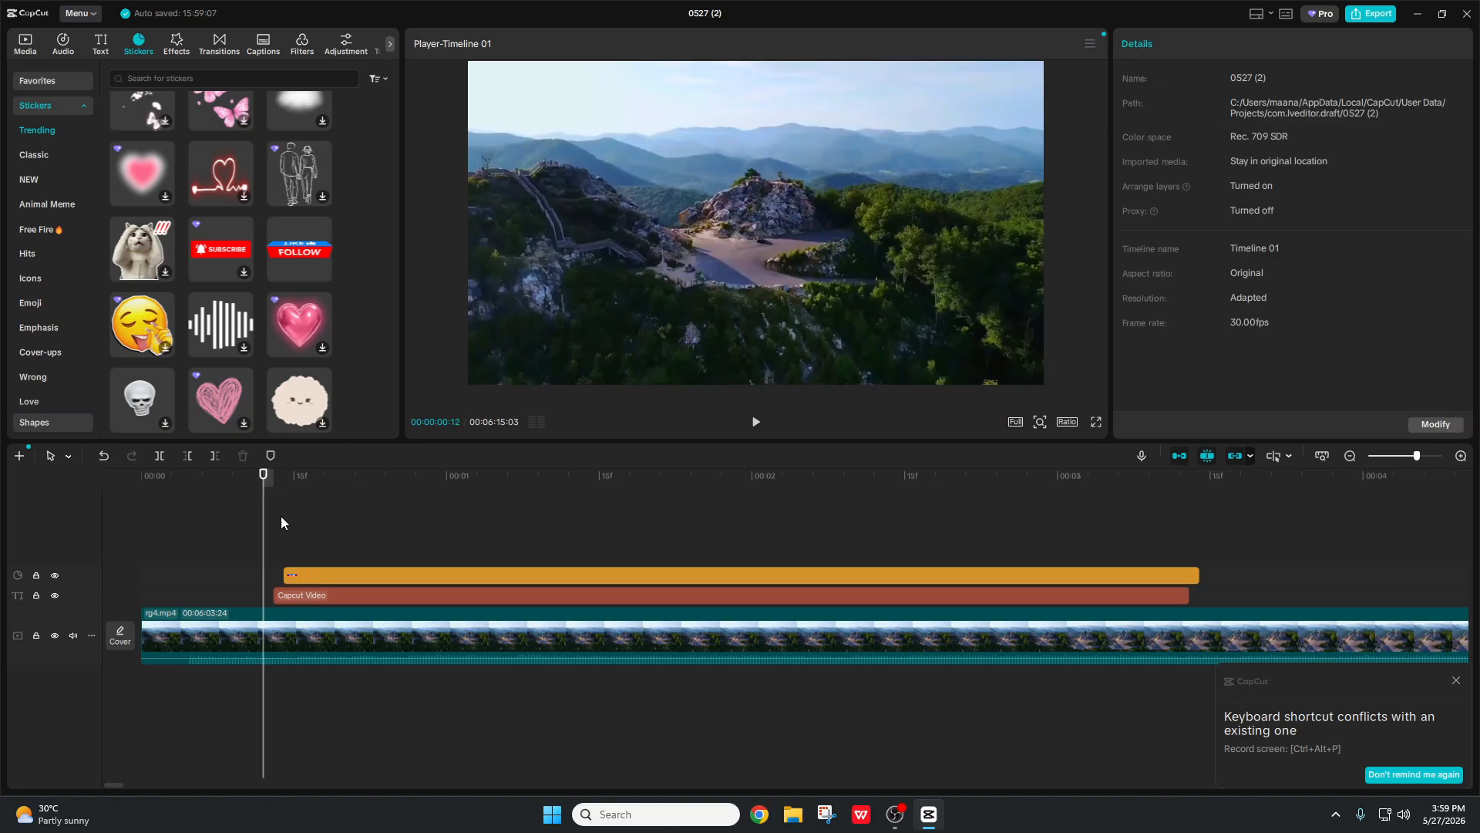
key(space)
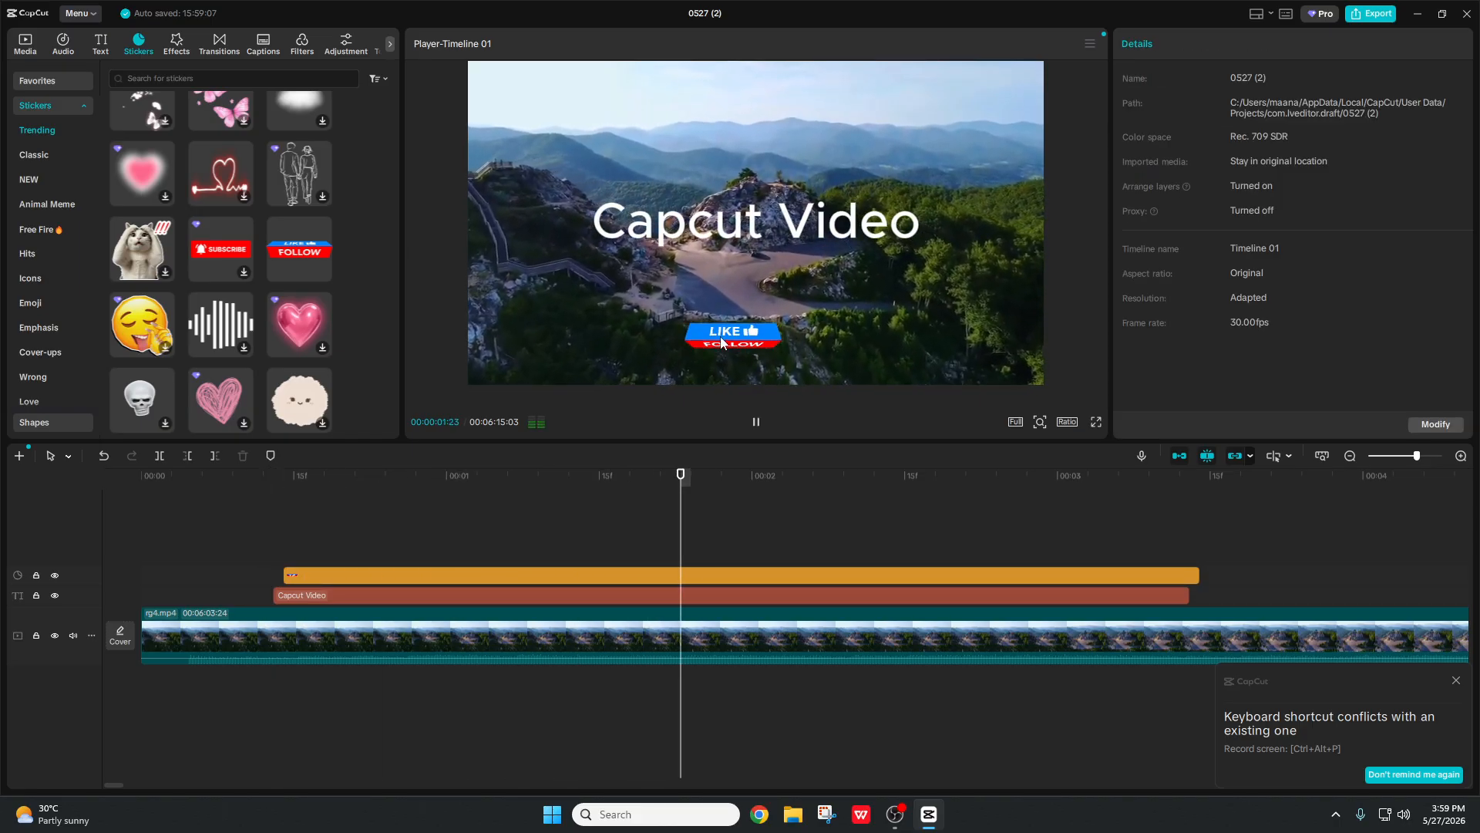
key(space)
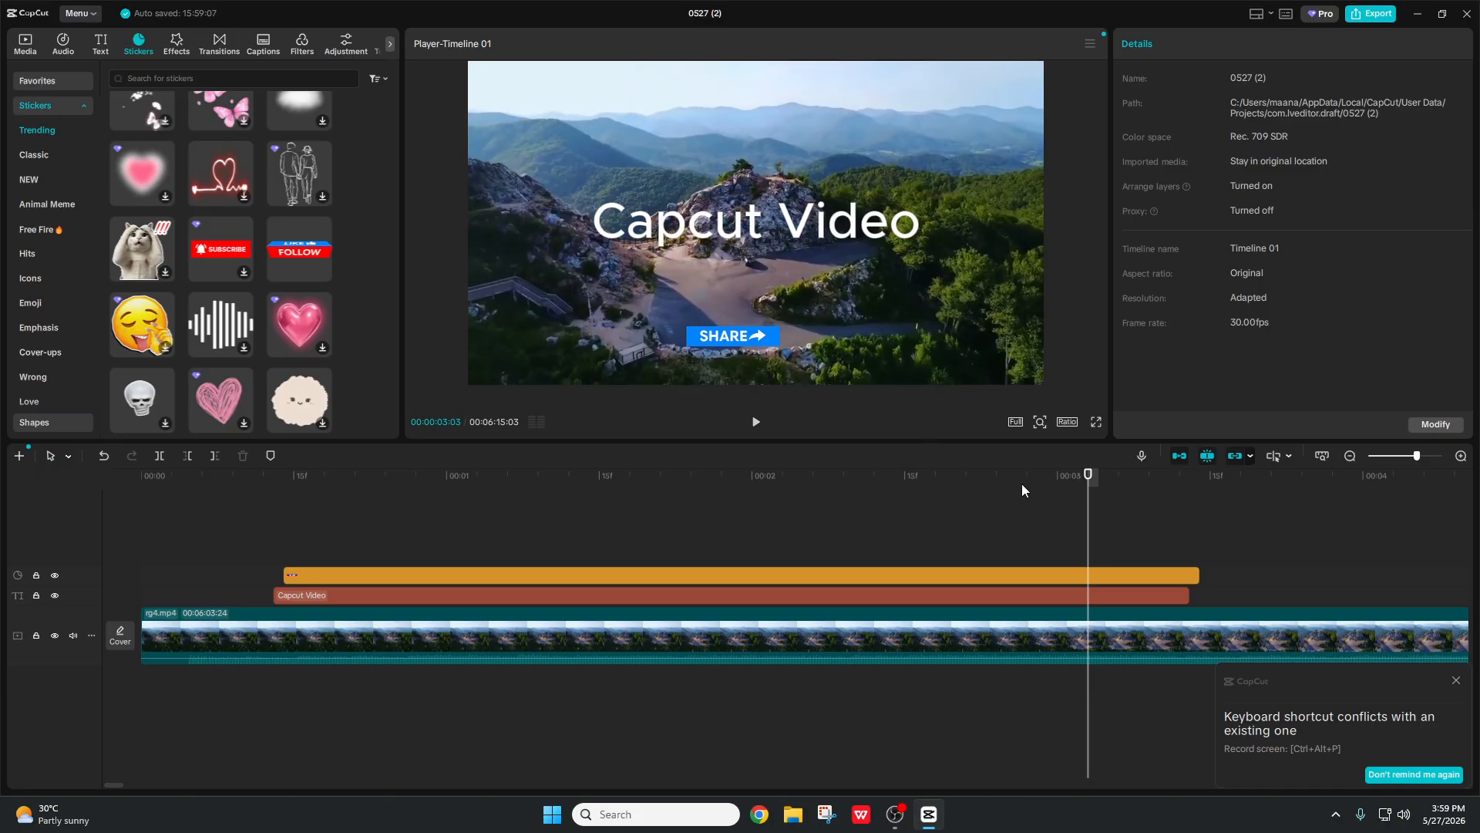
drag(1086, 493, 1146, 512)
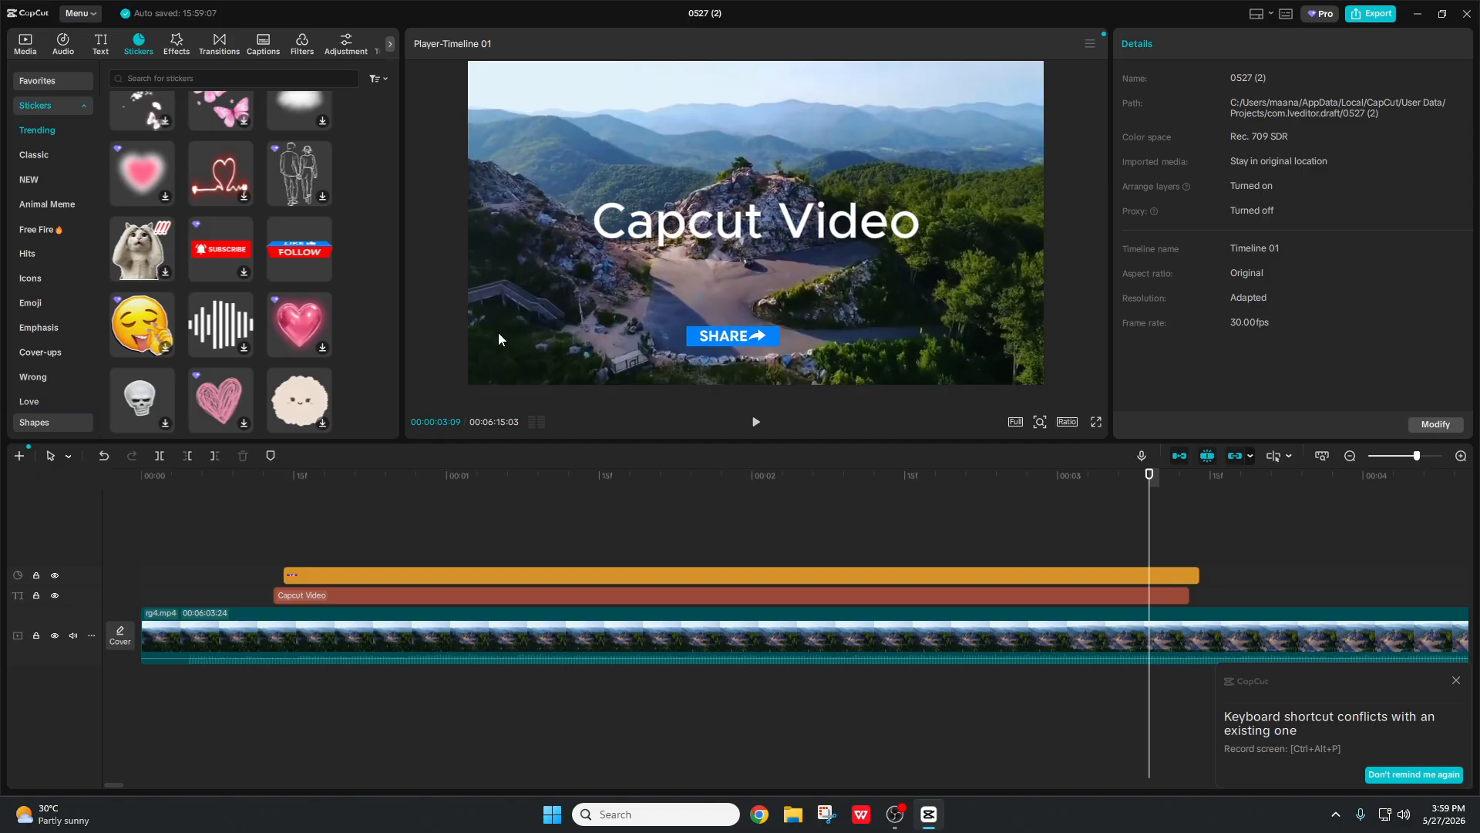
Step: Browse further through the trending stickers
scroll(280, 265, down, 10)
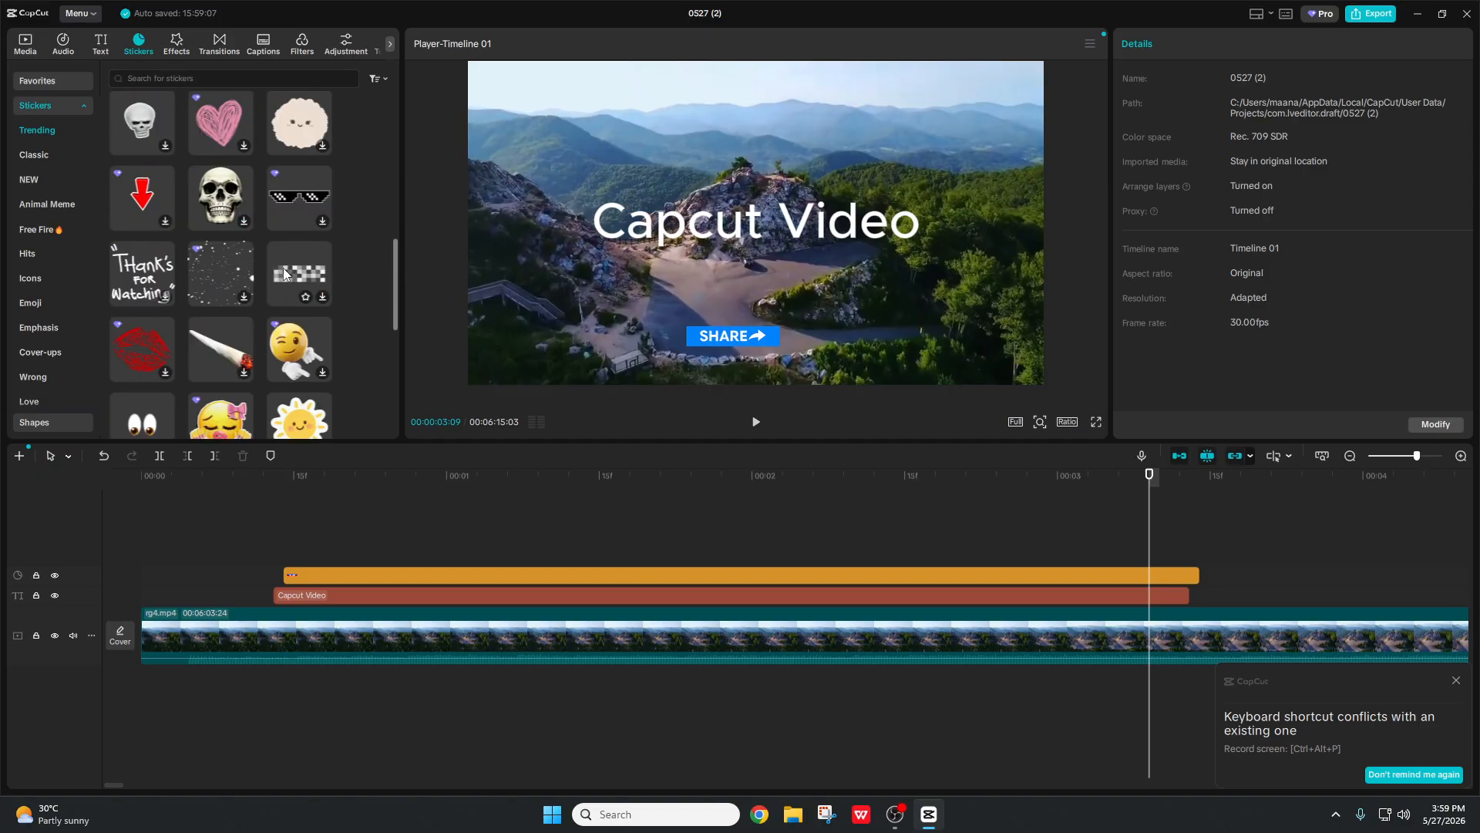
scroll(266, 297, down, 2)
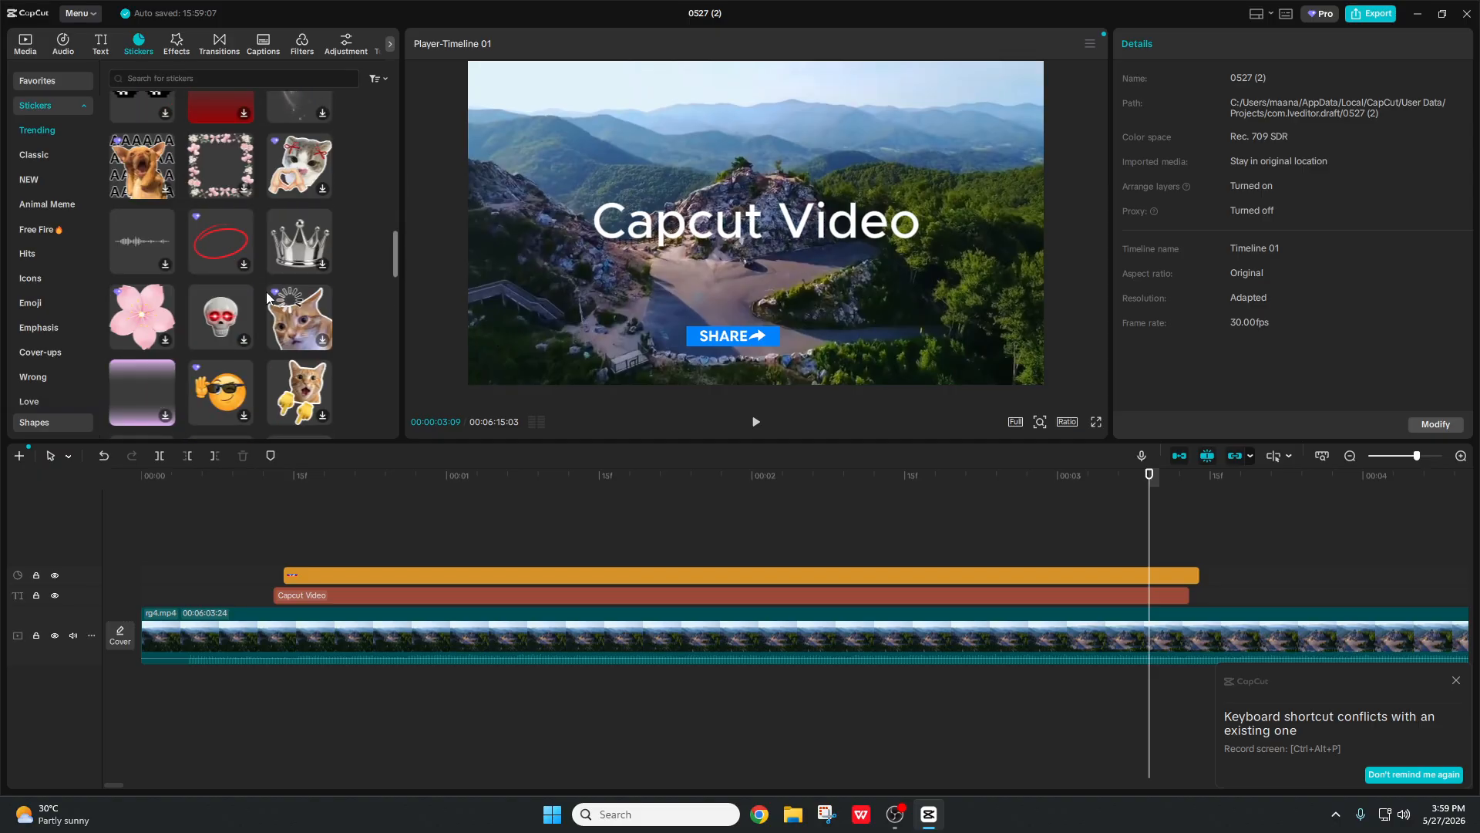
scroll(266, 296, down, 3)
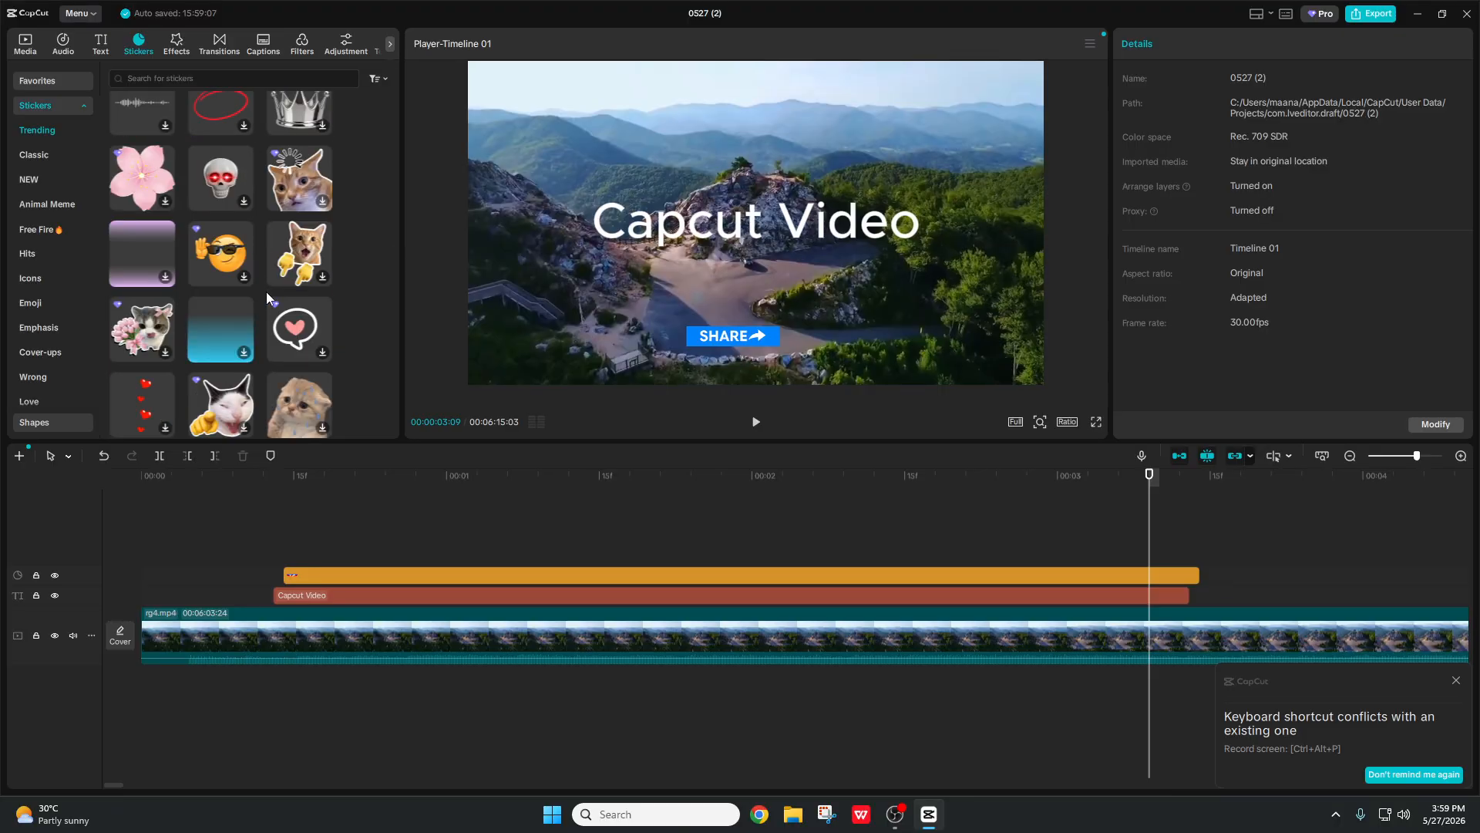
scroll(266, 297, down, 2)
scroll(266, 291, down, 3)
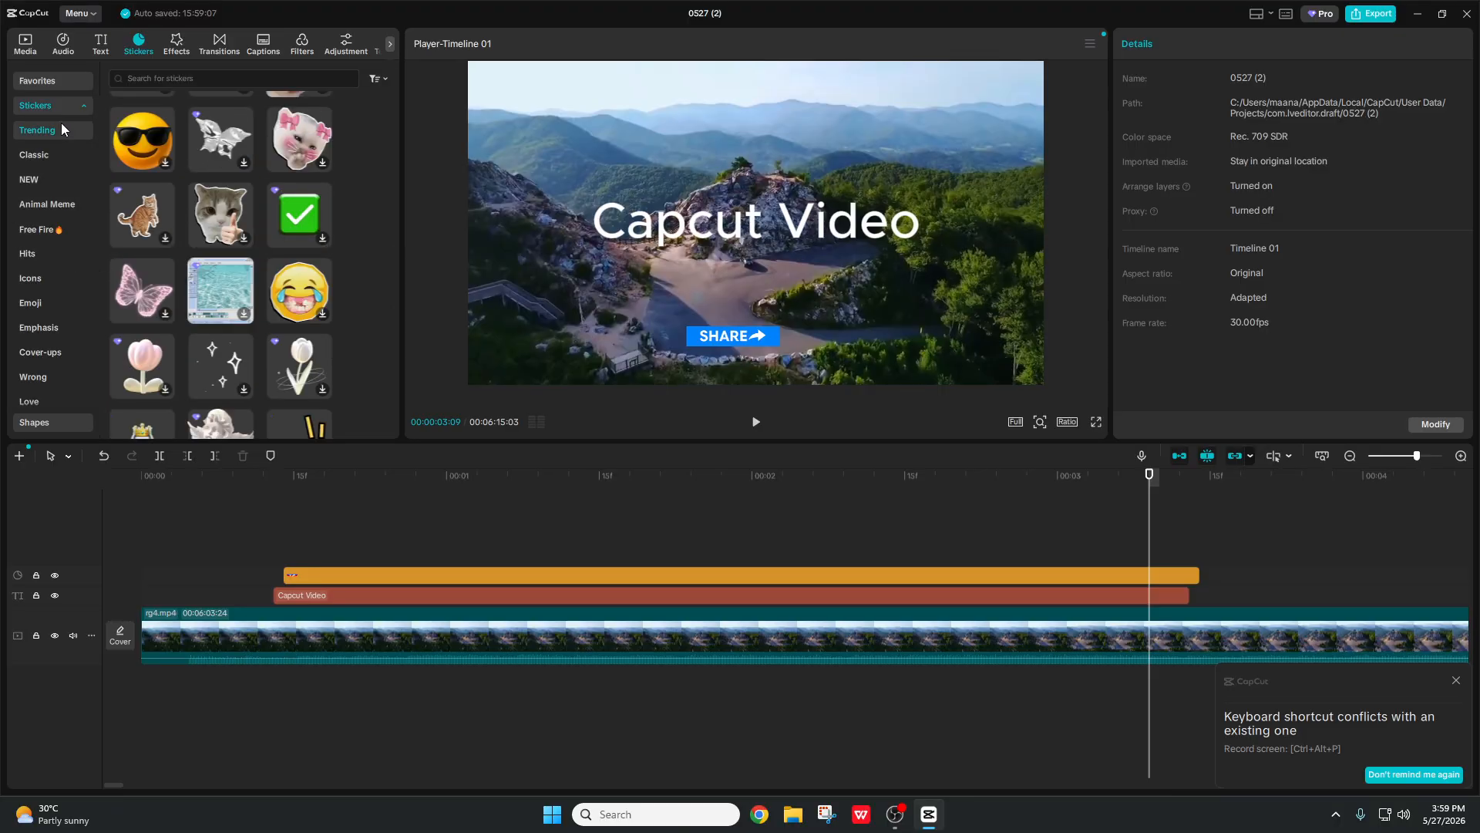
Step: Look through the sticker categories, viewing the Journal, Shimmer and Glitter collections
scroll(64, 248, down, 5)
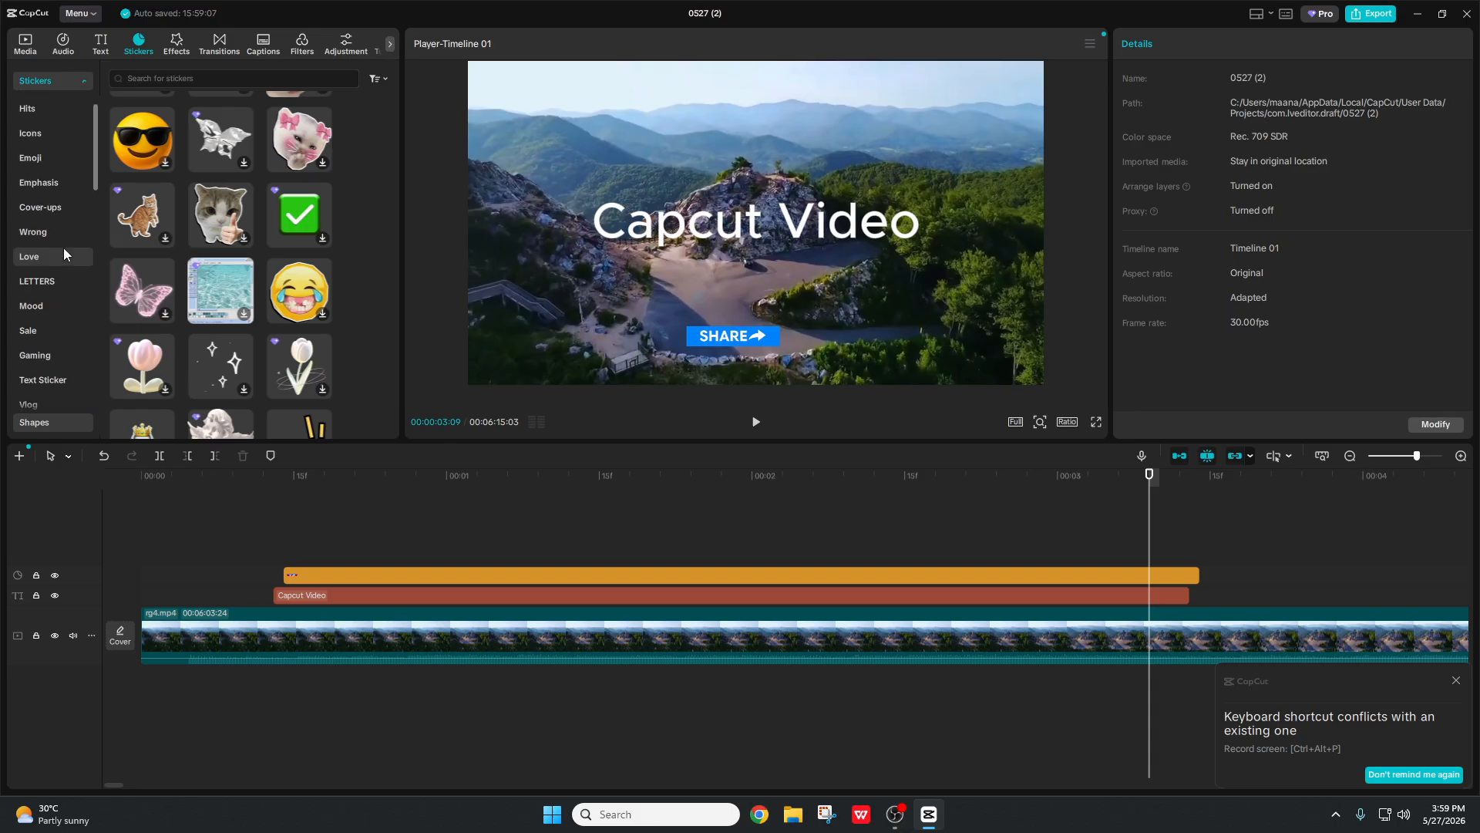
scroll(63, 247, up, 5)
scroll(64, 243, down, 5)
click(38, 276)
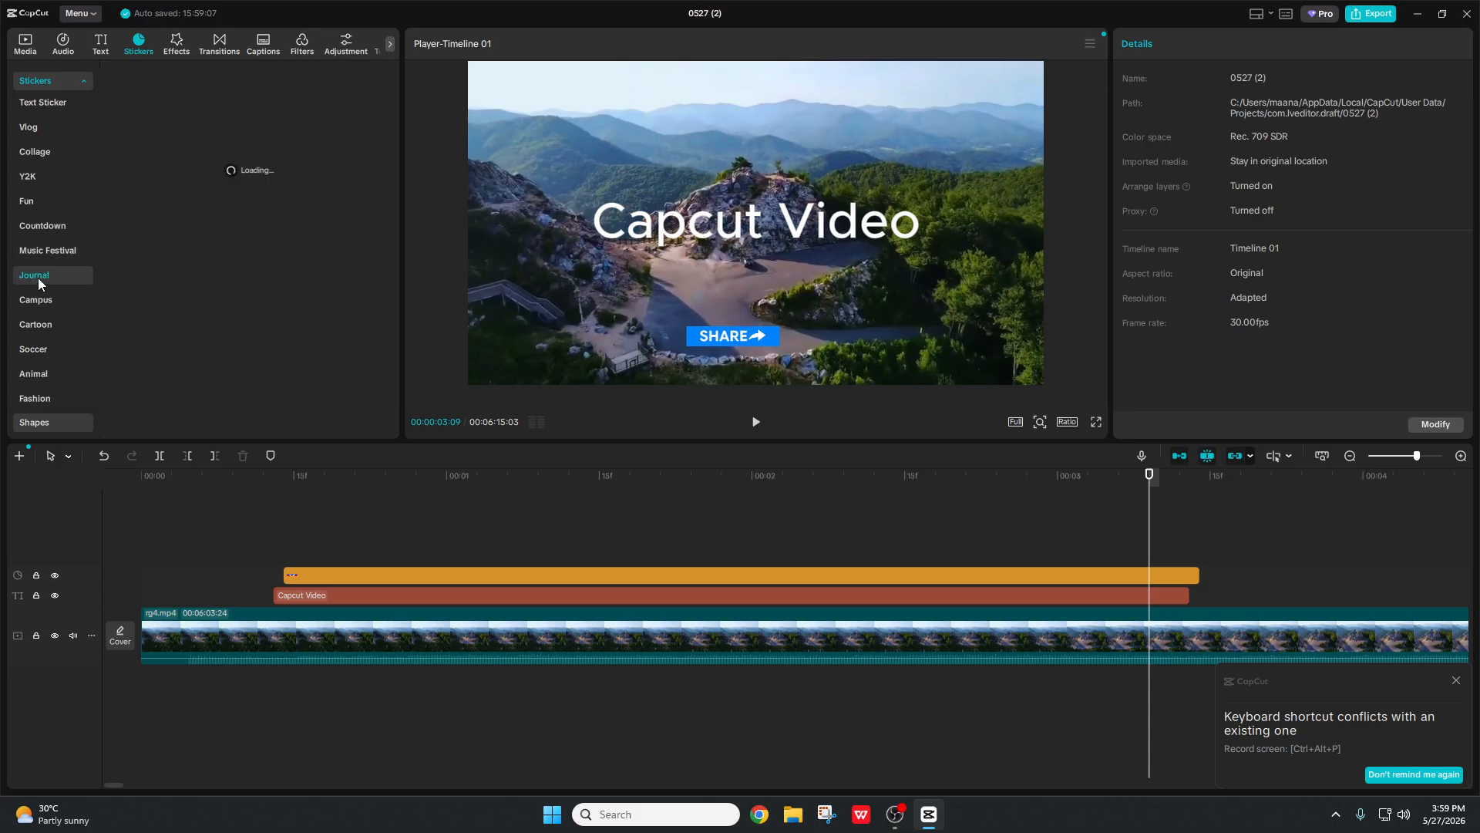
scroll(48, 254, down, 5)
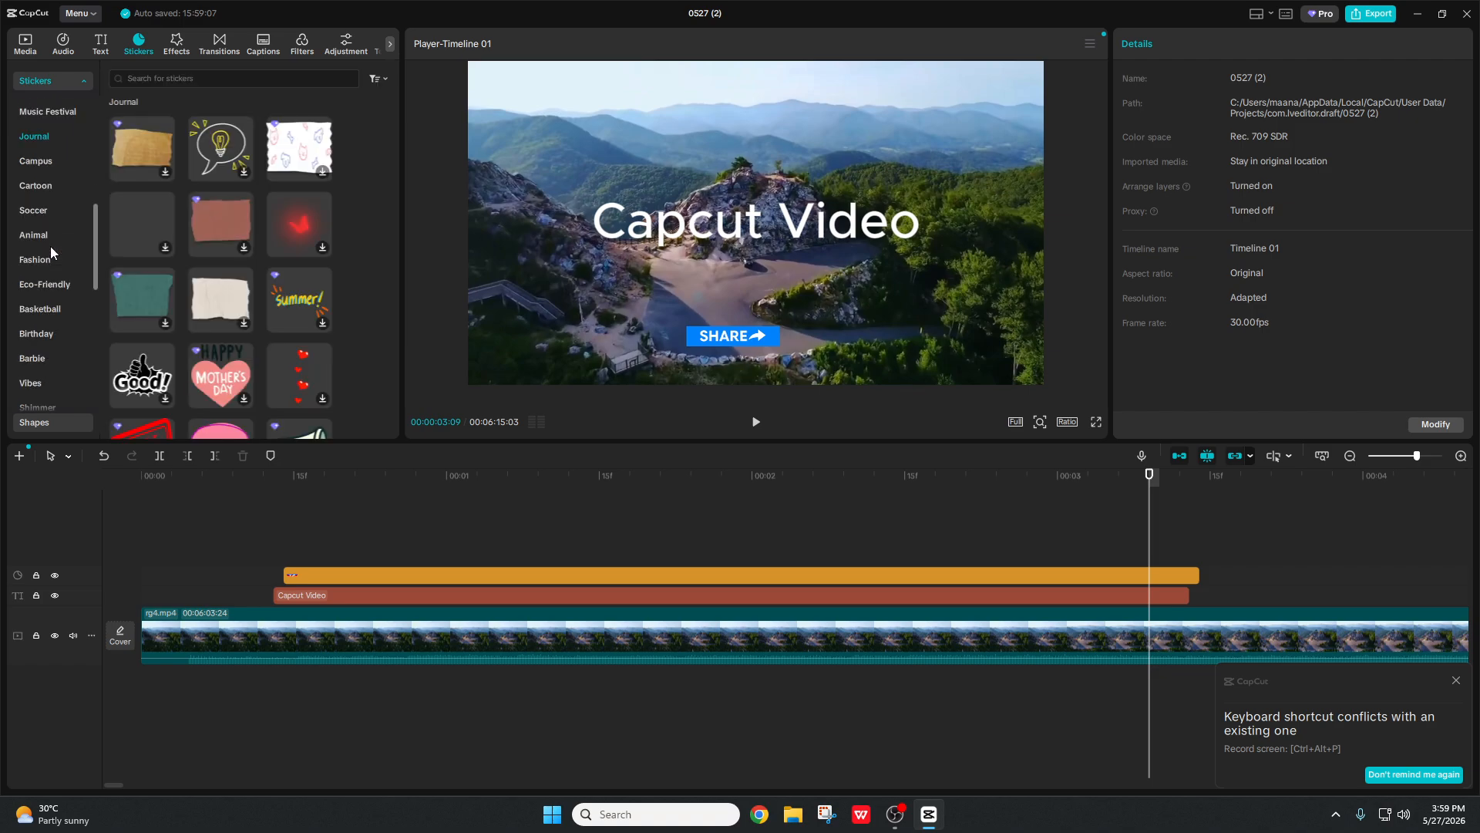
click(48, 262)
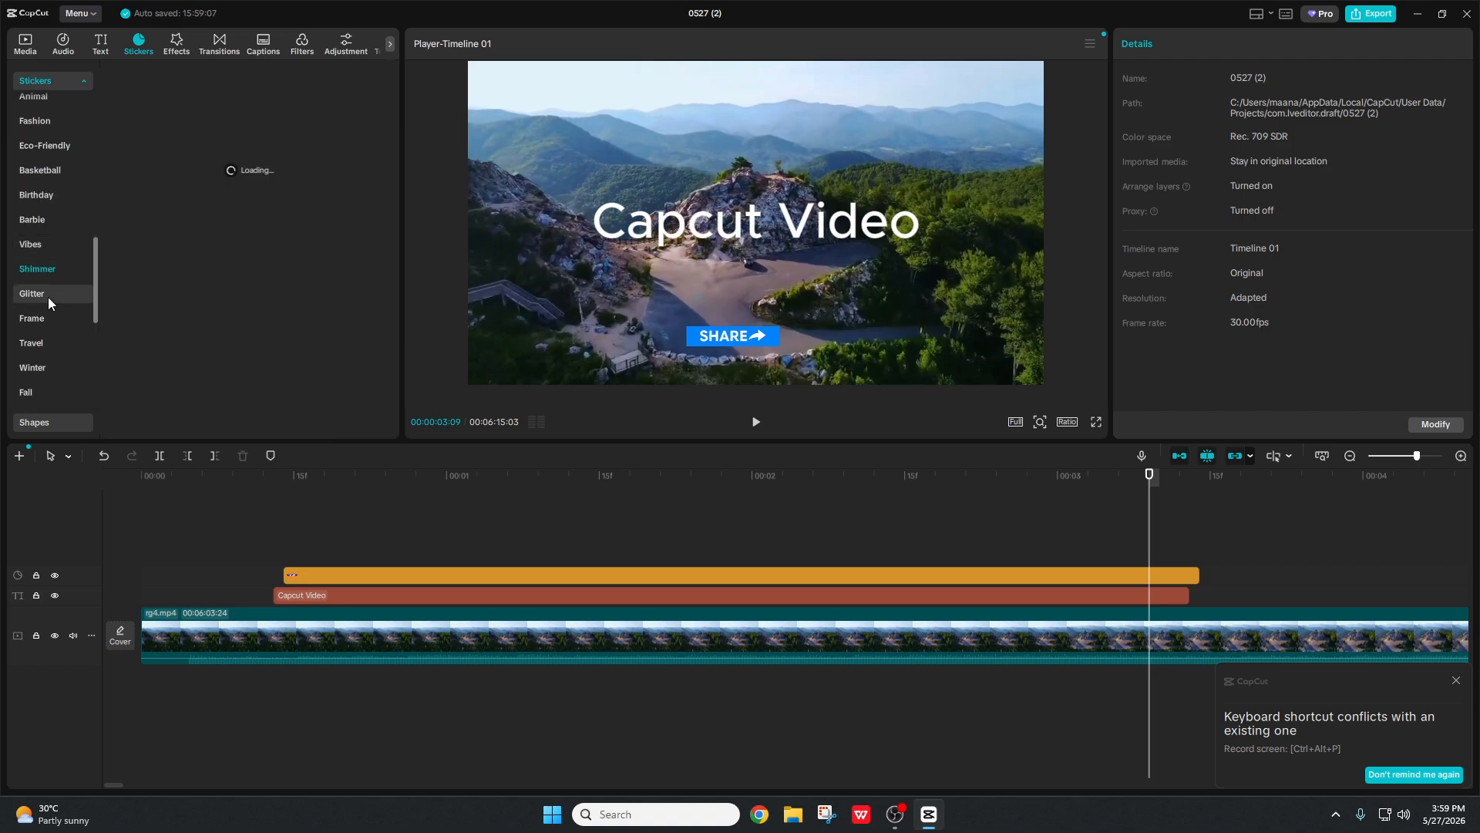
scroll(68, 238, up, 4)
click(67, 227)
scroll(85, 100, up, 8)
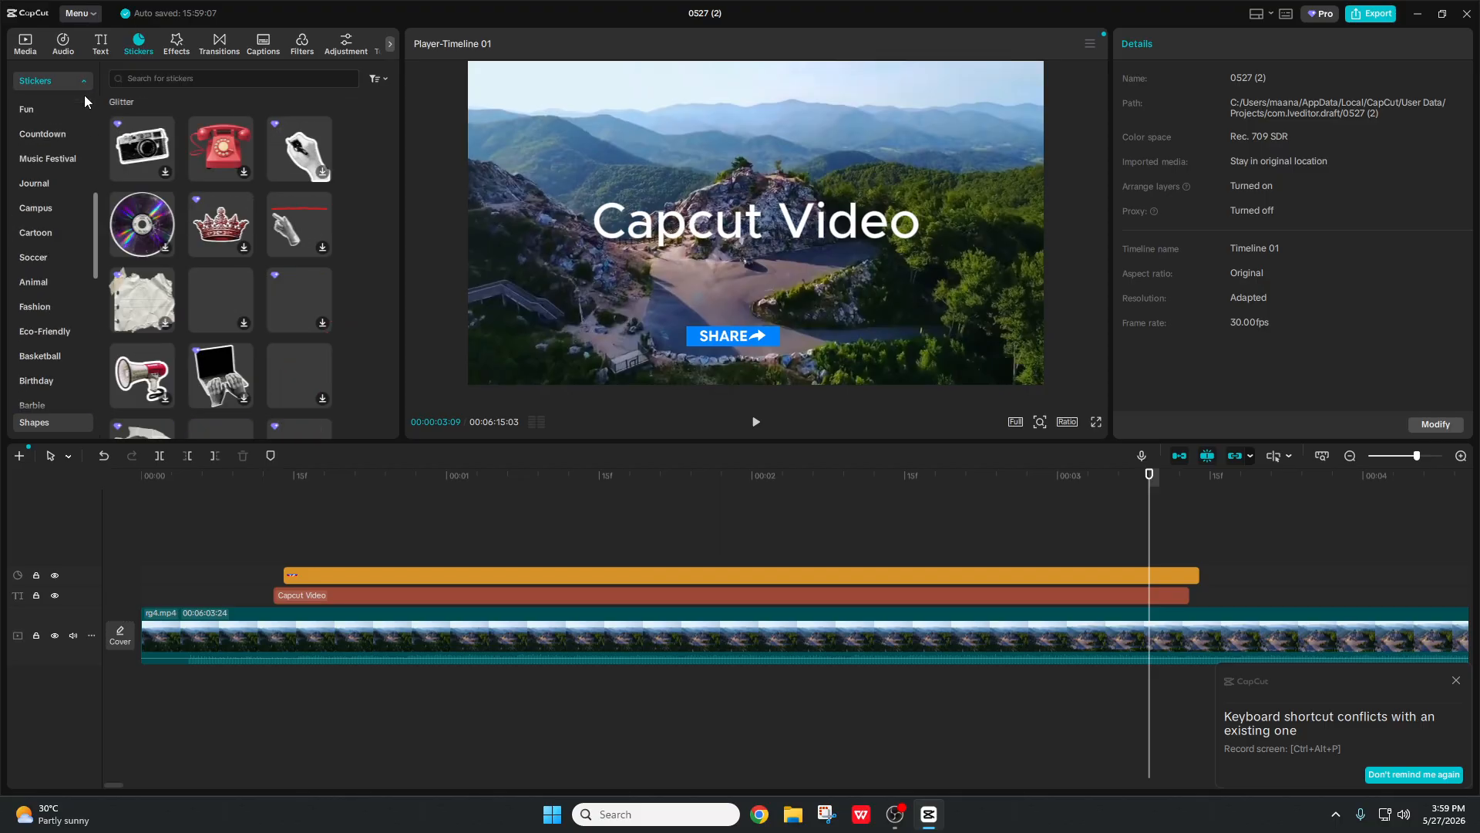
Step: Collapse the sticker categories, view the available shapes and preview the circle over the footage
click(80, 109)
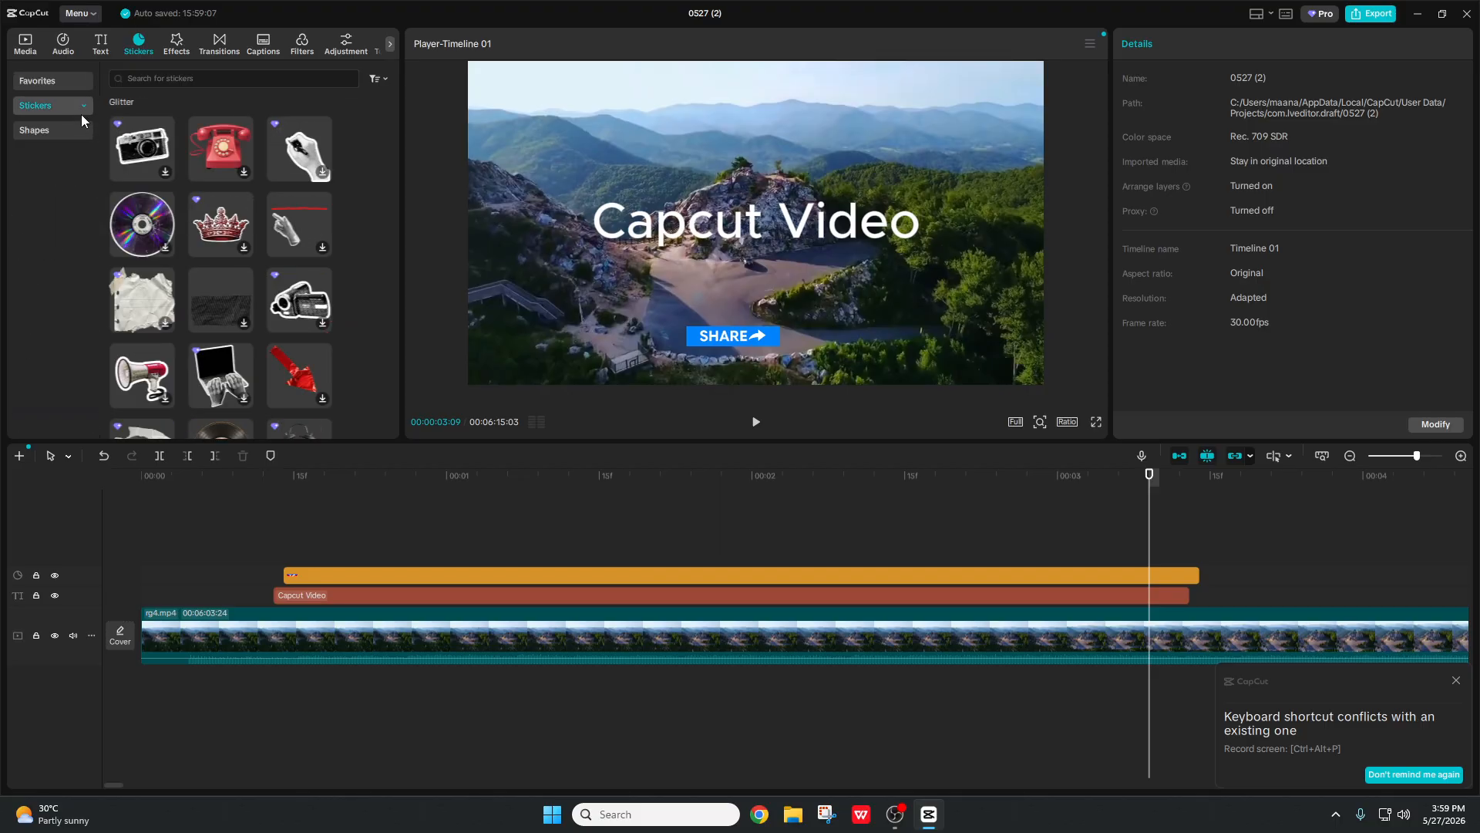
click(68, 131)
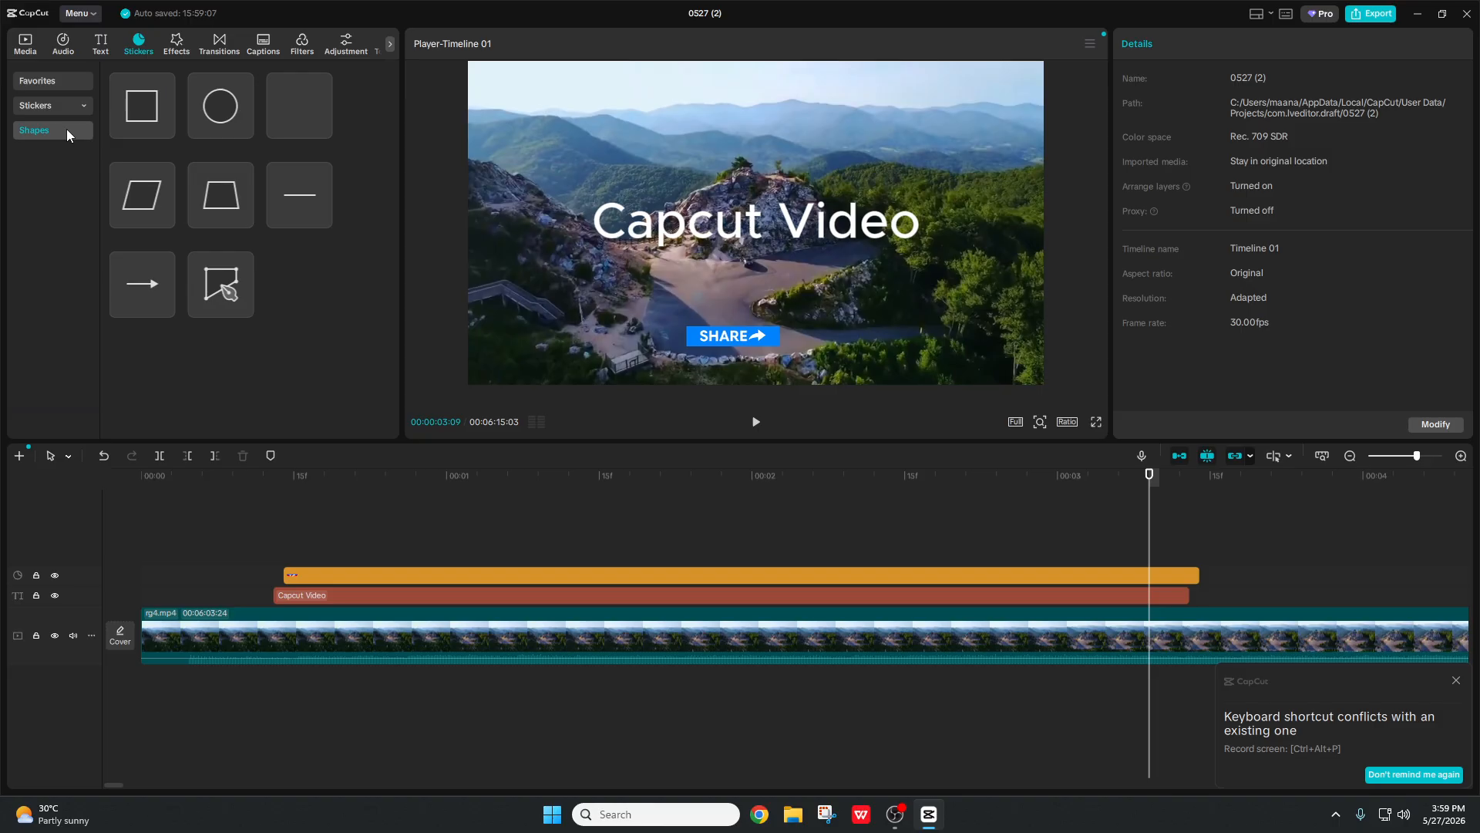
click(224, 110)
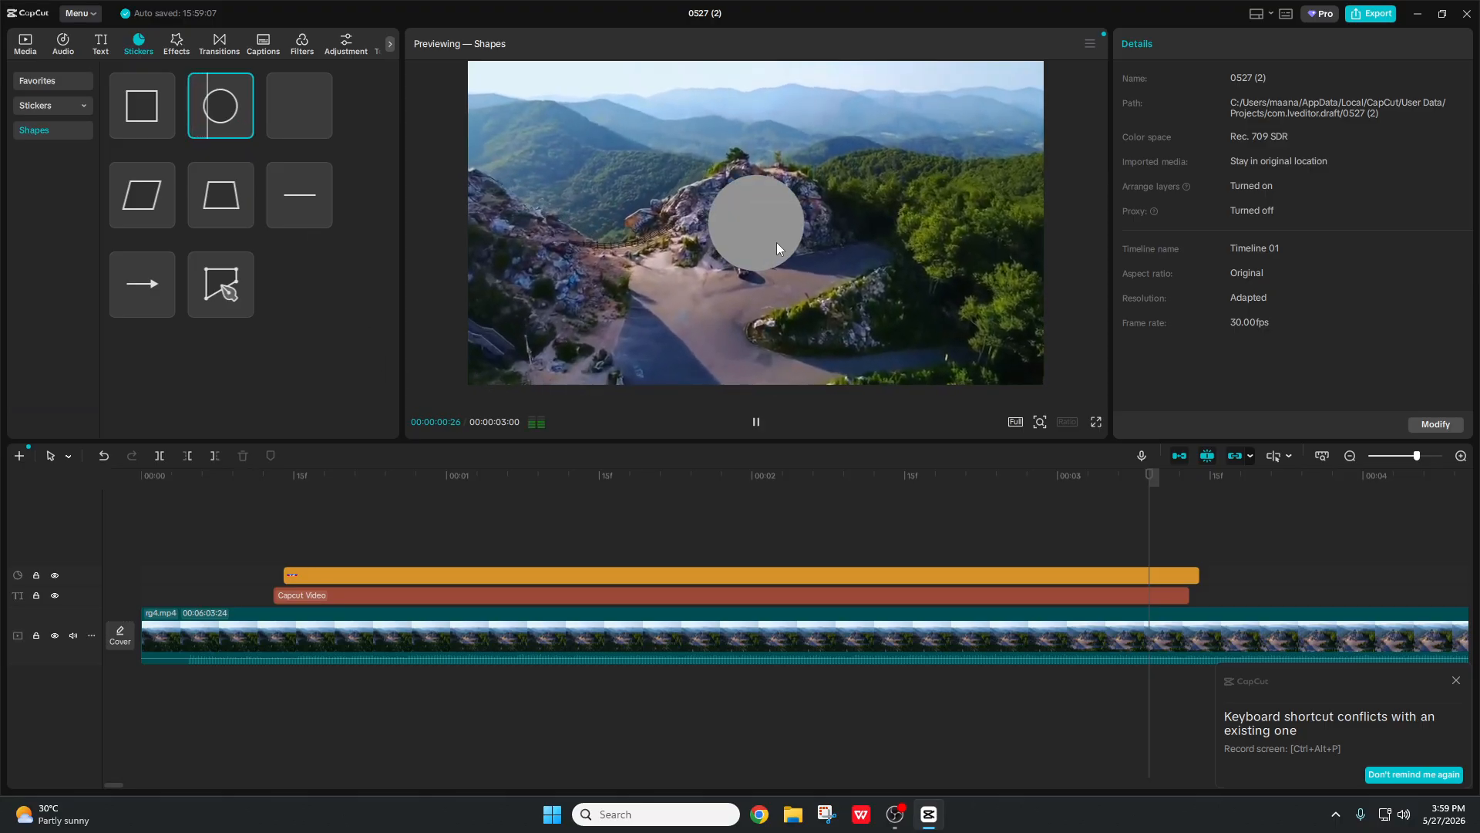
Step: Play the timeline from 00:00:00:08 through the title and sticker animation, then select the sticker clip
click(223, 507)
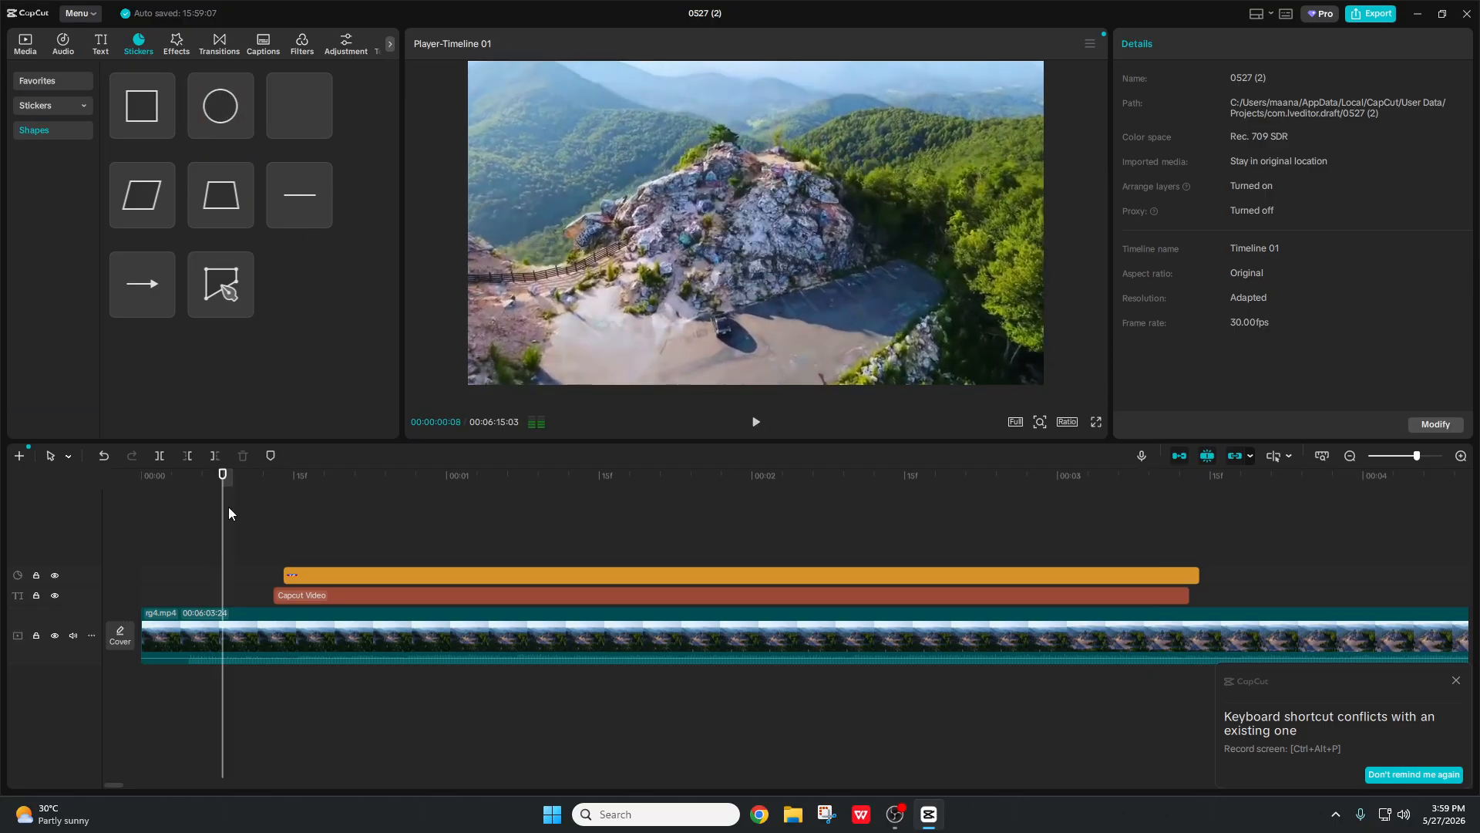
key(space)
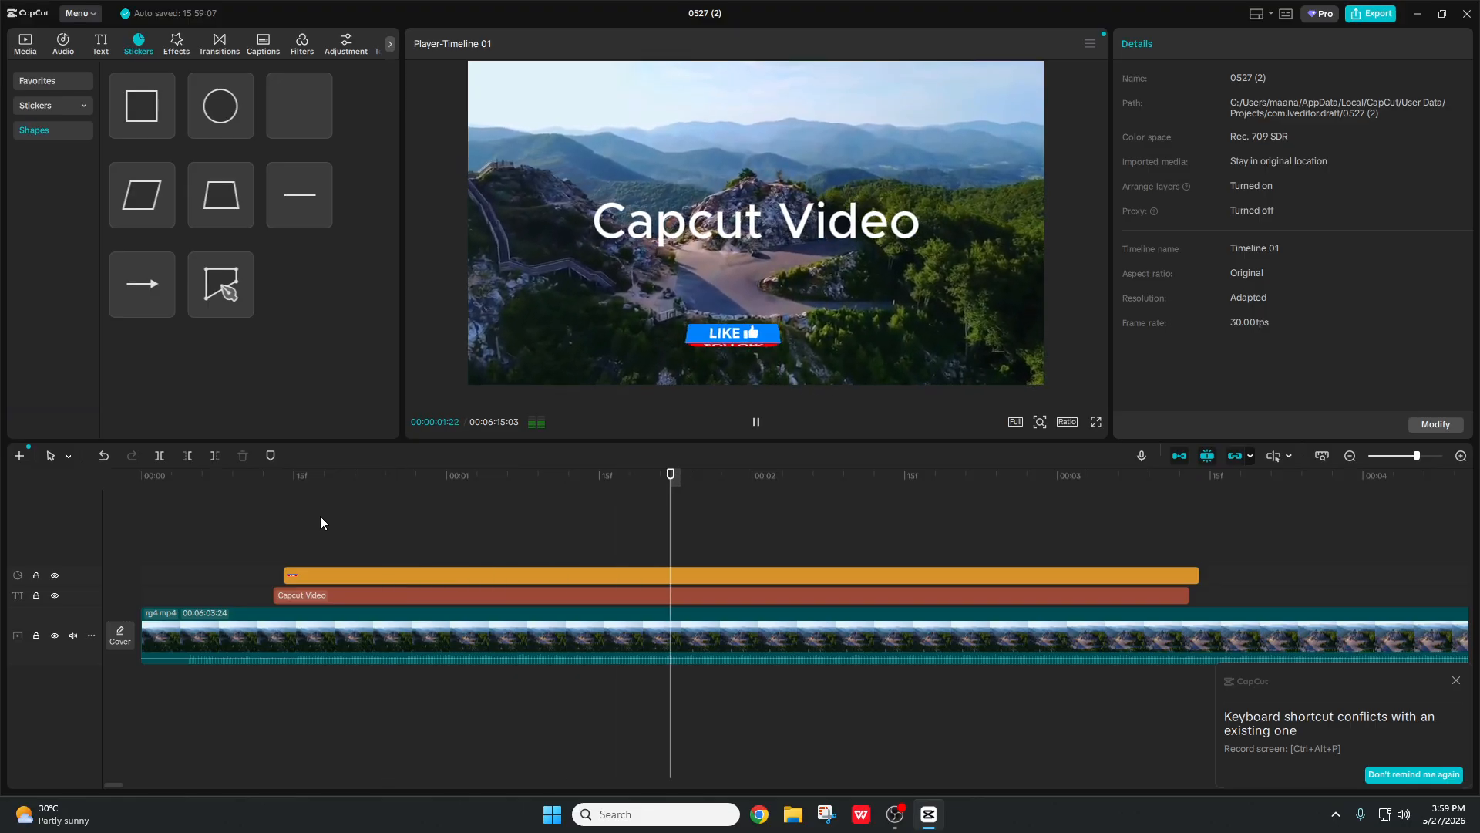
key(space)
click(342, 578)
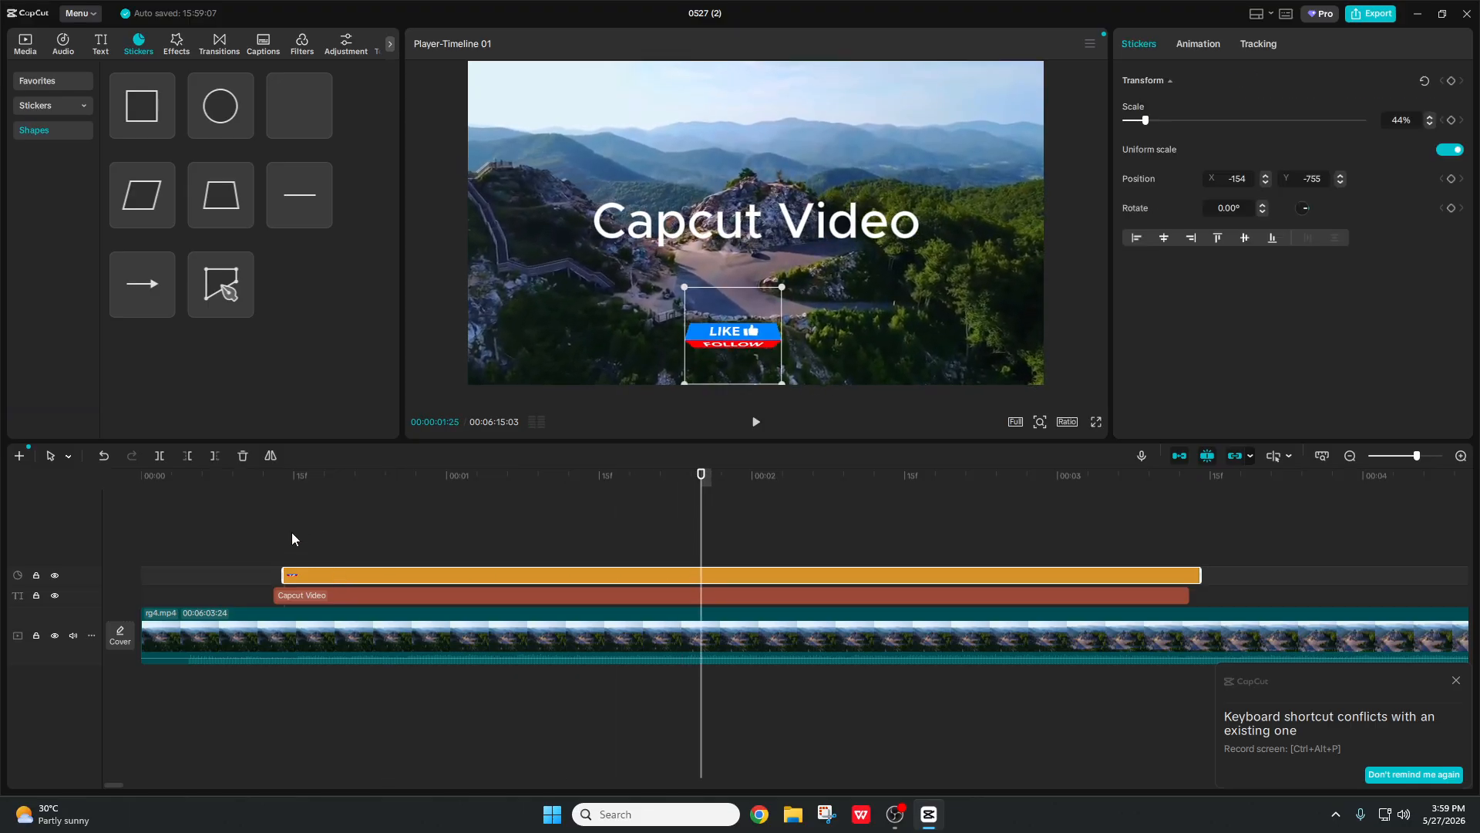
Step: Browse the trending video effects and preview Prismatic Scan and the orange light-streak effect next to BW Daze
click(172, 50)
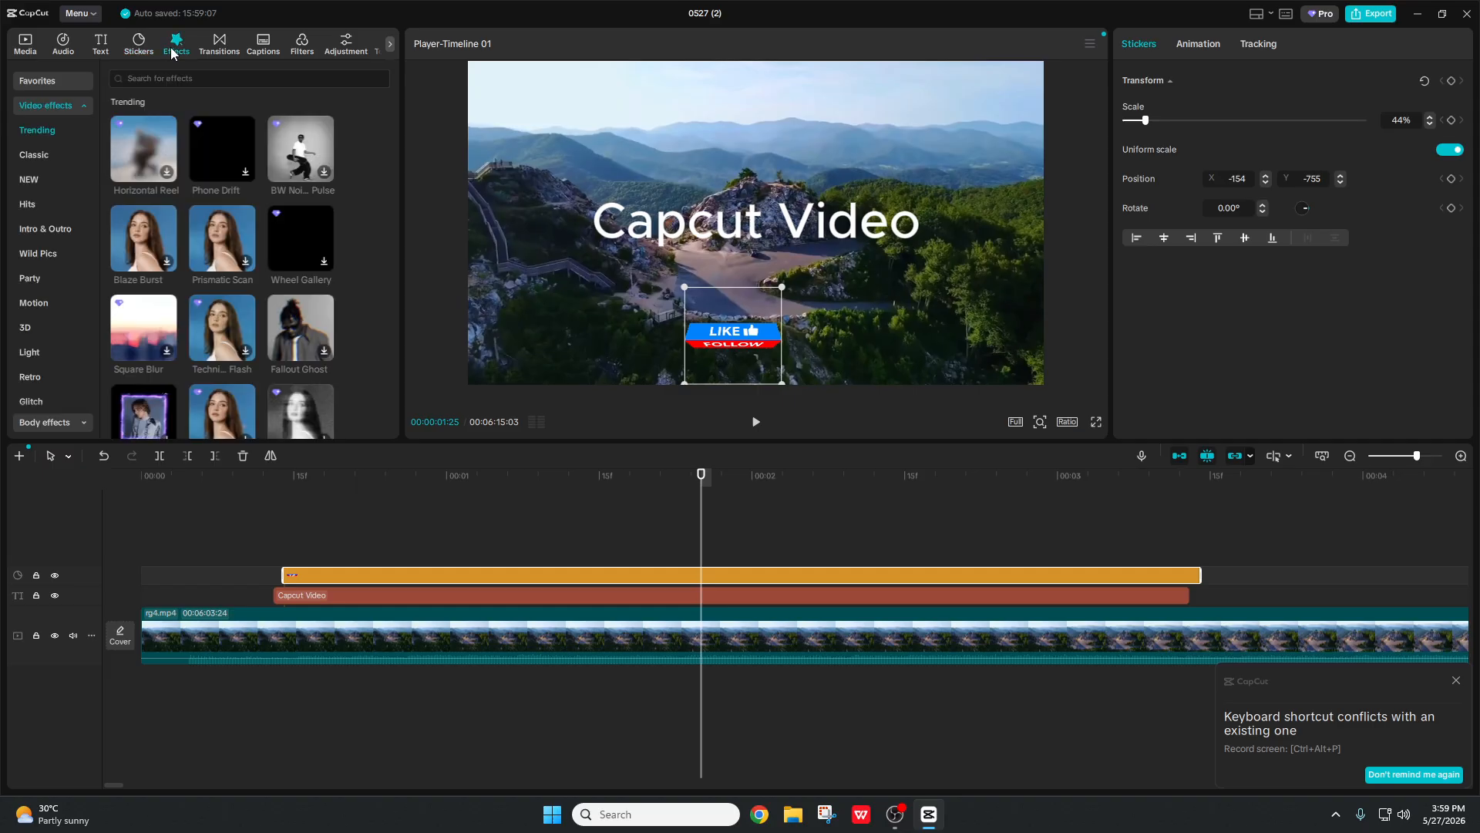
click(231, 243)
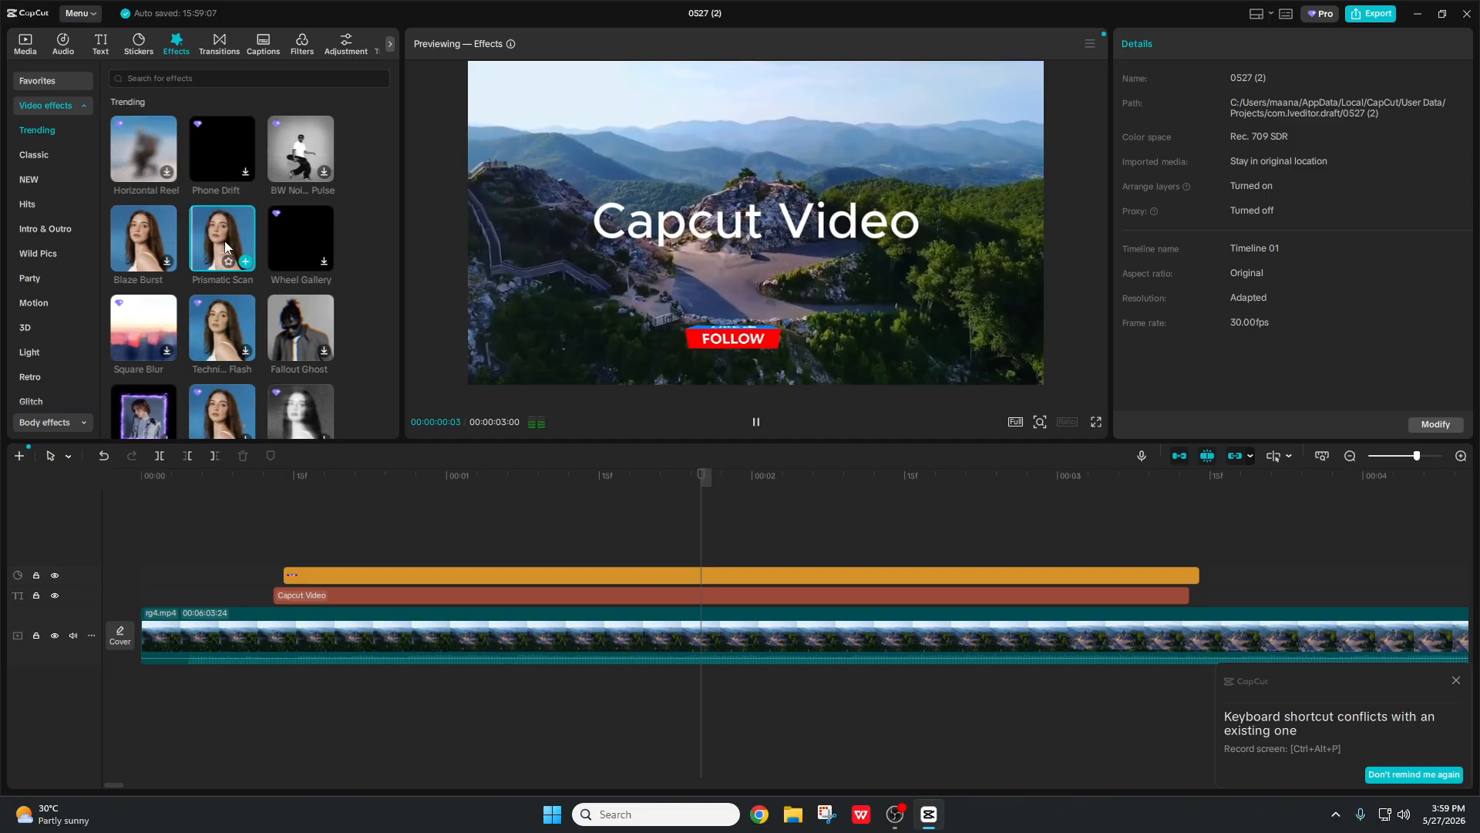
scroll(251, 303, down, 2)
click(243, 287)
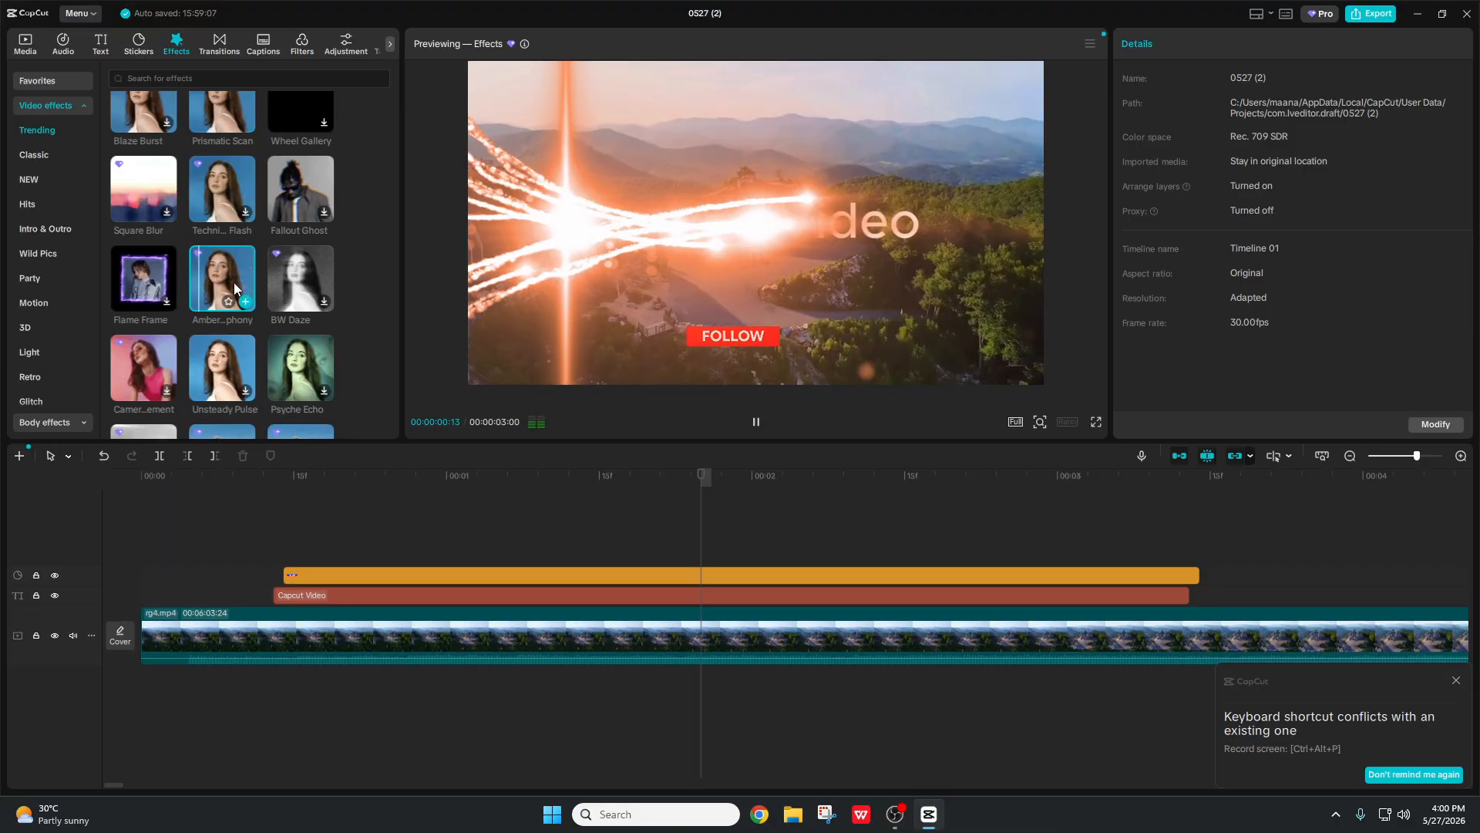
scroll(233, 276, down, 1)
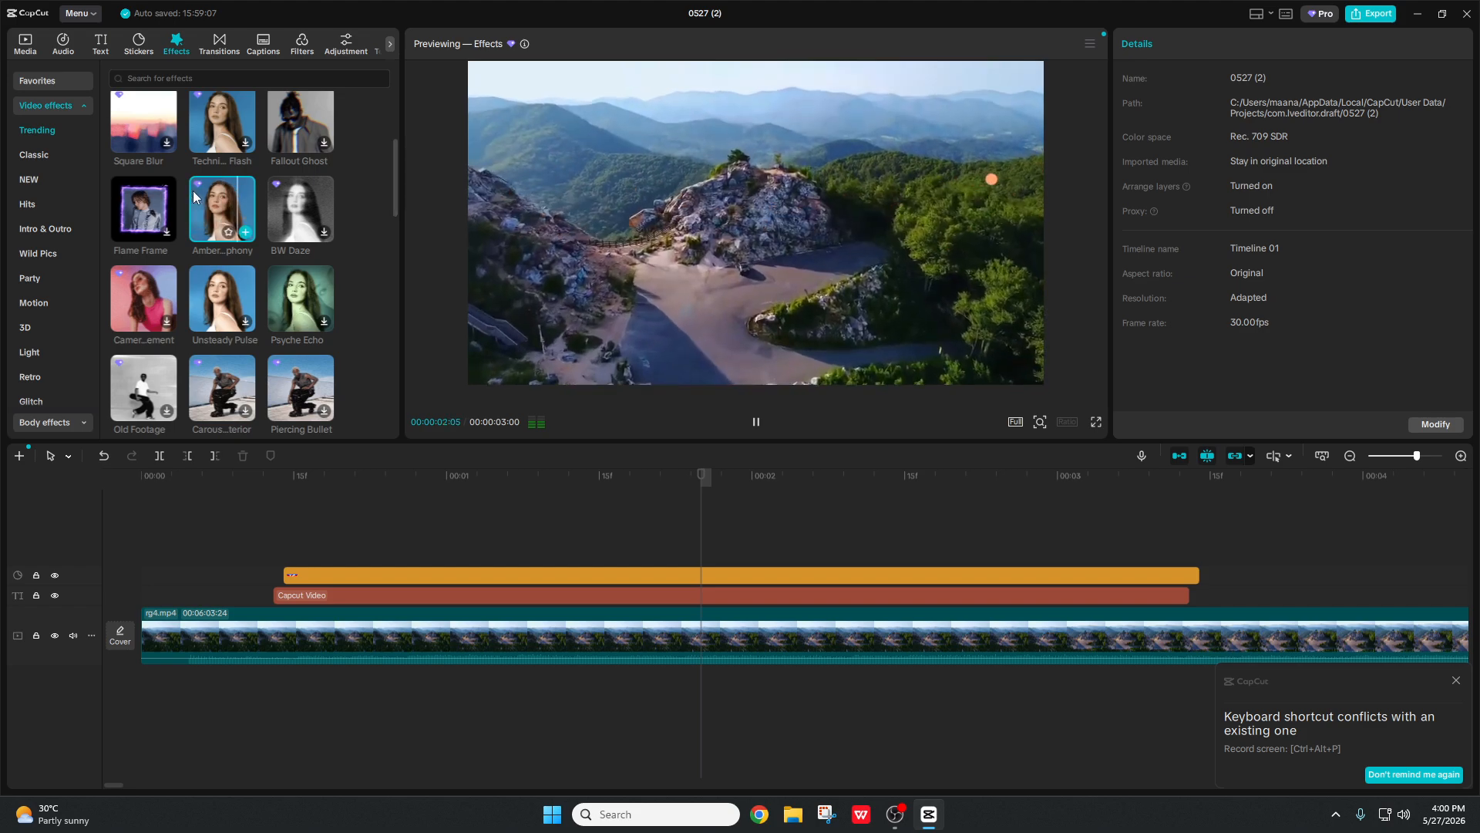
Step: Preview the Chrome Panther video effect, add it to the timeline at the playhead and play it back
scroll(296, 219, down, 3)
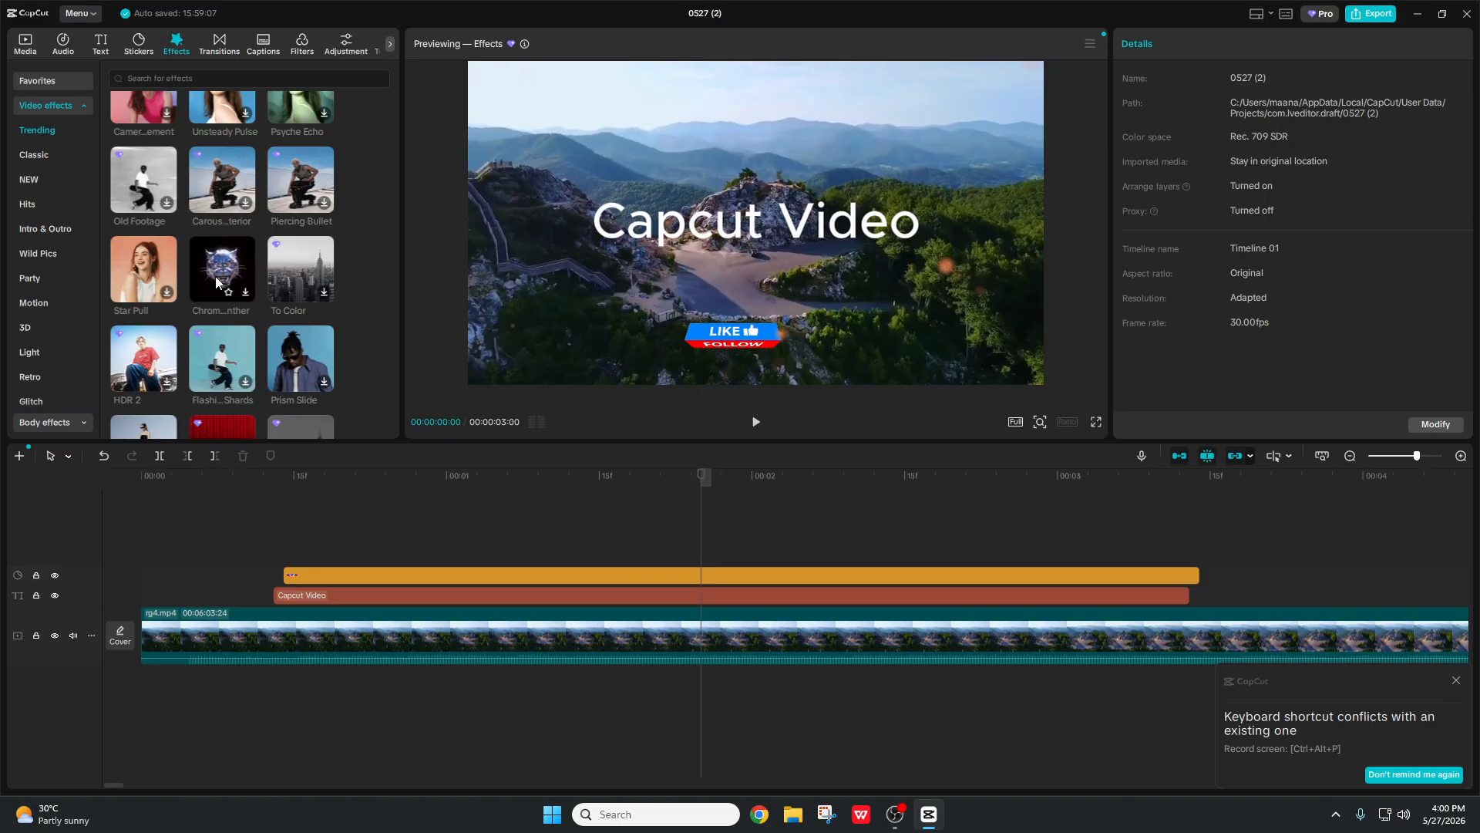
click(216, 278)
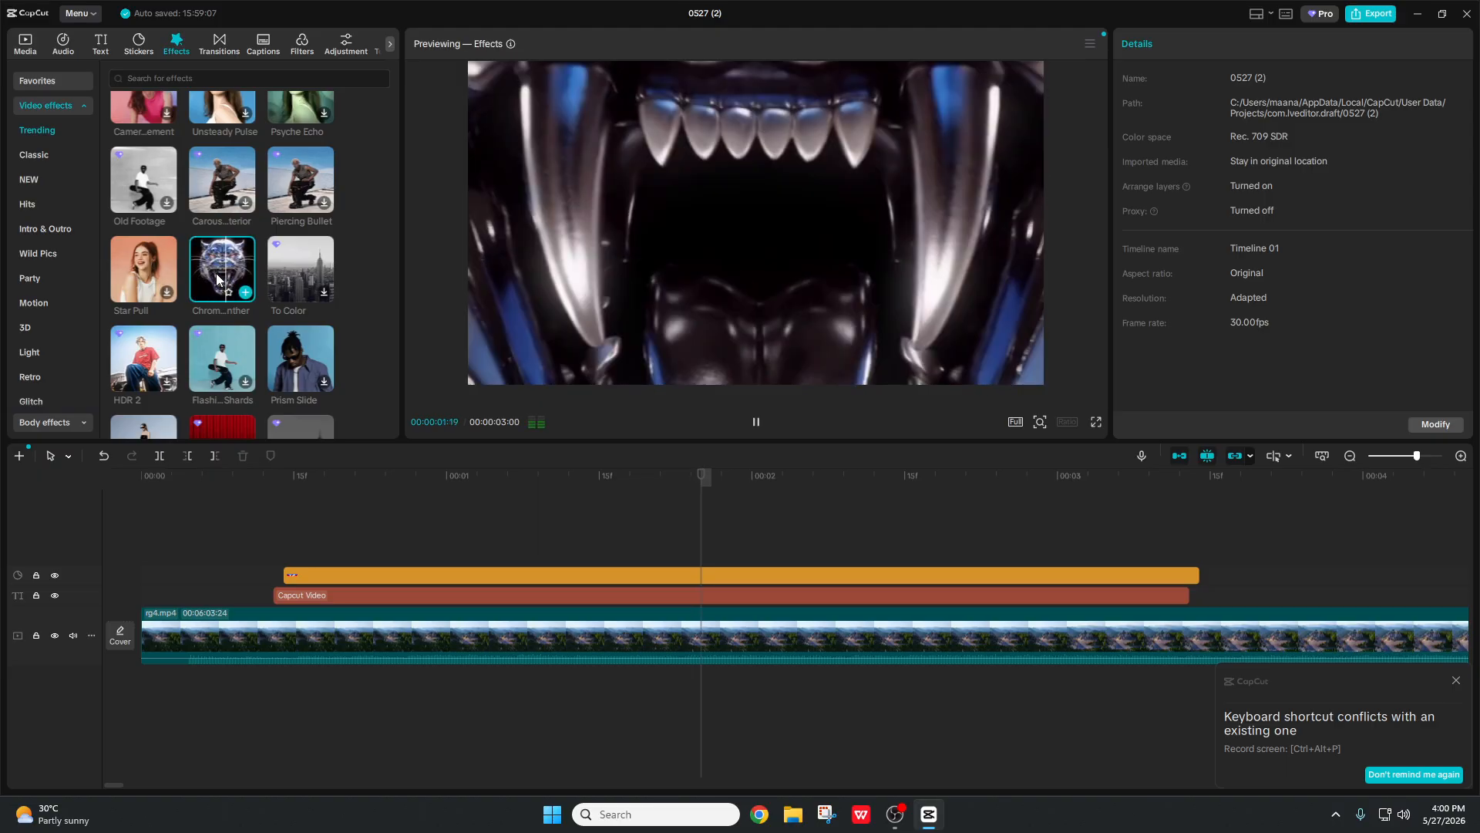
click(245, 292)
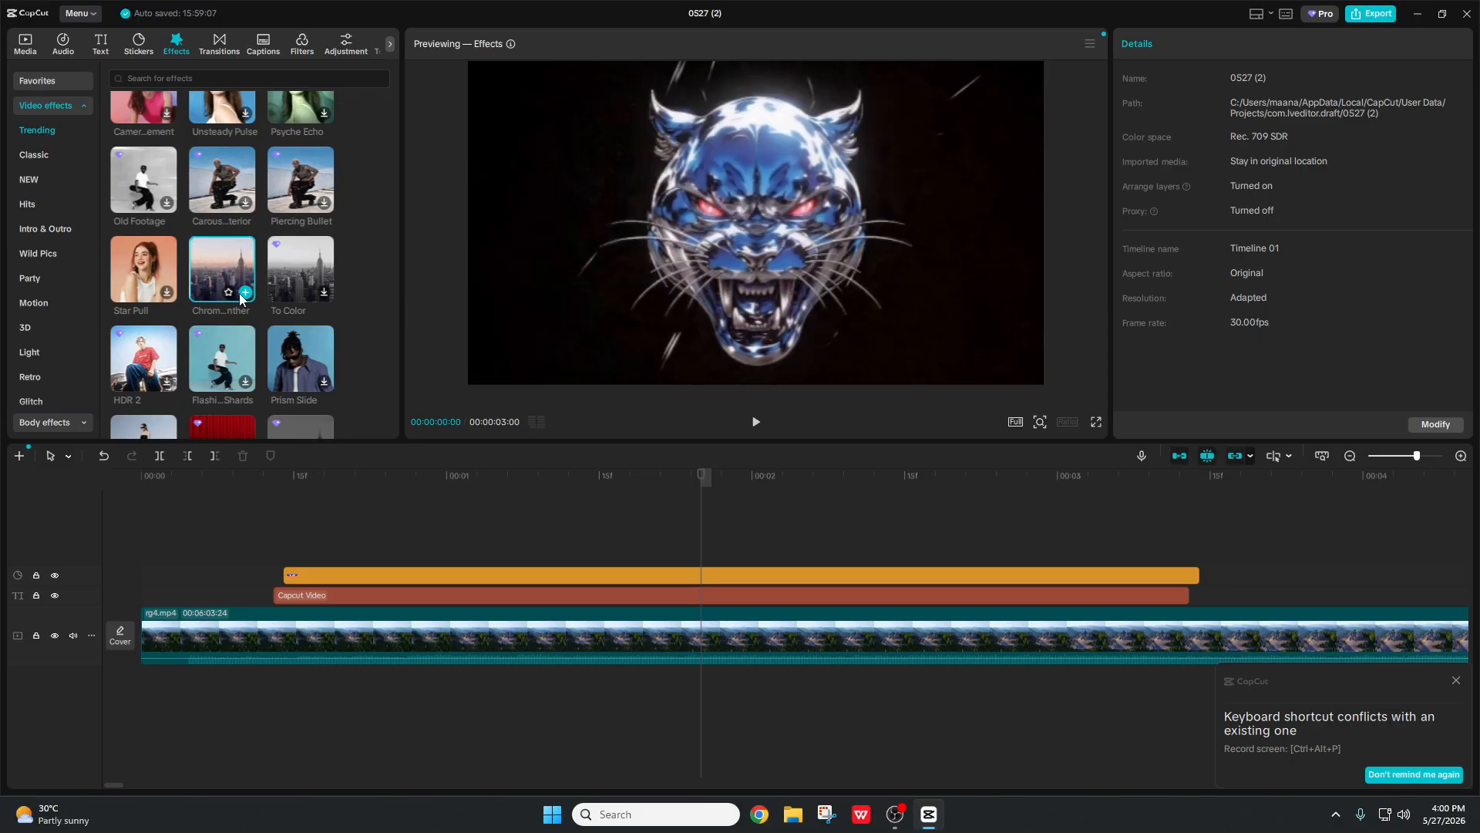
key(space)
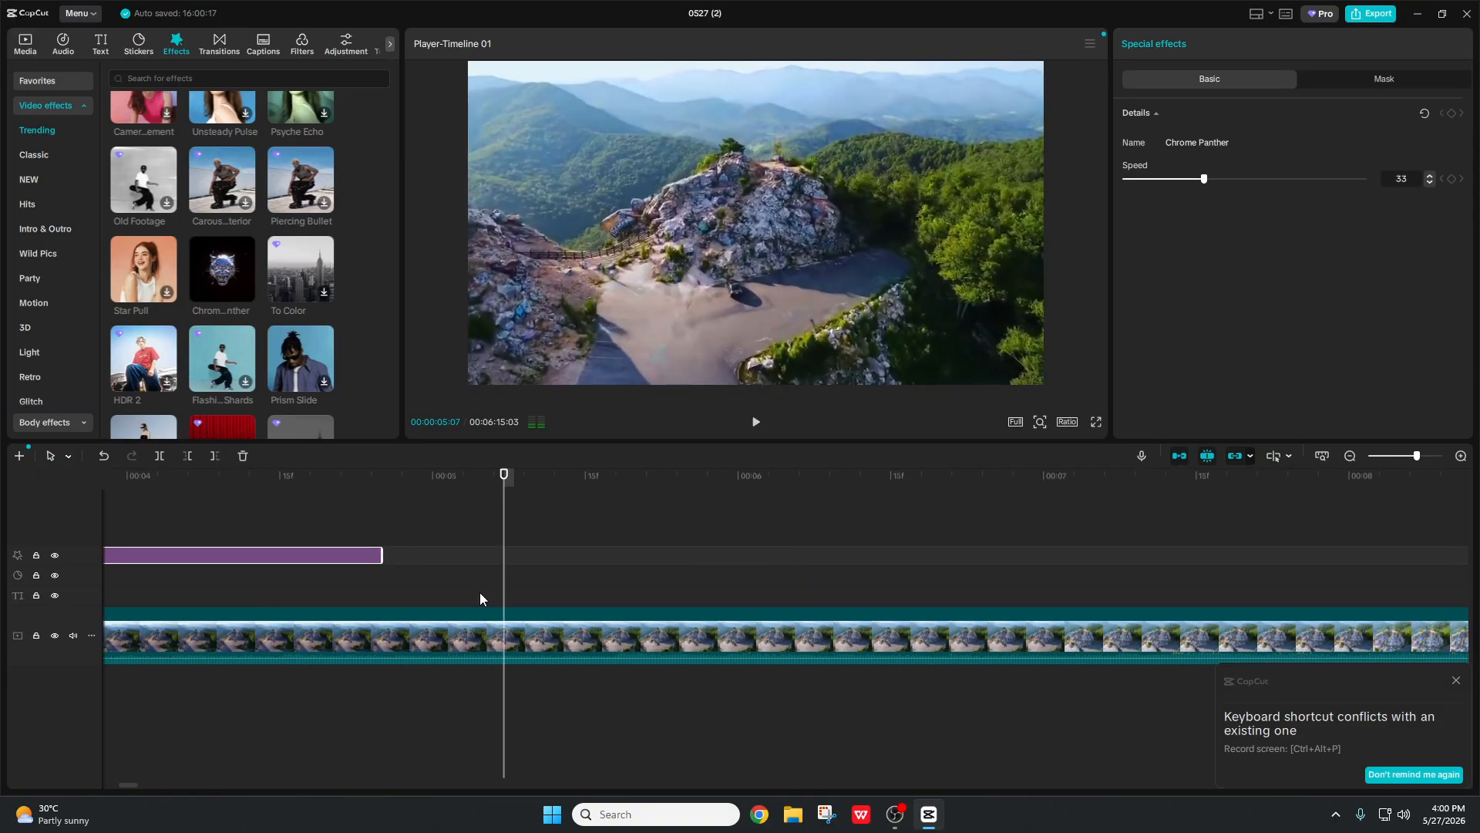
key(space)
ctrl+scroll(474, 589, down, 3)
click(143, 530)
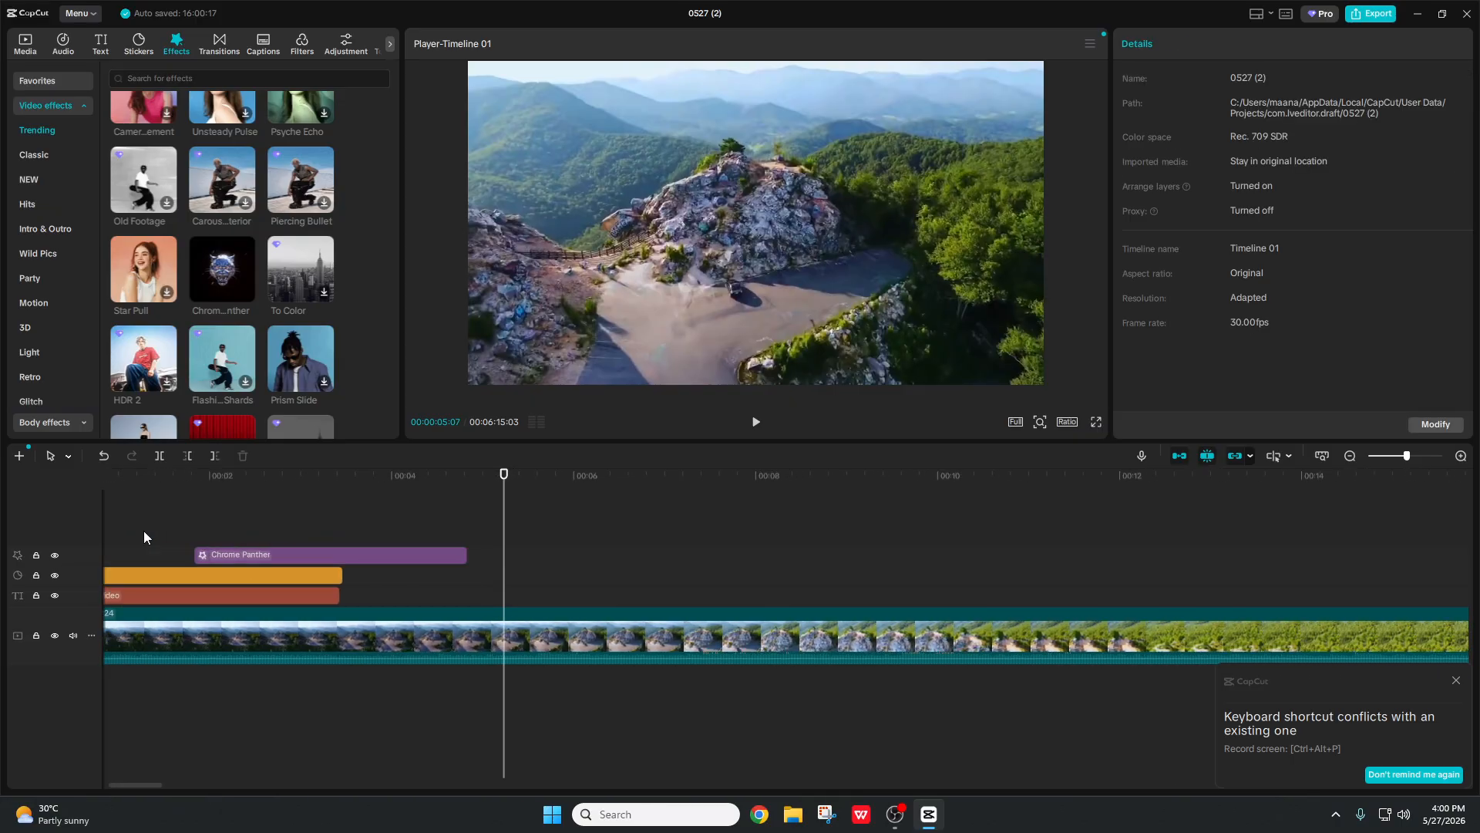
Step: Split the rg4.mp4 clip at 00:00:00:11 and apply the Light Sweep II transition at the cut
key(Home)
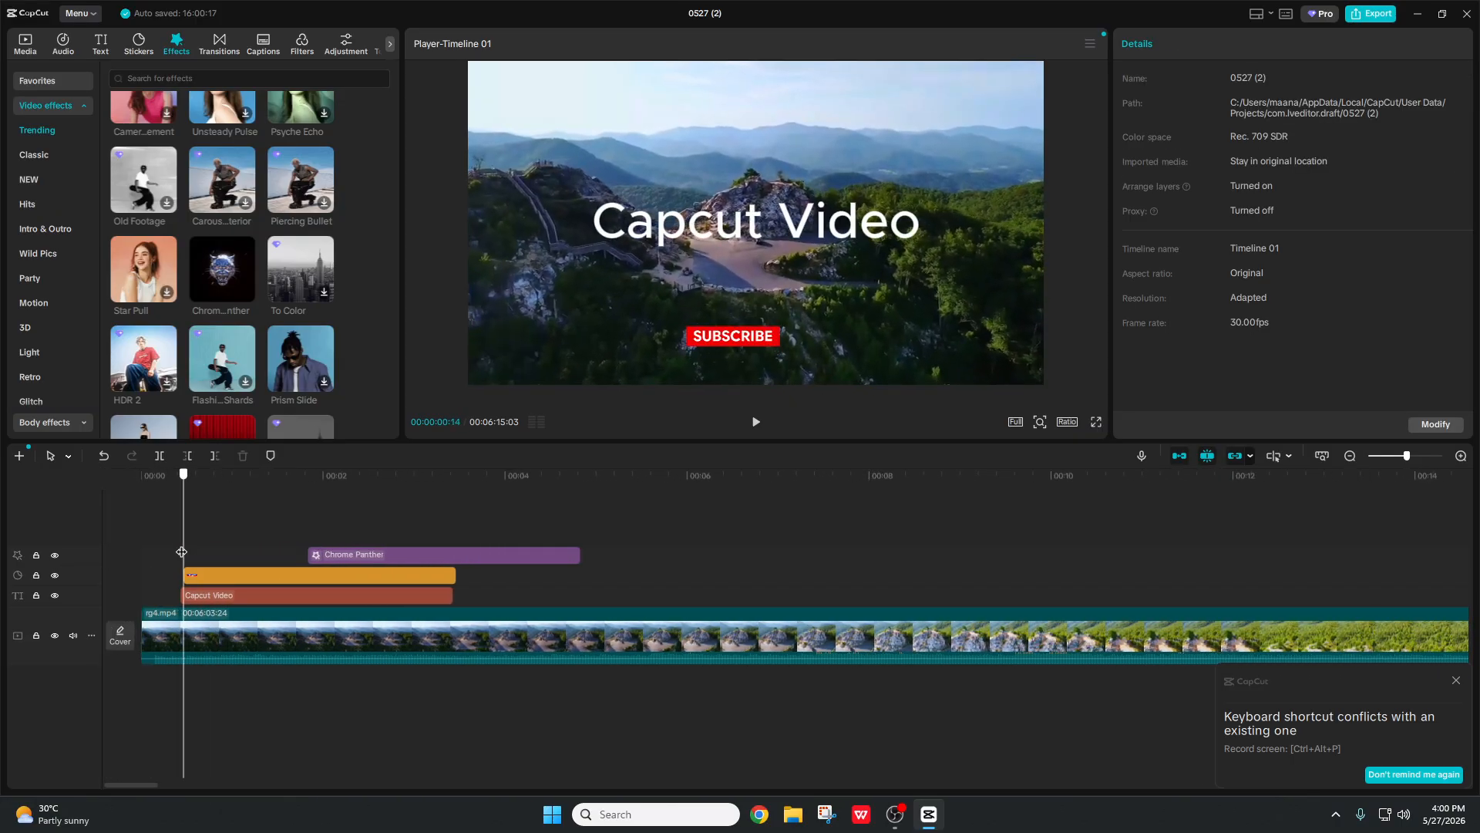
click(174, 536)
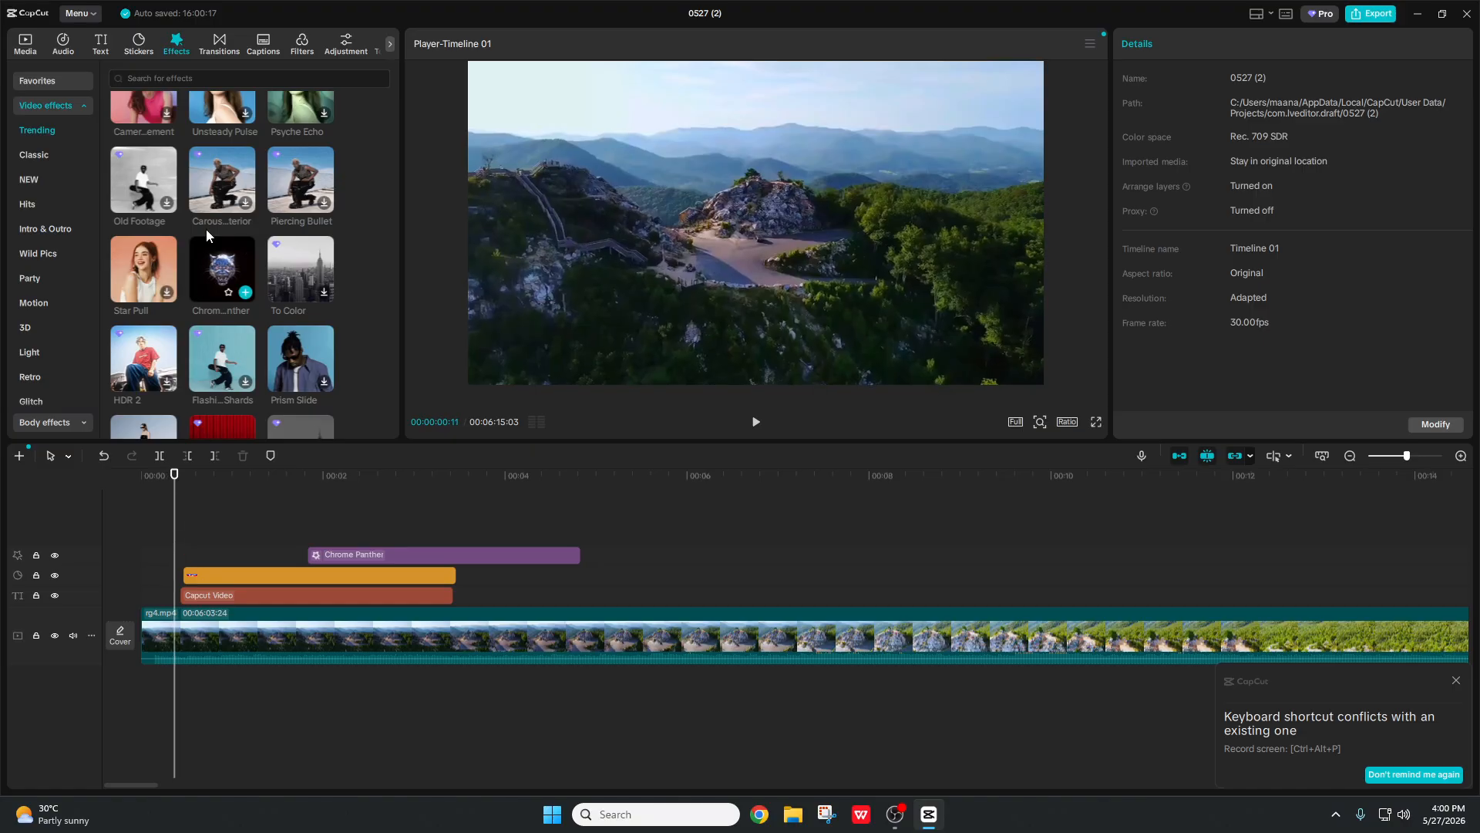
click(220, 44)
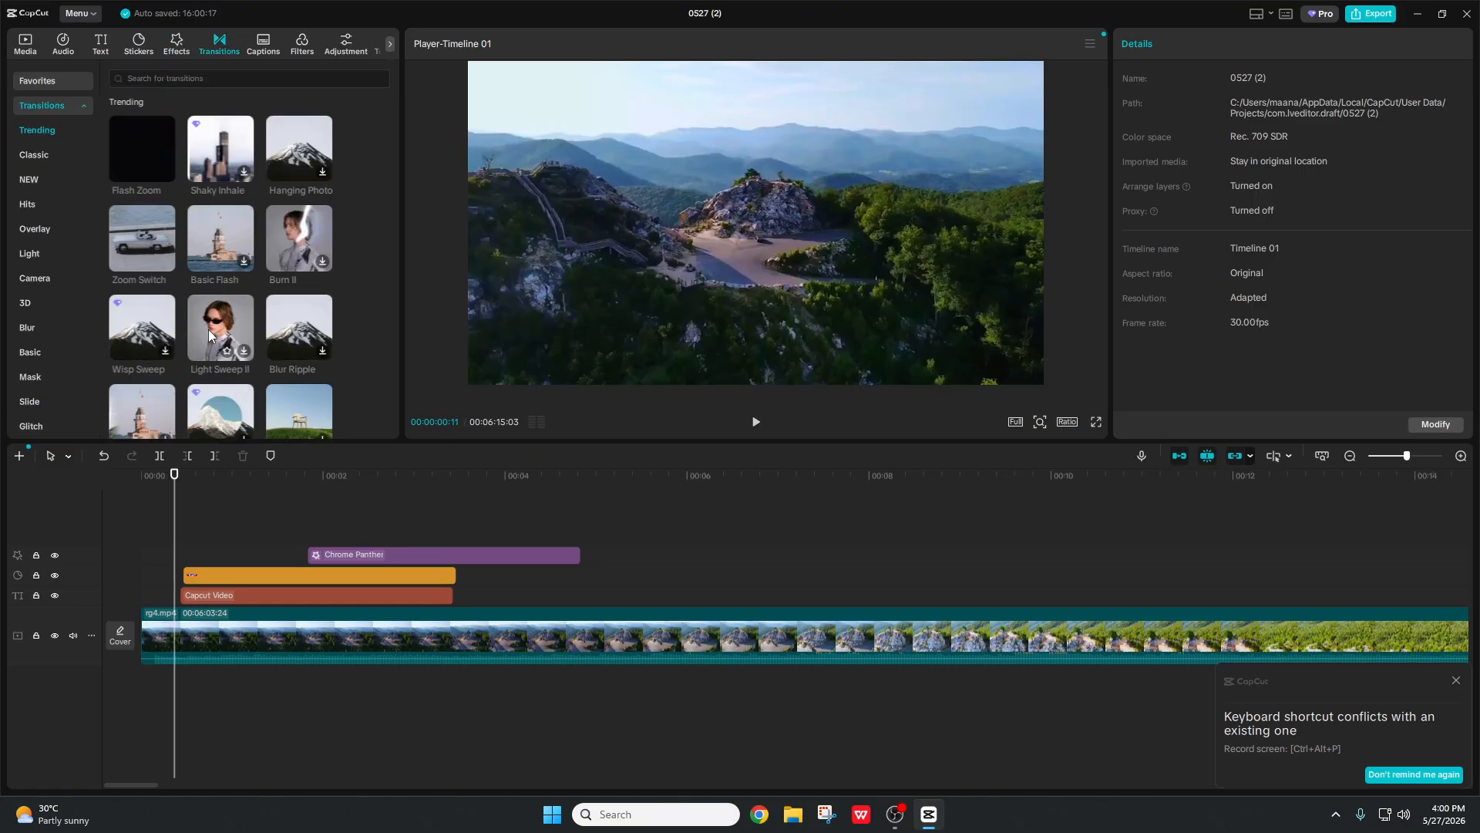
click(216, 323)
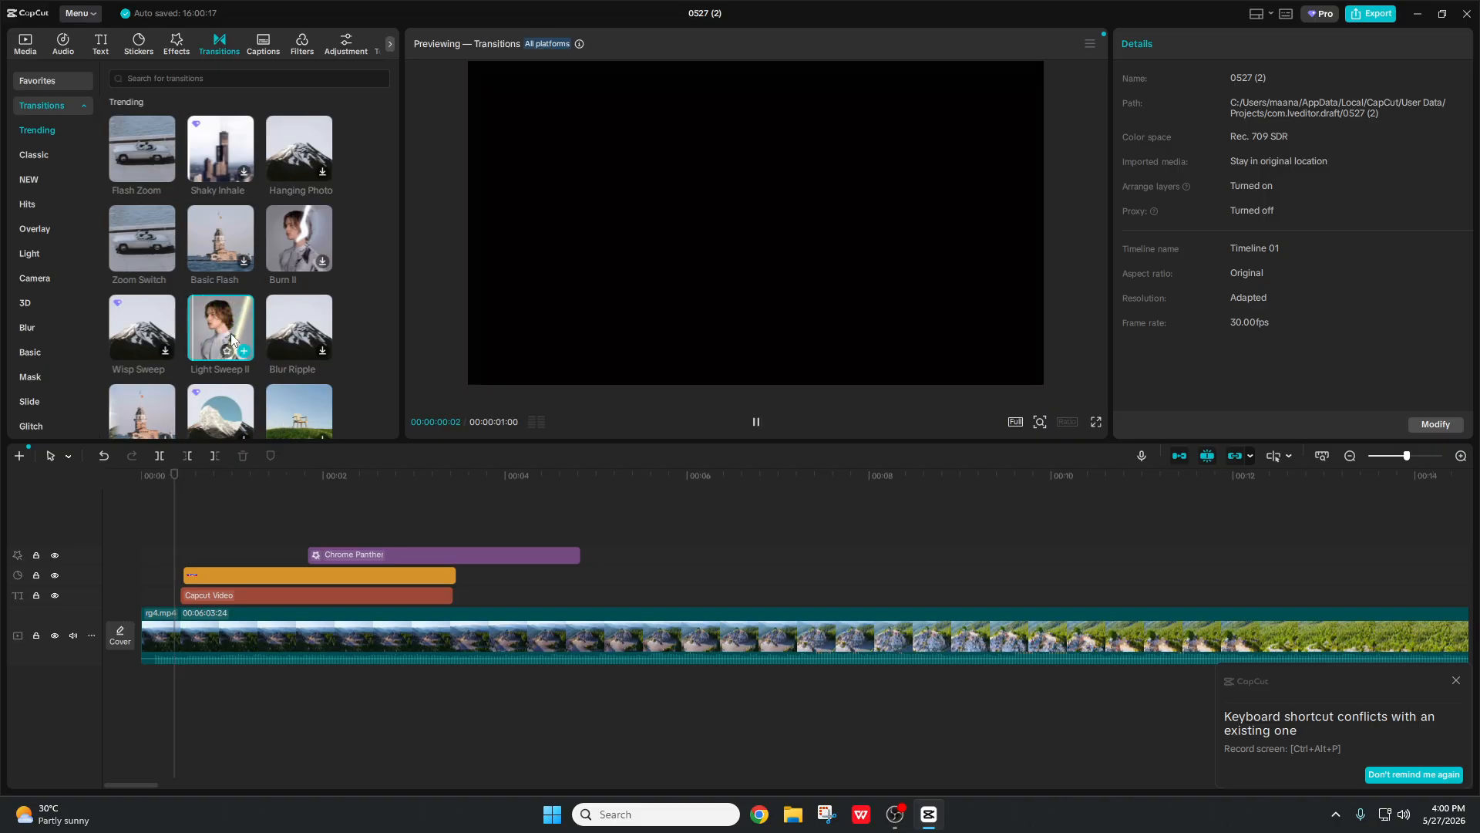
click(178, 630)
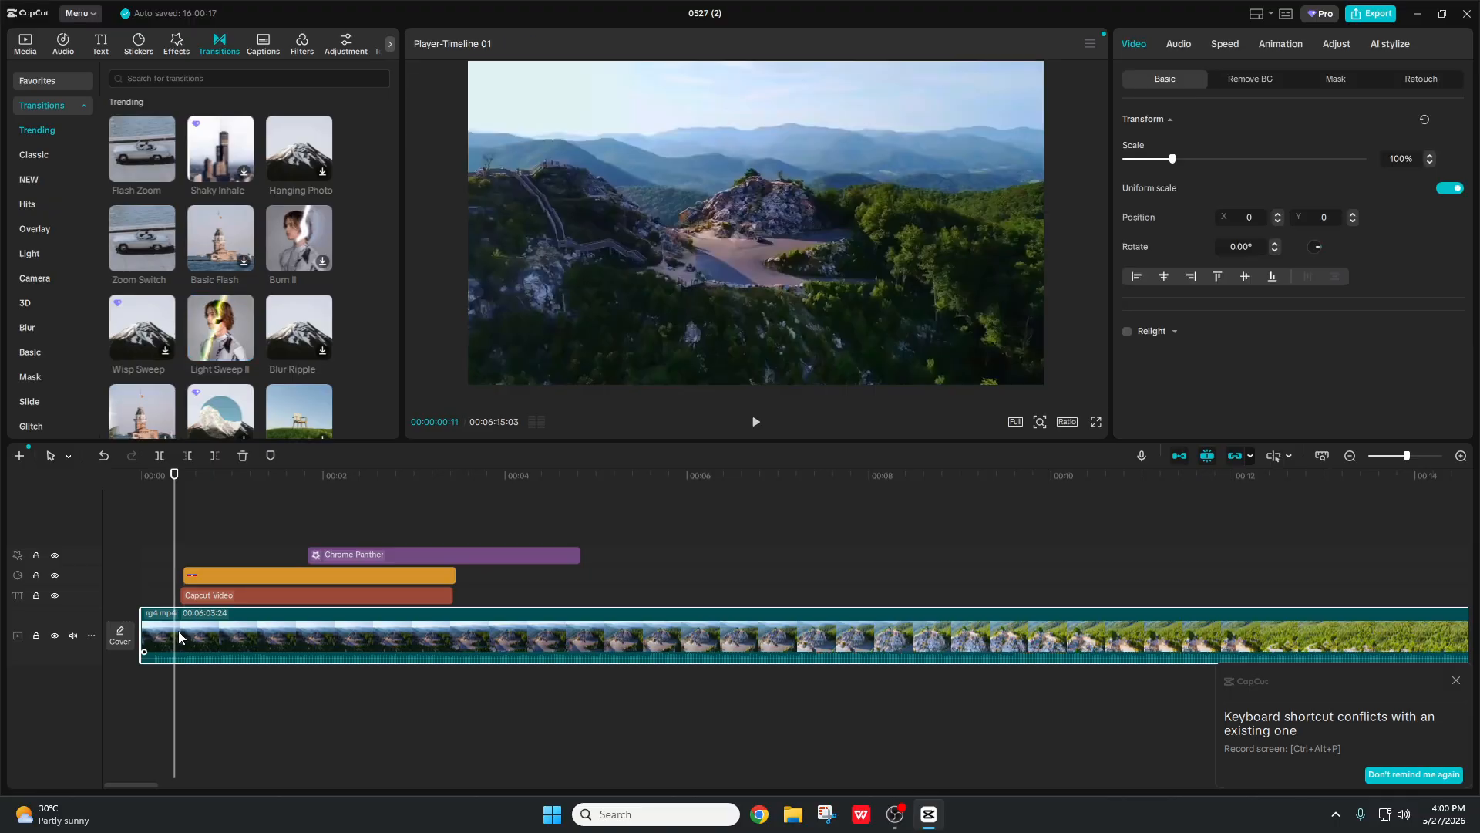
click(161, 457)
drag(230, 310, 167, 612)
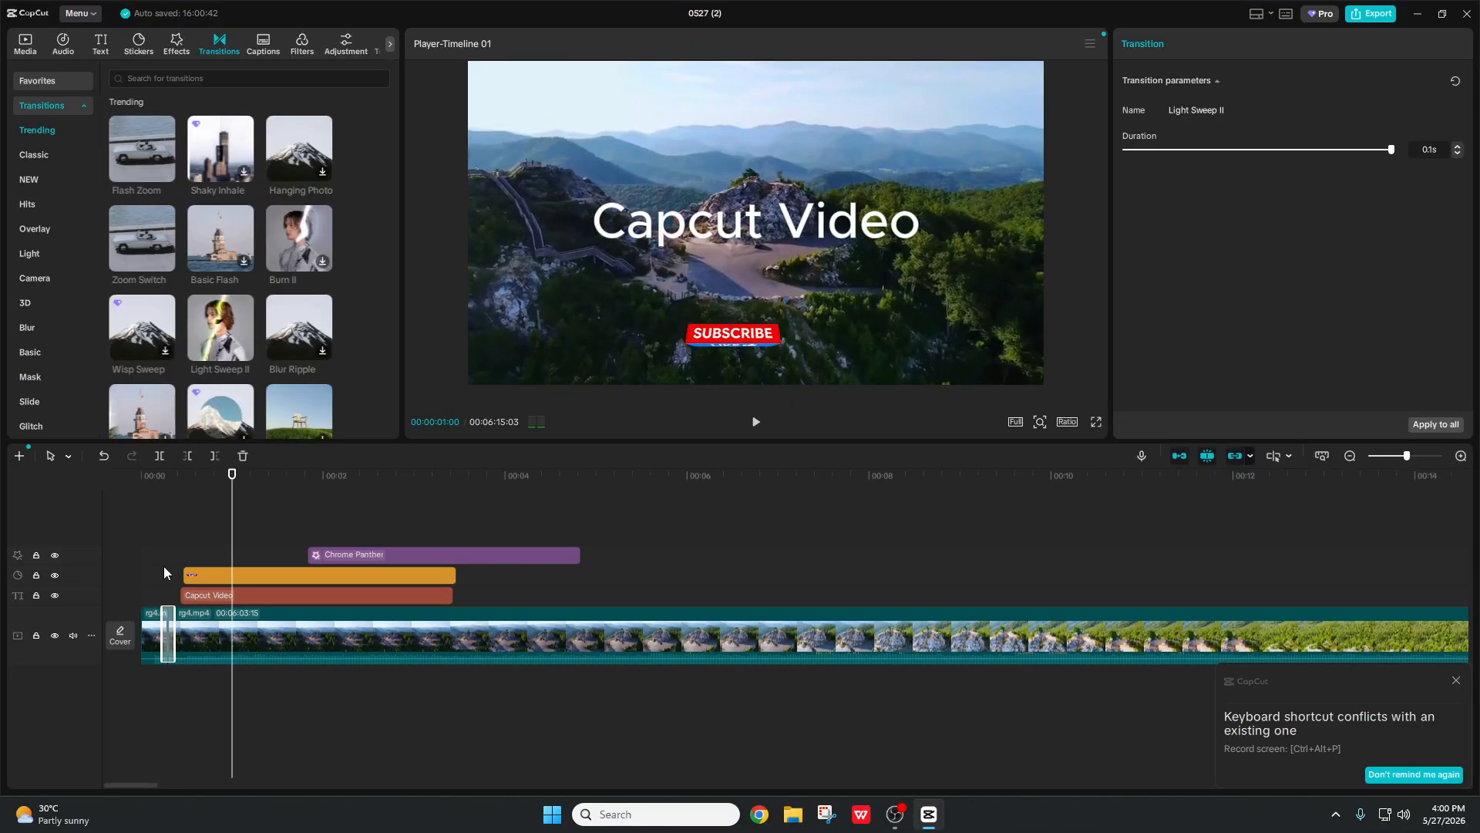
click(163, 566)
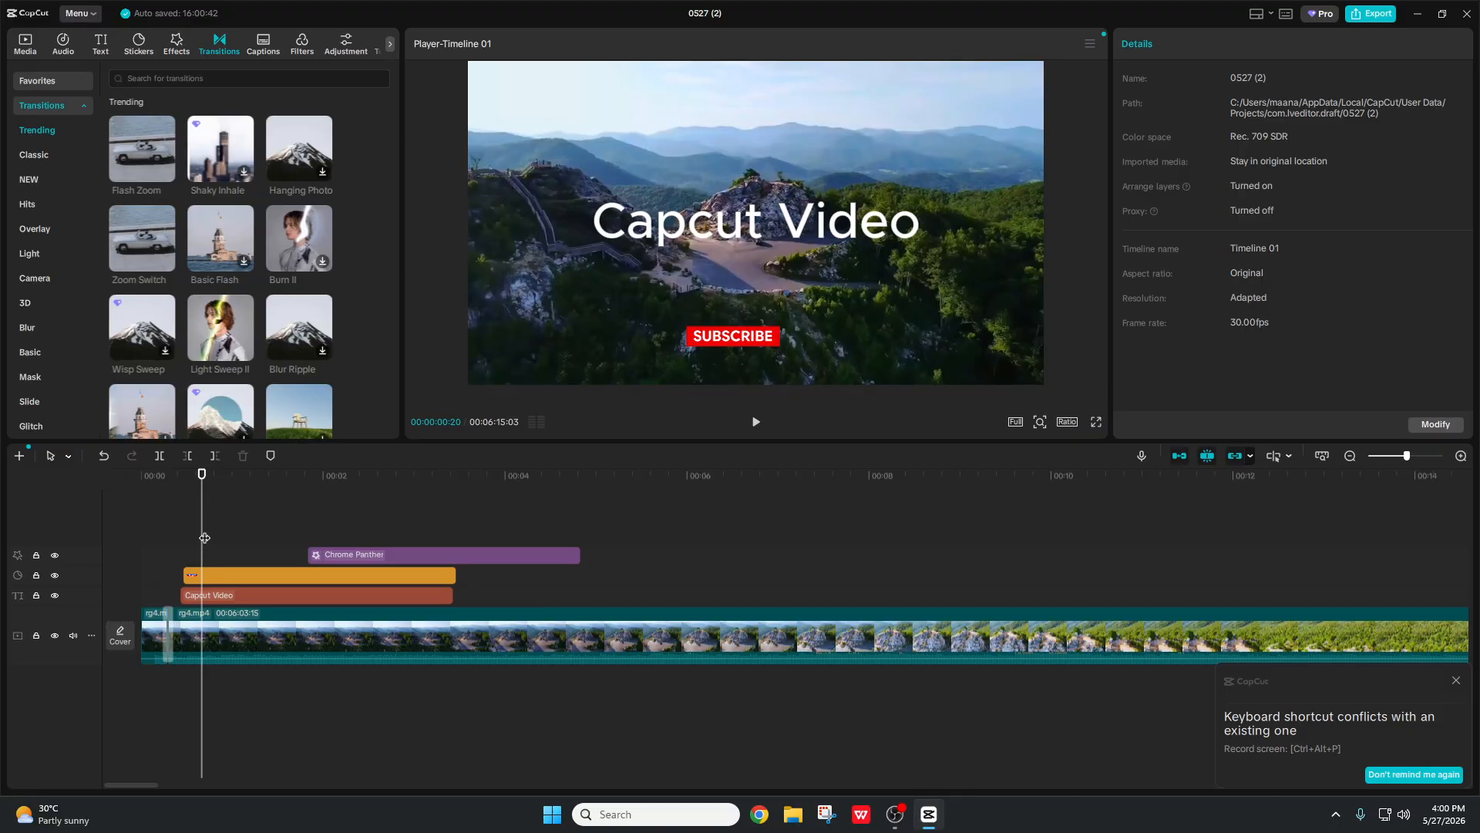
Step: Split the rg4.mp4 clip at 00:00:15:07 and apply the Whiteboard Scrub transition at the cut
drag(204, 537, 1020, 617)
drag(1021, 618, 1276, 605)
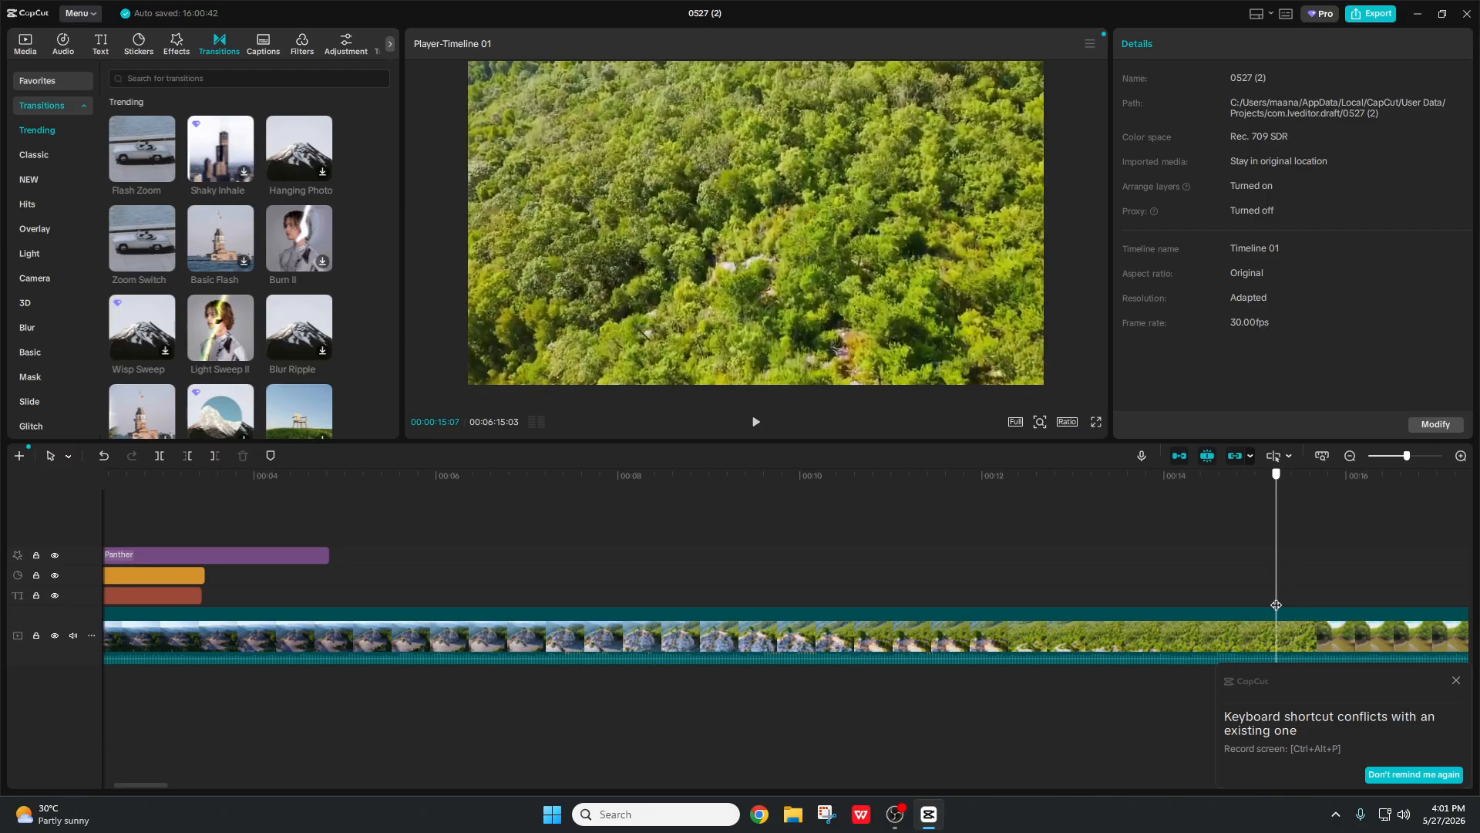
click(1177, 636)
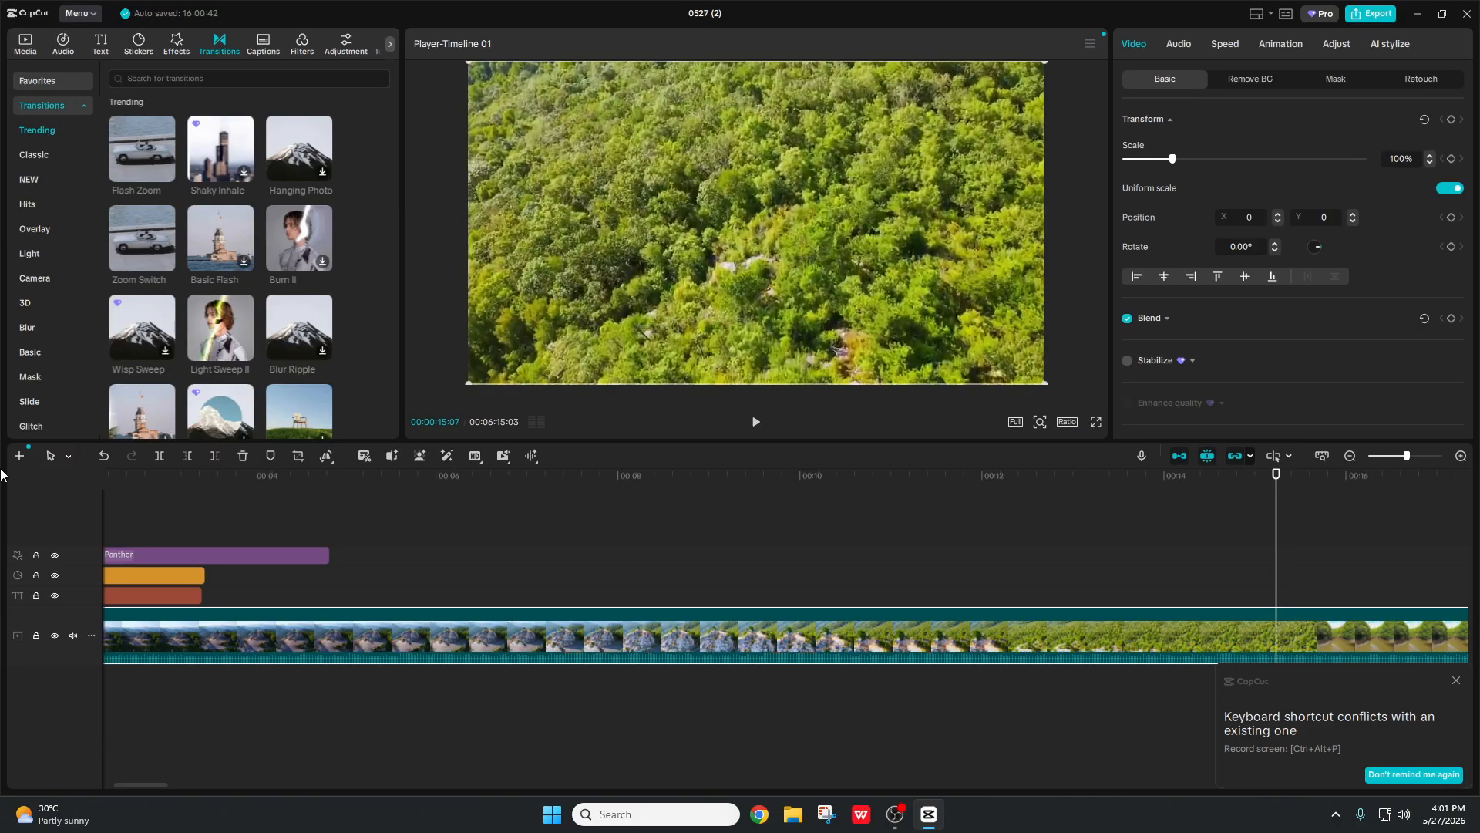
click(166, 455)
scroll(247, 336, down, 2)
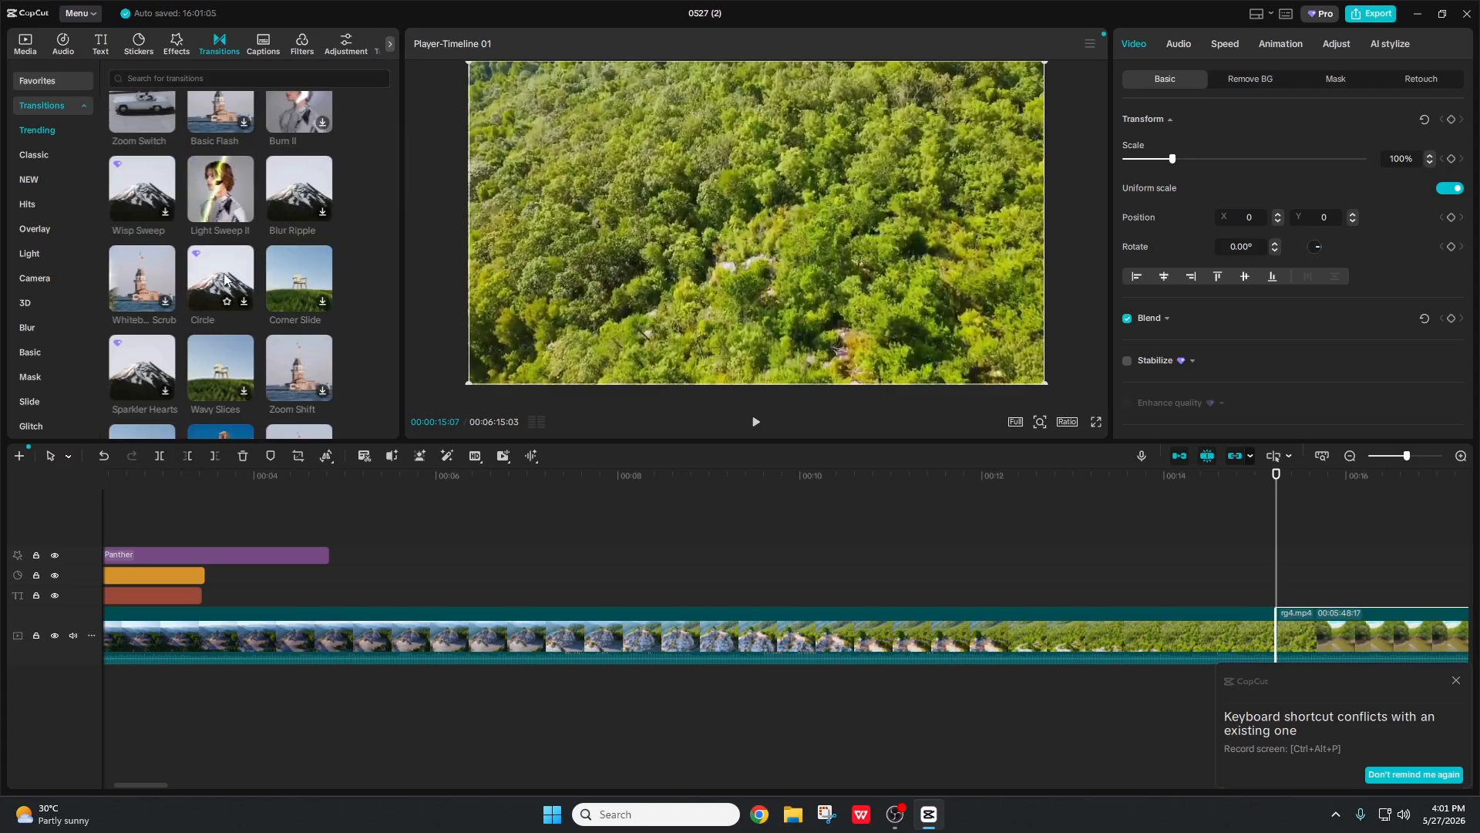
drag(145, 284, 1252, 632)
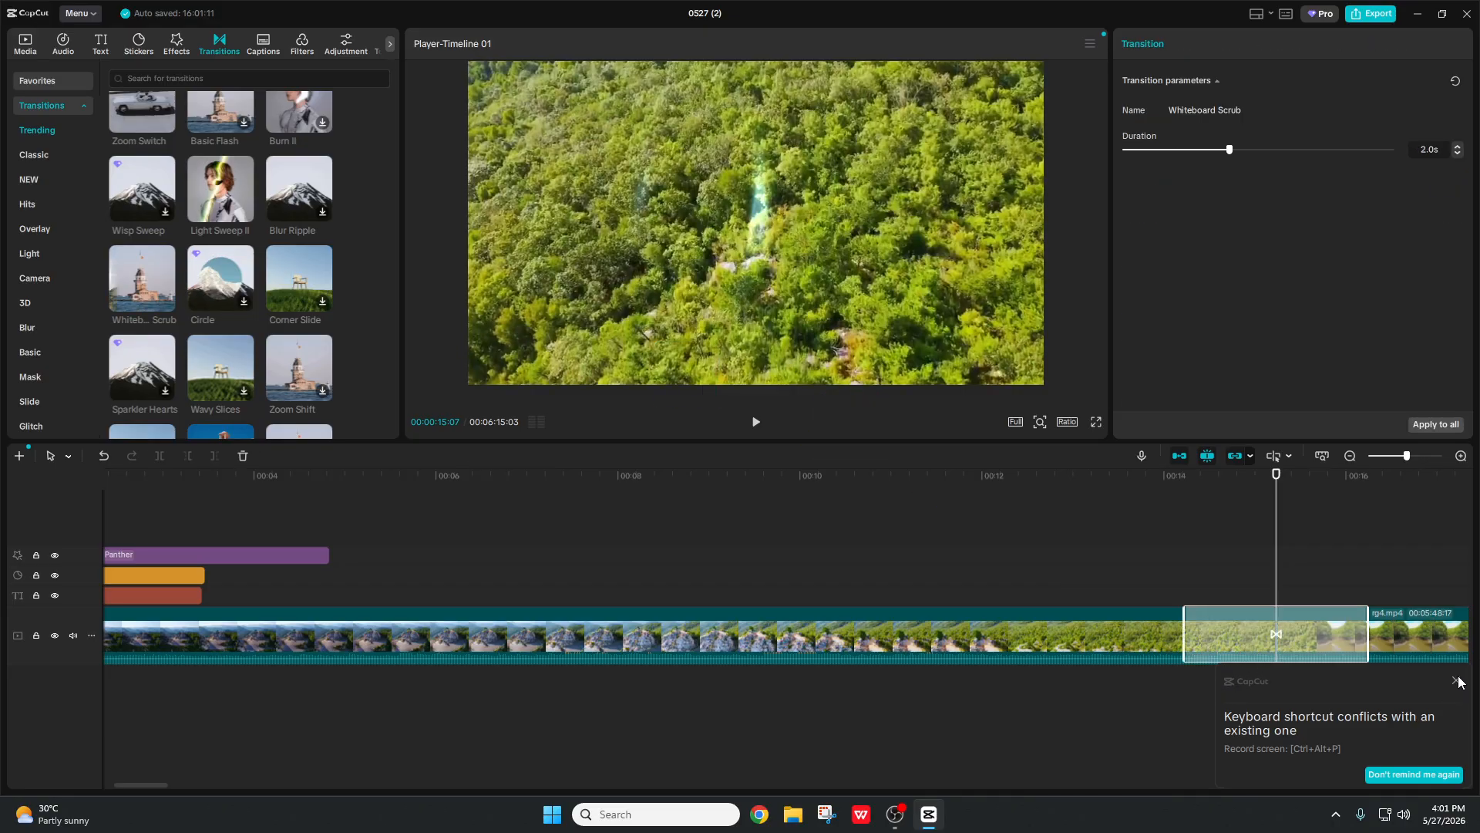
Step: Dismiss the shortcut conflict notification and play through the transition at the second cut
click(1456, 680)
click(1110, 521)
key(space)
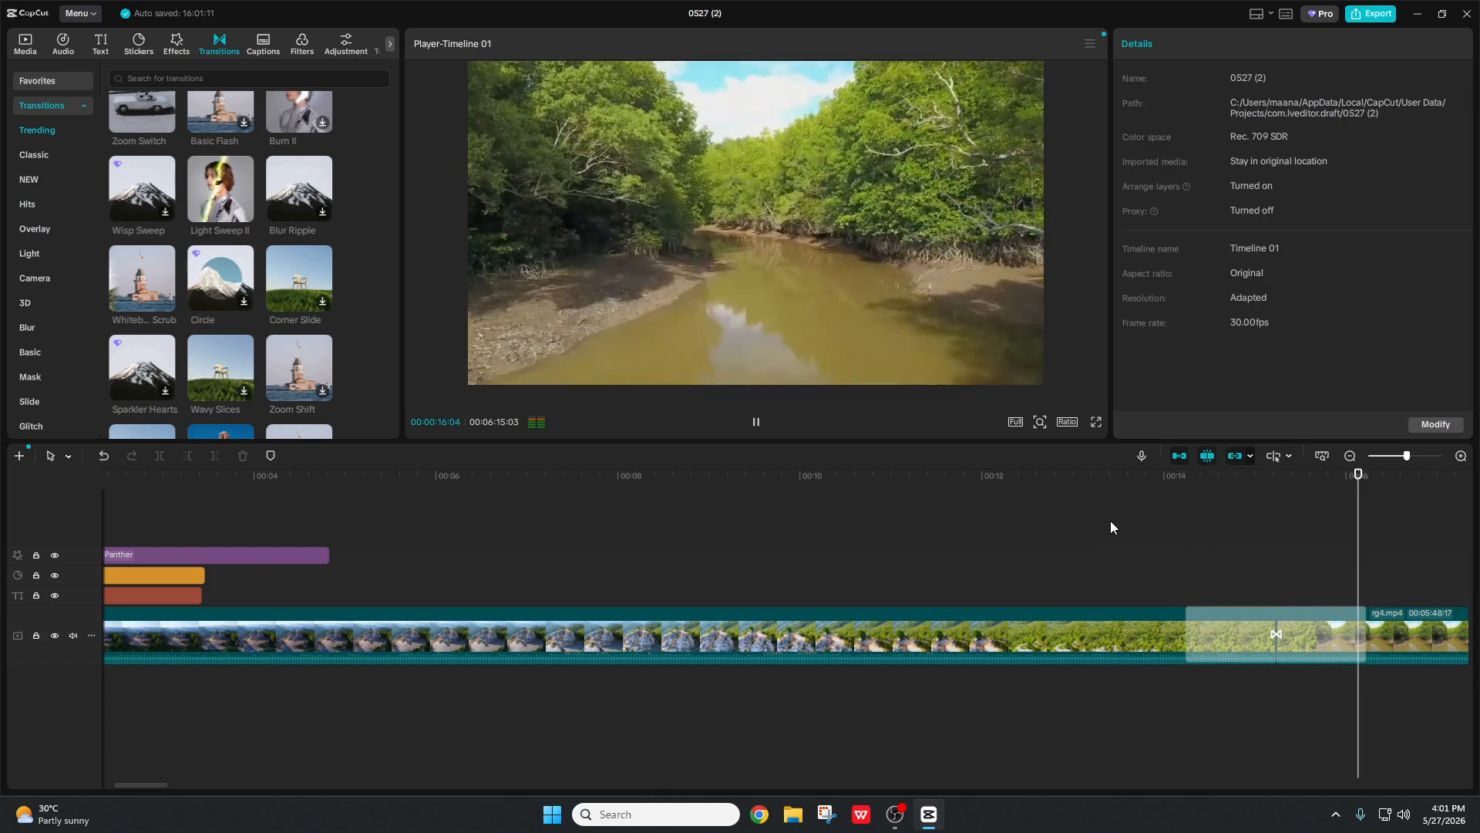
key(space)
Step: Replace the second cut's transition with Spinning Box and play it back from 00:00:13:24
scroll(225, 377, down, 3)
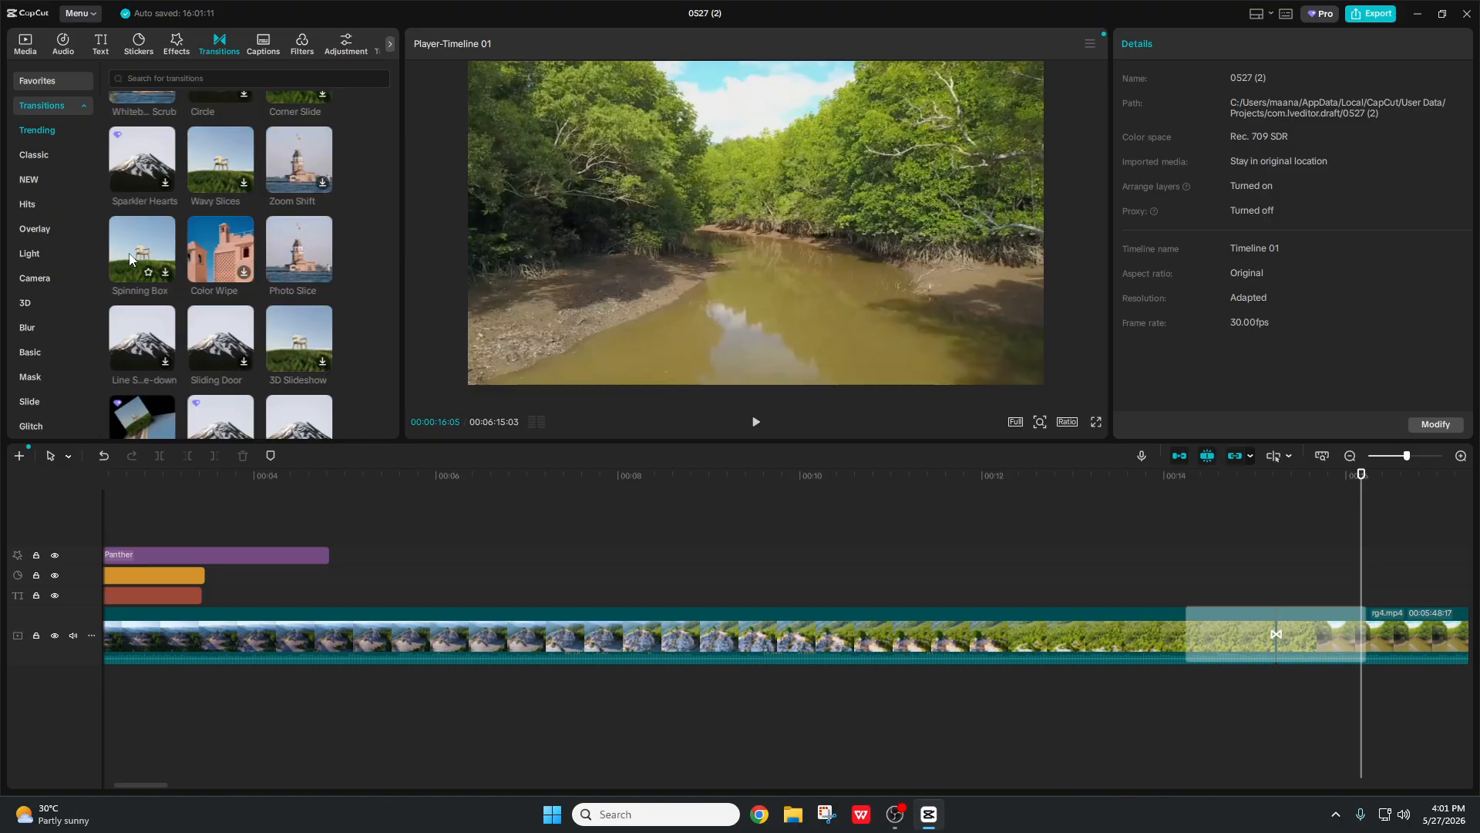
drag(128, 253, 1225, 640)
click(1146, 569)
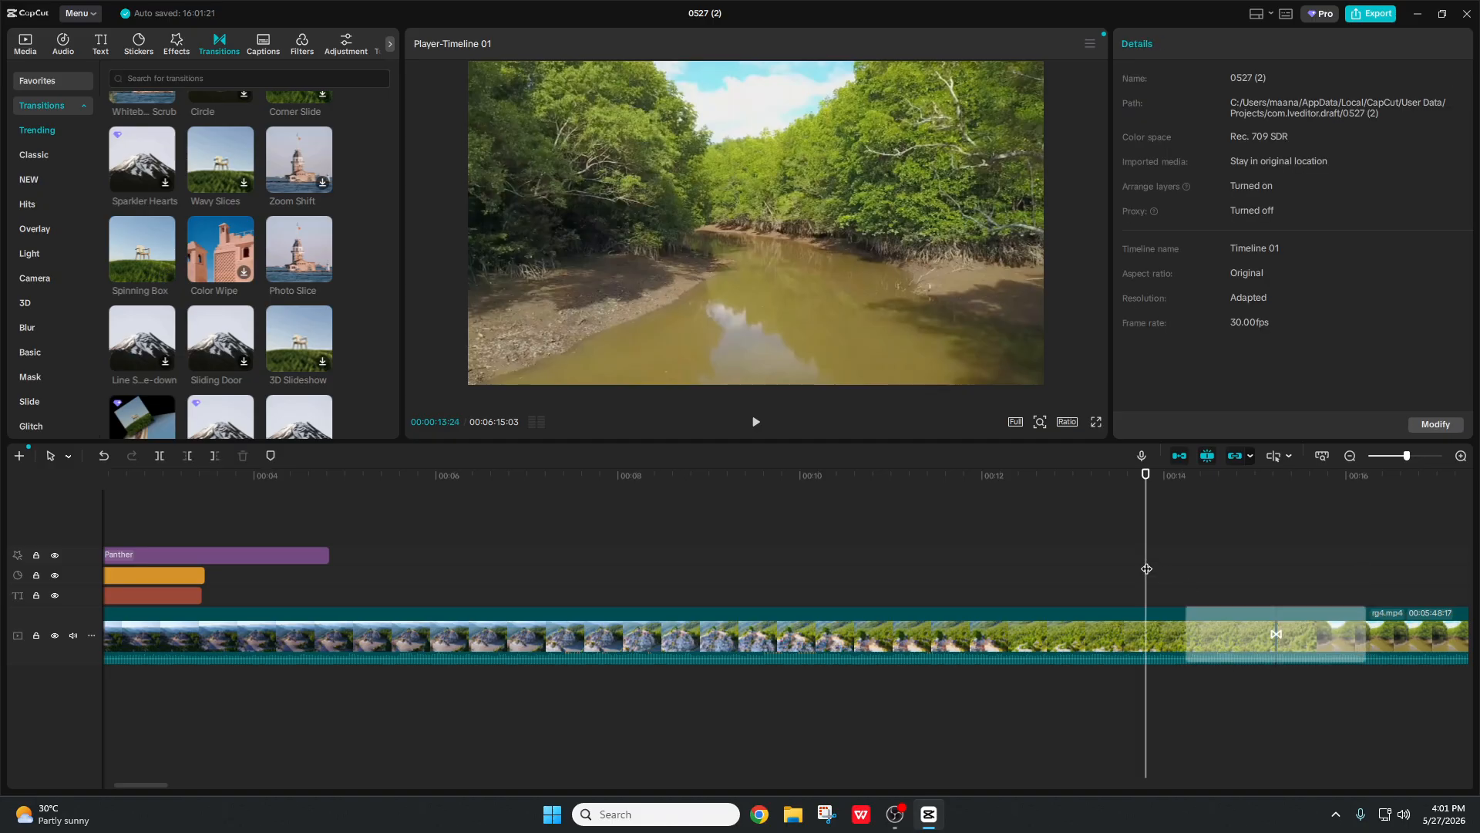
key(space)
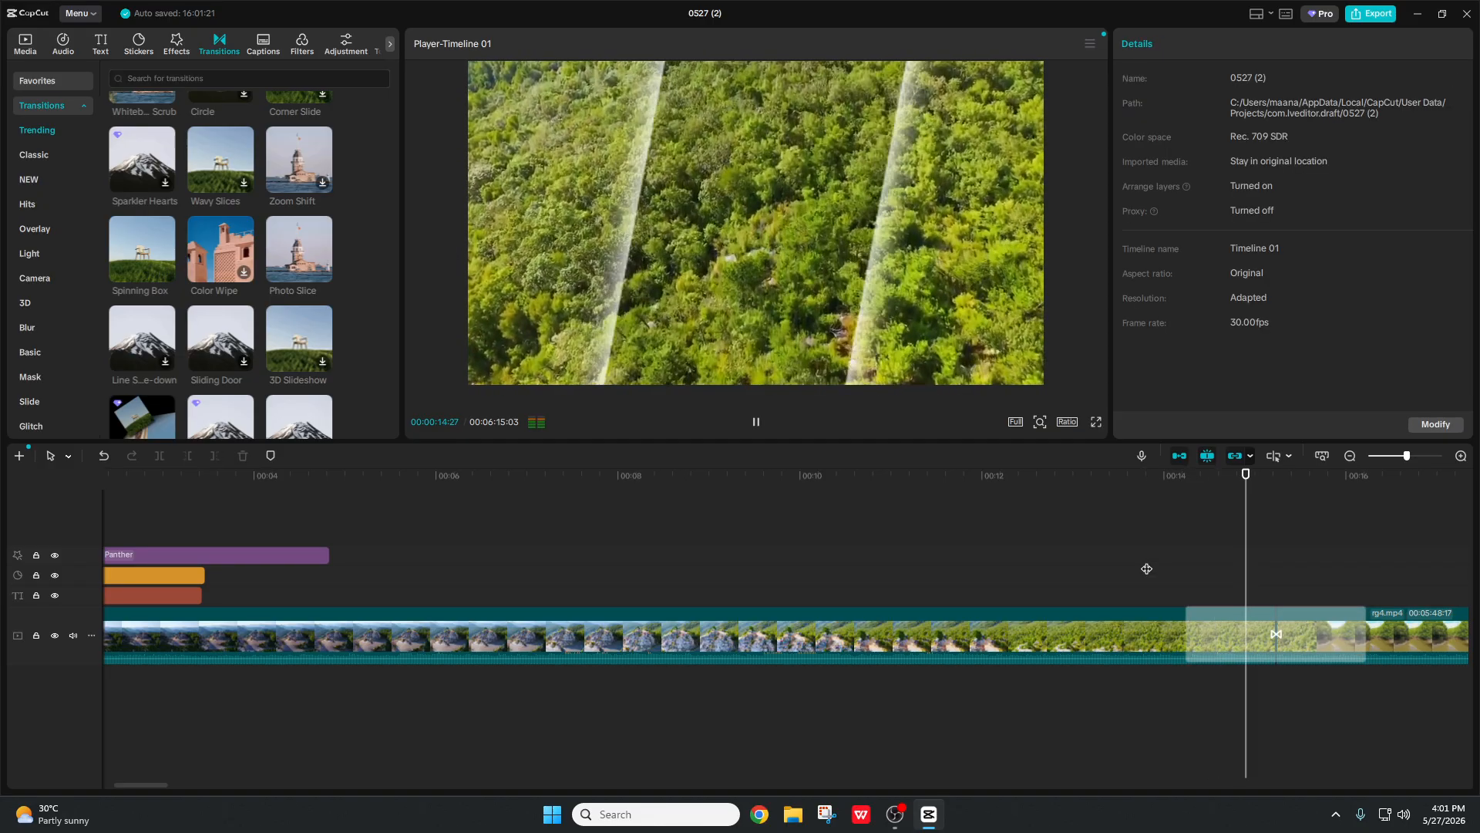
key(space)
Step: Replace the second cut's transition with Spheri…Select, play it back and scrub through it to 00:00:15:07
scroll(282, 293, down, 5)
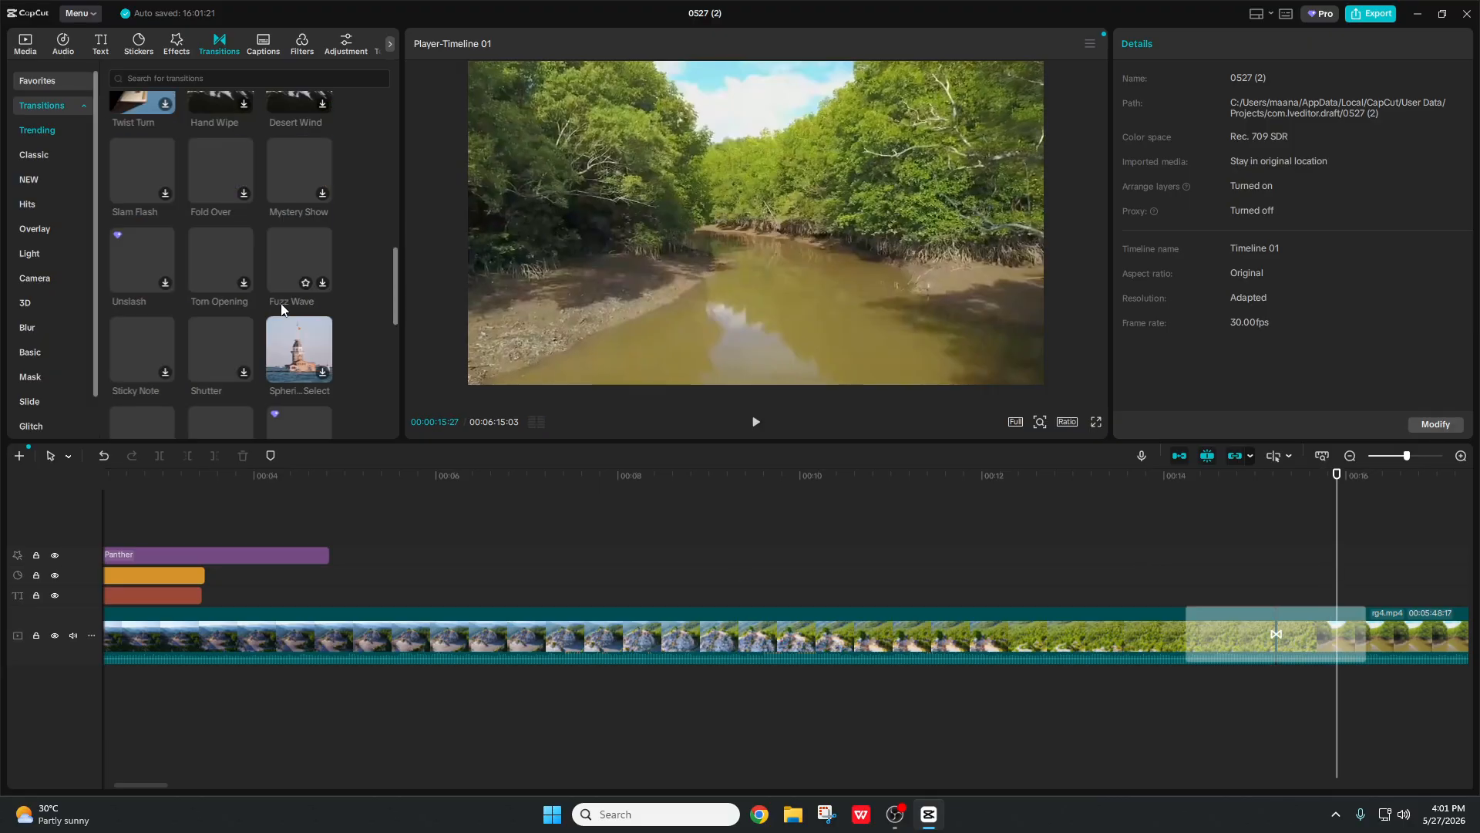
drag(282, 293, 1209, 627)
click(1139, 555)
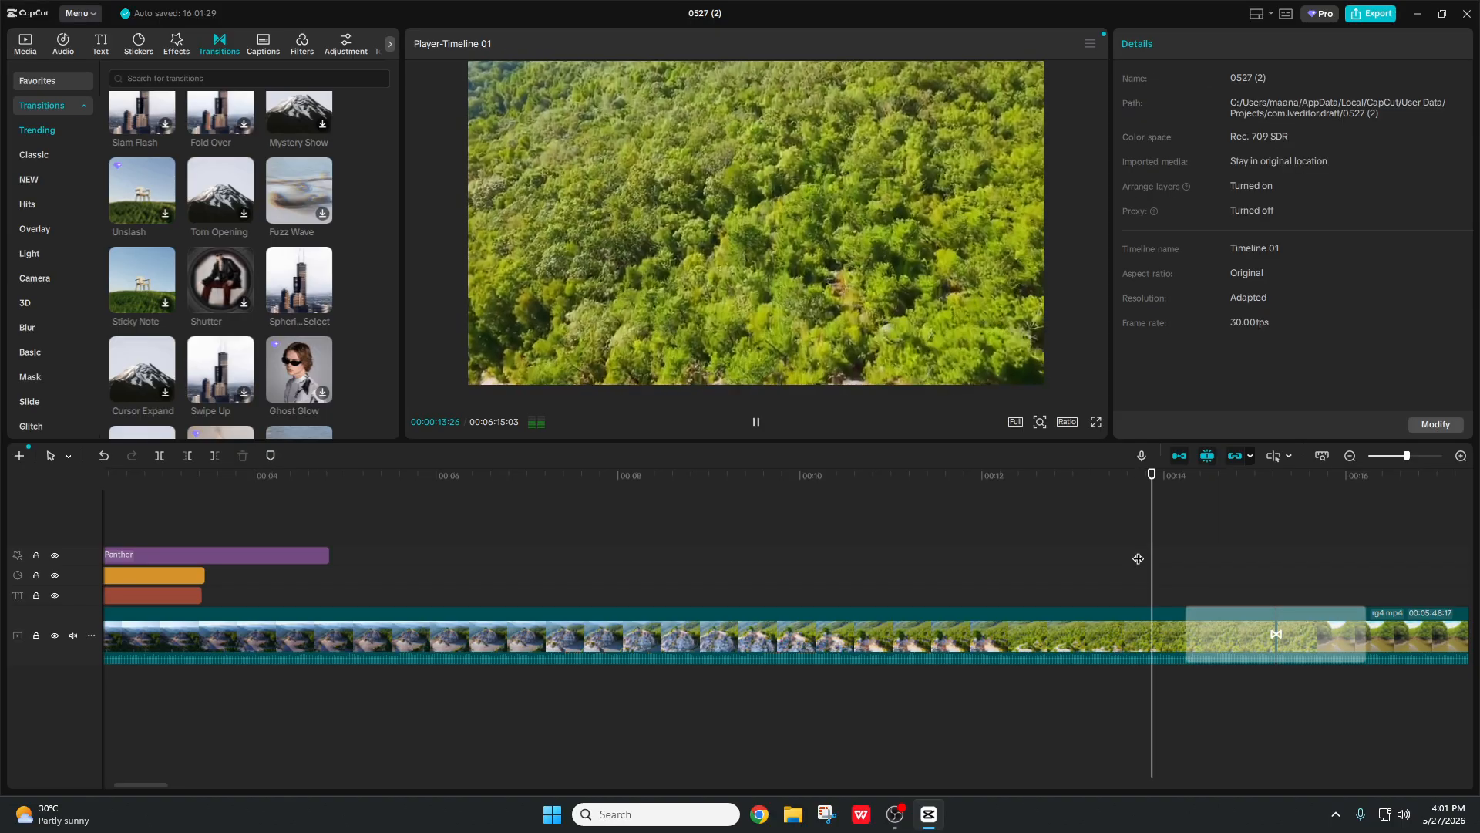
key(space)
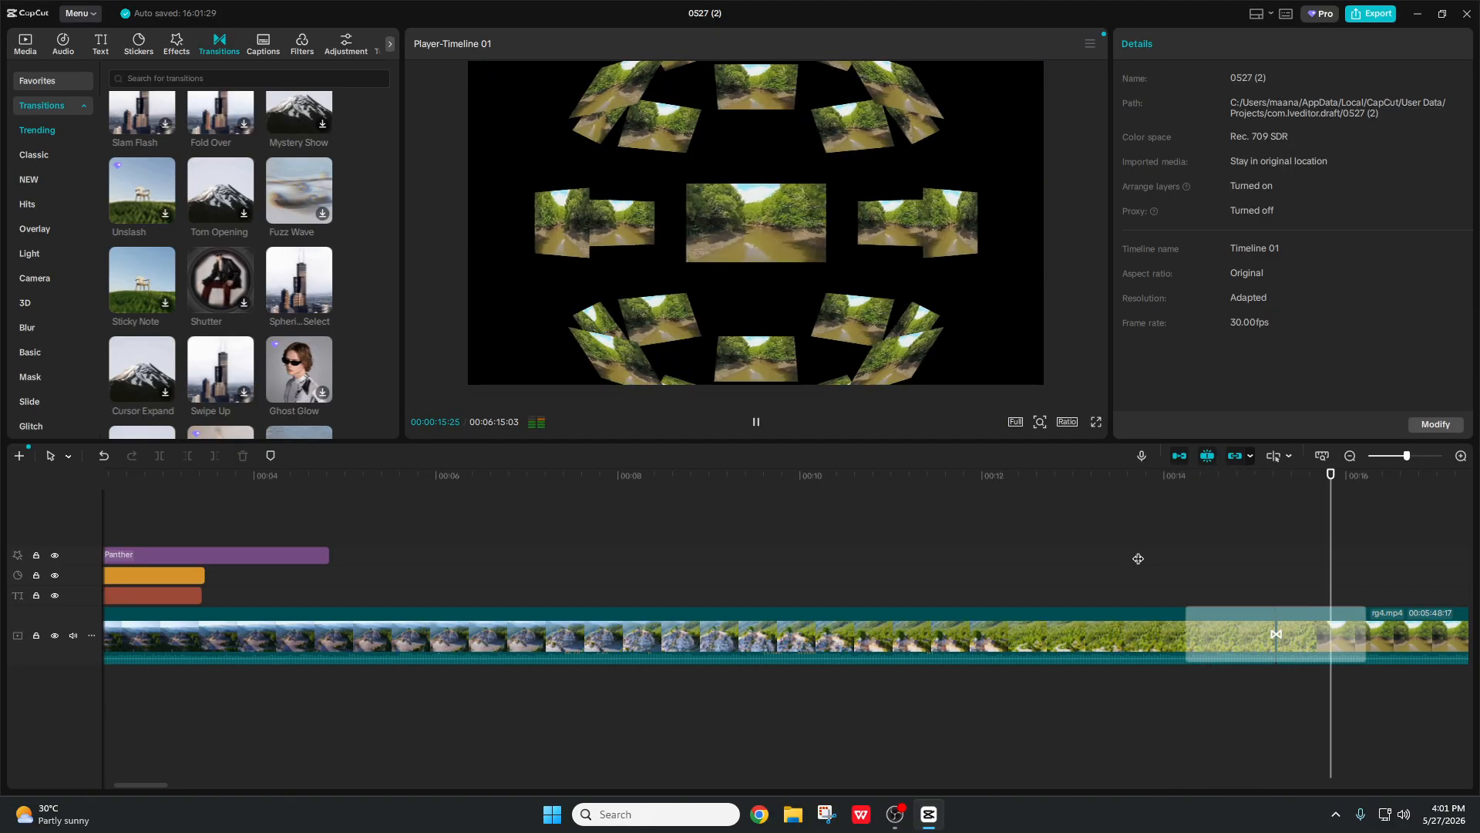
key(space)
click(1126, 544)
drag(1132, 548, 1276, 585)
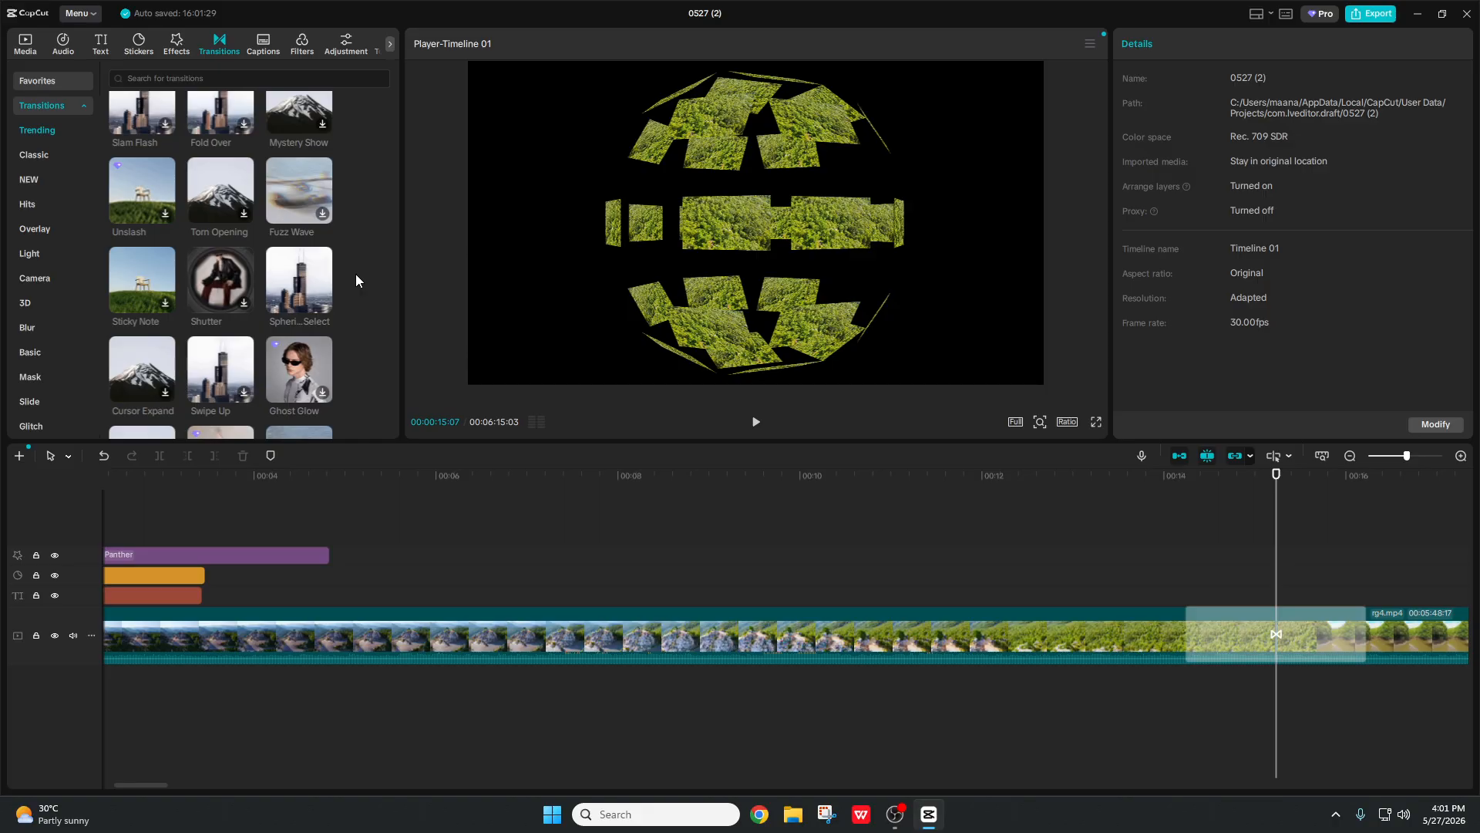
Step: Browse the trending transitions and try to add Flash Zoom to the favorites
scroll(356, 275, down, 5)
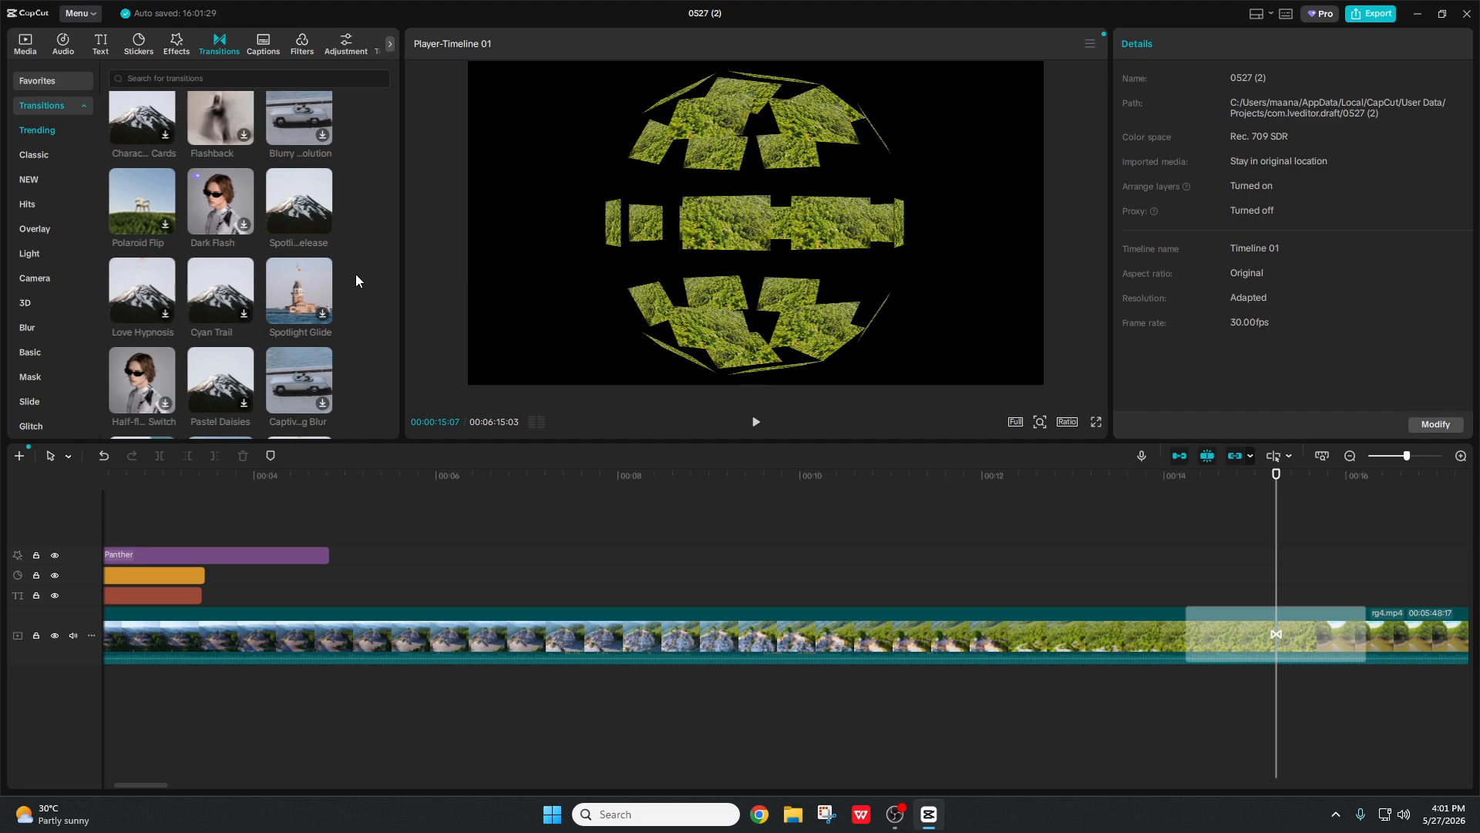
scroll(357, 276, down, 3)
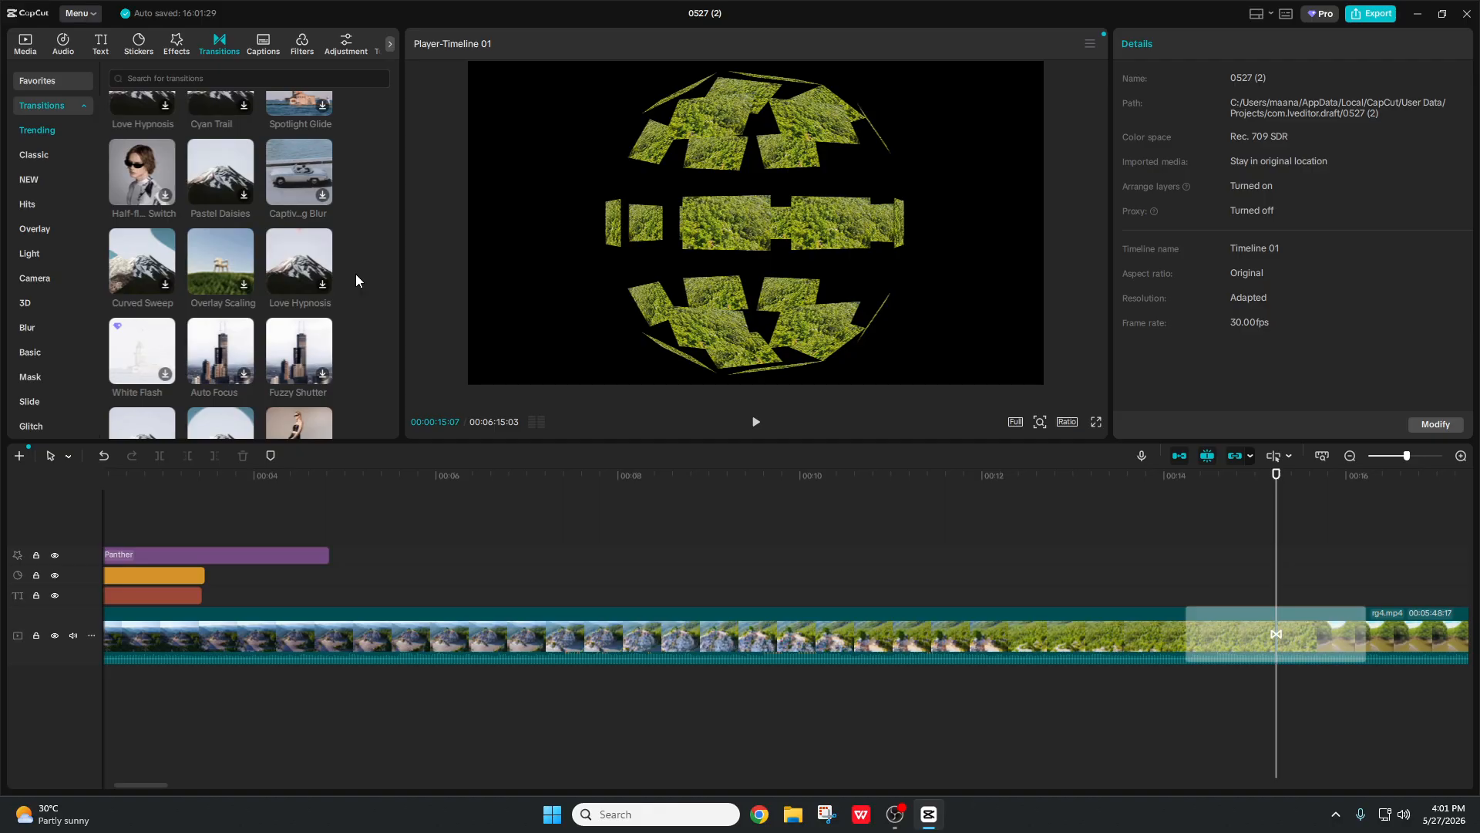
scroll(356, 280, down, 2)
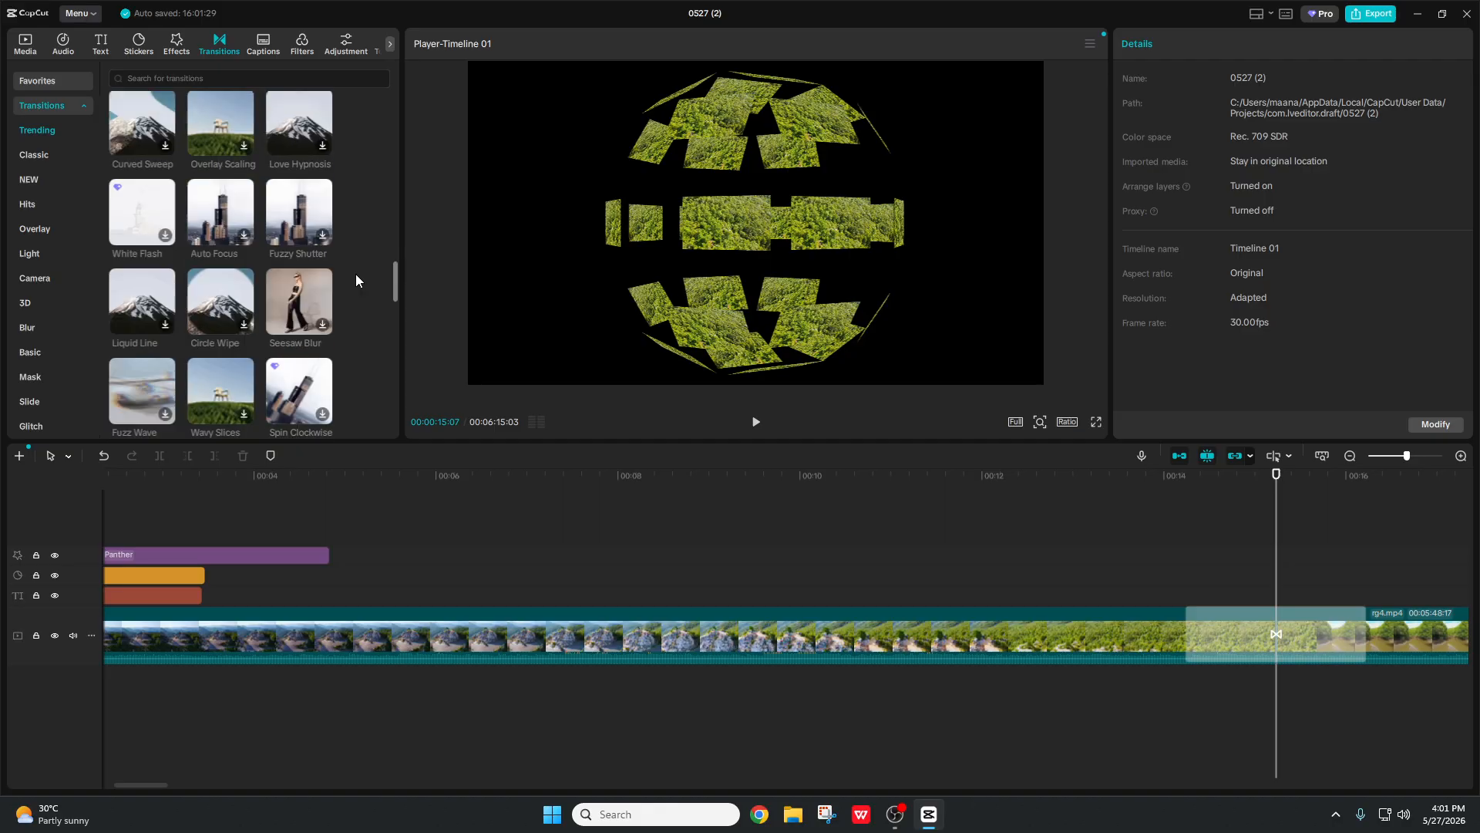
scroll(355, 275, up, 1)
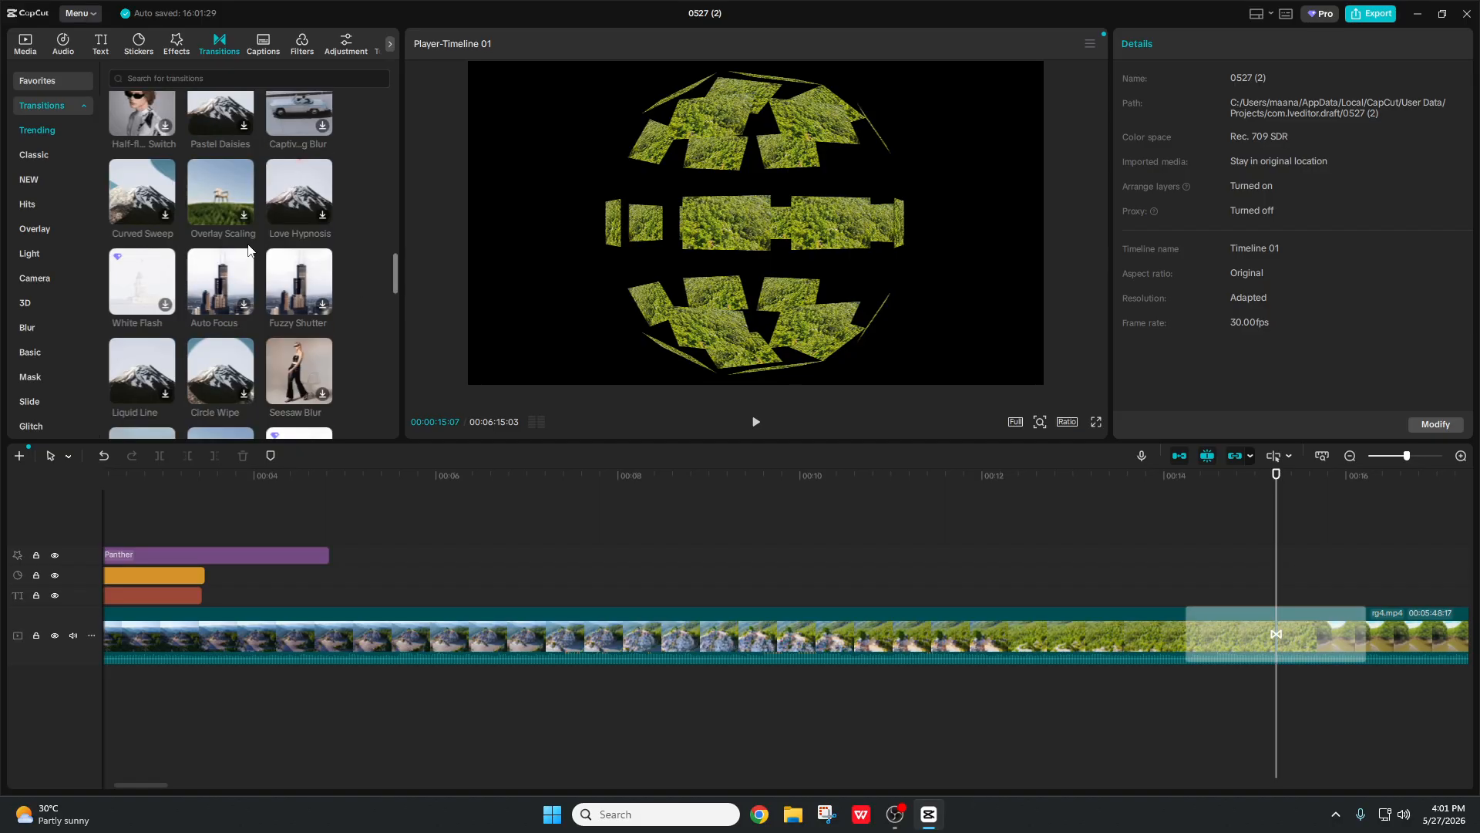
scroll(305, 301, up, 5)
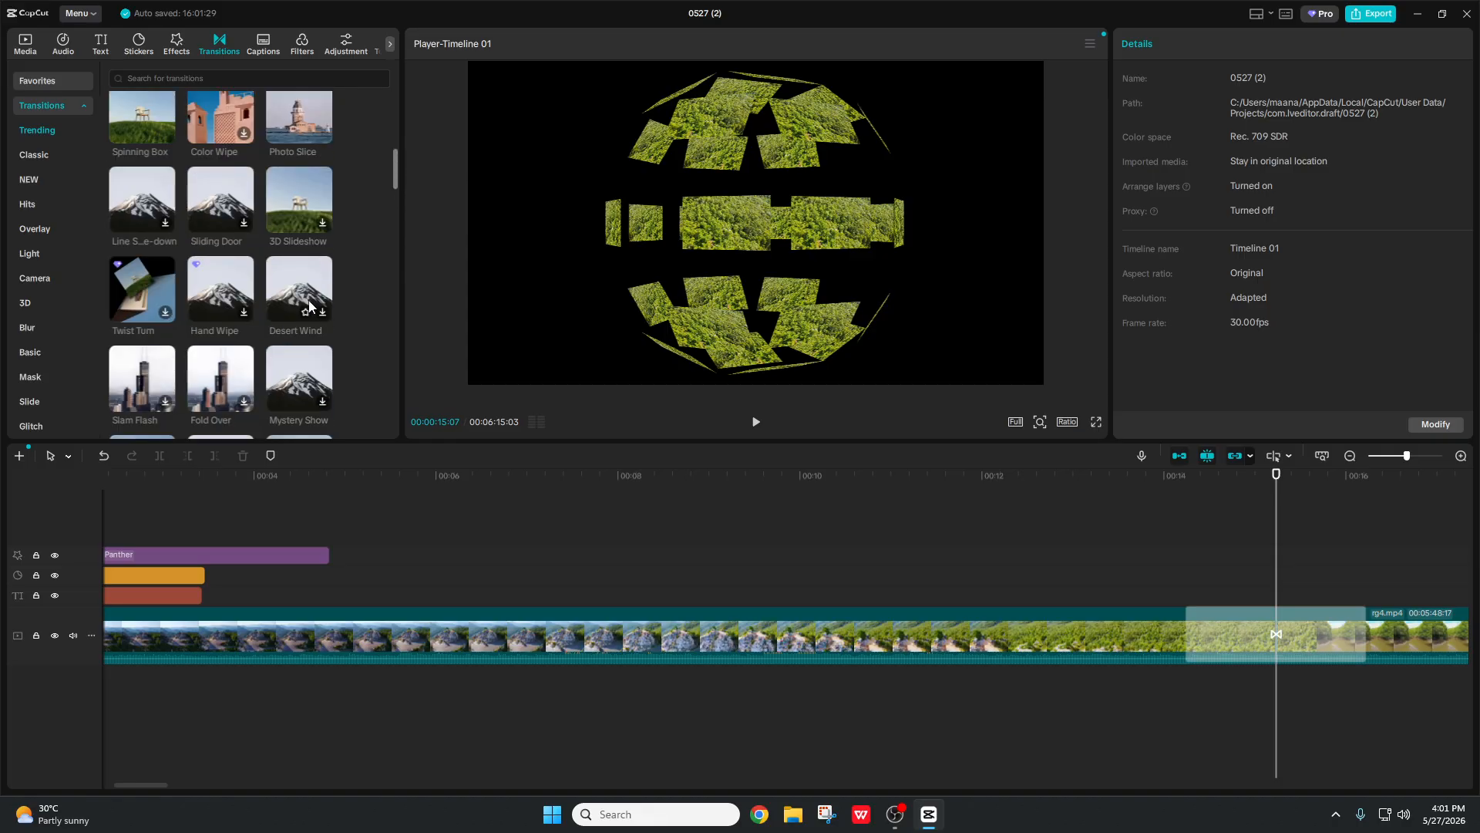
mouse_move(148, 178)
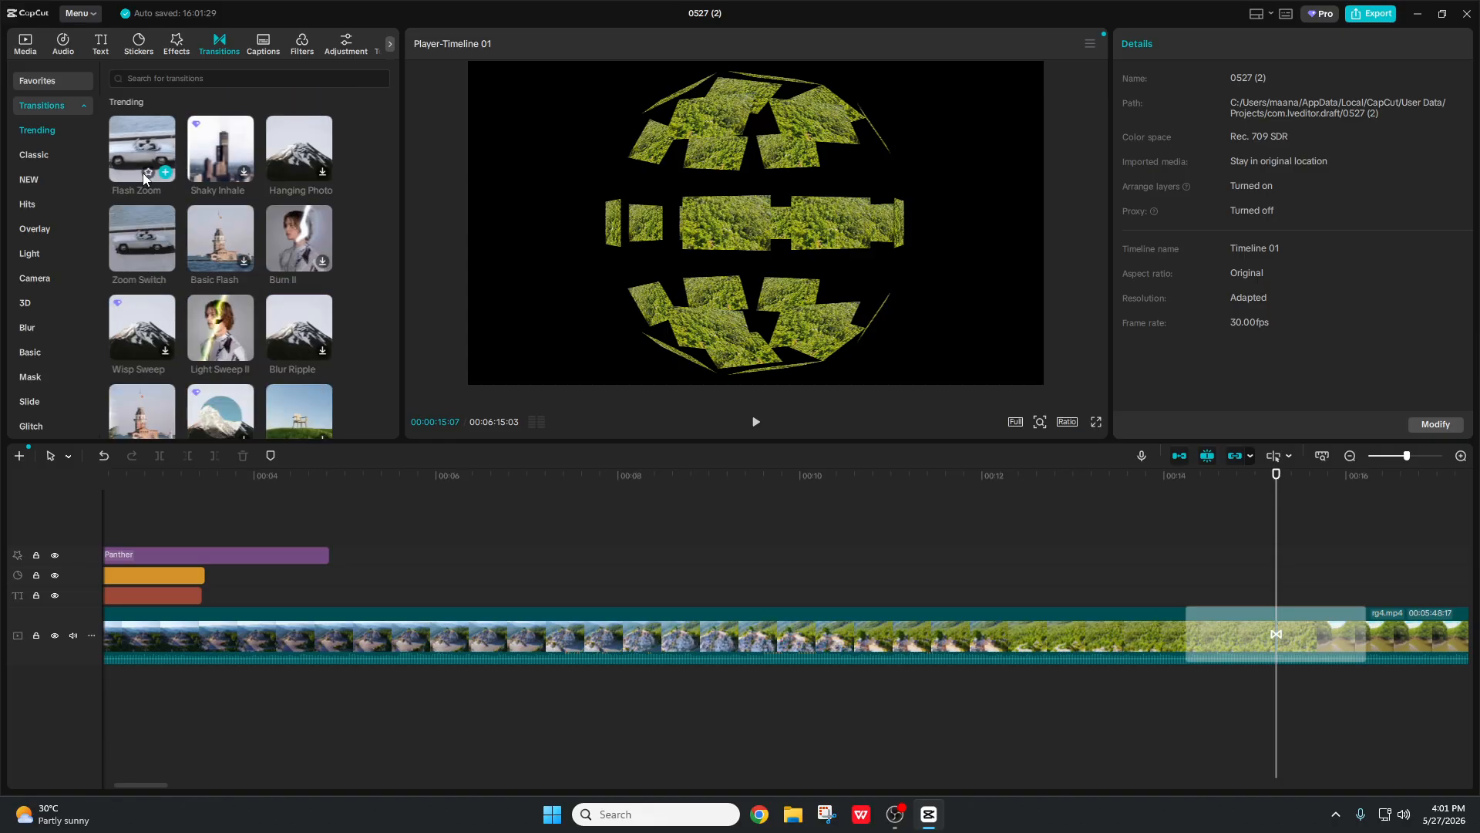
click(148, 174)
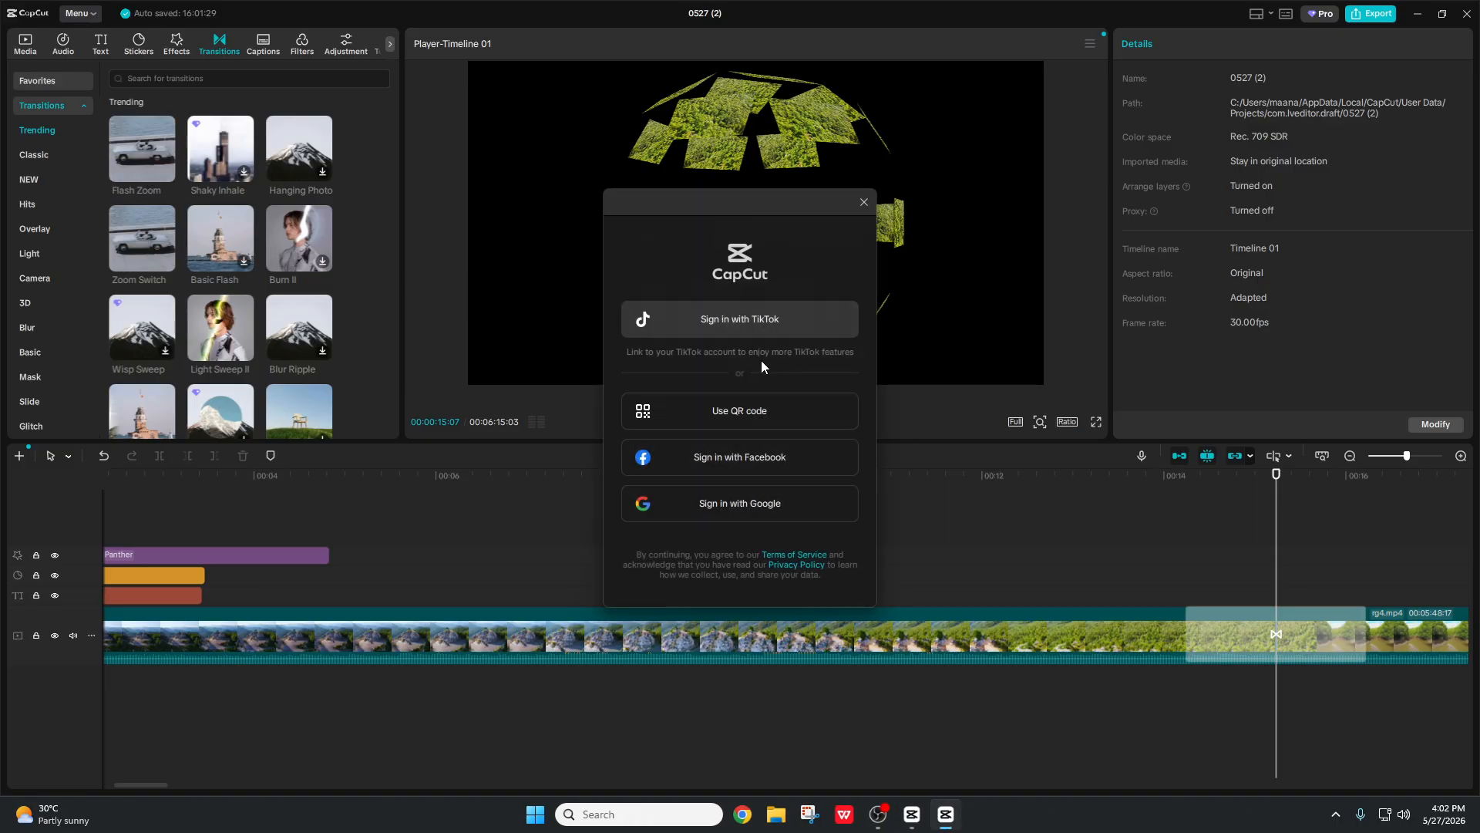
Step: Sign in with the listed Google account, allow capcut.com access and return to the CapCut desktop app
click(768, 503)
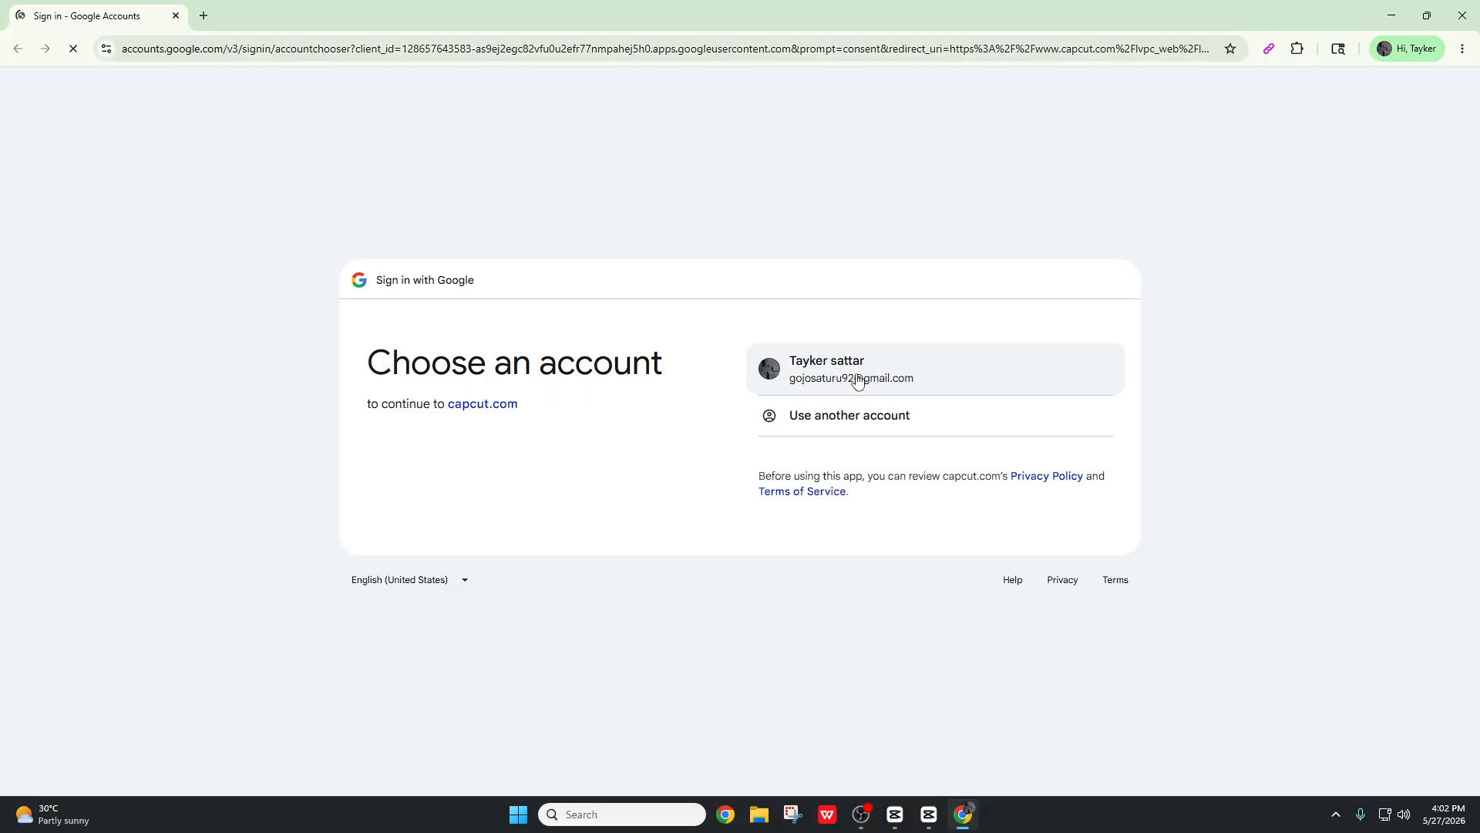
click(858, 379)
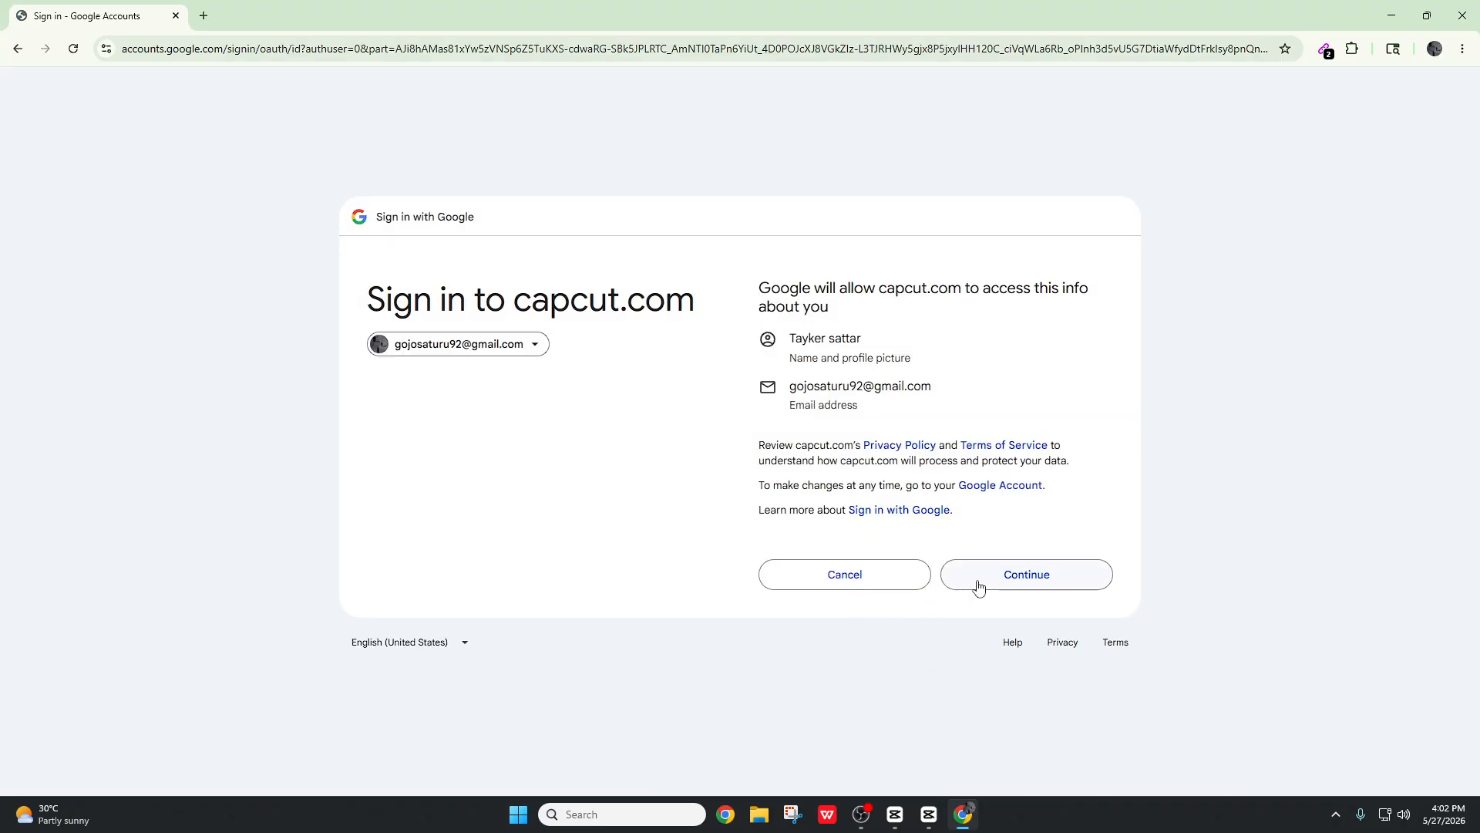
click(979, 584)
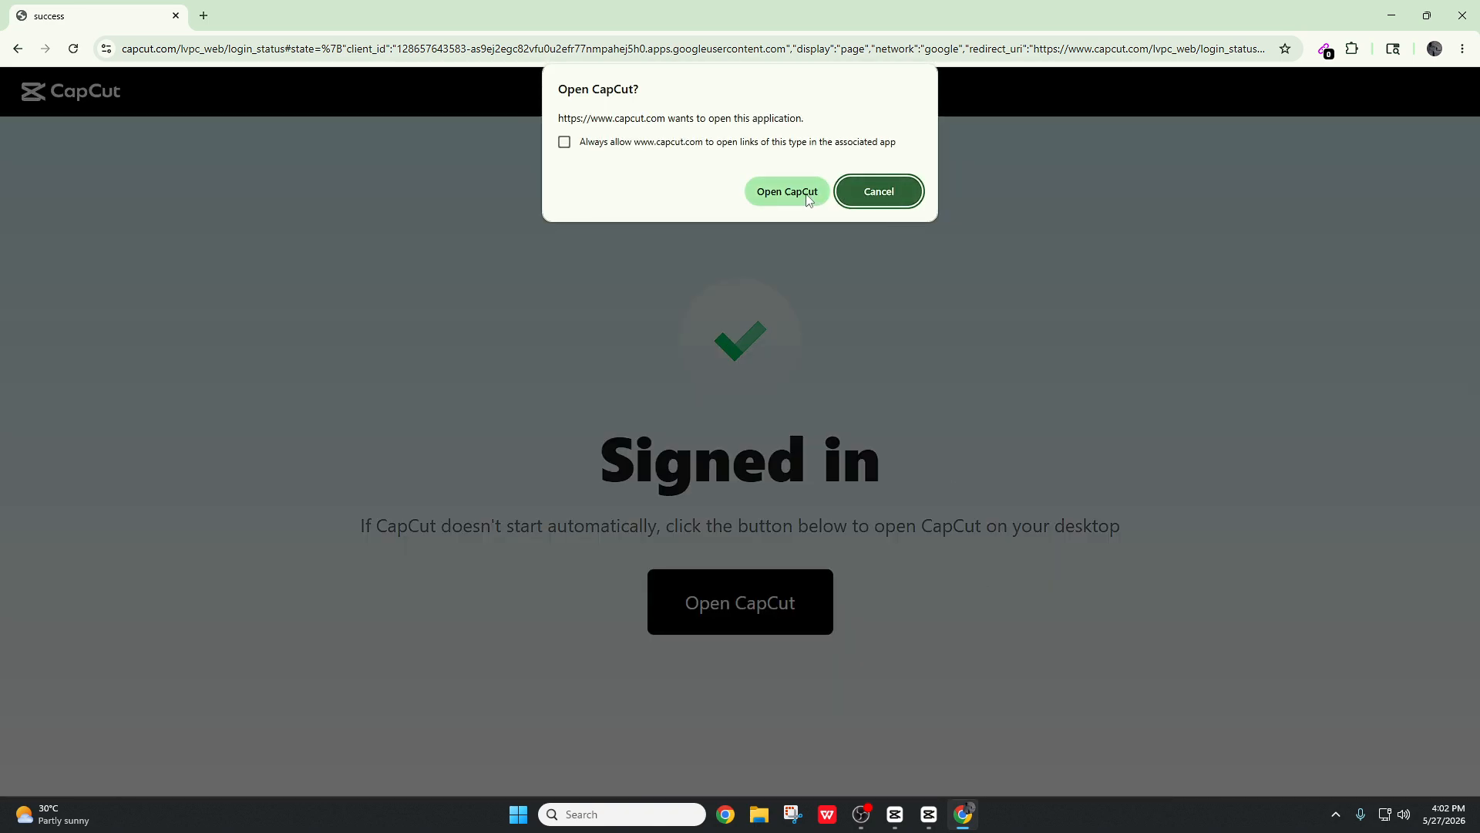
click(787, 192)
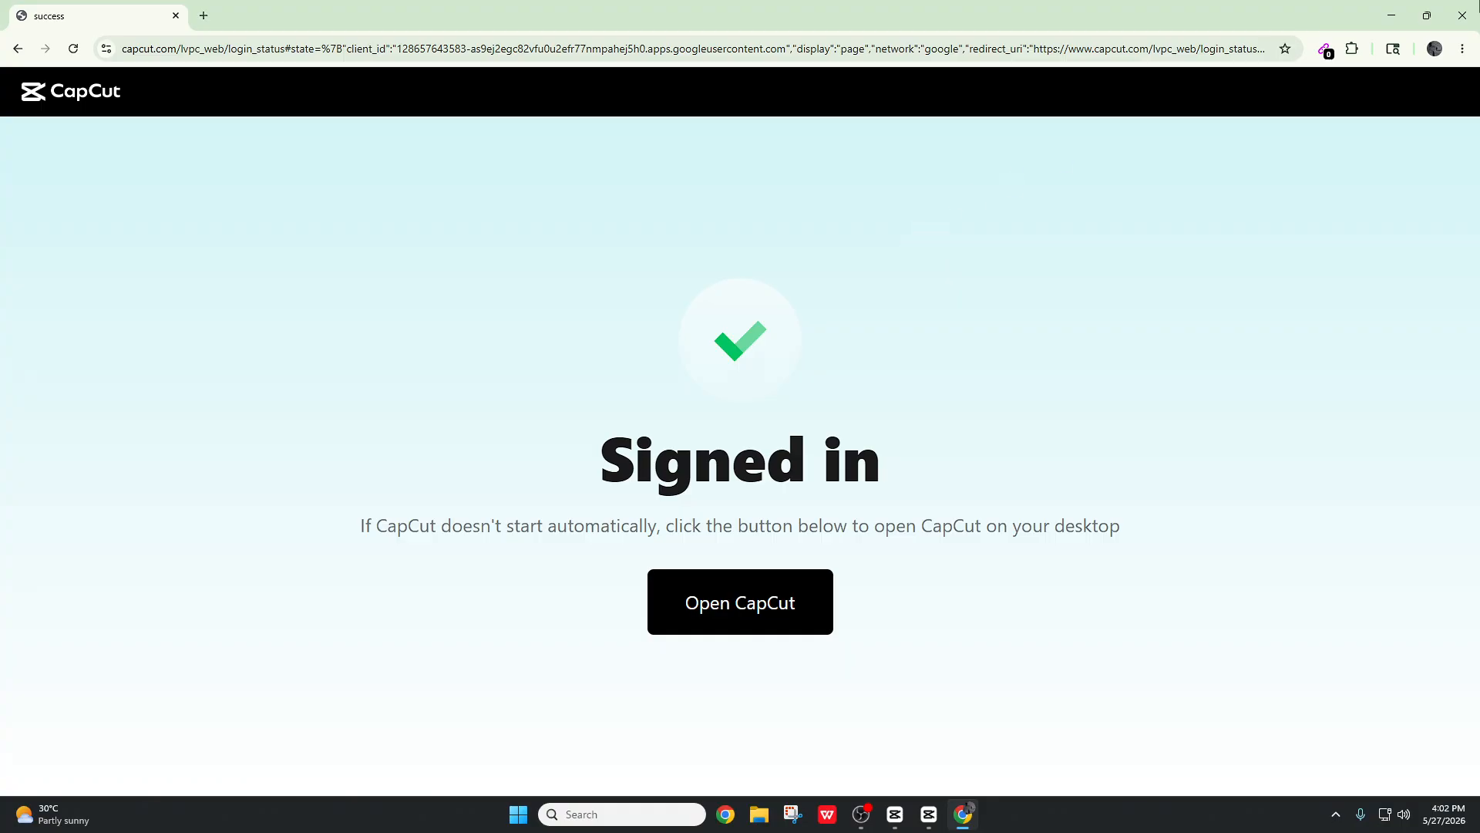
Step: Reopen the CapCut desktop app from the sign-in success page, close the browser and dismiss the sign-in dialog
click(782, 603)
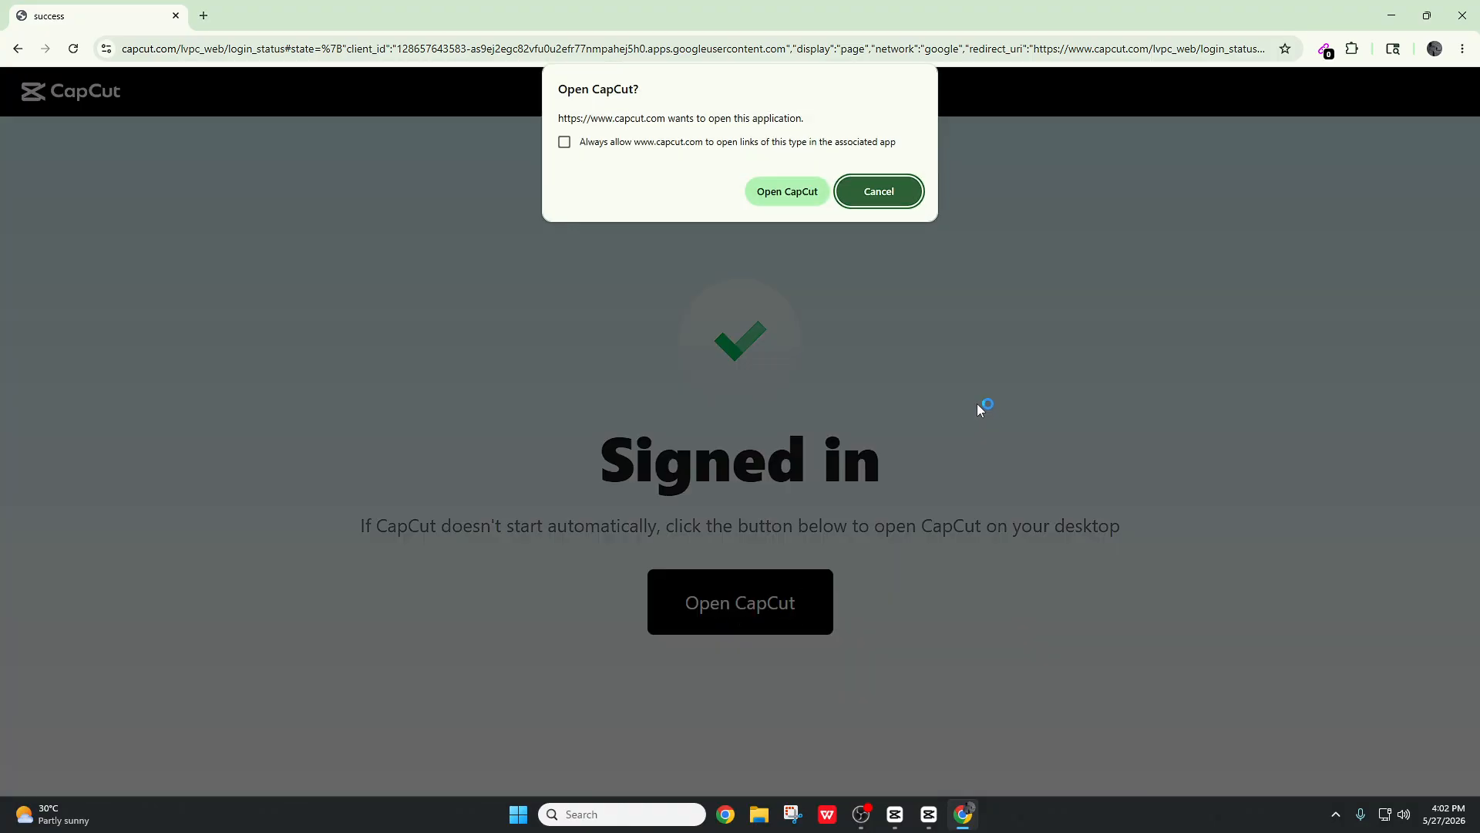
click(803, 195)
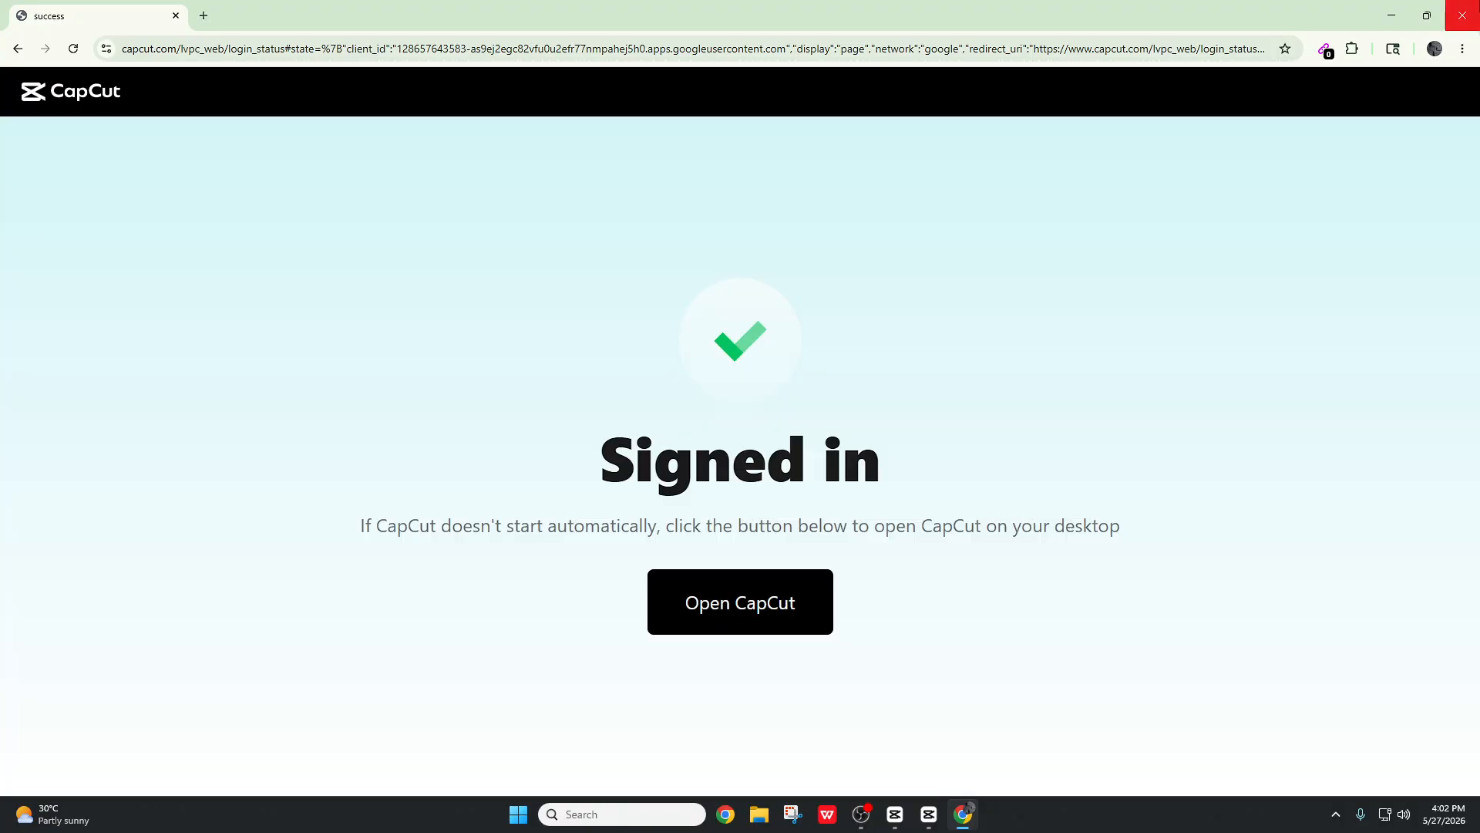
click(1453, 22)
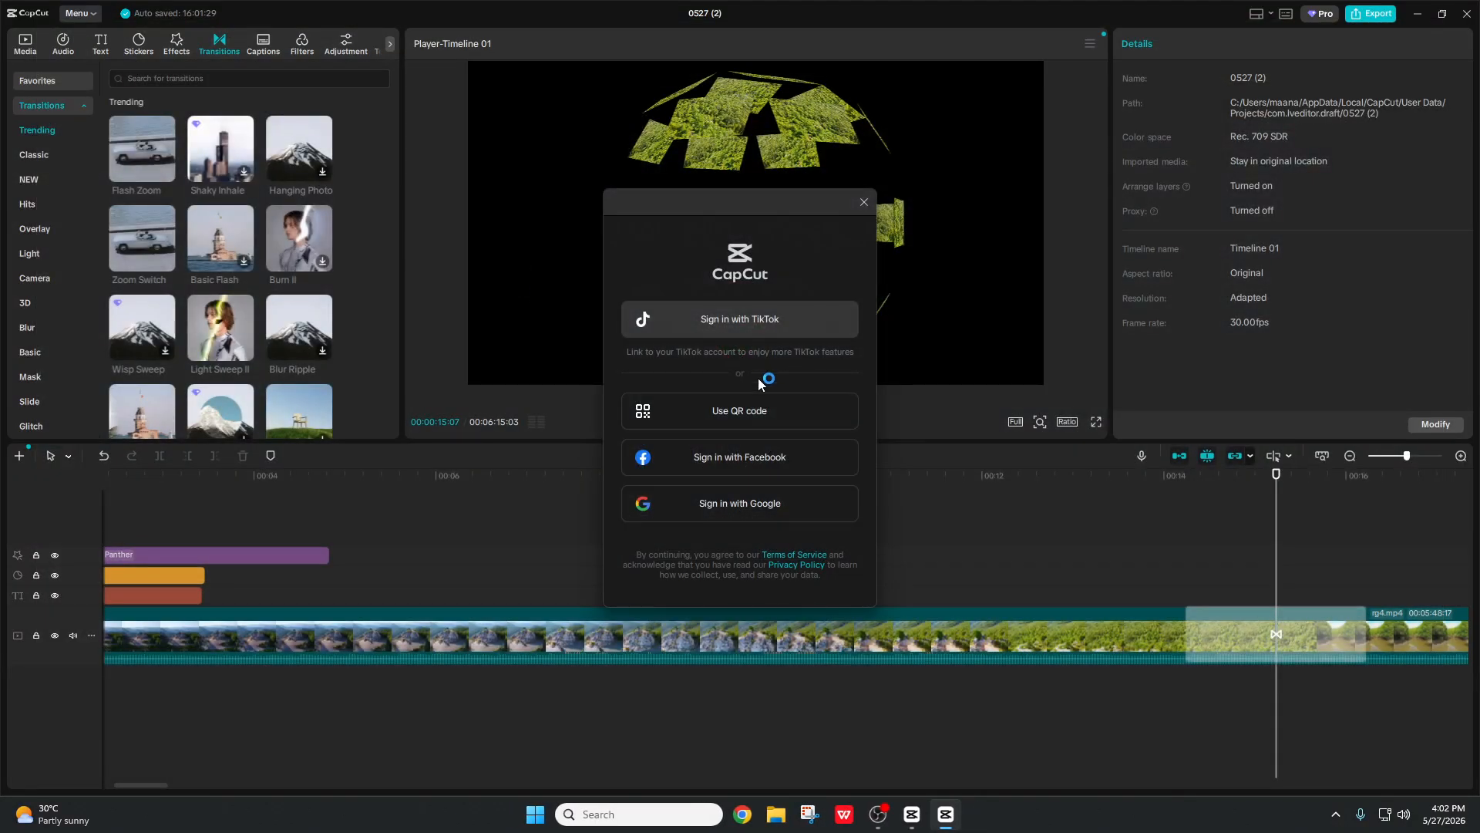
click(863, 202)
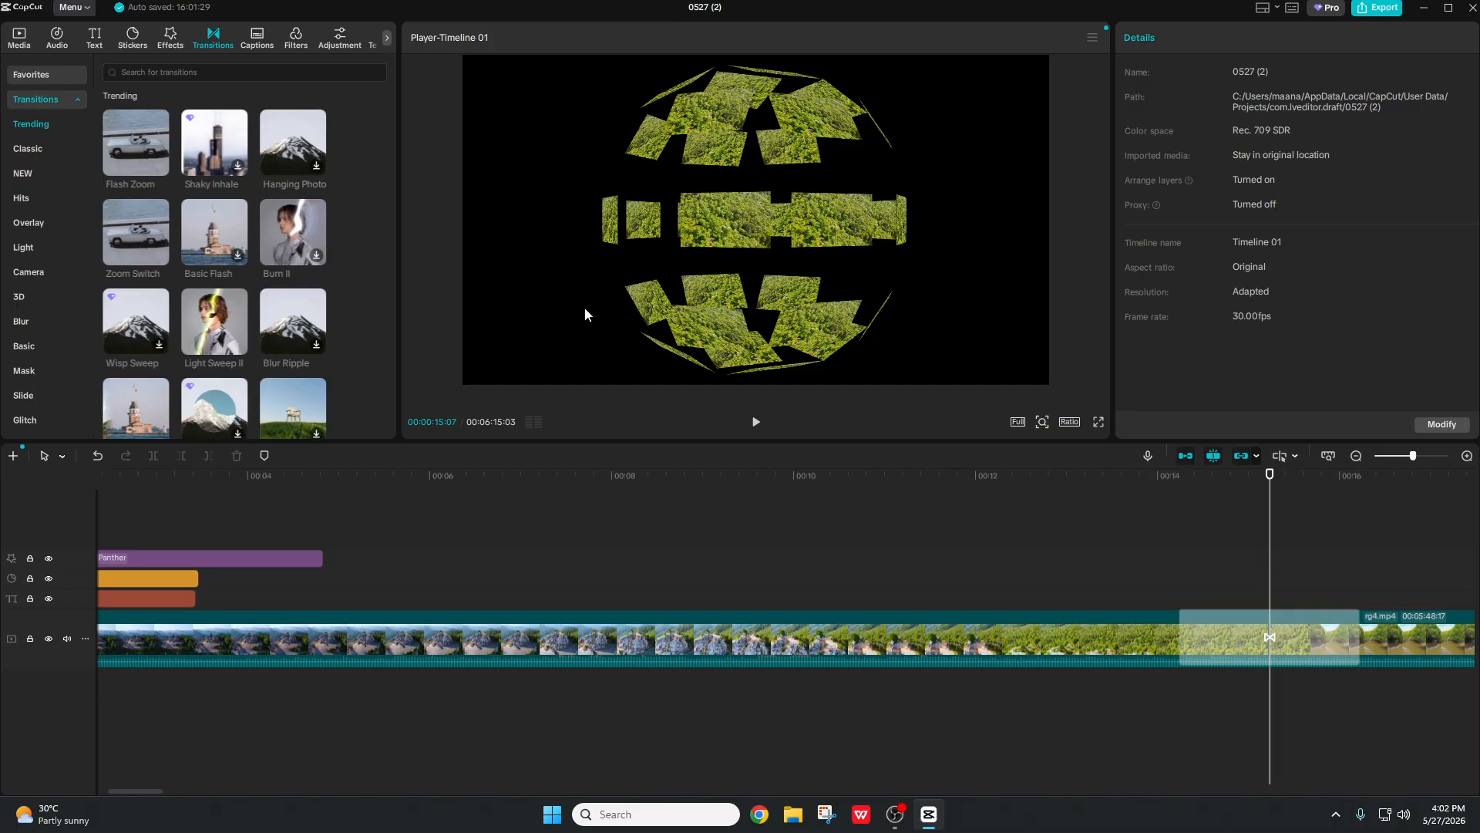
Step: Try twice to add the Flash Zoom transition to the favorites, dismissing the sign-in dialog each time
click(143, 167)
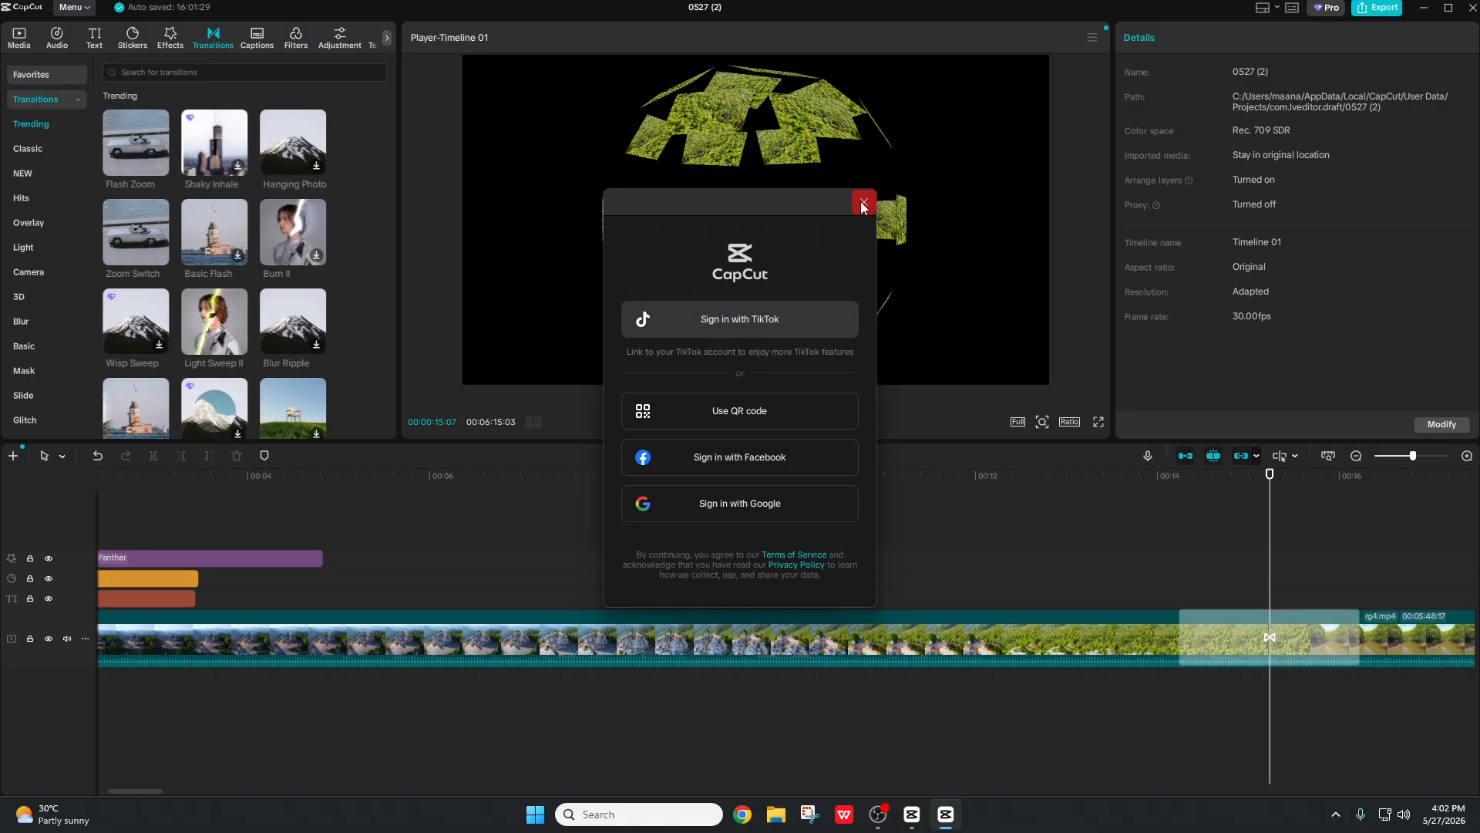
click(862, 203)
click(145, 168)
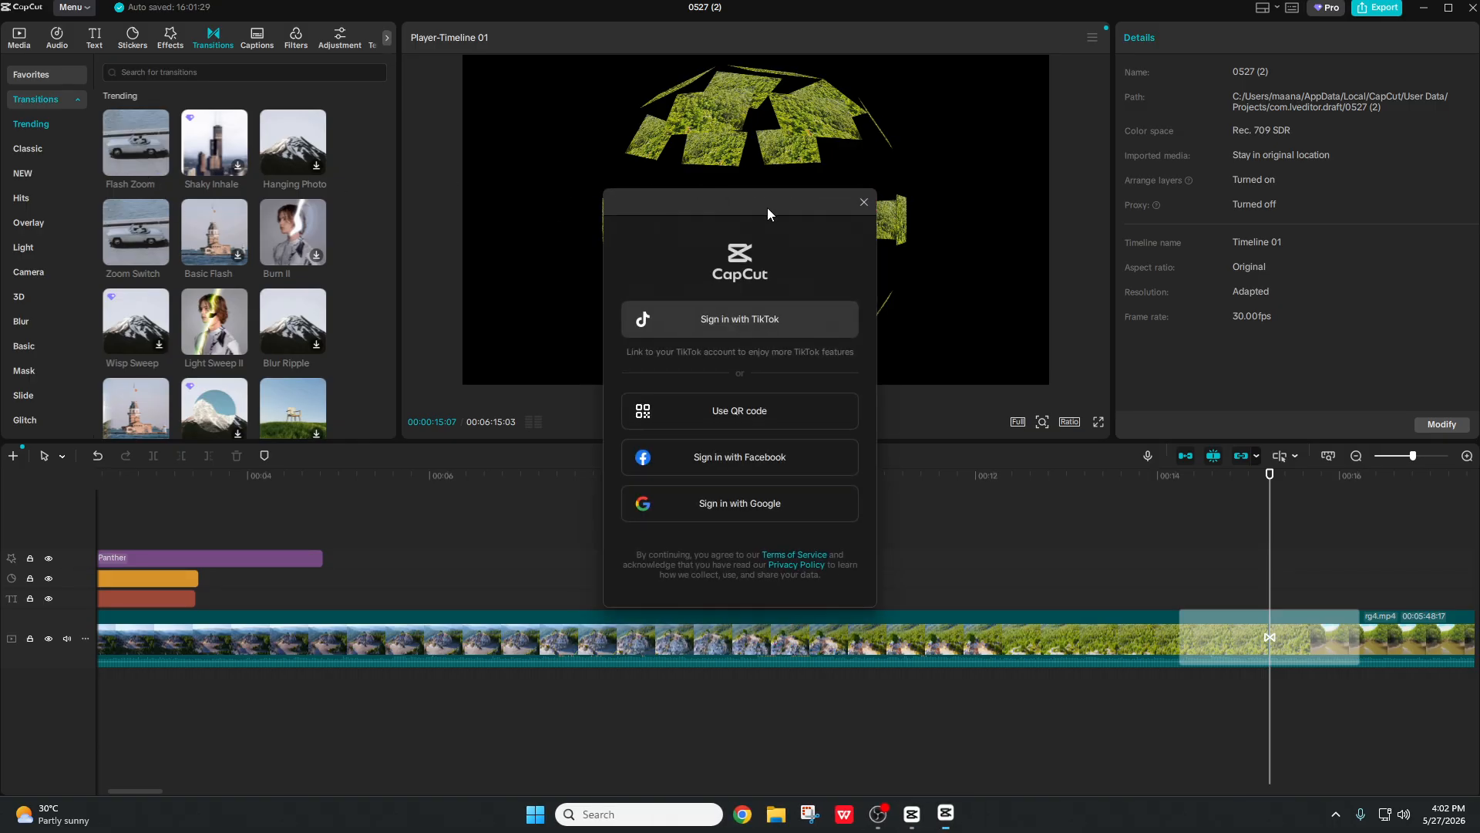
click(864, 202)
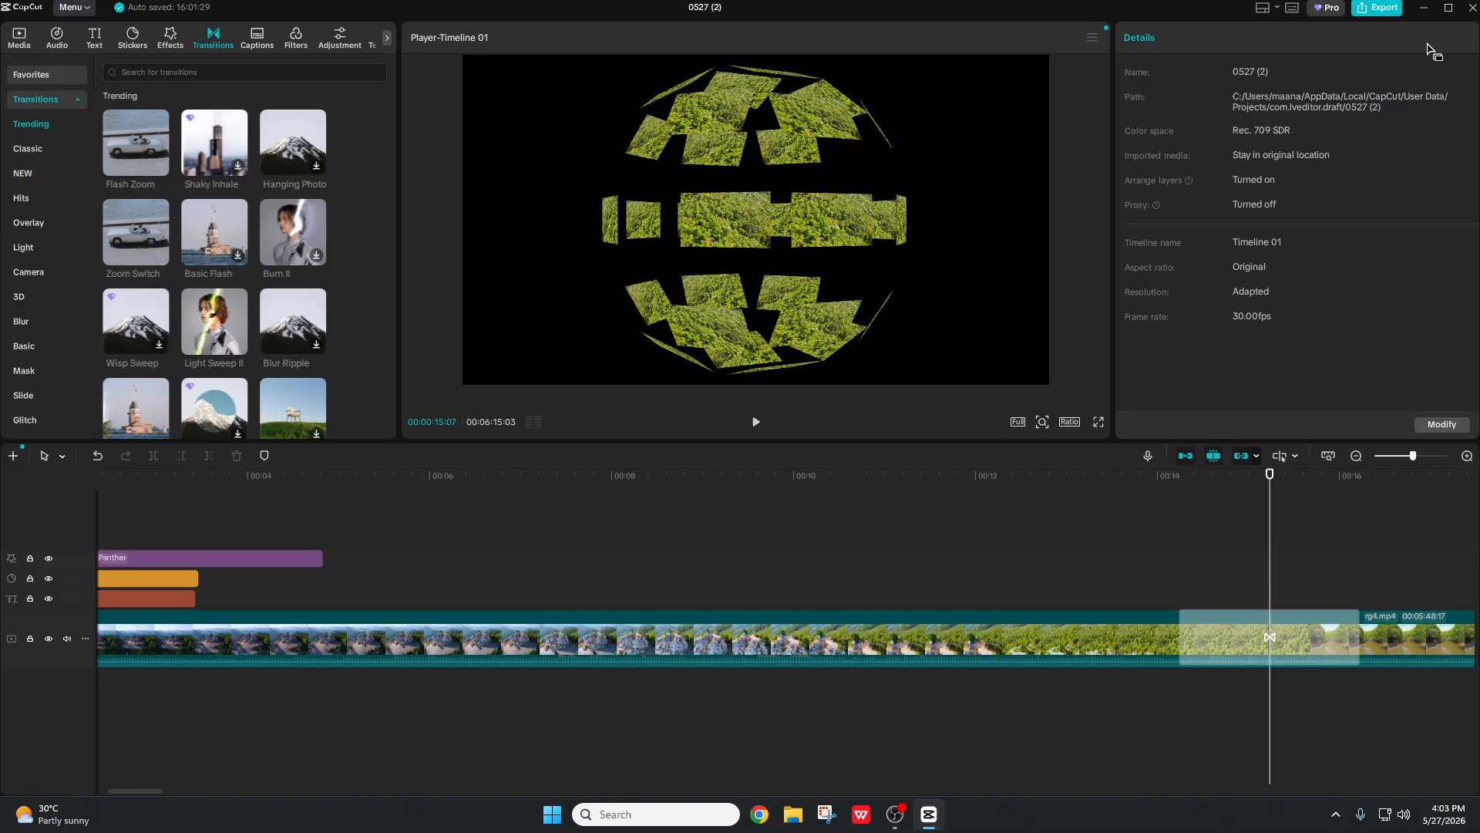
Step: Close the editor, relaunch CapCut and reopen the project 0527 (2) in a maximized window
click(1469, 14)
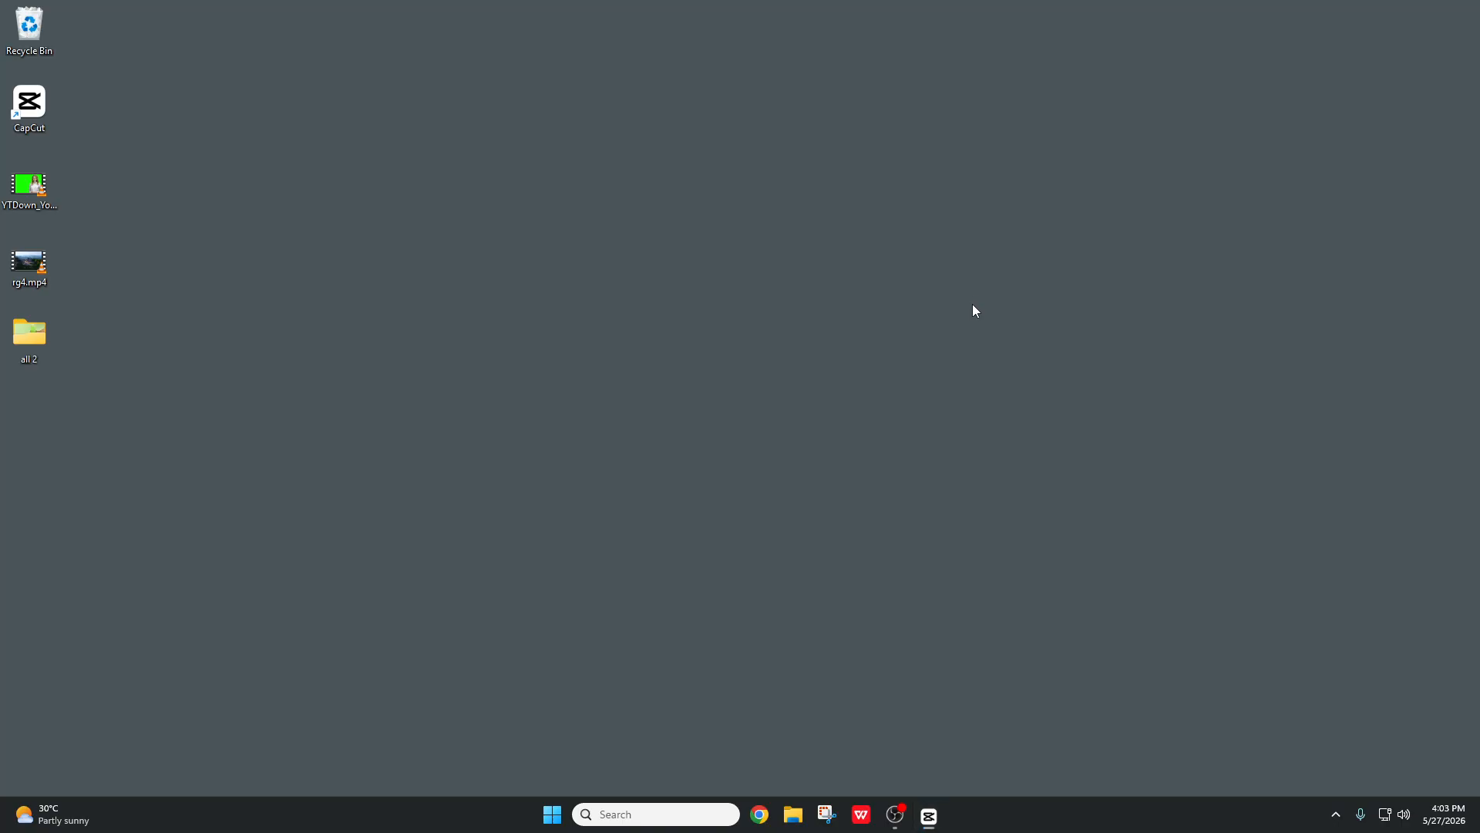
double_click(33, 121)
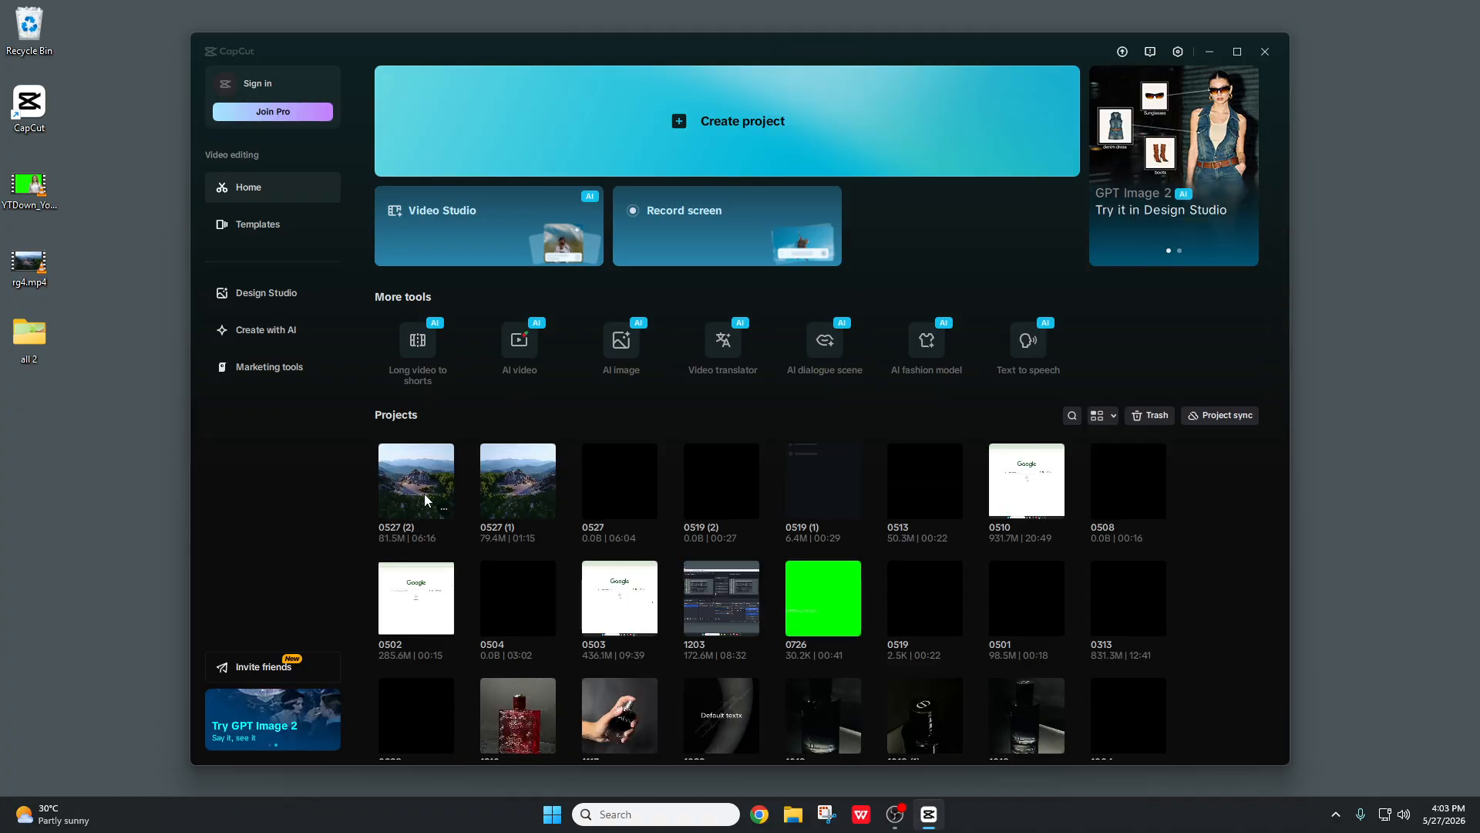
click(422, 490)
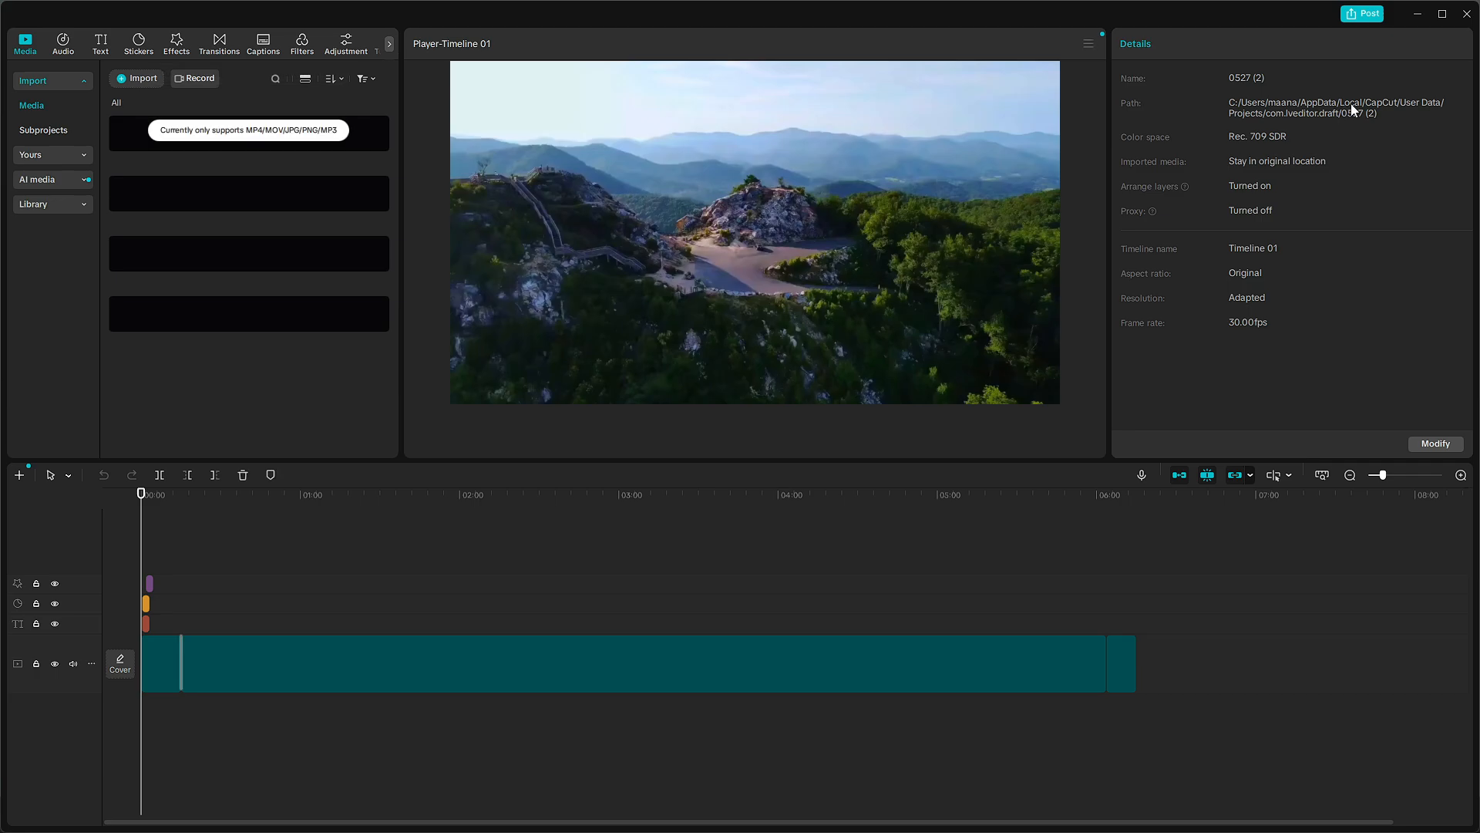
click(1442, 14)
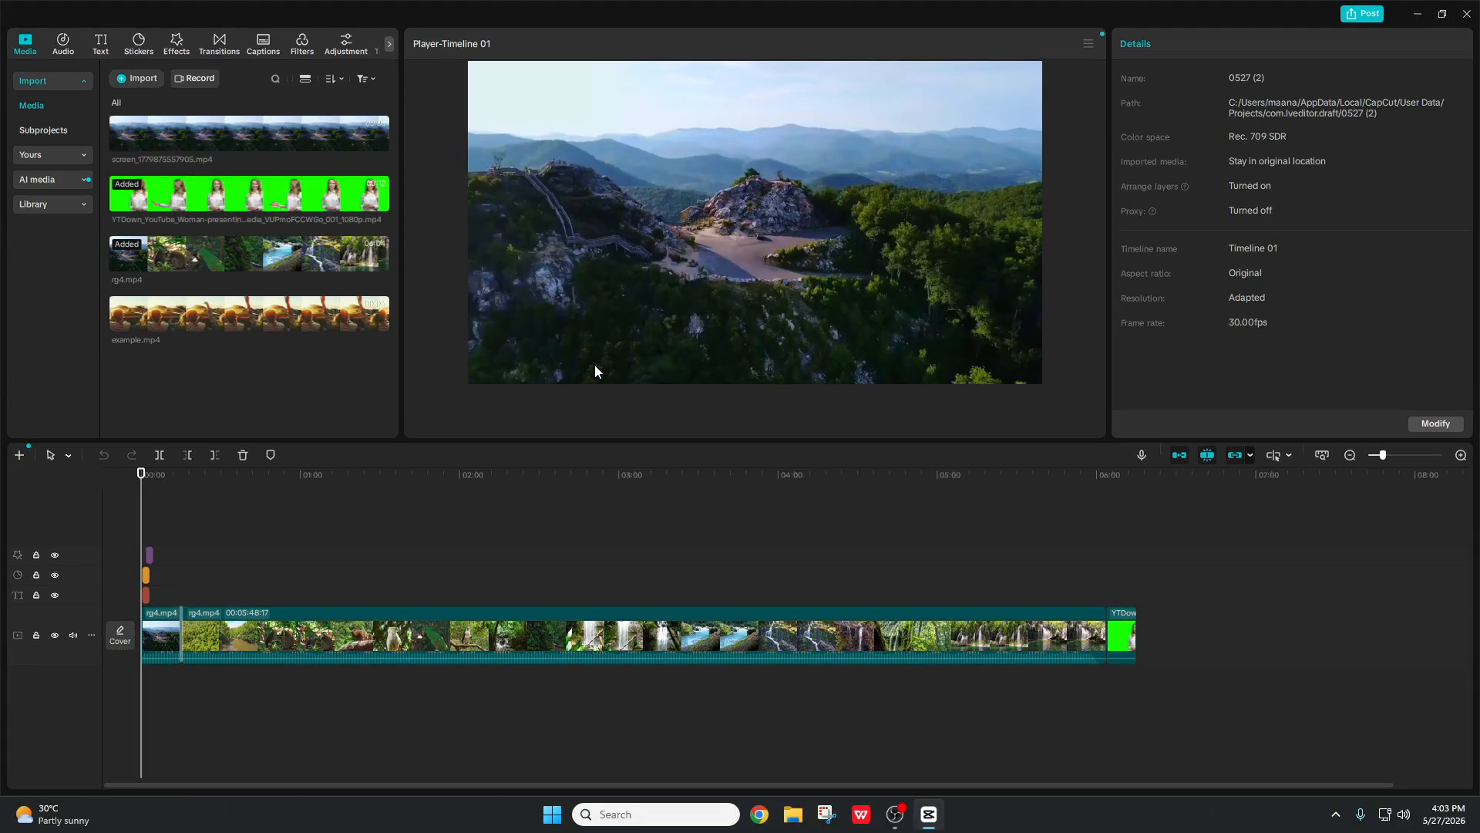
Step: Select the Spherical Select transition at the second cut on the timeline
click(673, 583)
click(563, 633)
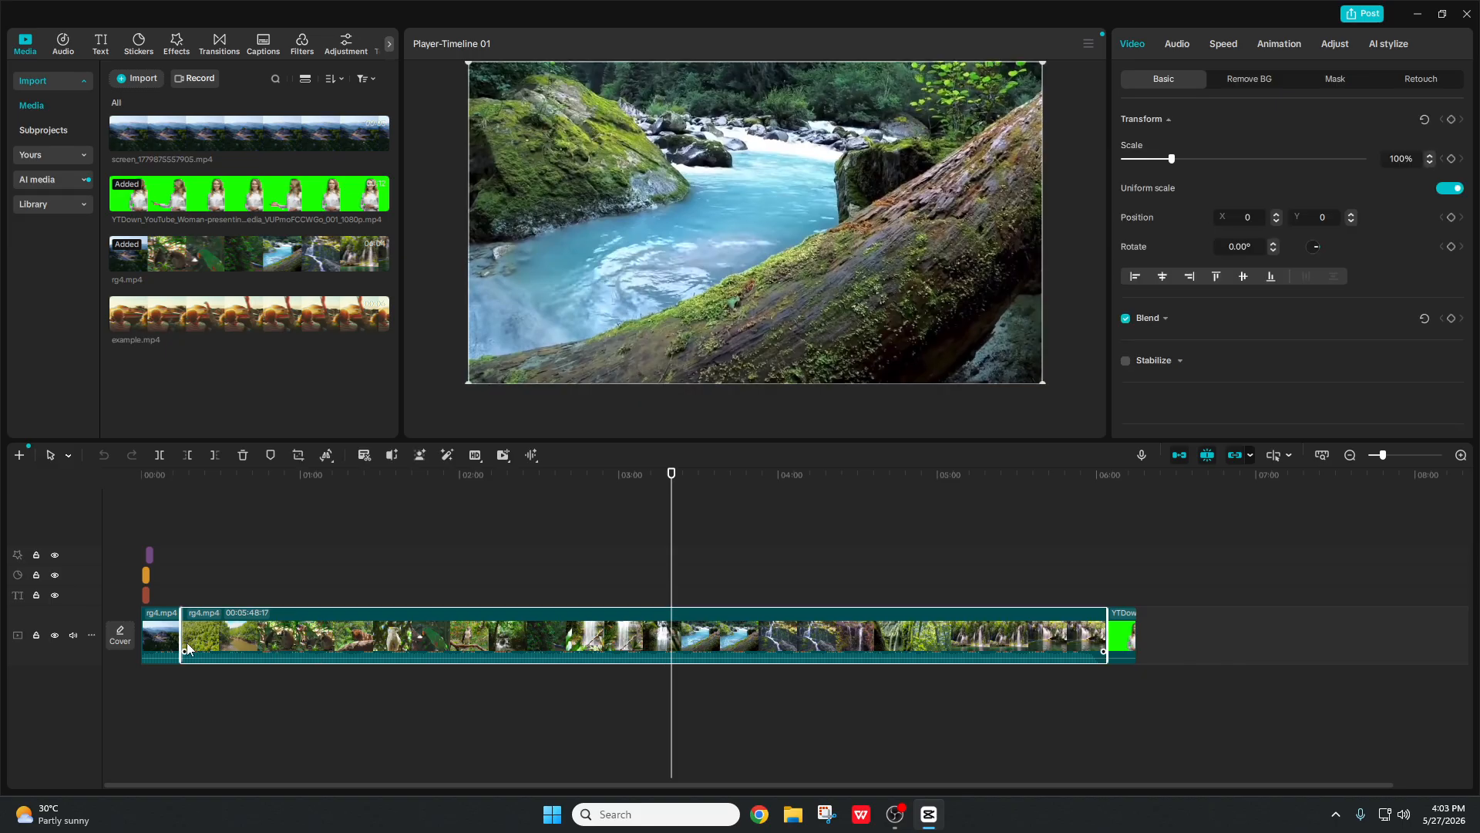
scroll(189, 648, up, 5)
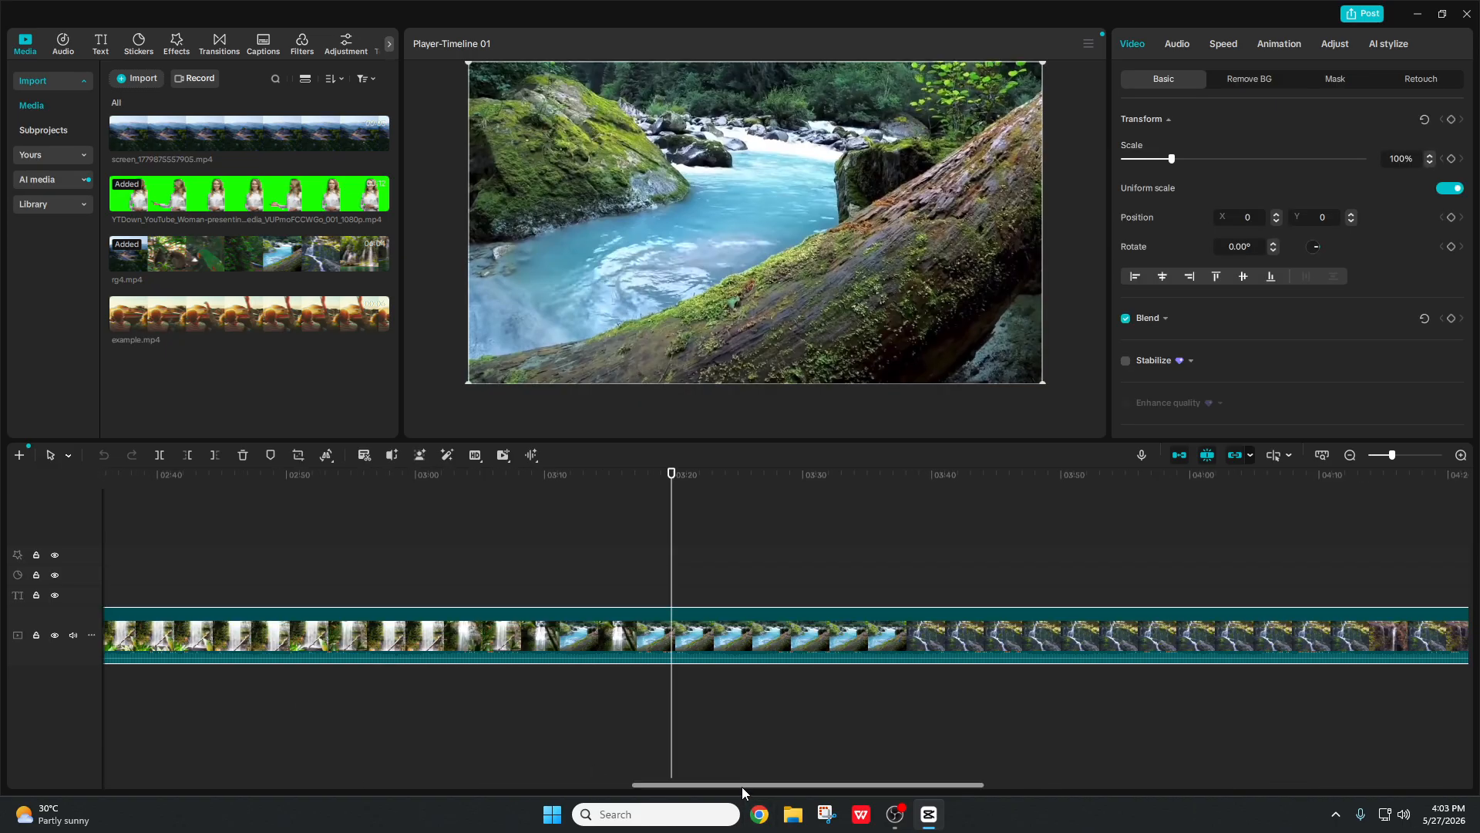
drag(742, 786, 142, 789)
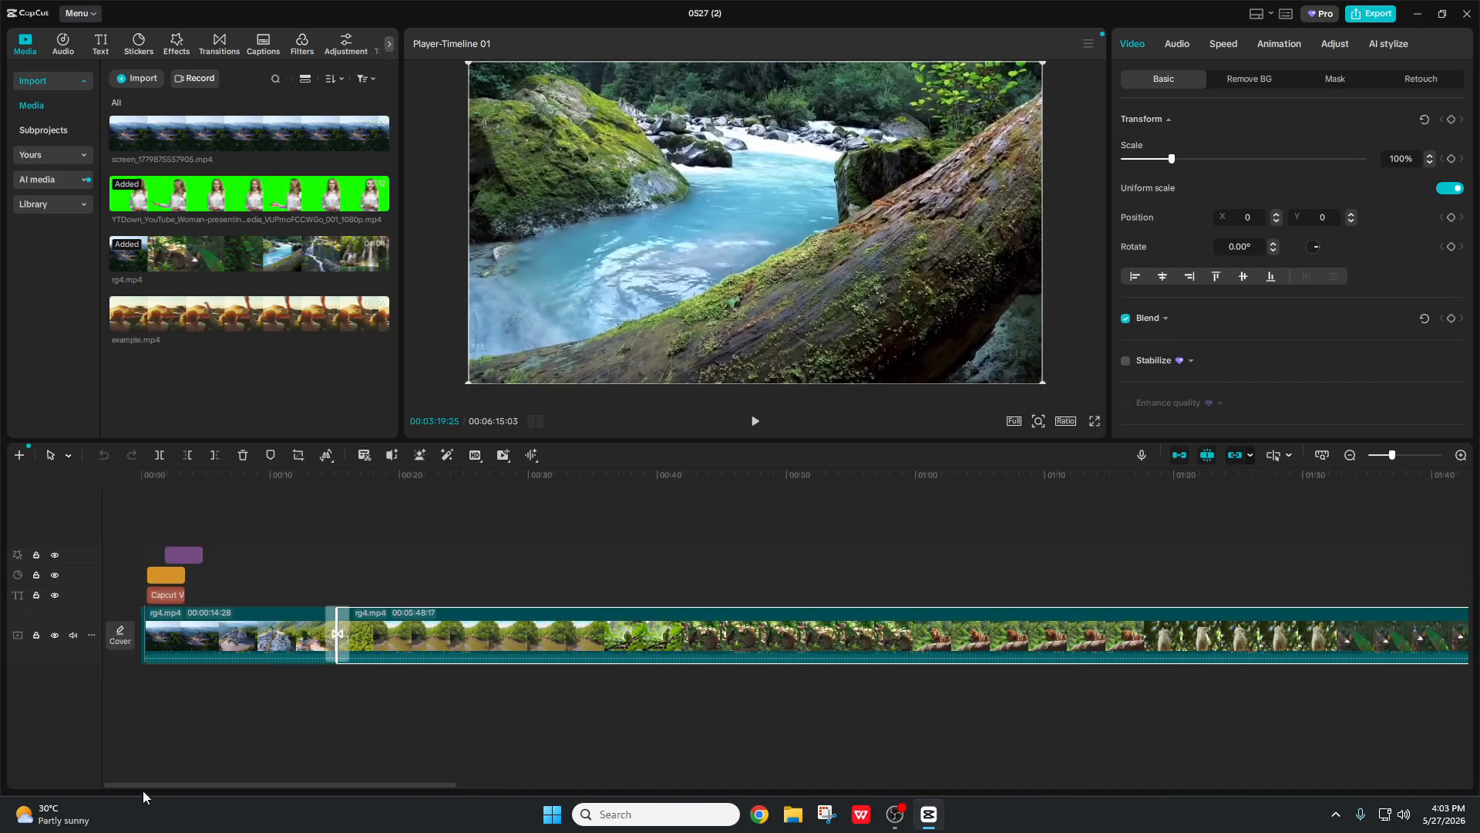
scroll(316, 640, up, 4)
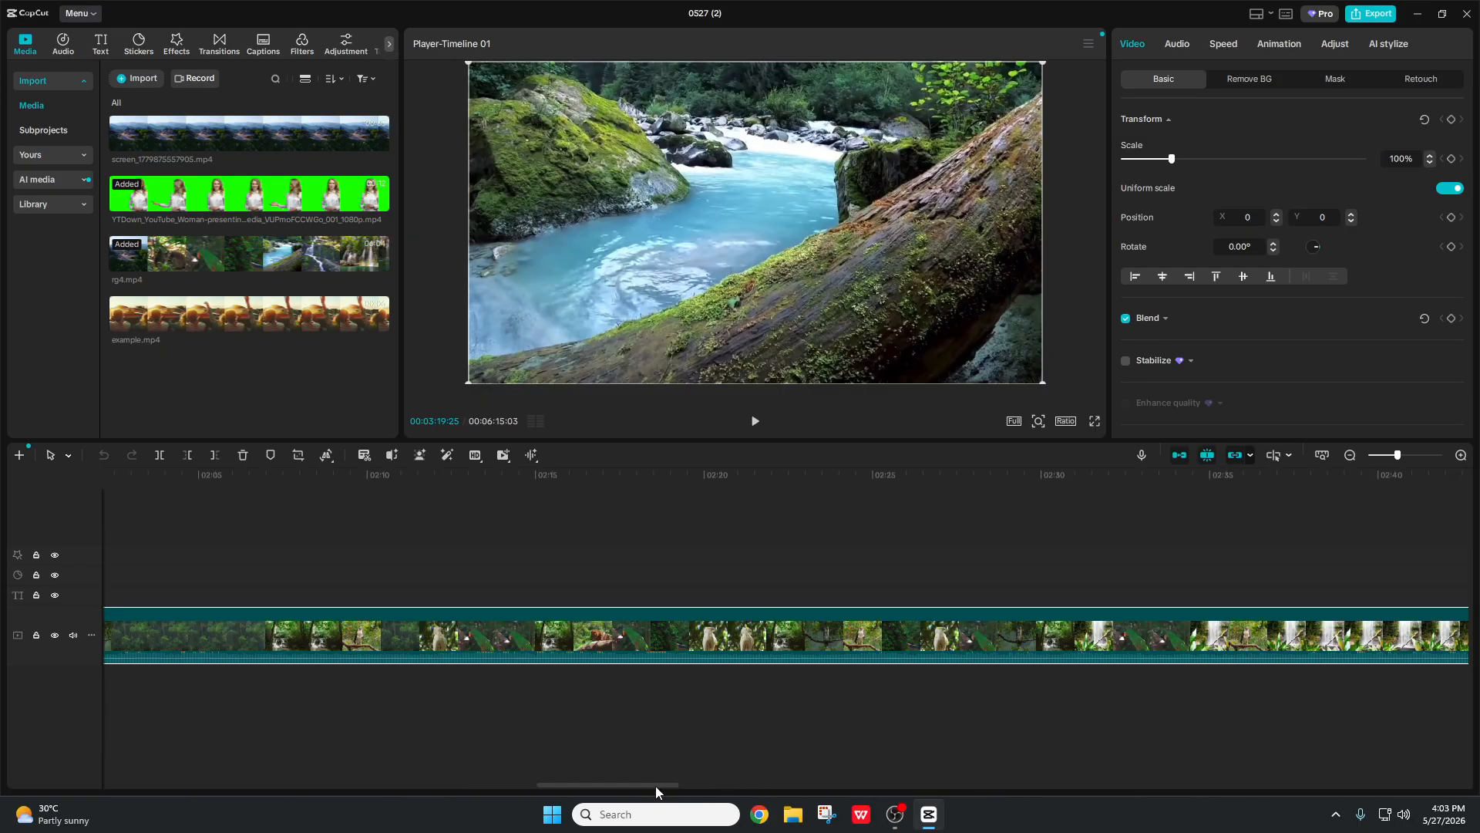
drag(655, 785, 188, 783)
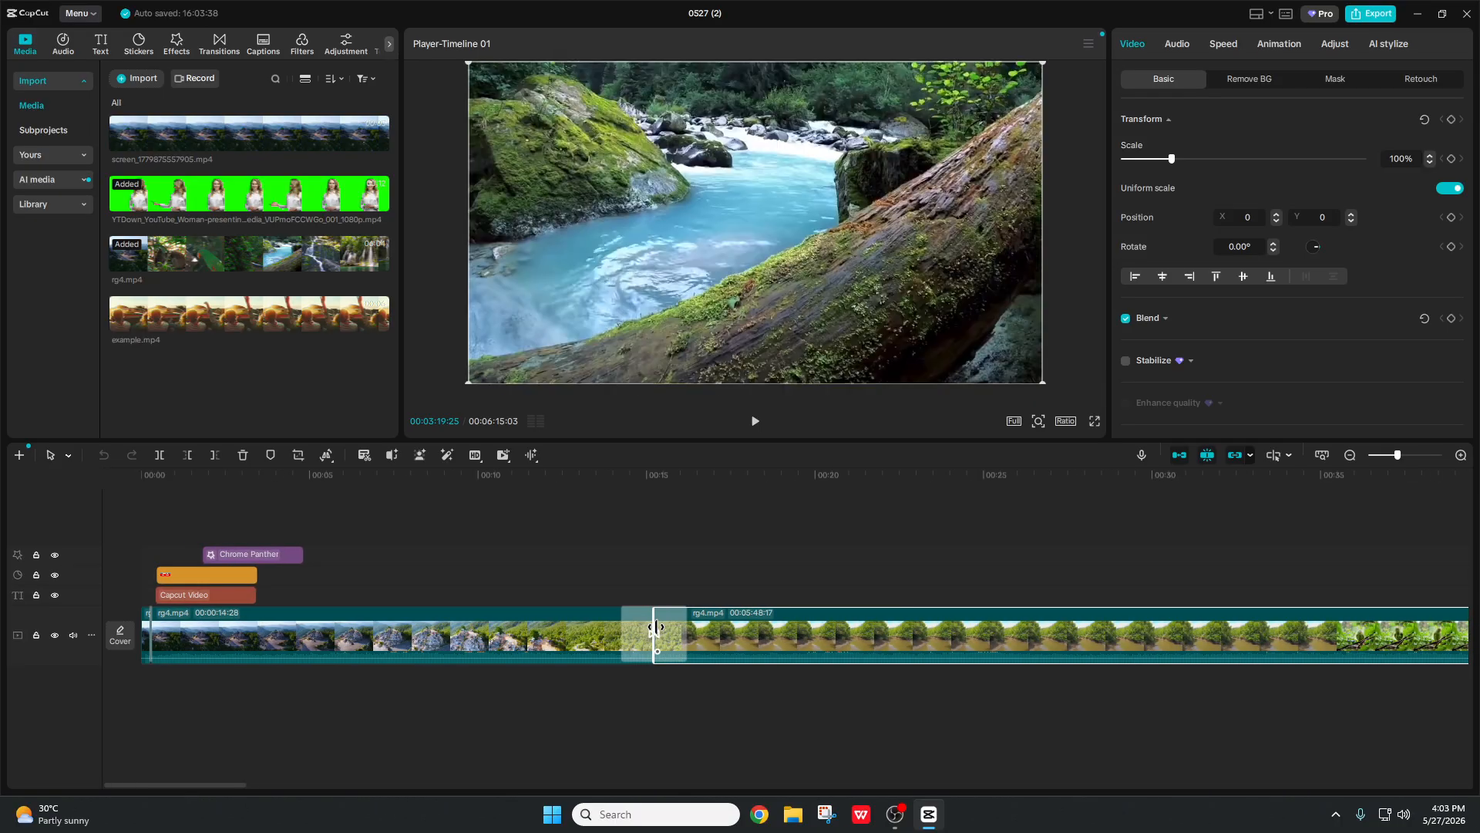
click(623, 617)
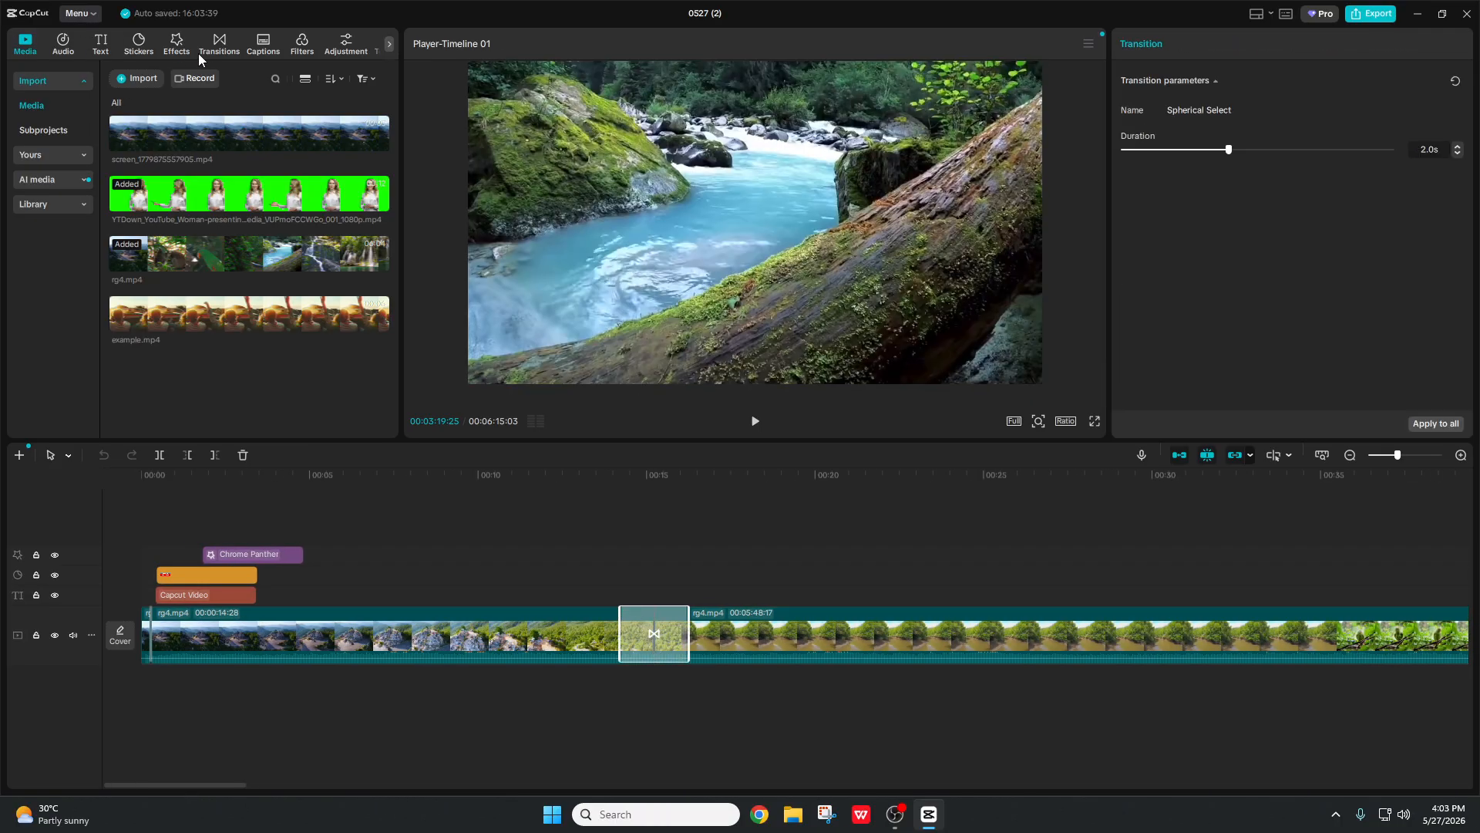
Step: Start favoriting the Flash Zoom transition and sign in with the listed Google account, always allowing capcut.com to open the desktop app
click(218, 47)
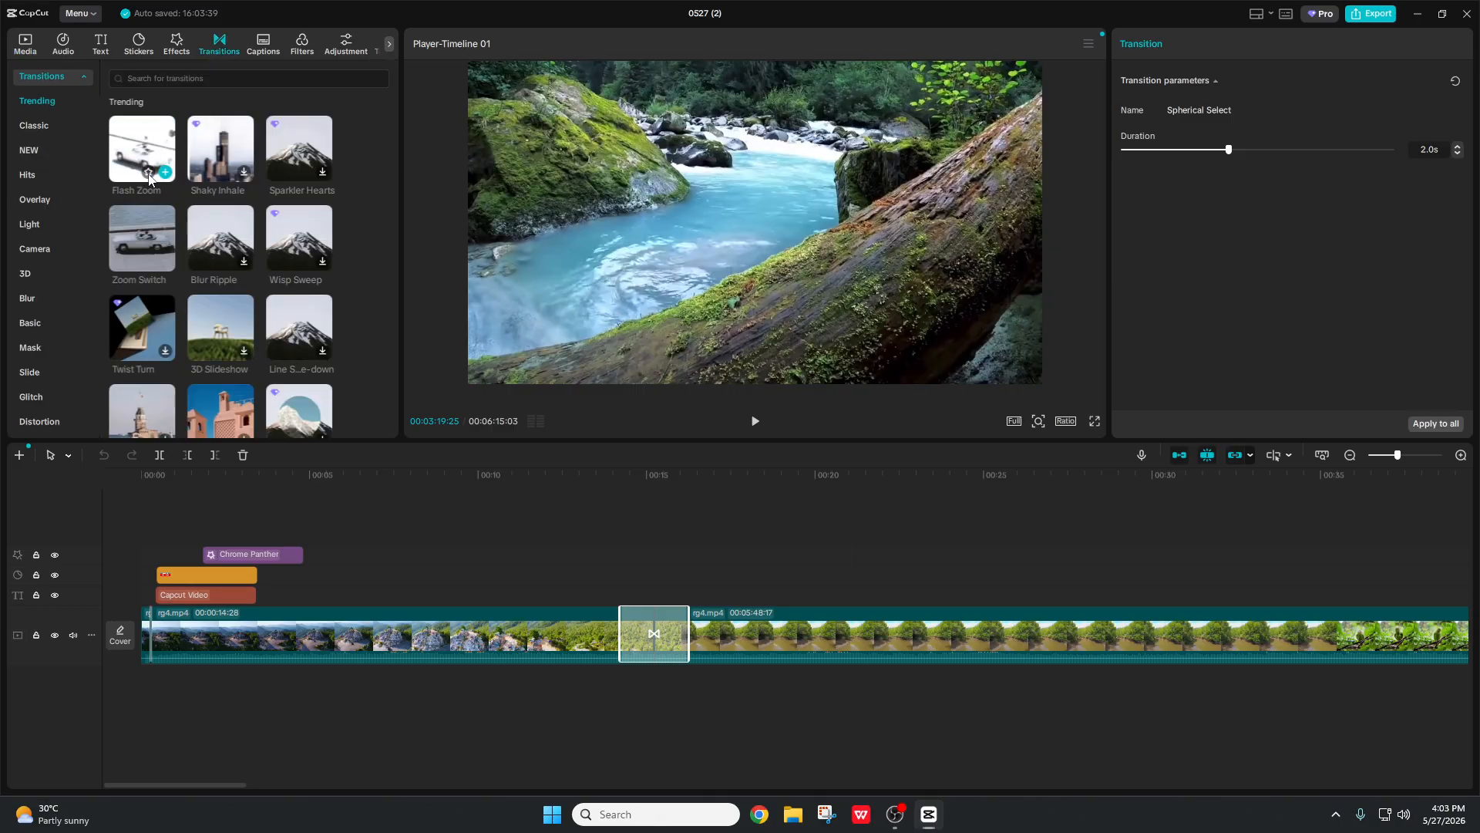
click(148, 174)
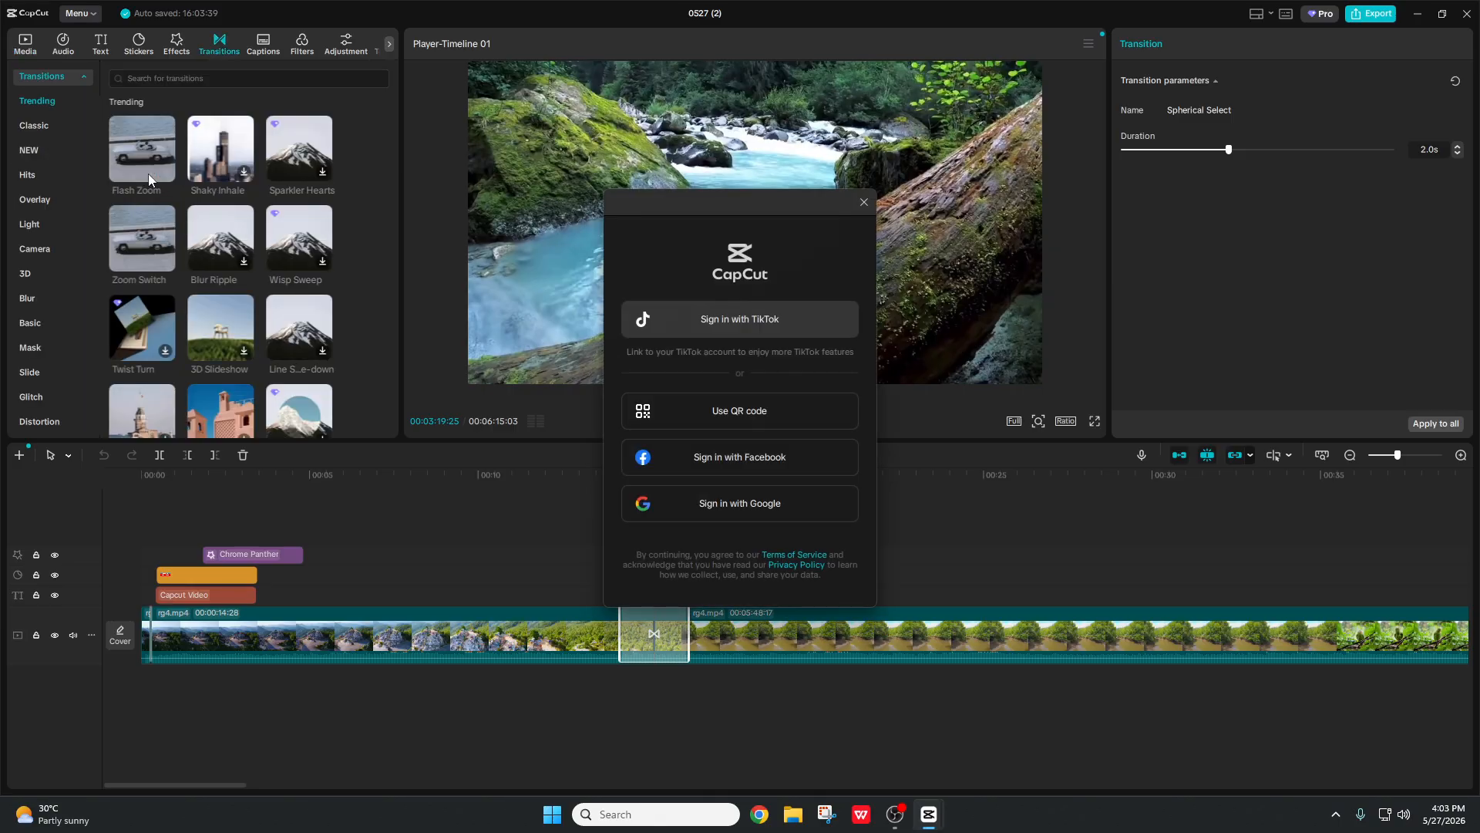
click(787, 519)
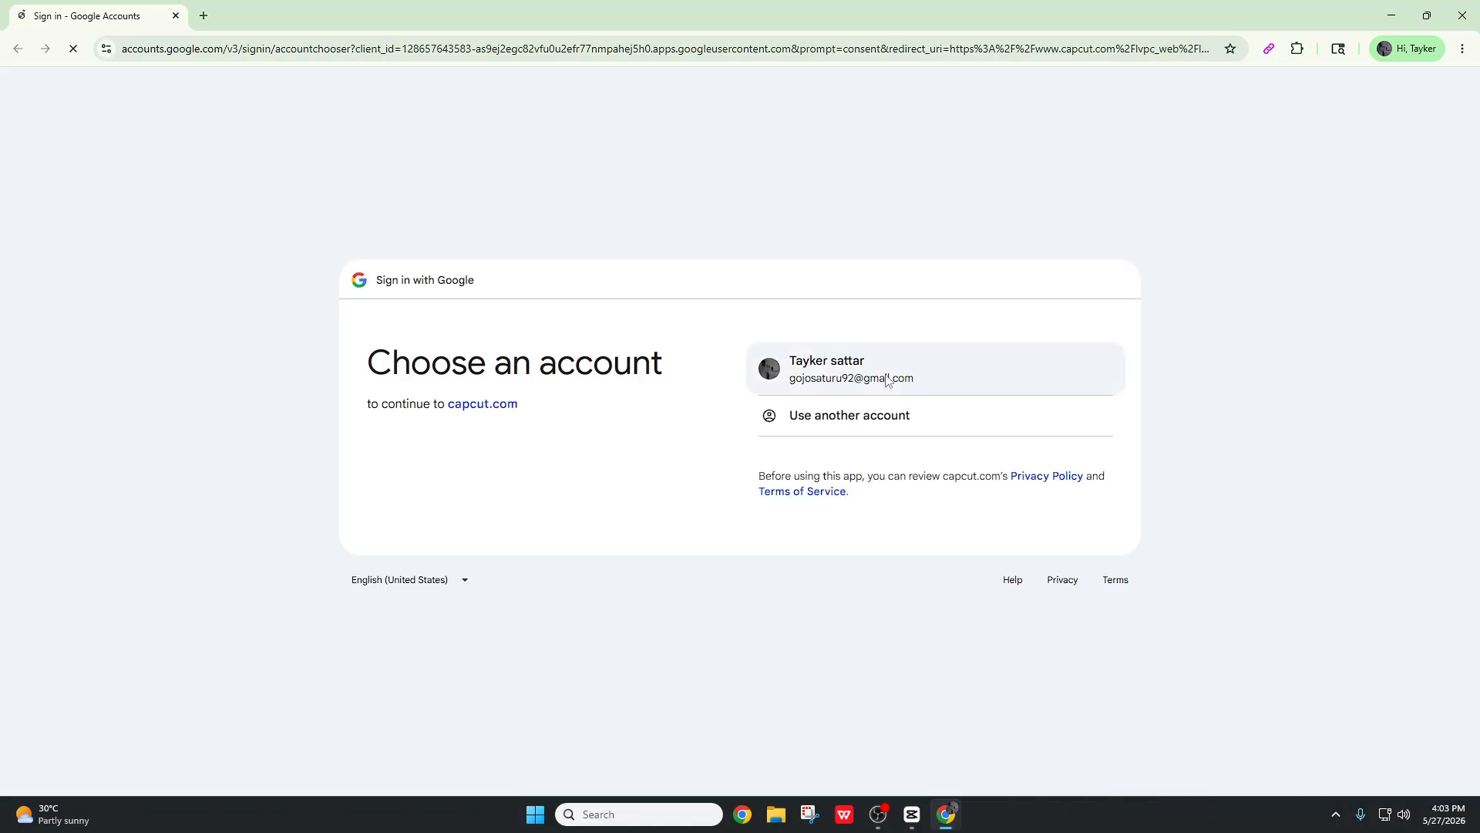
click(891, 383)
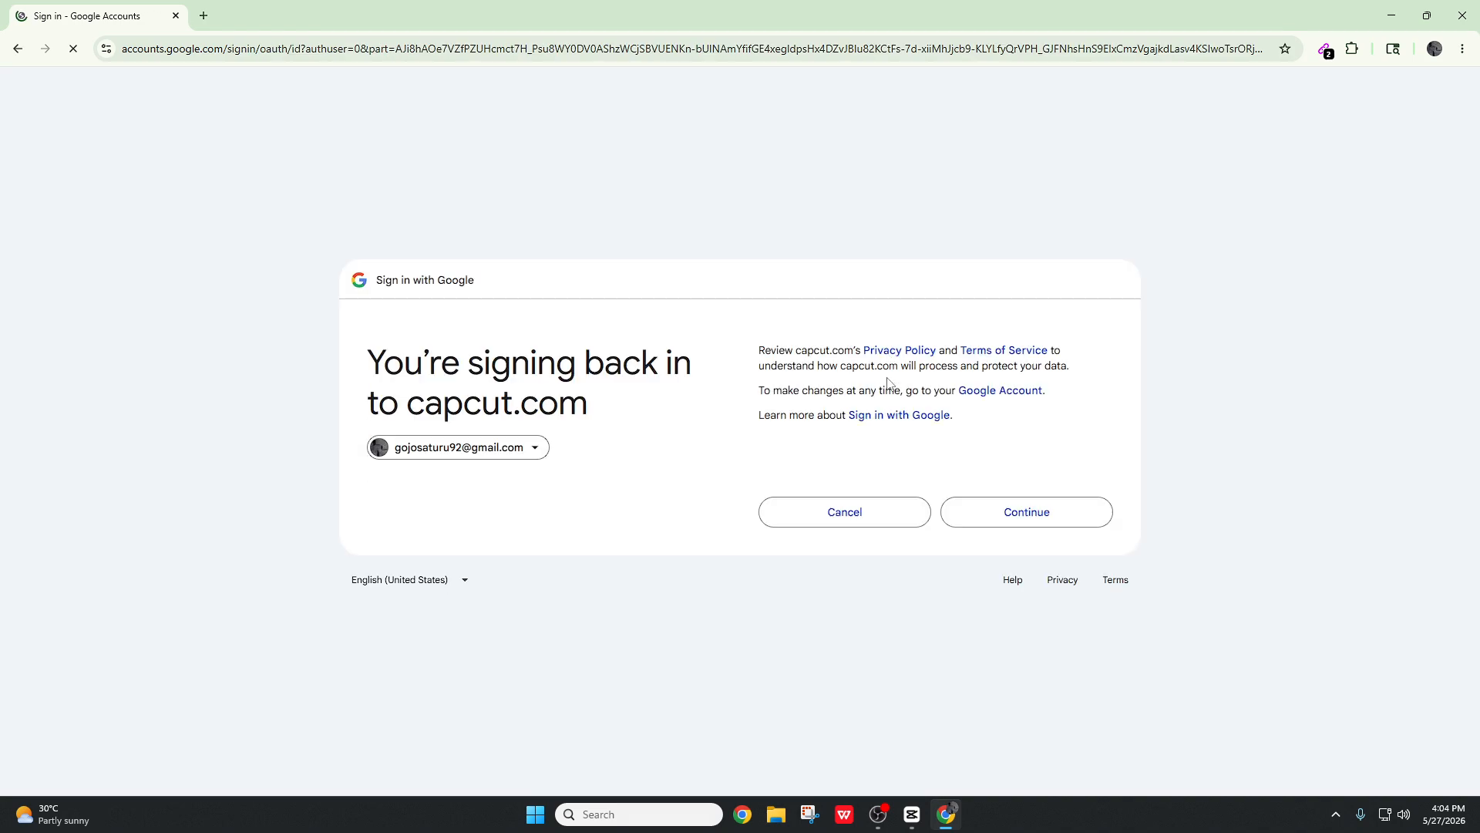
click(982, 511)
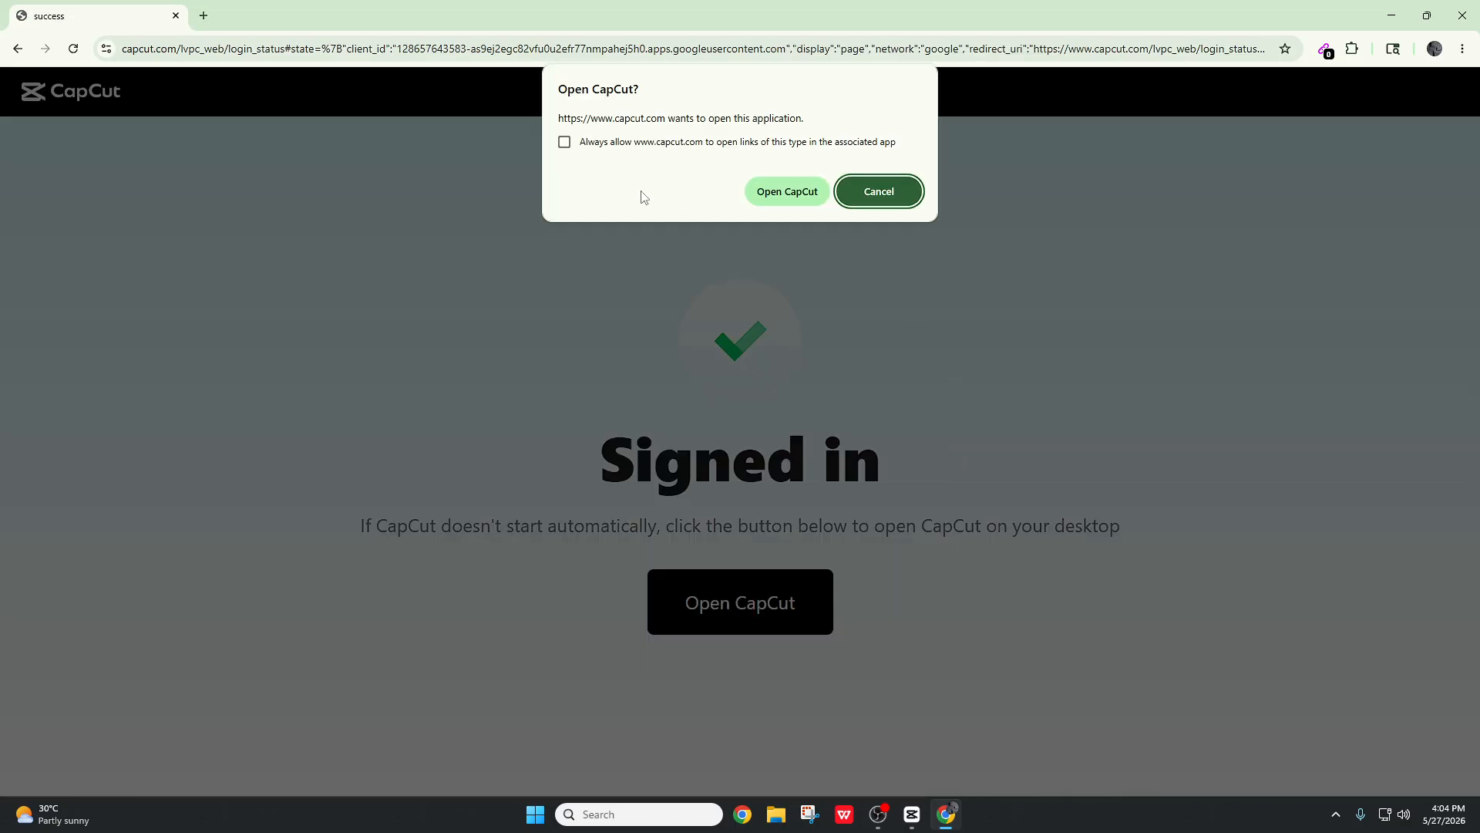
click(564, 142)
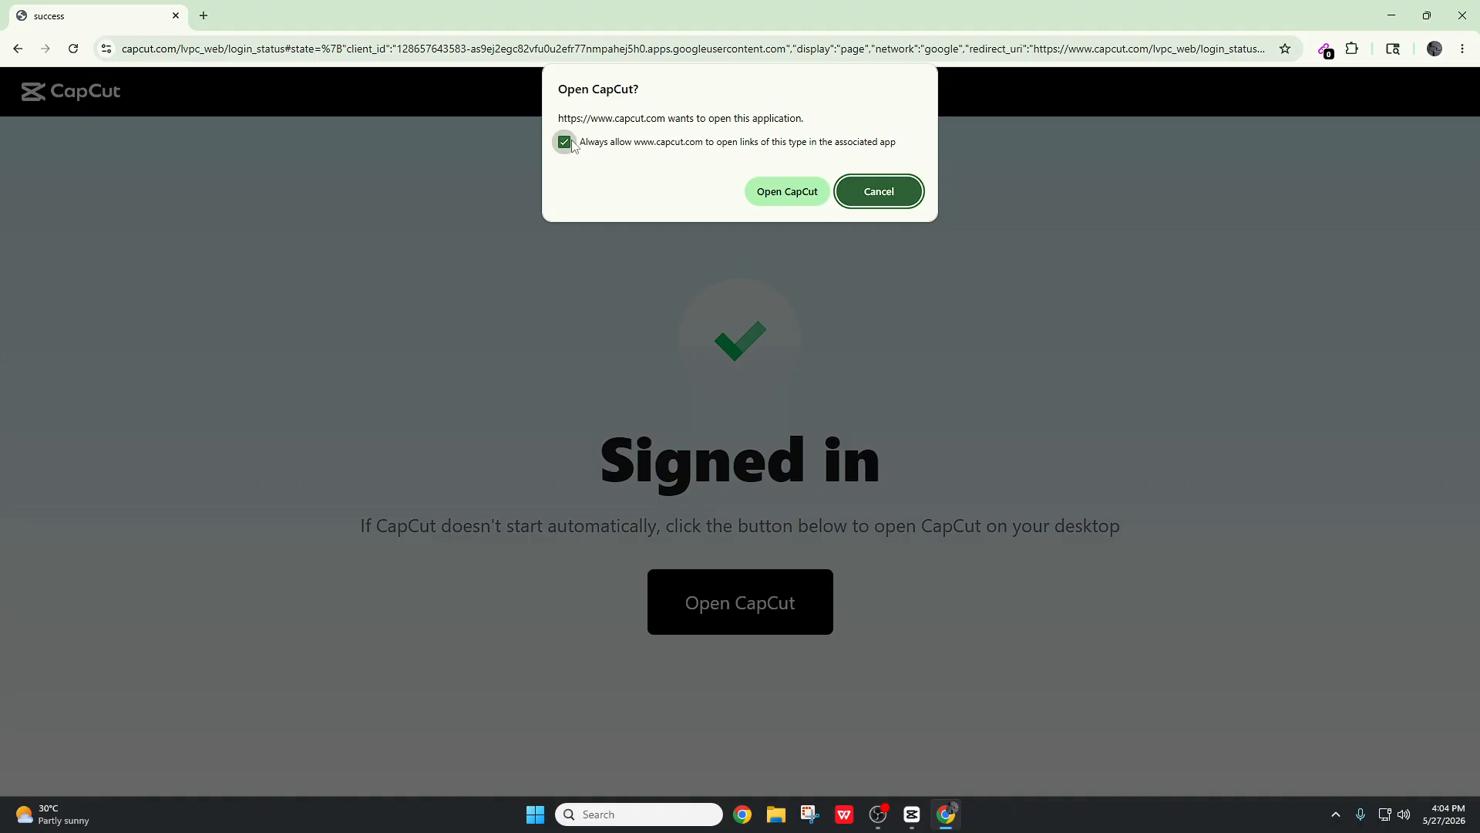
click(781, 194)
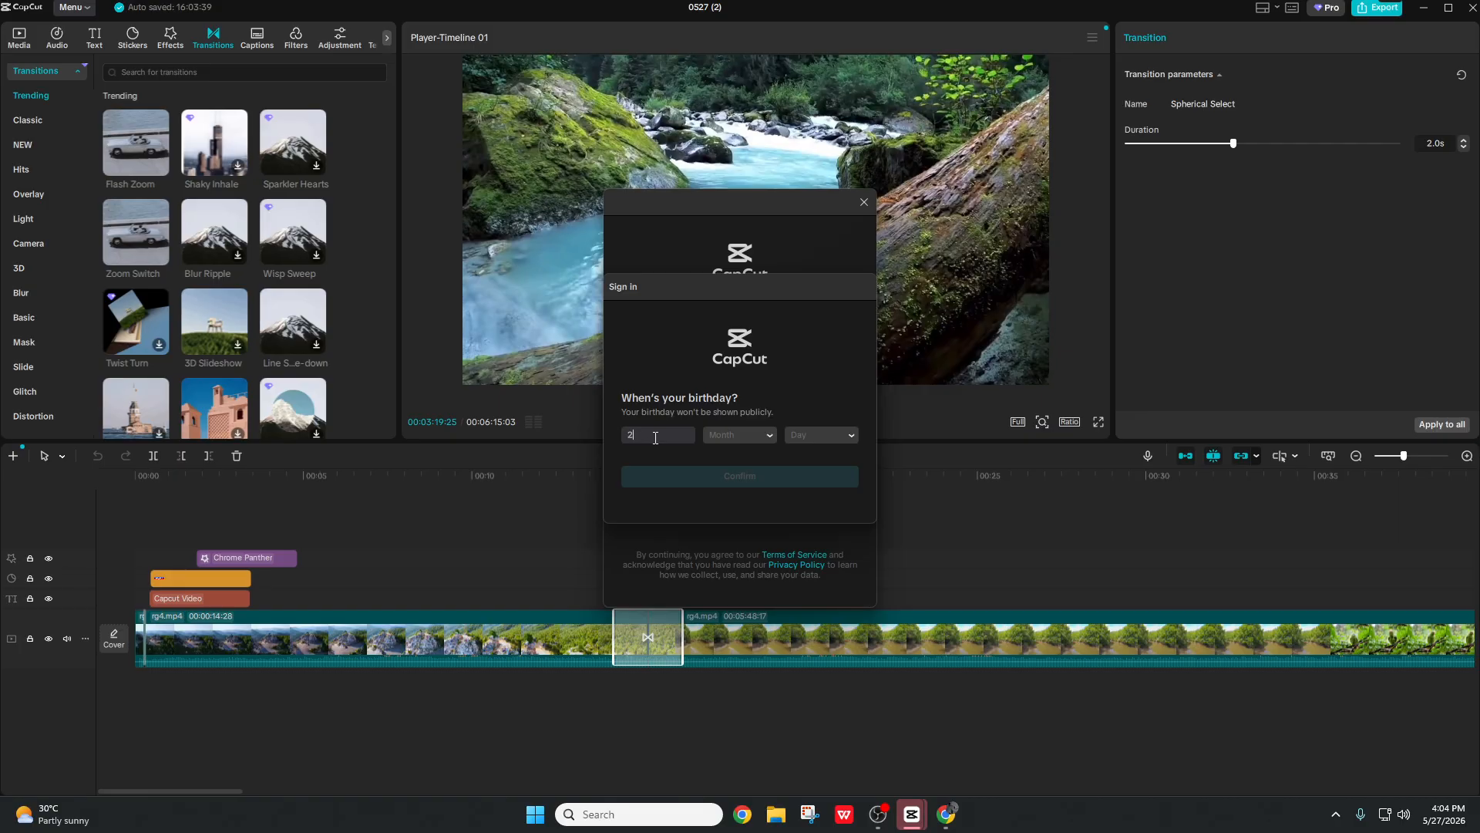
Step: Complete the CapCut sign-in by entering the date of birth and confirming it
text(000)
click(752, 438)
click(738, 487)
click(798, 436)
click(811, 511)
click(702, 469)
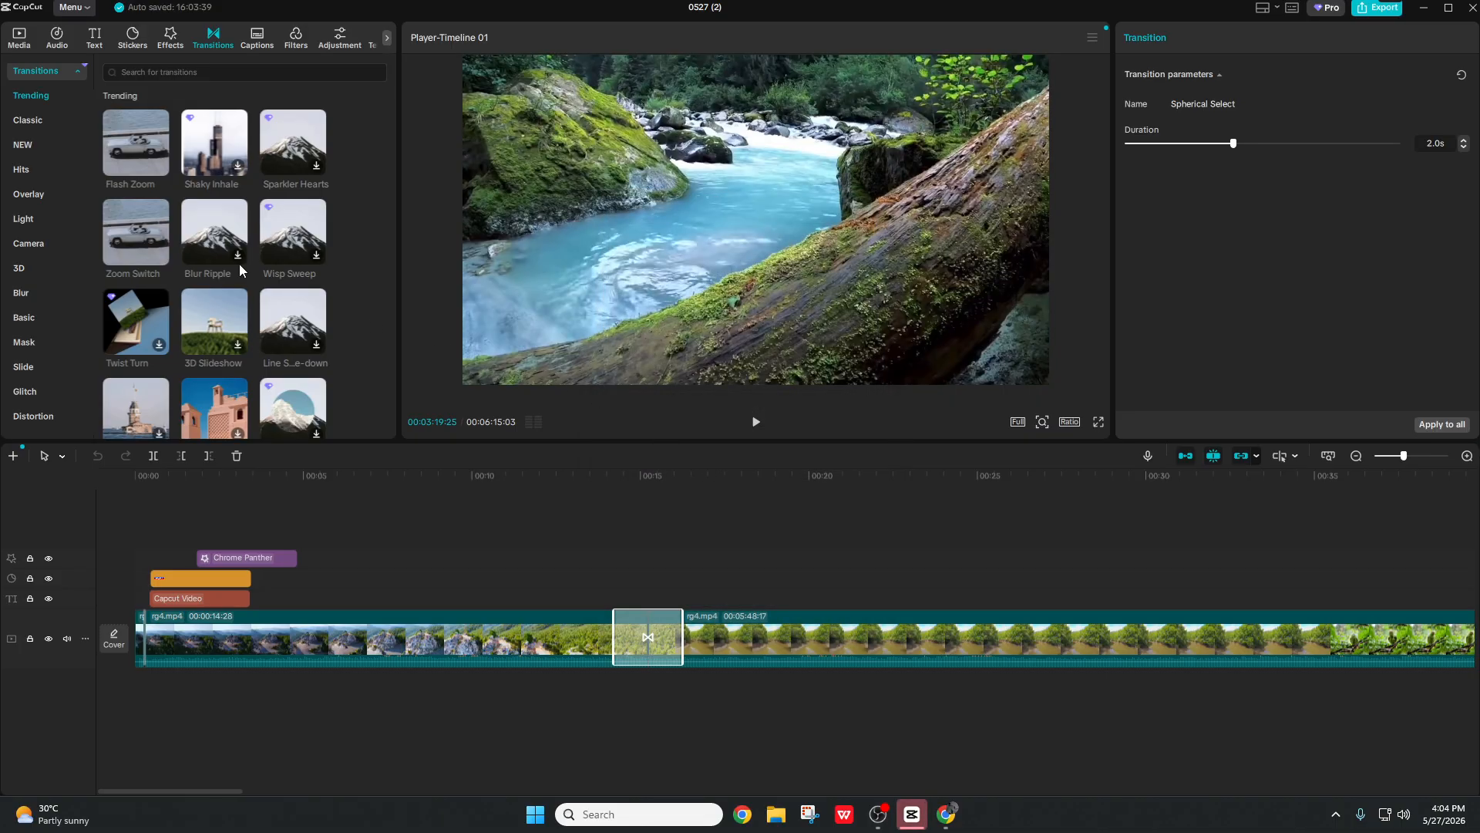
Step: Replace the second cut's transition with 3D Slideshow from the trending transitions and play it back
mouse_move(147, 172)
scroll(300, 266, down, 1)
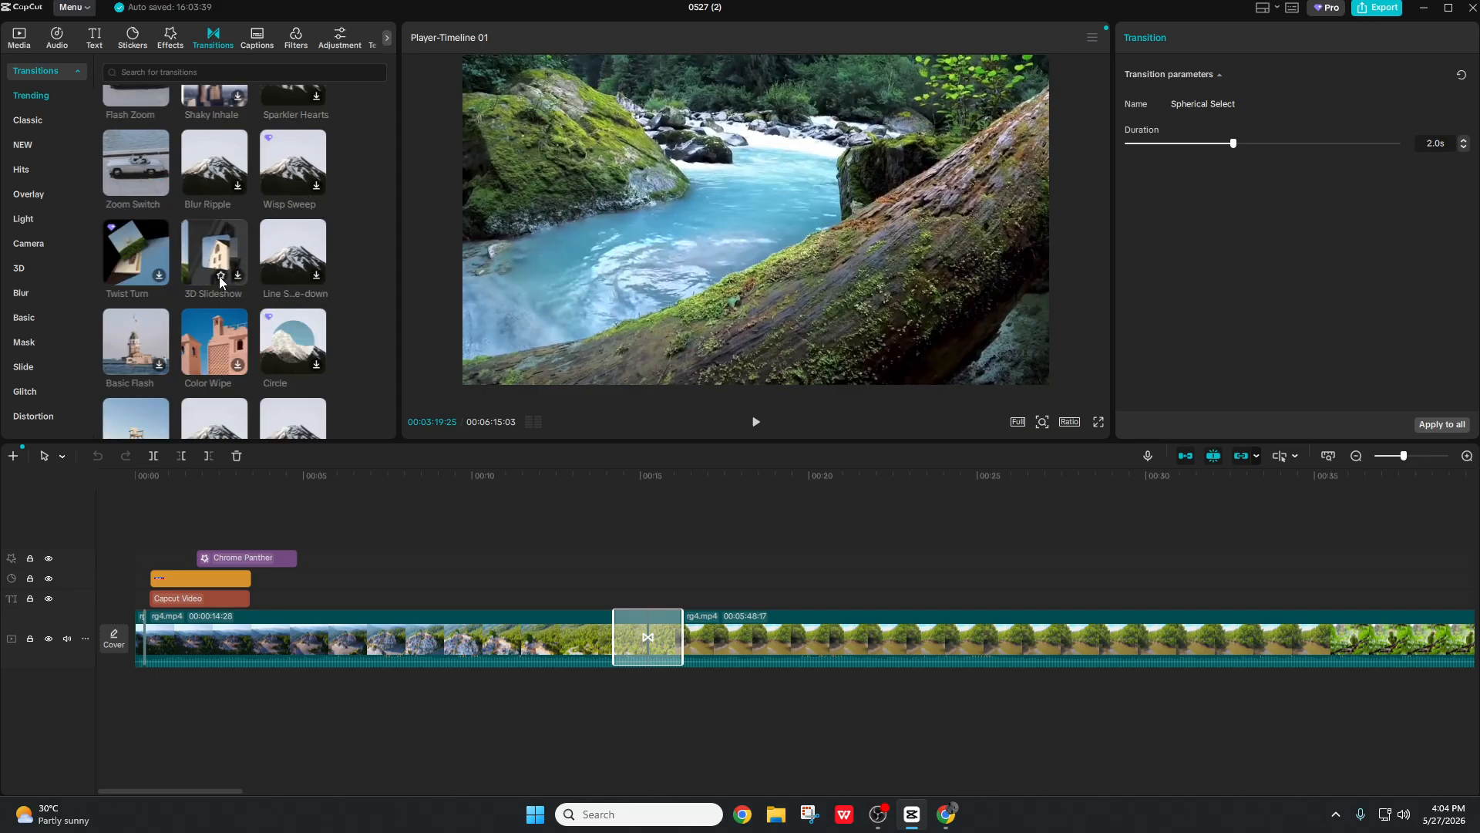
click(220, 278)
drag(243, 259, 641, 634)
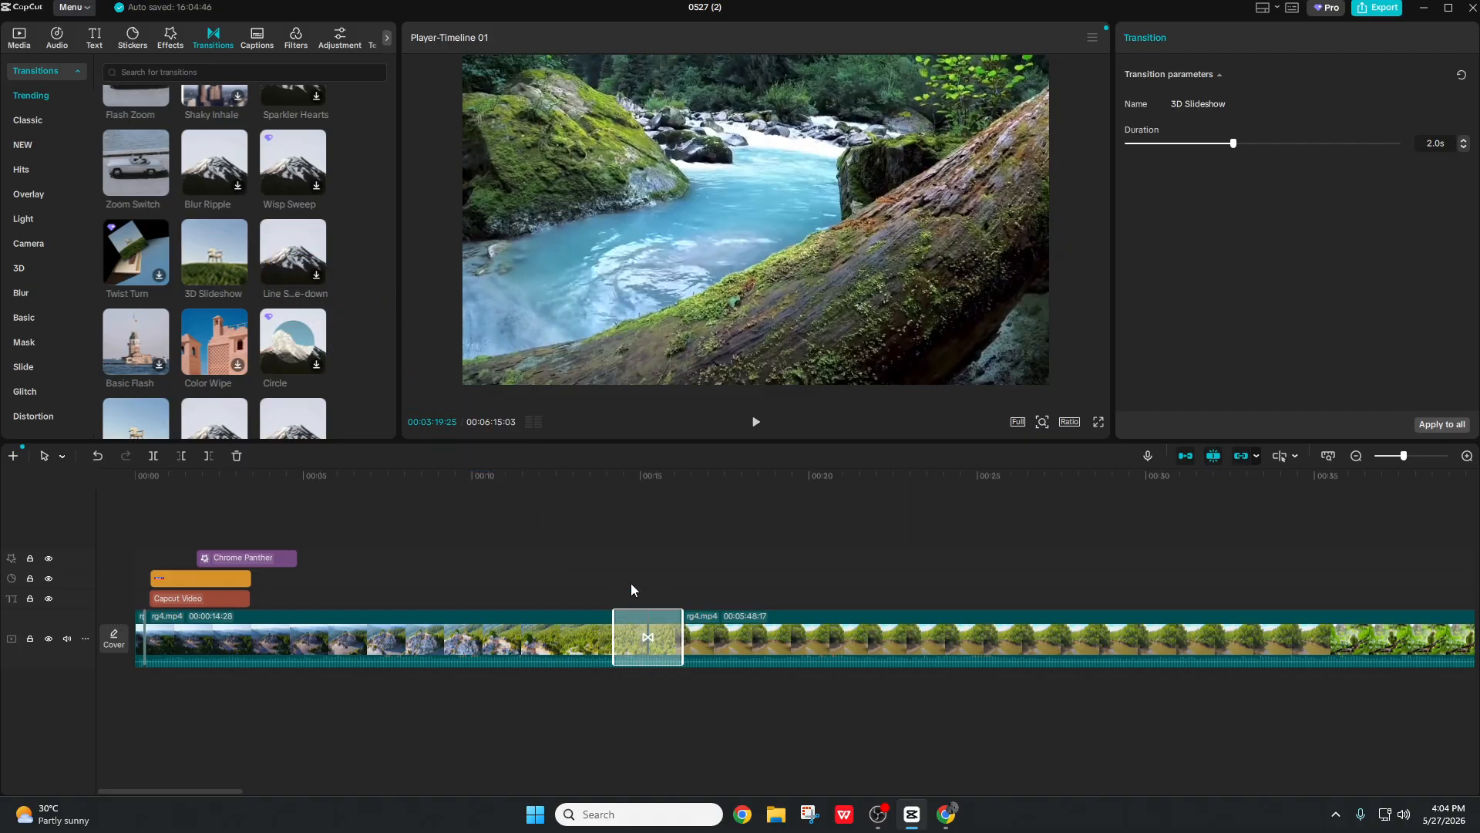
click(575, 541)
click(755, 421)
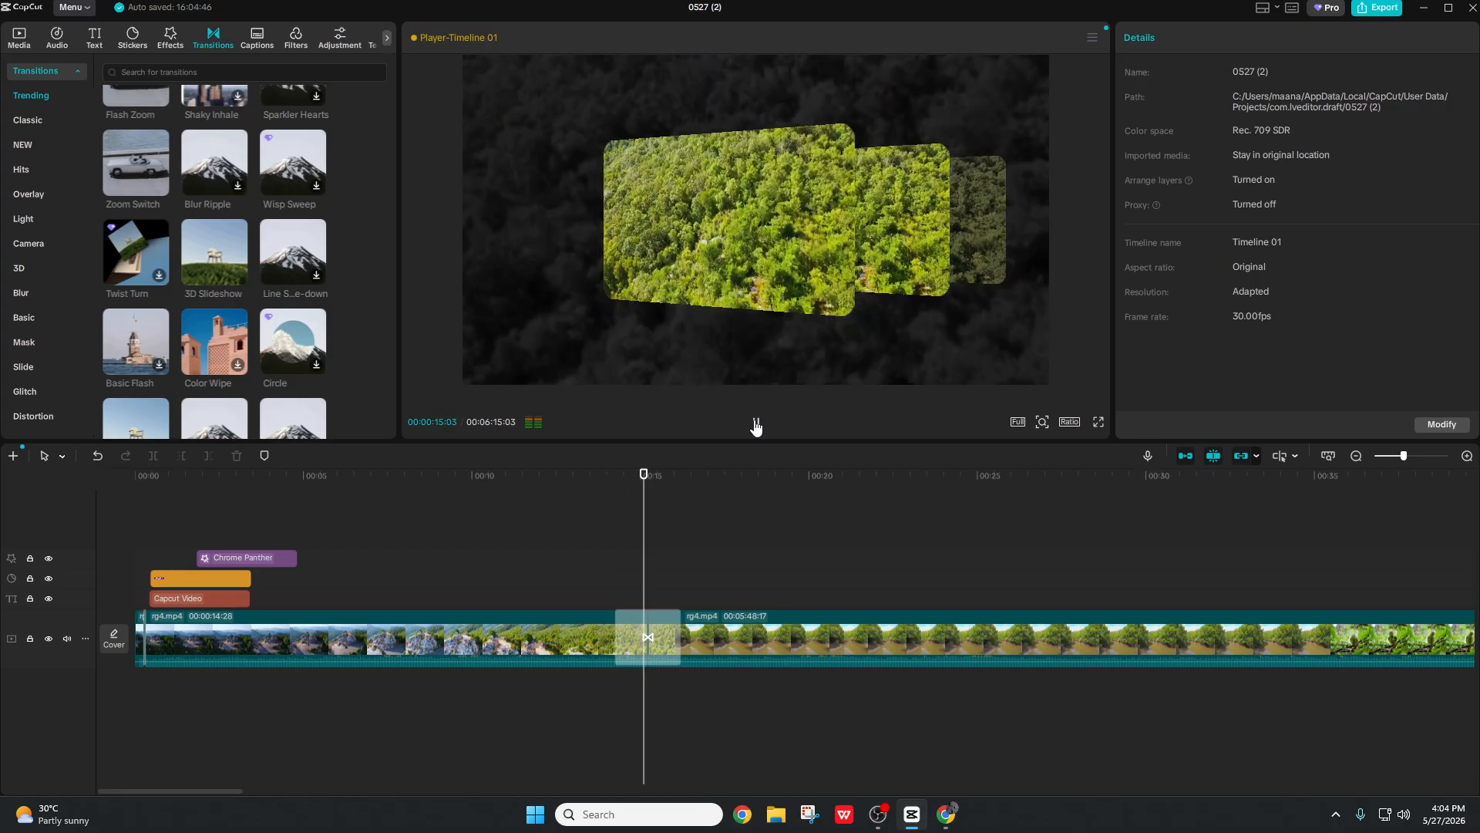
key(space)
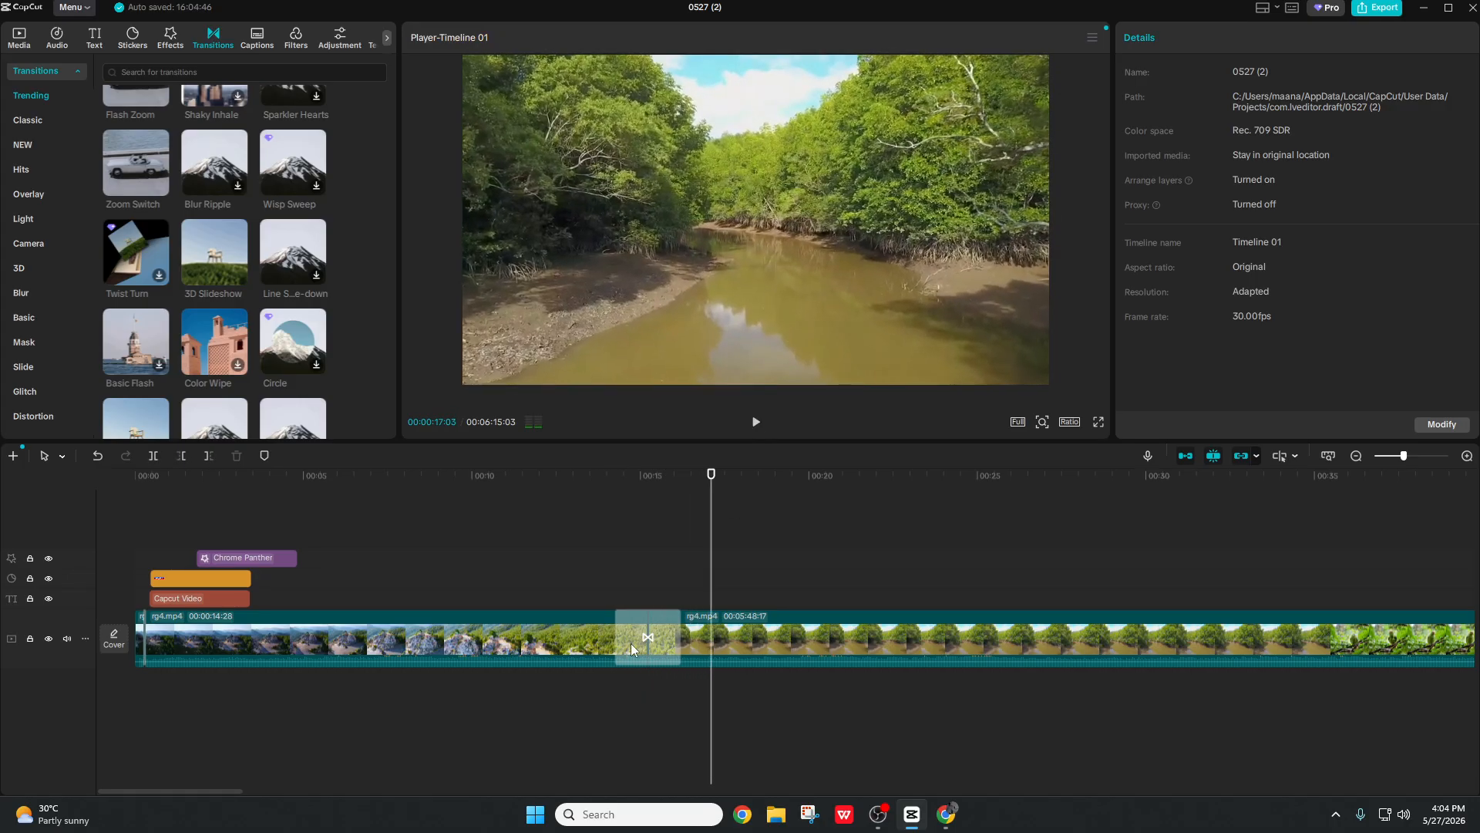
Step: Lengthen the 3D Slideshow transition to 4.0 s and play it back
click(646, 635)
drag(682, 632, 716, 632)
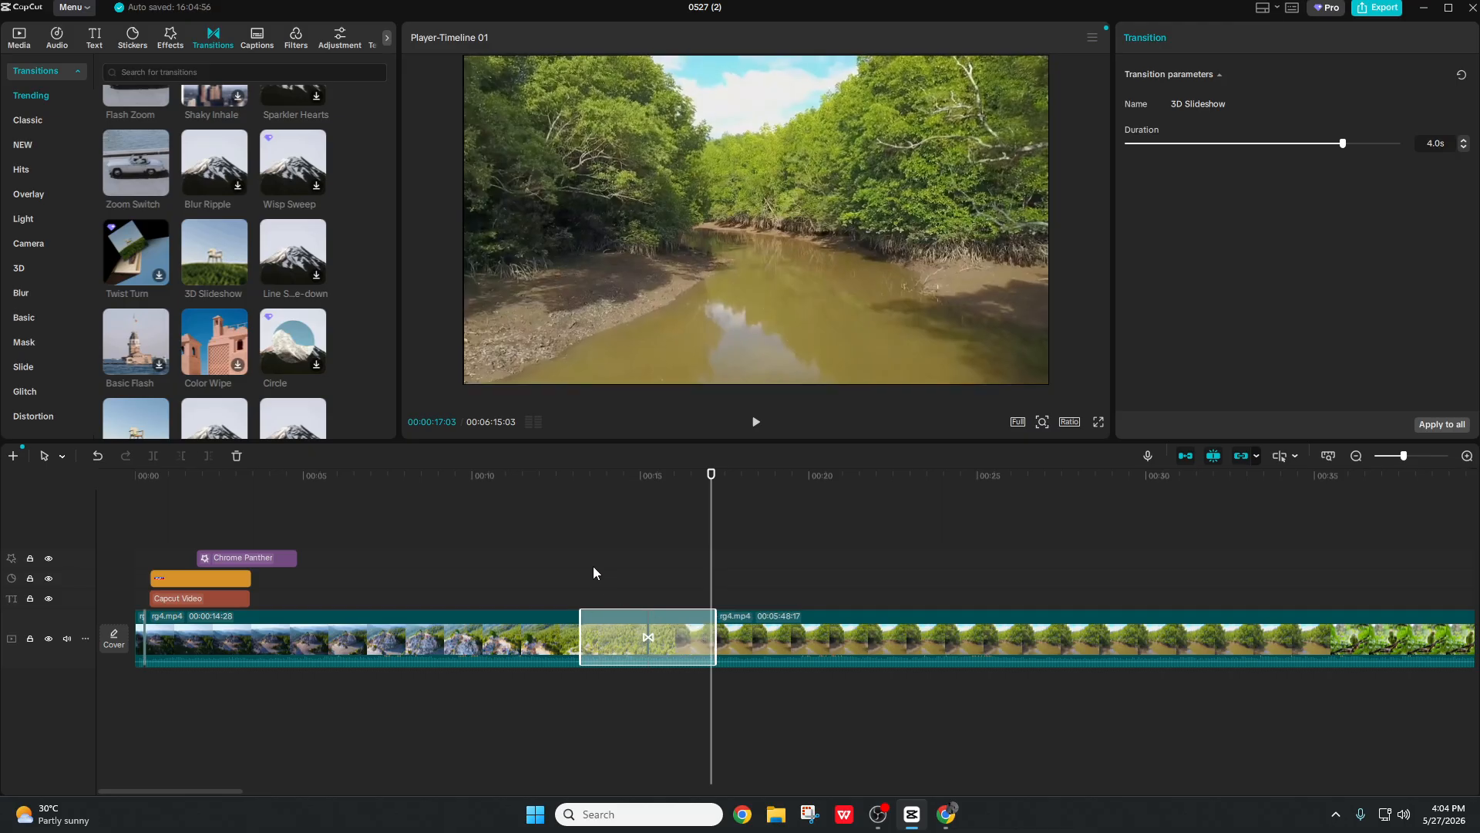
click(579, 572)
click(755, 422)
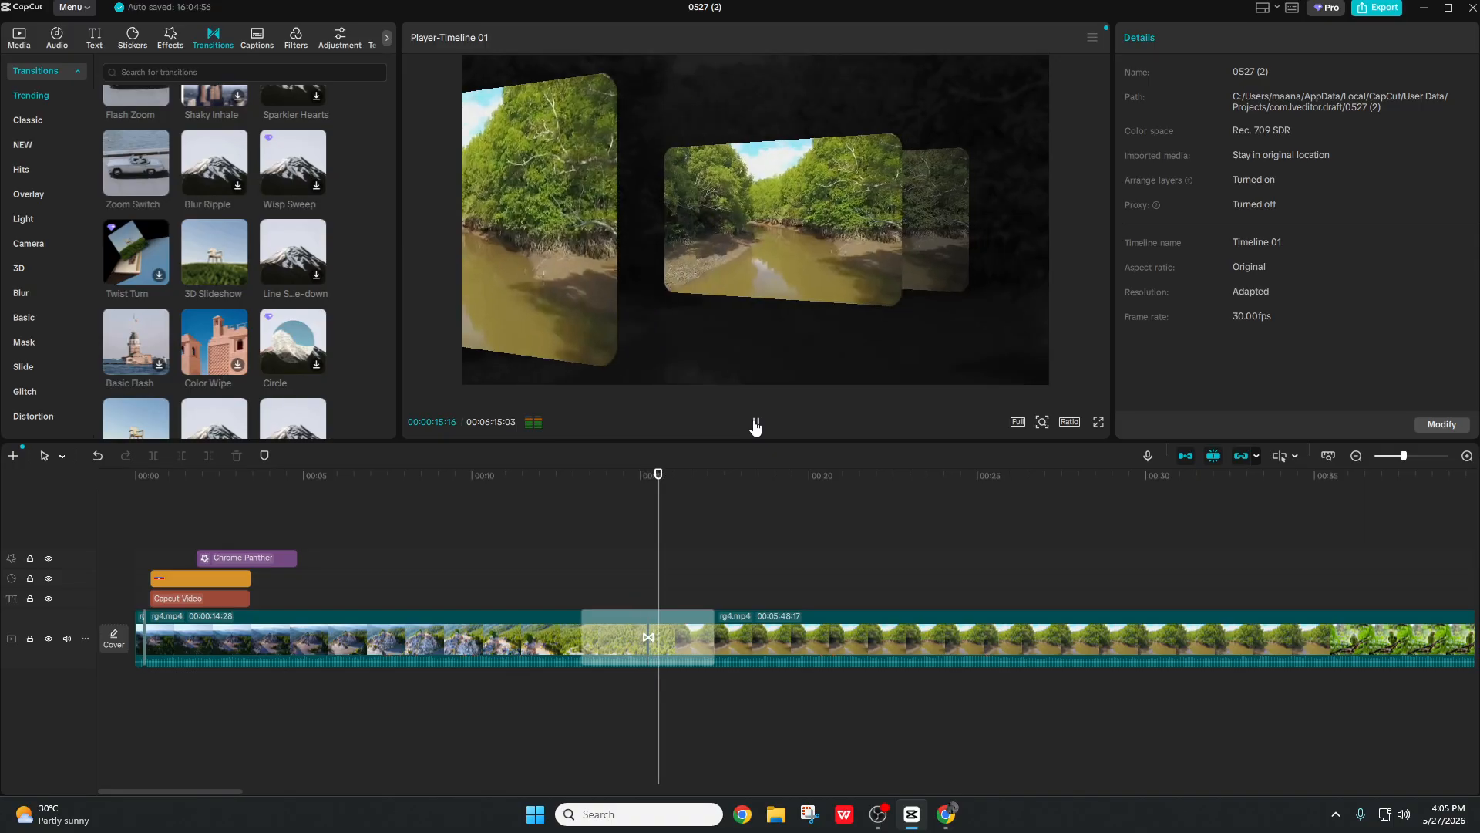
click(756, 421)
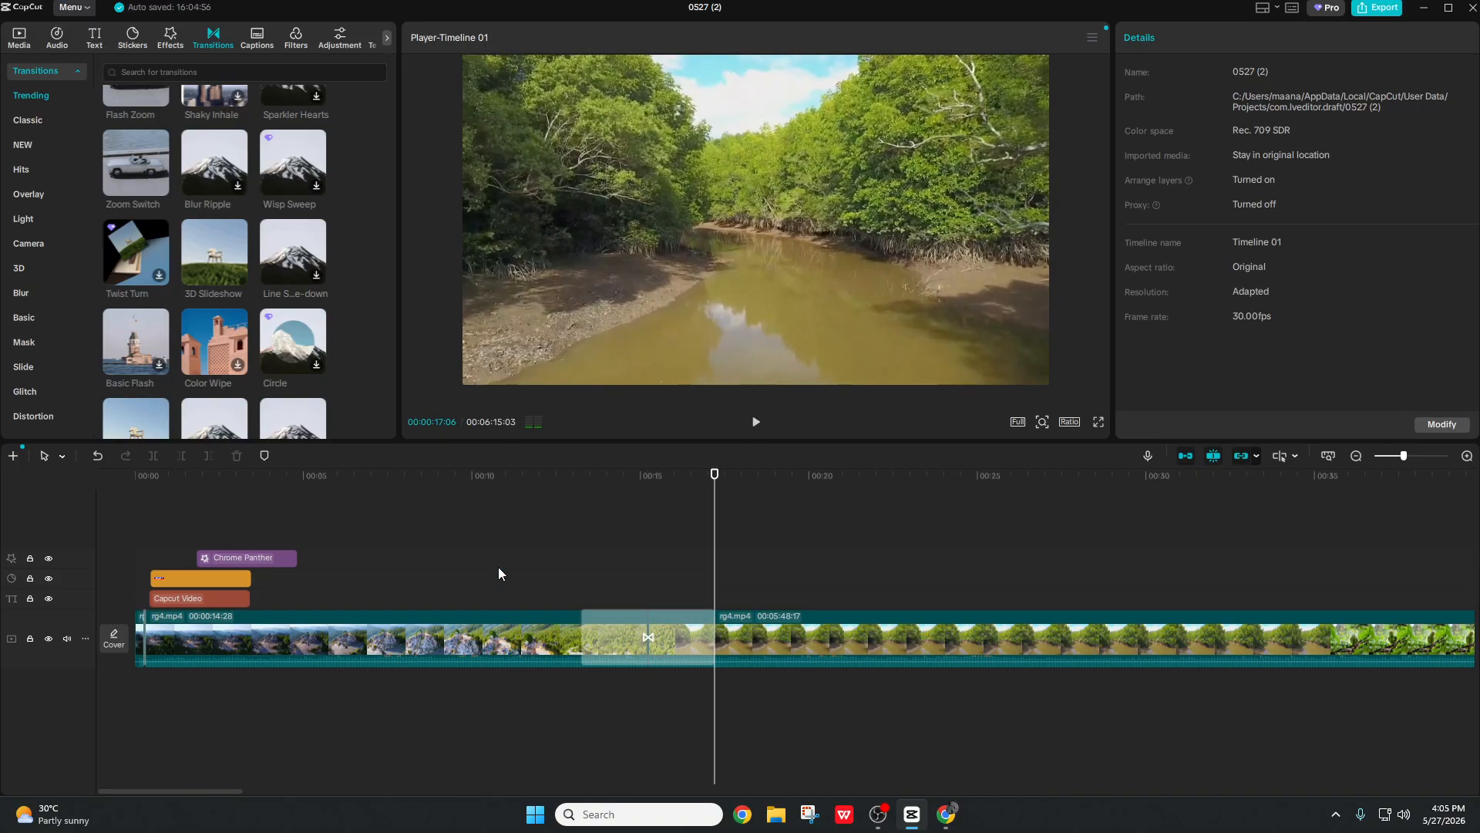
Step: Move the playhead to 00:00:05:01 and view the auto caption options and the trending caption templates
click(514, 552)
drag(515, 535, 305, 551)
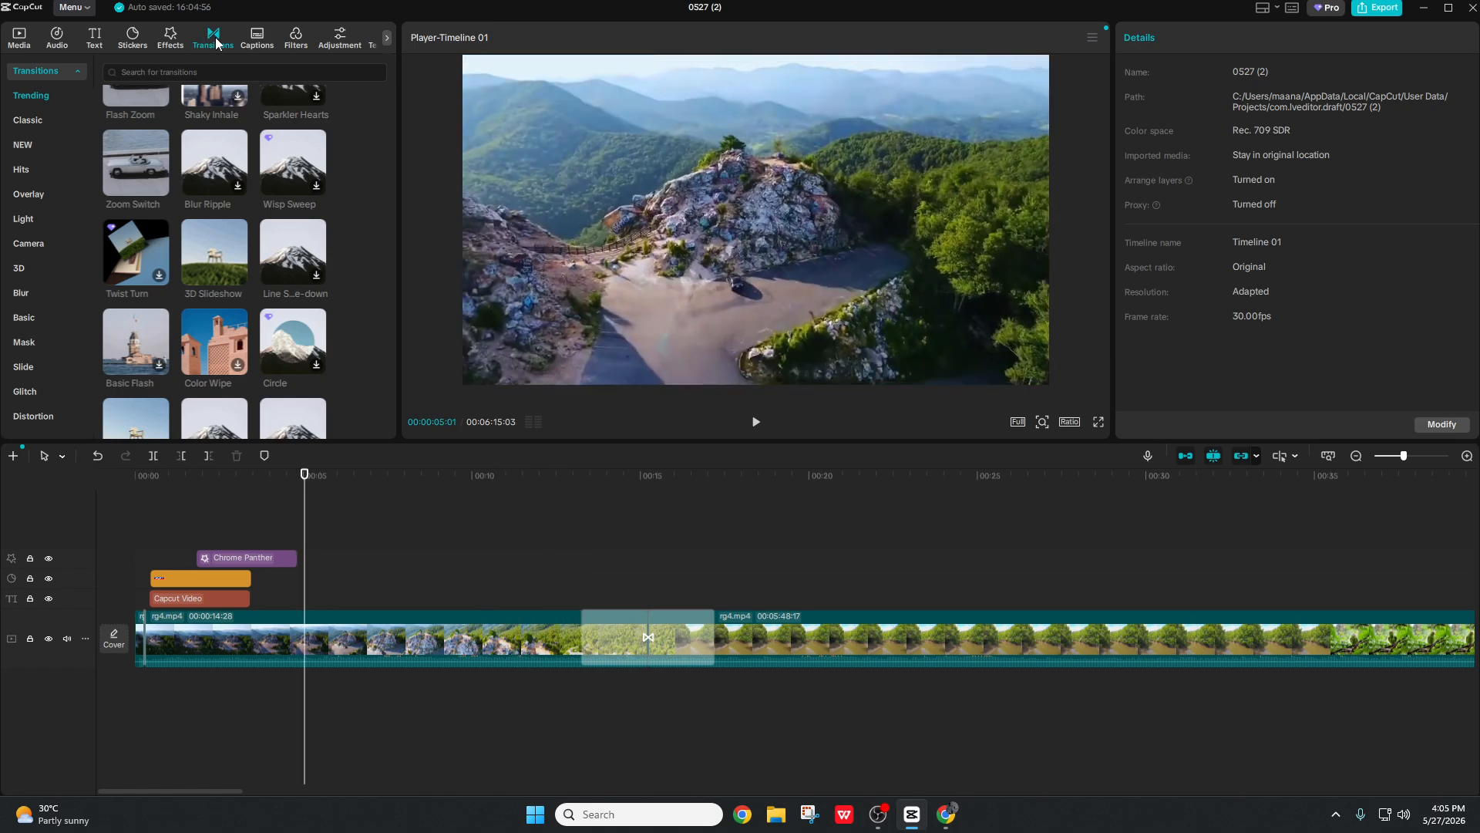
click(258, 40)
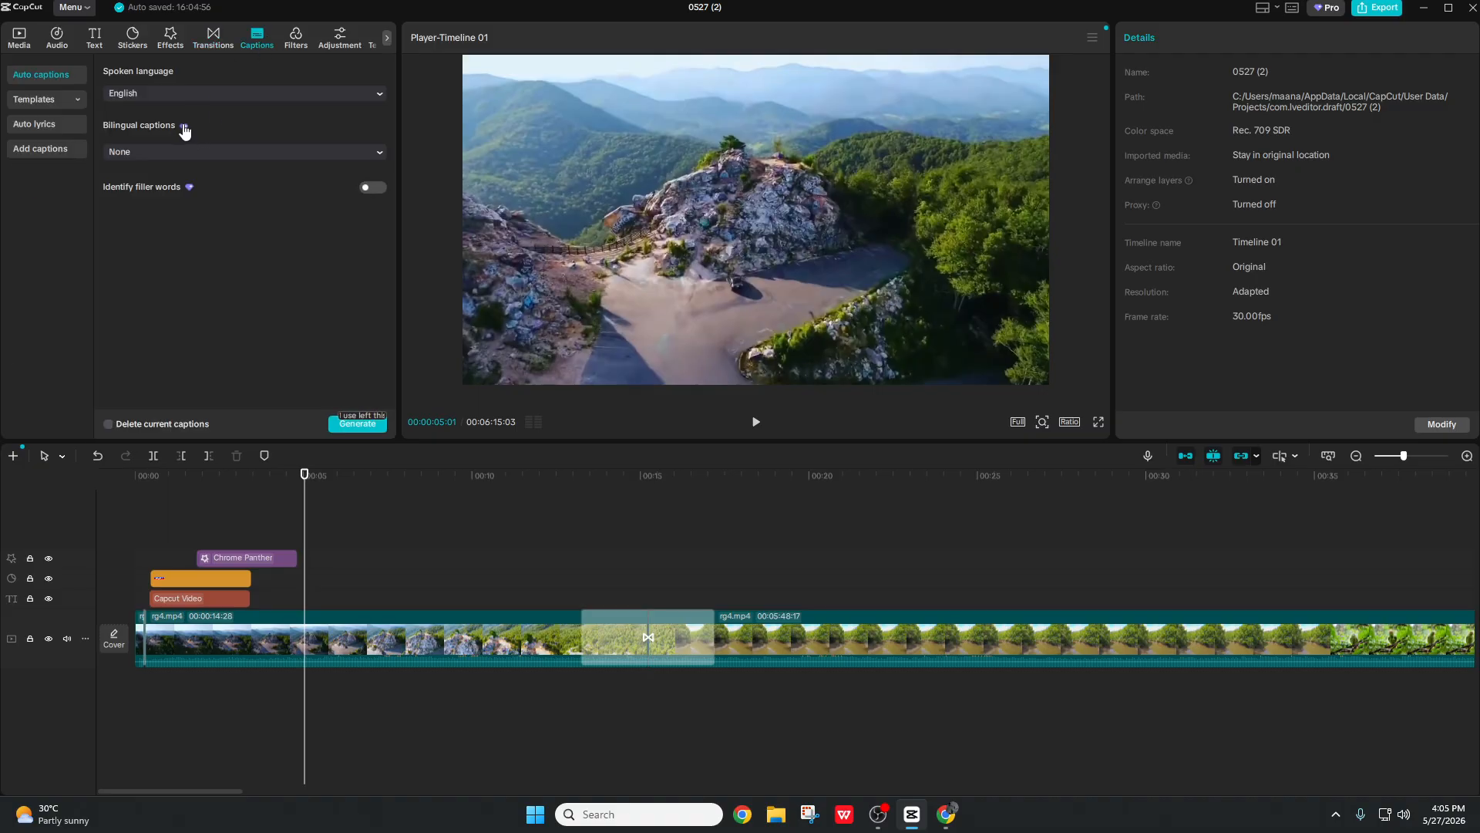
click(77, 98)
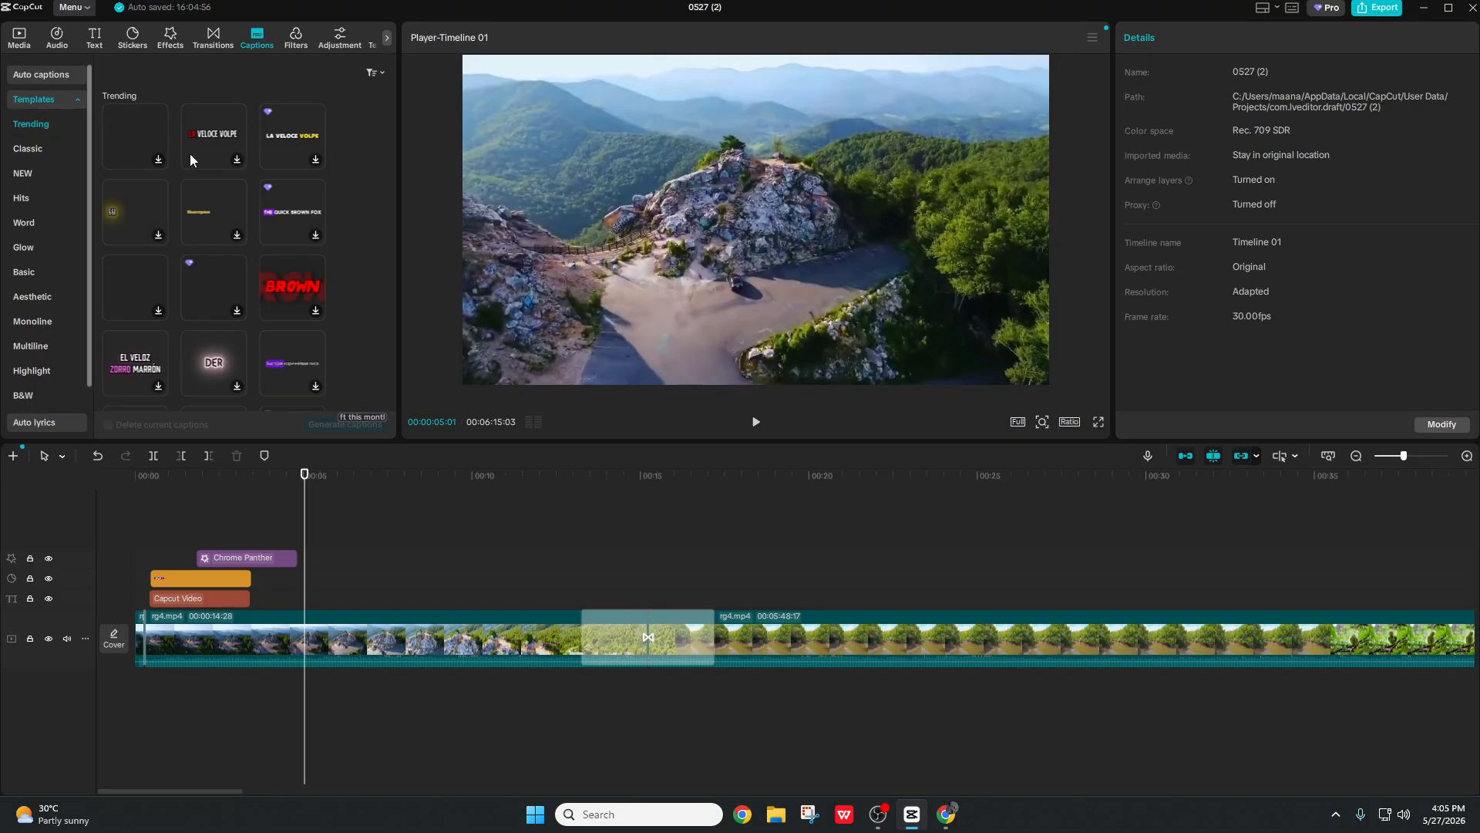
Step: Look through the remaining caption options: the template list, auto lyrics, caption file import and auto captions
scroll(192, 155, down, 1)
click(75, 99)
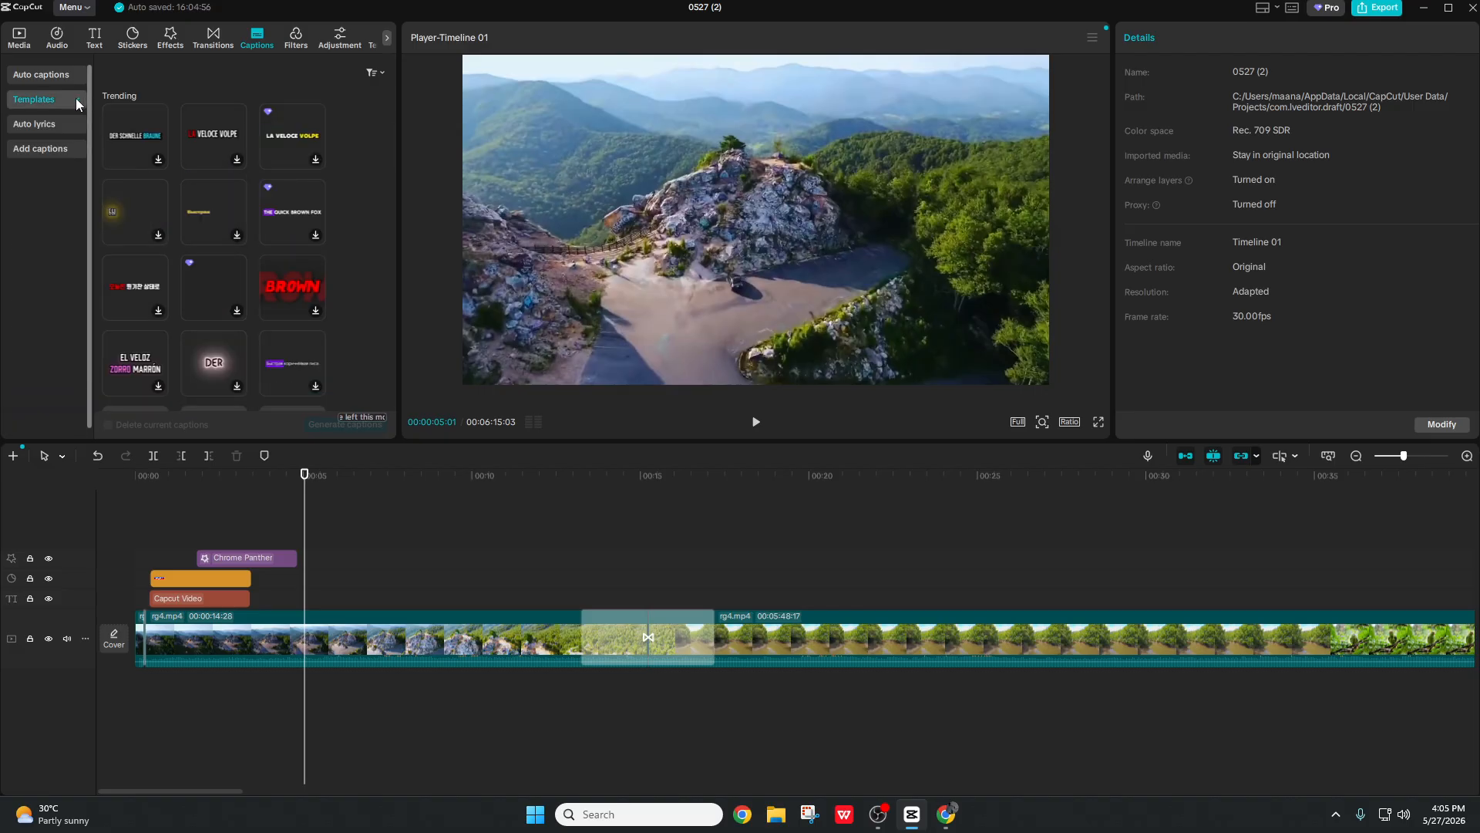
click(68, 129)
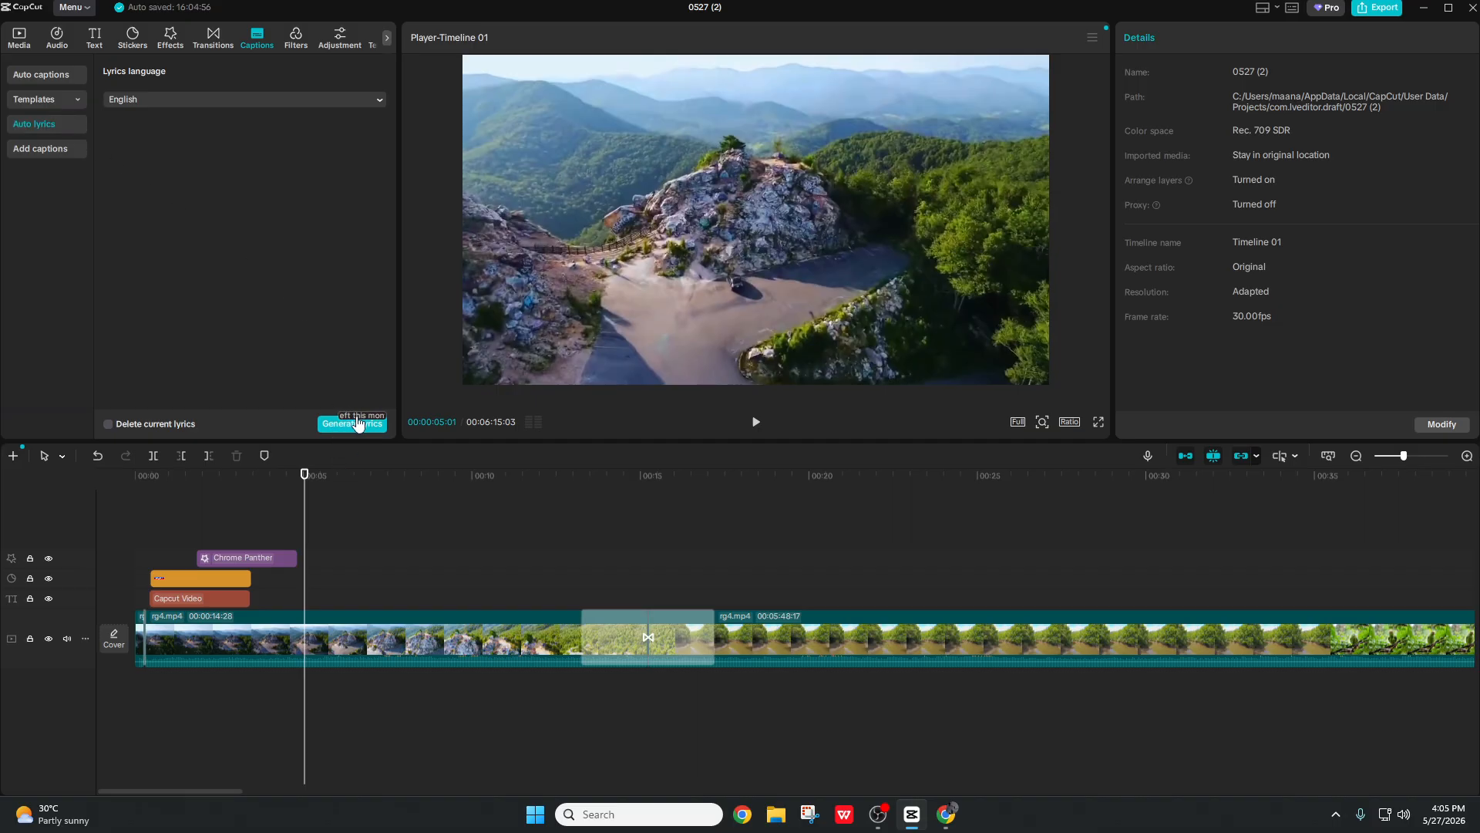
click(57, 154)
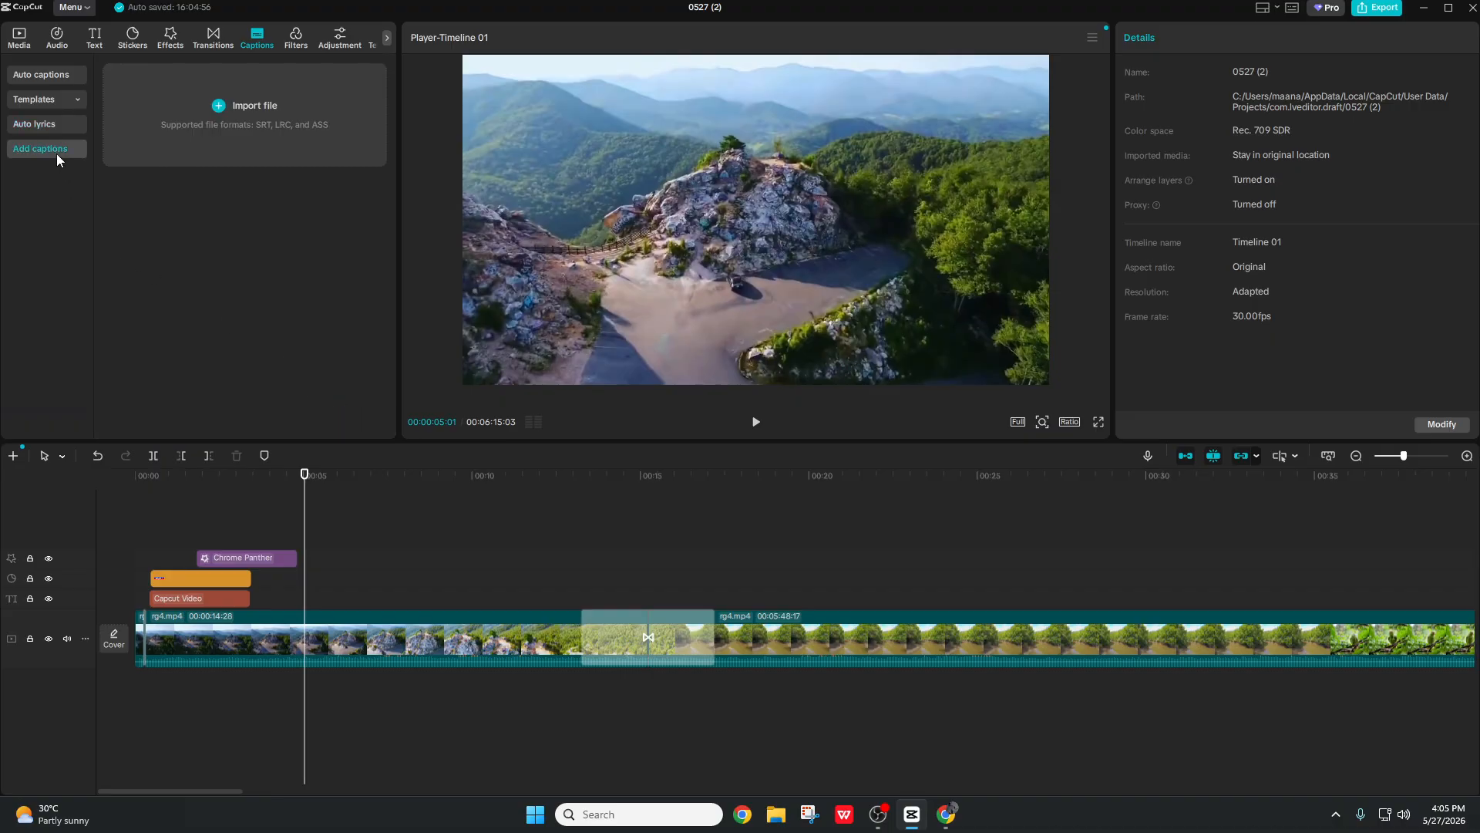
click(58, 77)
Step: Preview the featured Renoir filter and add it to the timeline at 00:00:07:29
click(296, 45)
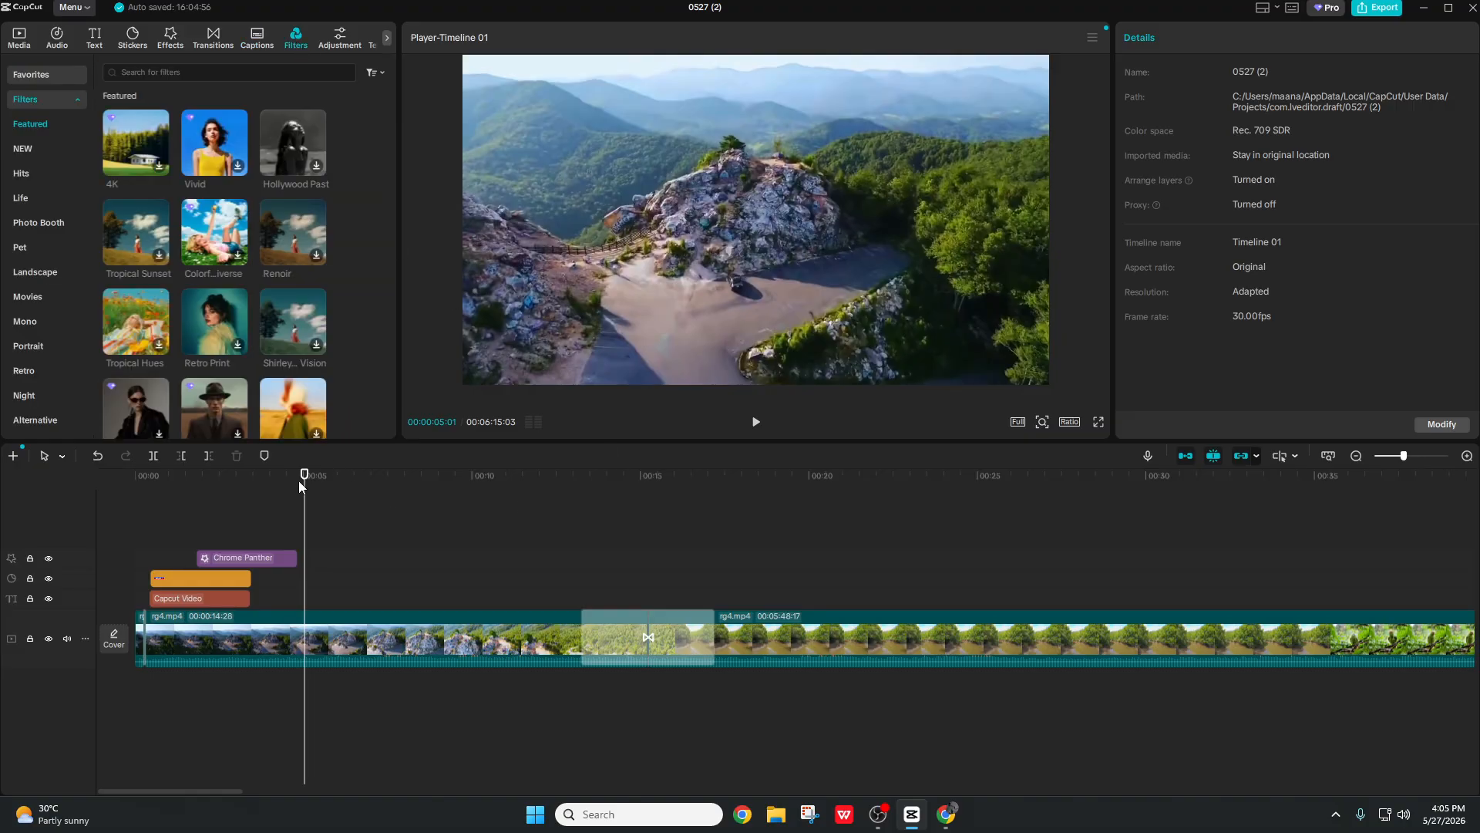
drag(300, 481, 403, 479)
click(432, 620)
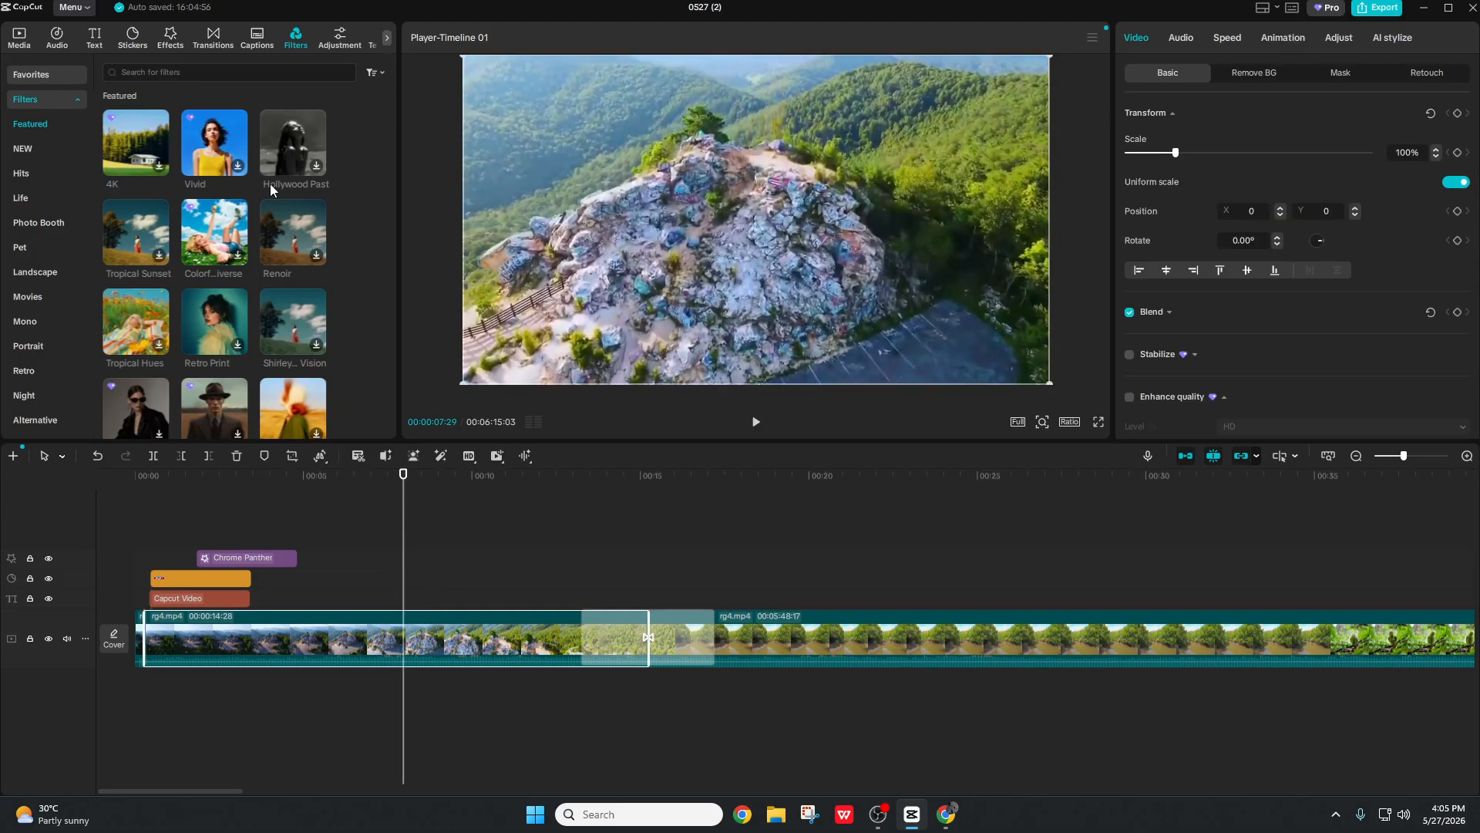
click(268, 253)
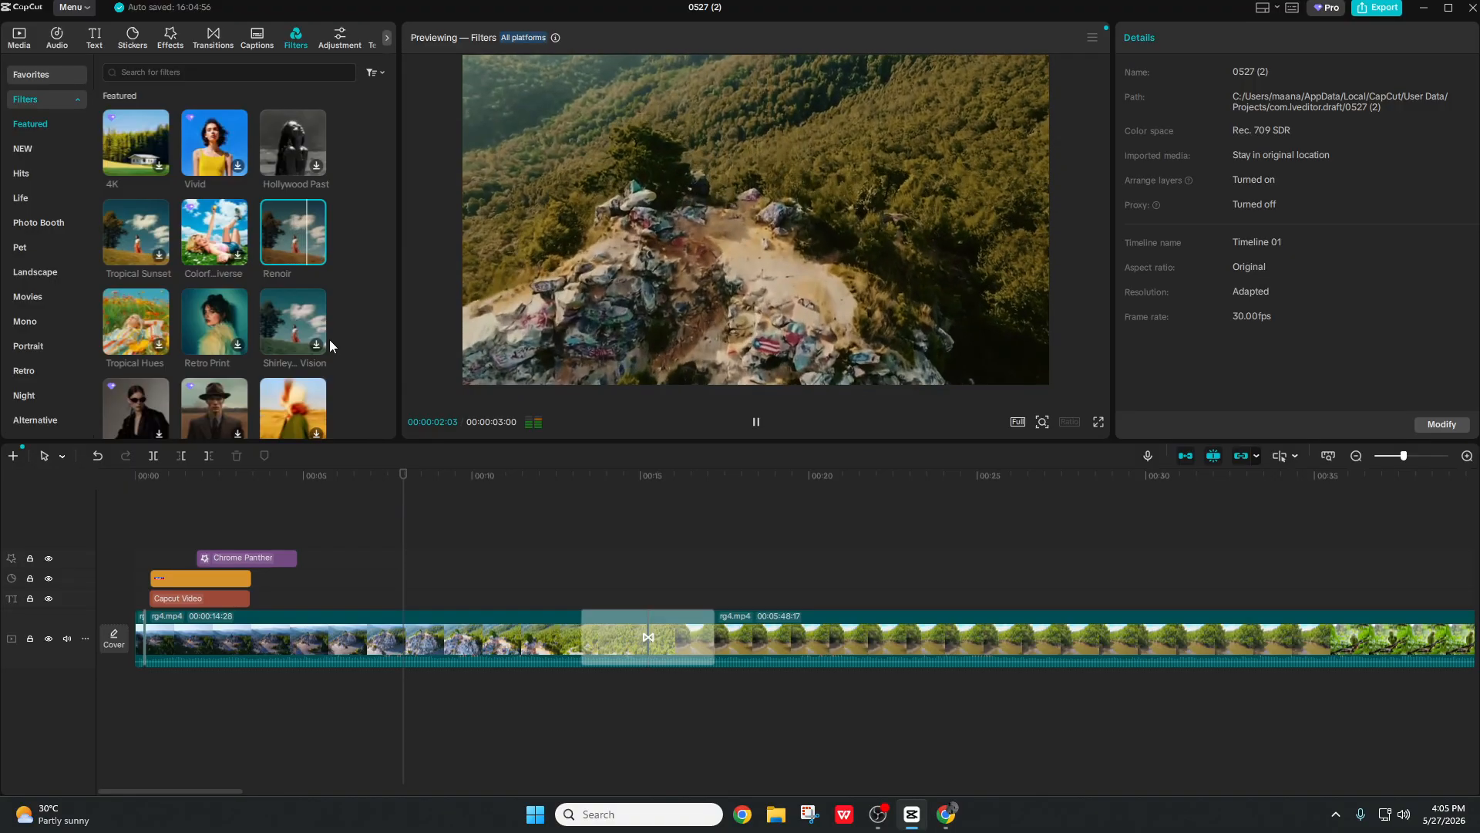
click(317, 255)
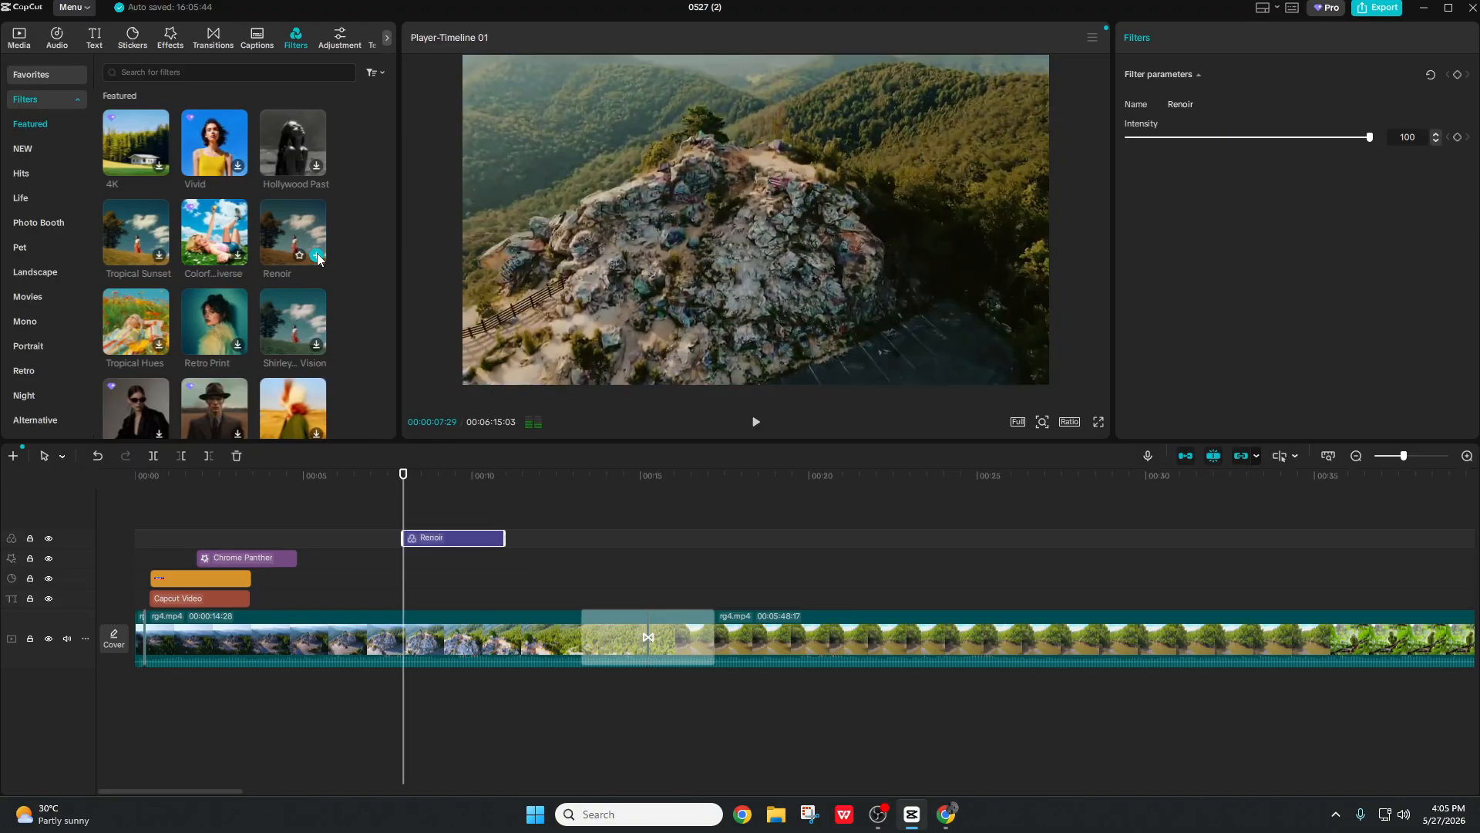
Step: Lengthen the Renoir filter clip to span about 6 to 13 seconds and set its intensity to 84
drag(467, 538, 573, 537)
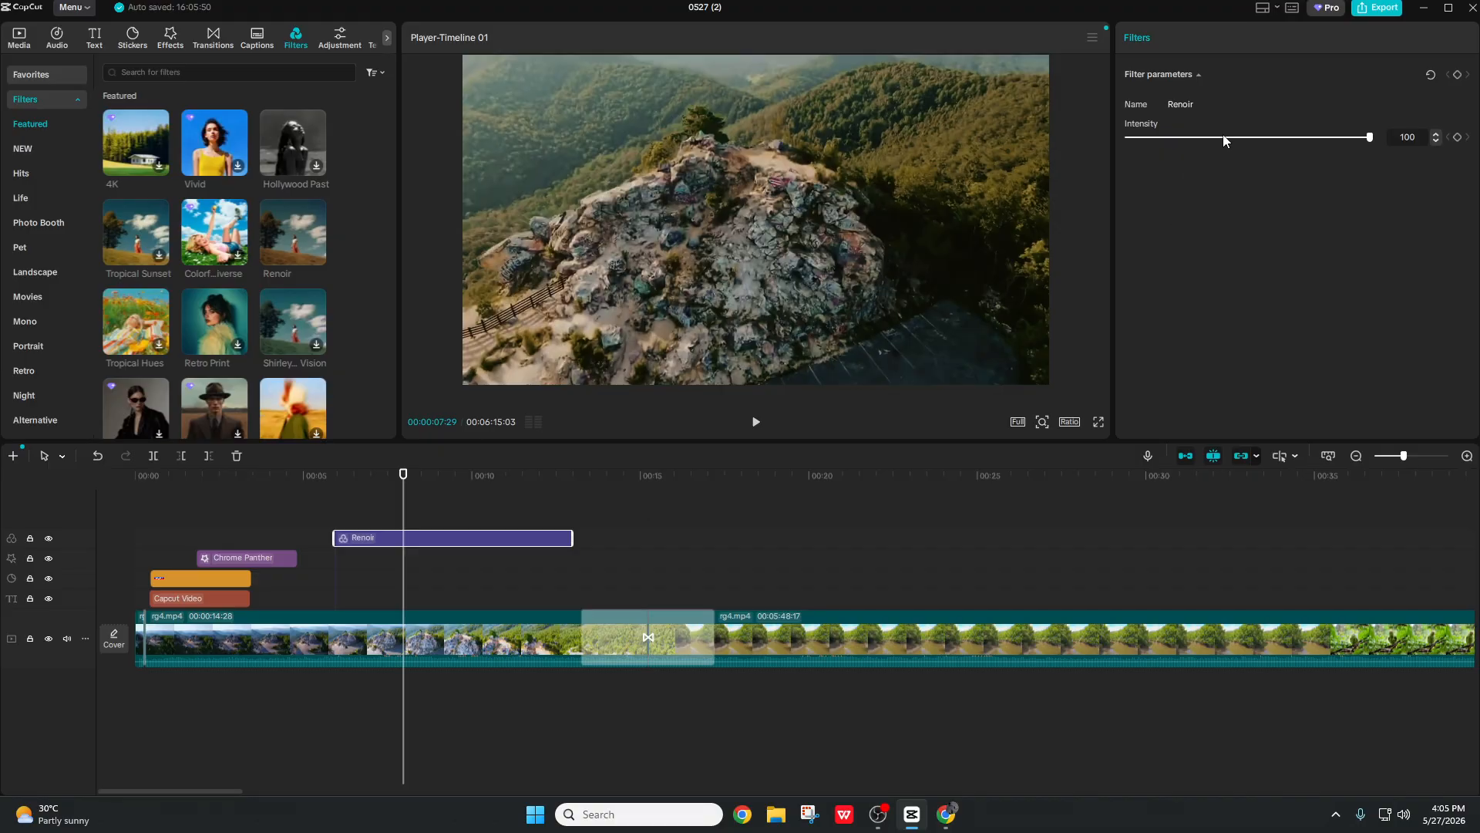
drag(1225, 140, 1333, 154)
click(1198, 76)
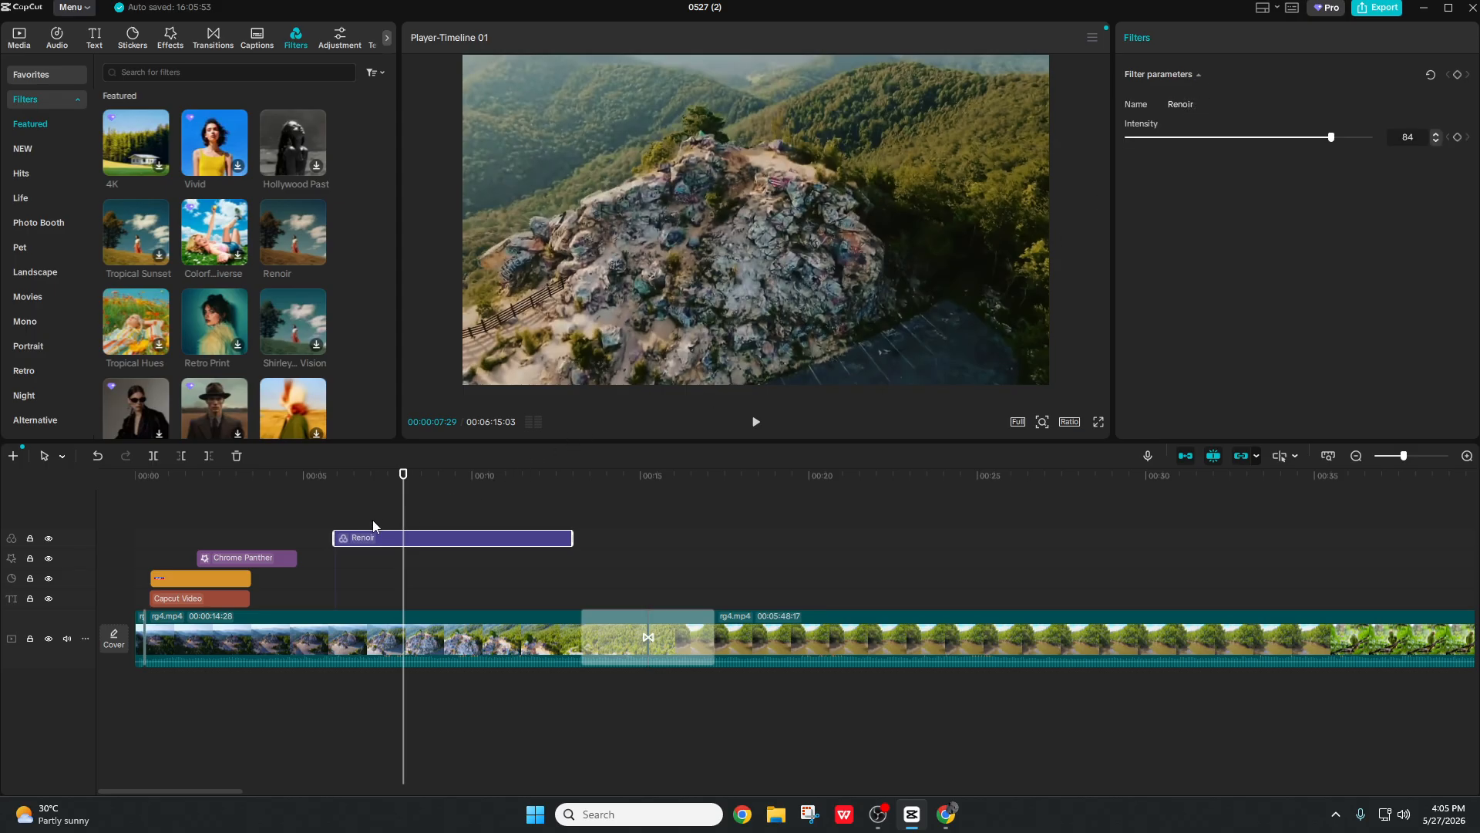
Step: Preview the One Day and Vivid Picnic filters from the Featured collection on the footage
scroll(322, 293, down, 5)
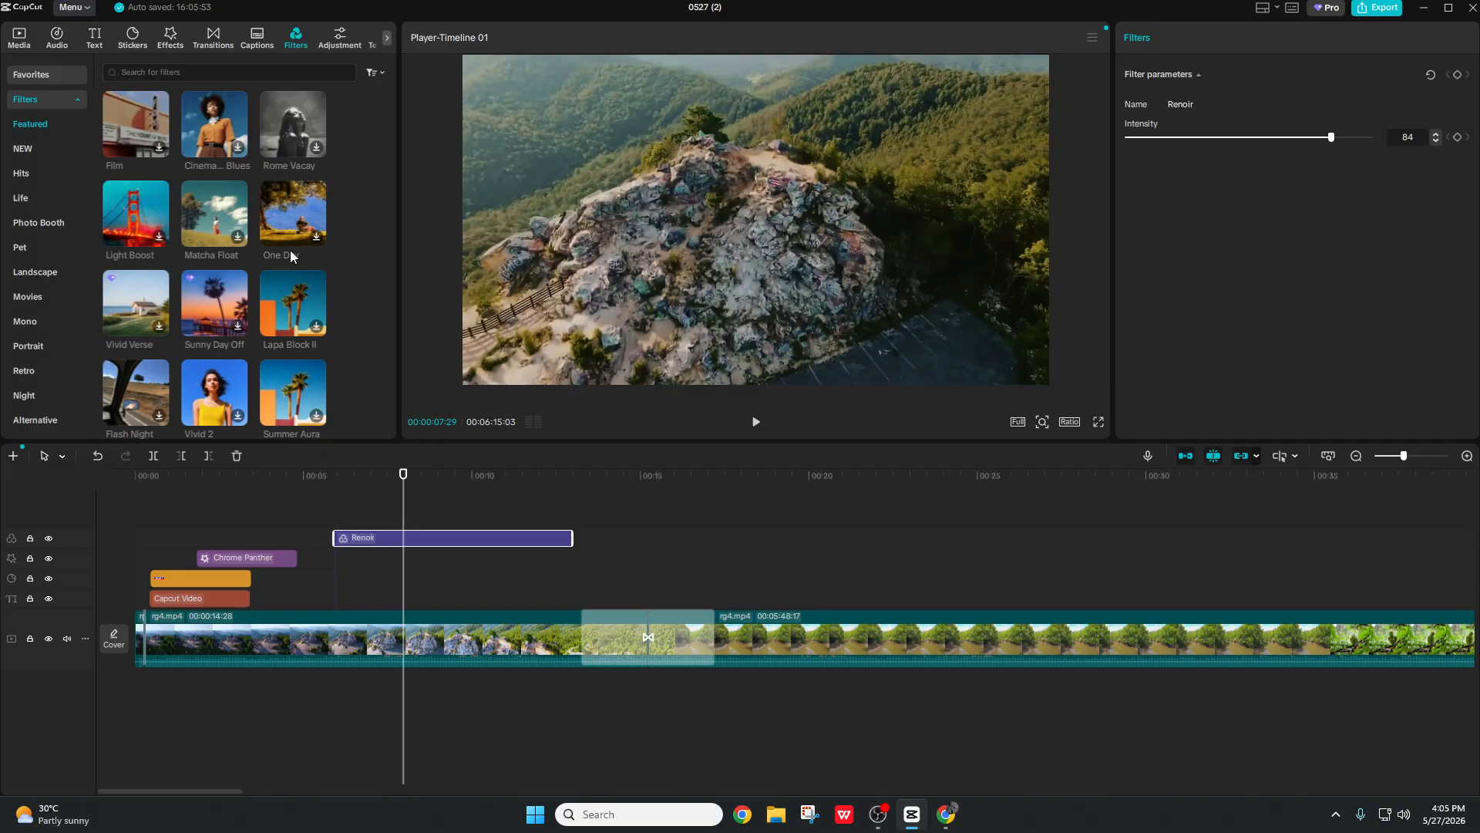
click(281, 225)
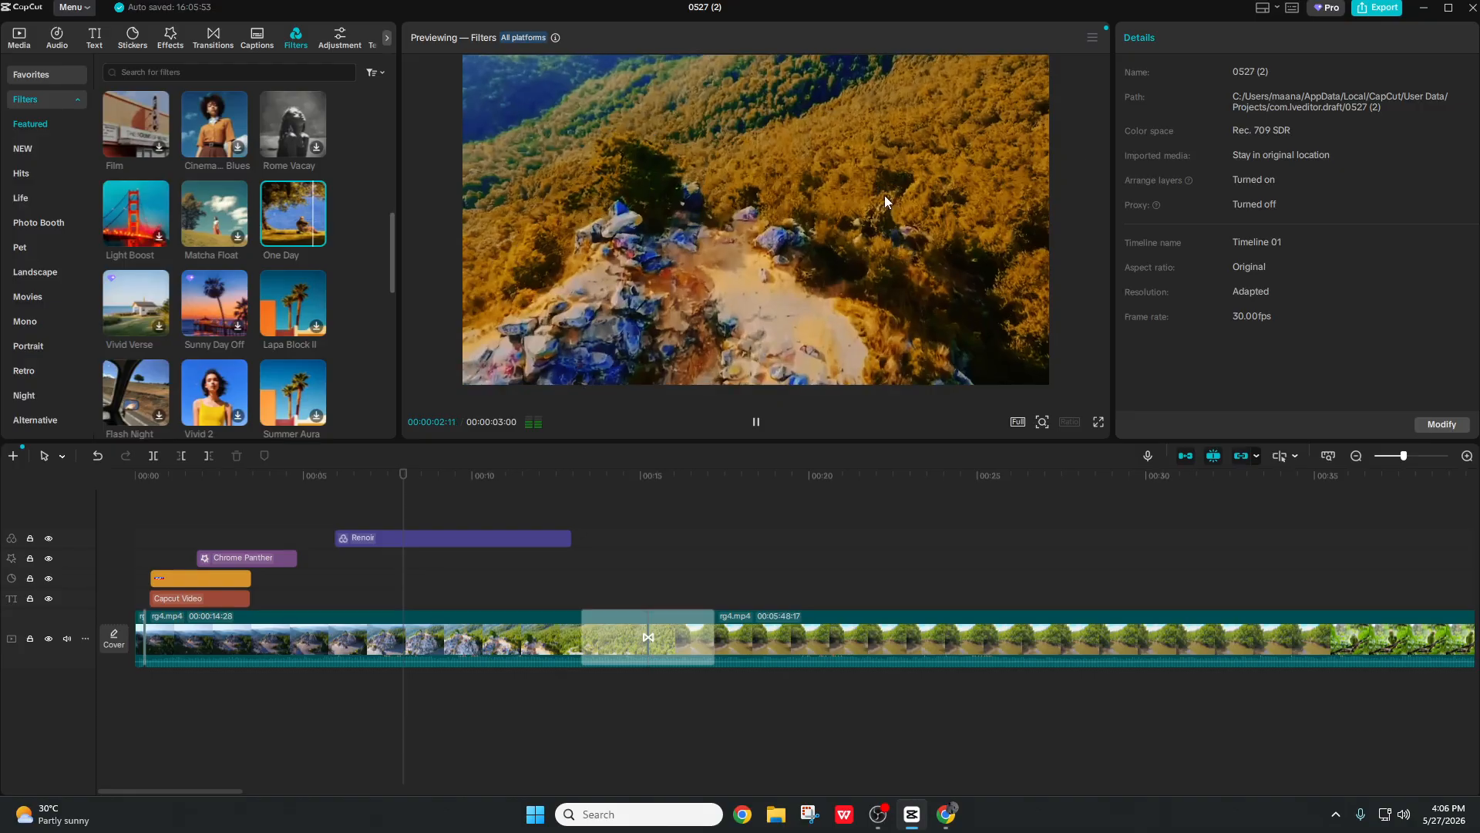
scroll(308, 307, down, 3)
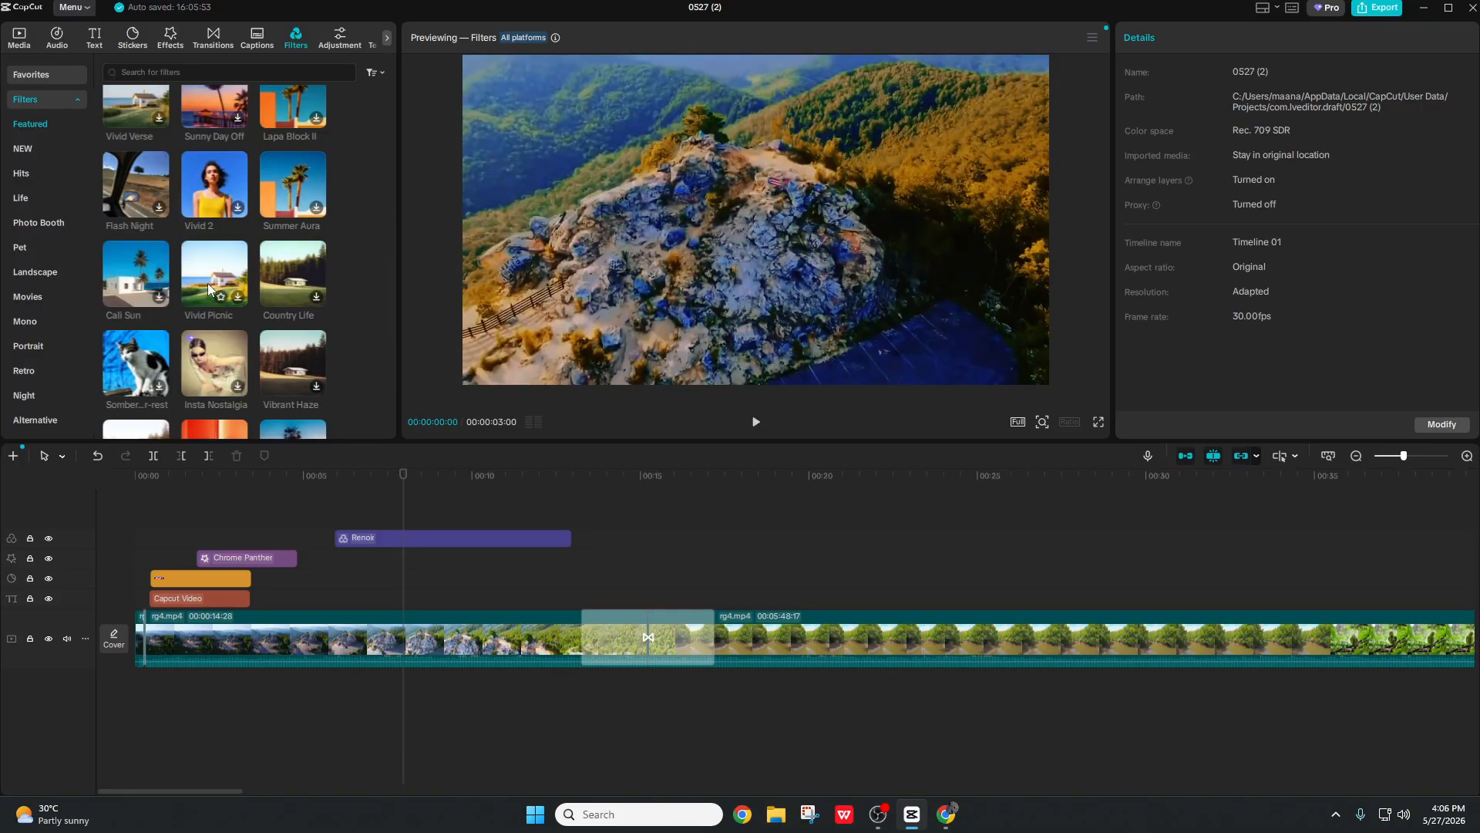
click(208, 284)
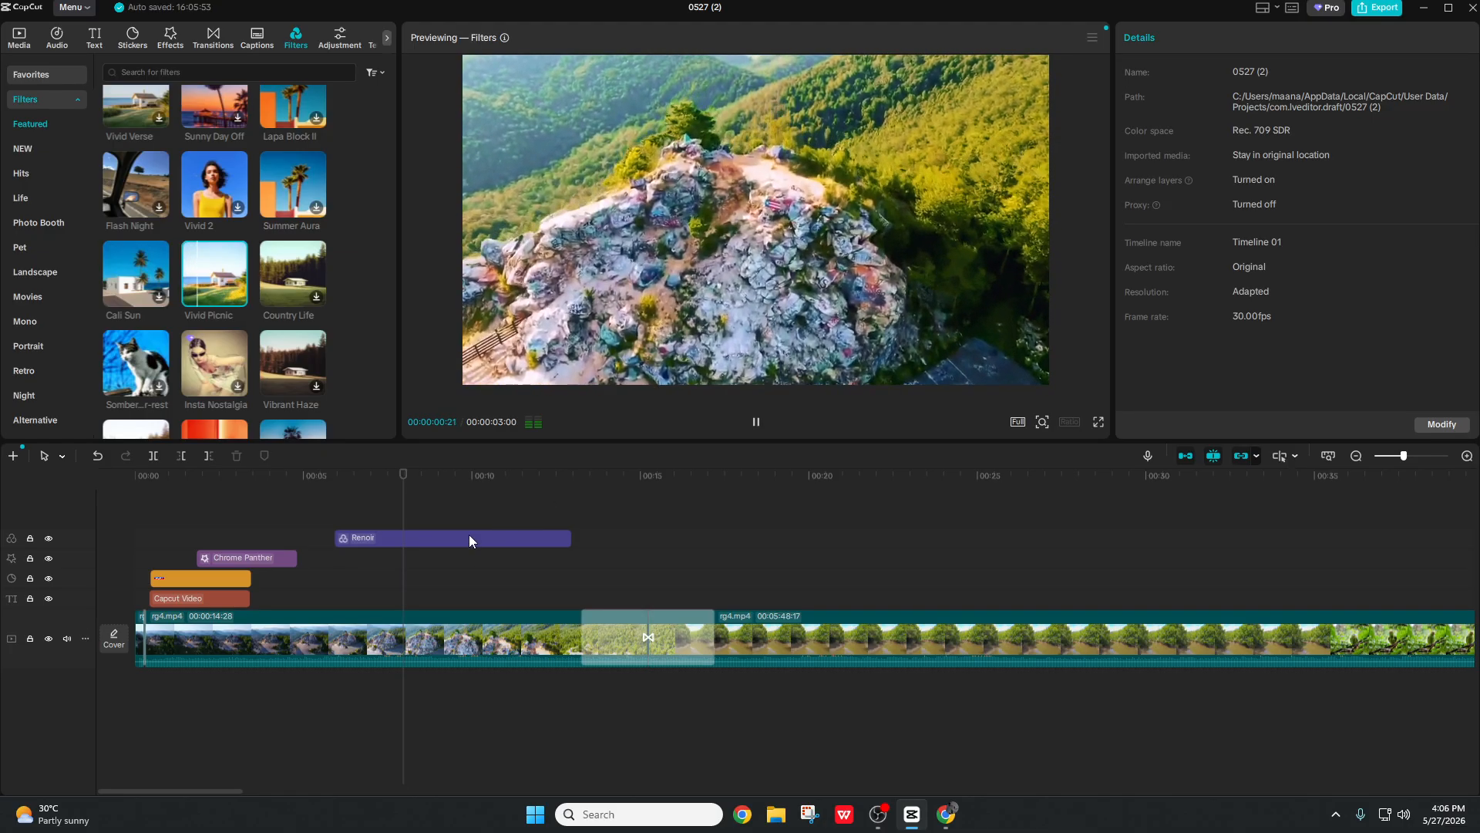
Step: Set the Renoir filter's intensity to 73
click(469, 539)
drag(1259, 139, 1306, 146)
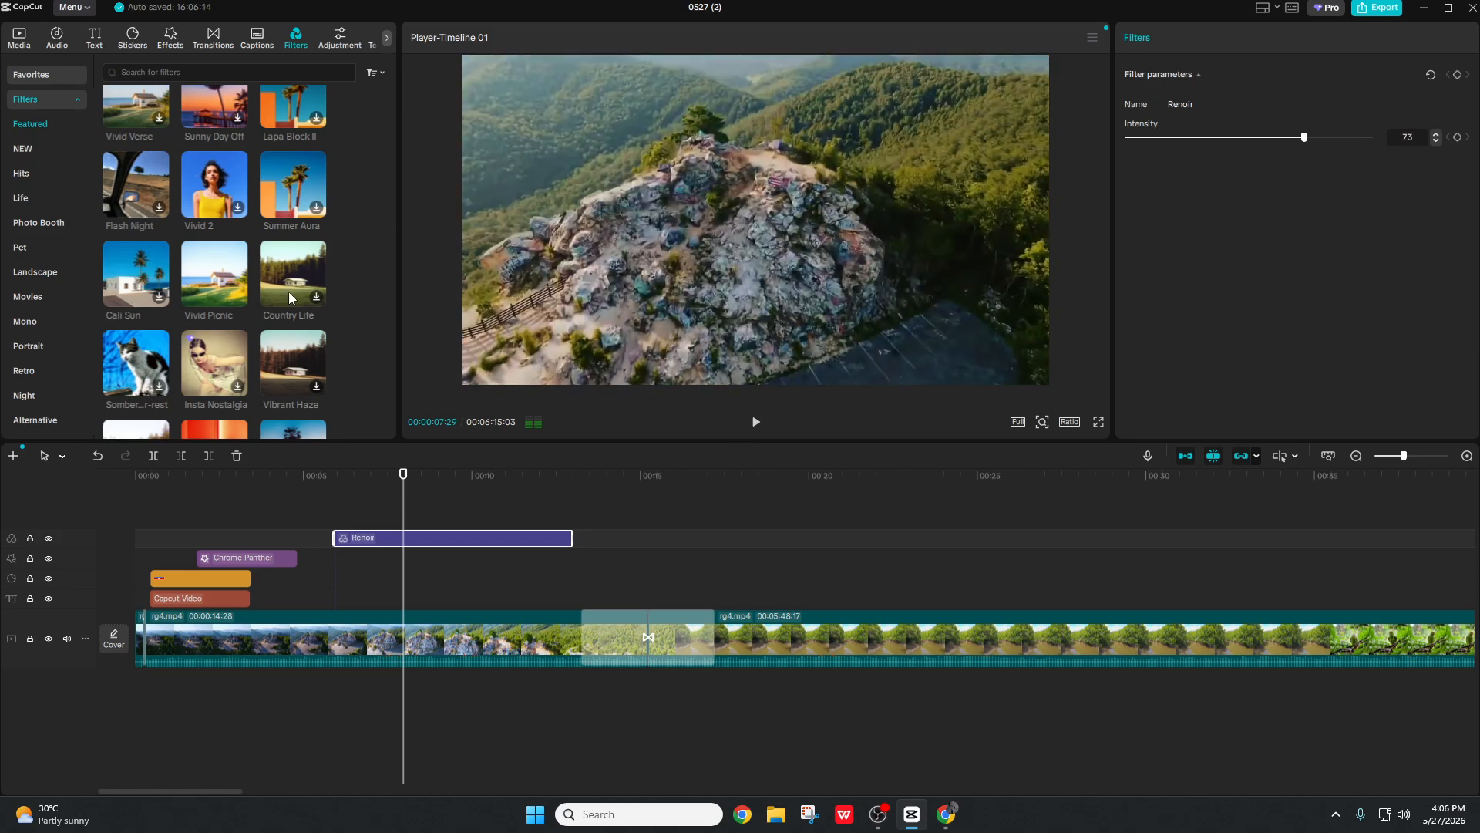
scroll(294, 231, up, 8)
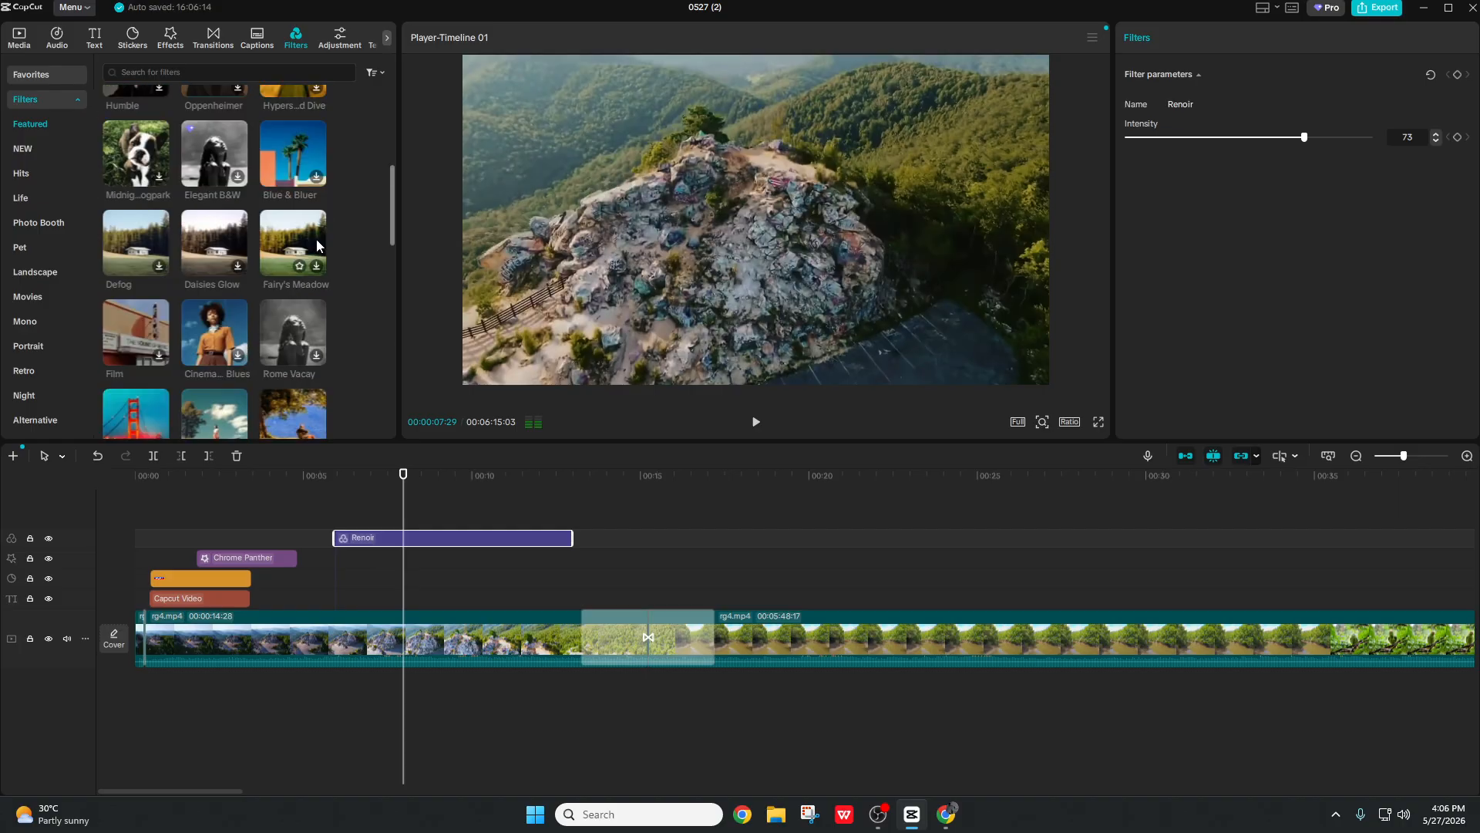
Step: Delete the Renoir filter from the timeline and add a Custom adjustment clip starting at about 6 seconds
click(336, 40)
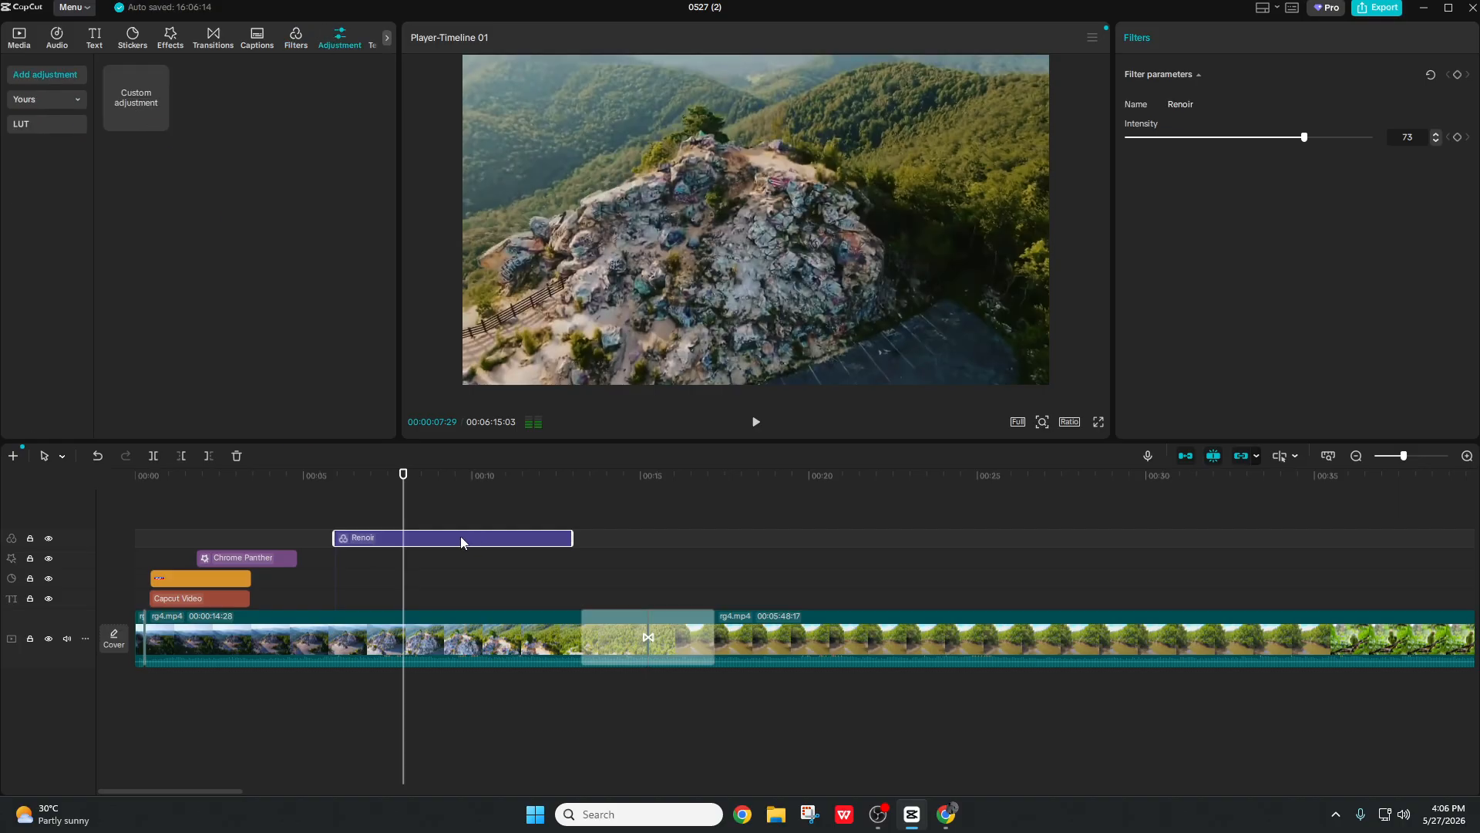
key(Delete)
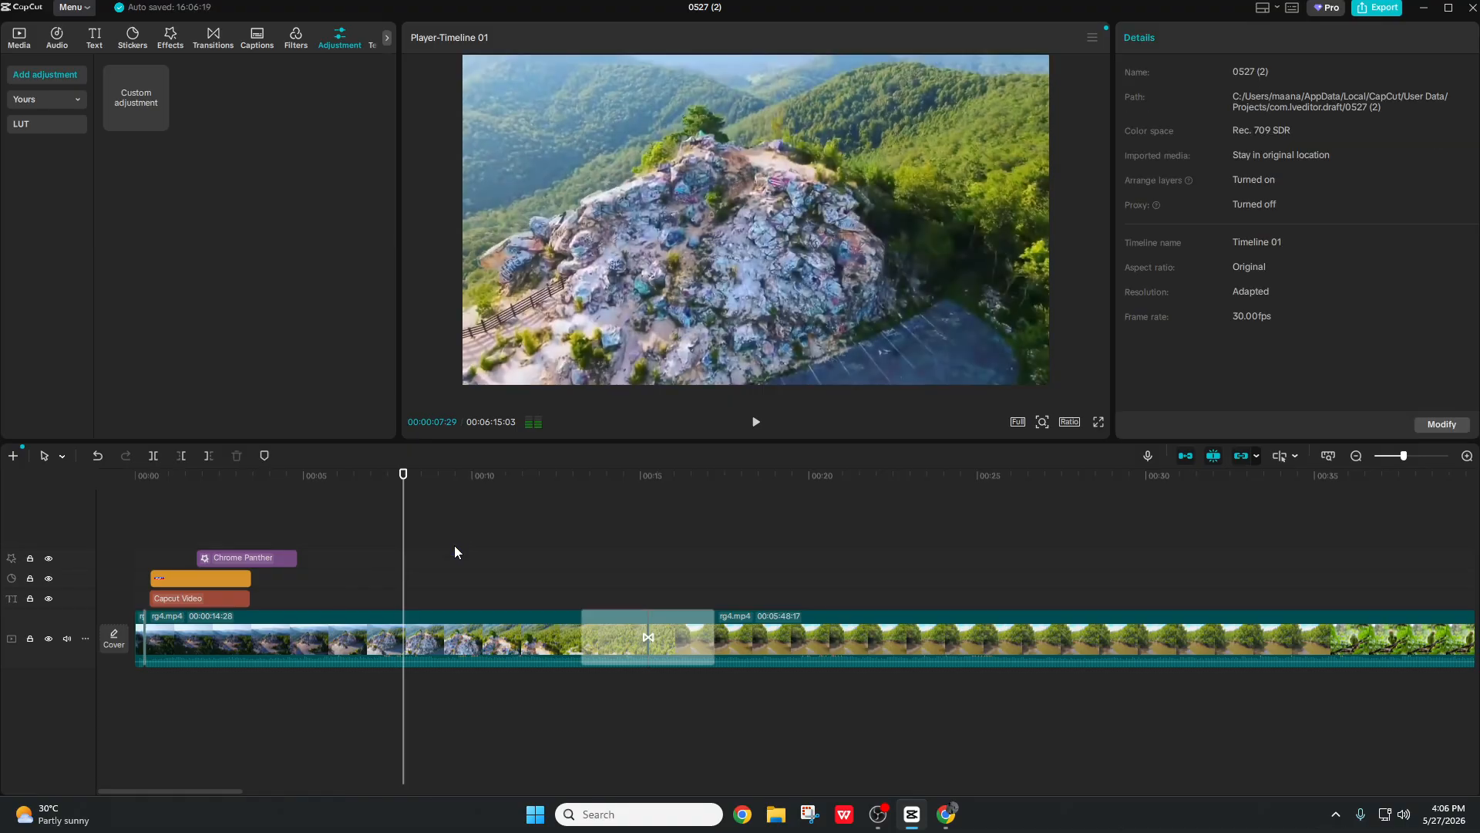
click(379, 632)
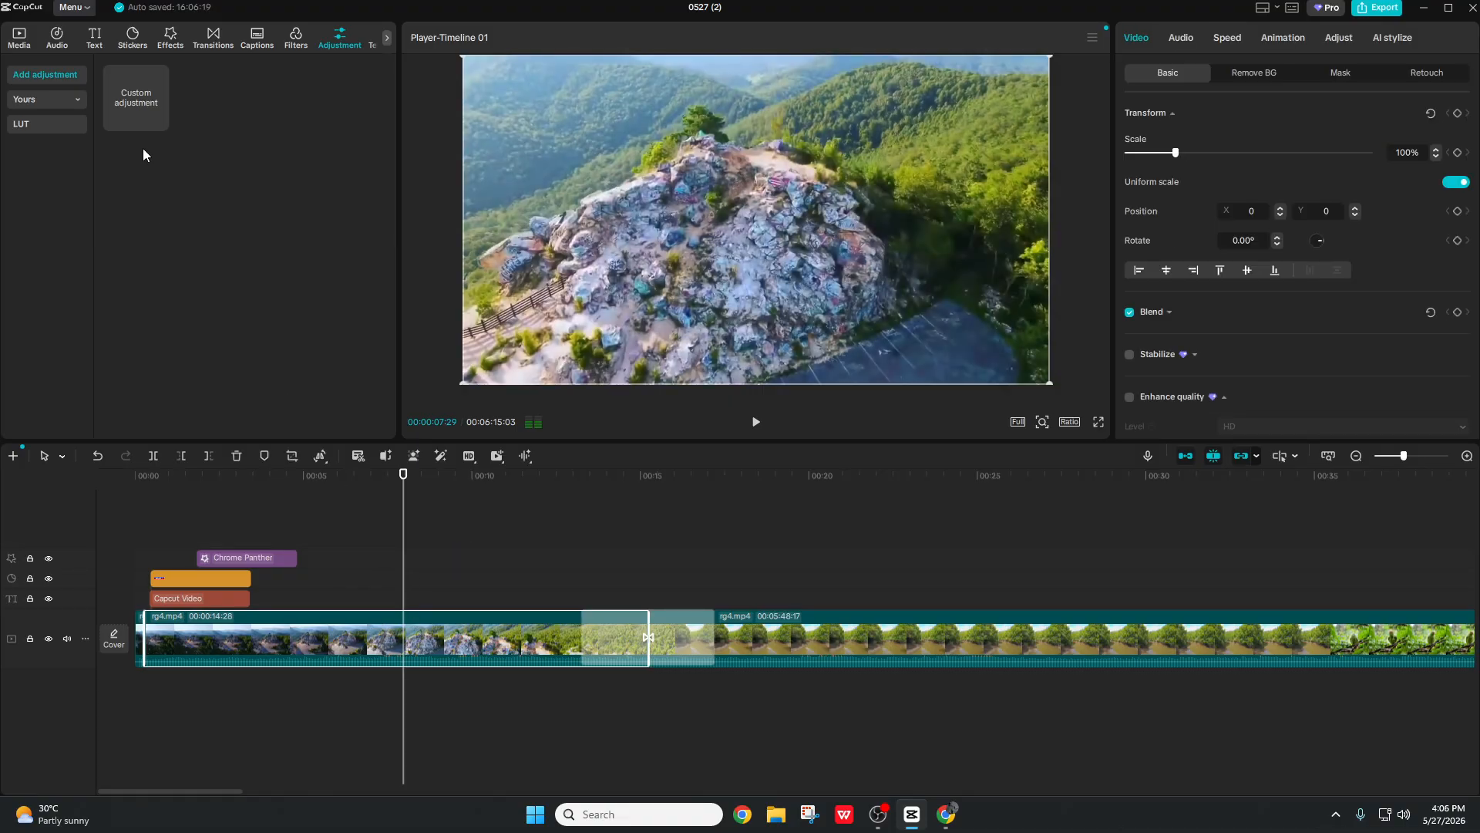
click(136, 109)
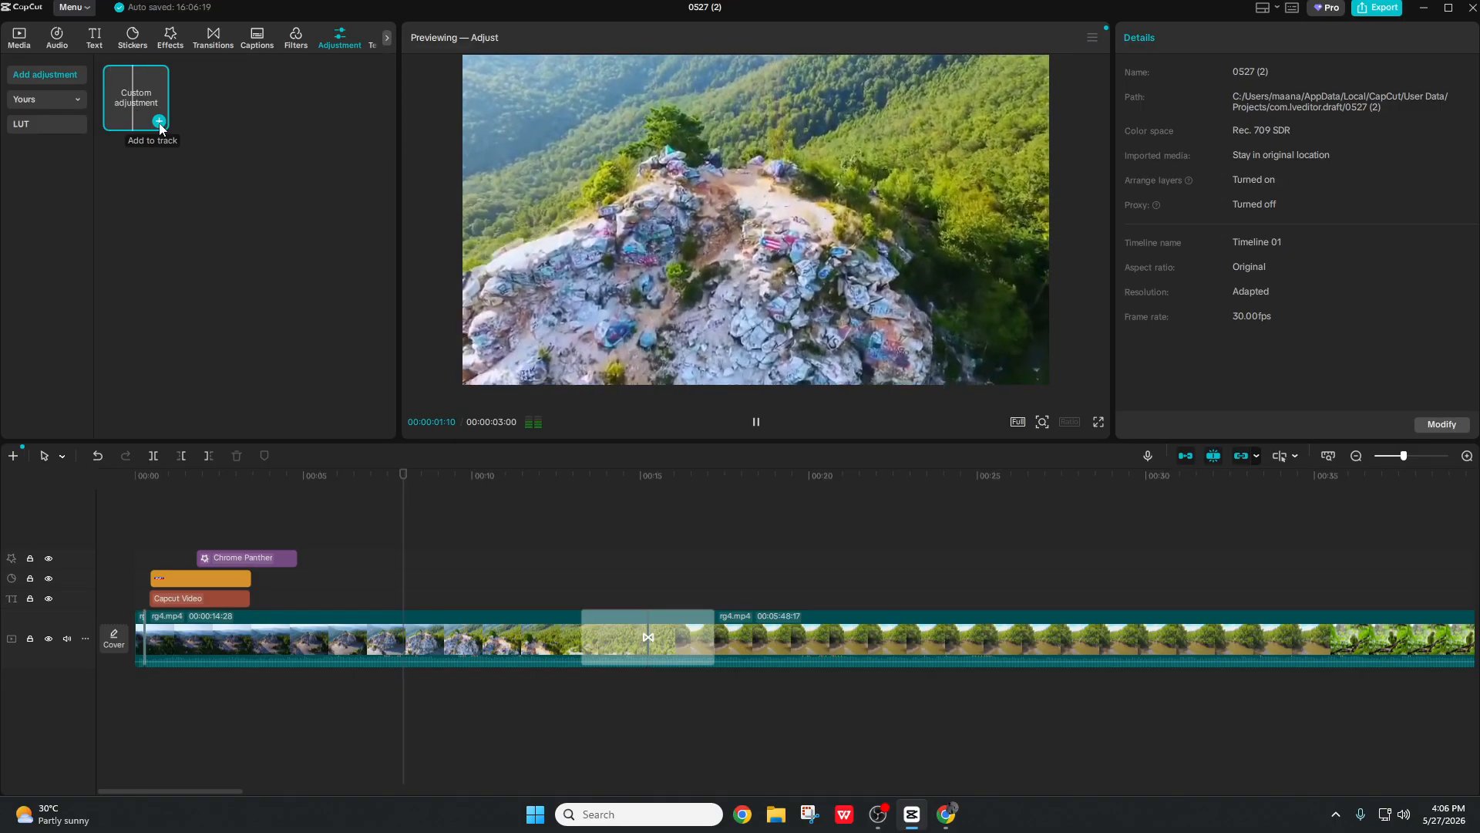
drag(156, 114, 341, 574)
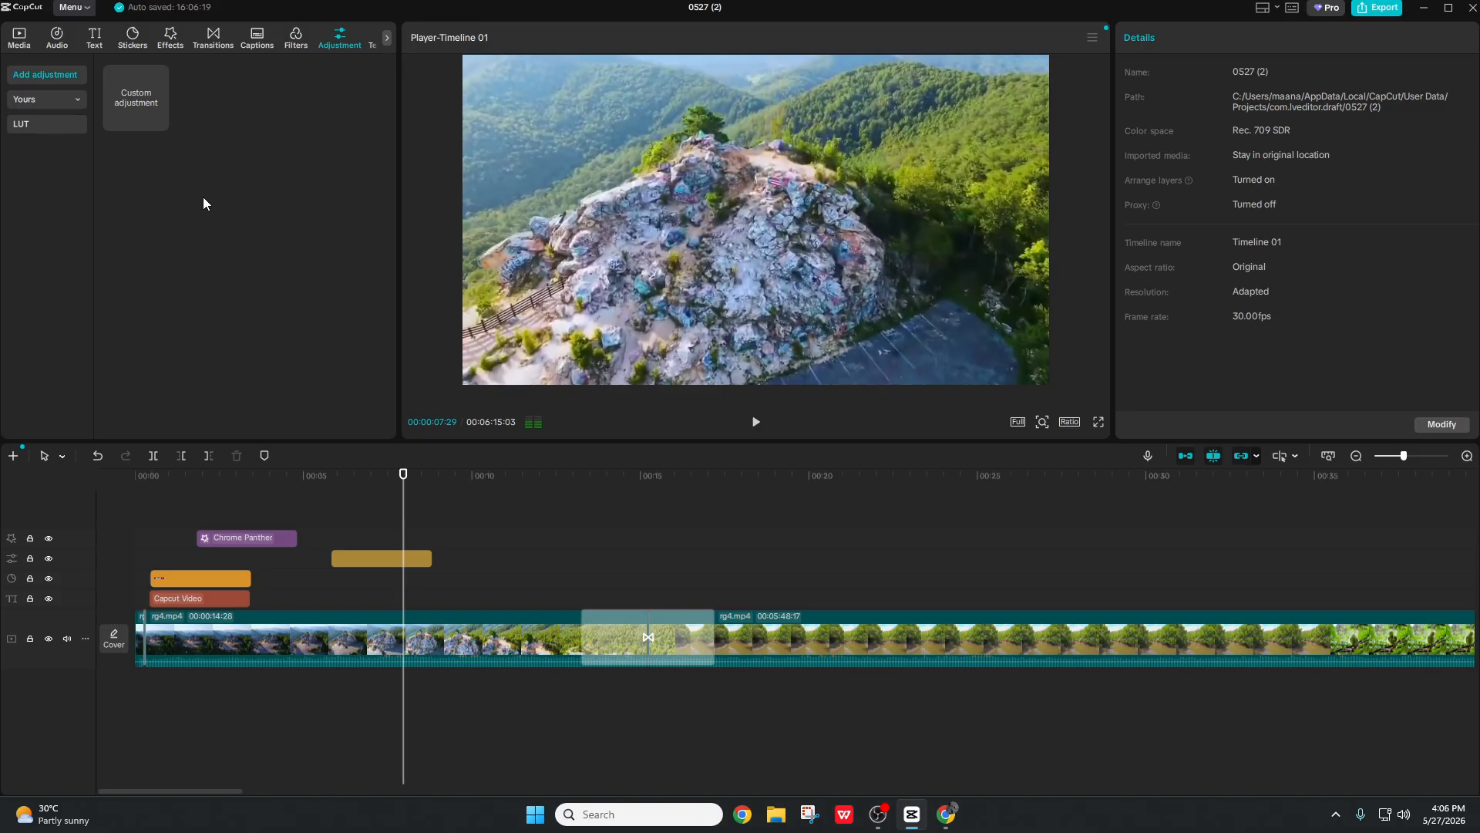
Step: Select the adjustment clip on the timeline and look through its LUT, color, lightness and effects settings
click(349, 513)
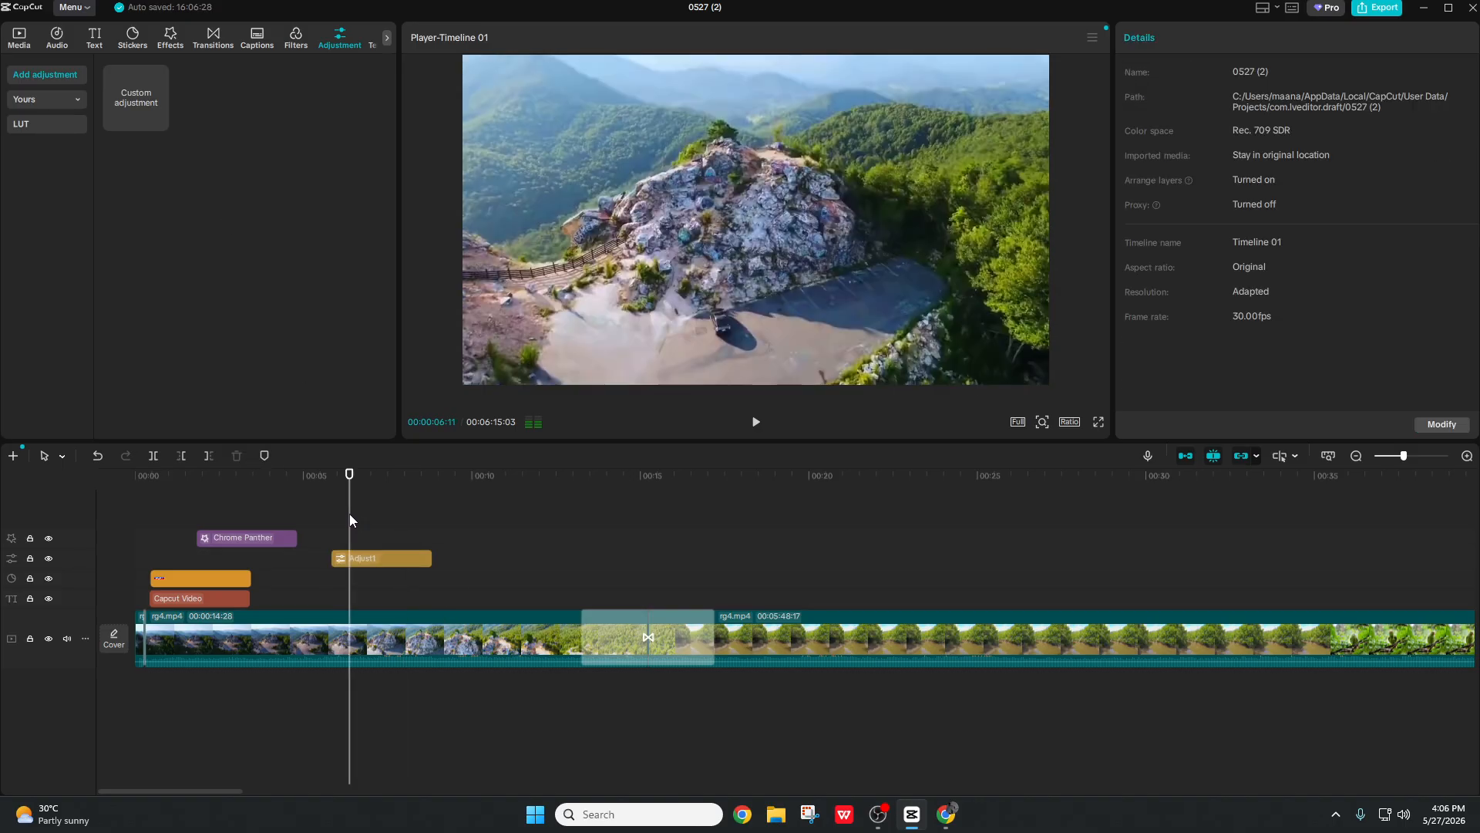
click(399, 558)
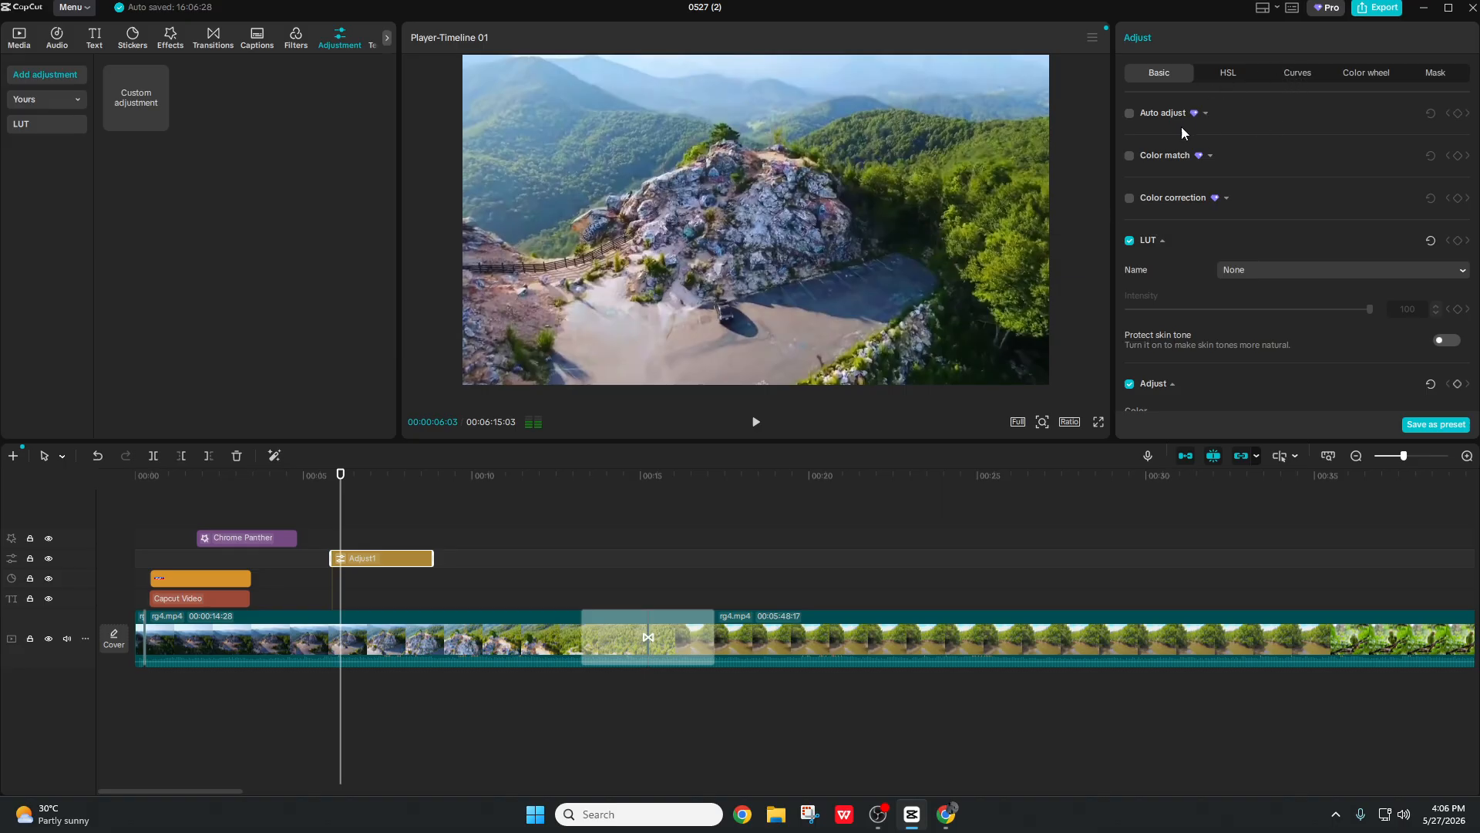
scroll(1249, 224, down, 4)
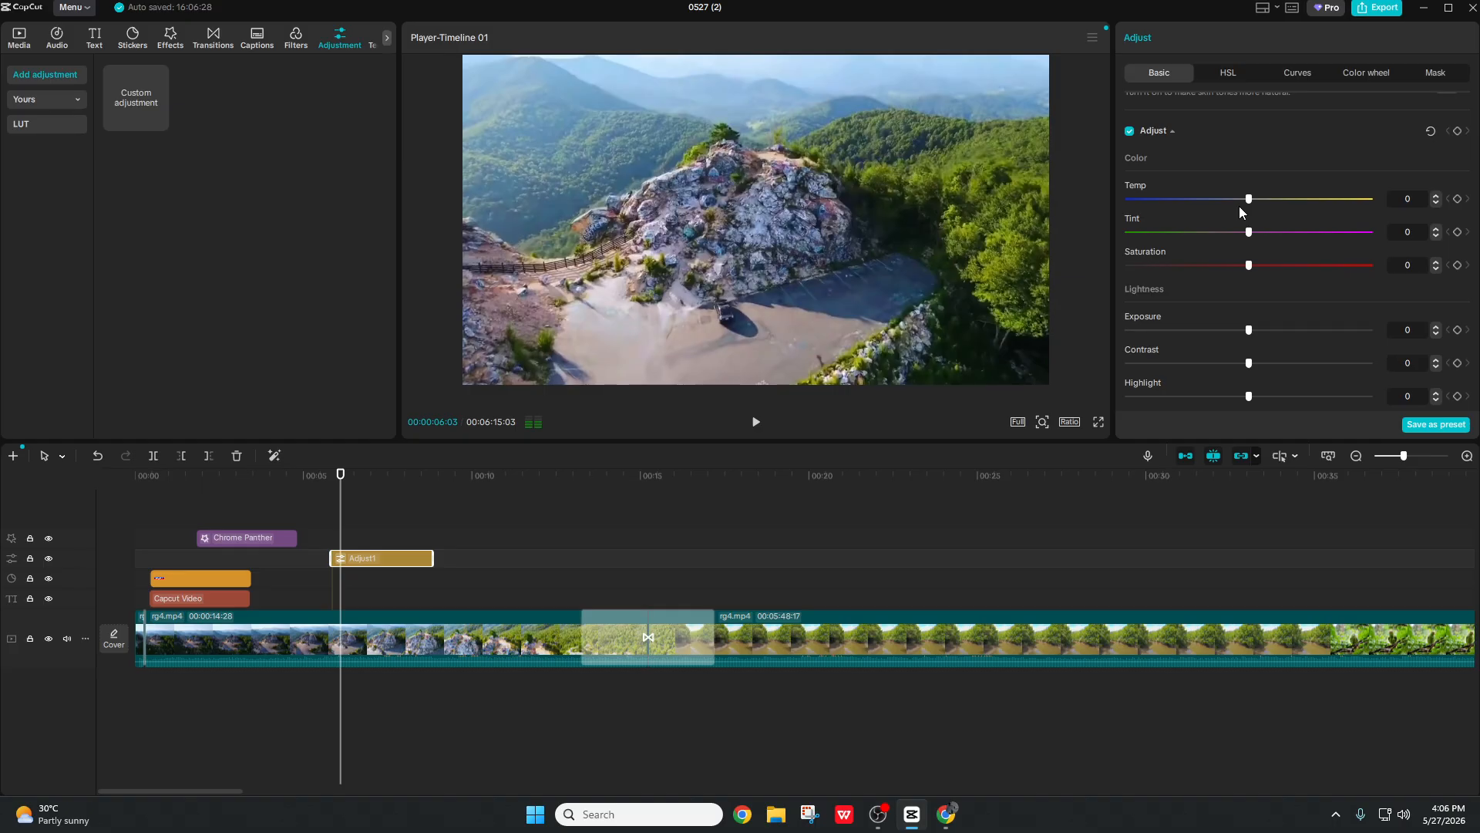
scroll(1240, 210, down, 2)
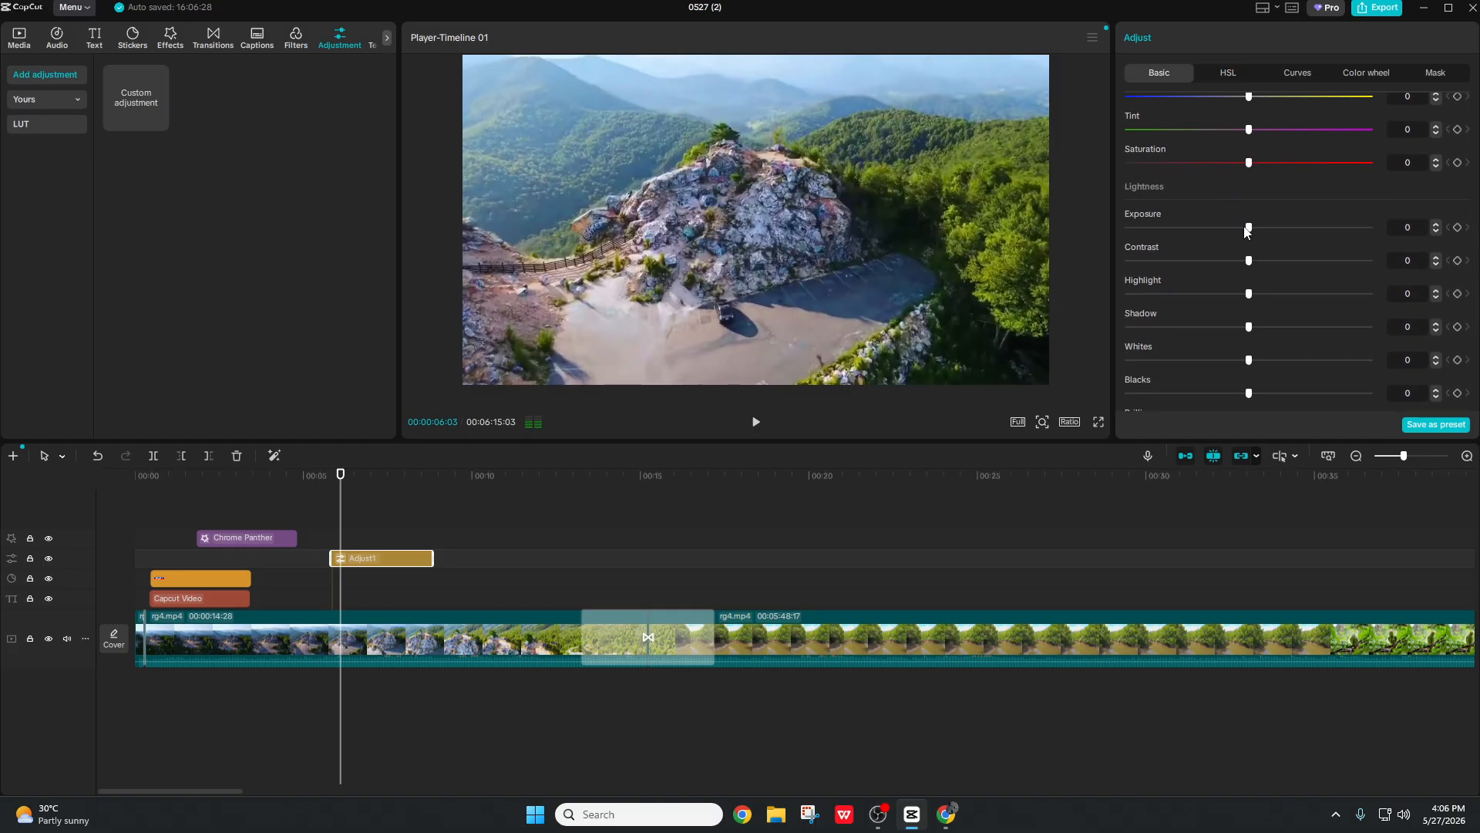
scroll(1246, 232, down, 3)
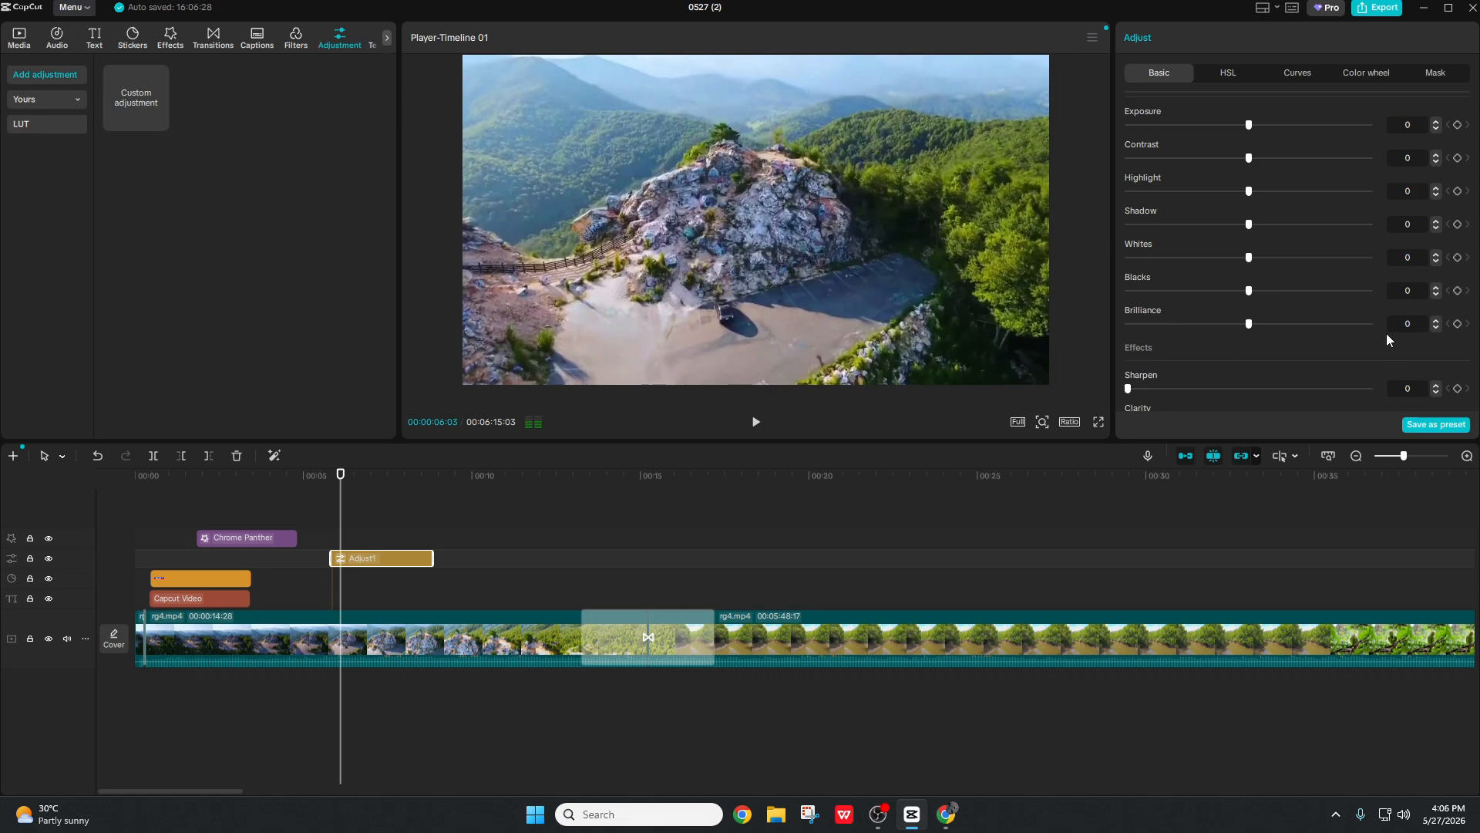
scroll(1257, 238, up, 5)
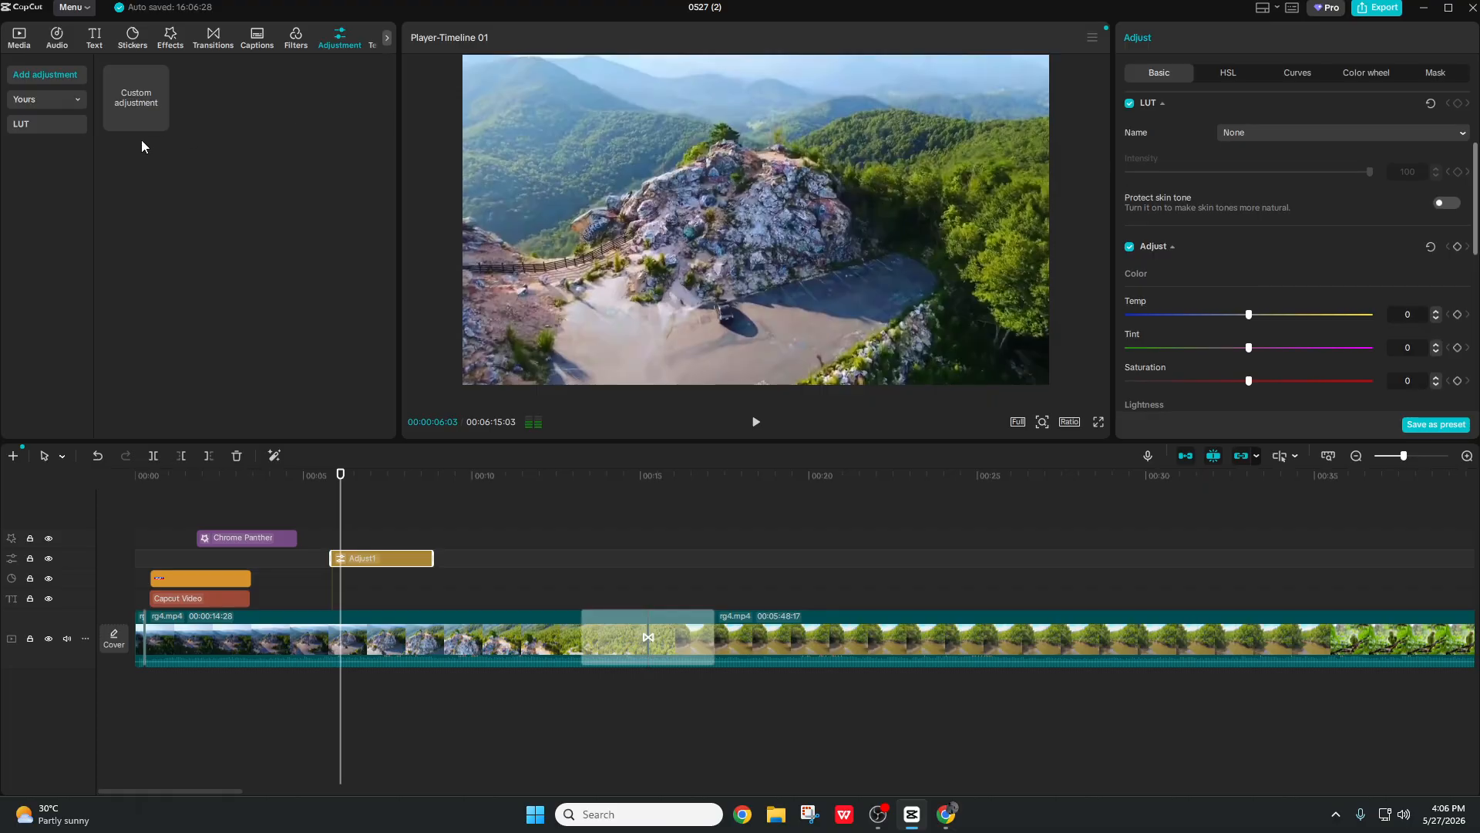
Step: Look through the saved brand presets for adjustments, the Templates library and the AI avatar library
click(81, 104)
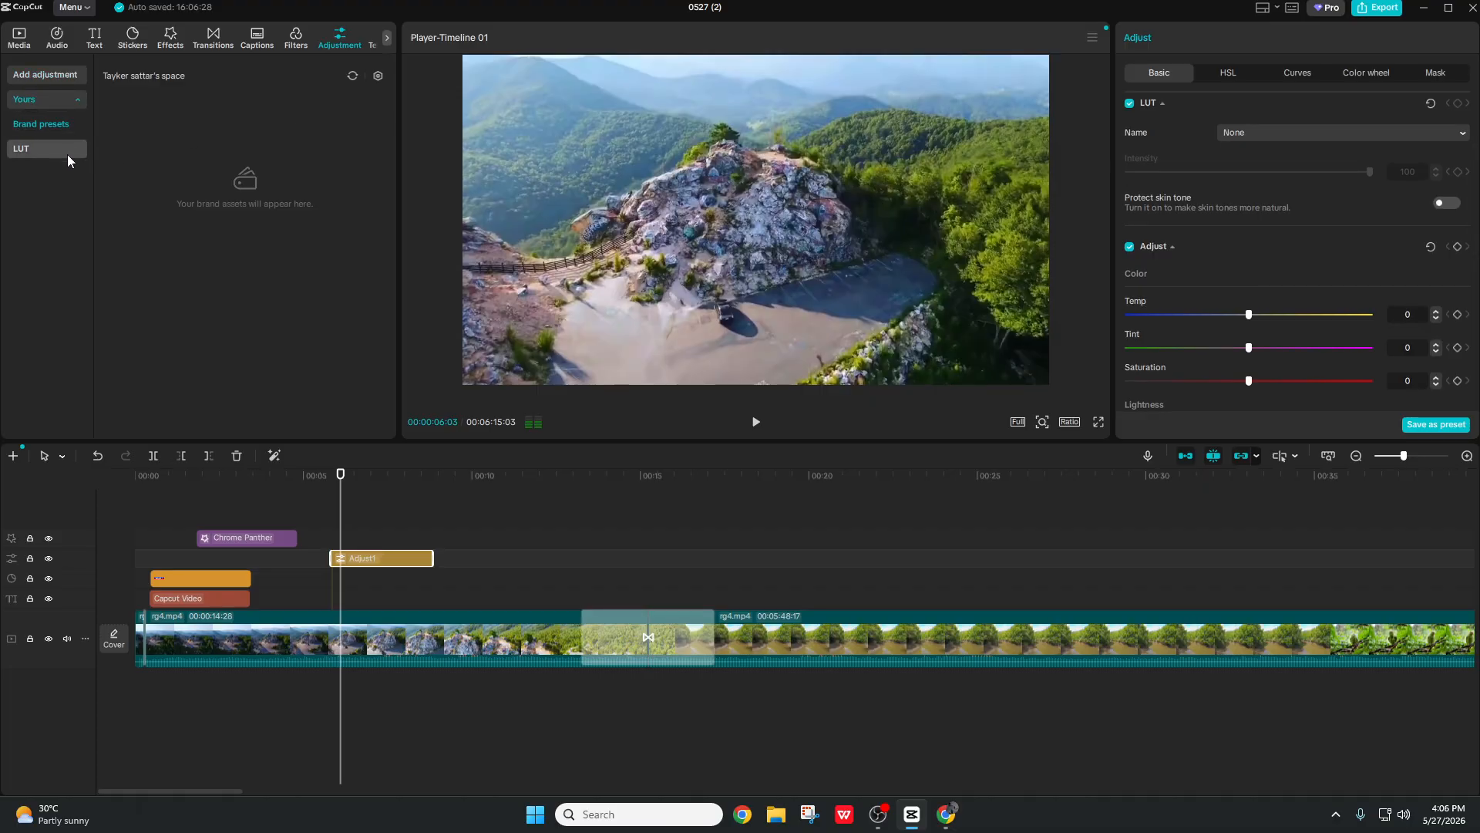
click(387, 38)
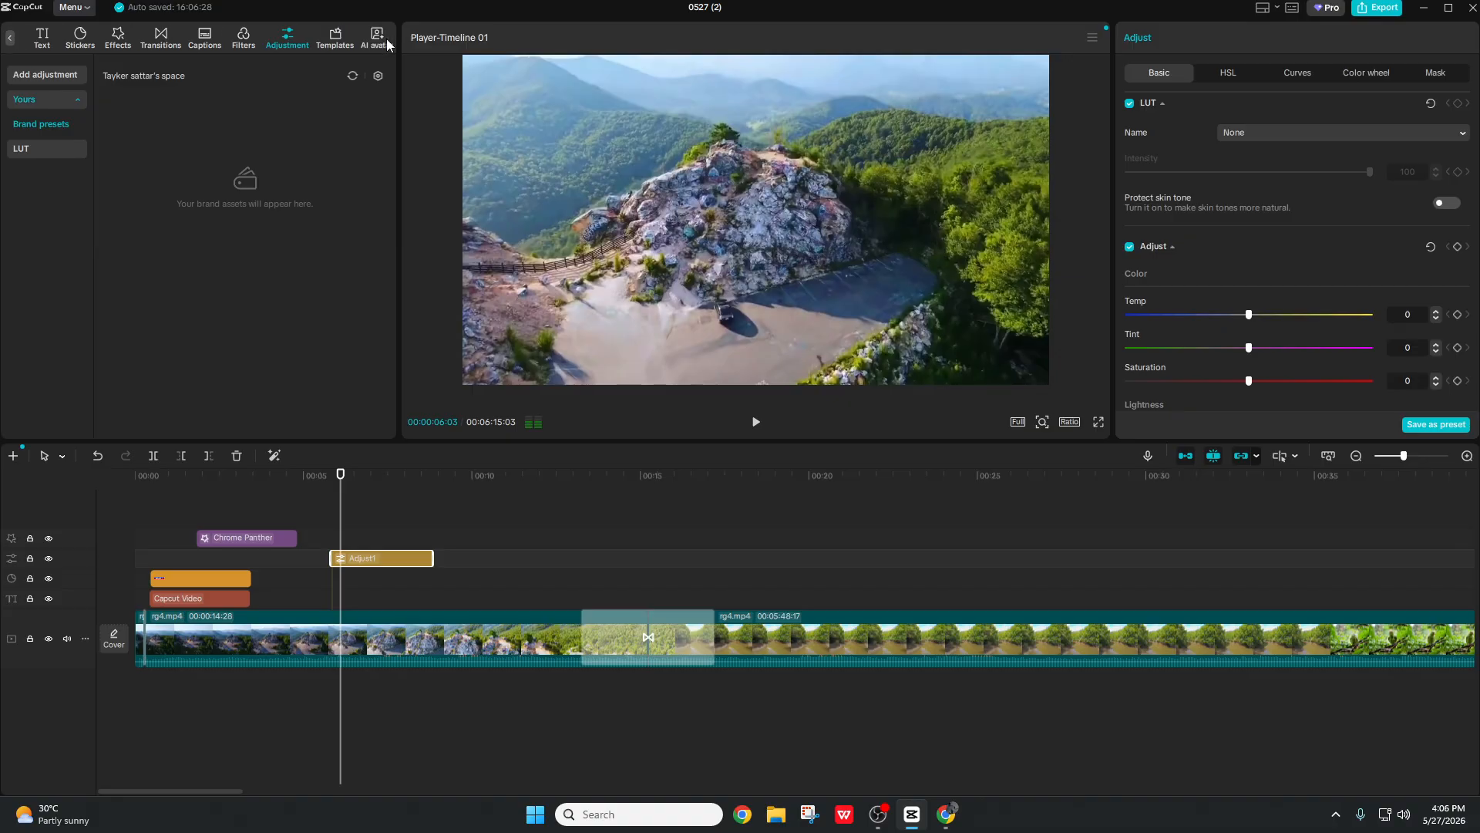
click(327, 43)
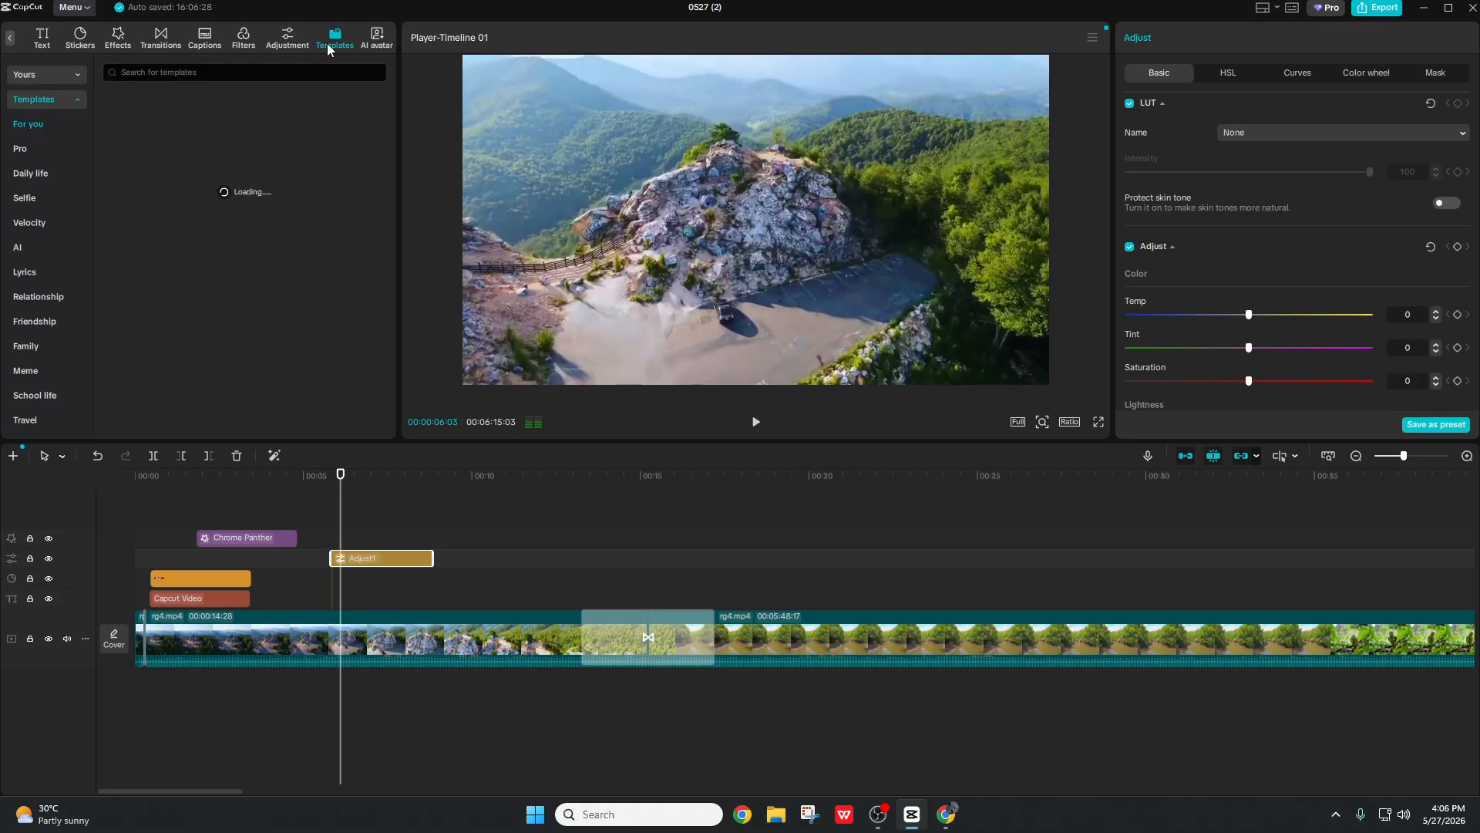
click(372, 44)
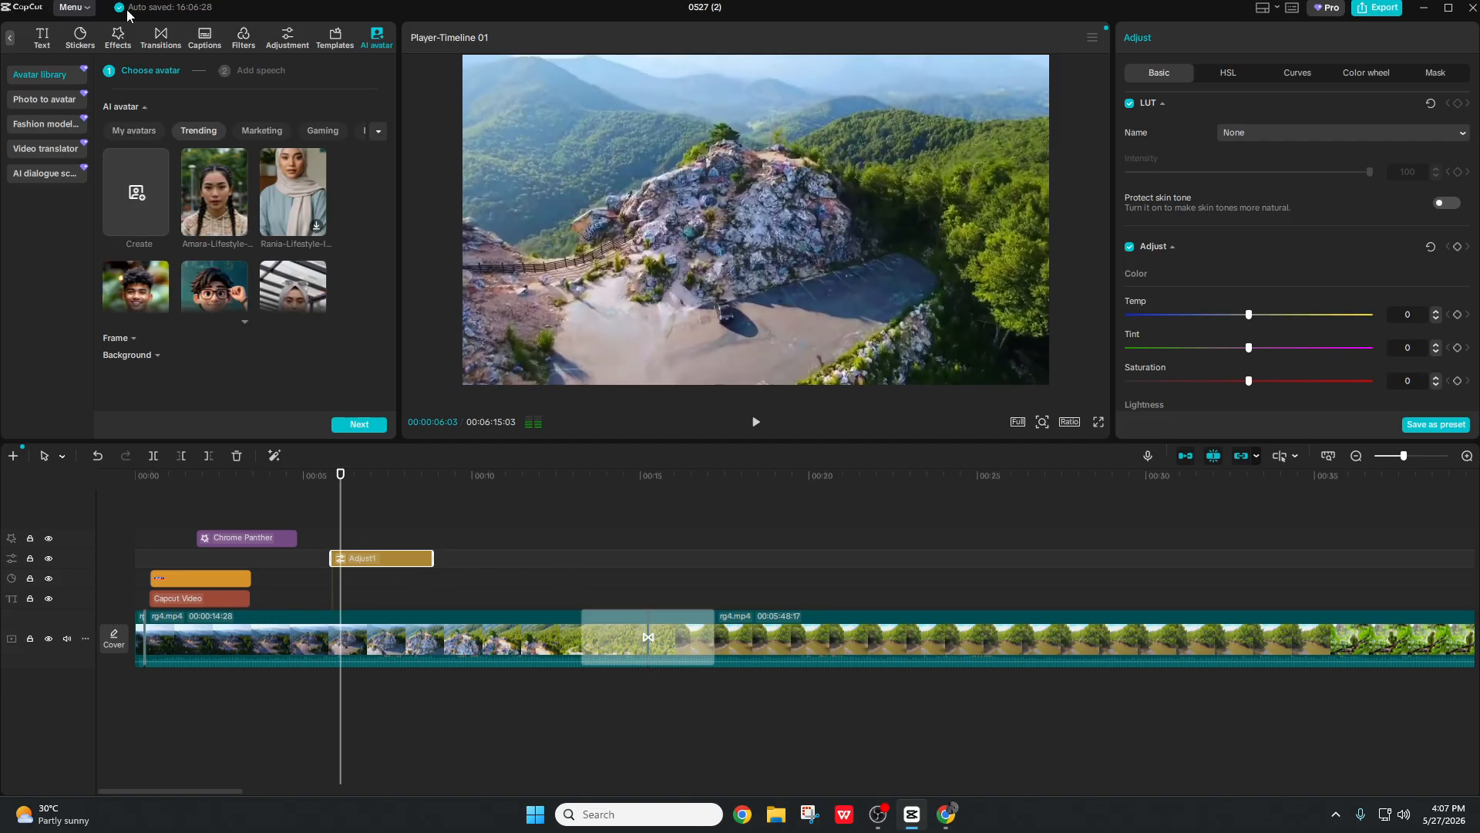
Step: Examine the Timeline list of keyboard shortcuts, then close it without changes
click(86, 14)
mouse_move(94, 27)
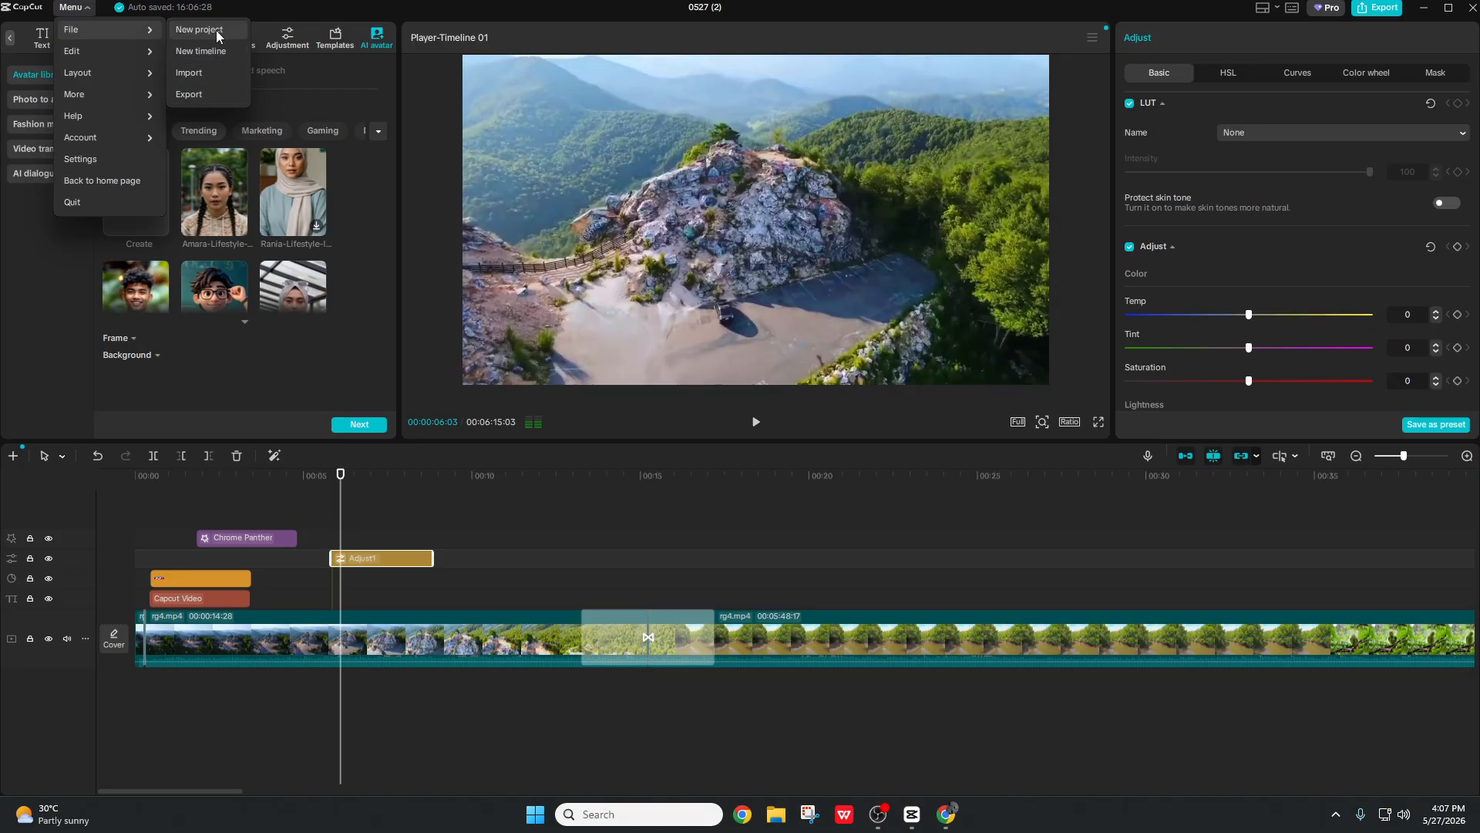
mouse_move(110, 53)
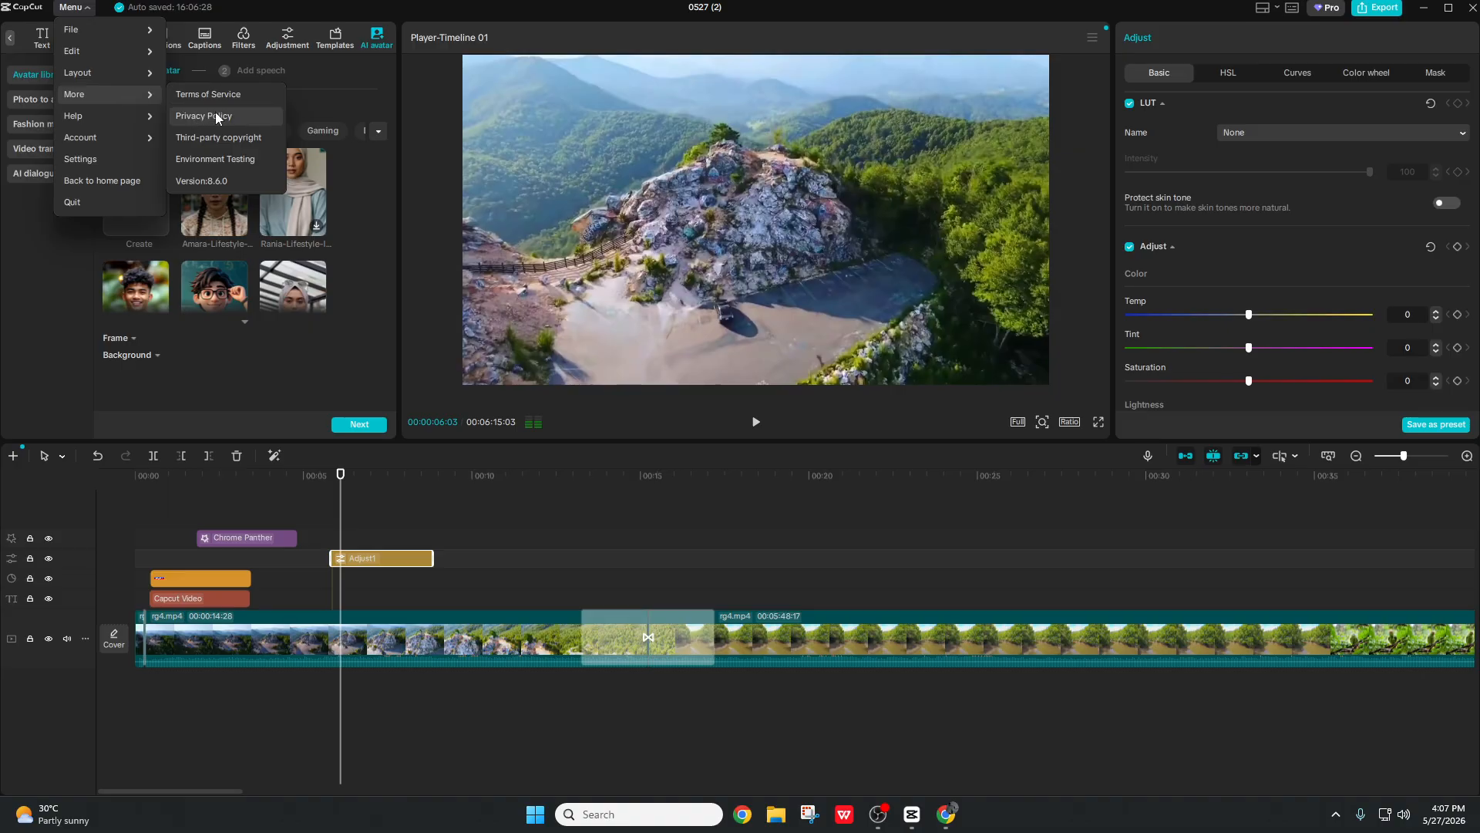
mouse_move(123, 118)
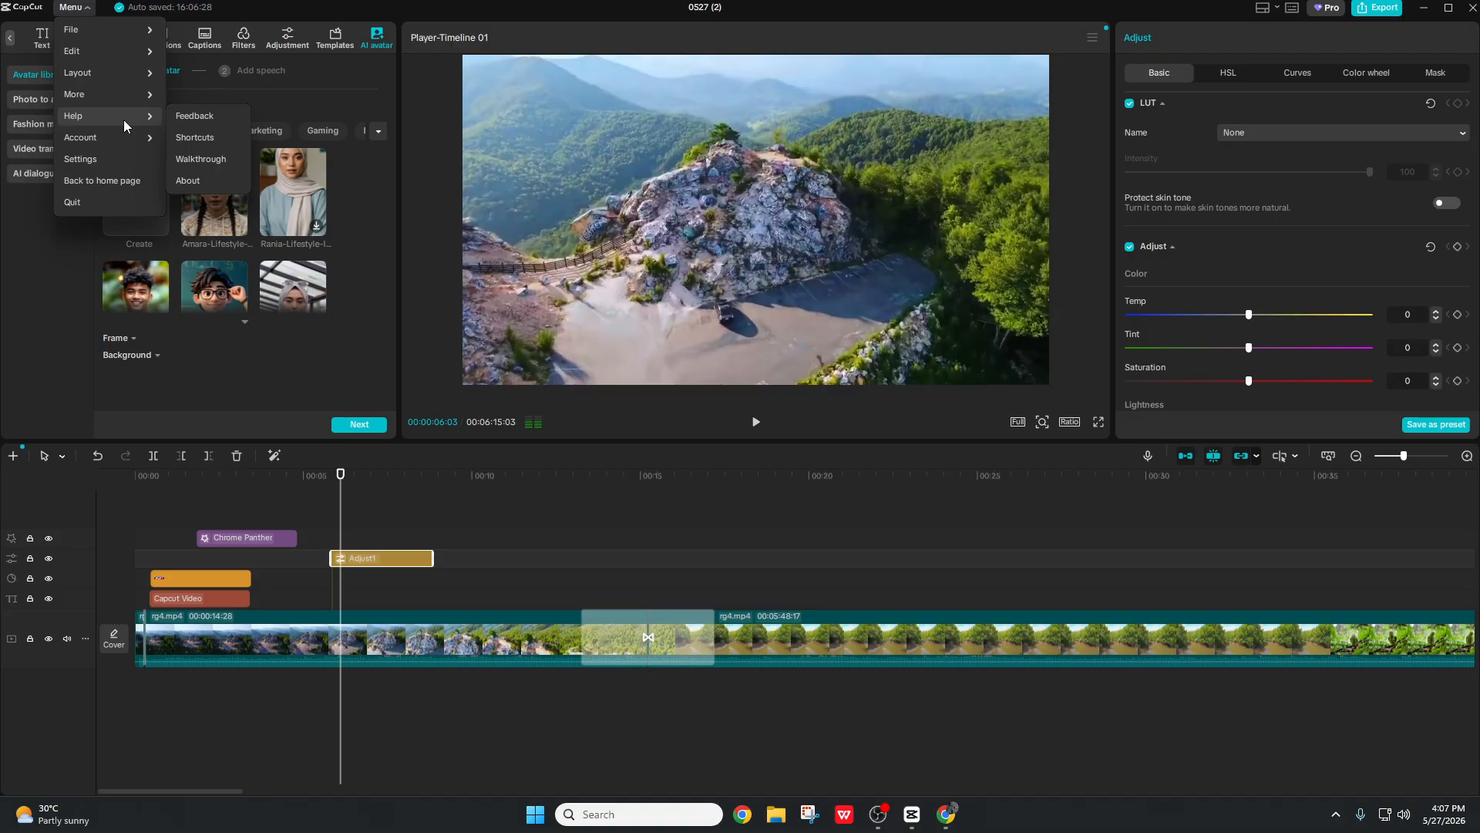
click(181, 137)
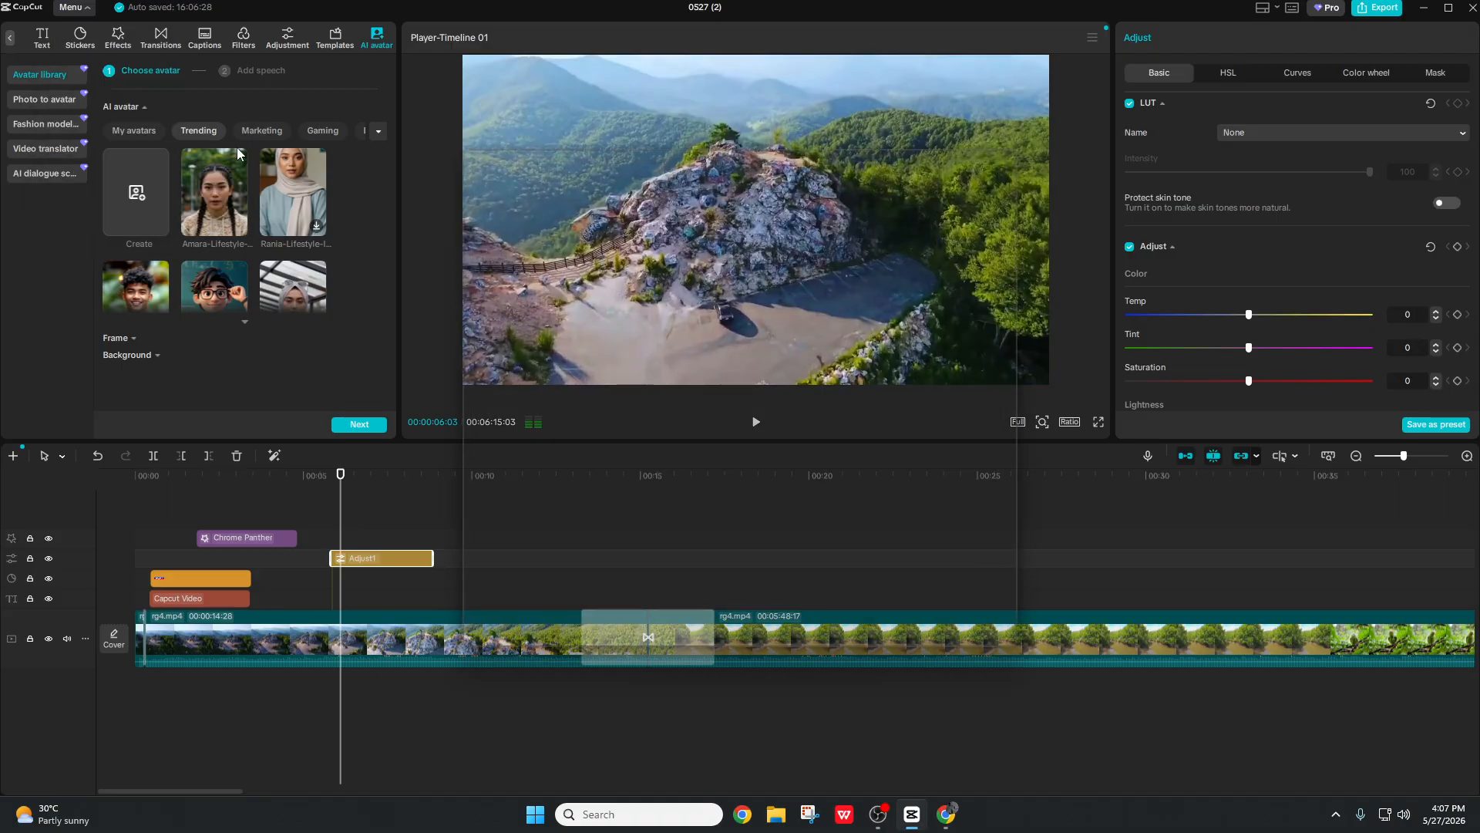
scroll(686, 316, down, 8)
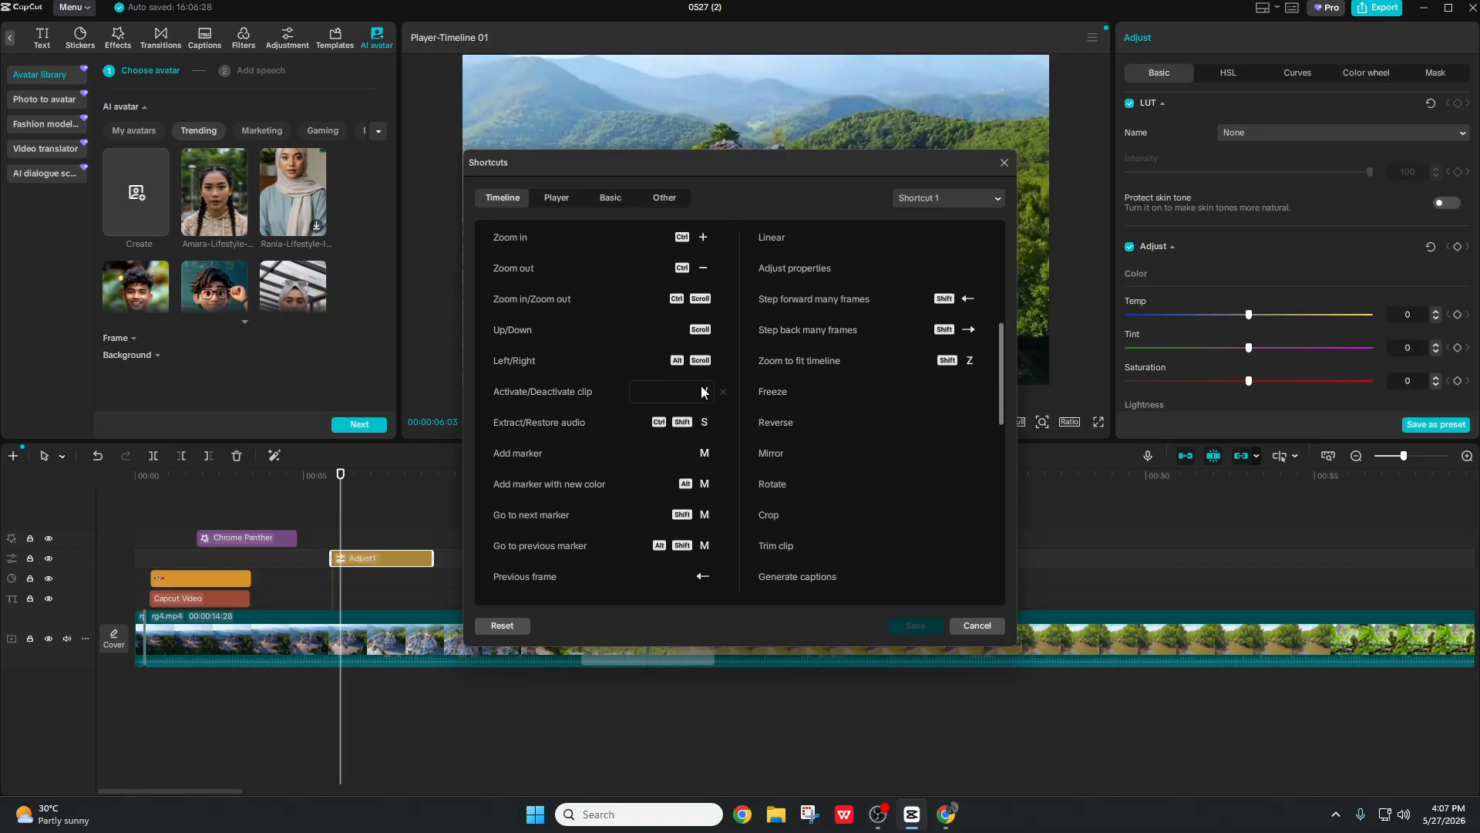
scroll(702, 392, up, 8)
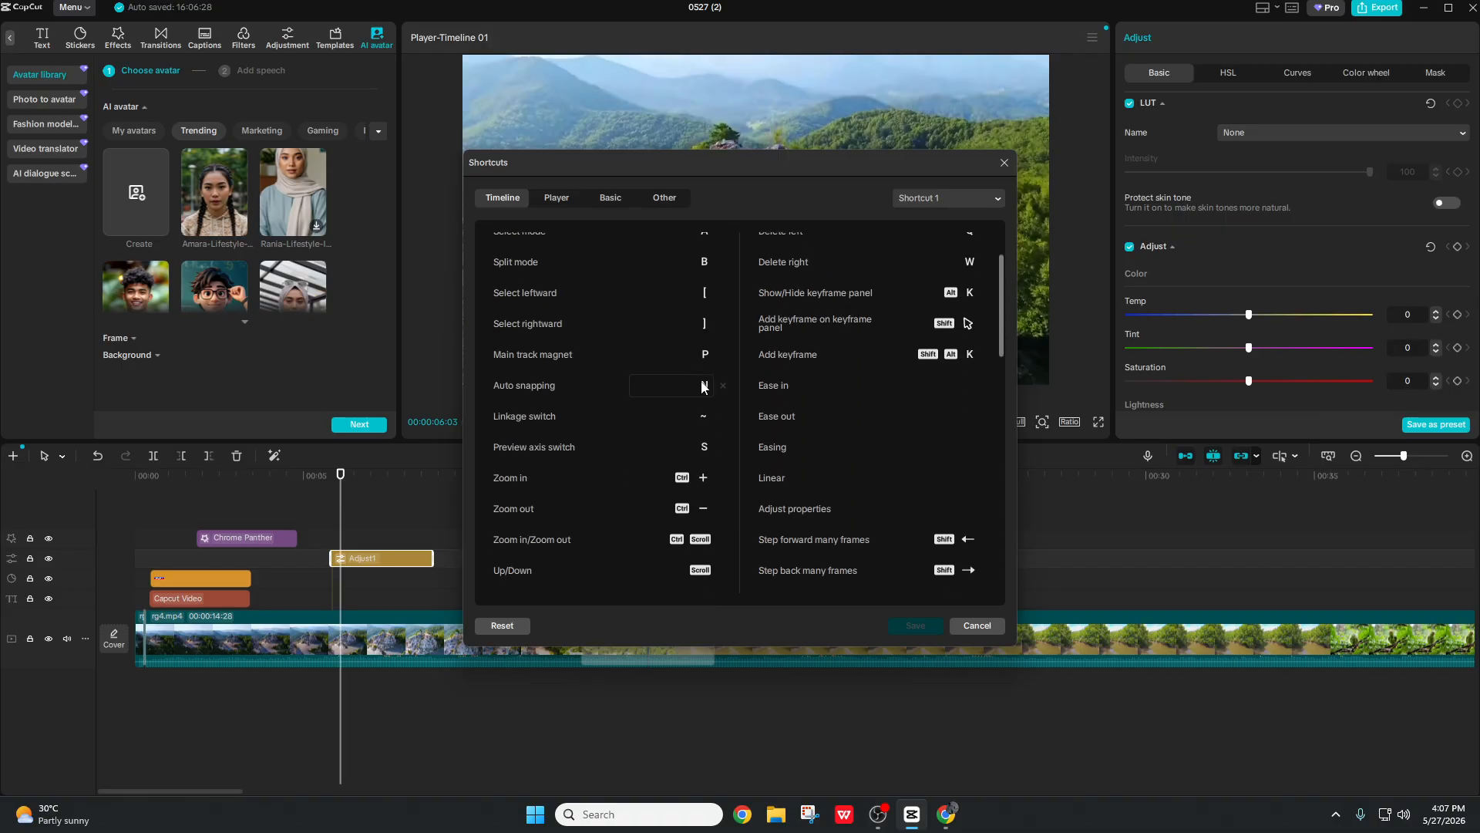
click(1004, 163)
Step: Review the Draft settings for save locations, cache and preset path, and cancel without changing them
click(86, 12)
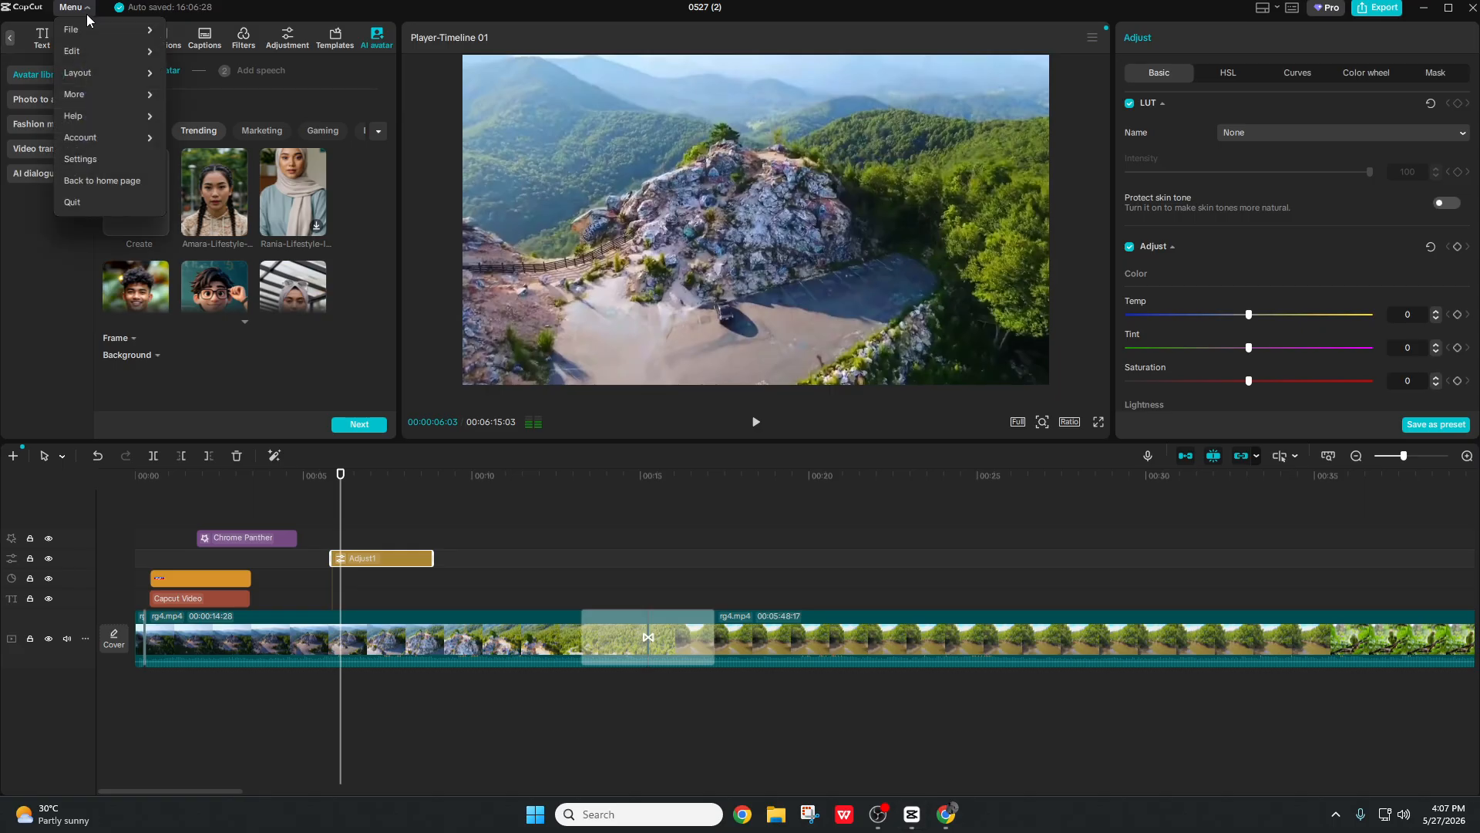
mouse_move(126, 141)
click(108, 164)
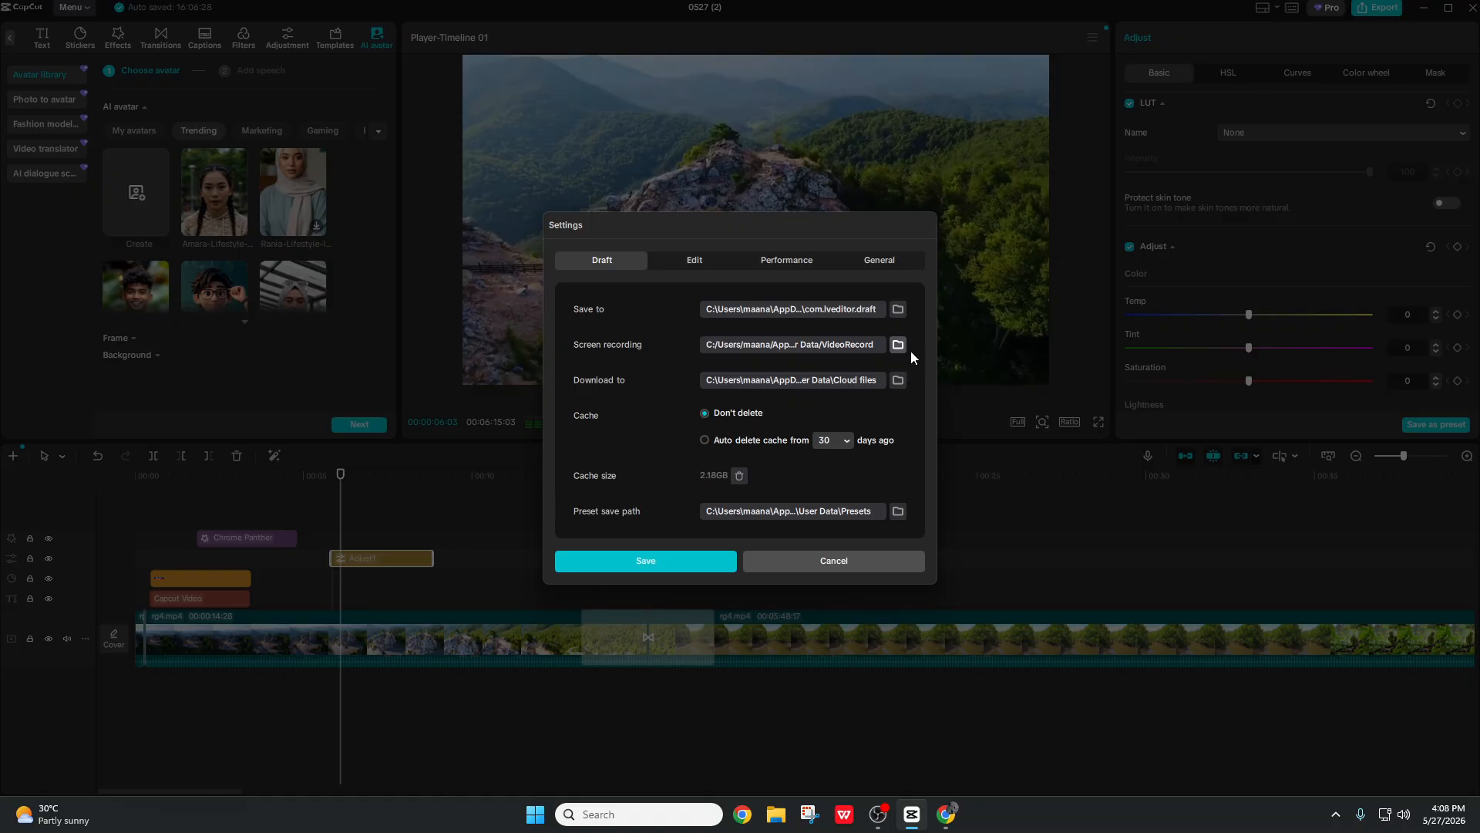
click(823, 565)
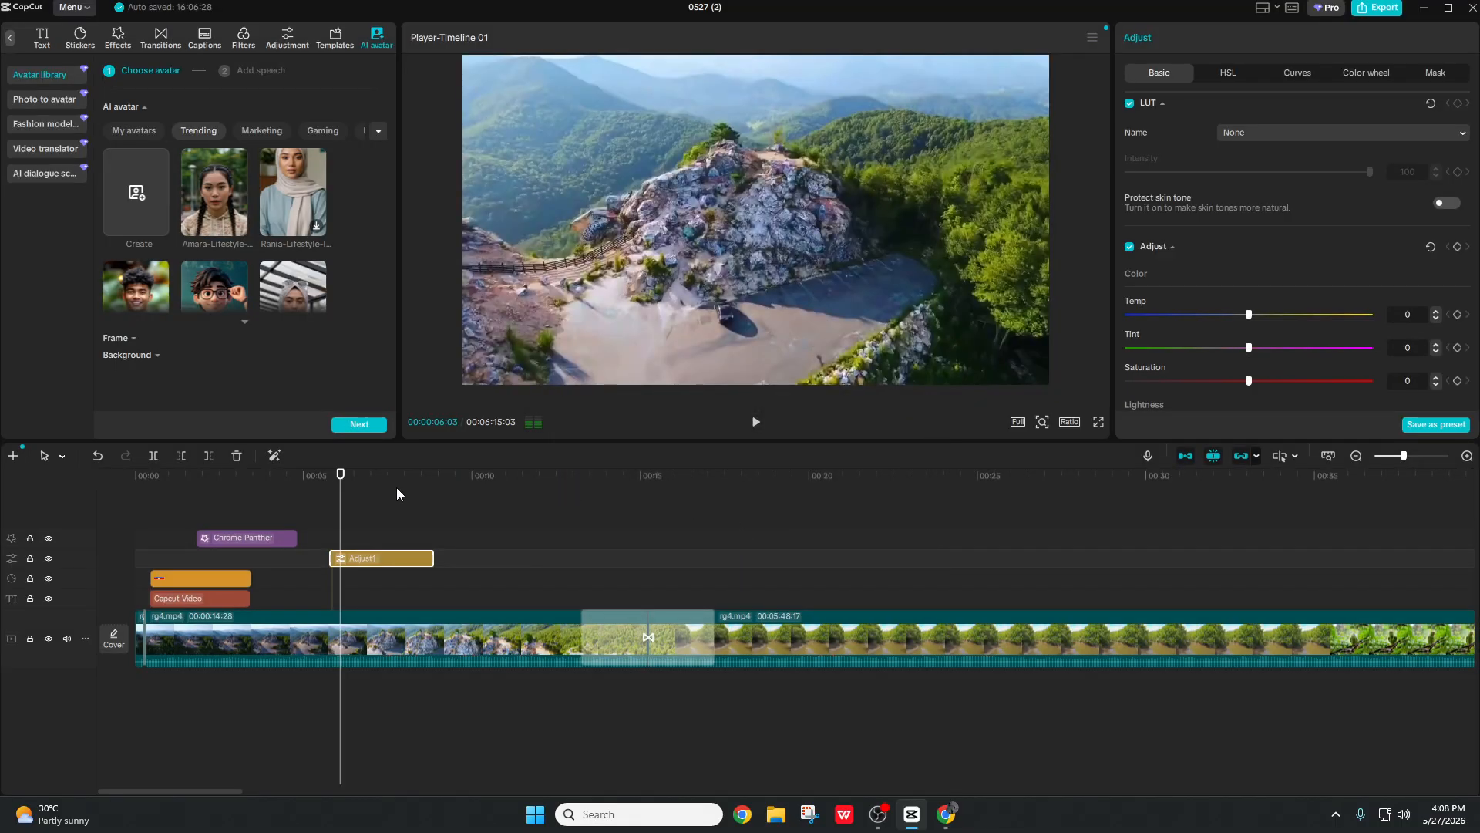
Step: Scrub through the first ten seconds of the timeline to review the effect, text and adjustment clips over the footage
click(351, 499)
drag(368, 503, 268, 489)
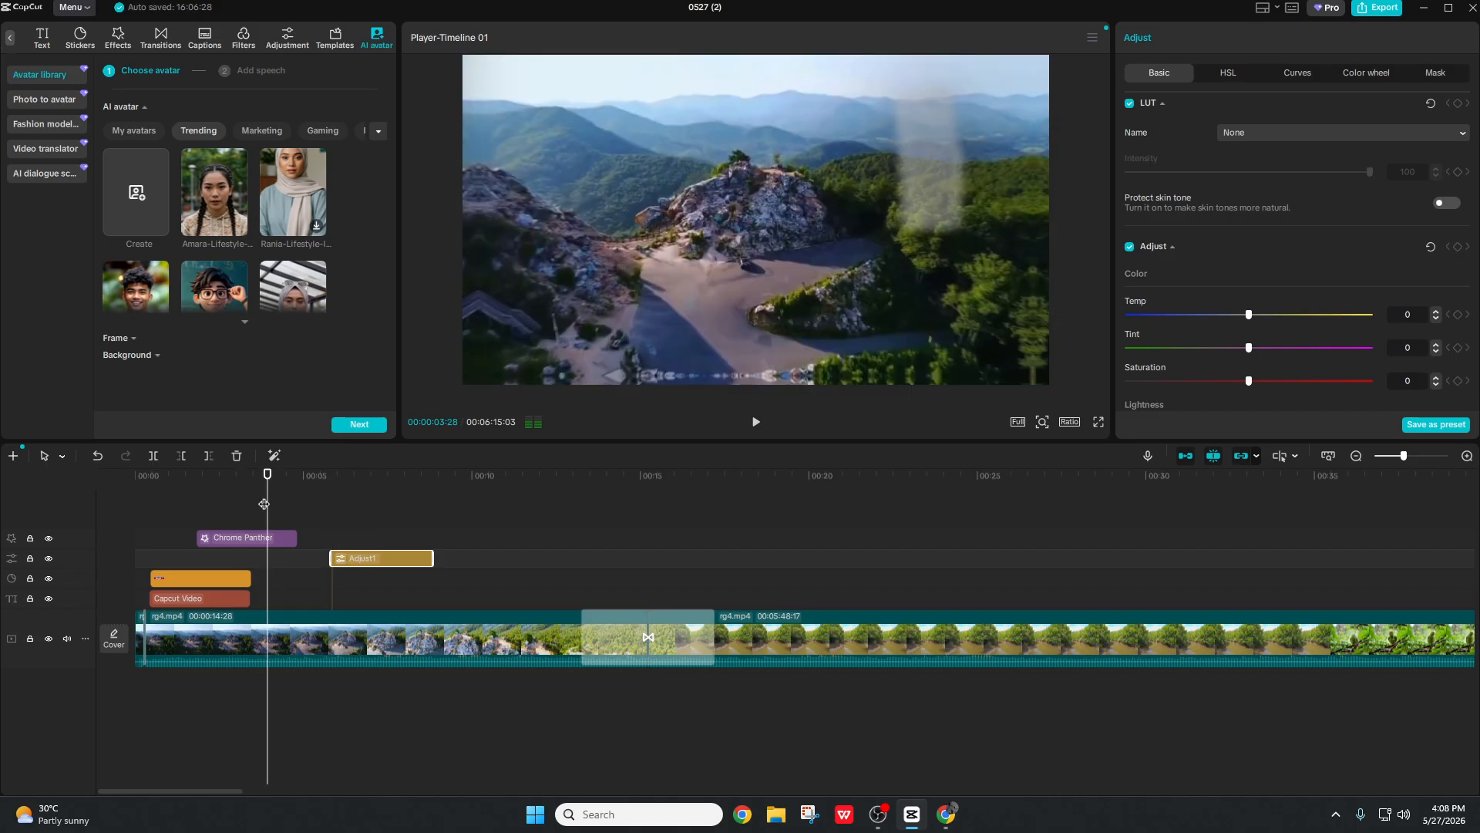
click(233, 493)
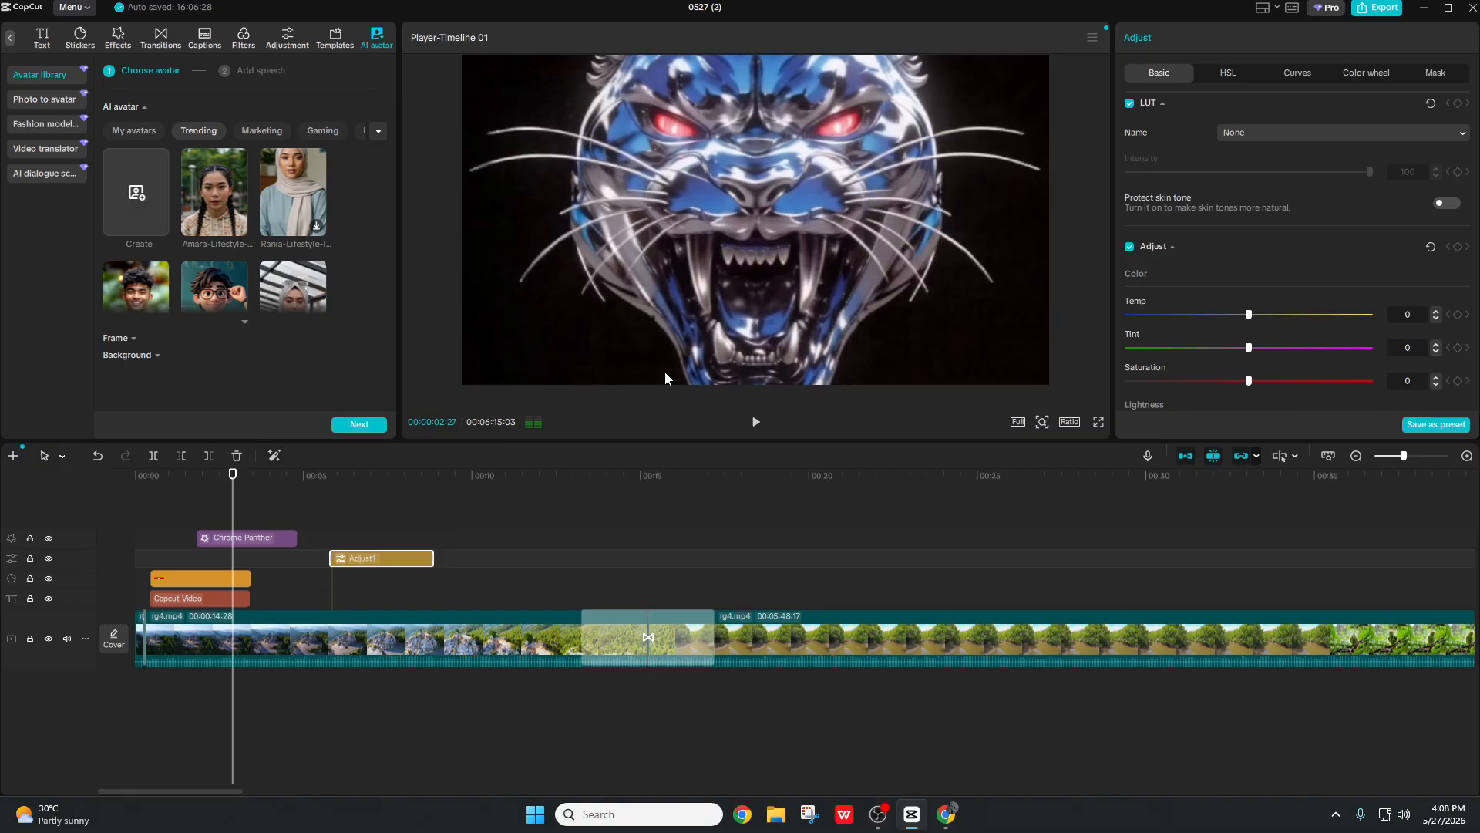
drag(235, 490, 457, 509)
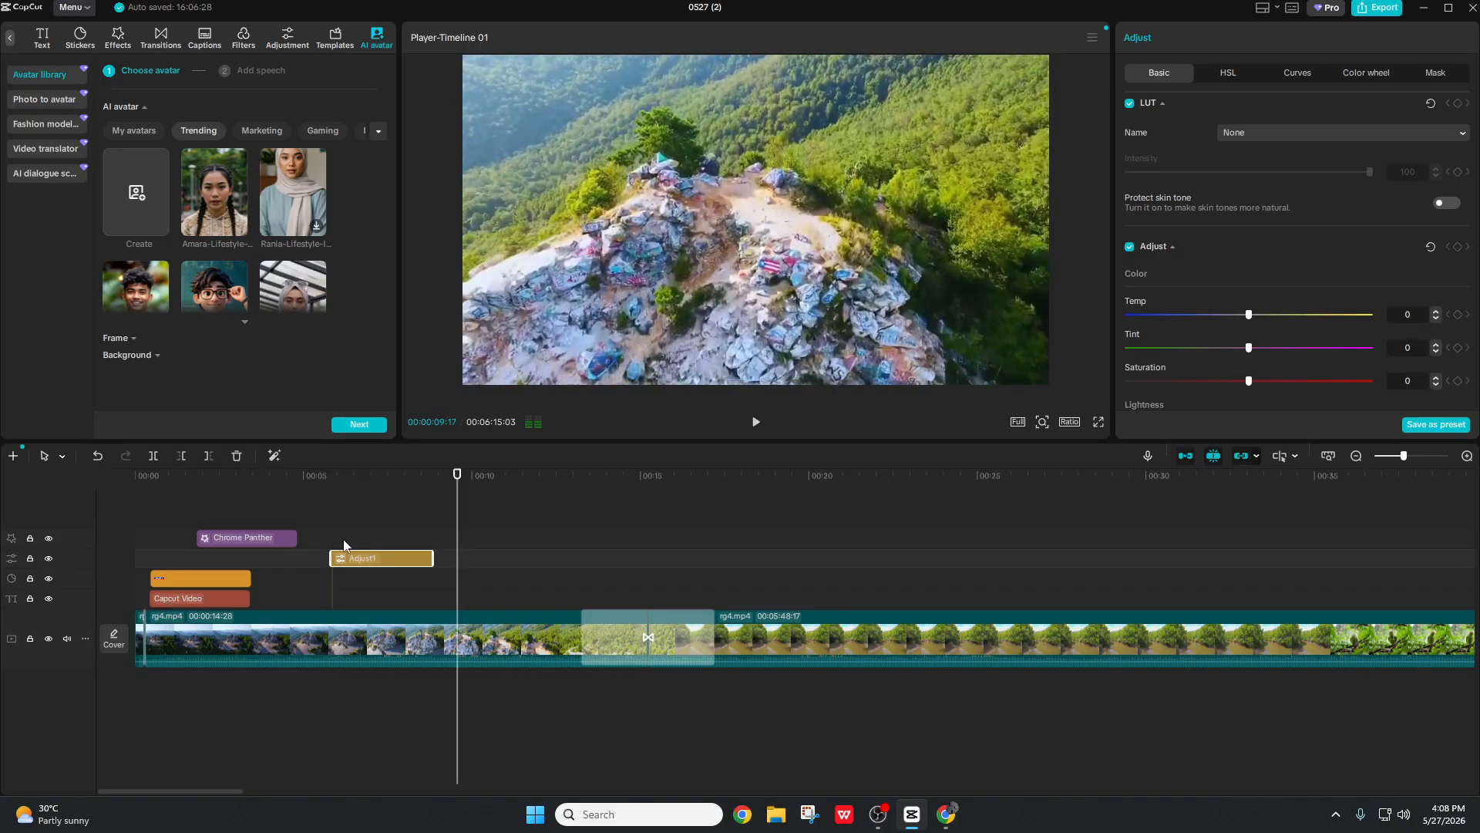
Step: Add a second, empty timeline to the project, look at it, and return to Timeline 01
click(475, 651)
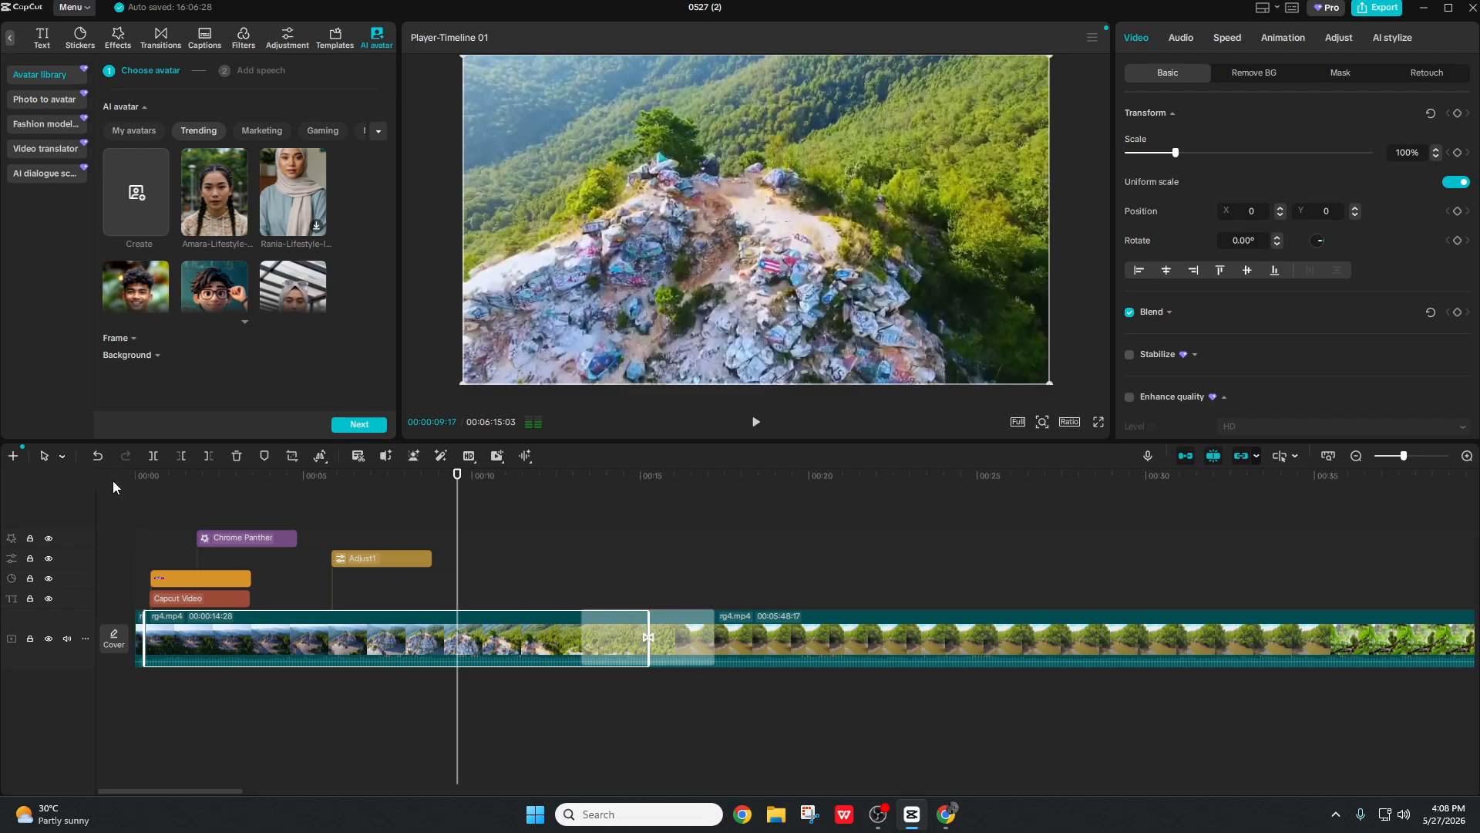
click(14, 456)
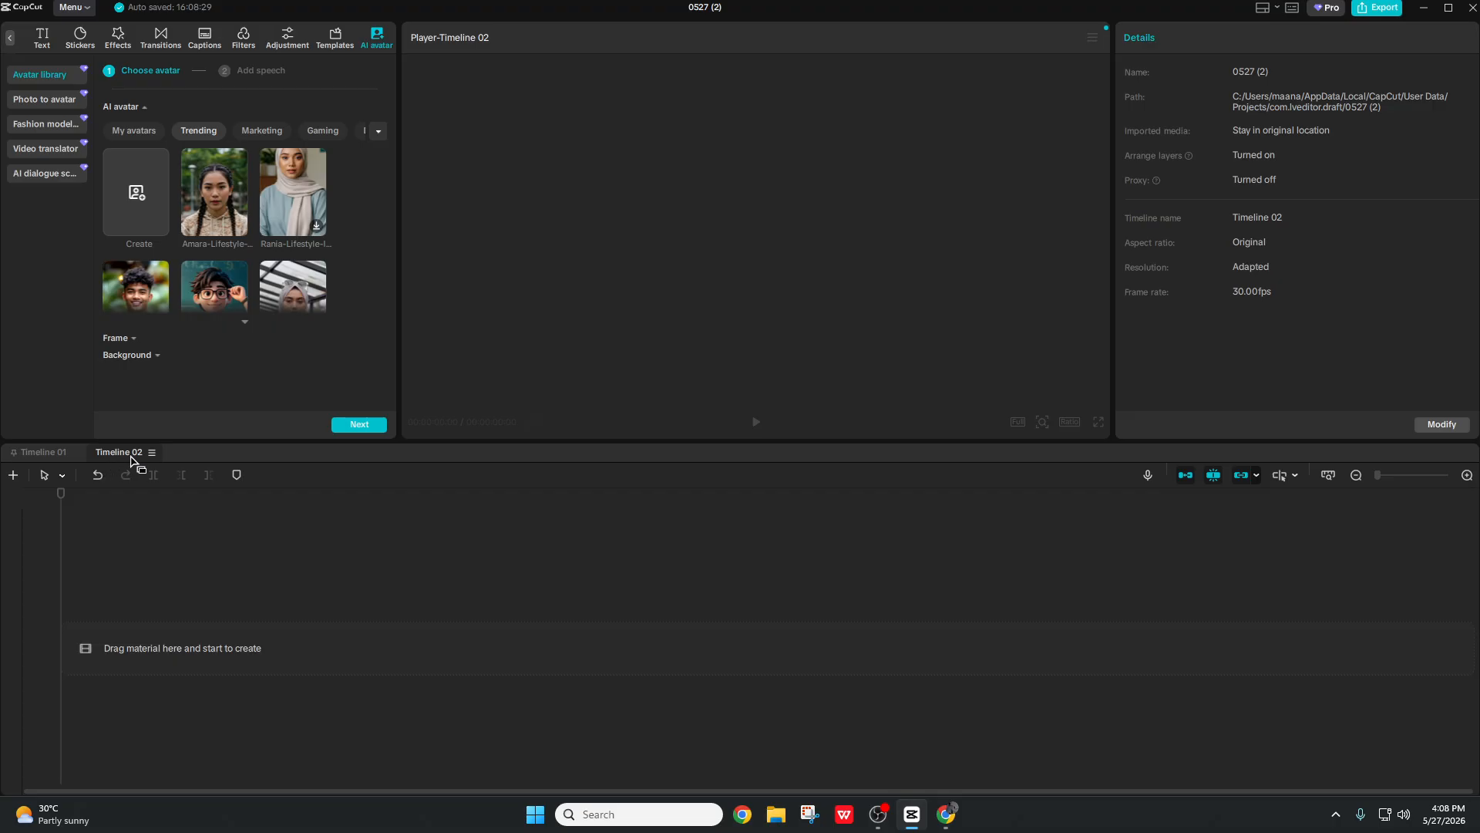
click(38, 457)
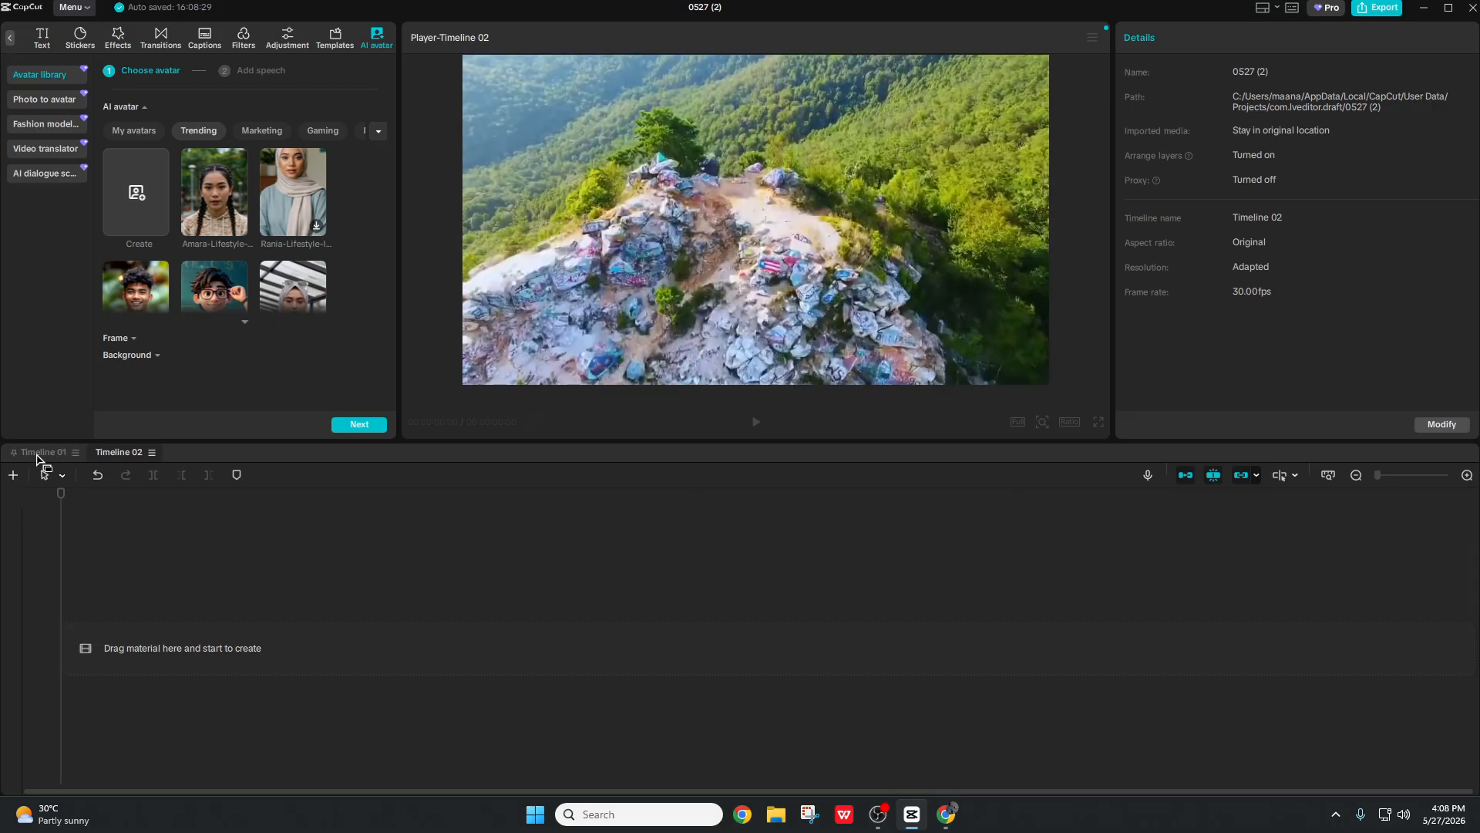
click(122, 454)
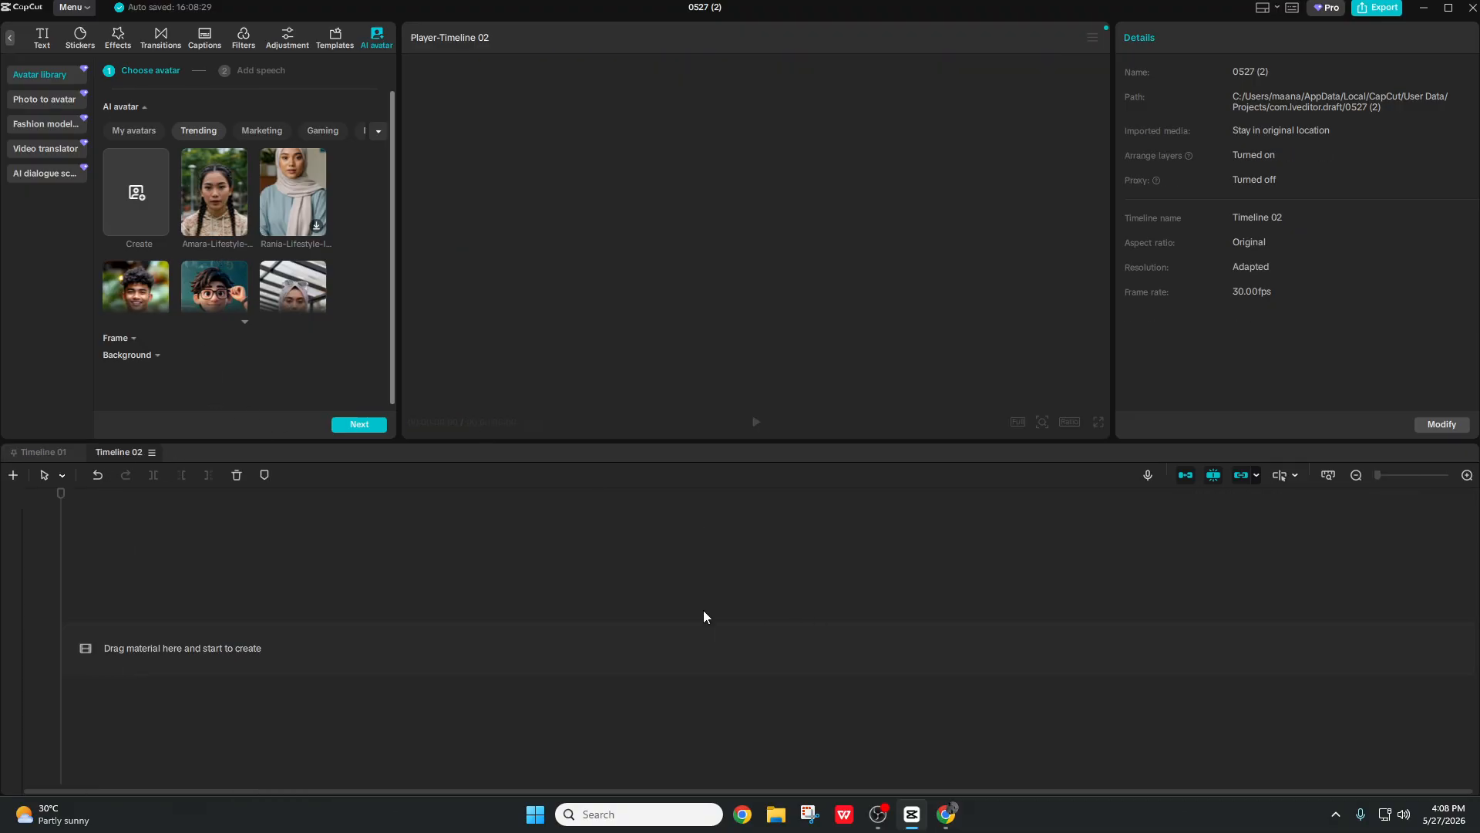
click(48, 457)
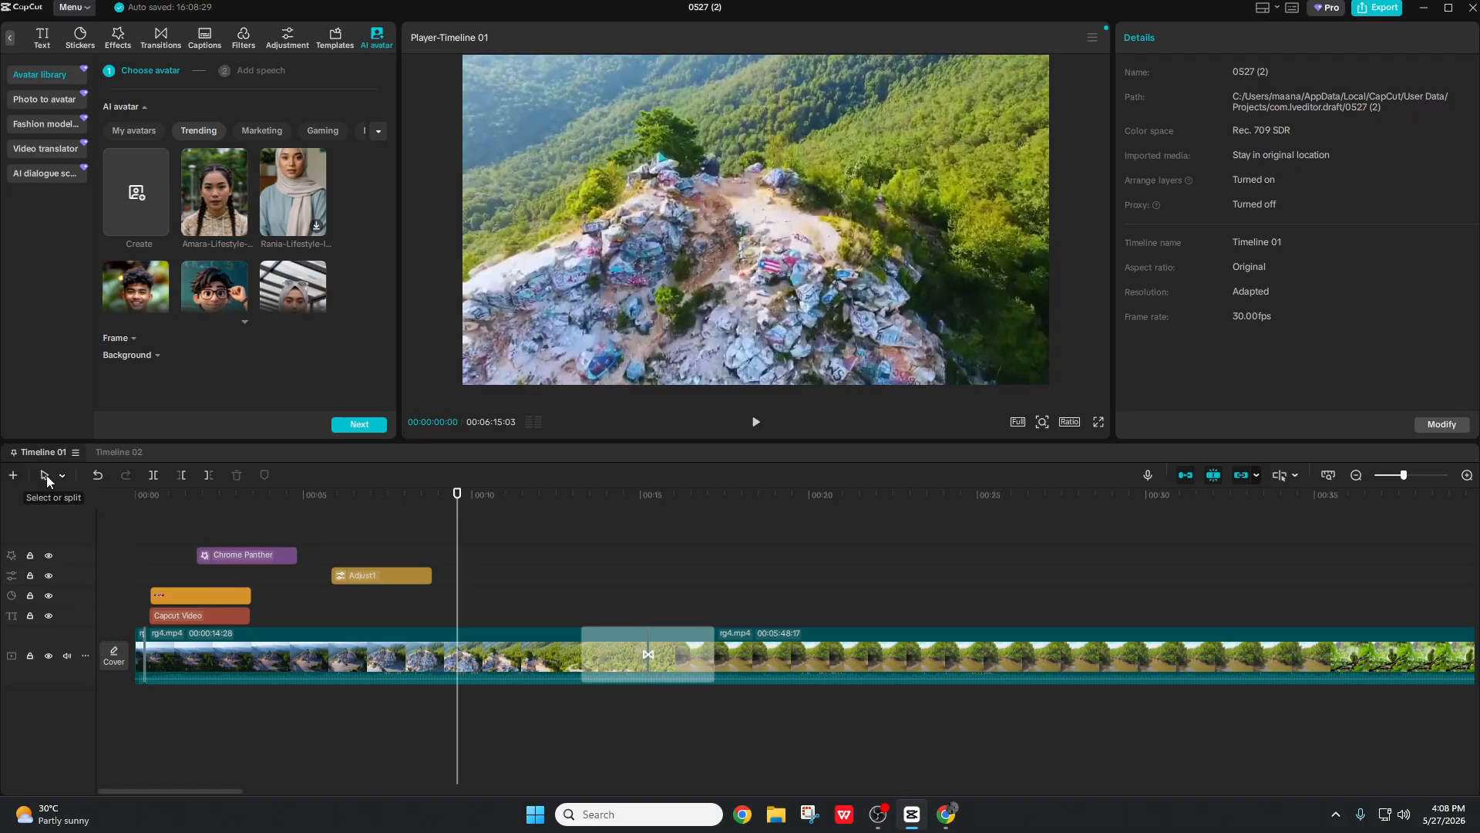
Step: Review the selection modes and split the first long rg4.mp4 clip at 00:00:10:07
click(46, 478)
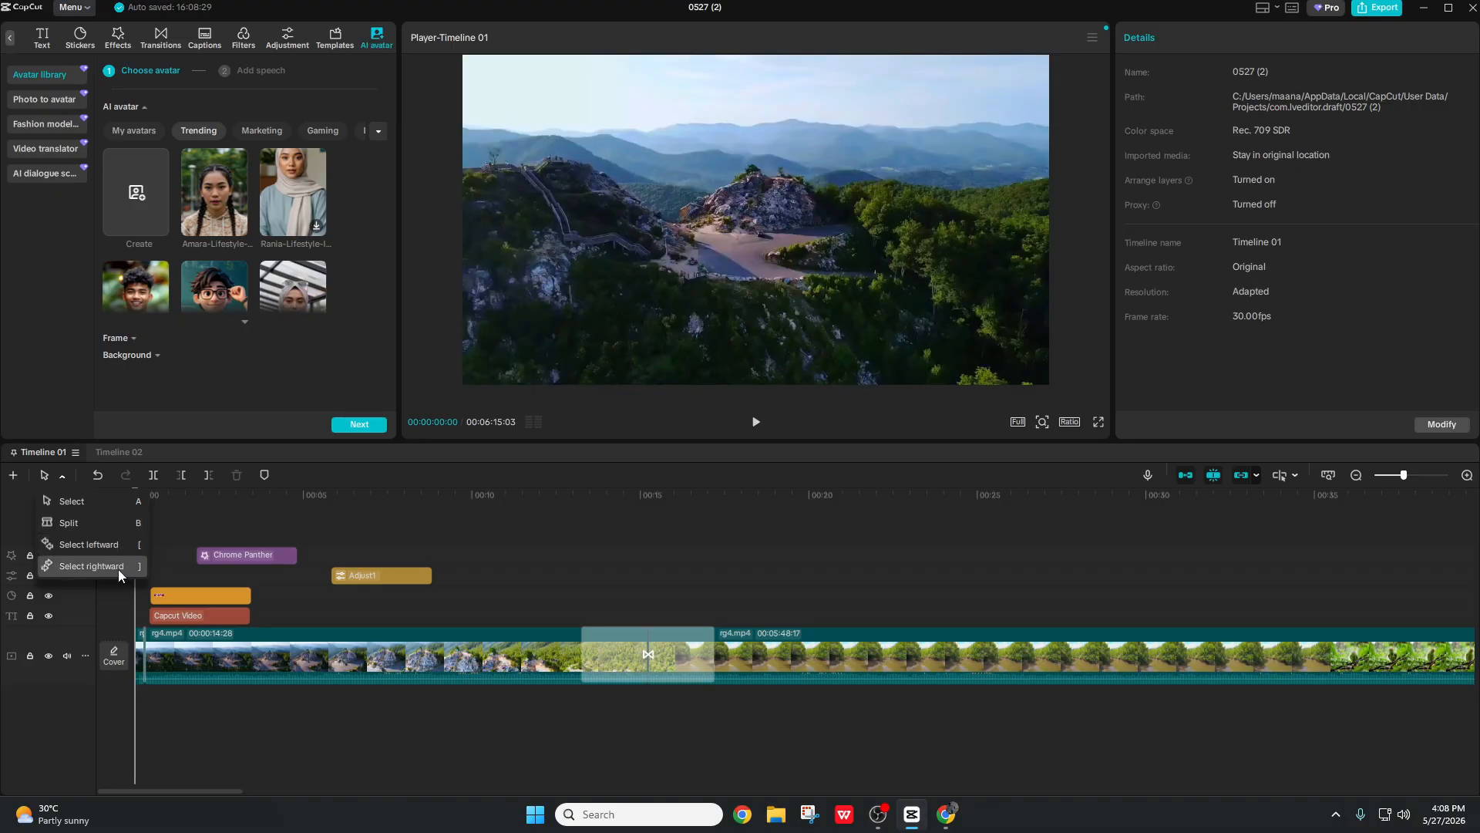
click(61, 475)
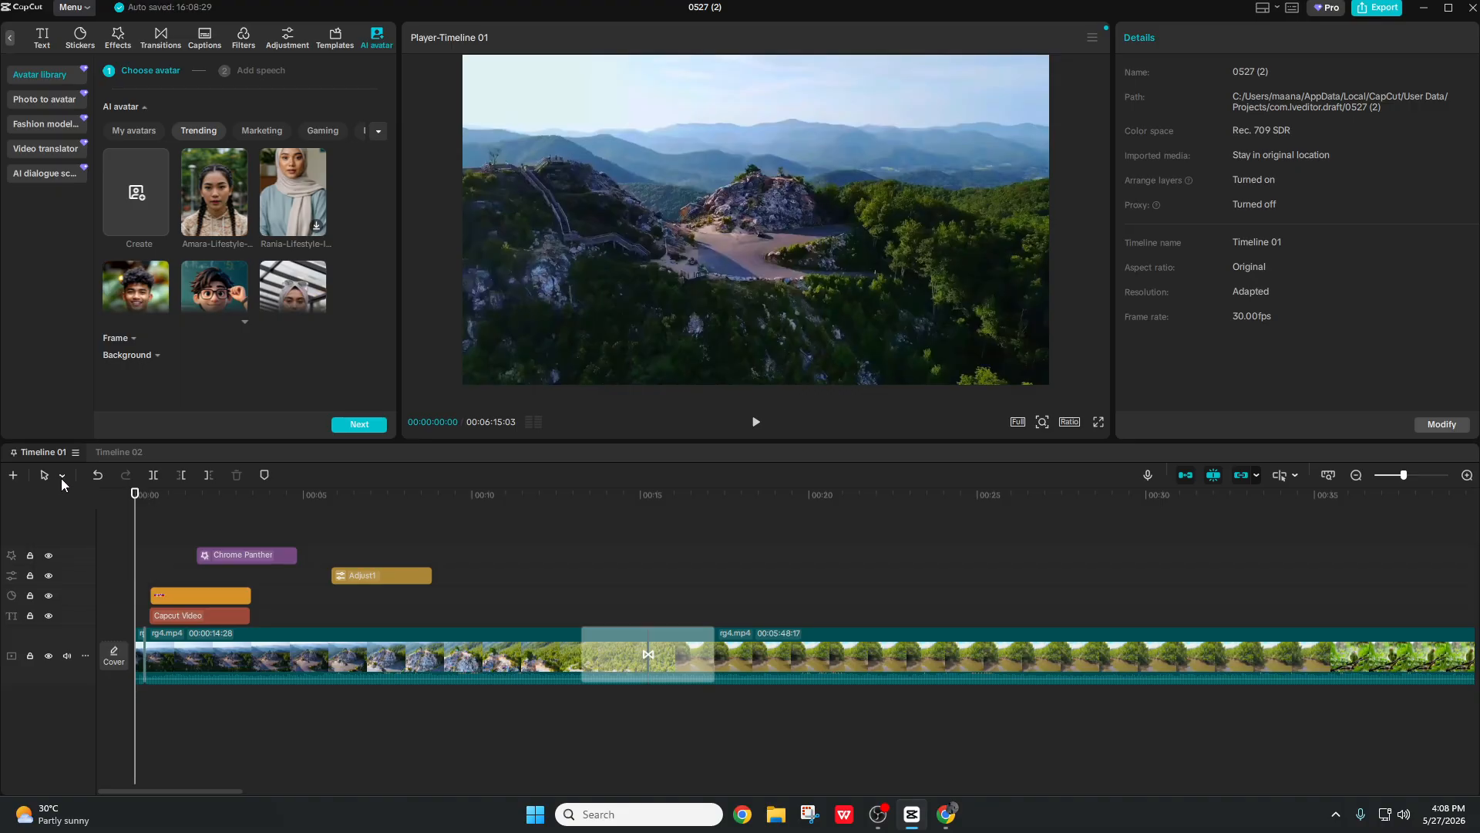
click(345, 640)
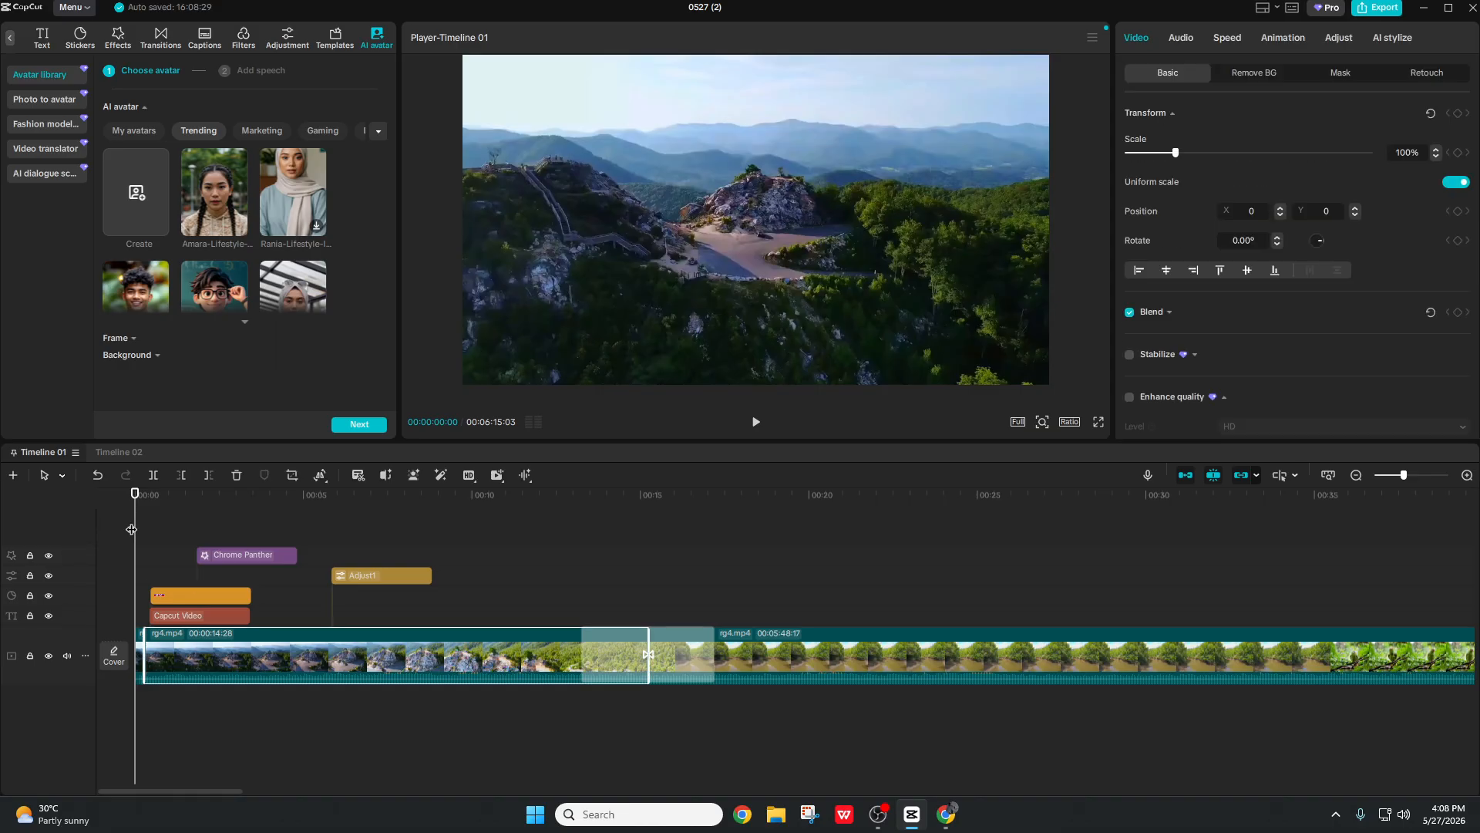
drag(131, 529, 306, 539)
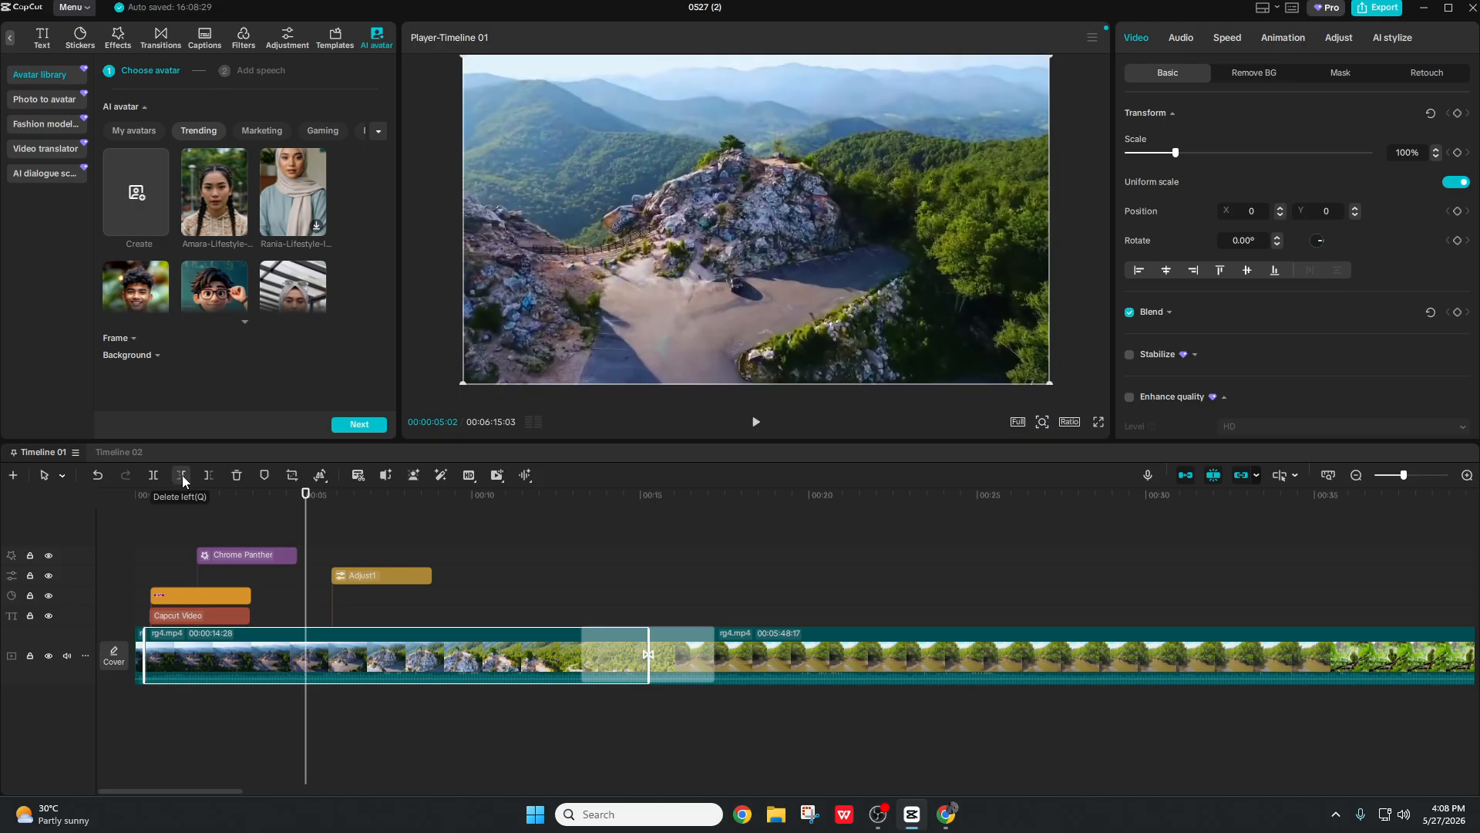
drag(307, 564, 480, 563)
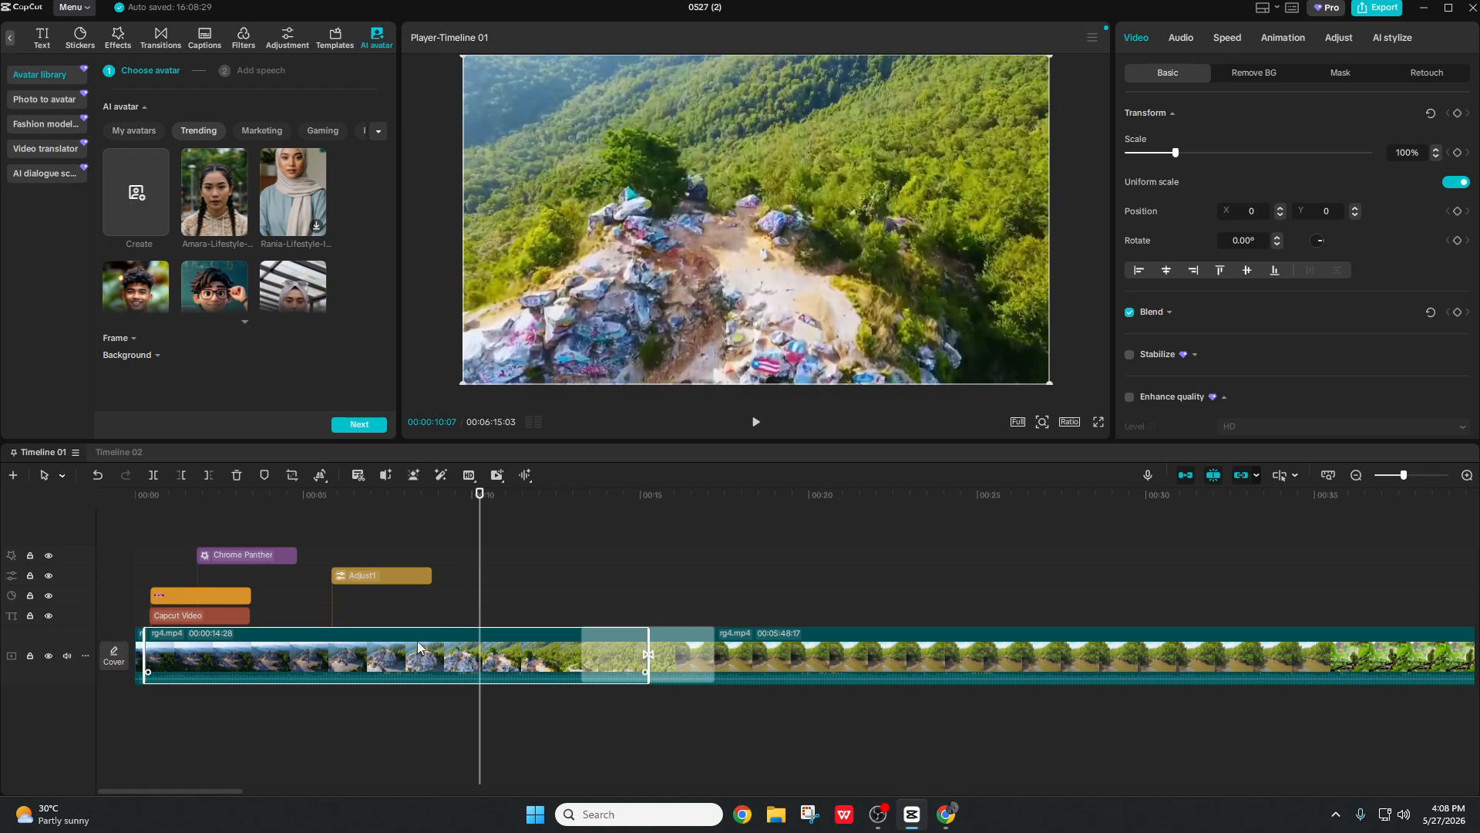
click(154, 482)
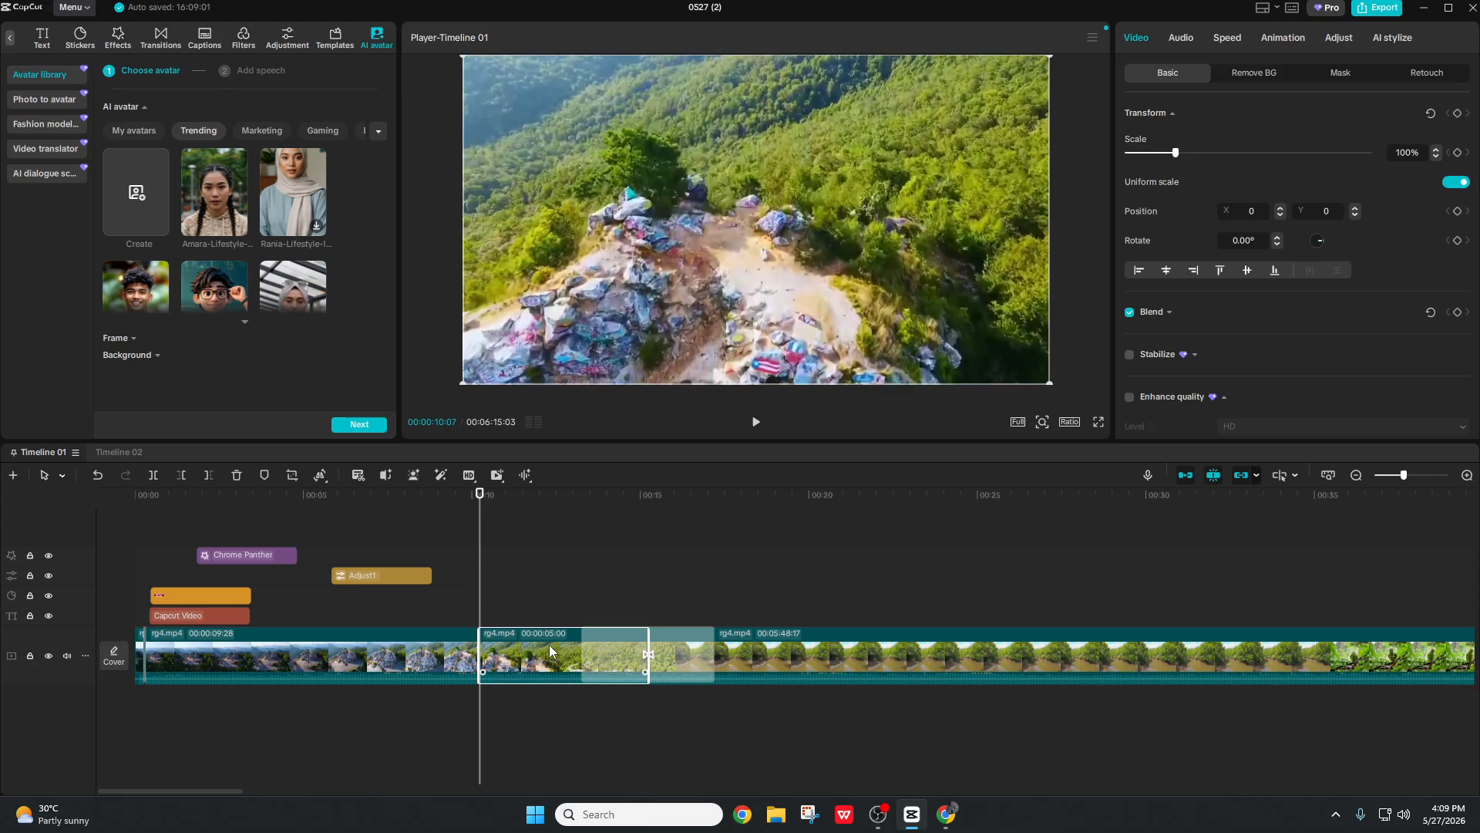
Step: Trim the end of the clip before the split back to 00:00:09:07 by deleting everything after that point
click(178, 478)
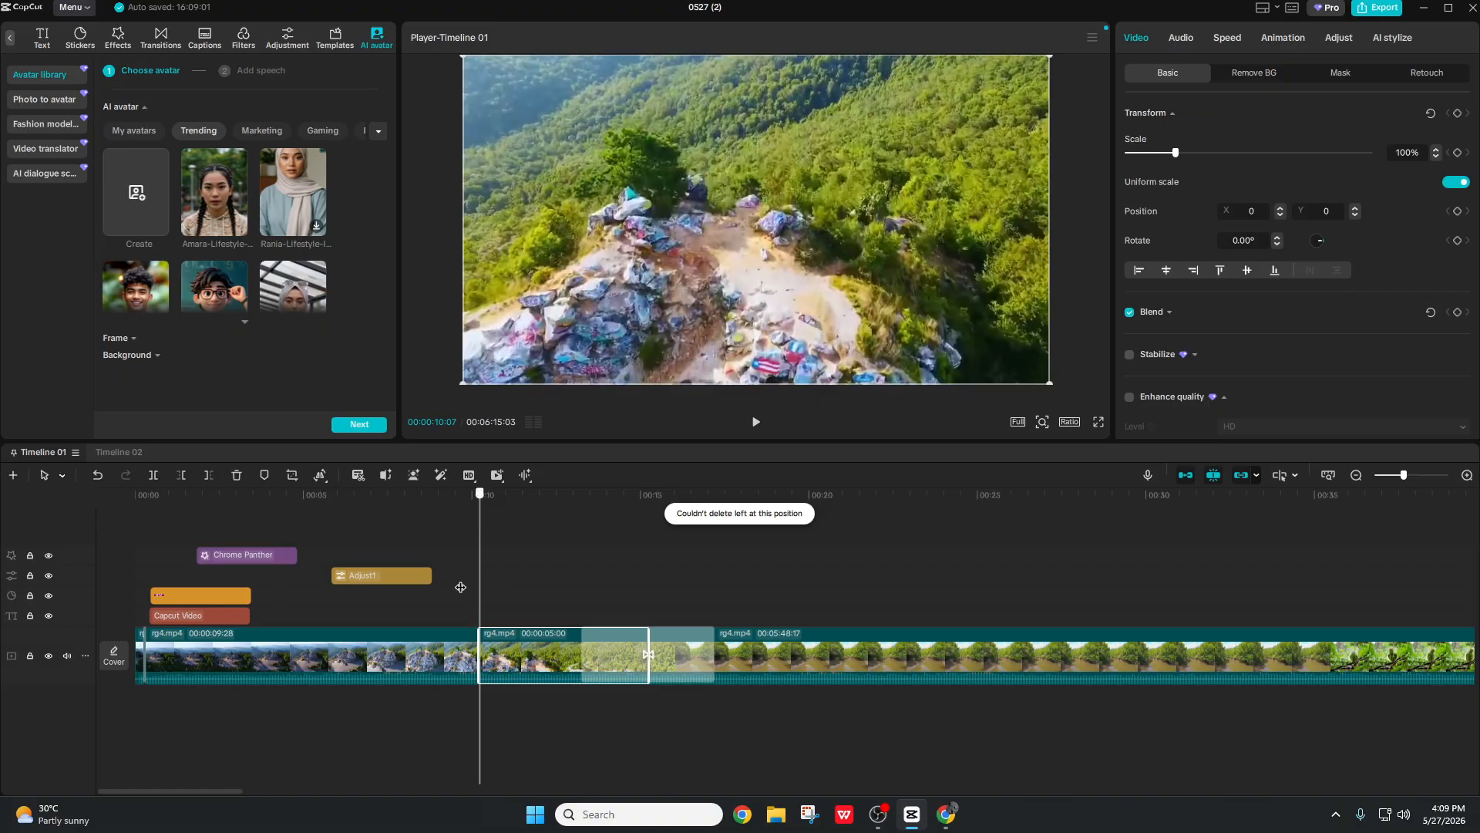
click(444, 651)
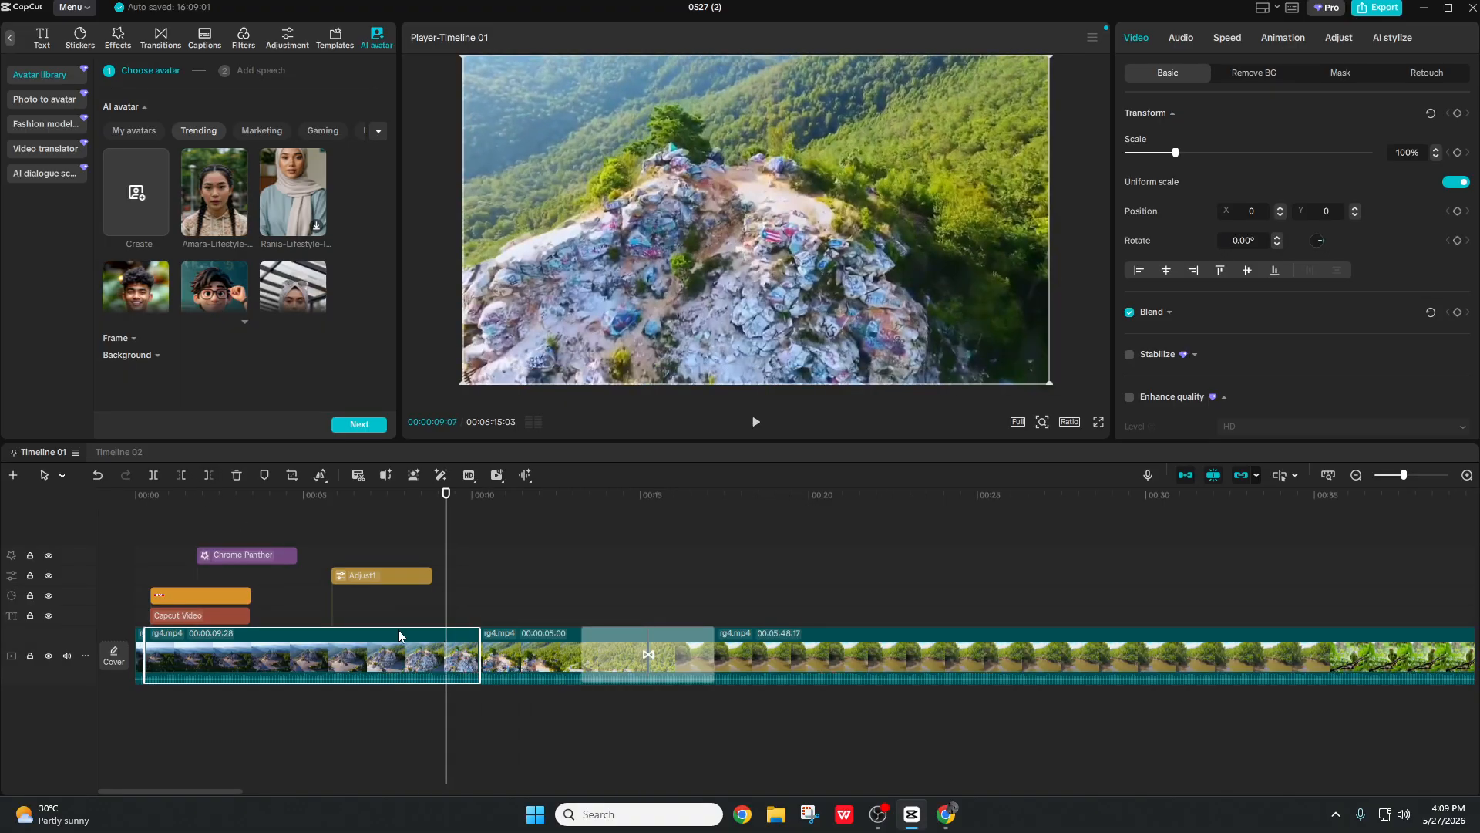
ctrl+scroll(454, 657, up, 3)
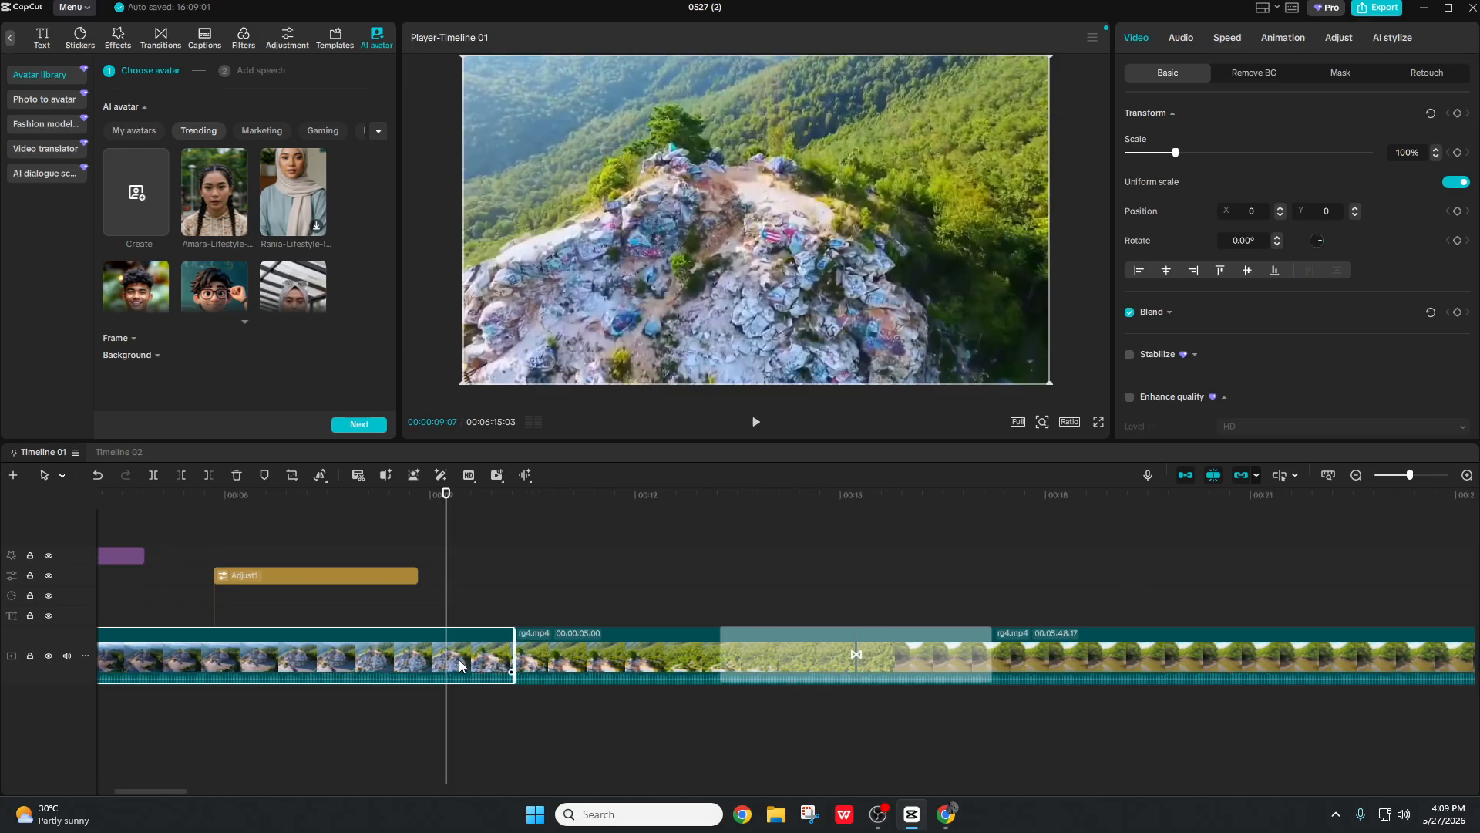
click(205, 479)
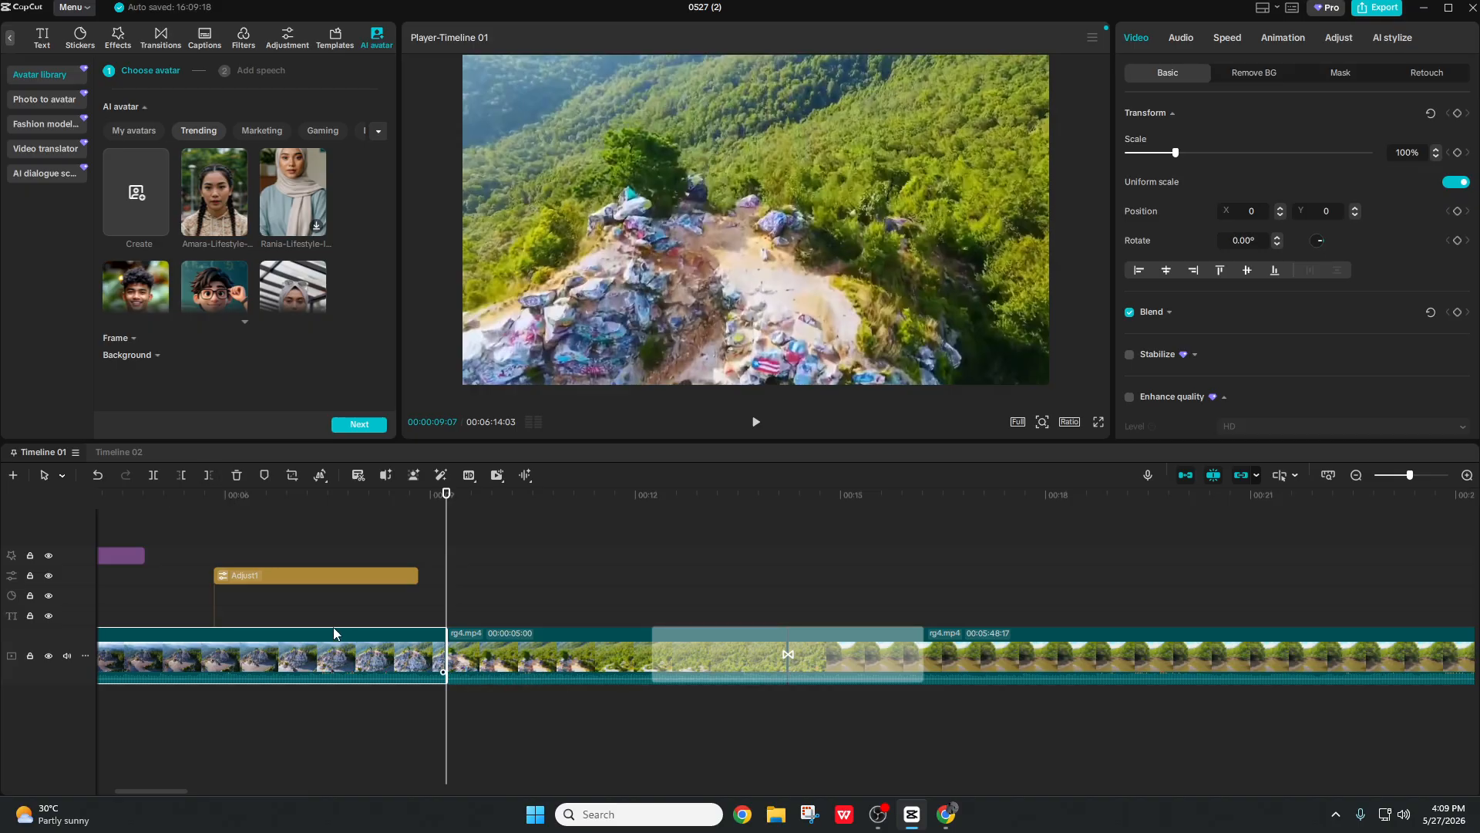
Step: Delete the part of the trimmed clip that lies before 00:00:08:02
drag(393, 519, 367, 536)
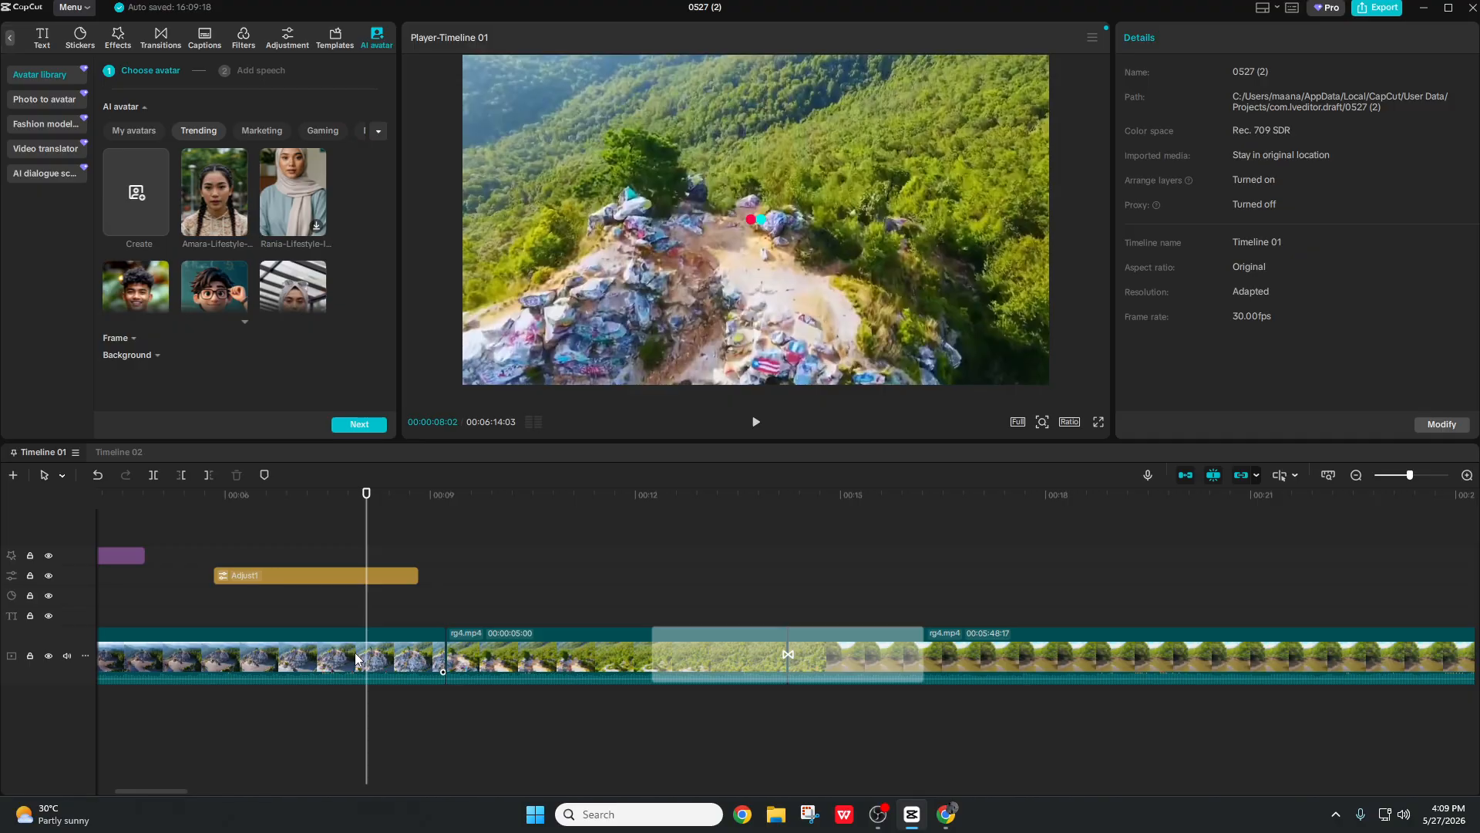
click(312, 640)
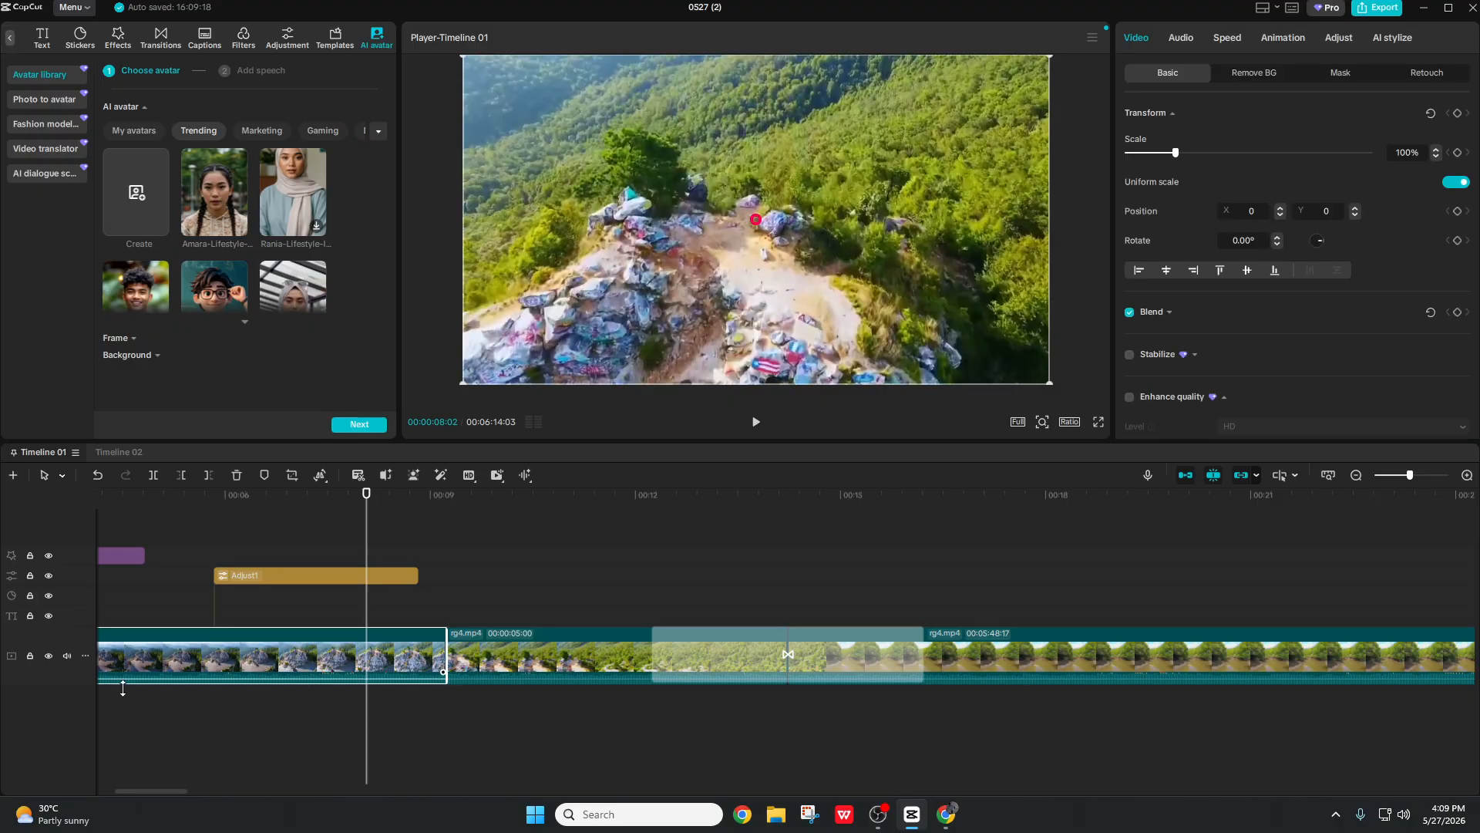
drag(160, 788, 122, 786)
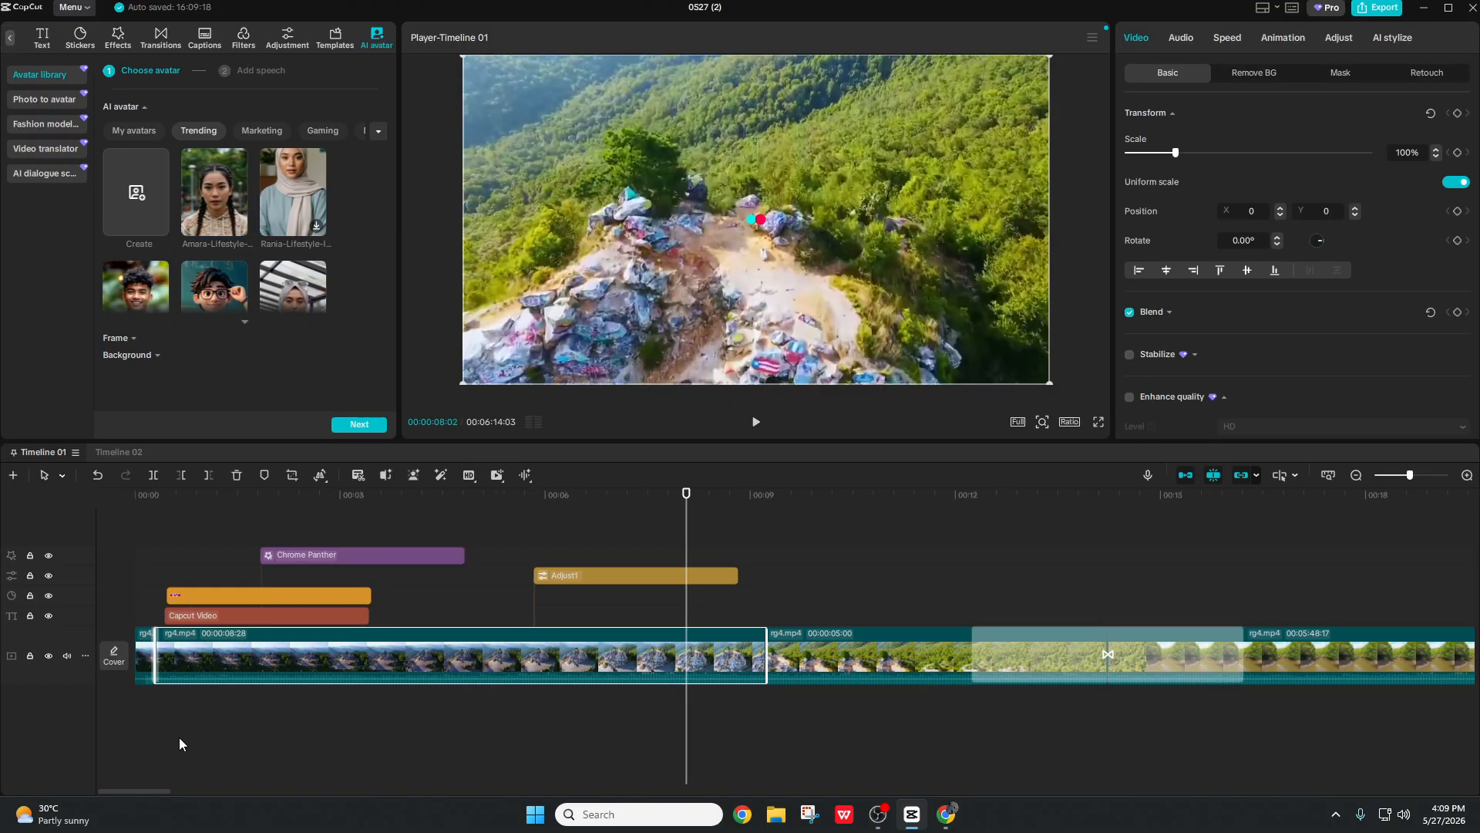
click(182, 476)
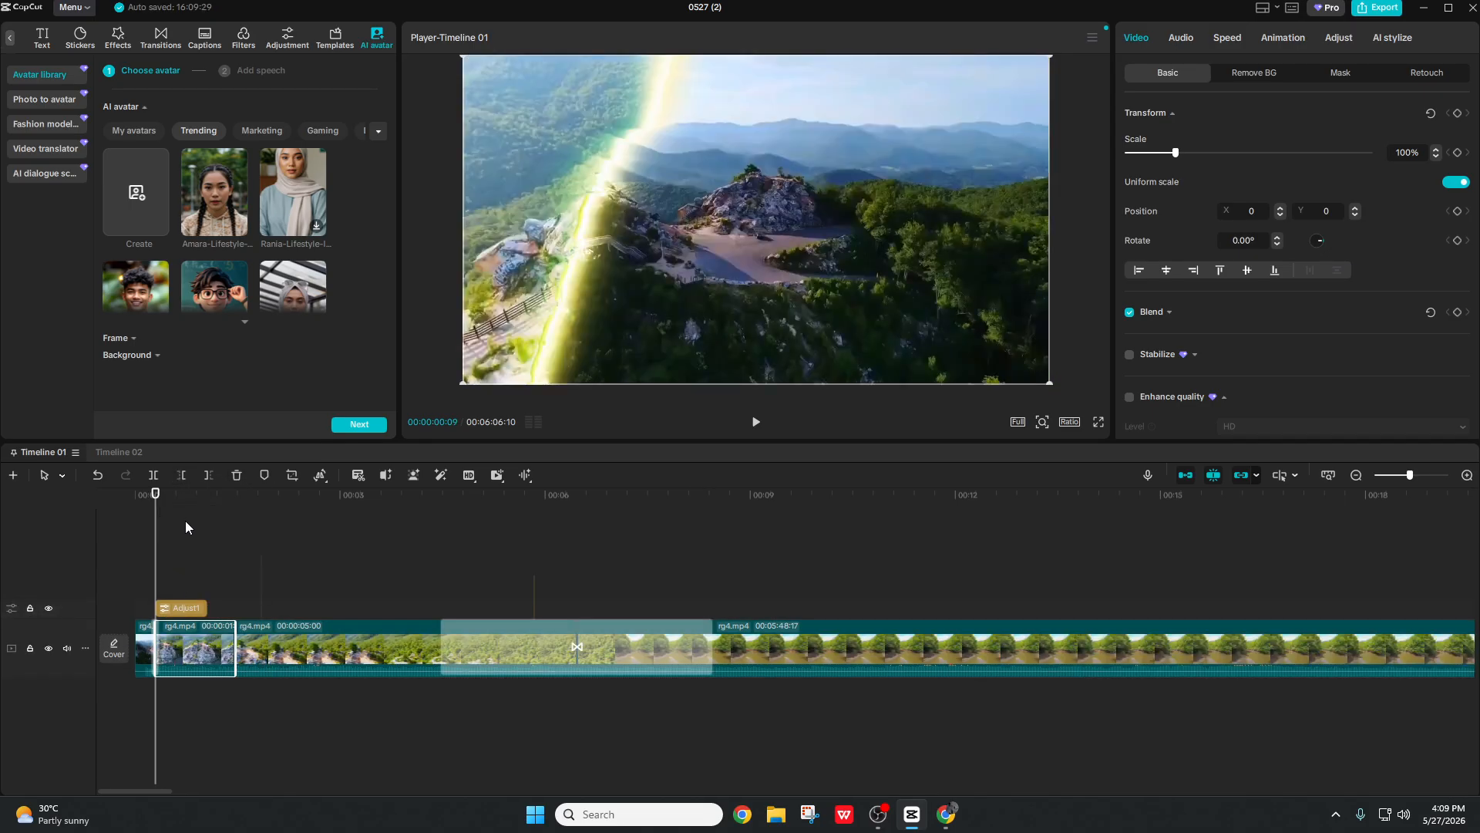
Step: Delete the remaining short clip with its adjustment, and undo both this deletion and the preceding trim
drag(154, 513, 219, 516)
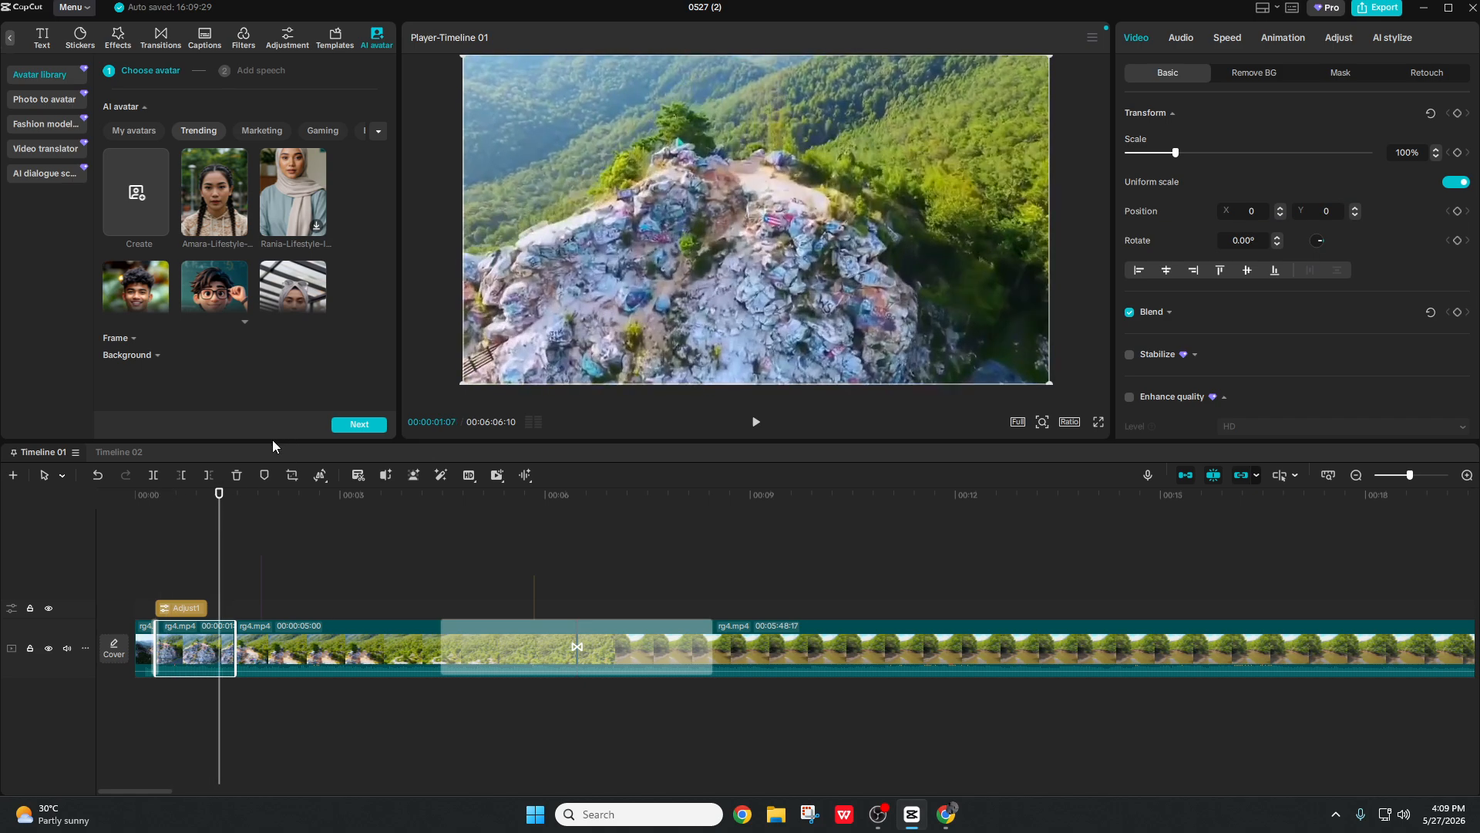
click(238, 475)
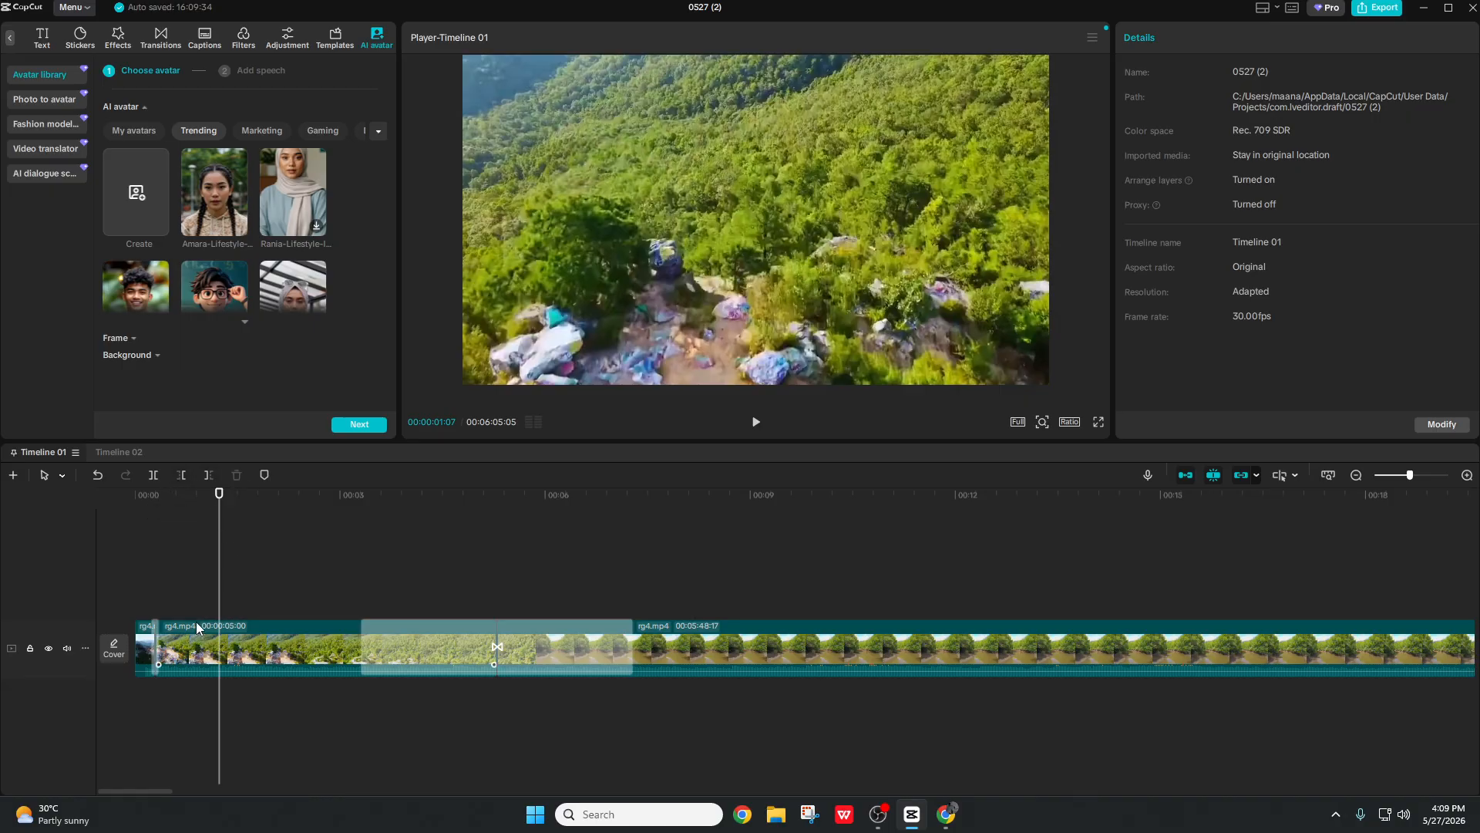
key(ctrl+z)
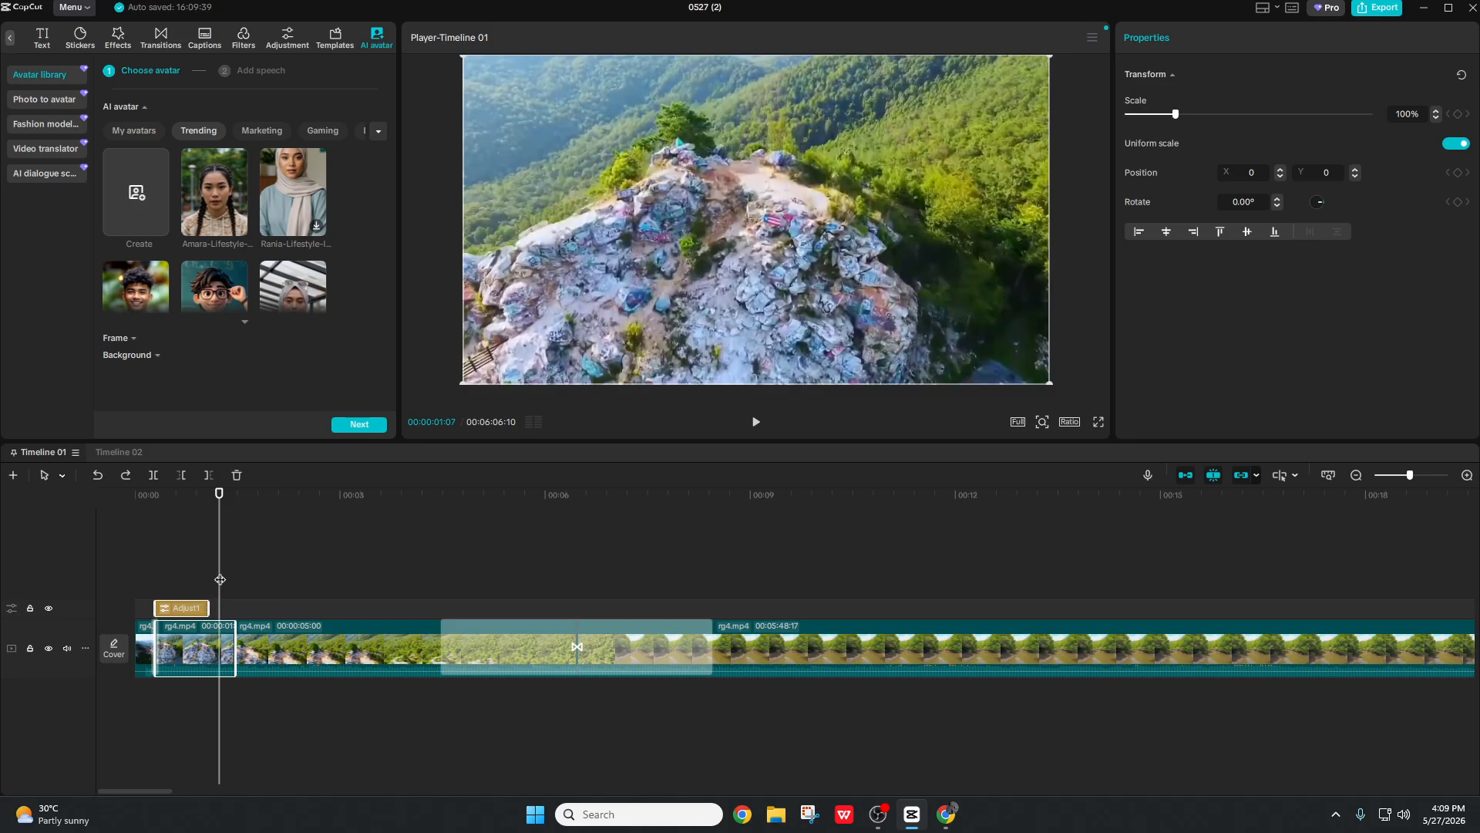
drag(220, 579, 185, 609)
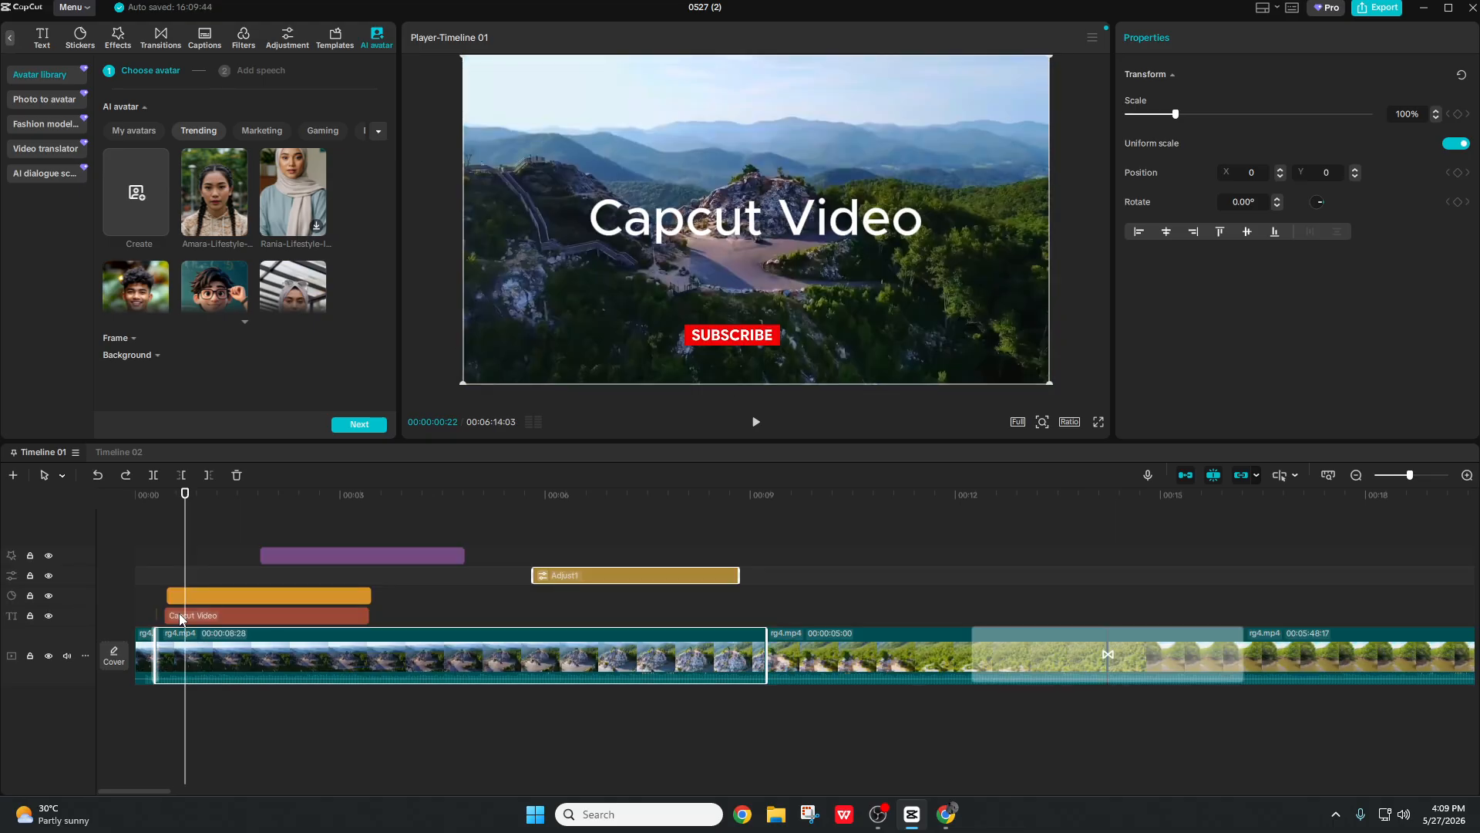
Step: Add a marker to the first long clip at its end, 00:00:09:07
drag(186, 566, 495, 578)
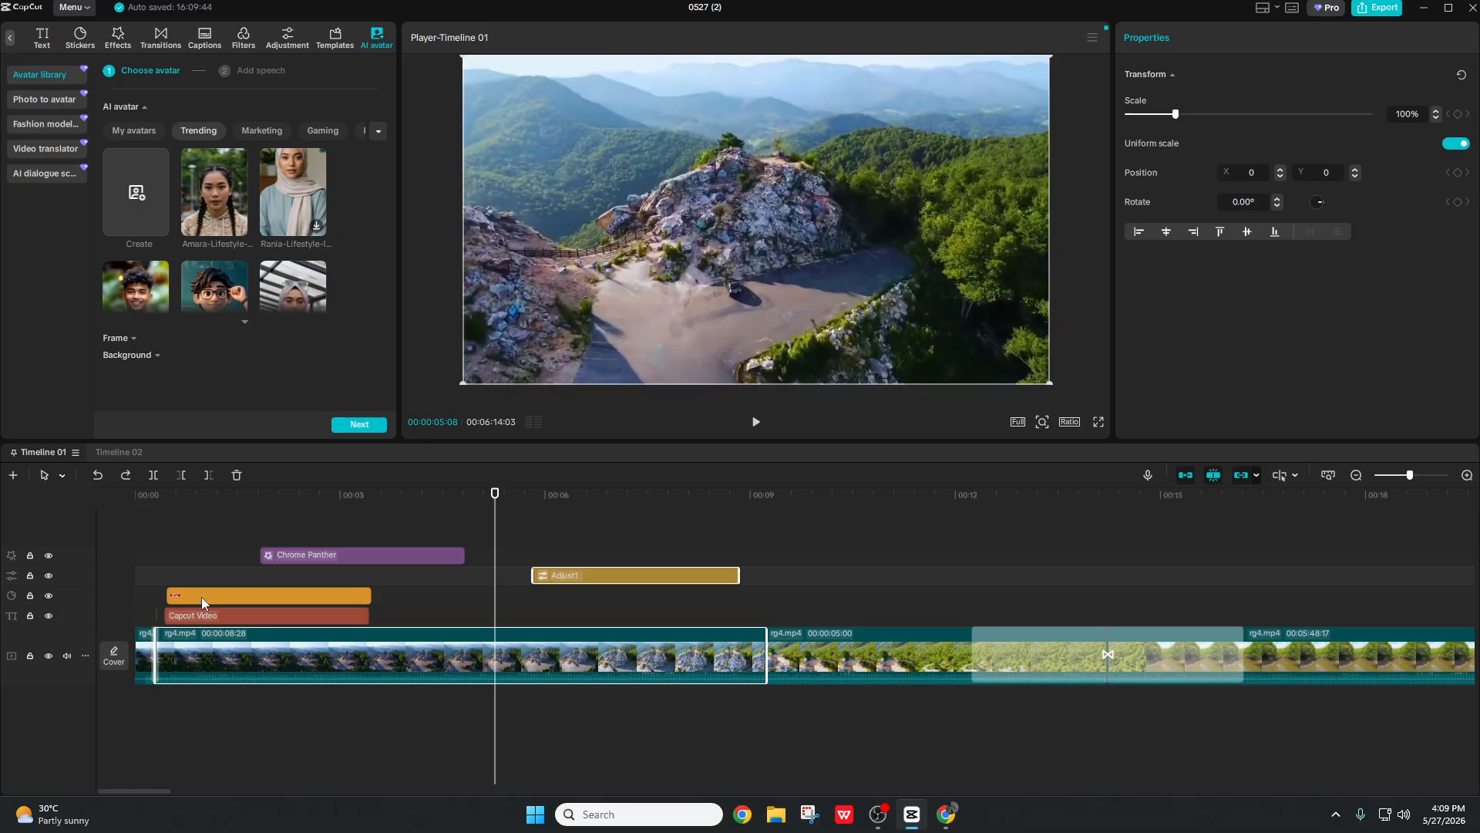
click(569, 640)
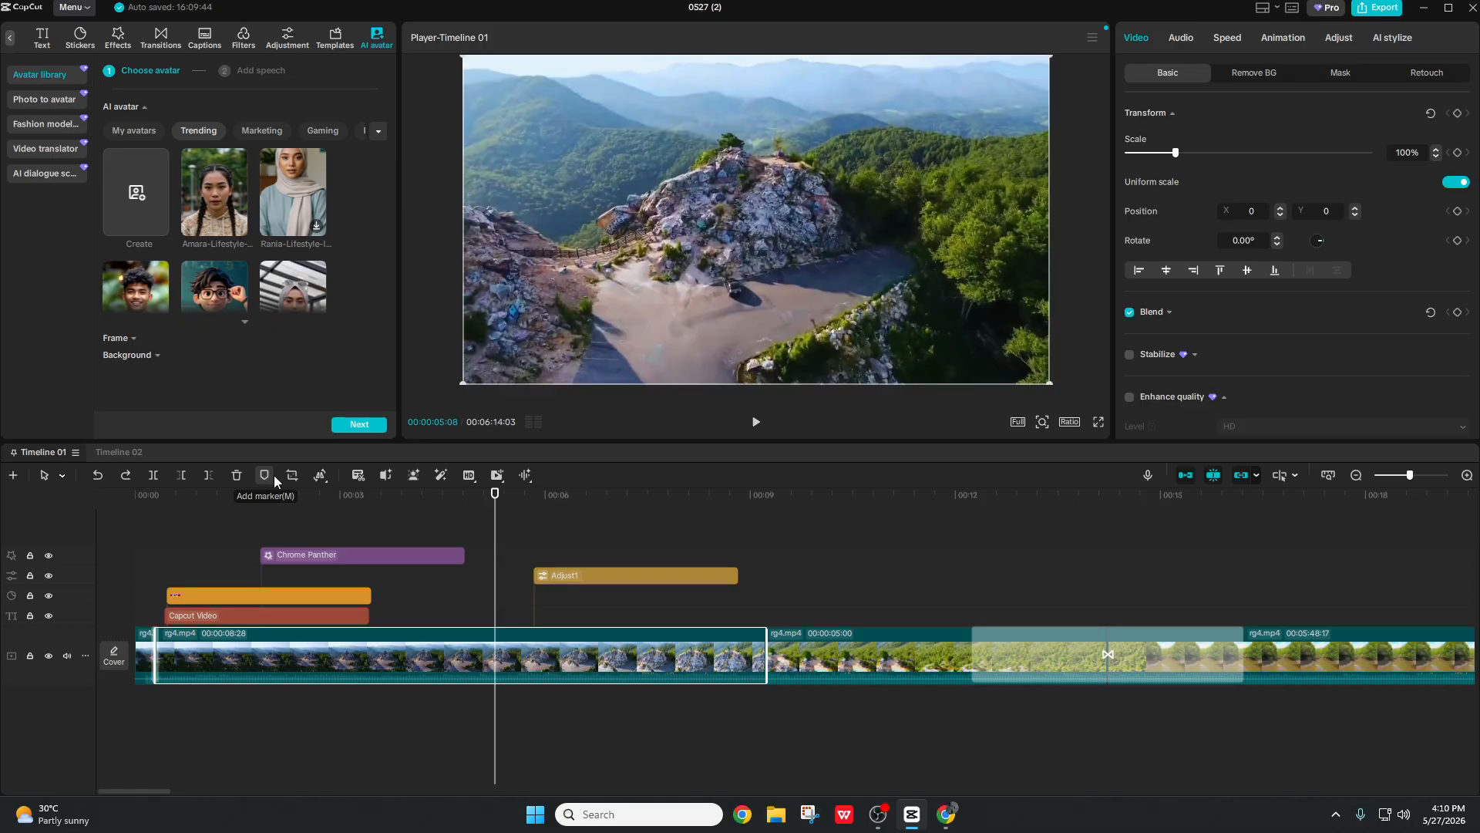
click(806, 539)
drag(805, 539, 767, 563)
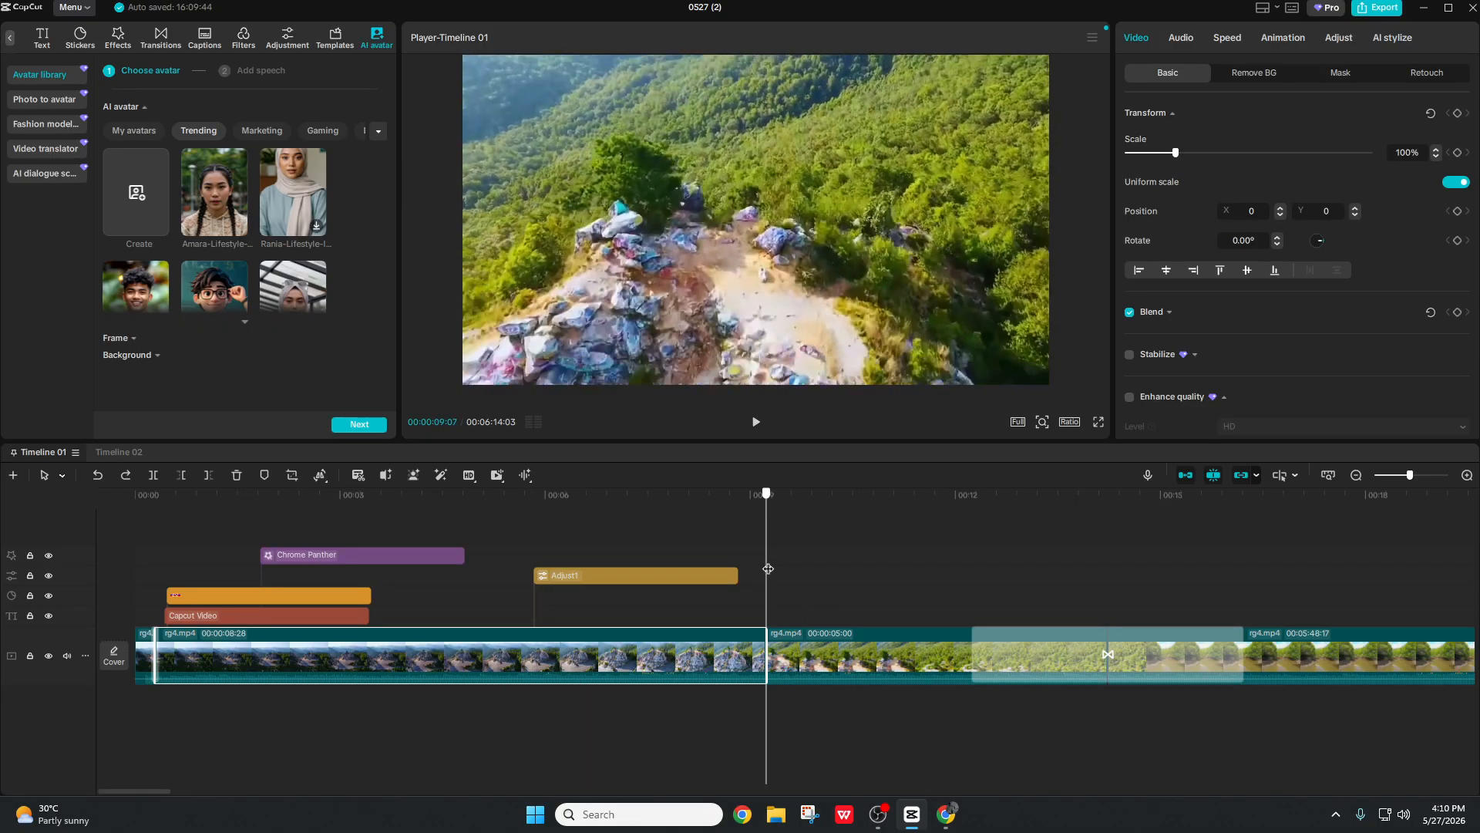
click(266, 475)
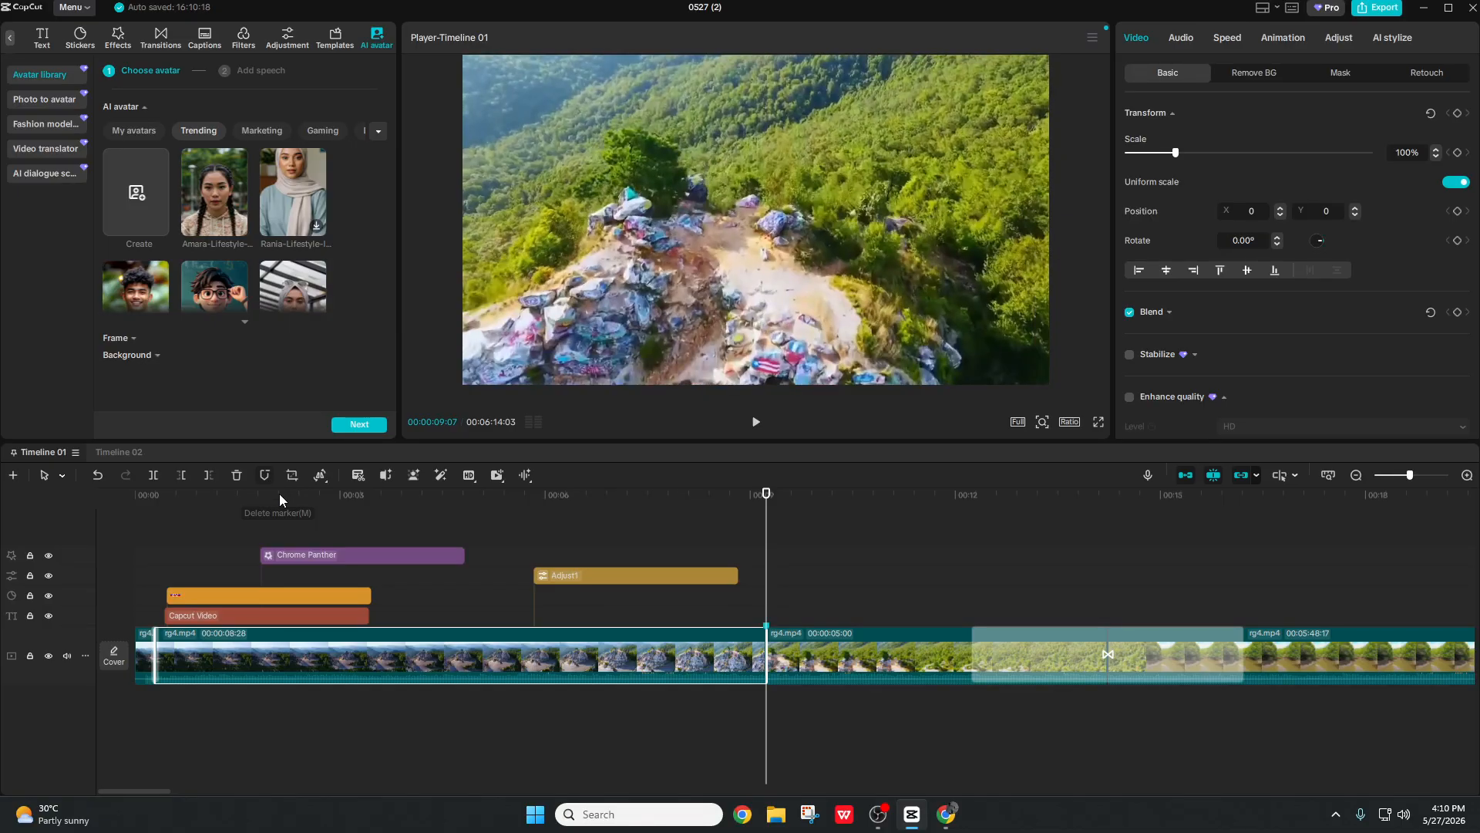
Step: Edit the new marker to be red with the note "give cinematic effect"
right_click(769, 624)
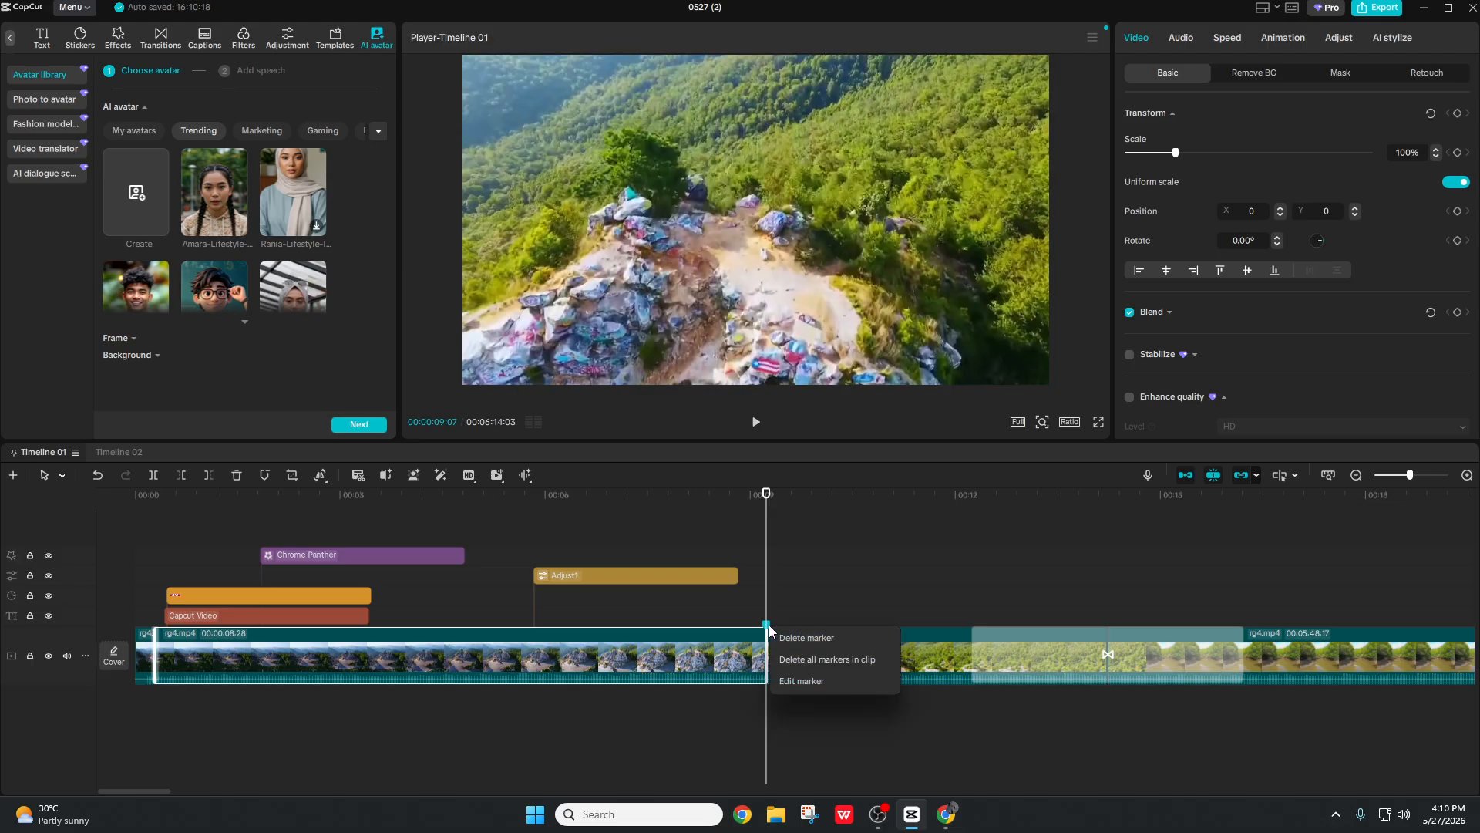
click(806, 680)
click(757, 570)
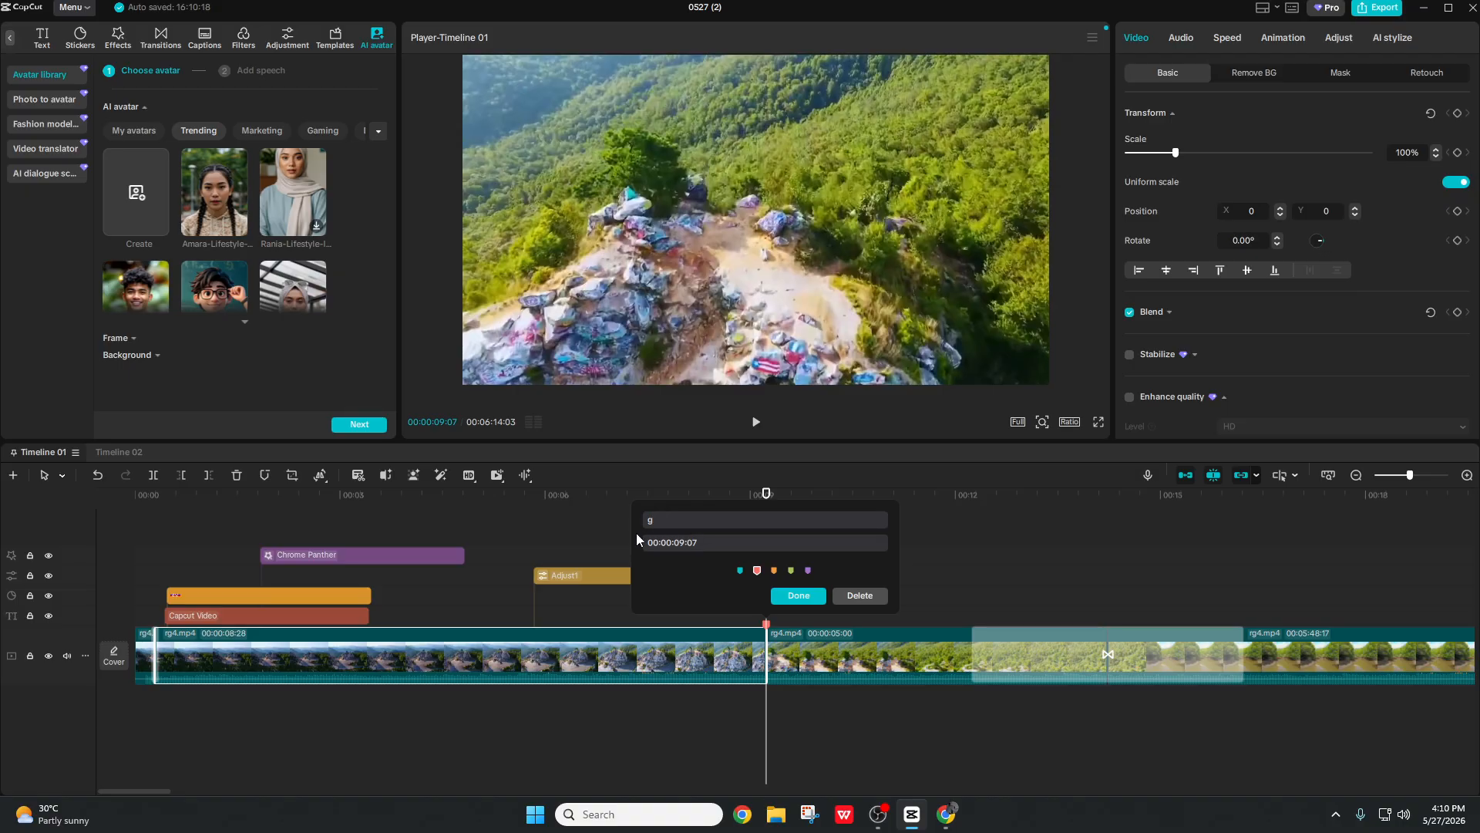
text(give cinematic effect)
click(786, 595)
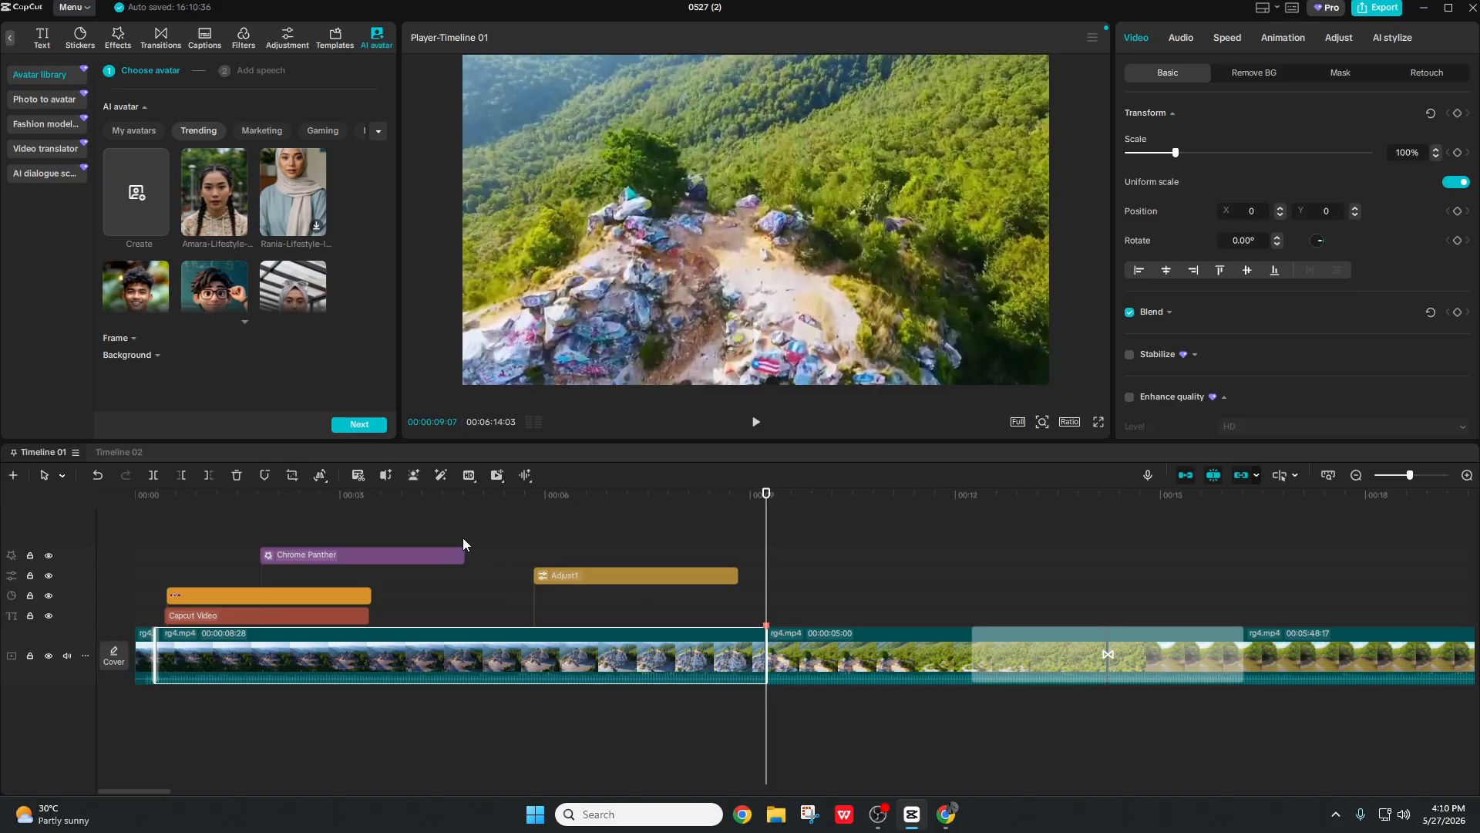
Step: Crop the selected clip with the Free ratio by adjusting the frame's lower-right corner, and confirm
click(289, 475)
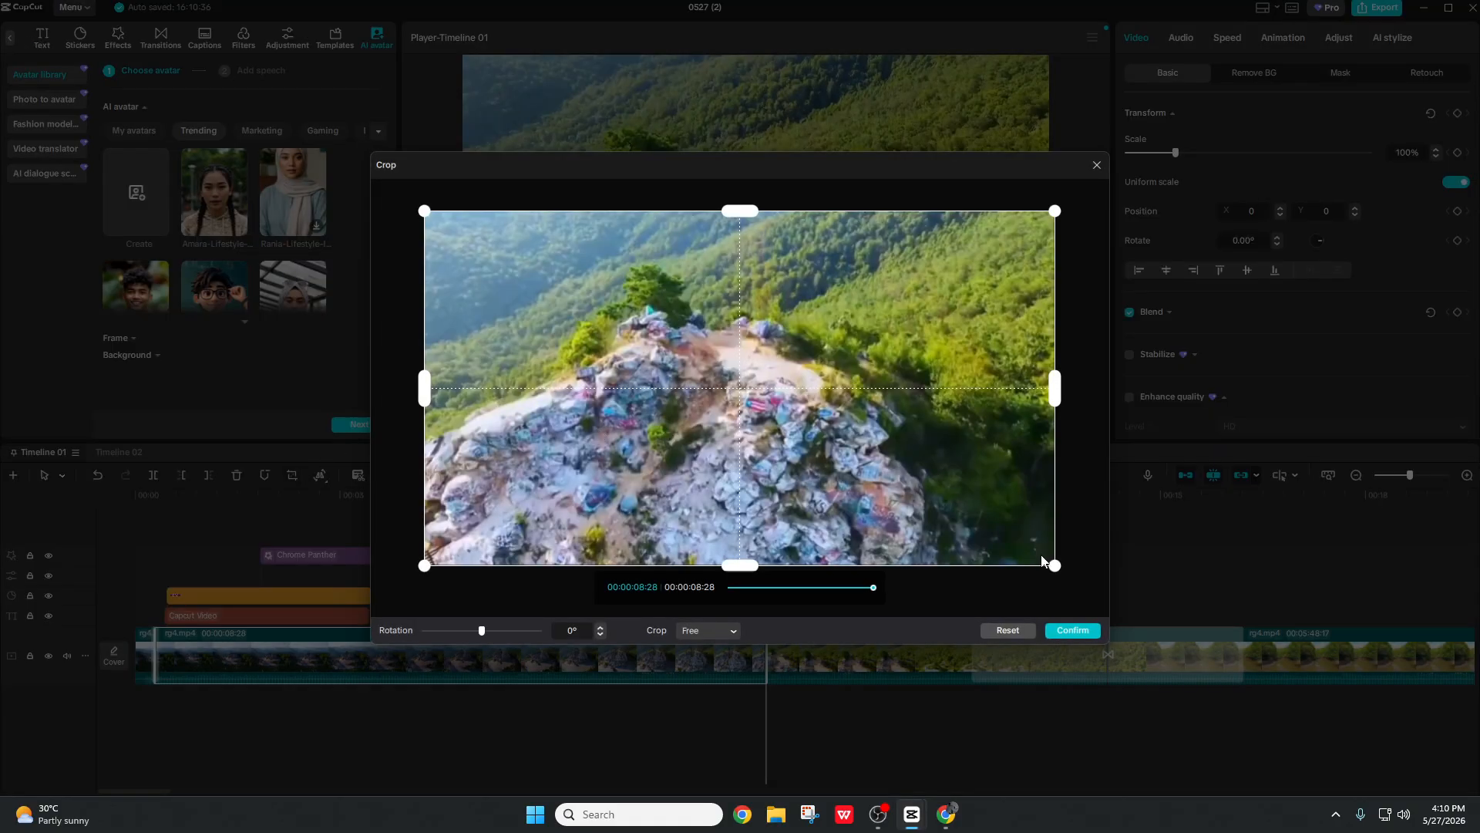
drag(1058, 568, 1181, 656)
drag(1058, 572, 1055, 539)
click(1073, 630)
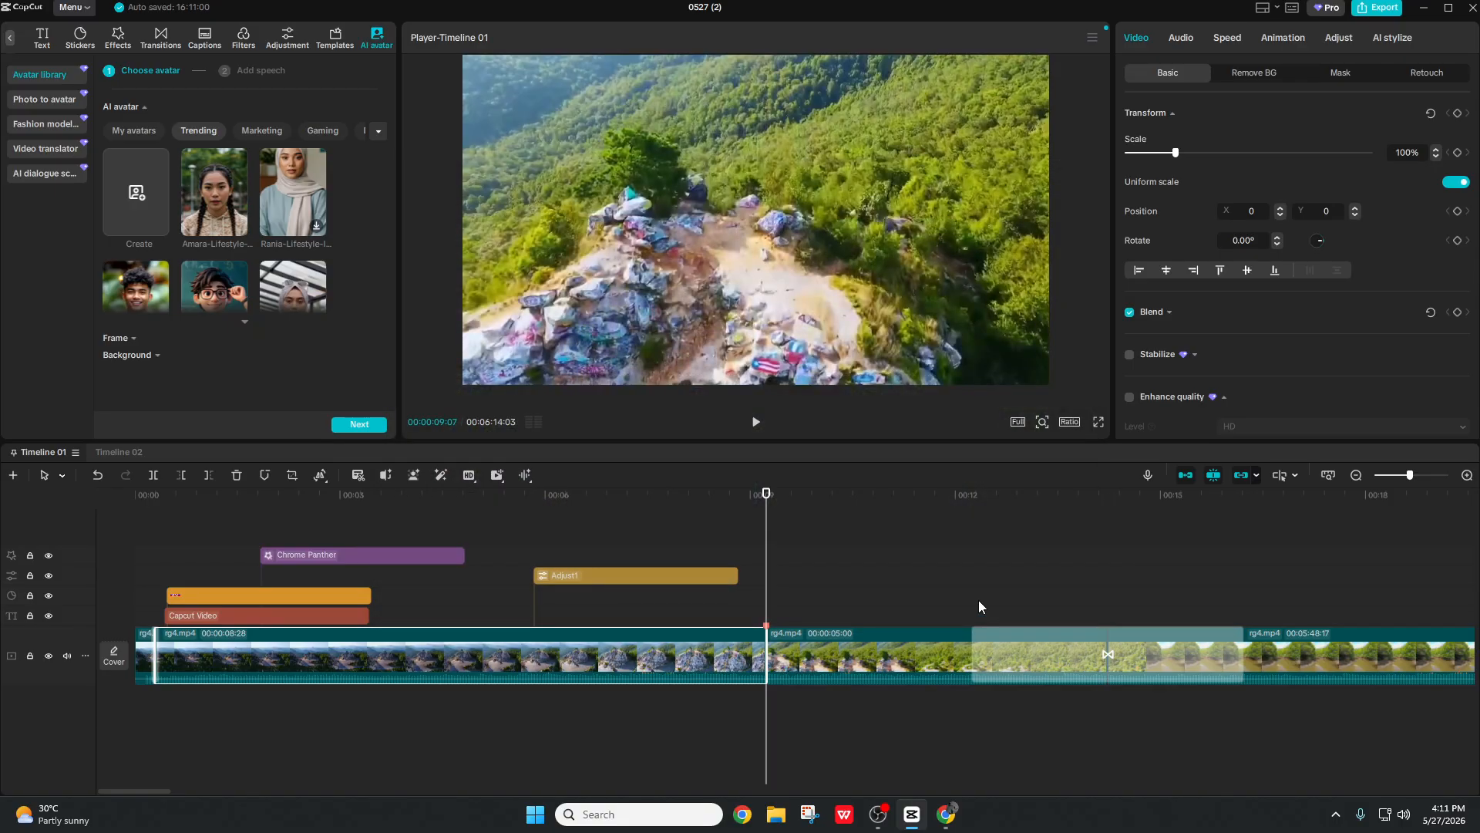
Step: Insert a freeze frame into the long river clip at 00:00:16:23
click(322, 475)
drag(763, 579, 1281, 607)
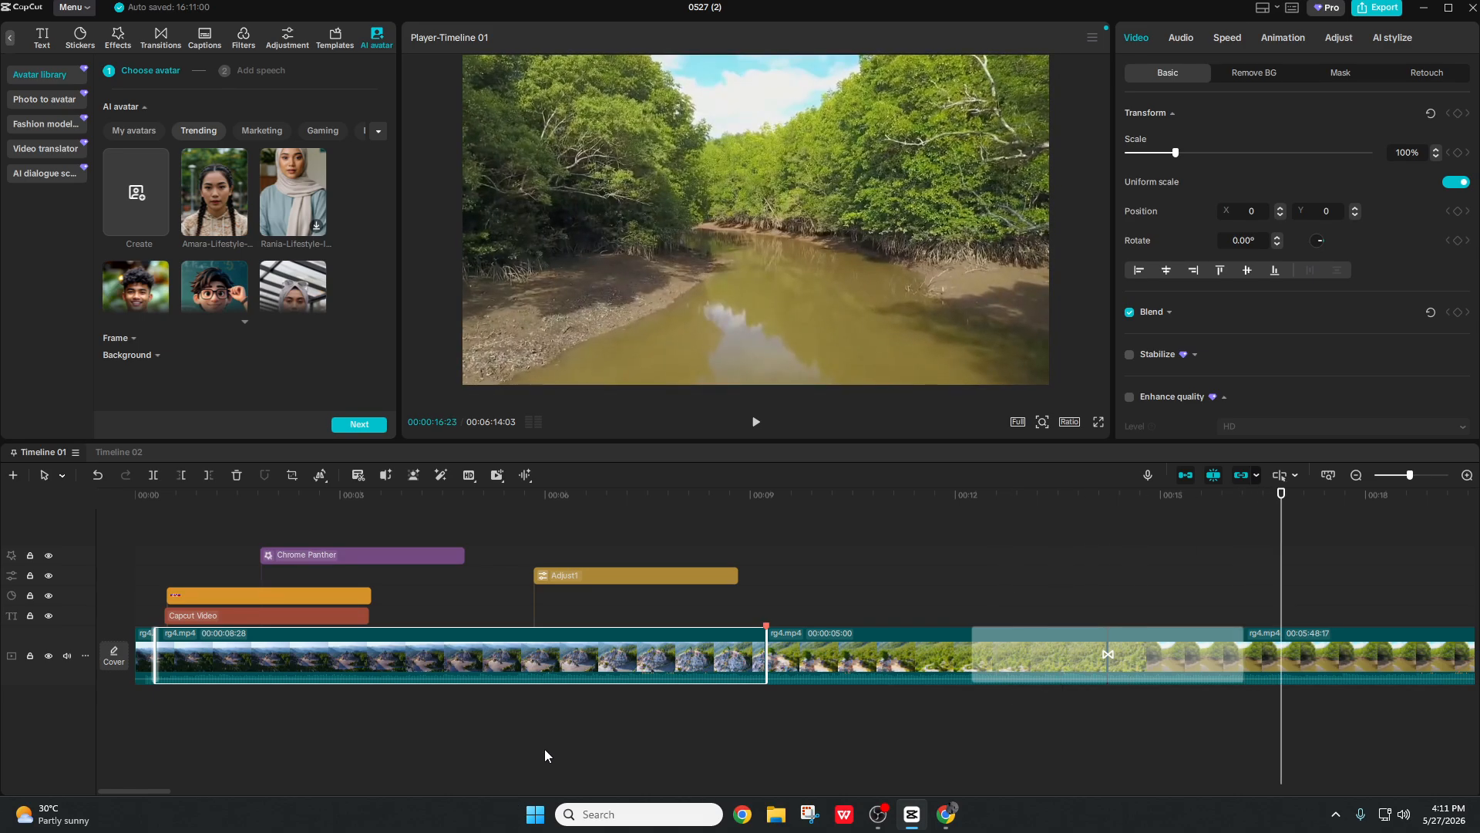
drag(163, 789, 205, 803)
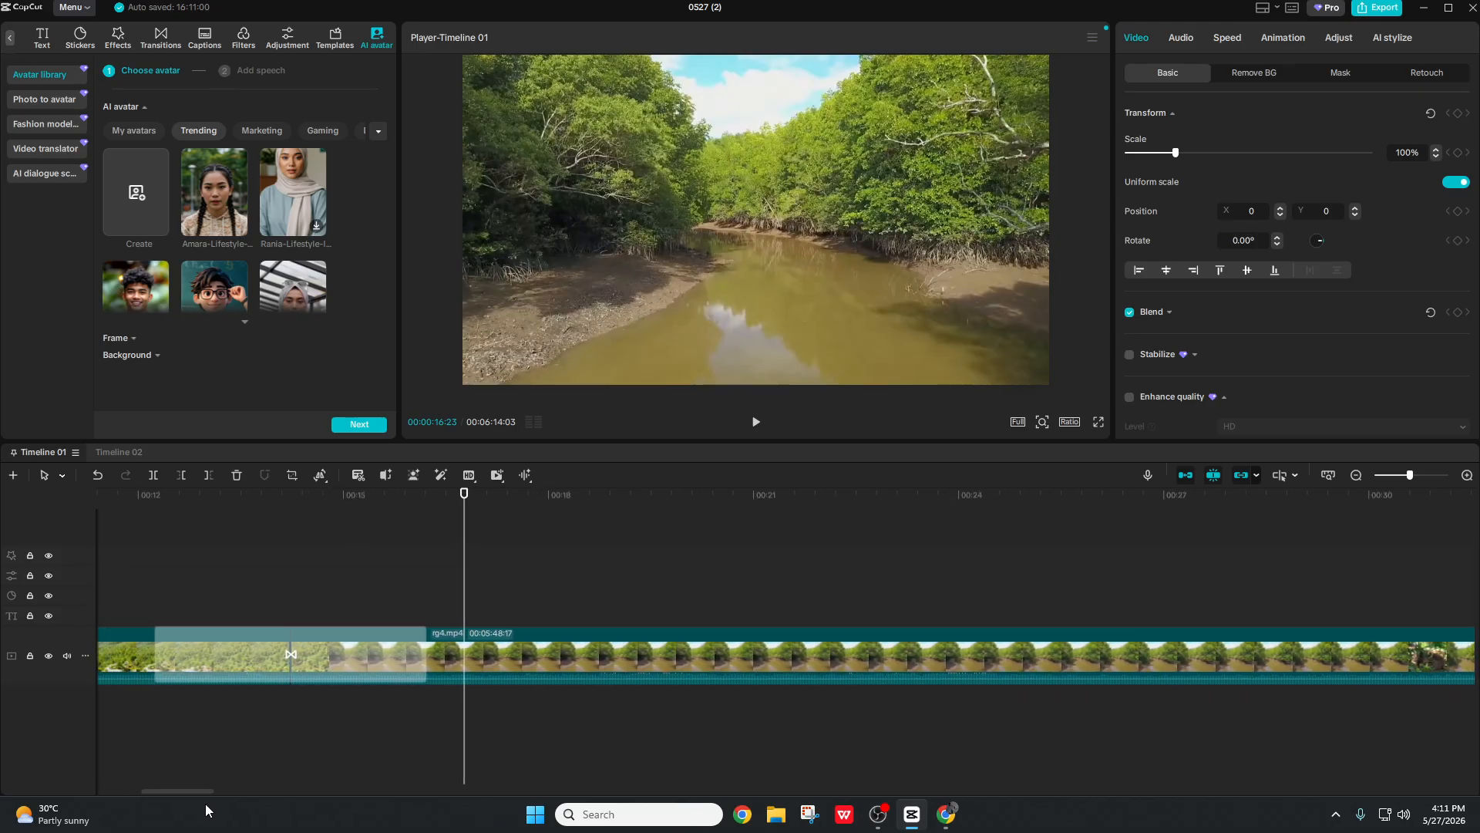
click(501, 649)
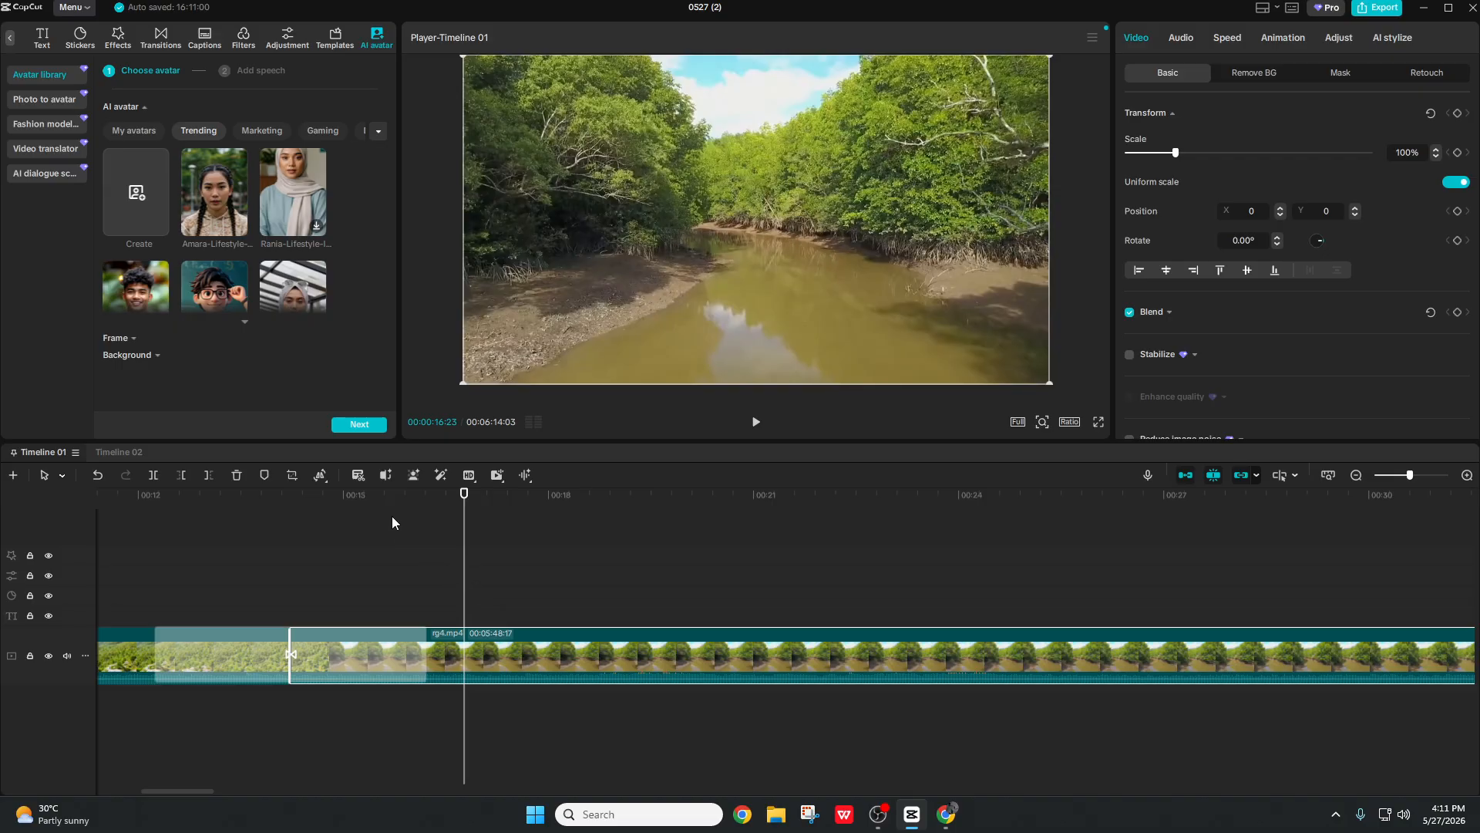
click(321, 475)
click(347, 507)
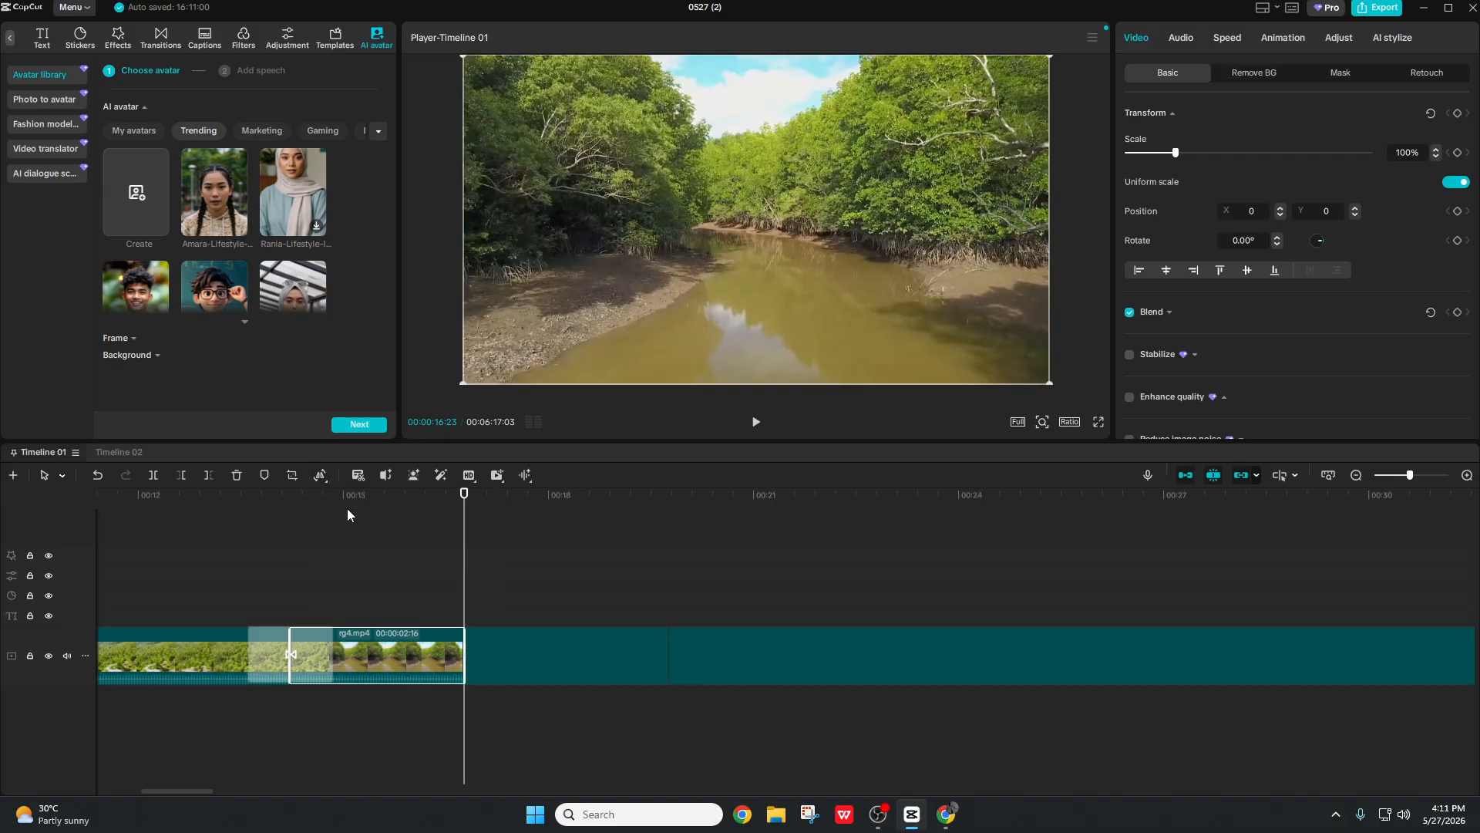
Step: Delete the three-second freeze-frame clip from the main track
drag(467, 593, 517, 621)
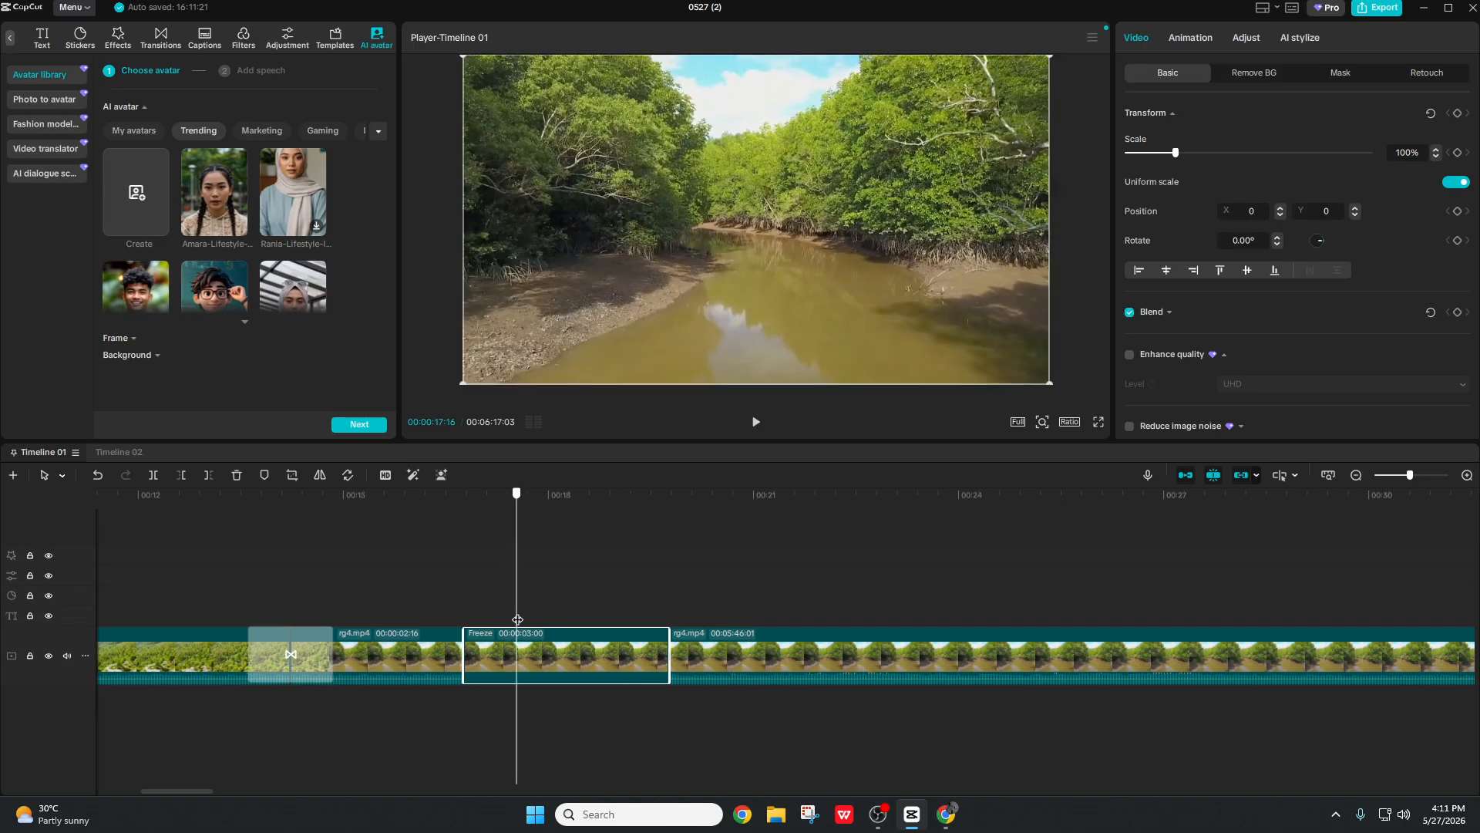
key(Delete)
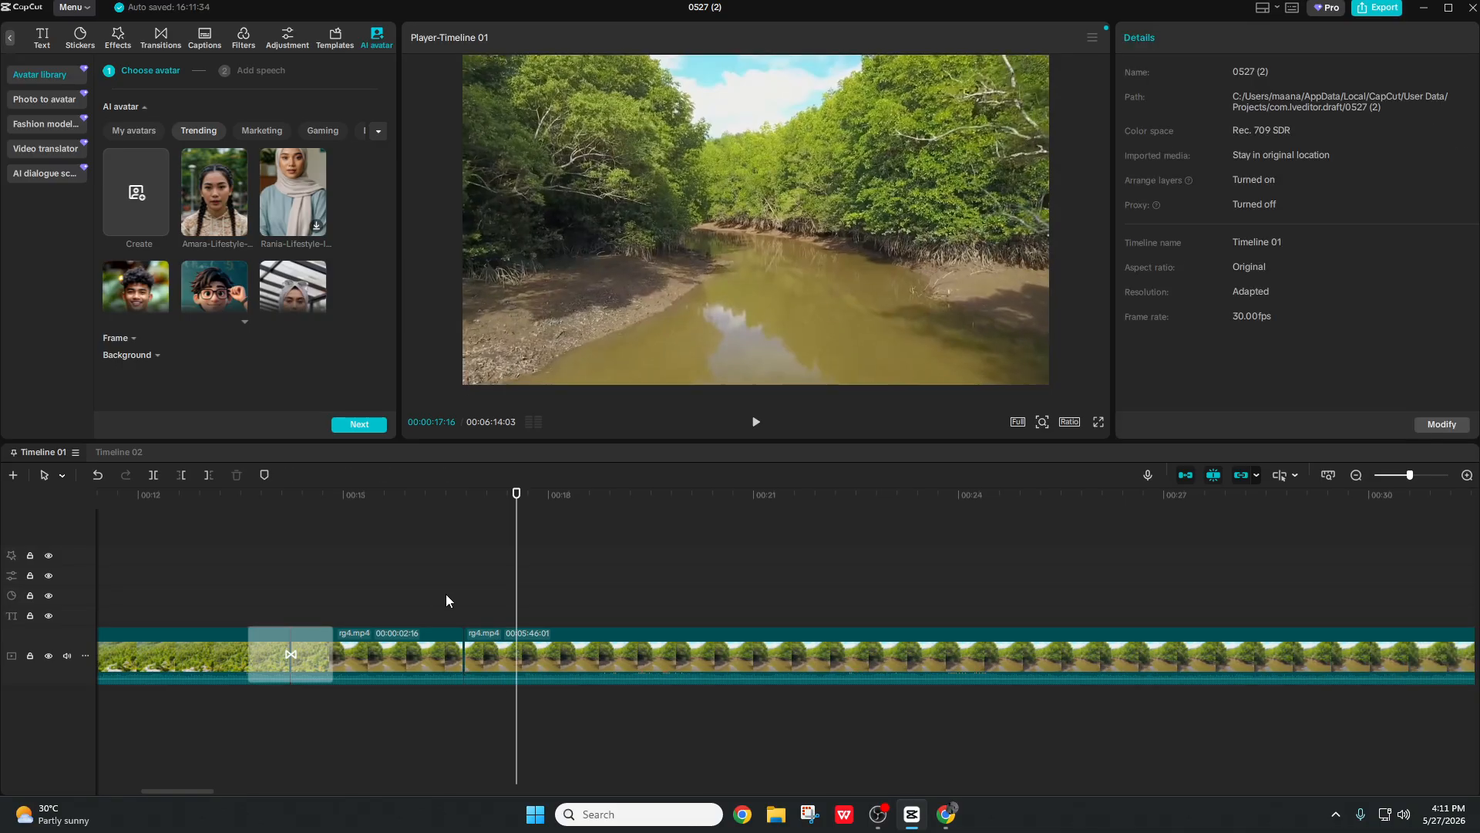
Step: Try to reverse the long river clip that starts at 00:00:16:23, and cancel the processing
click(493, 657)
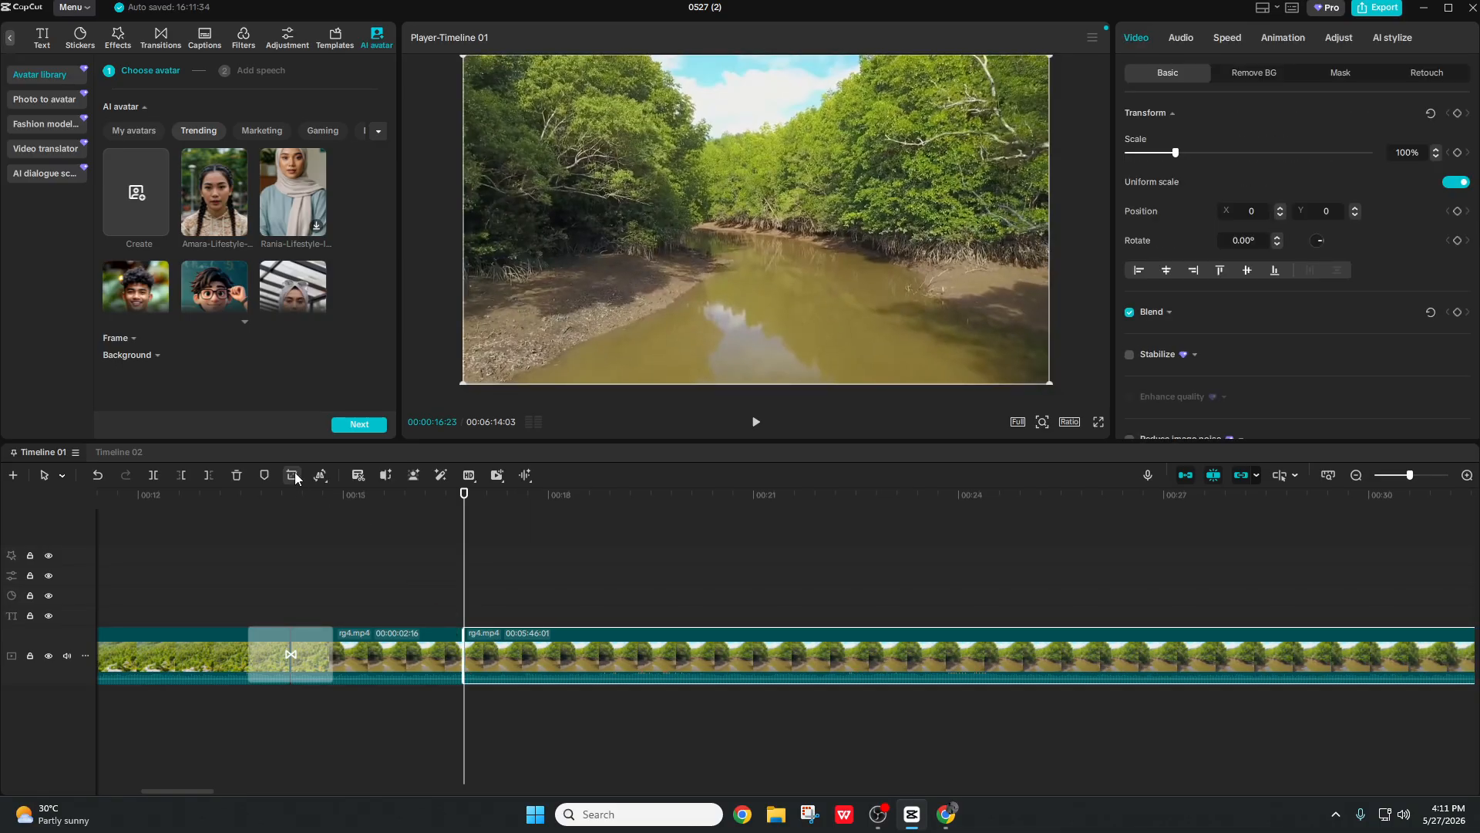
click(320, 471)
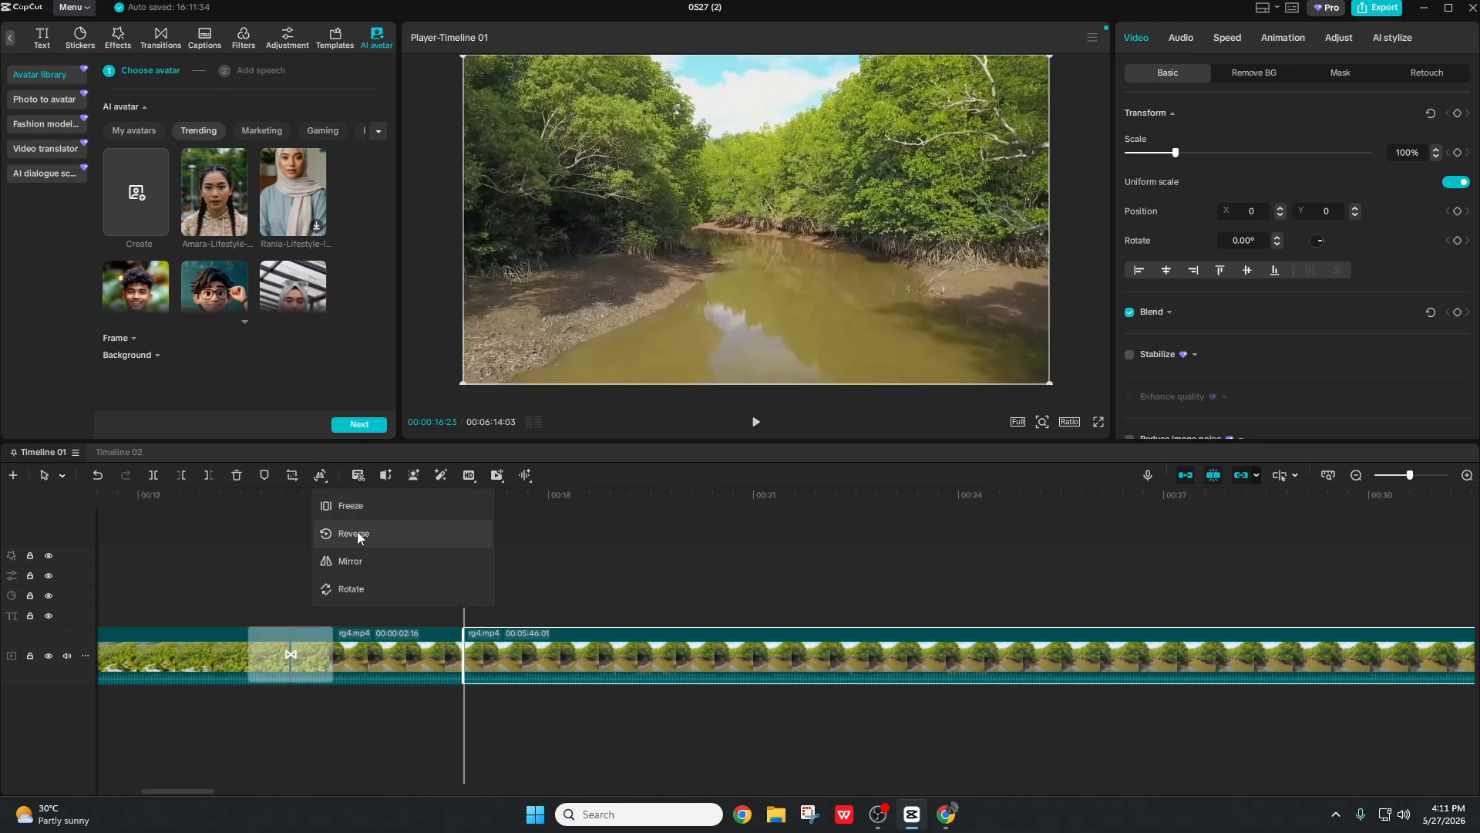
click(357, 530)
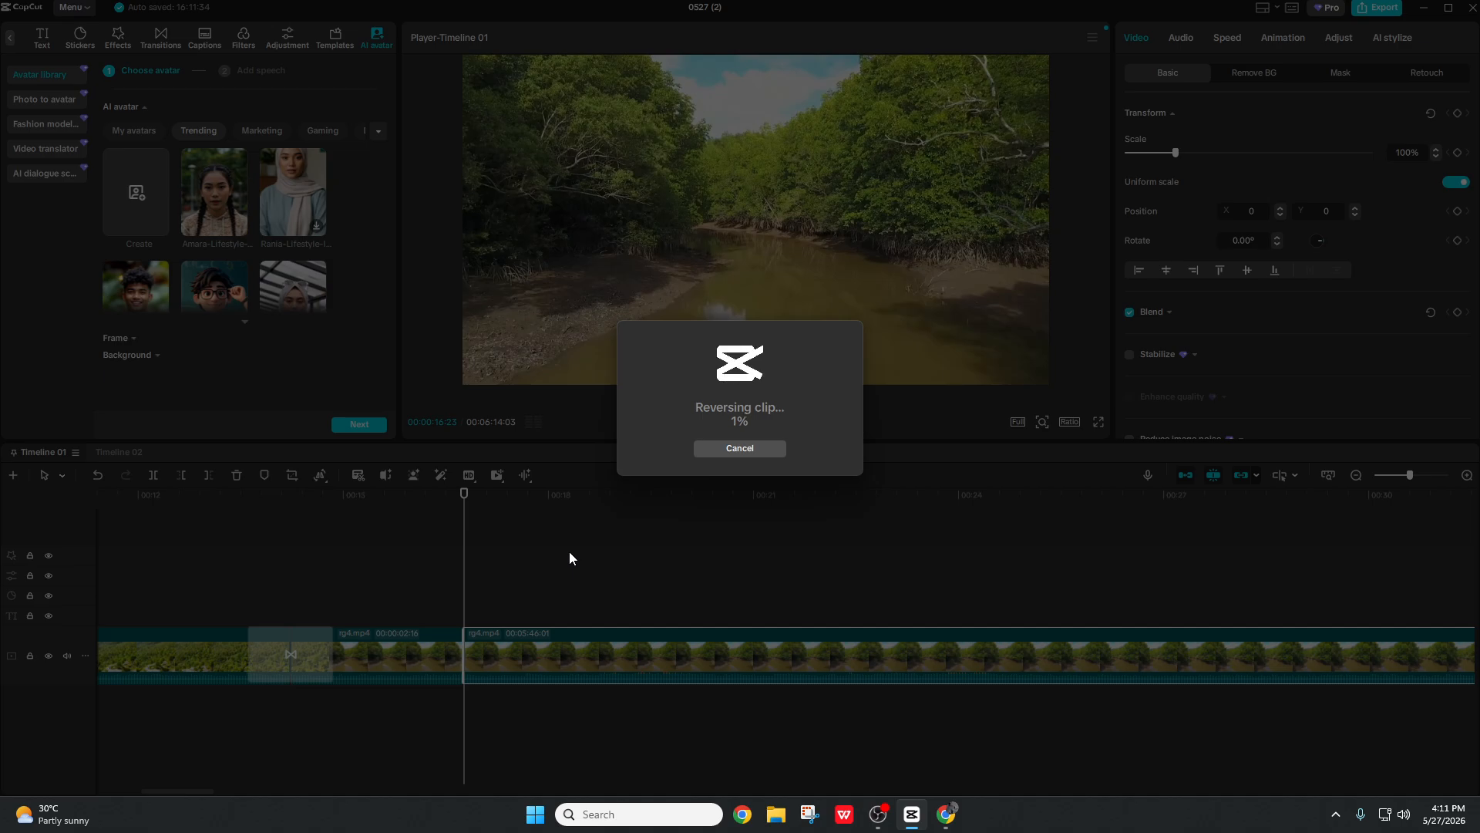
click(771, 448)
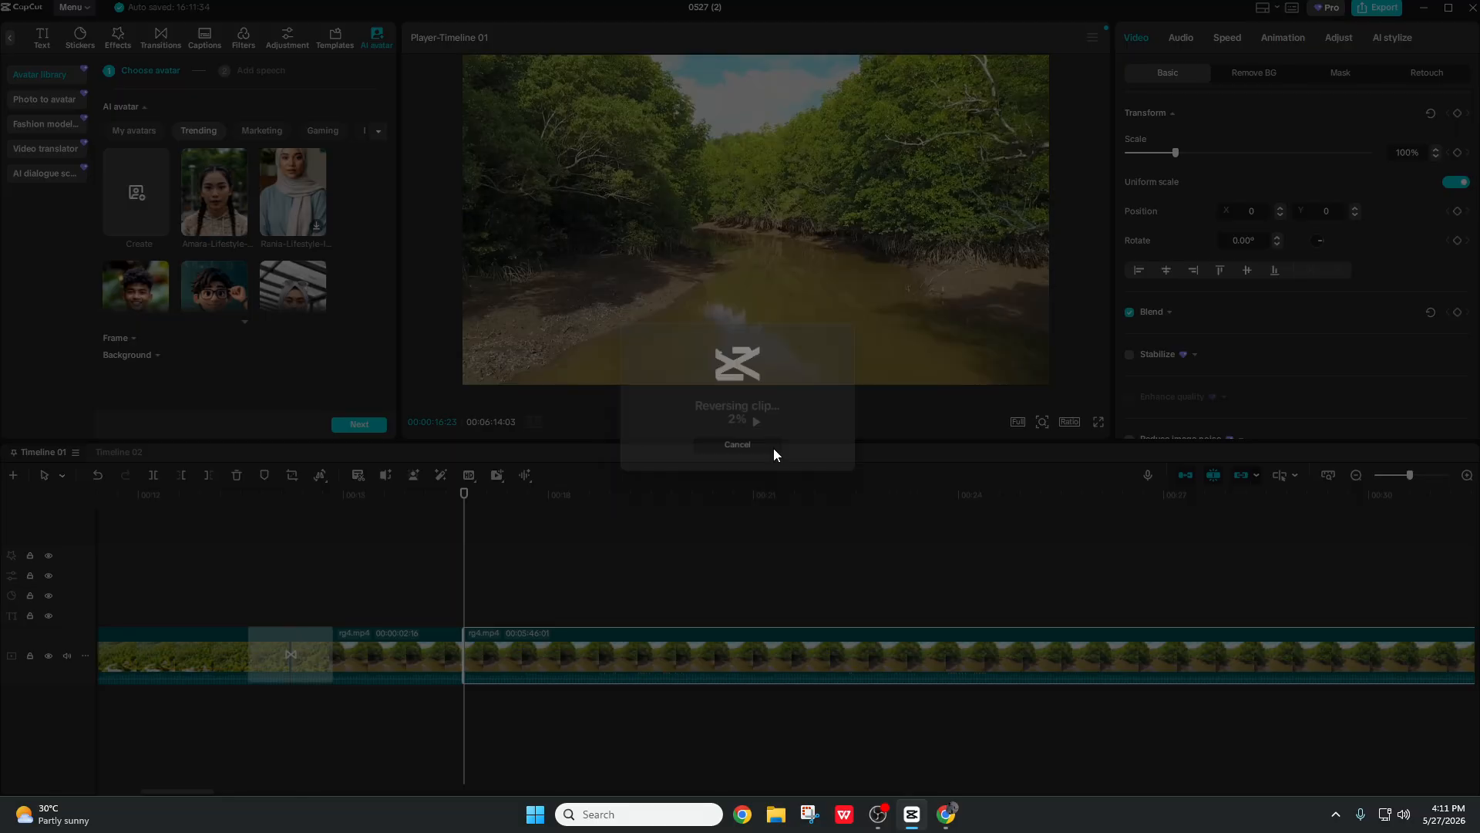
Step: Split the long river clip at 00:00:24:08
drag(465, 581, 797, 590)
click(976, 583)
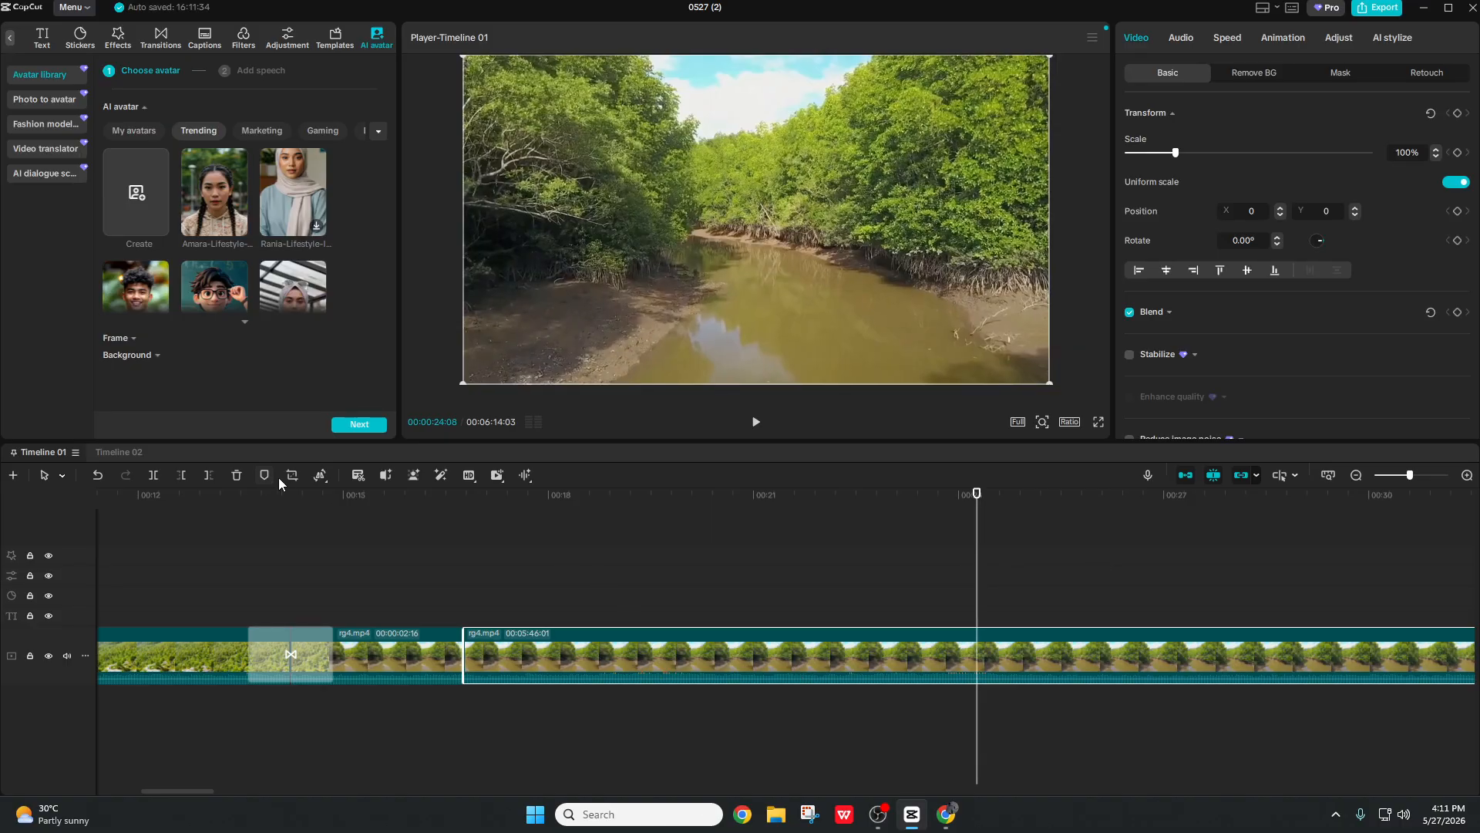
click(153, 476)
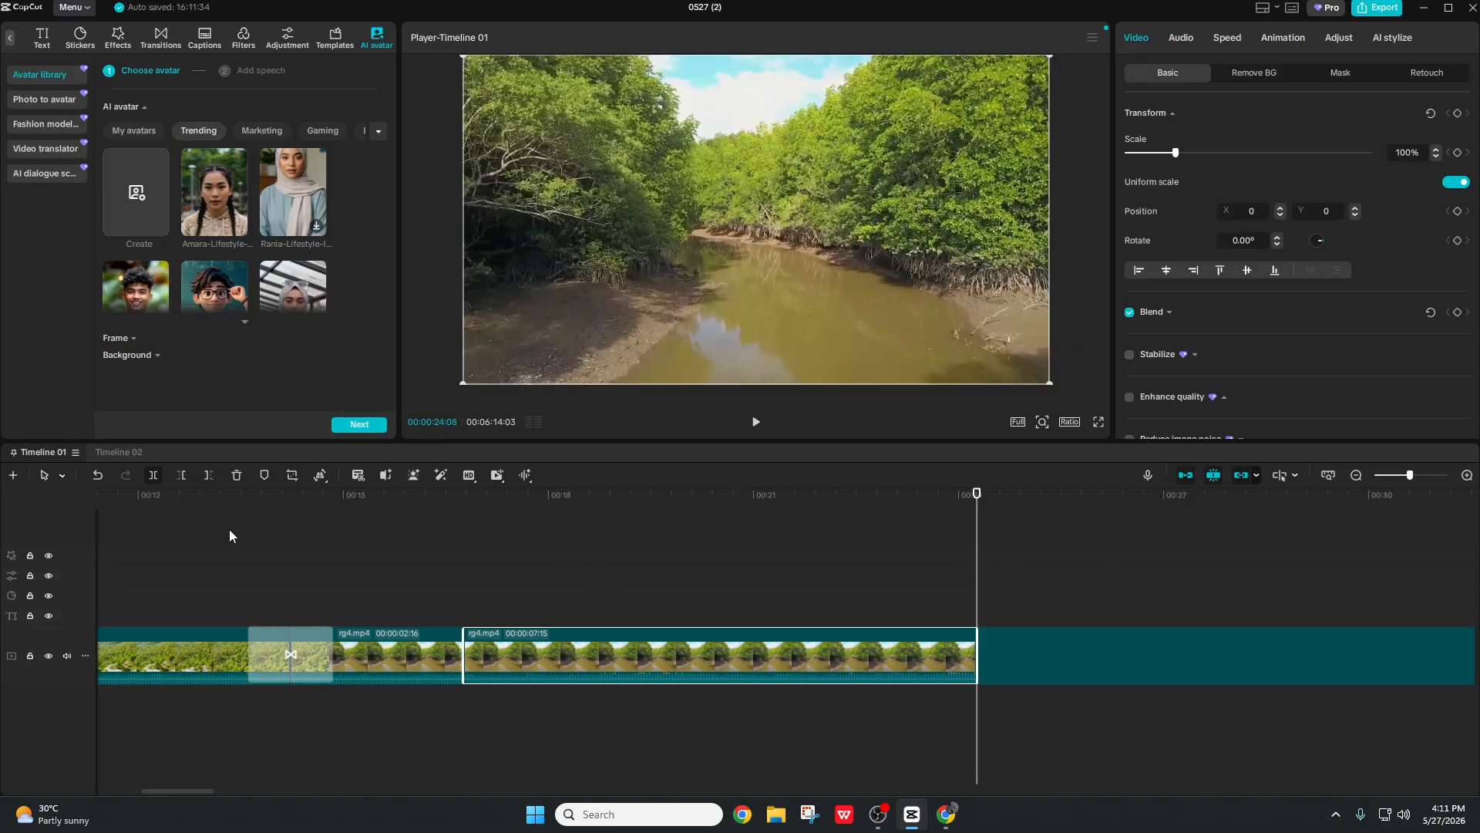
Step: Try to reverse the river section ending at 00:00:24:08, and cancel the processing
click(653, 657)
click(316, 478)
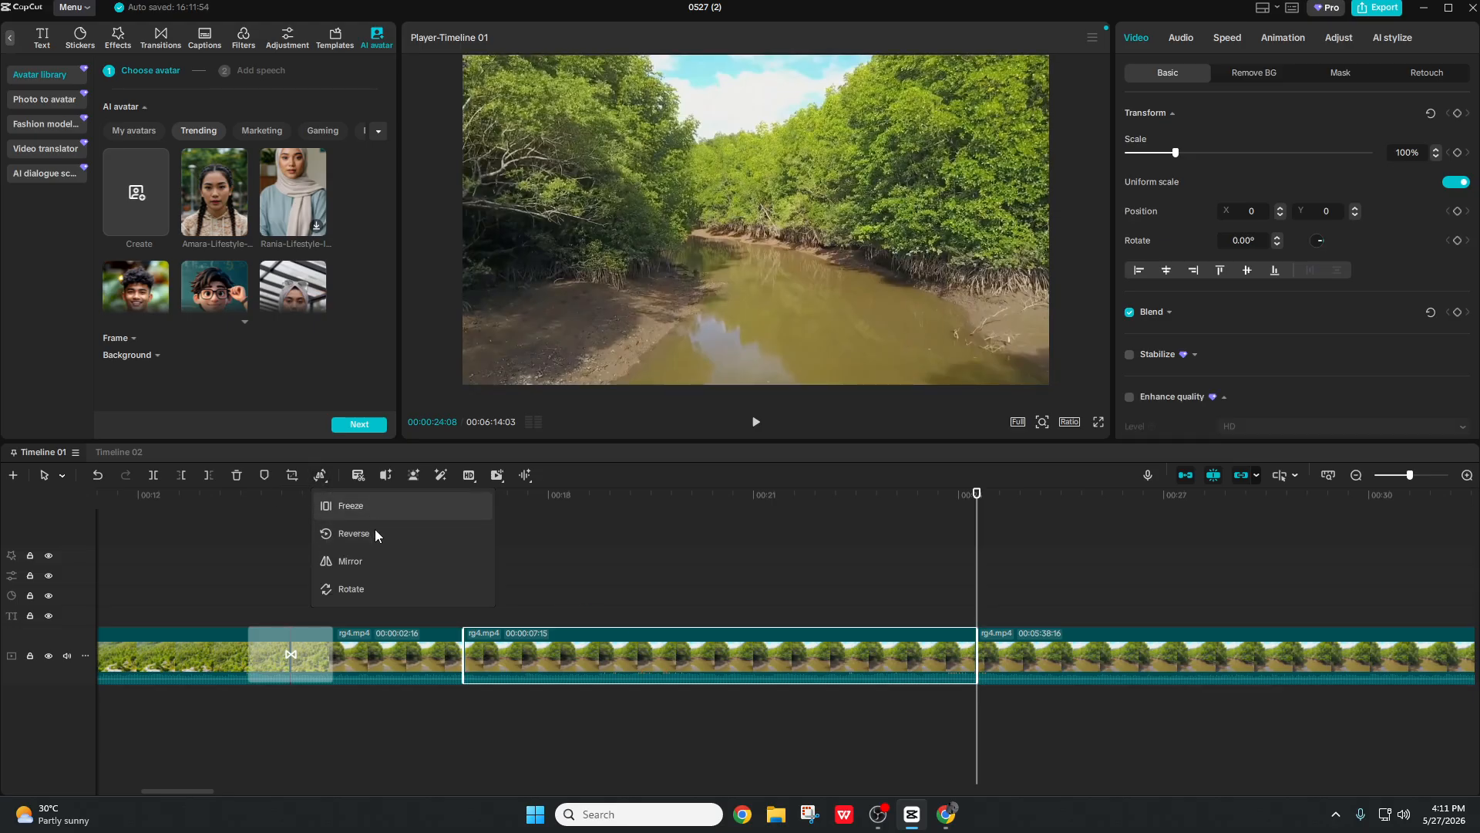
click(375, 530)
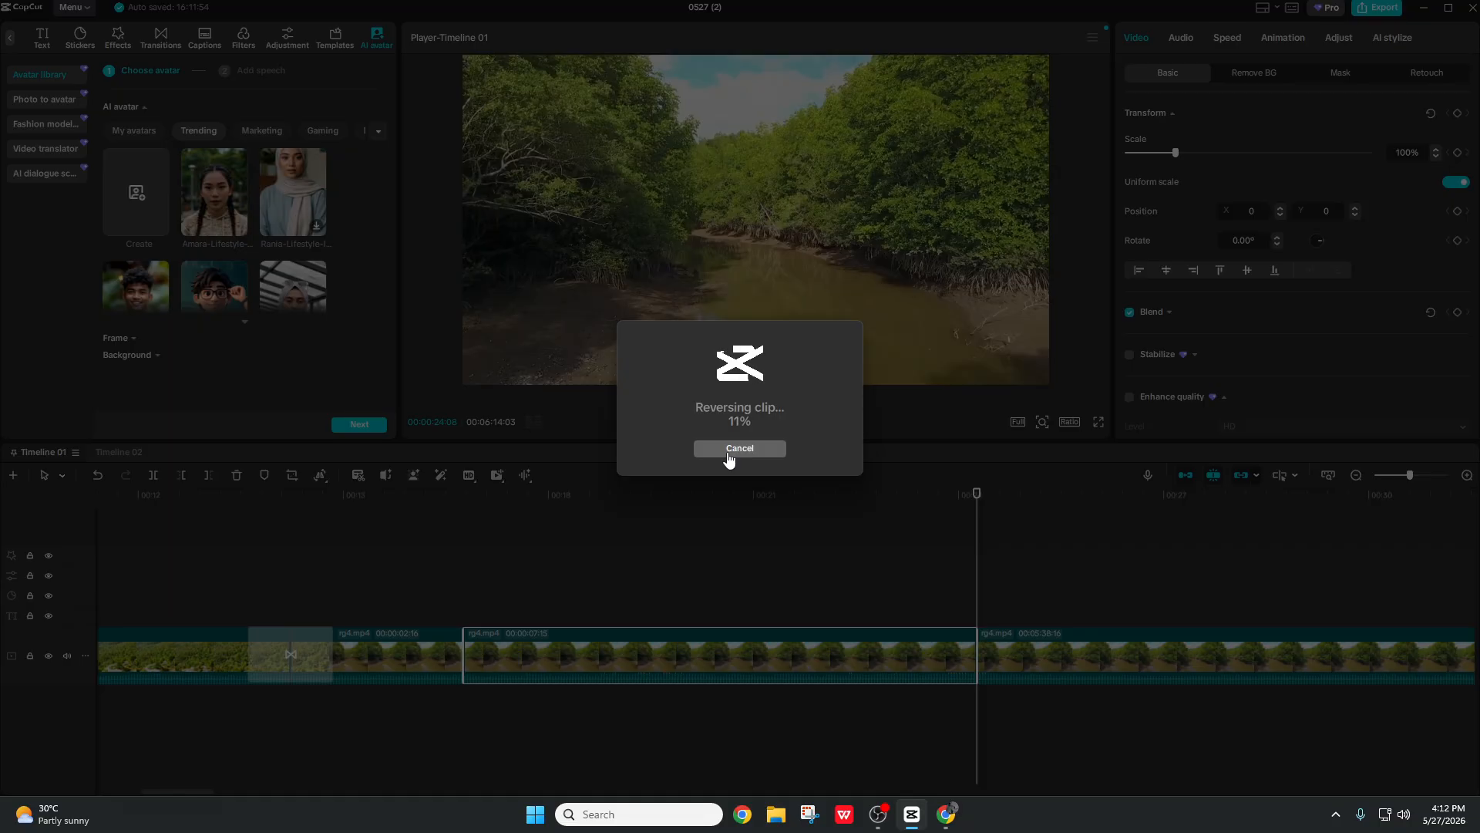
click(780, 448)
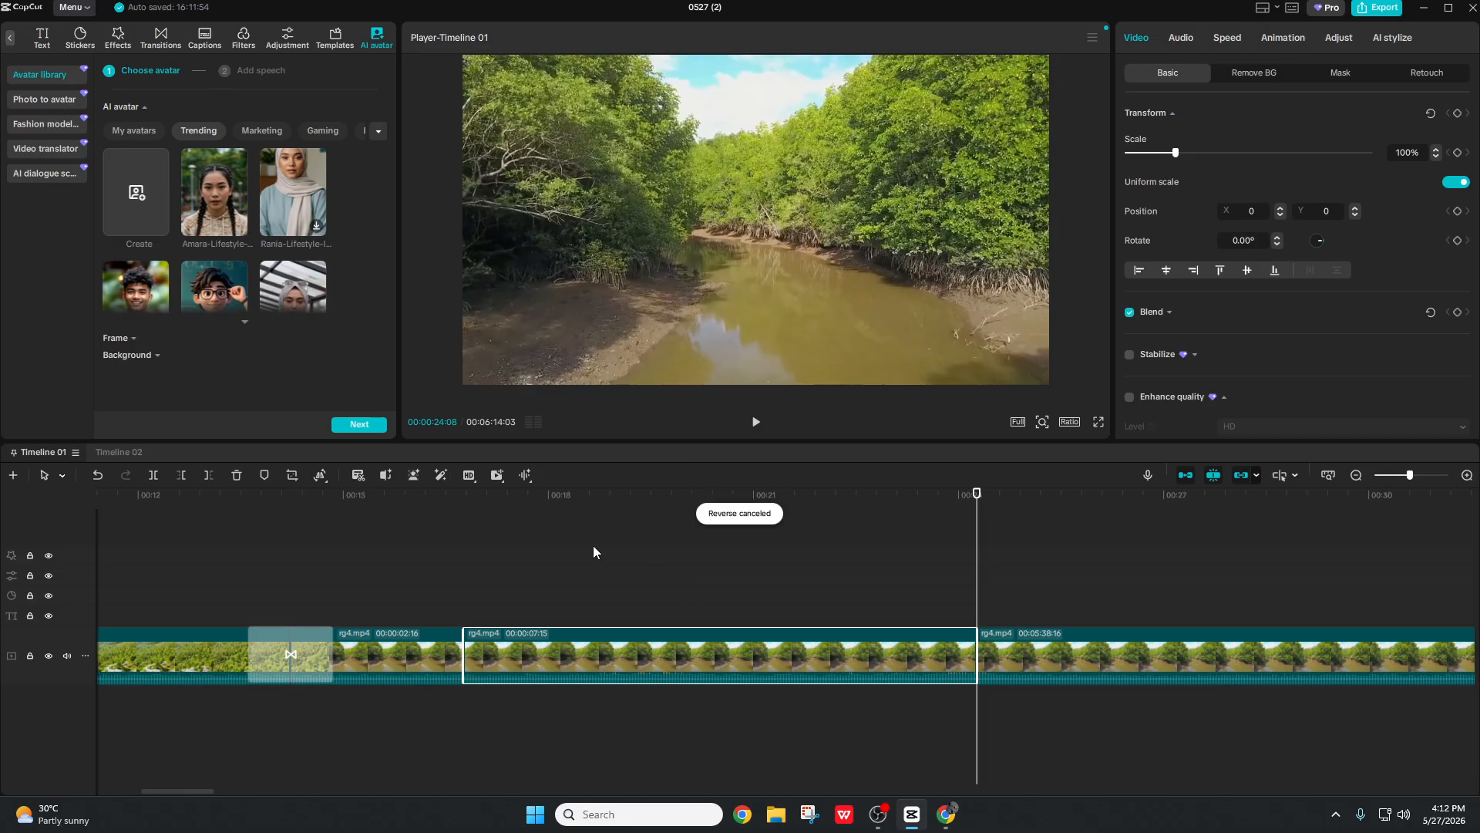
Step: Split the river section again at 00:00:17:23 to isolate a short clip at its start
click(532, 586)
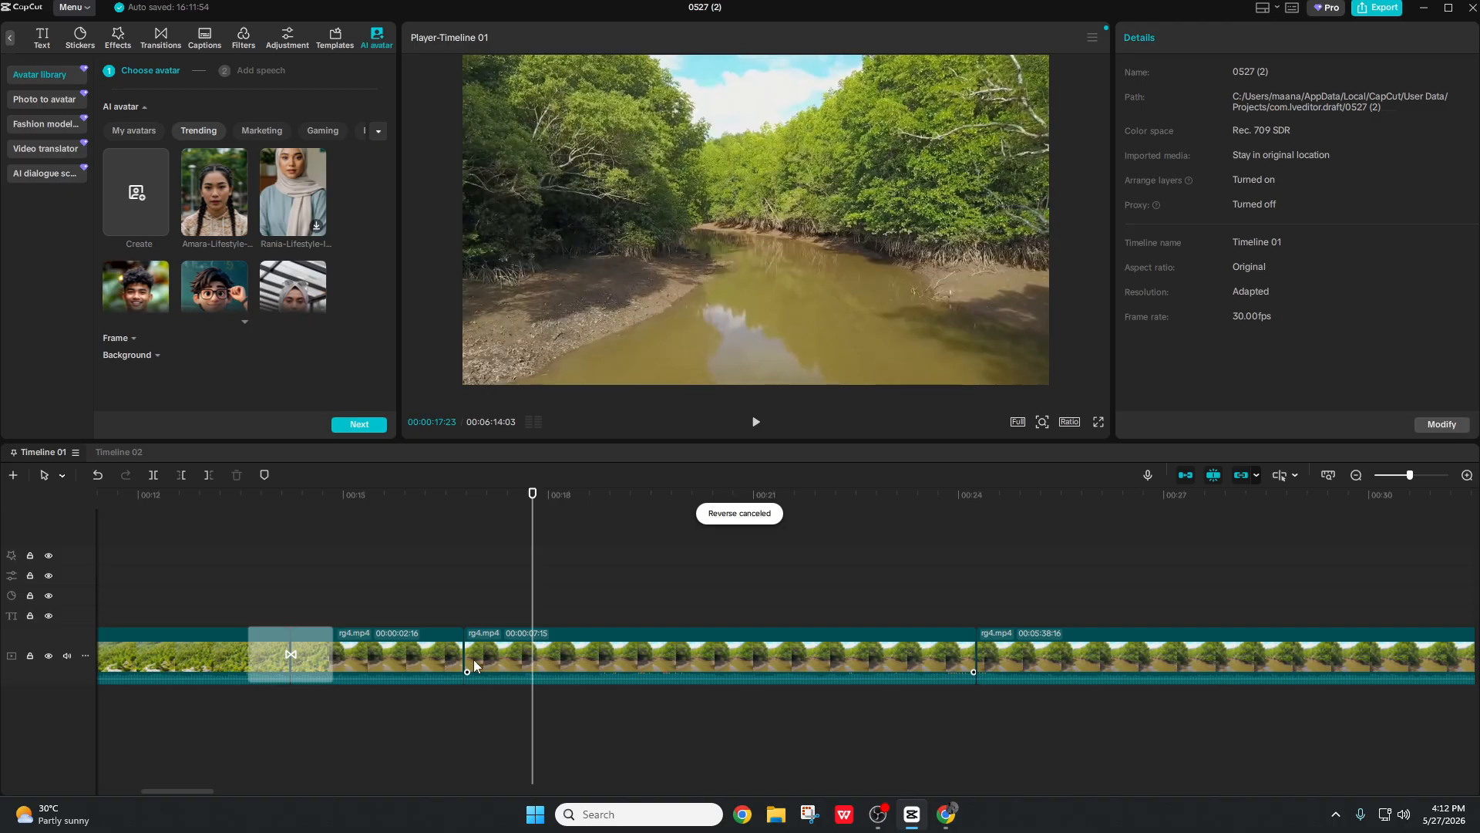
click(473, 659)
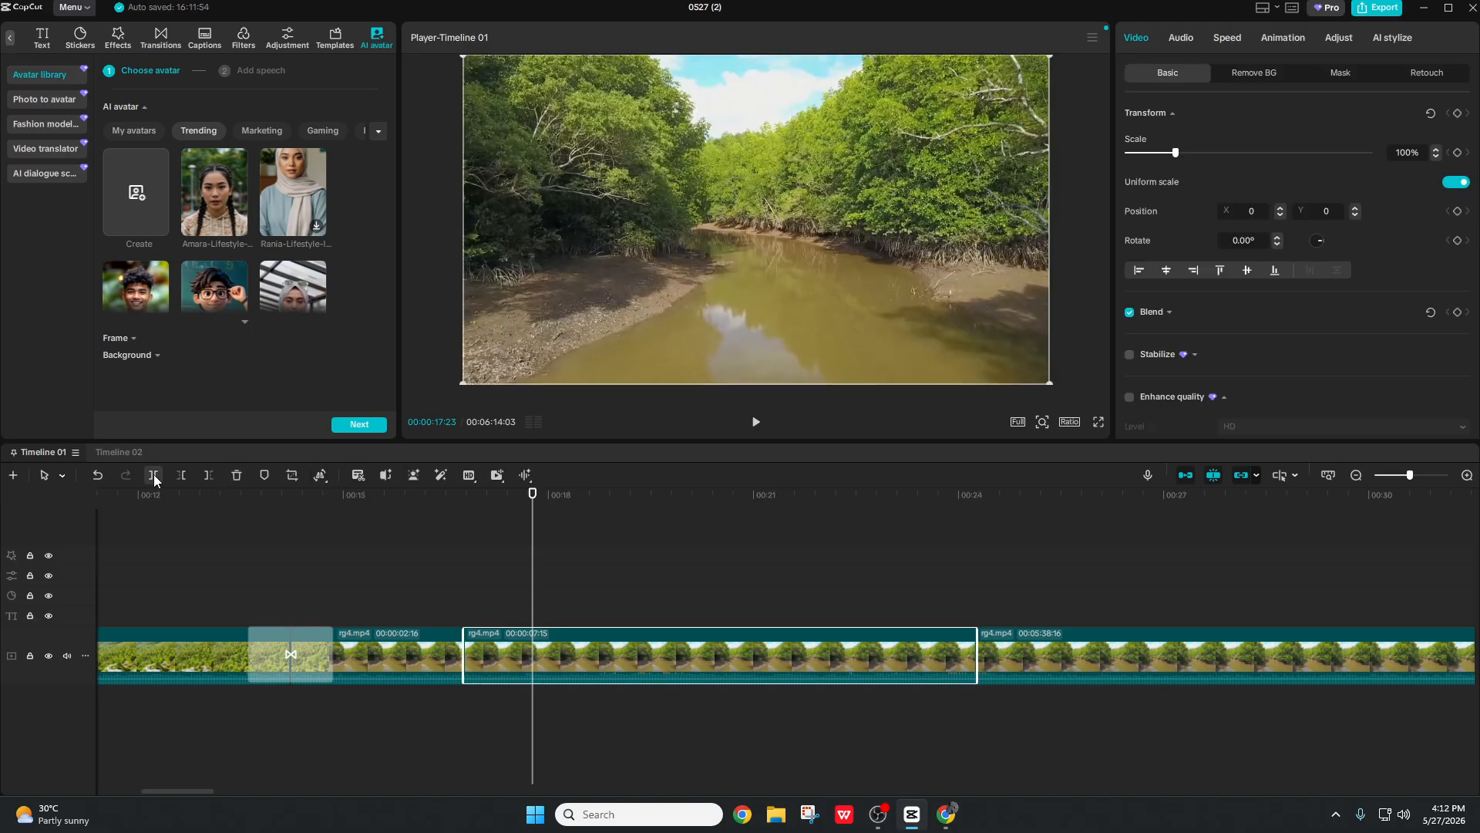
click(154, 474)
Step: Try to reverse the short clip ending at 00:00:17:23, and cancel the processing
click(511, 663)
click(320, 475)
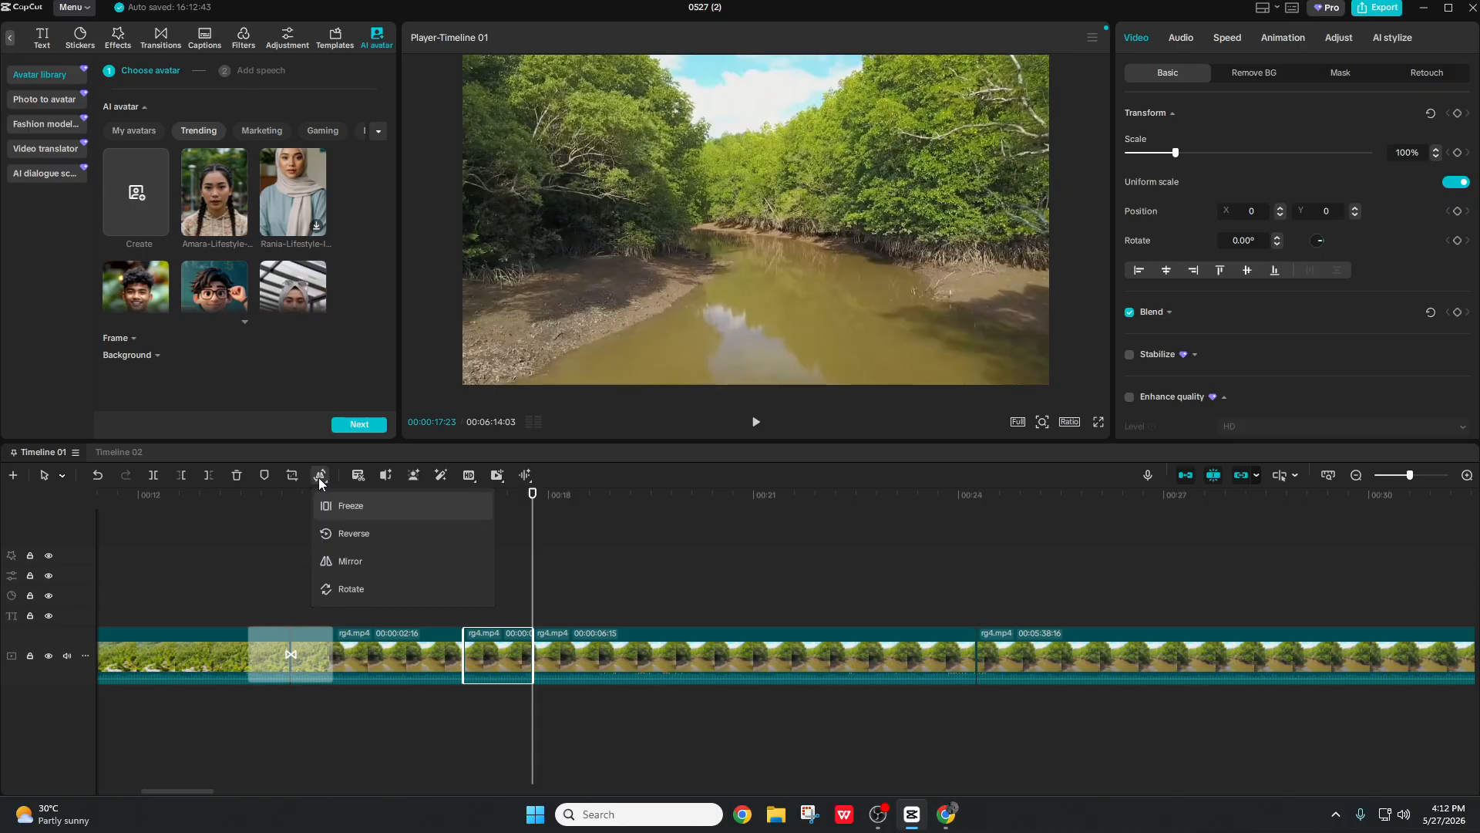
click(356, 534)
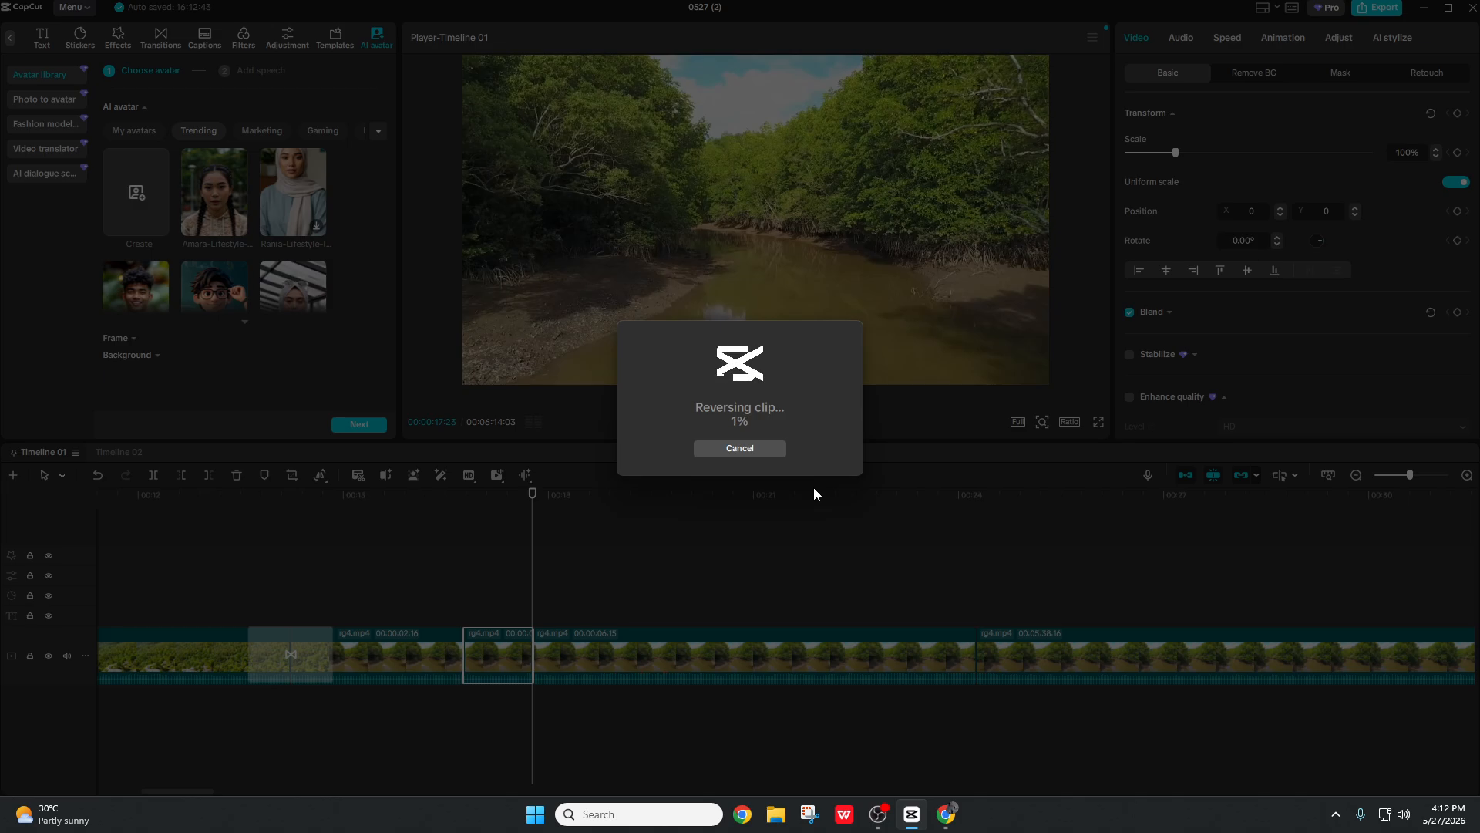
click(775, 454)
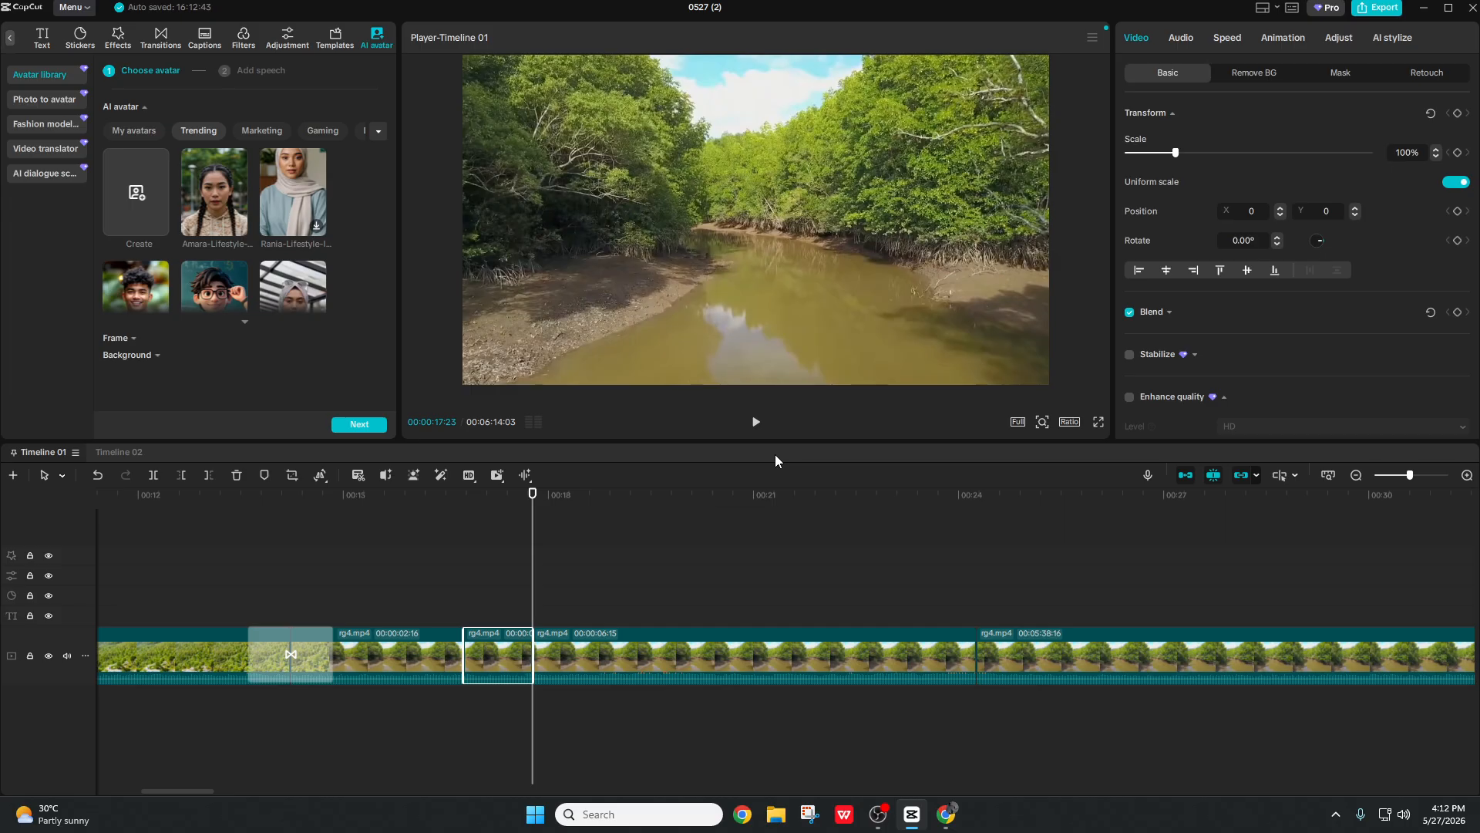
Step: Mirror the short river clip and preview it at 00:00:17:10
drag(533, 563, 276, 515)
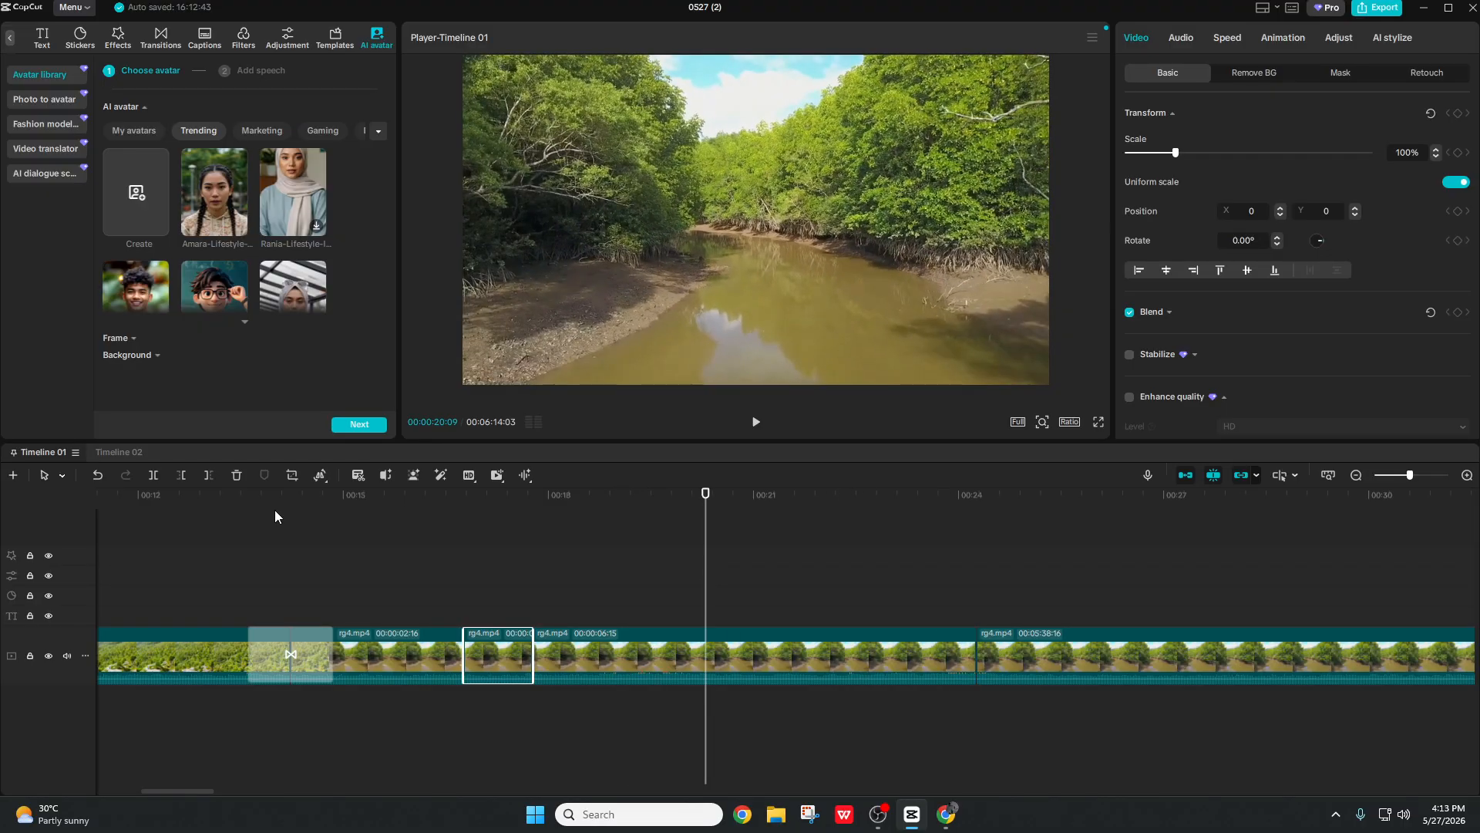
click(325, 477)
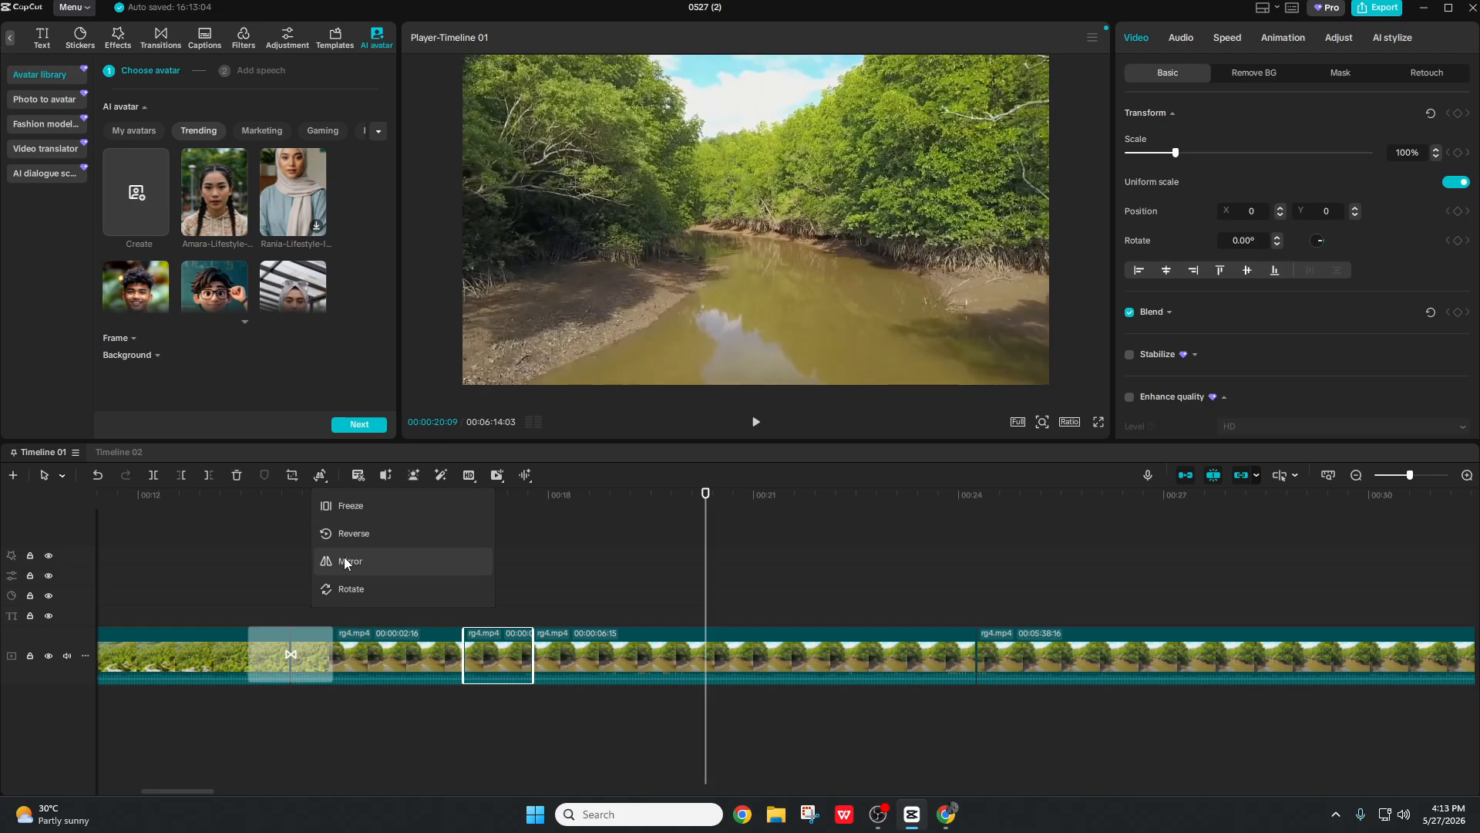
click(407, 558)
click(502, 602)
click(499, 628)
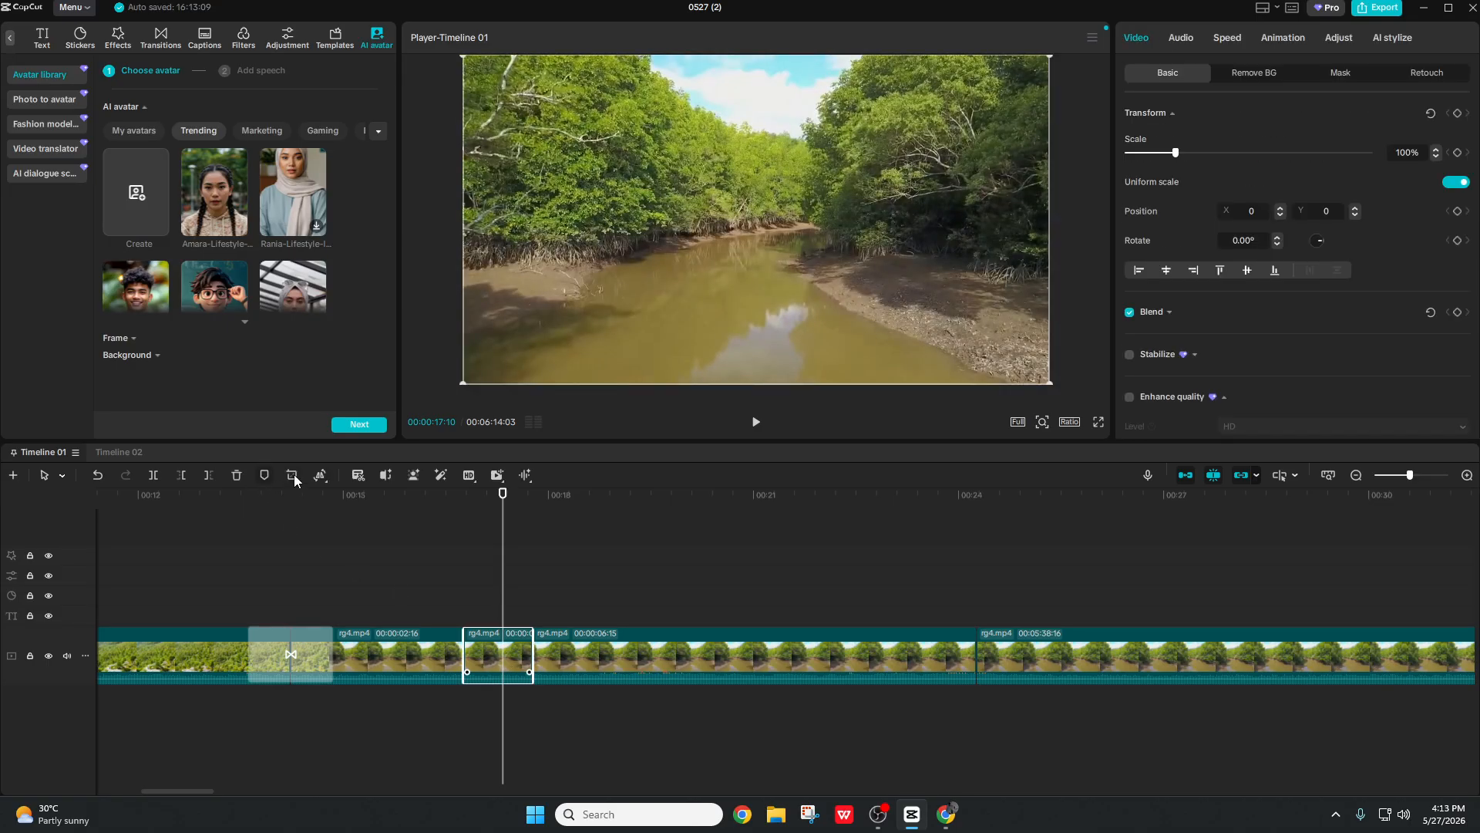
Step: Rotate the short river clip in 90° steps through two full turns to 720°, and mirror it back to its original orientation
click(318, 476)
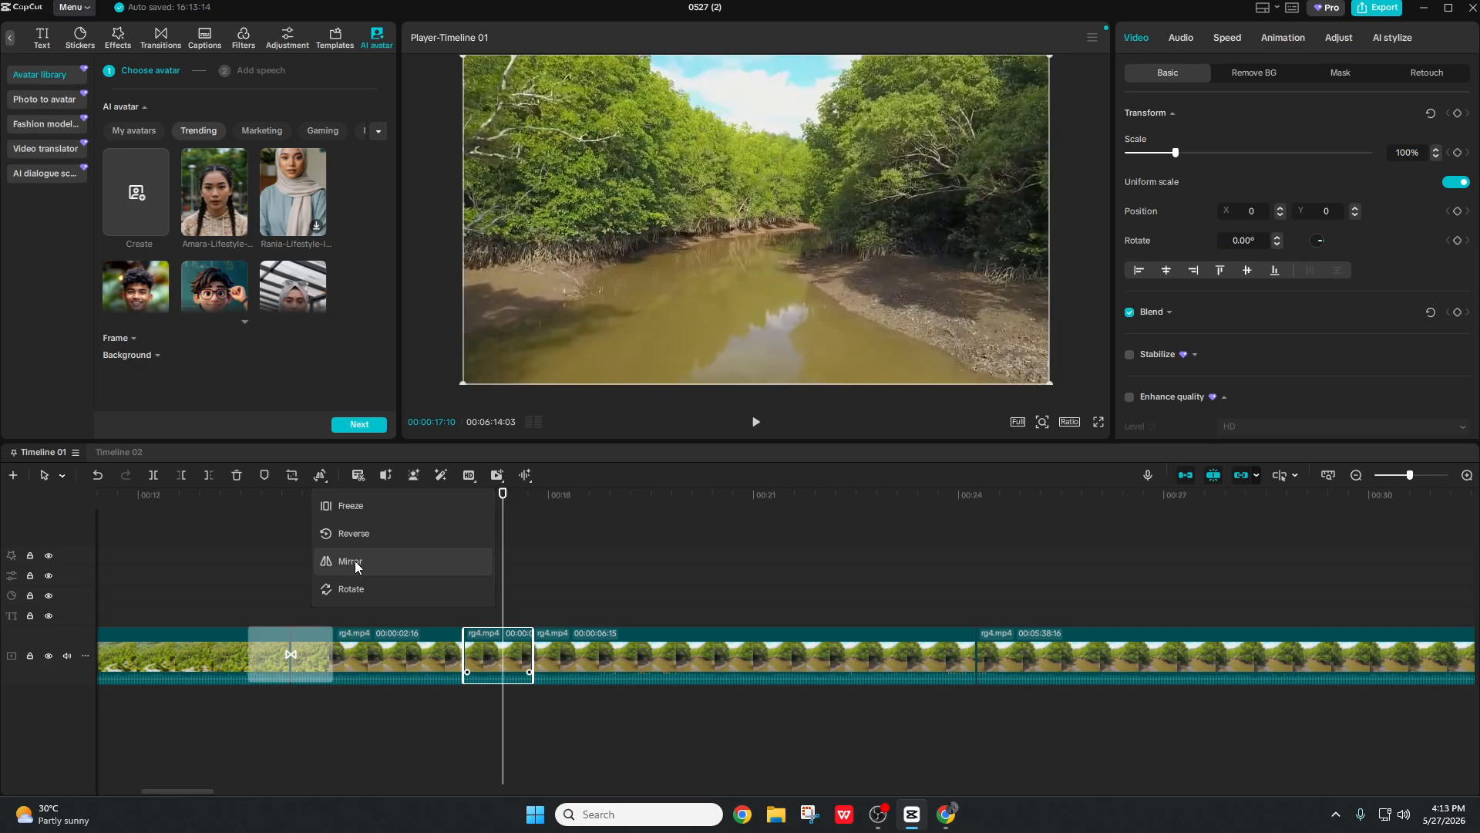
click(355, 562)
click(355, 592)
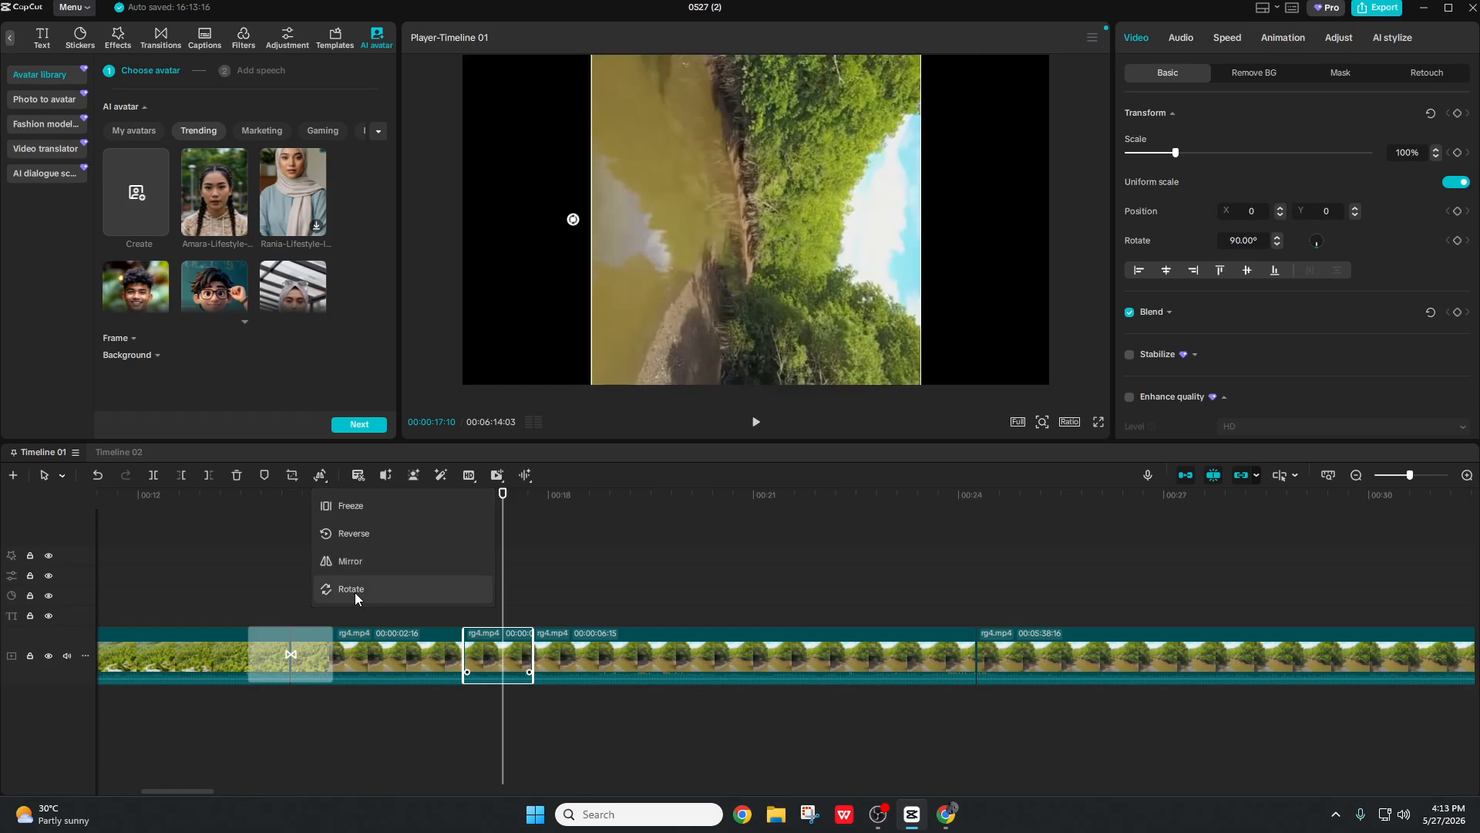
click(355, 592)
click(355, 592)
click(355, 592)
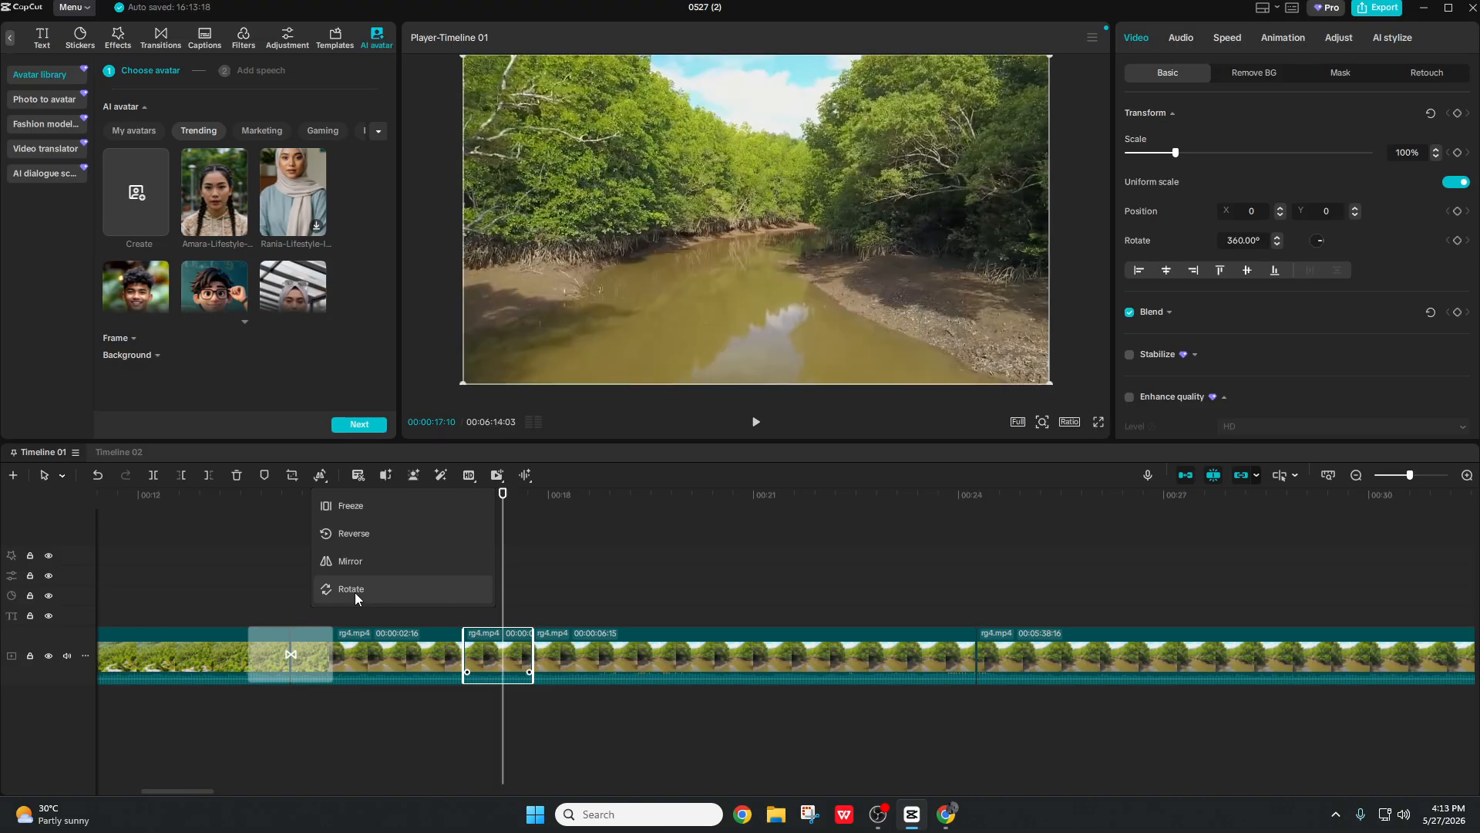
click(355, 592)
click(354, 592)
click(355, 592)
click(355, 593)
click(339, 564)
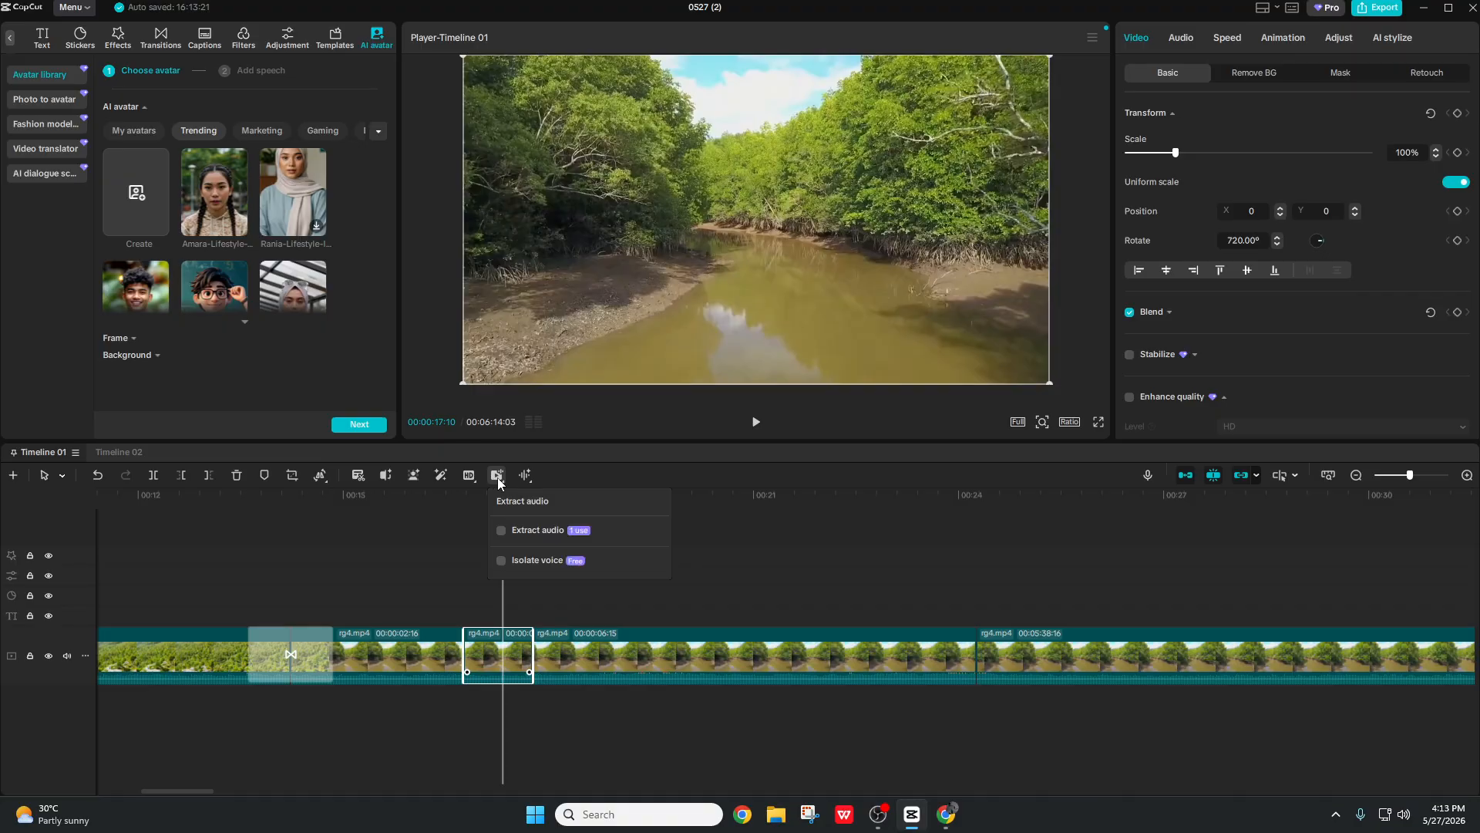
Step: Turn the main track magnet off and back on
mouse_move(530, 479)
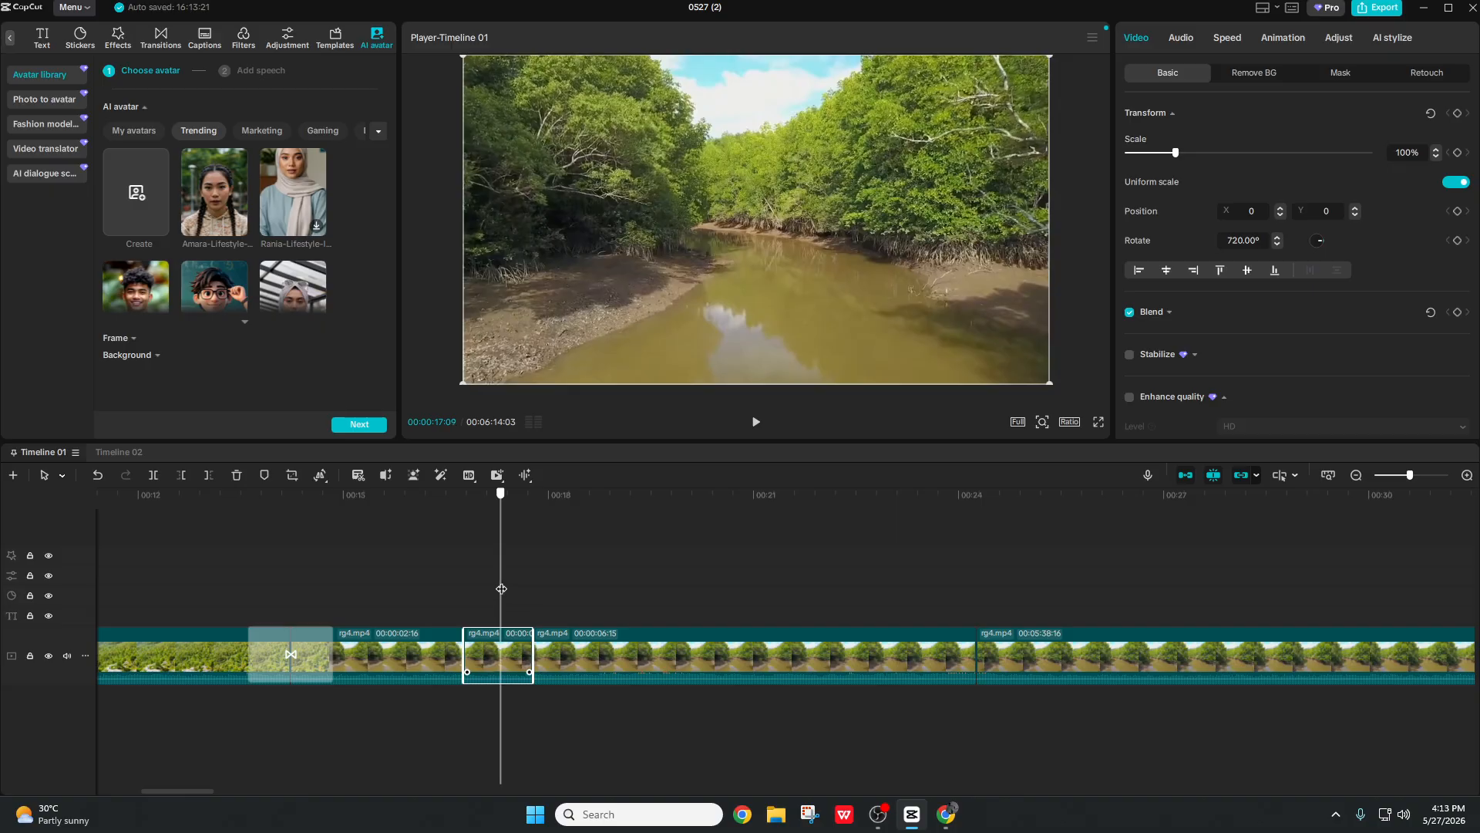
click(599, 540)
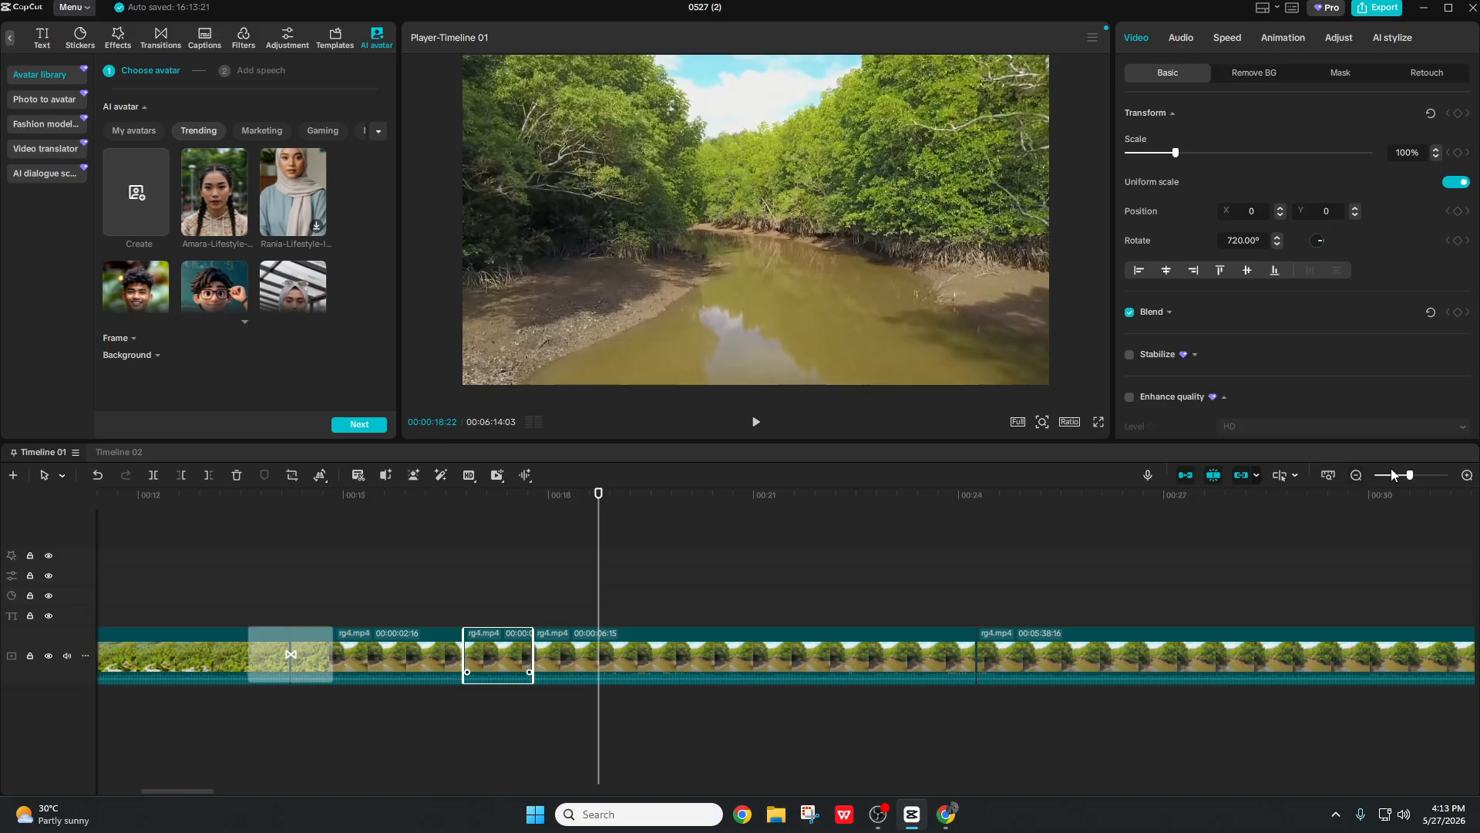
drag(1394, 475, 1410, 478)
click(1185, 476)
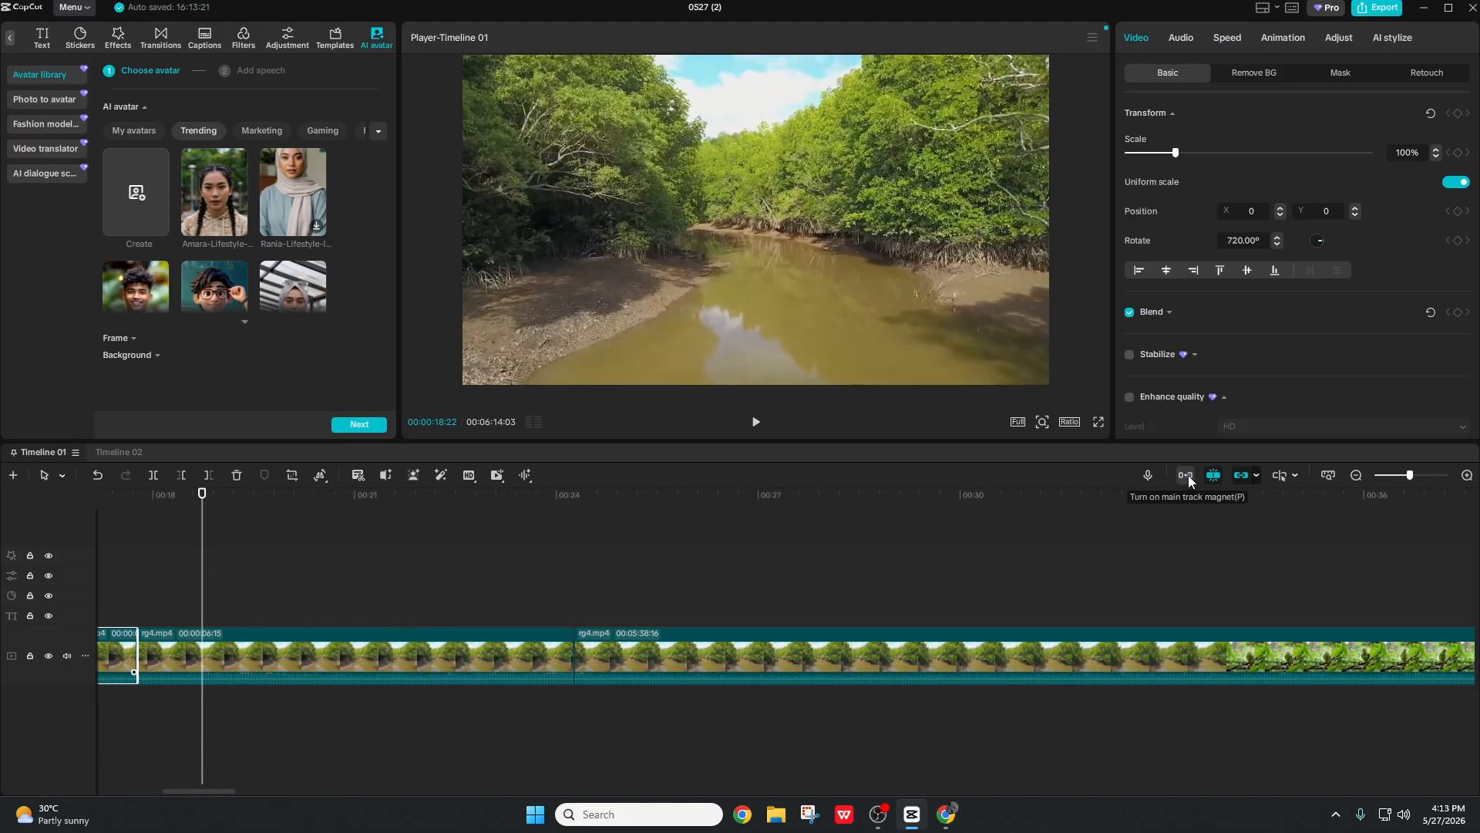
click(1187, 475)
Step: Turn off auto snapping, the main track magnet and linkage for the timeline
mouse_move(183, 788)
mouse_down()
mouse_move(109, 797)
mouse_move(162, 797)
mouse_up()
drag(590, 588, 535, 598)
scroll(562, 695, up, 2)
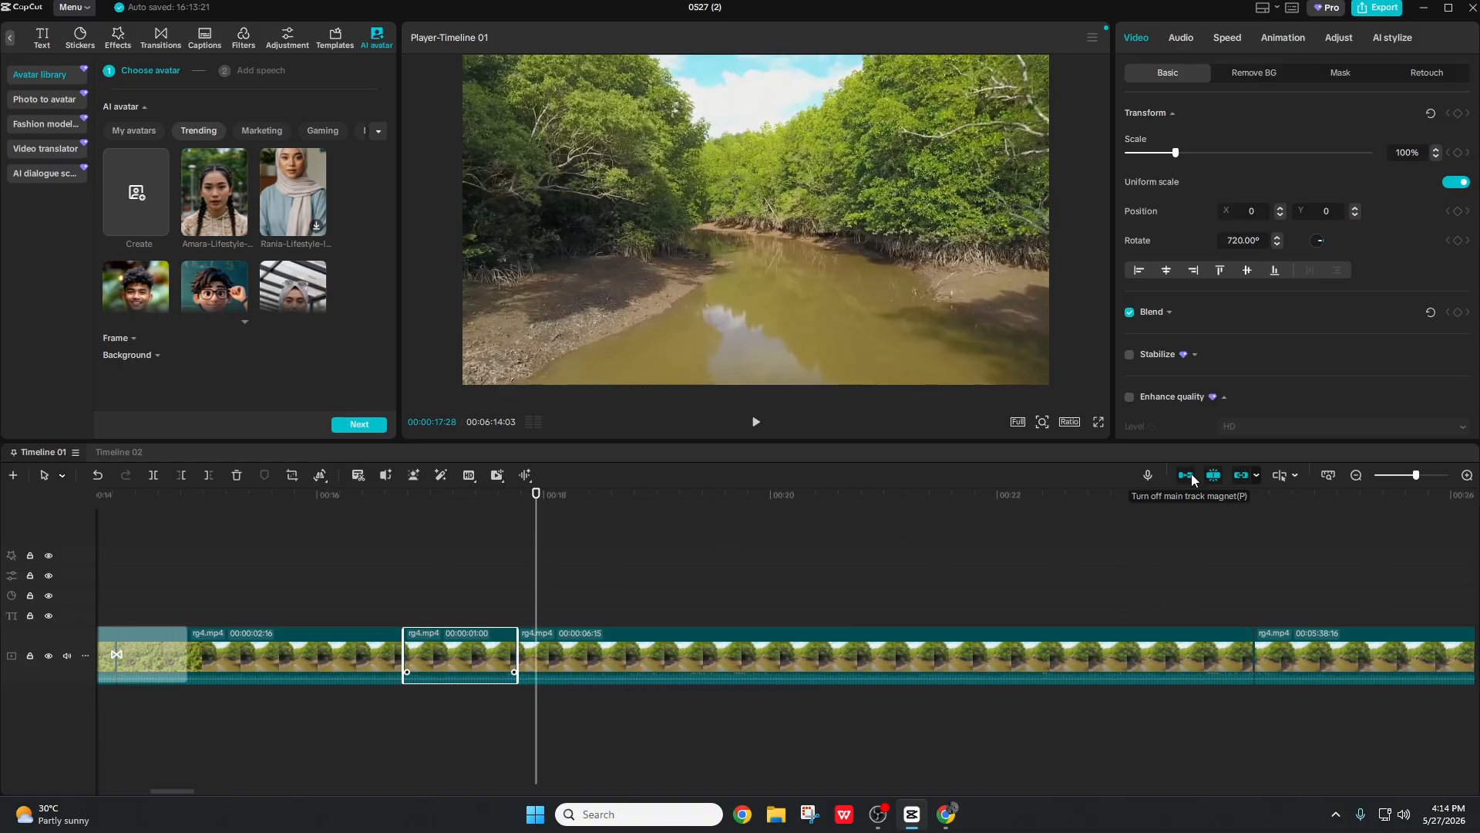
click(1212, 476)
click(1191, 474)
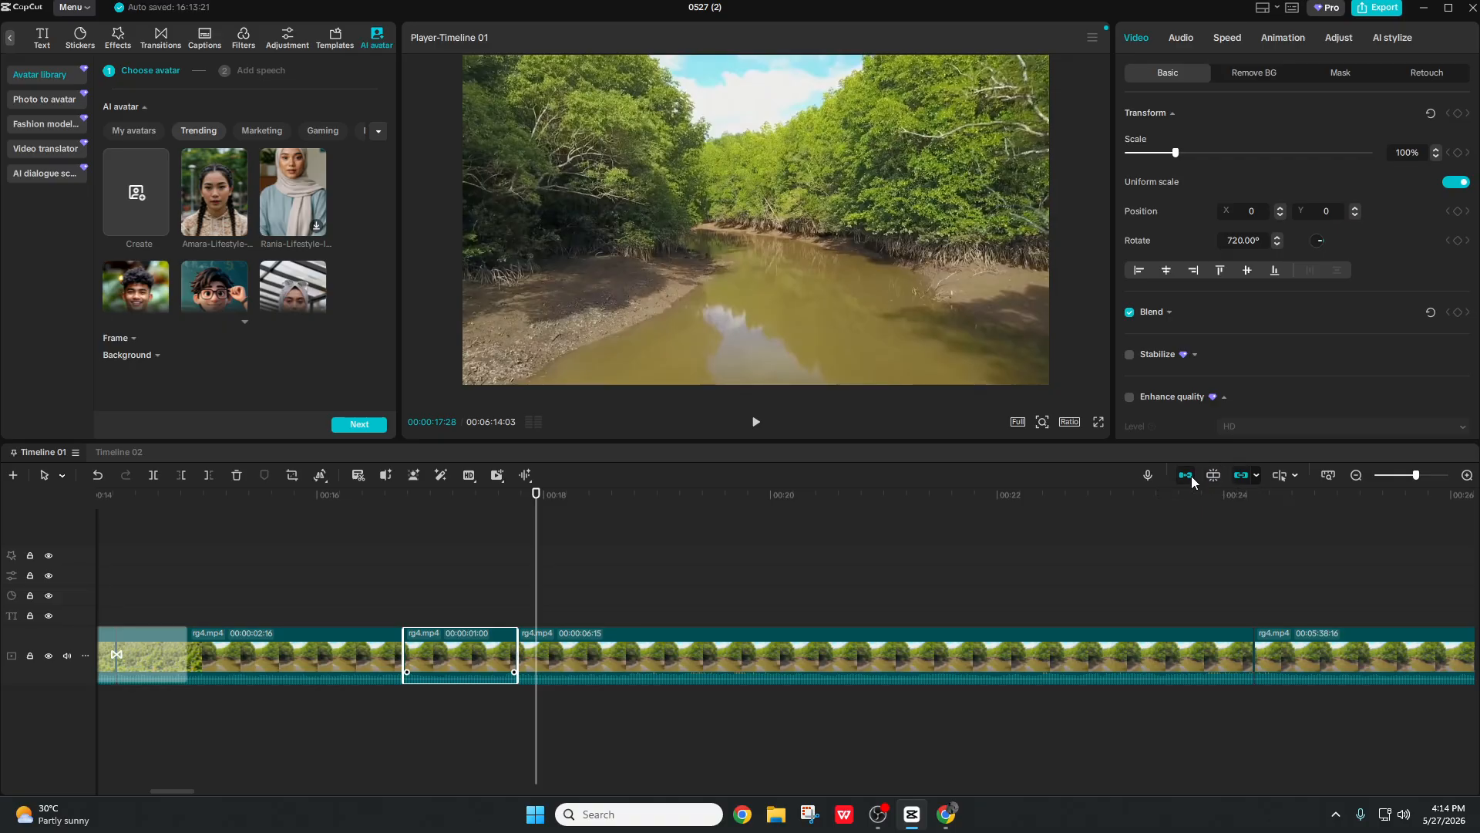
click(1246, 474)
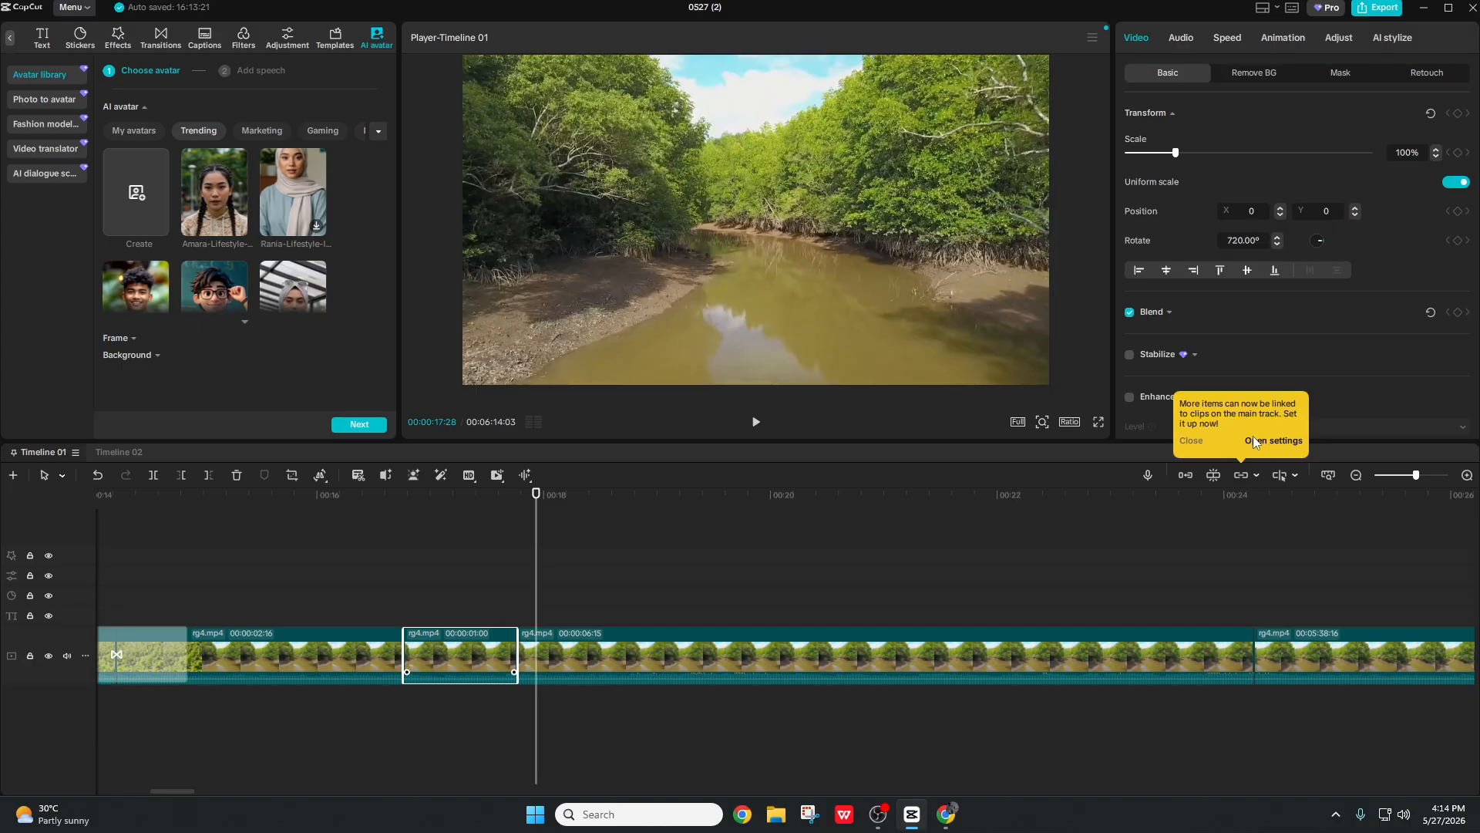
Step: Review the item types linked to main-track clips in the linkage settings and accept the existing selection
click(1255, 477)
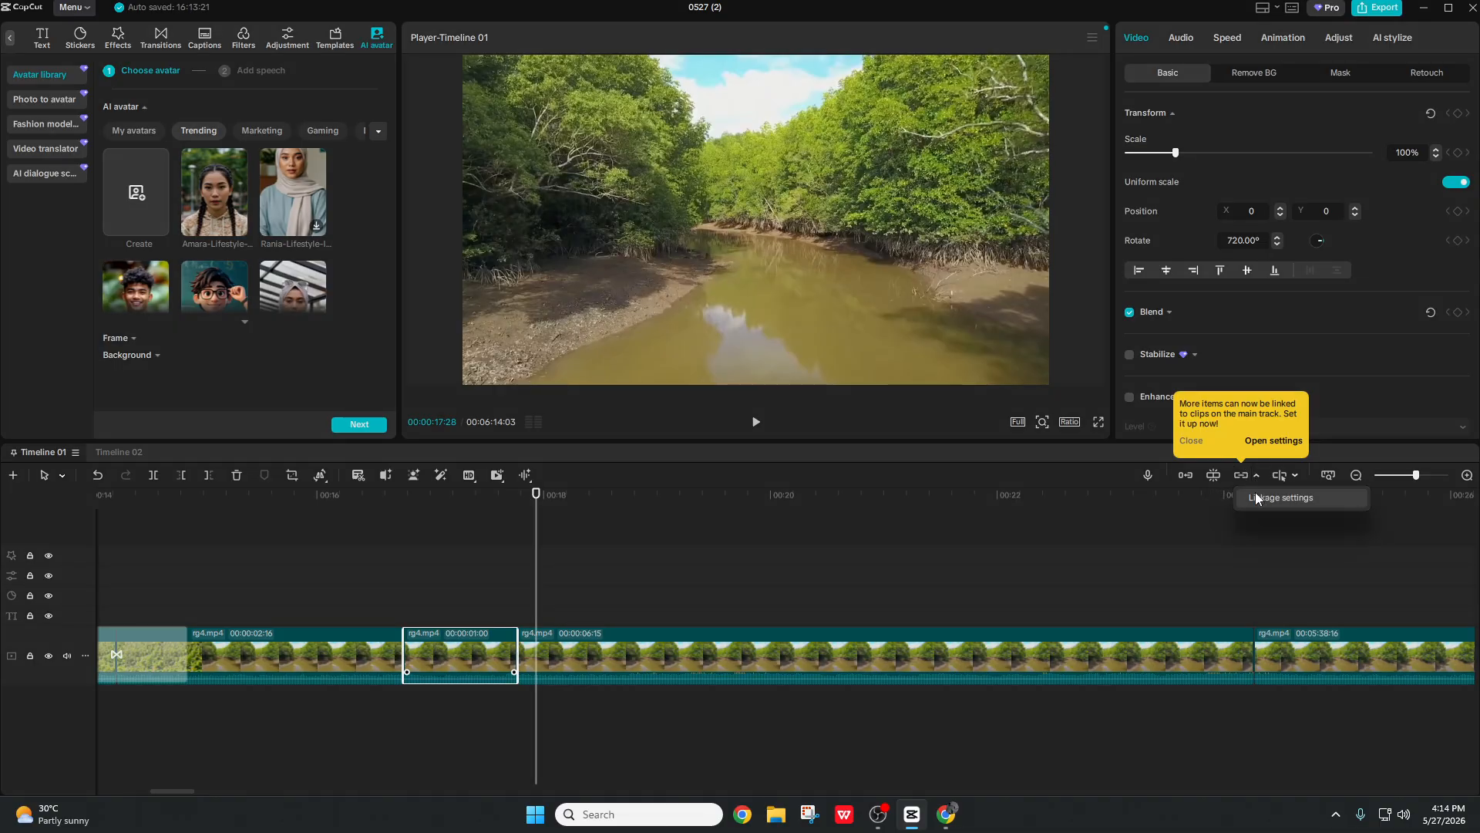
click(1255, 494)
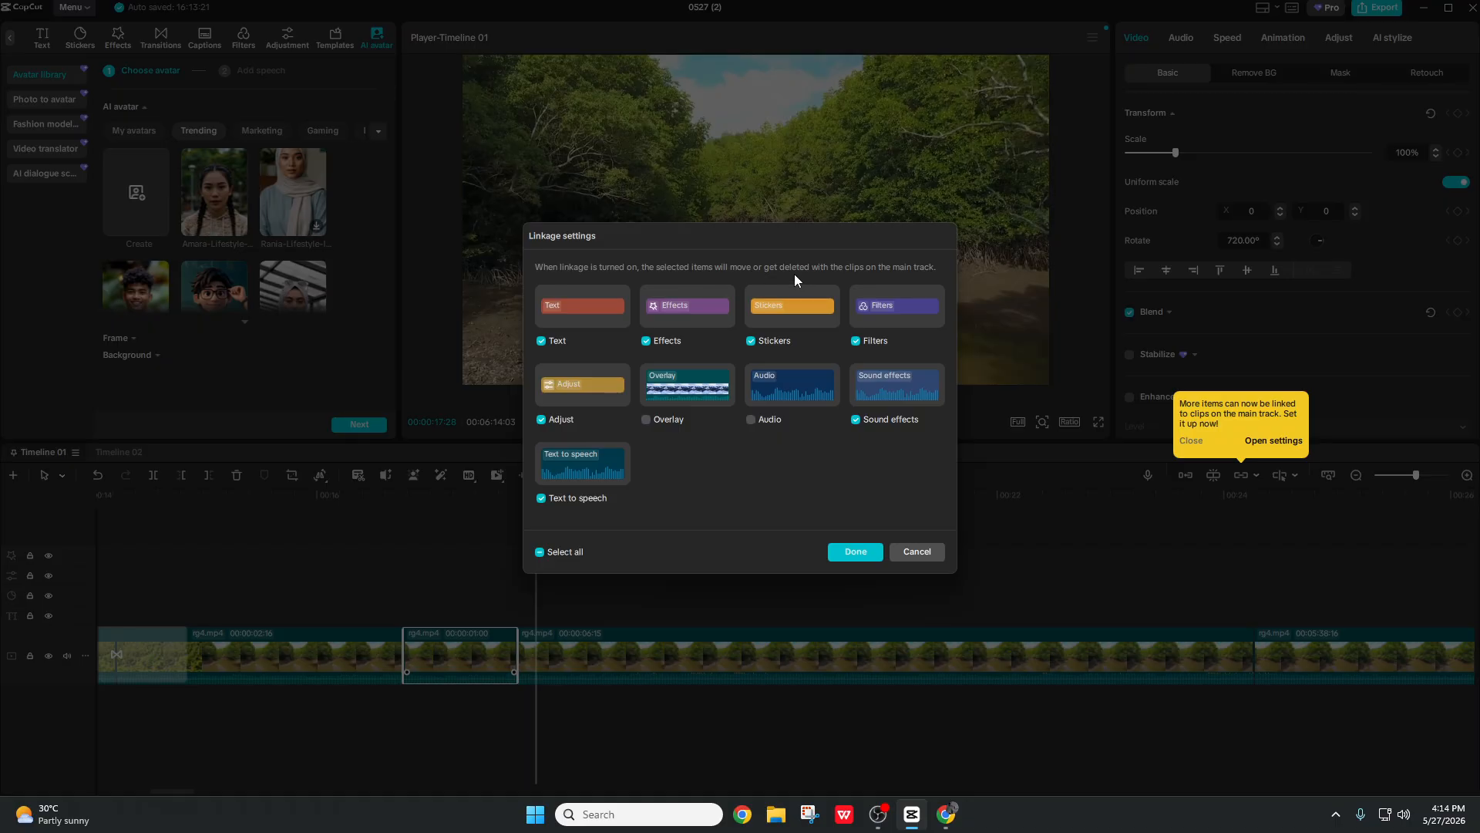
click(869, 552)
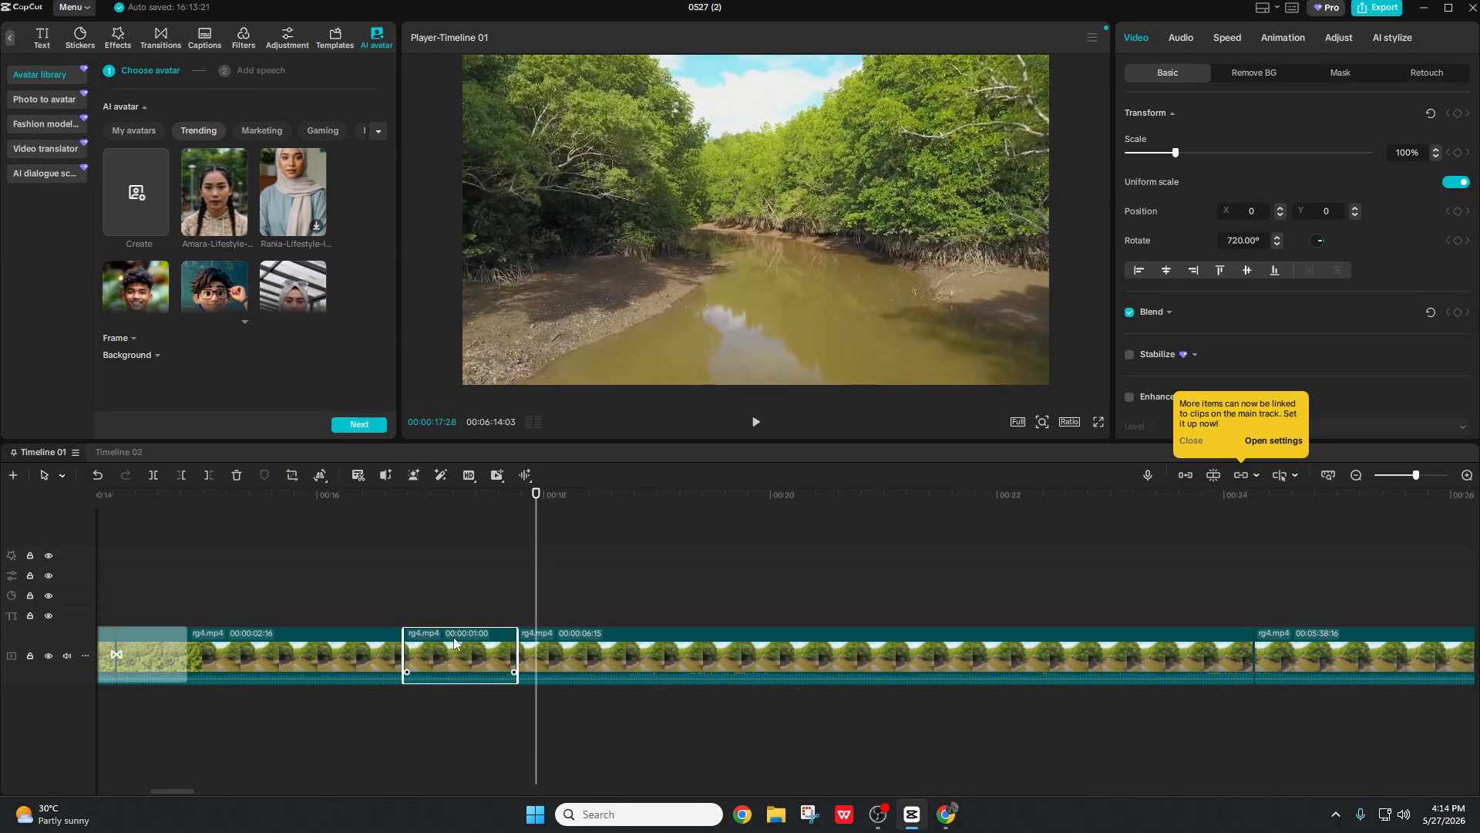
Step: Delete the 00:00:08:28 clip from the main track with linkage off, and undo the deletion
drag(151, 794, 97, 801)
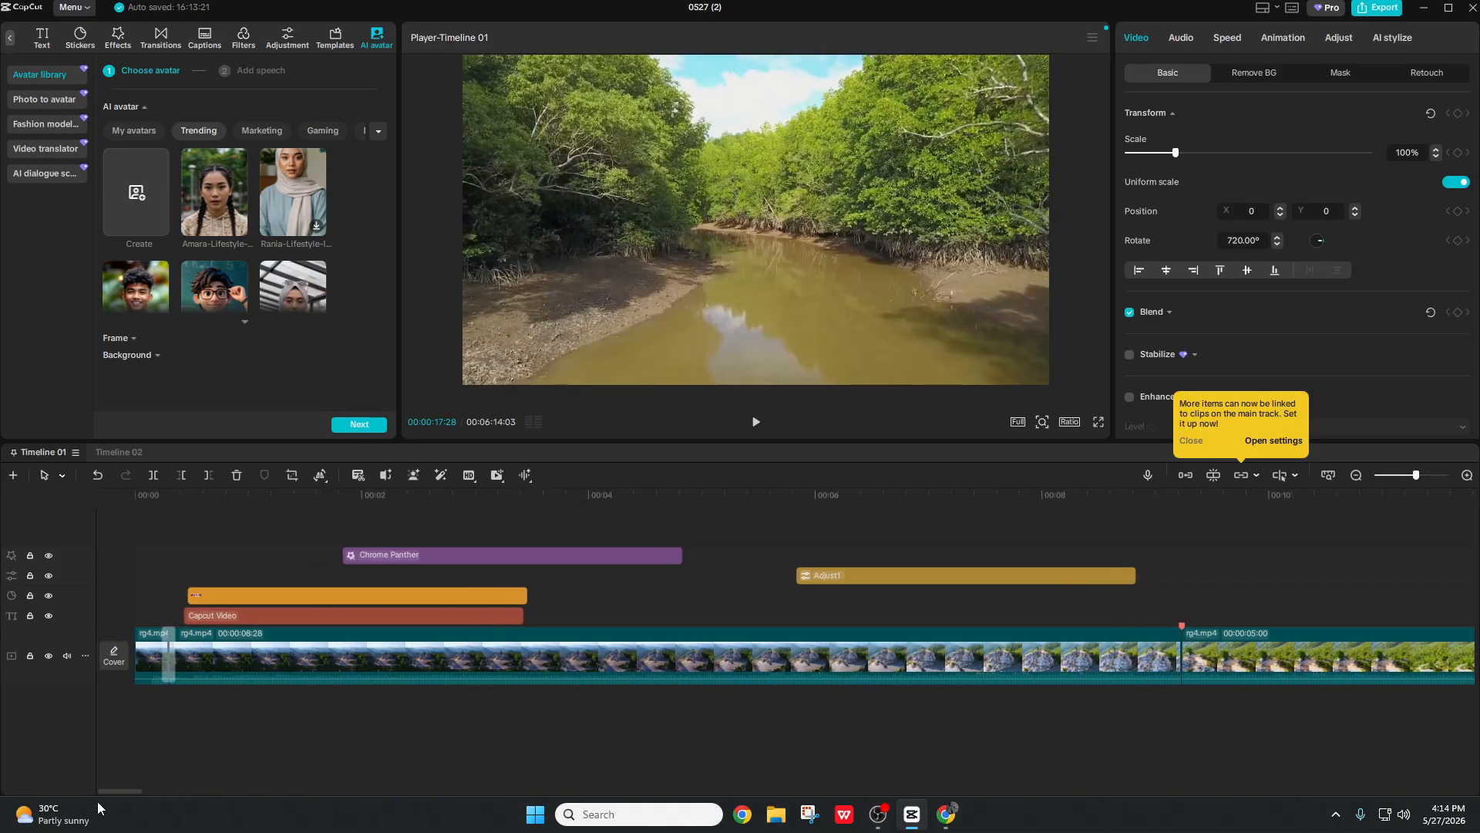
click(410, 662)
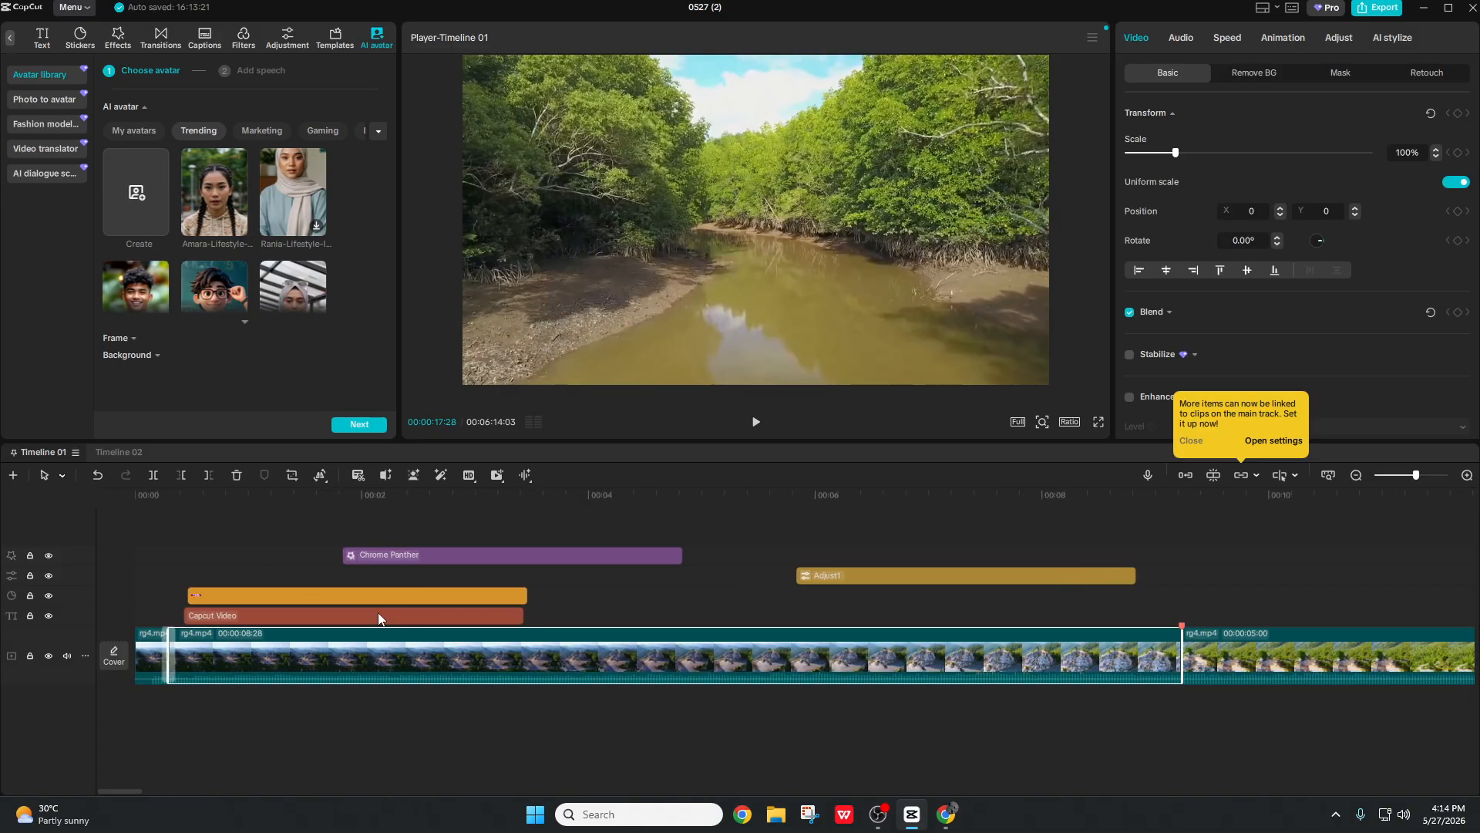
key(Delete)
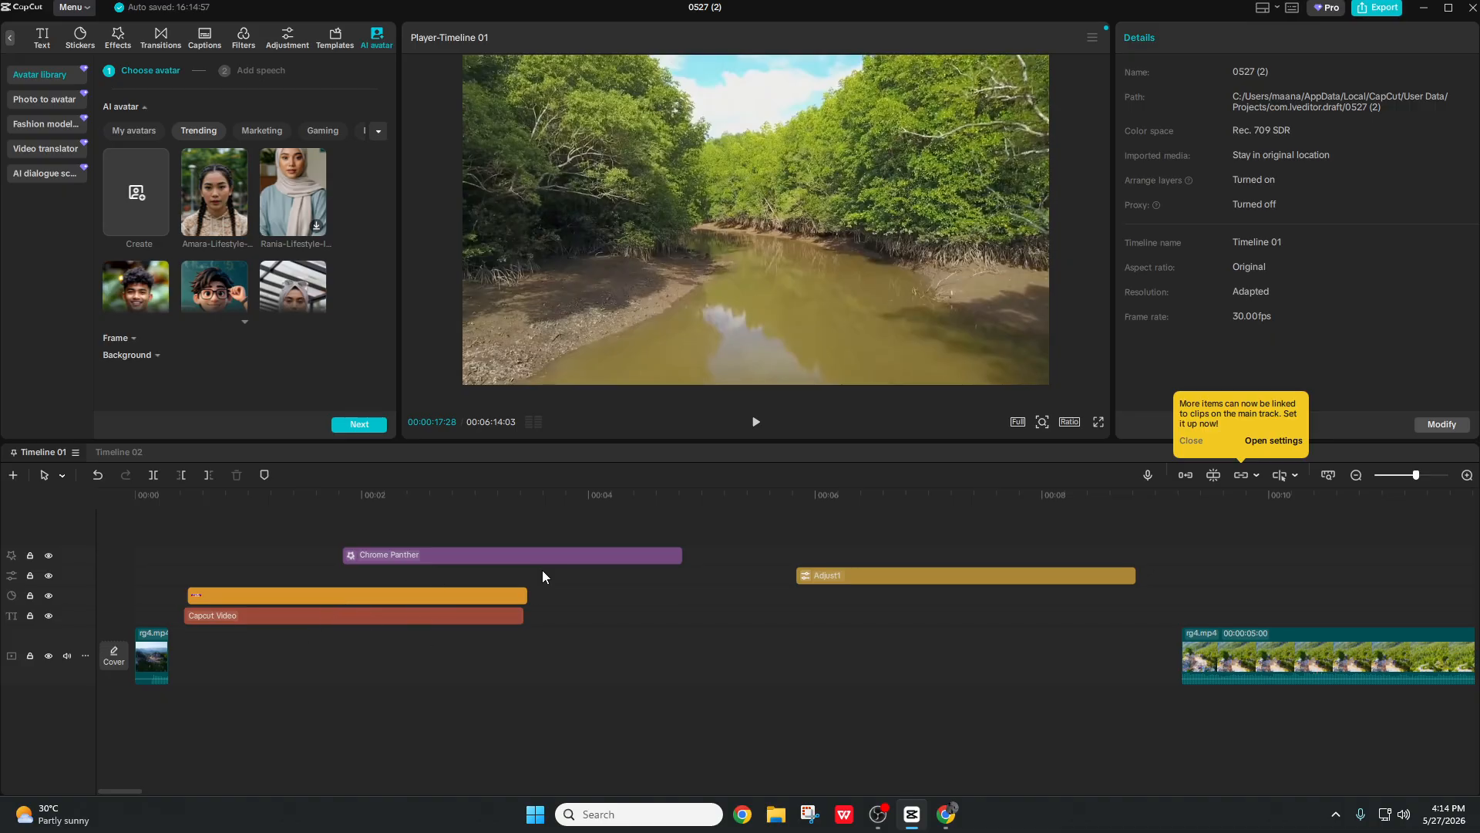
key(ctrl+z)
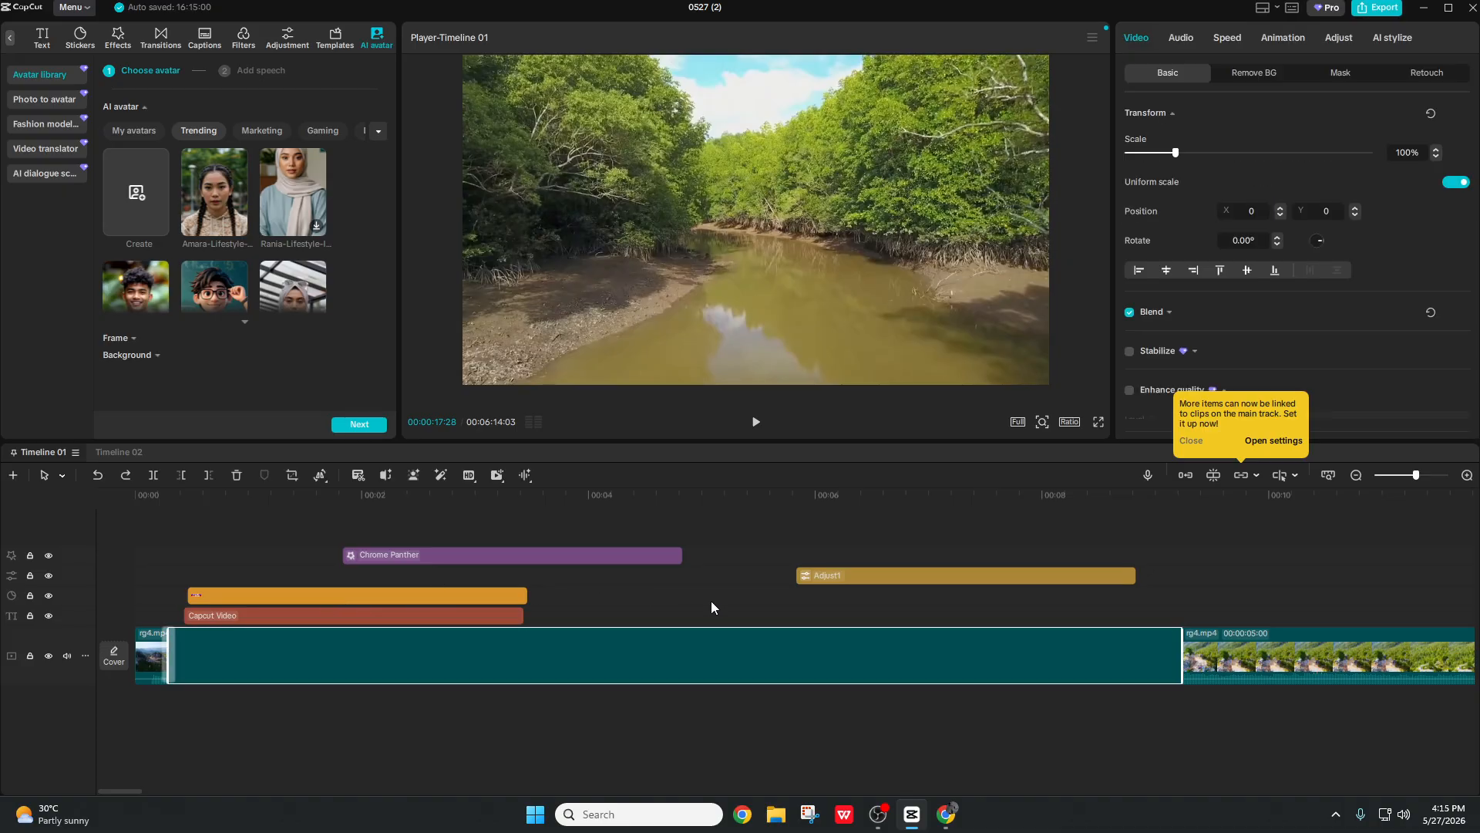
Step: Turn on linkage, delete the 00:00:08:28 clip together with its linked items, and undo the deletion
click(1238, 474)
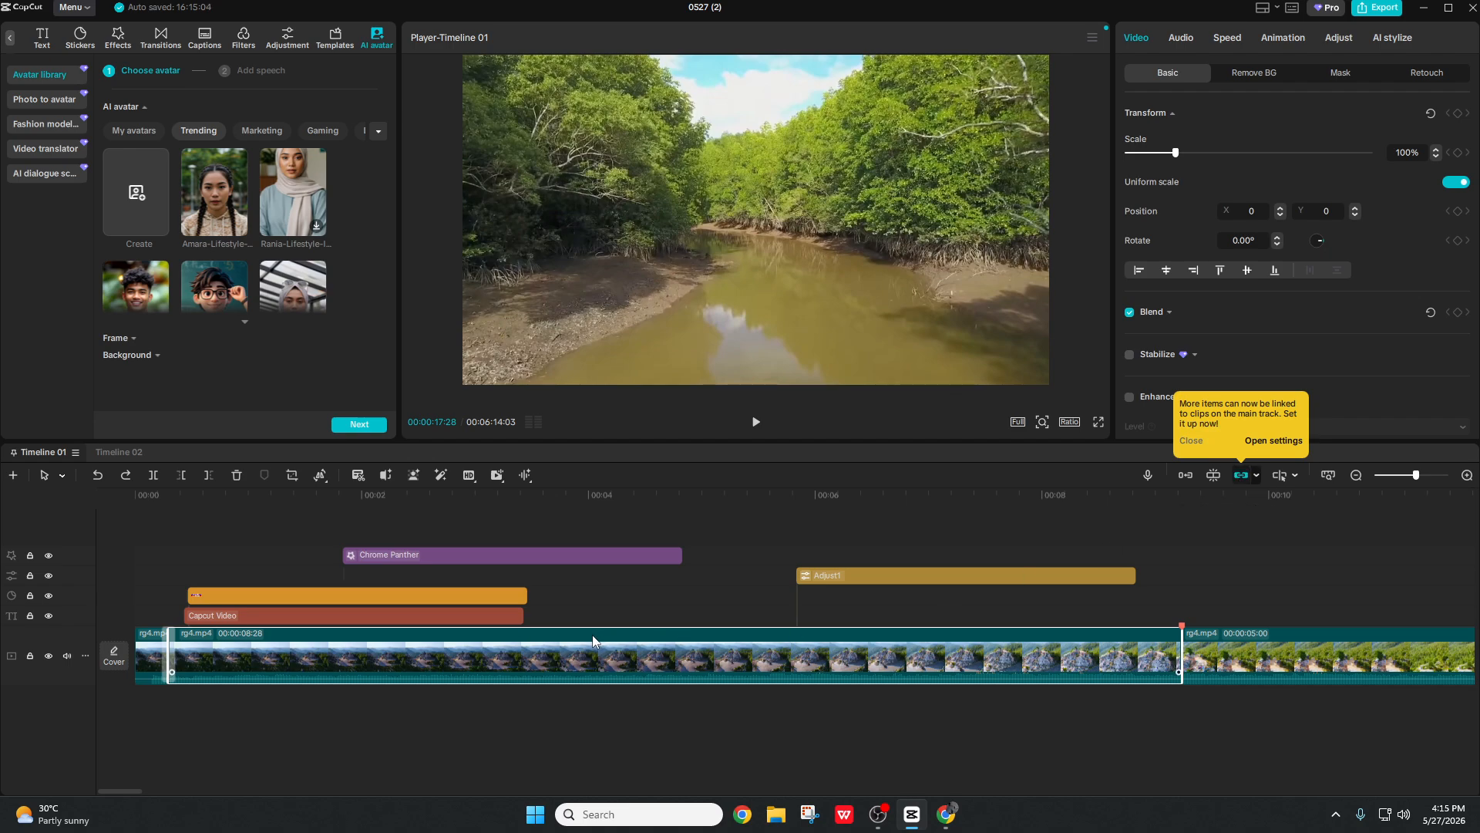
key(Delete)
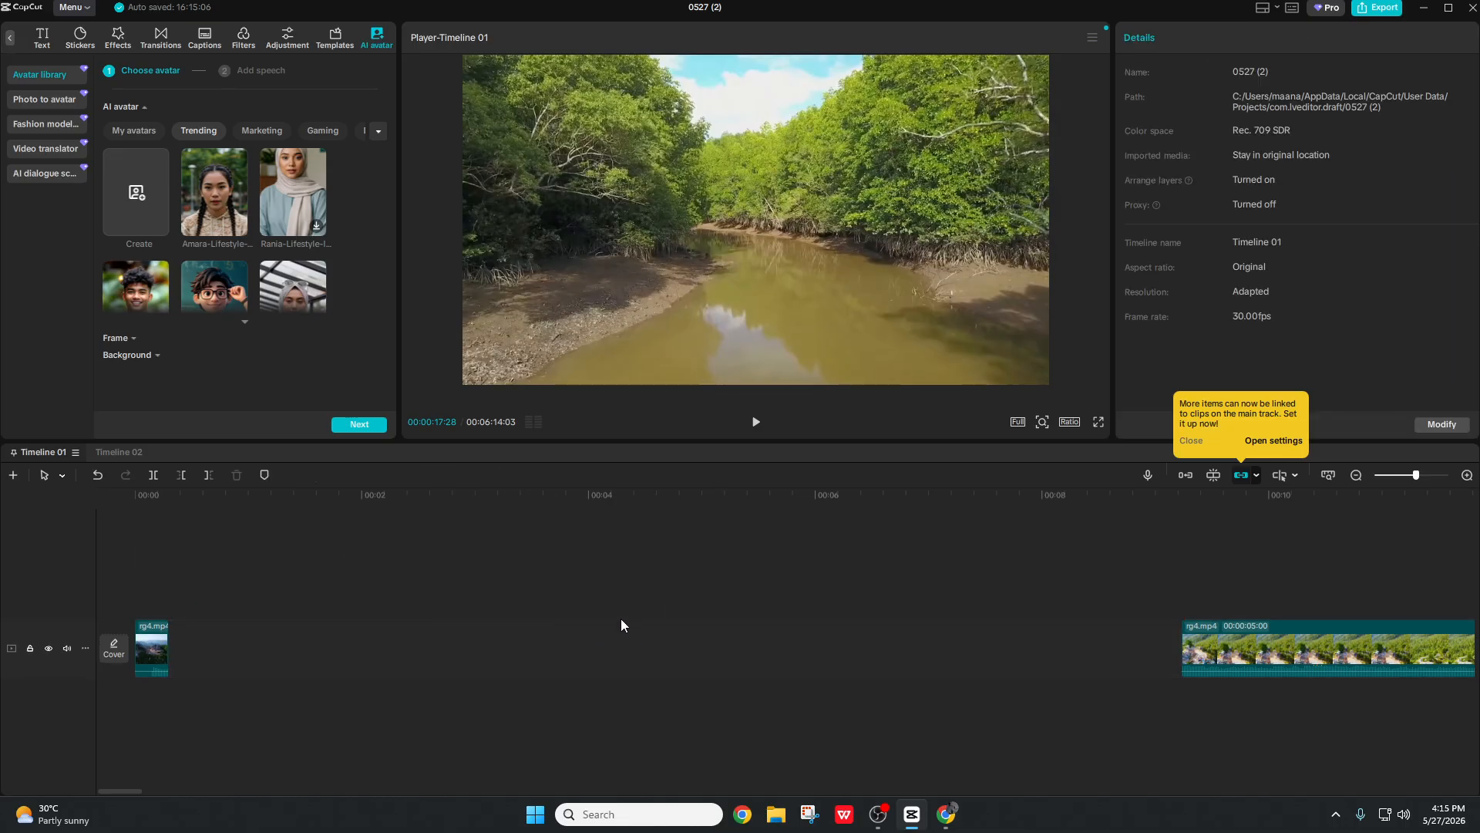
key(ctrl+z)
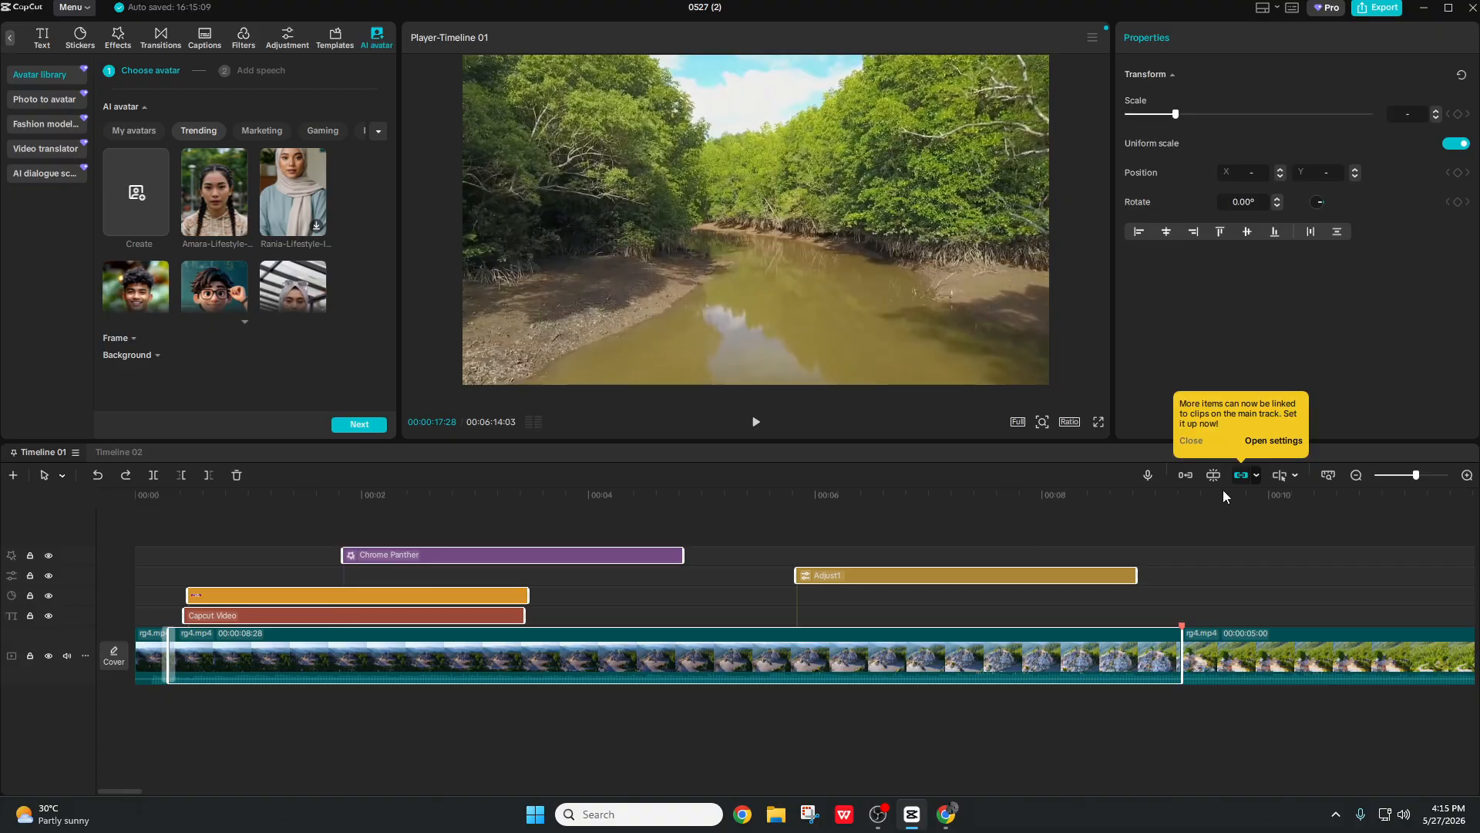
click(1222, 491)
click(1192, 440)
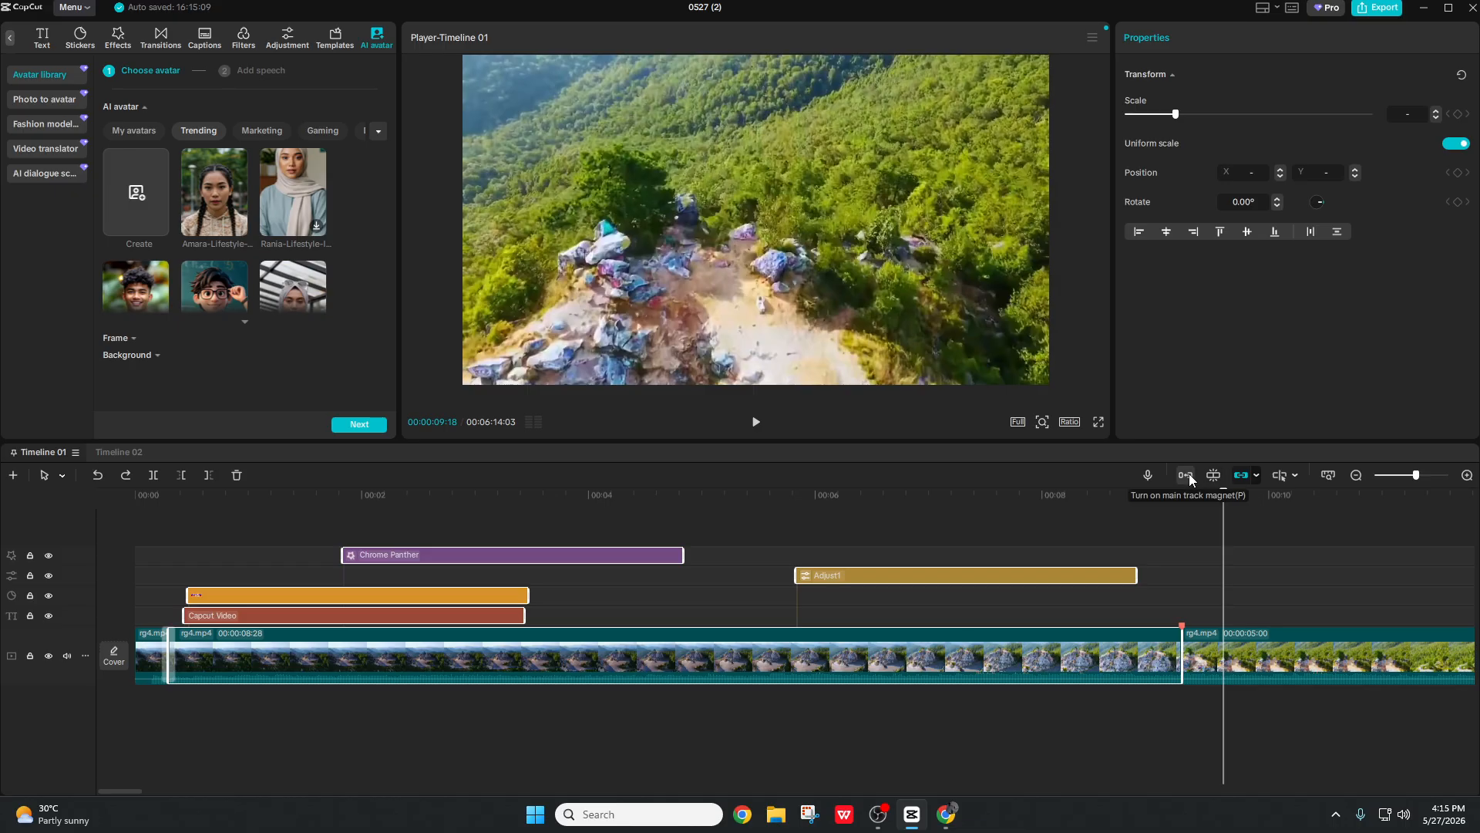
Step: Test deleting the selected clip and linked items with the main track magnet on, undoing the deletion and turning the magnet off
click(1189, 473)
key(Delete)
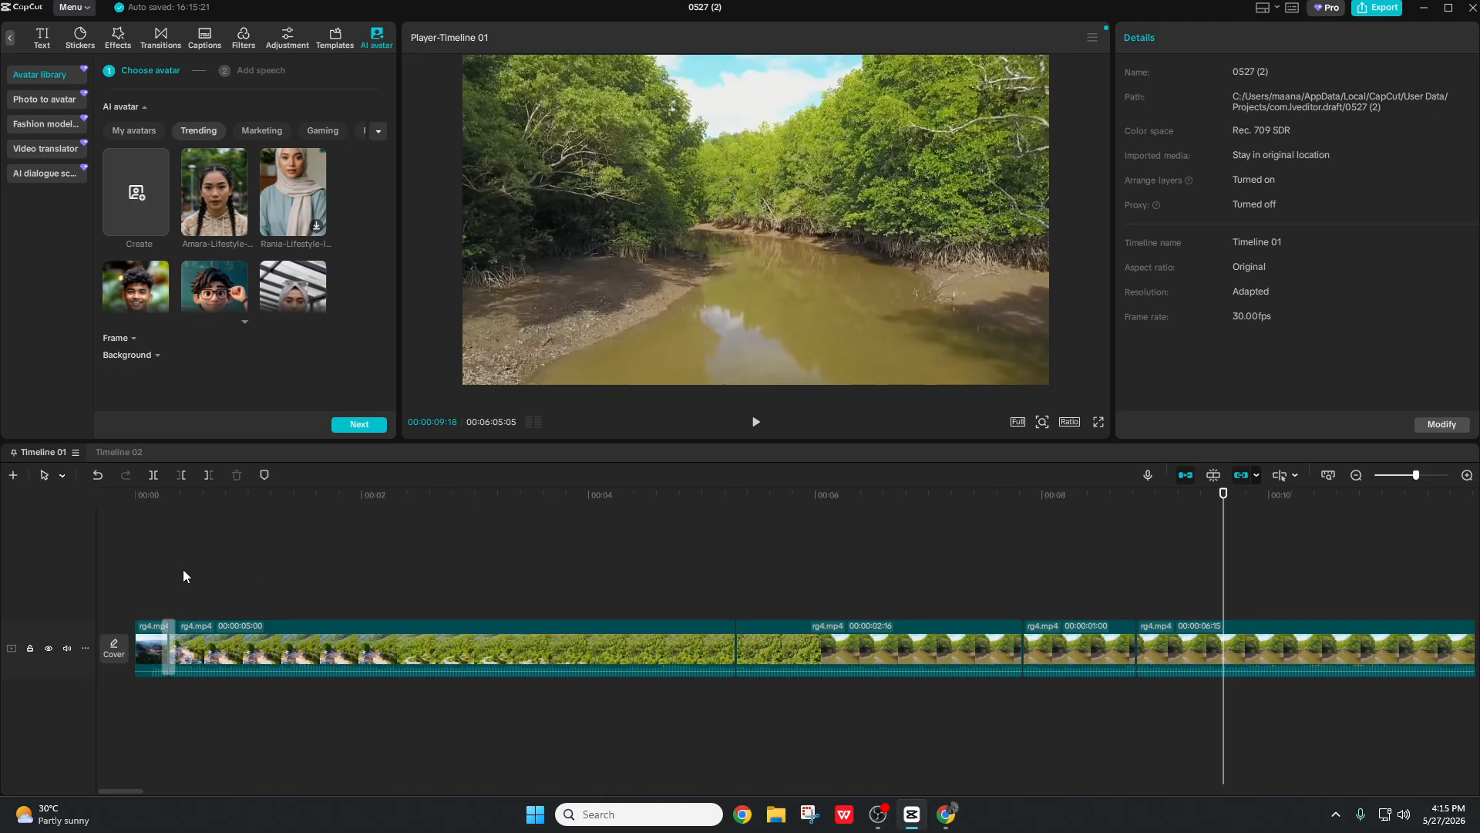
key(ctrl+z)
click(1189, 475)
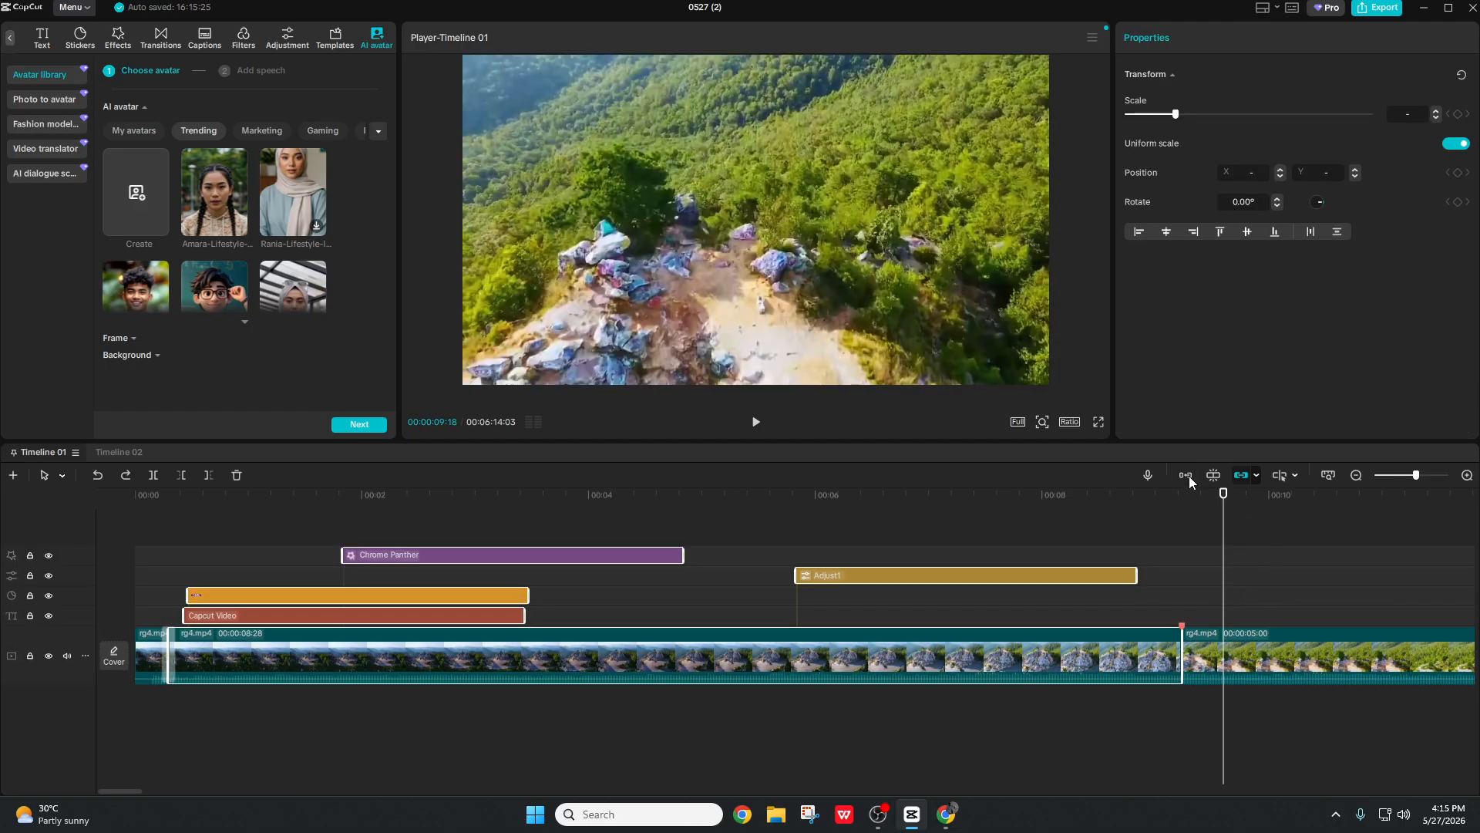
Step: Delete the 00:00:08:28 clip with linkage on and the main track magnet off, and undo the deletion
click(543, 660)
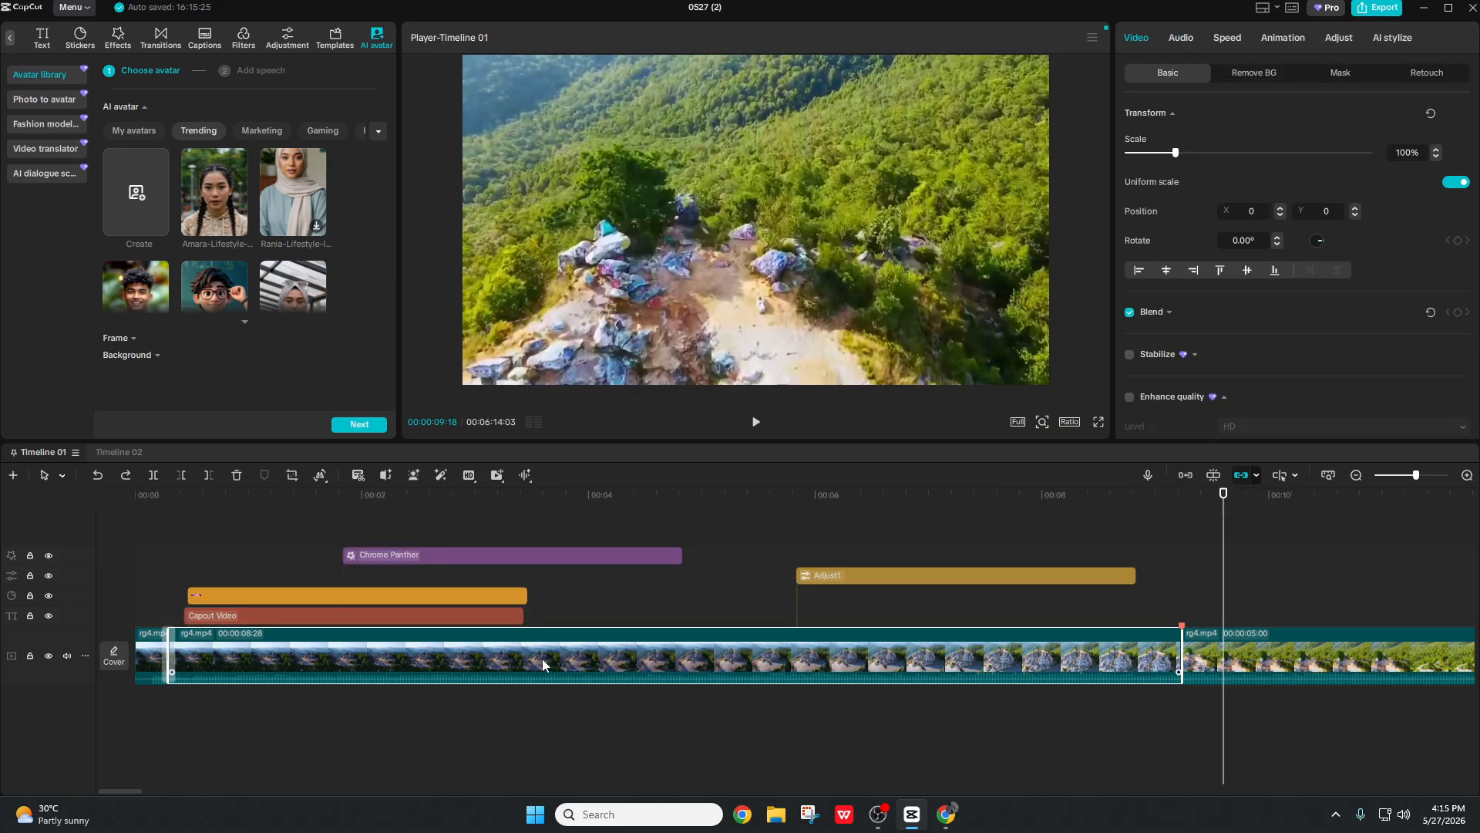
key(Delete)
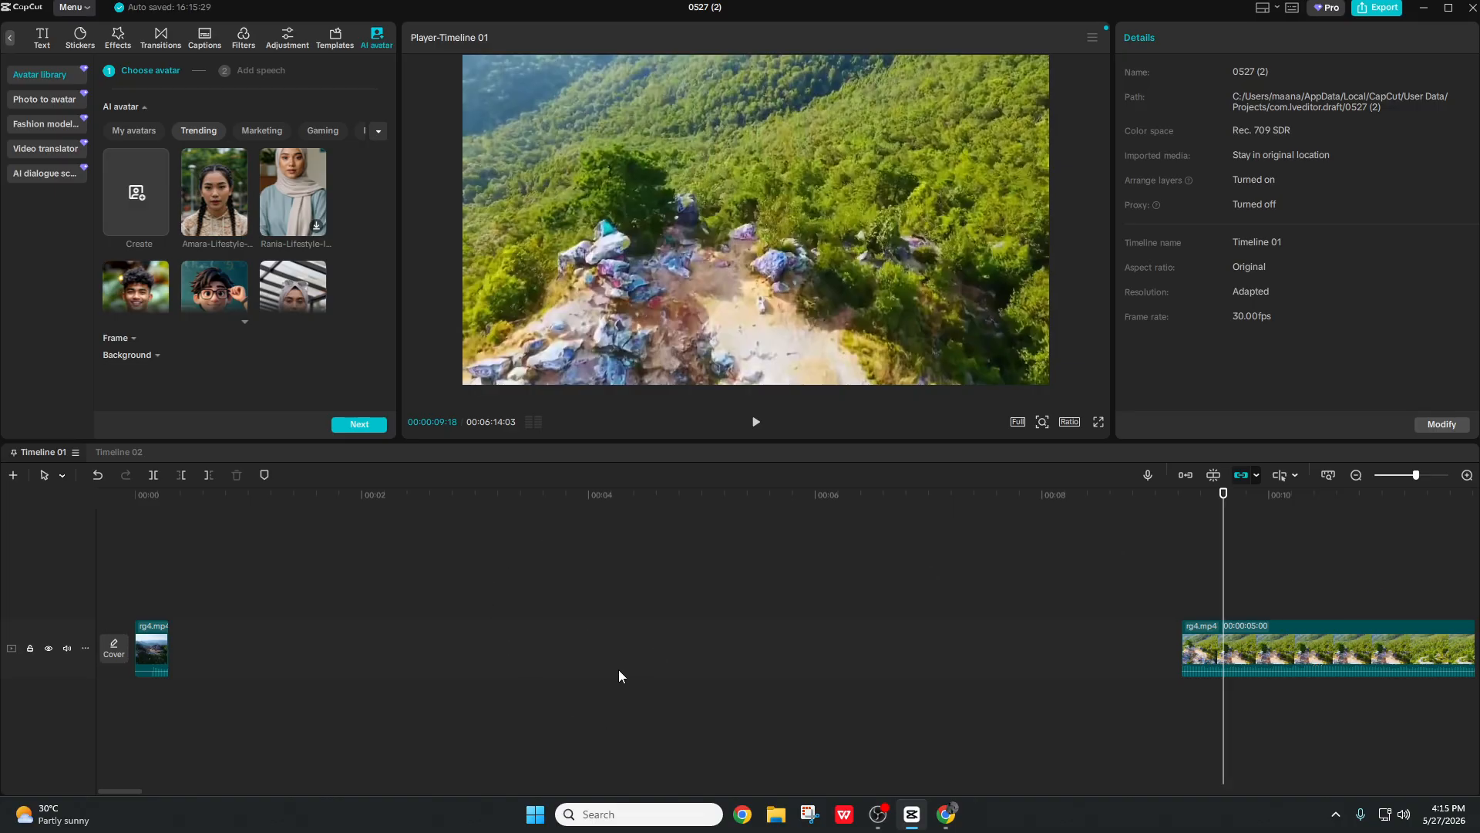
key(ctrl+z)
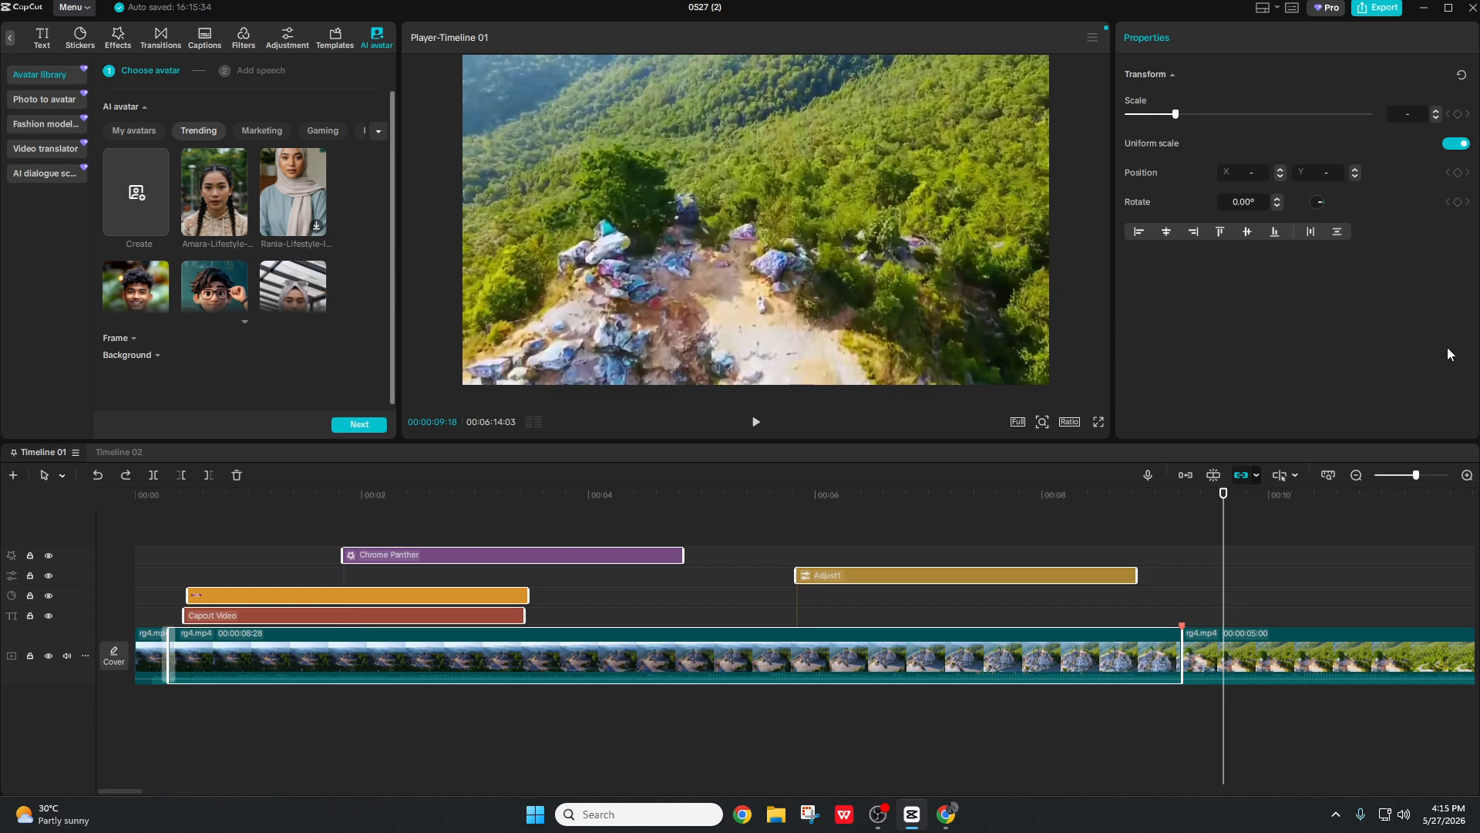
Step: Delete the Chrome Panther effect, the Adjust1 layer, the sticker and the Capcut Video text from Timeline 01
click(1329, 475)
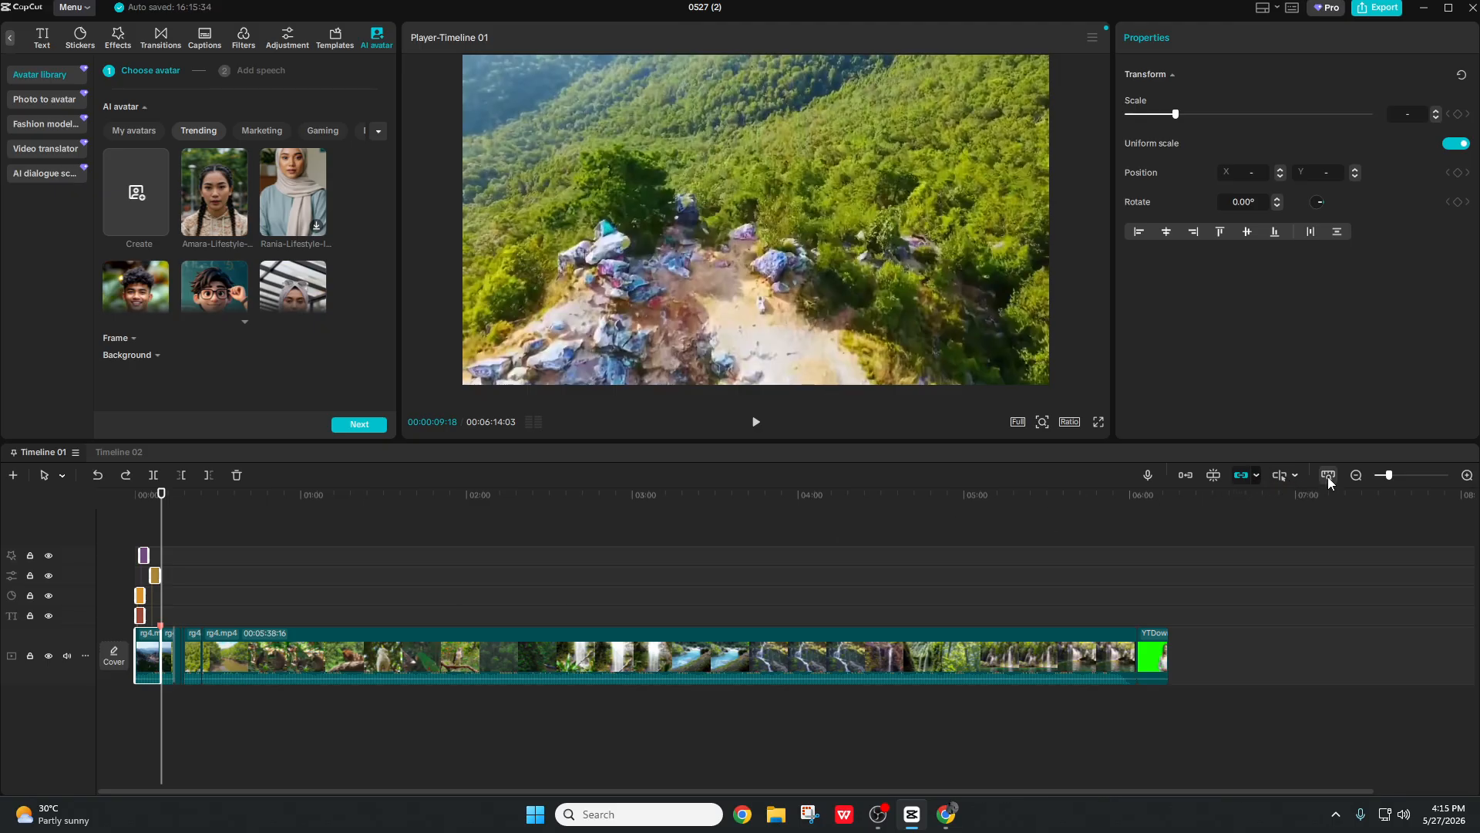
drag(1388, 475, 1414, 478)
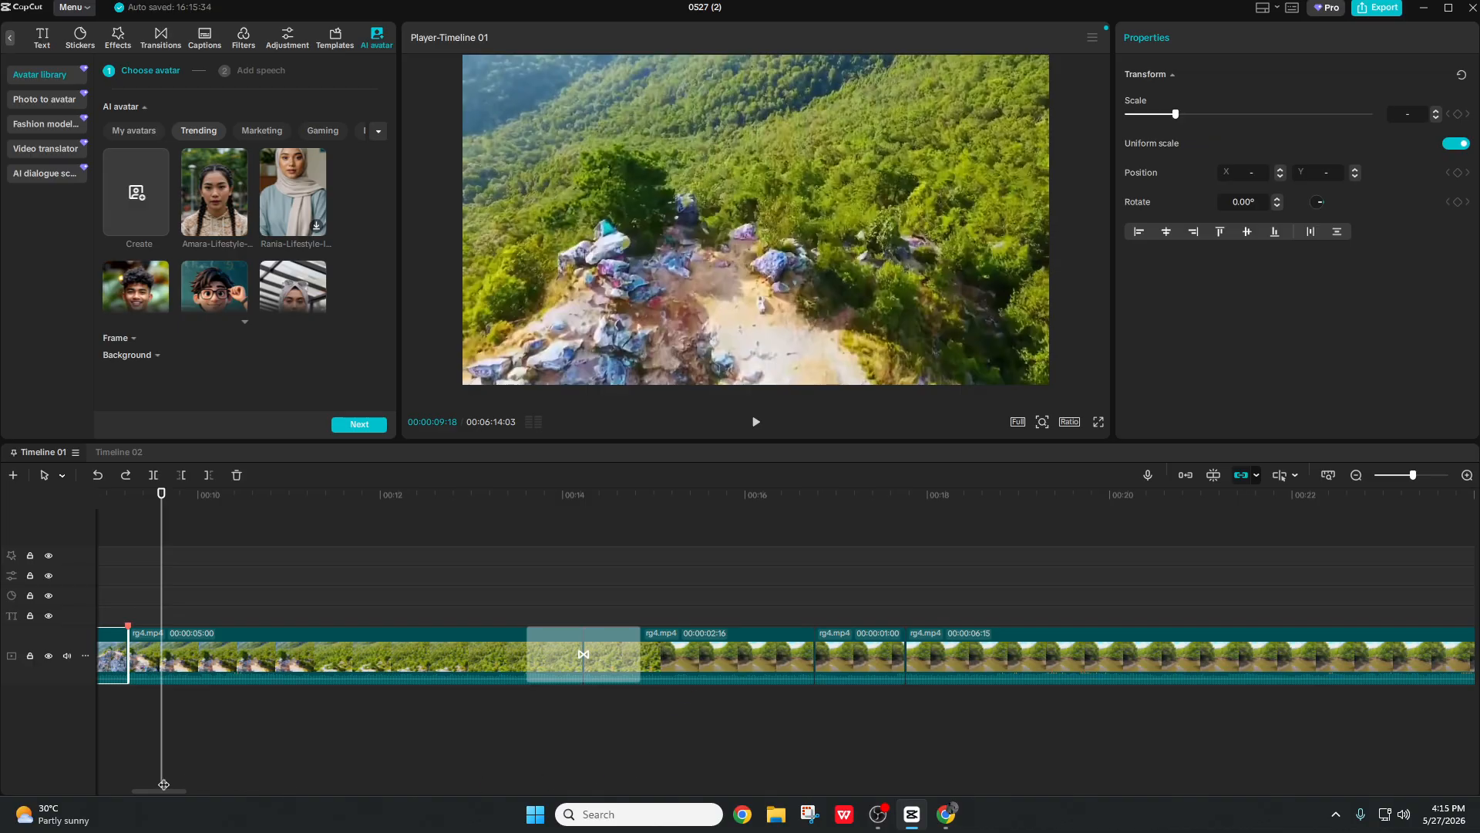
drag(166, 787, 122, 794)
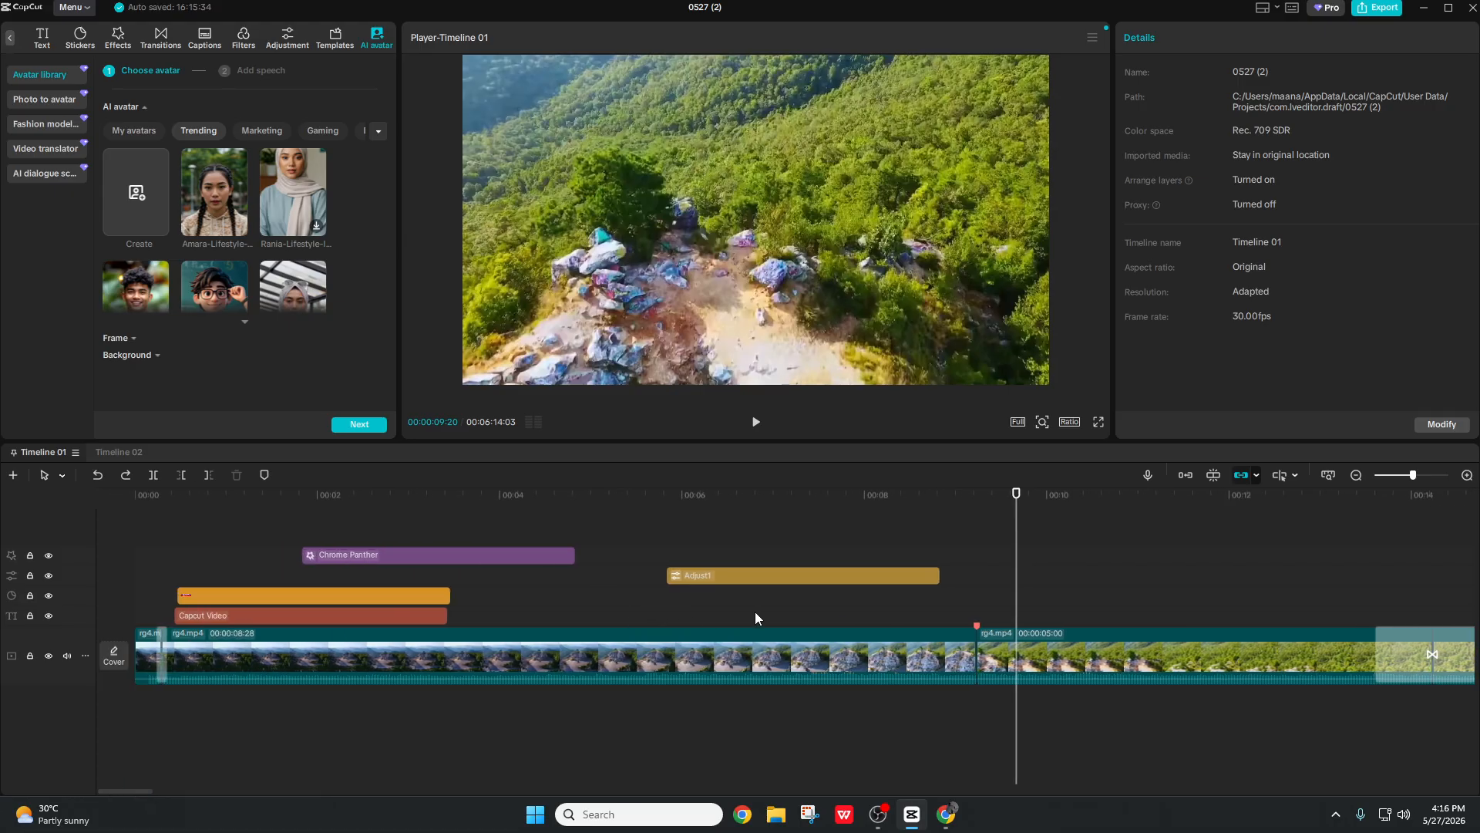
drag(654, 605, 289, 546)
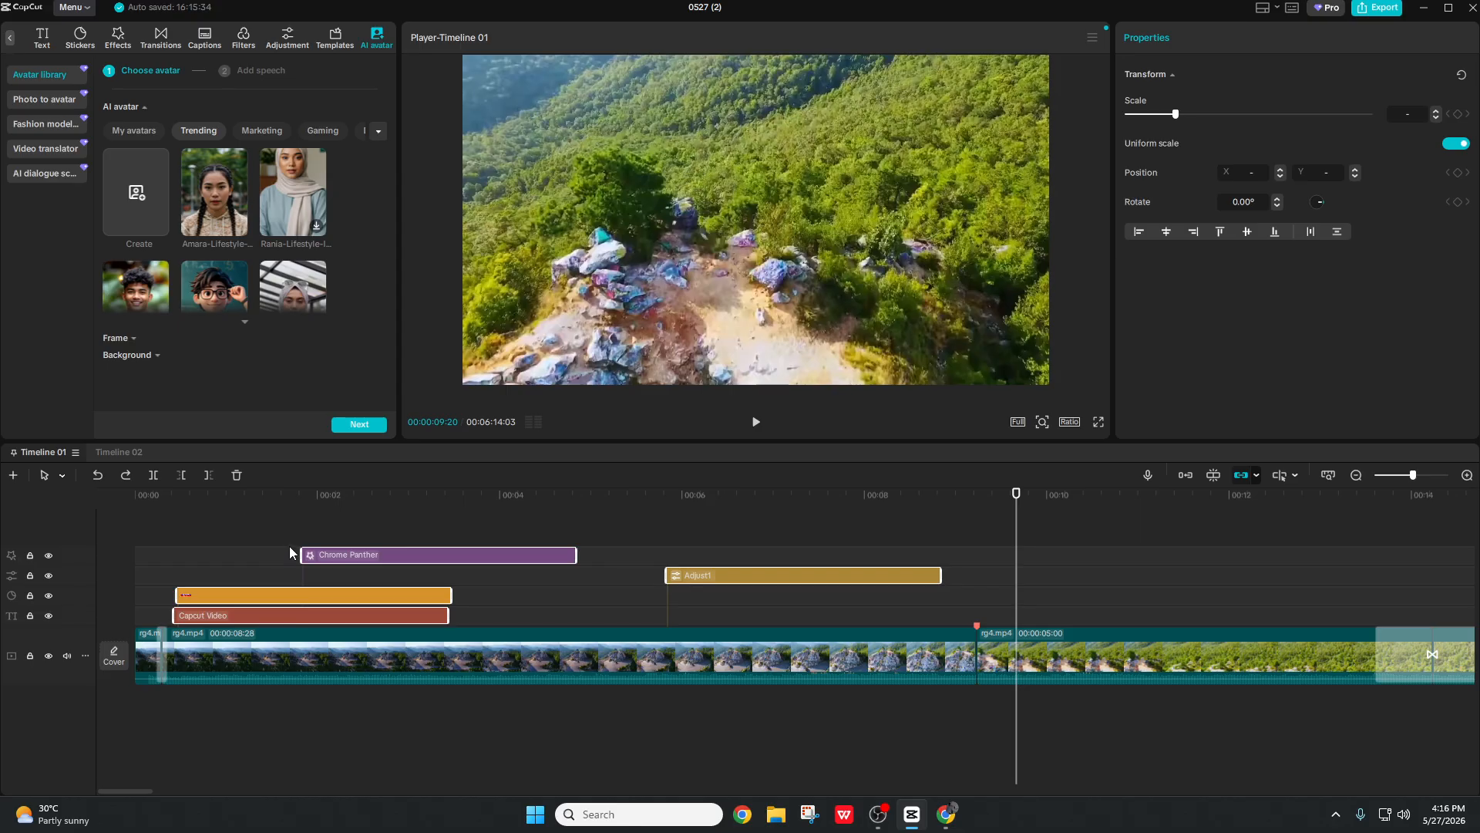
key(Delete)
click(285, 648)
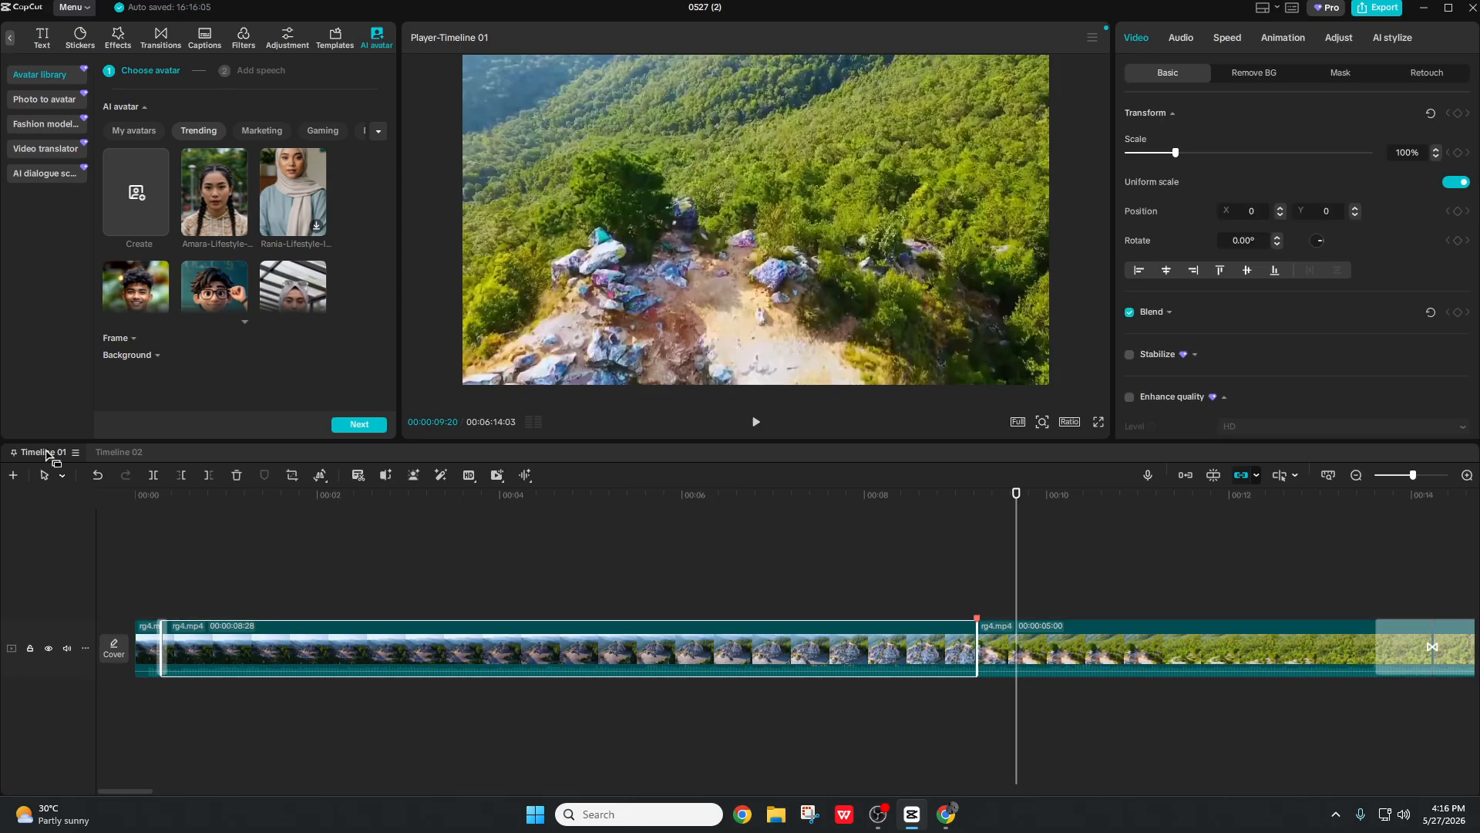
Step: Create a new empty timeline, Timeline 03, and show the project's imported media
click(13, 475)
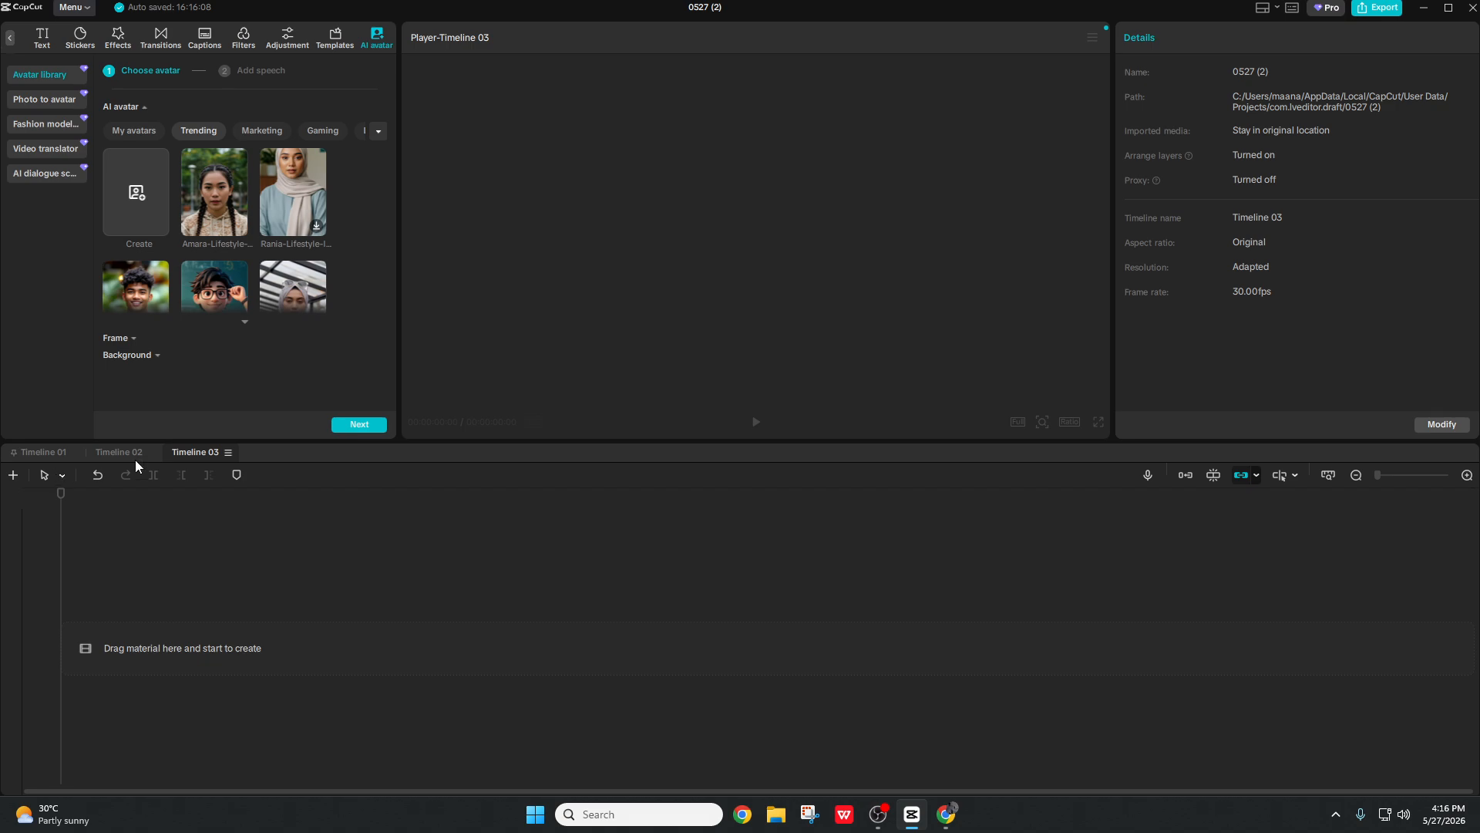
click(13, 40)
click(18, 38)
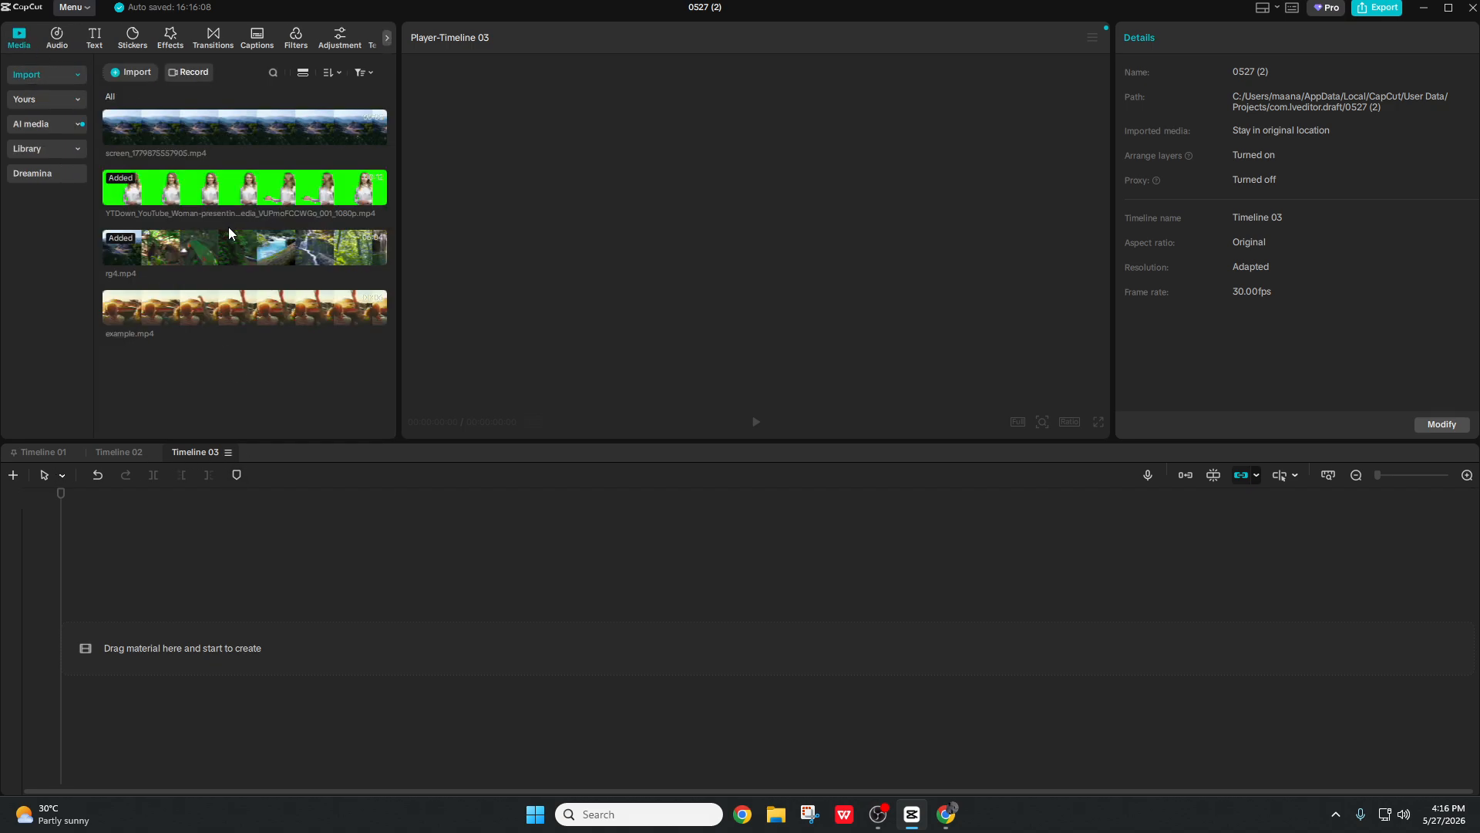
drag(222, 132, 165, 642)
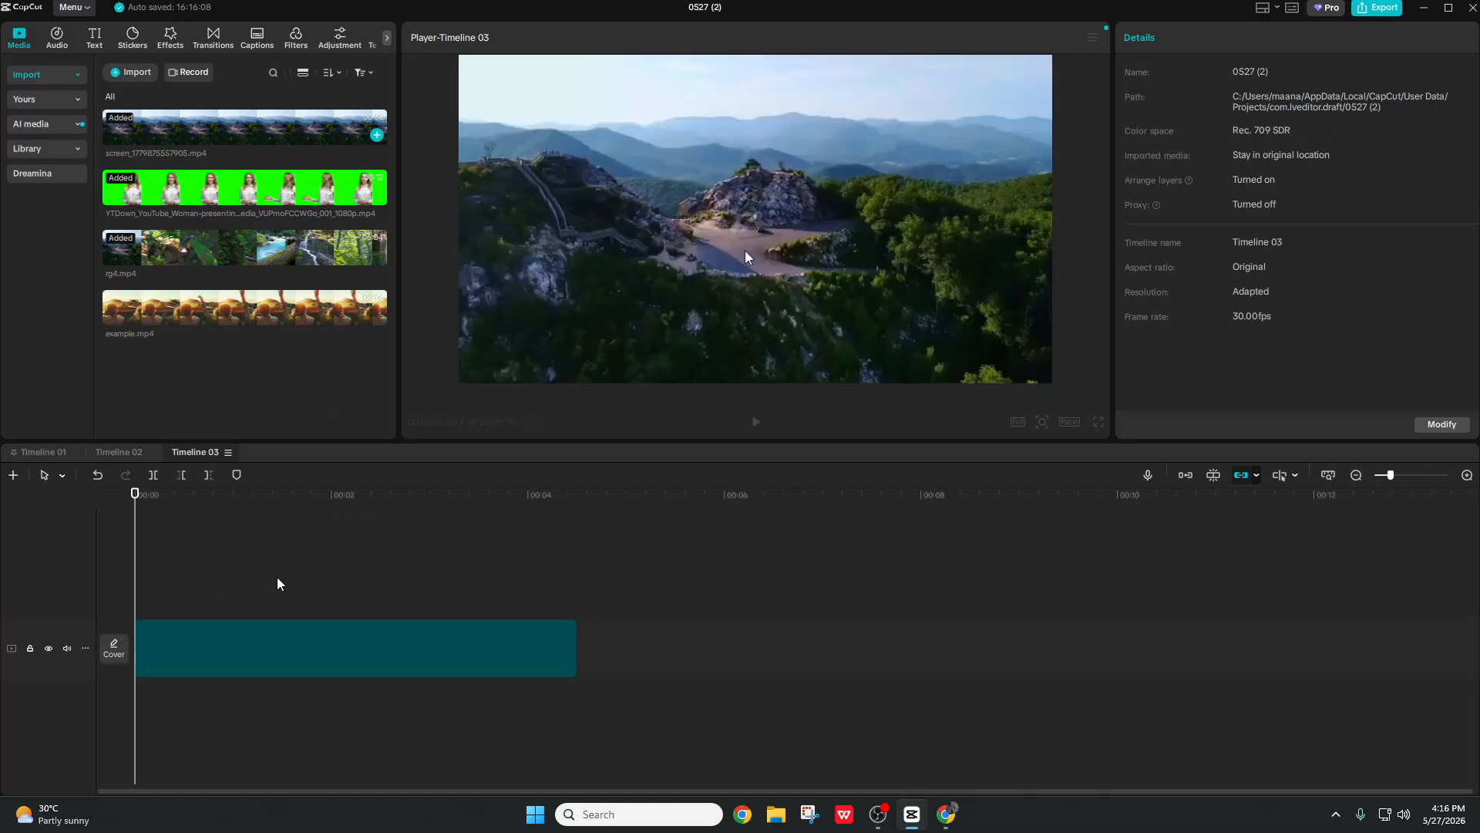
drag(135, 531, 418, 578)
key(Delete)
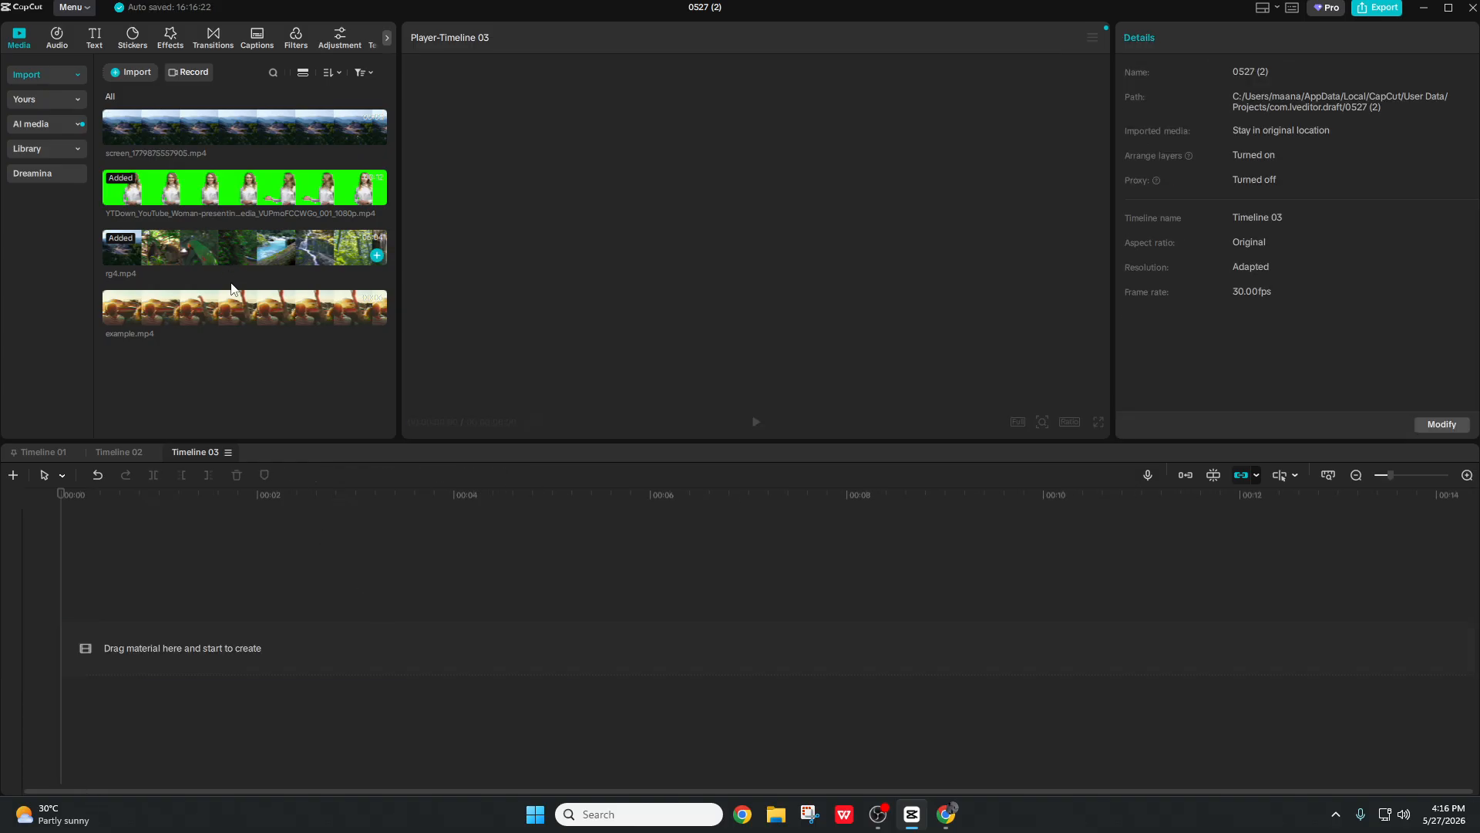
Step: Add rg4.mp4 to the main track of Timeline 03 and split it at 00:00:00:15
drag(239, 243, 141, 591)
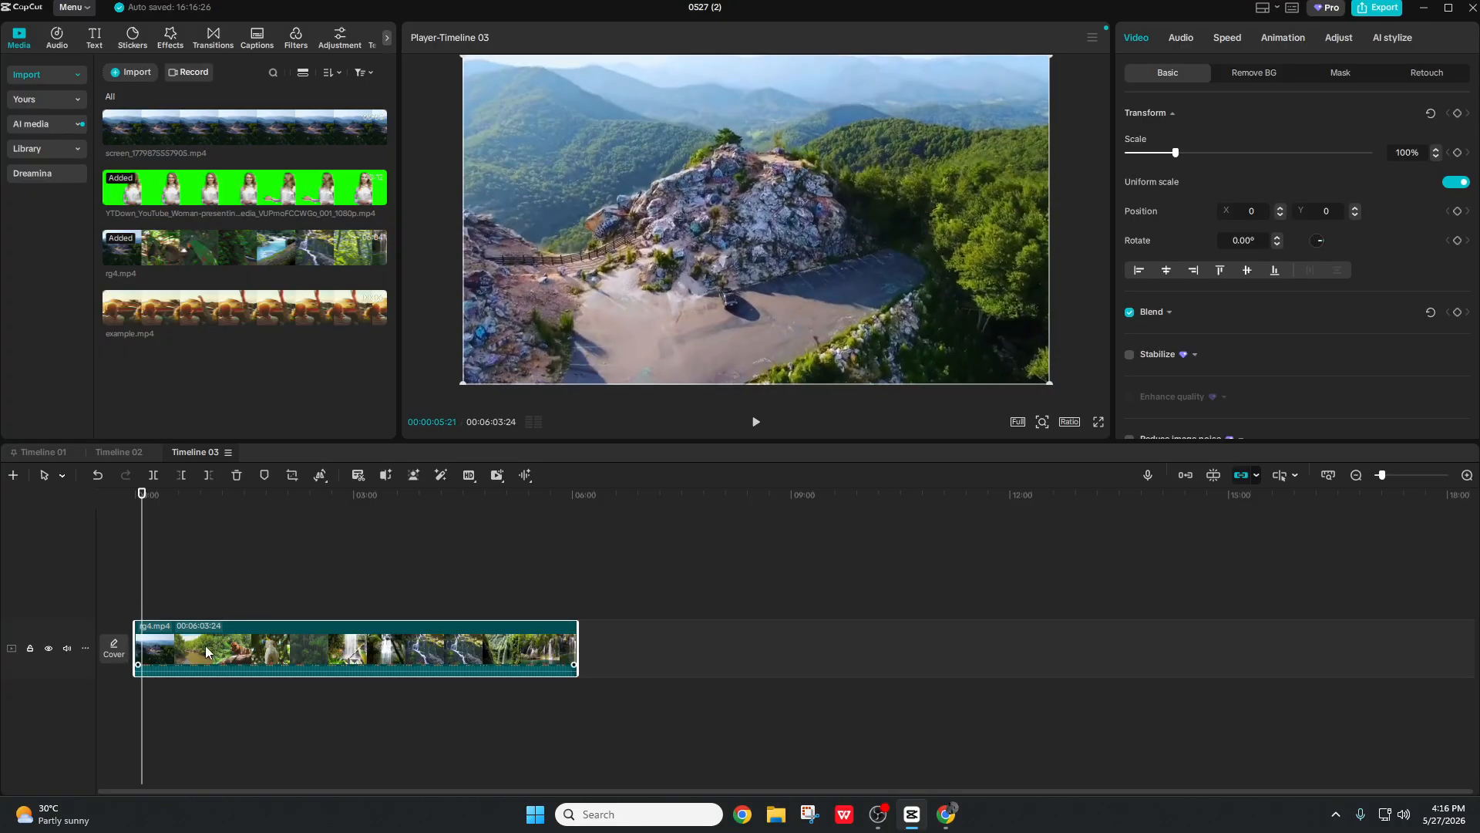
scroll(197, 644, up, 3)
scroll(197, 644, up, 1)
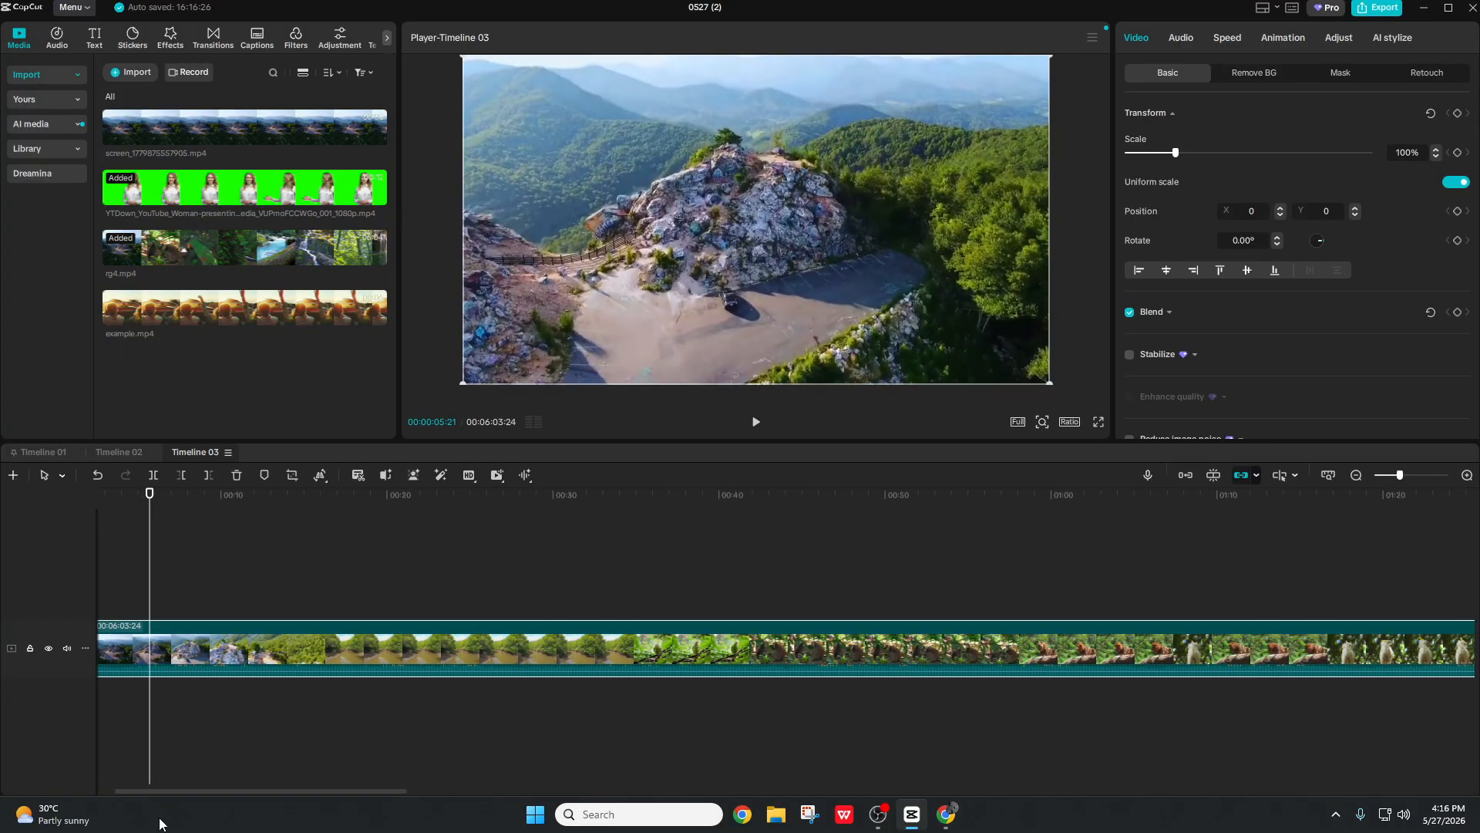
drag(187, 790, 165, 790)
drag(231, 580, 143, 597)
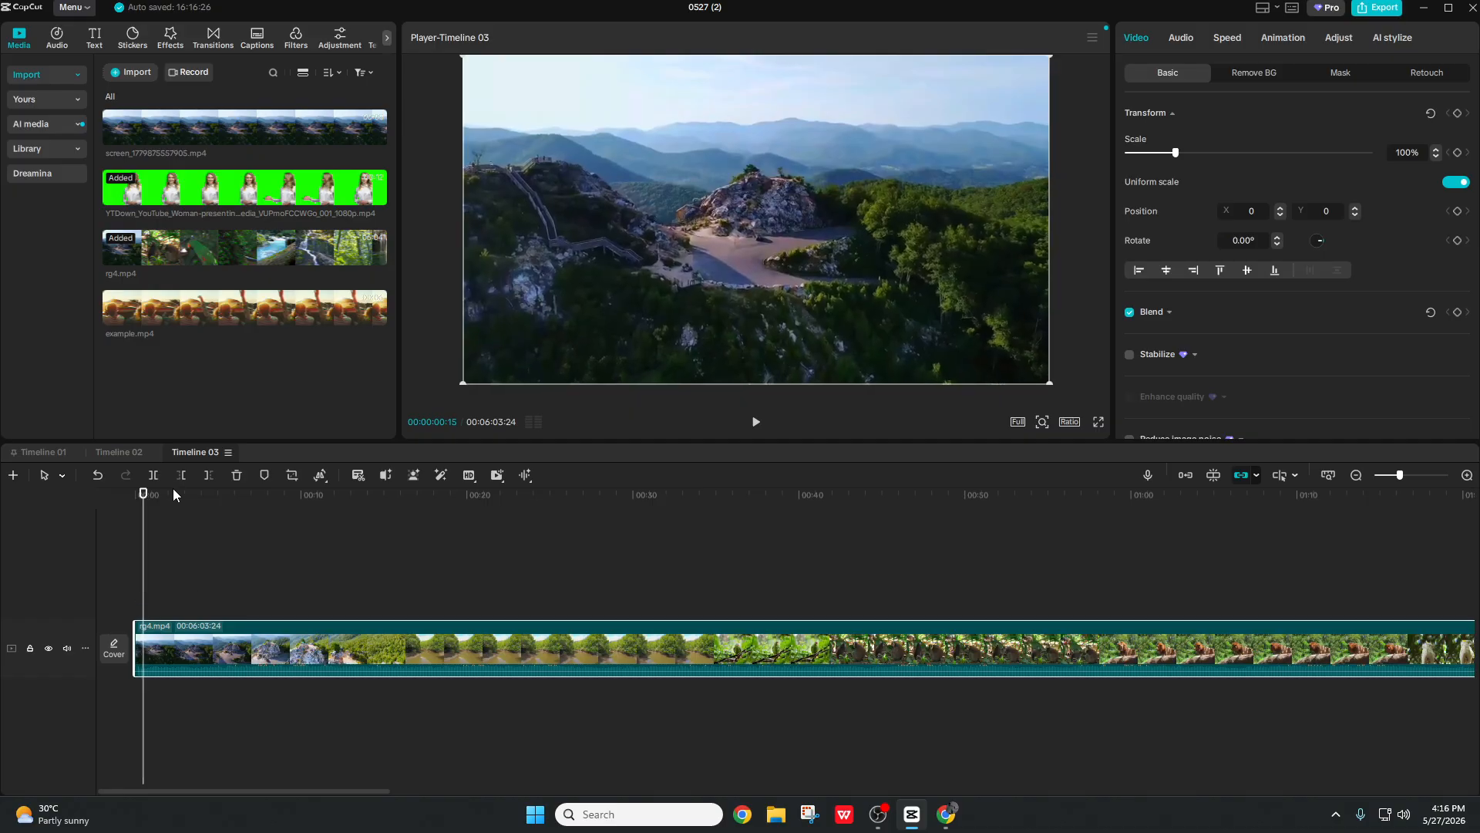
click(159, 478)
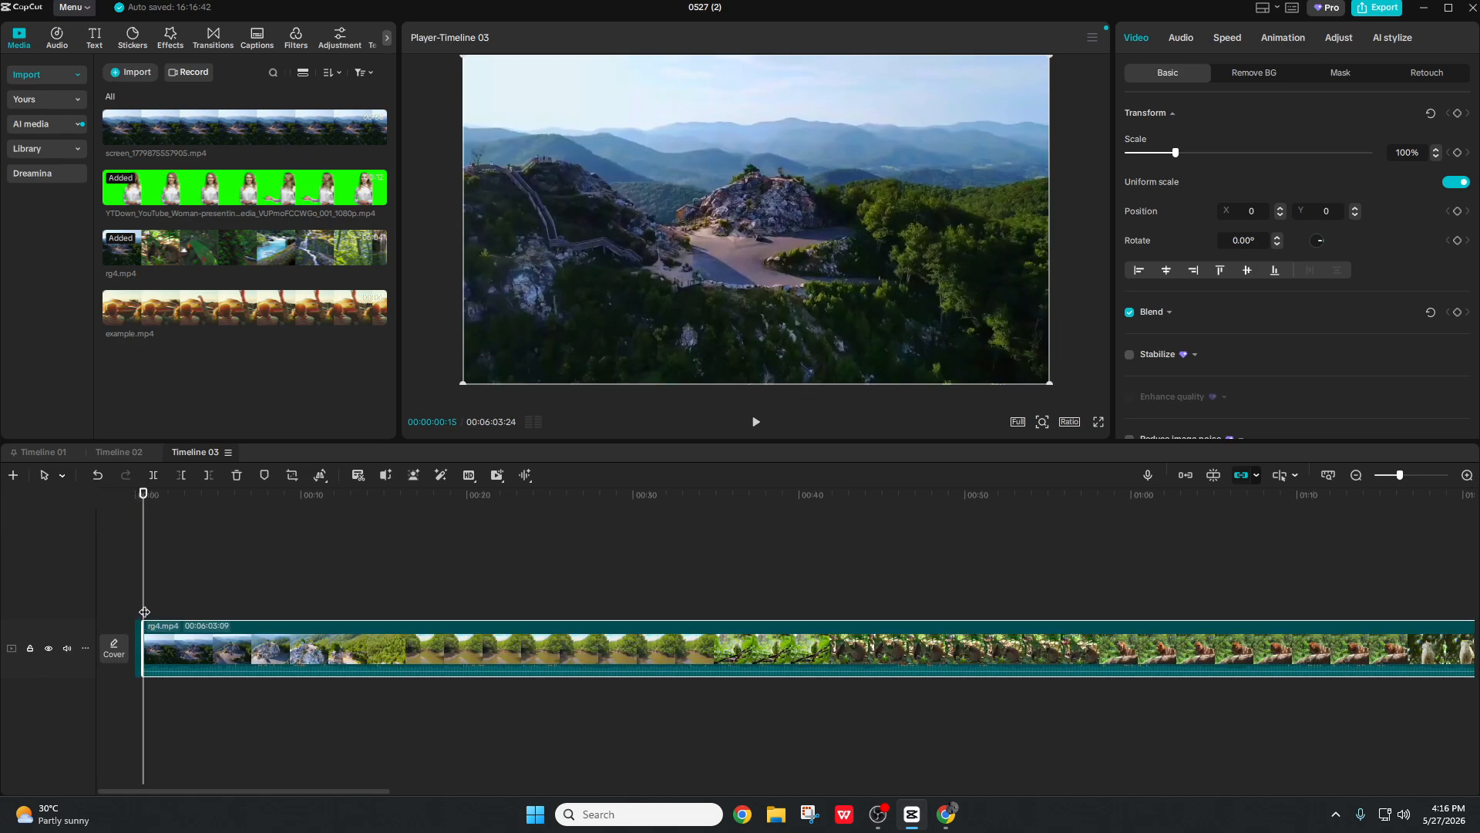
Step: Split the rg4.mp4 clip at 00:00:15:19 and delete the 00:00:15:04 section before the cut
drag(143, 609, 396, 638)
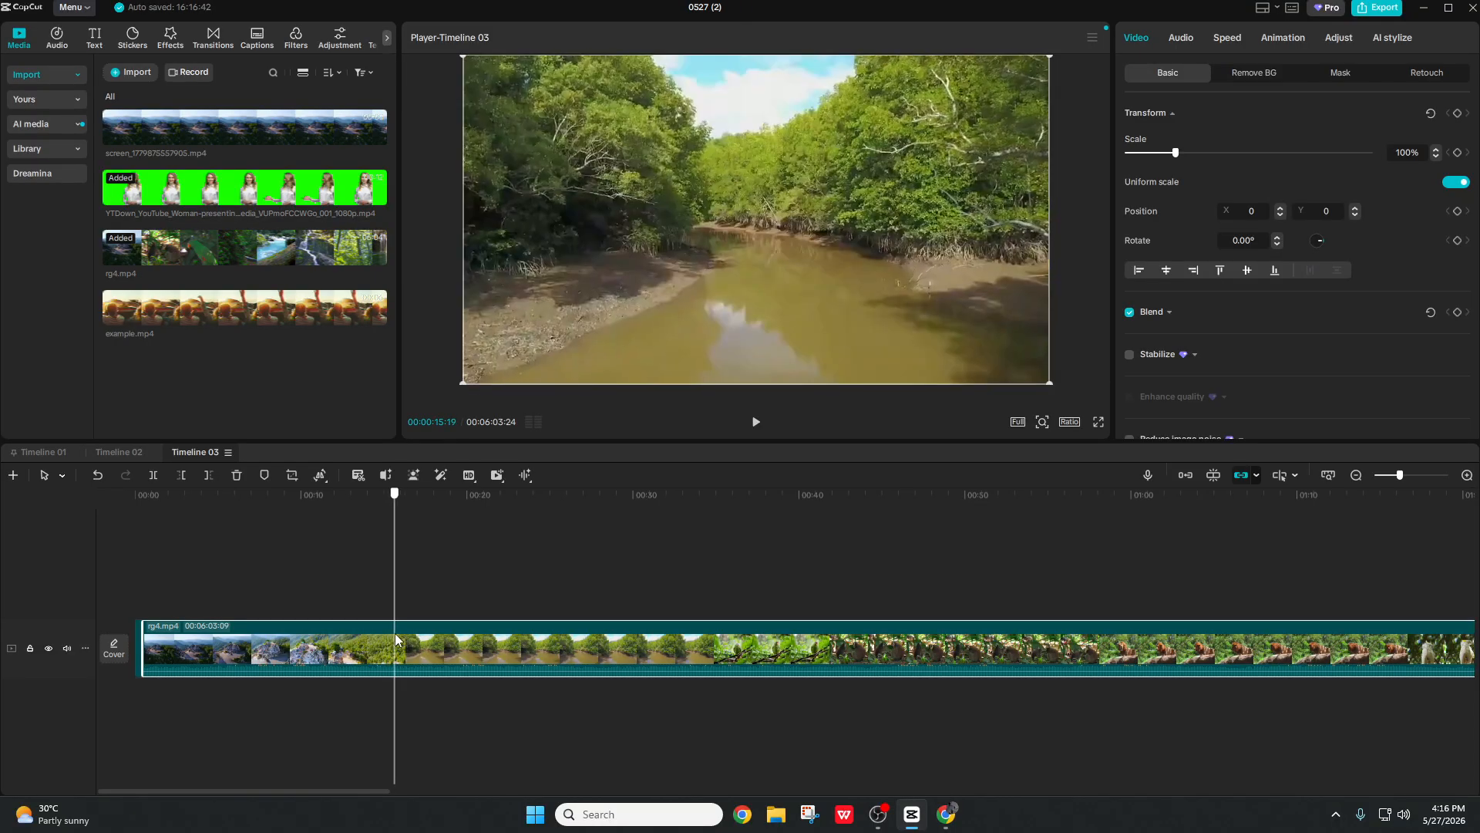
click(154, 475)
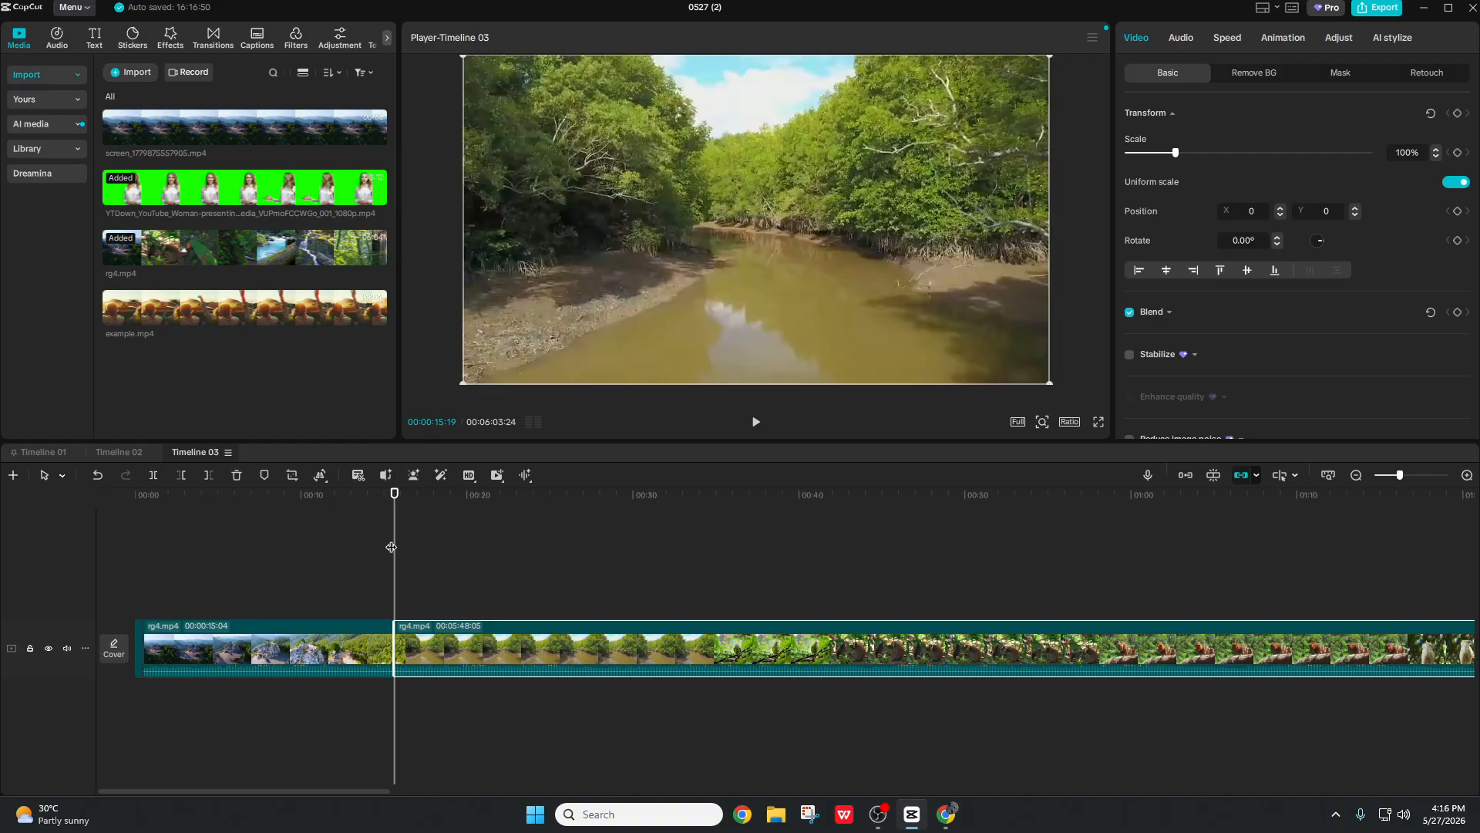
drag(395, 546, 408, 546)
click(298, 632)
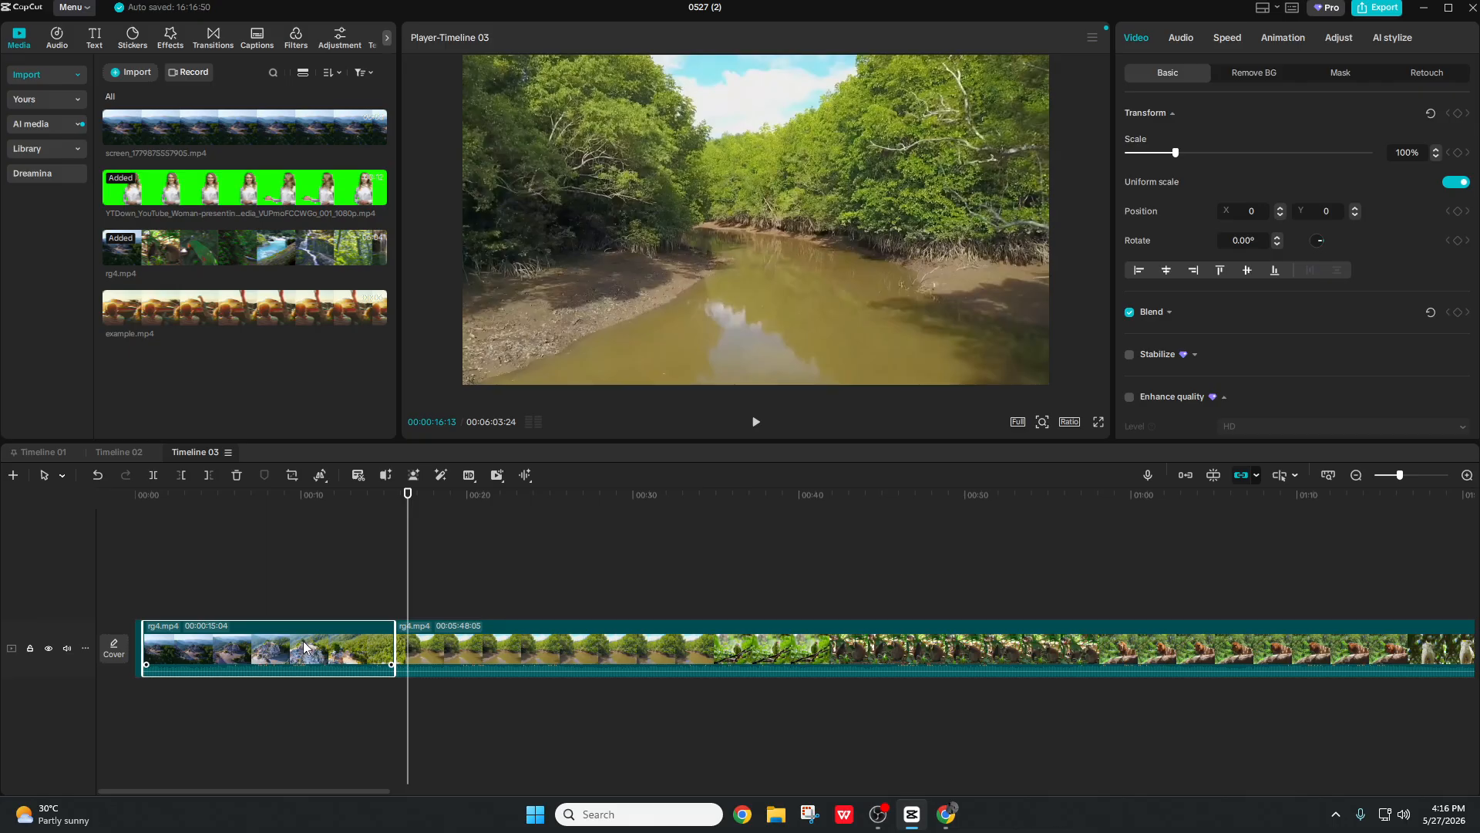
key(Delete)
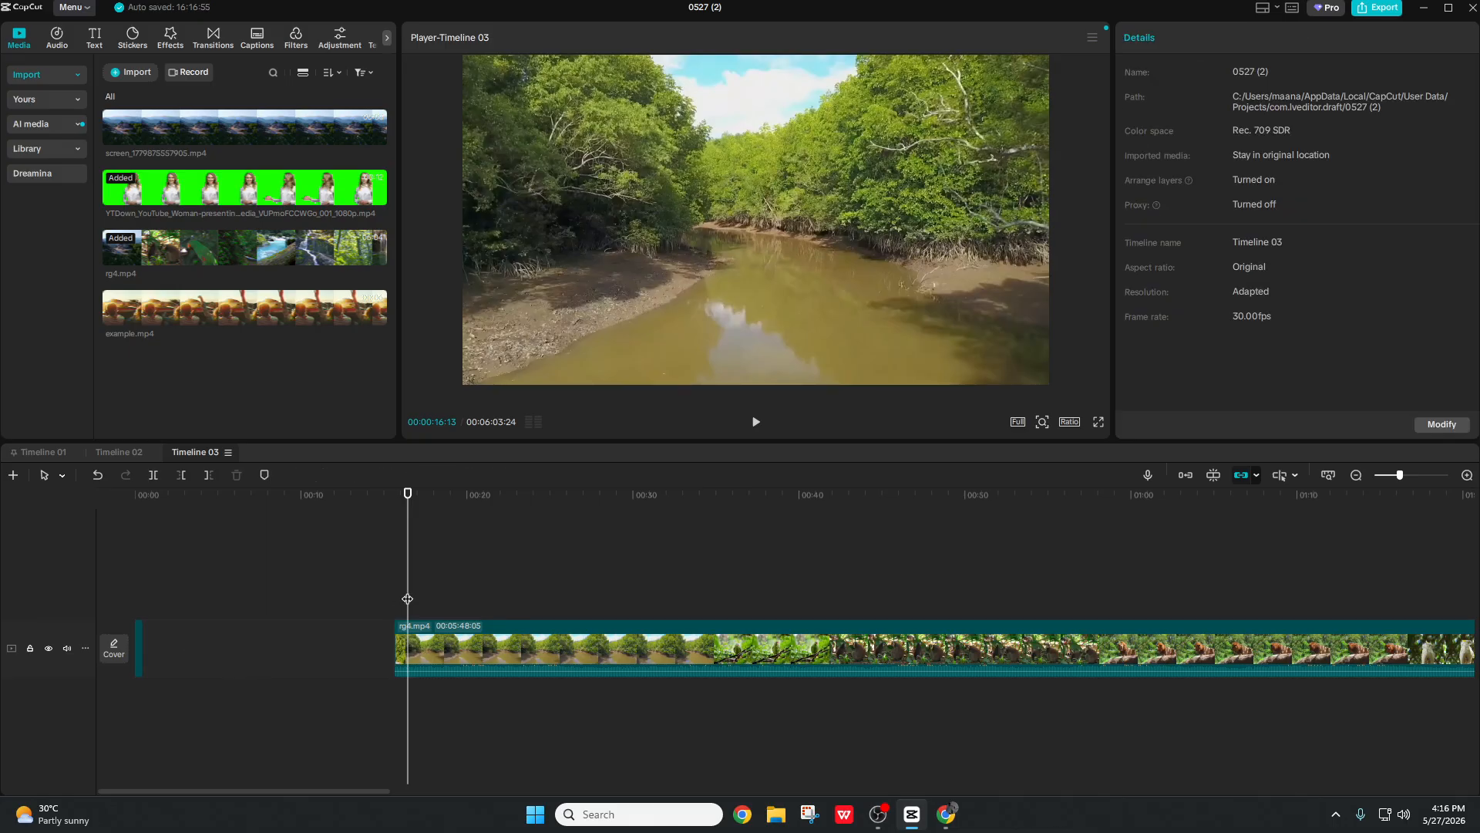
Step: Split the remaining long rg4.mp4 clip at 00:00:30:00
drag(407, 599, 633, 604)
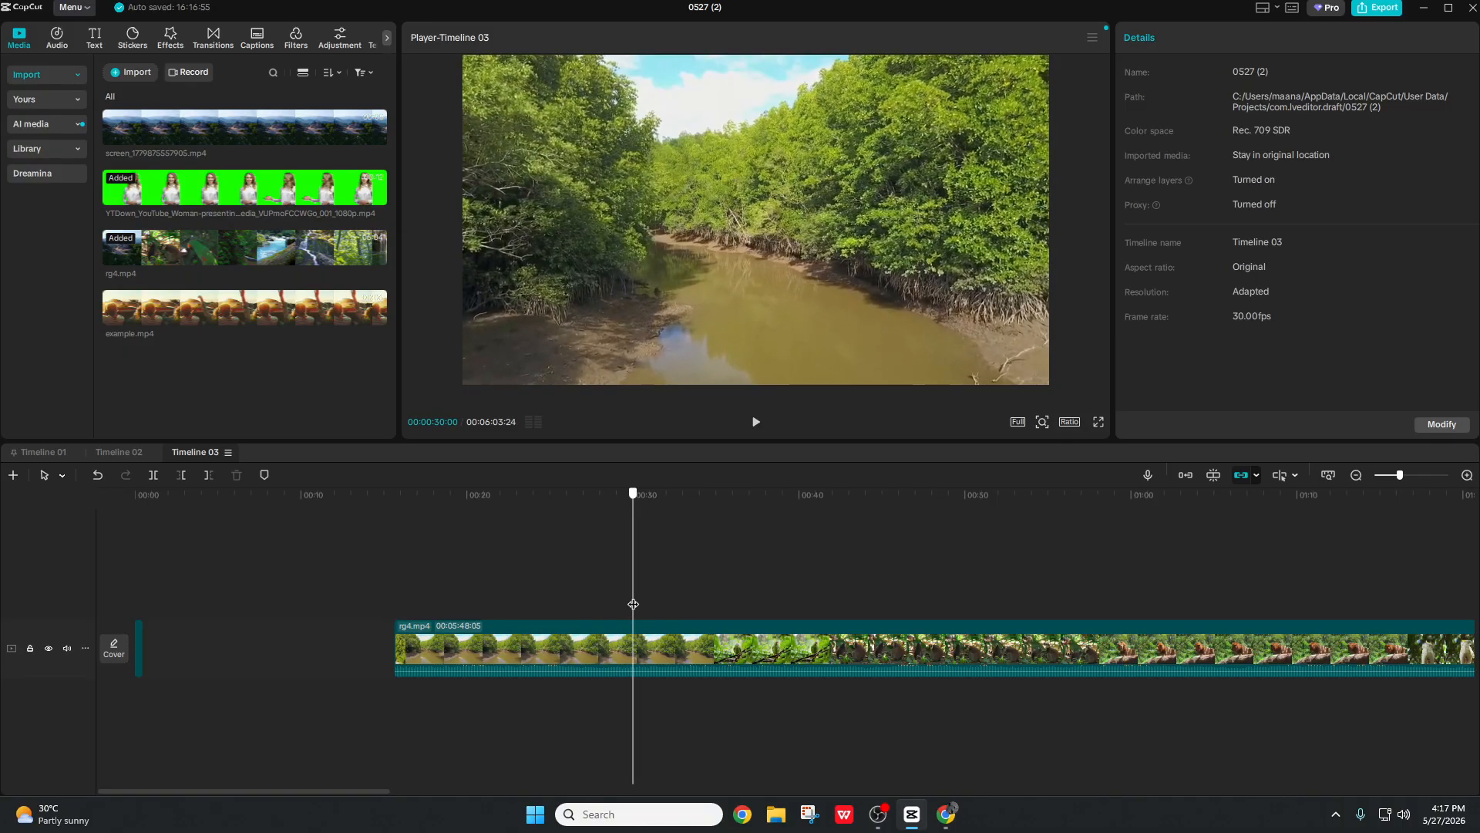
click(478, 646)
click(153, 475)
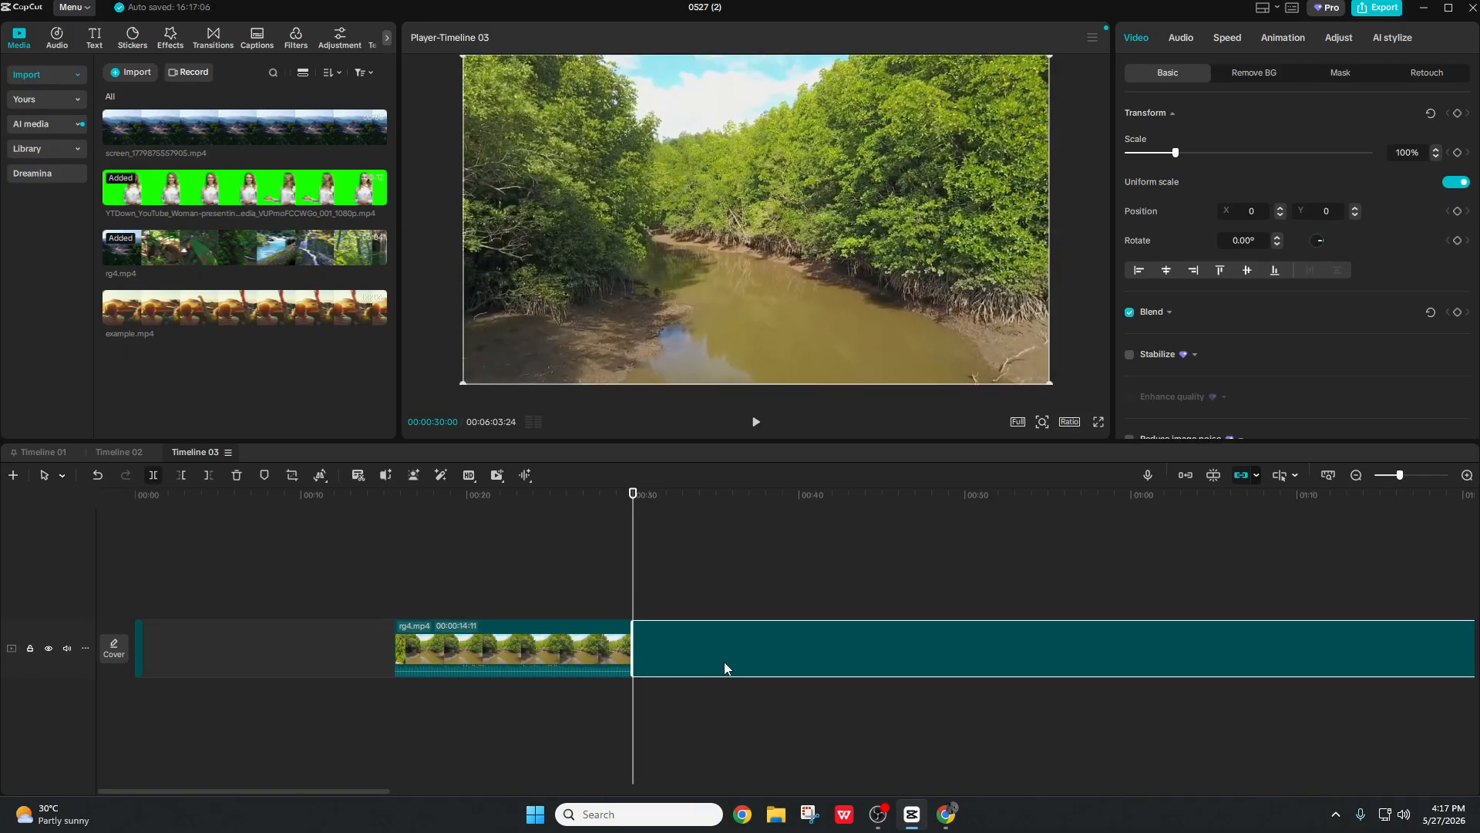
drag(637, 577, 755, 591)
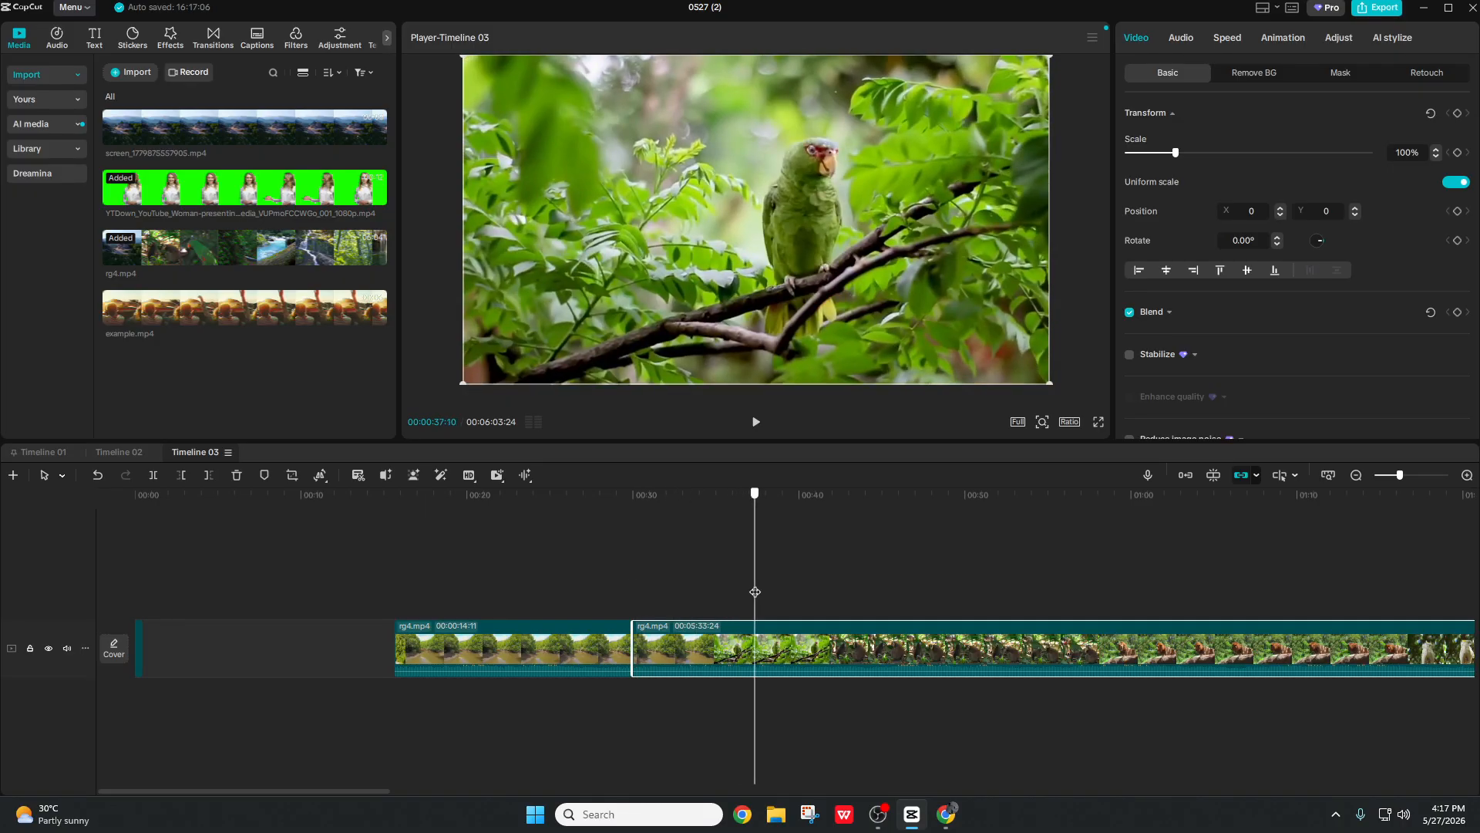
click(154, 475)
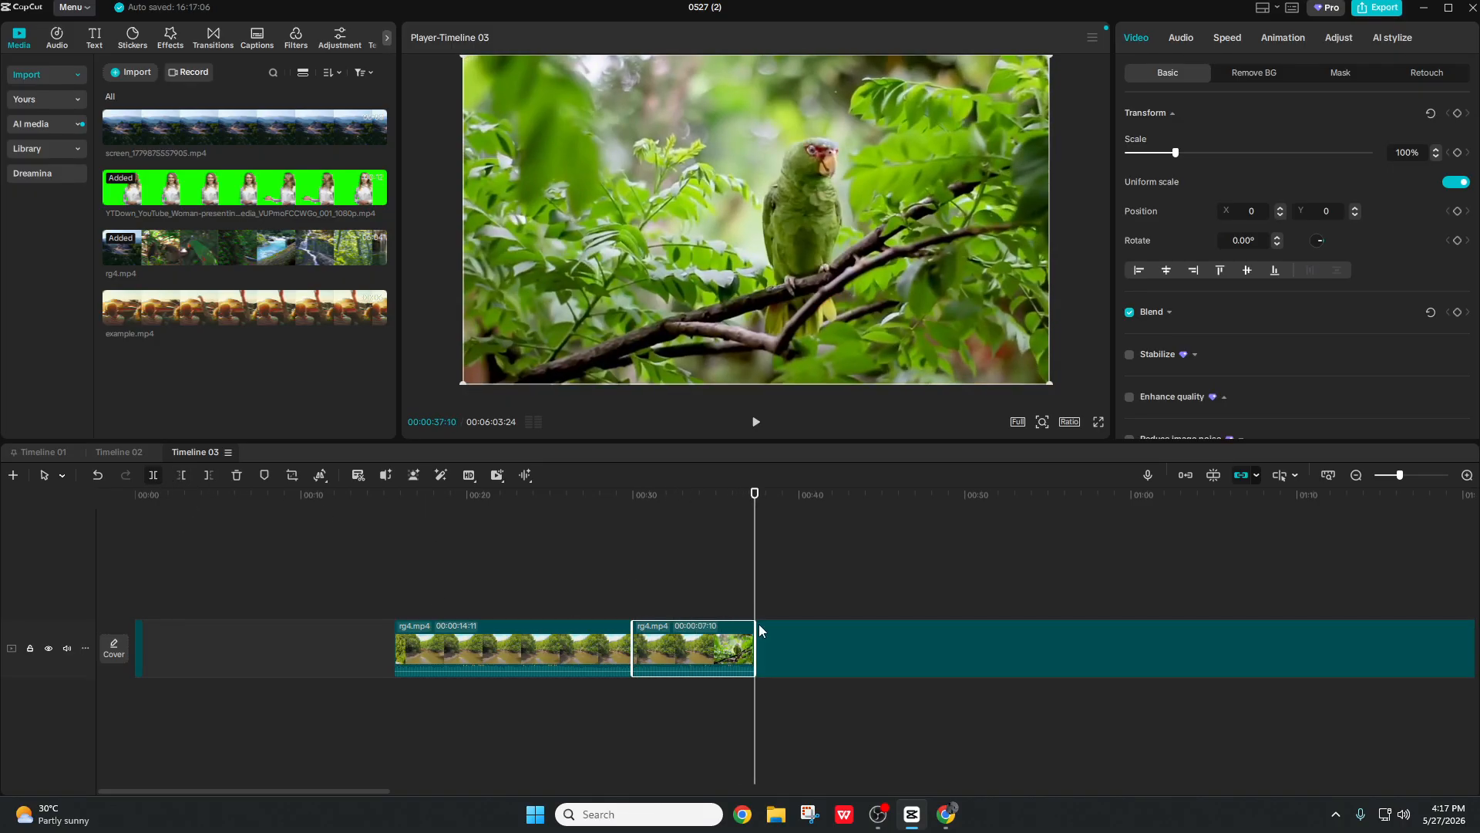
drag(757, 577, 710, 607)
key(ctrl+z)
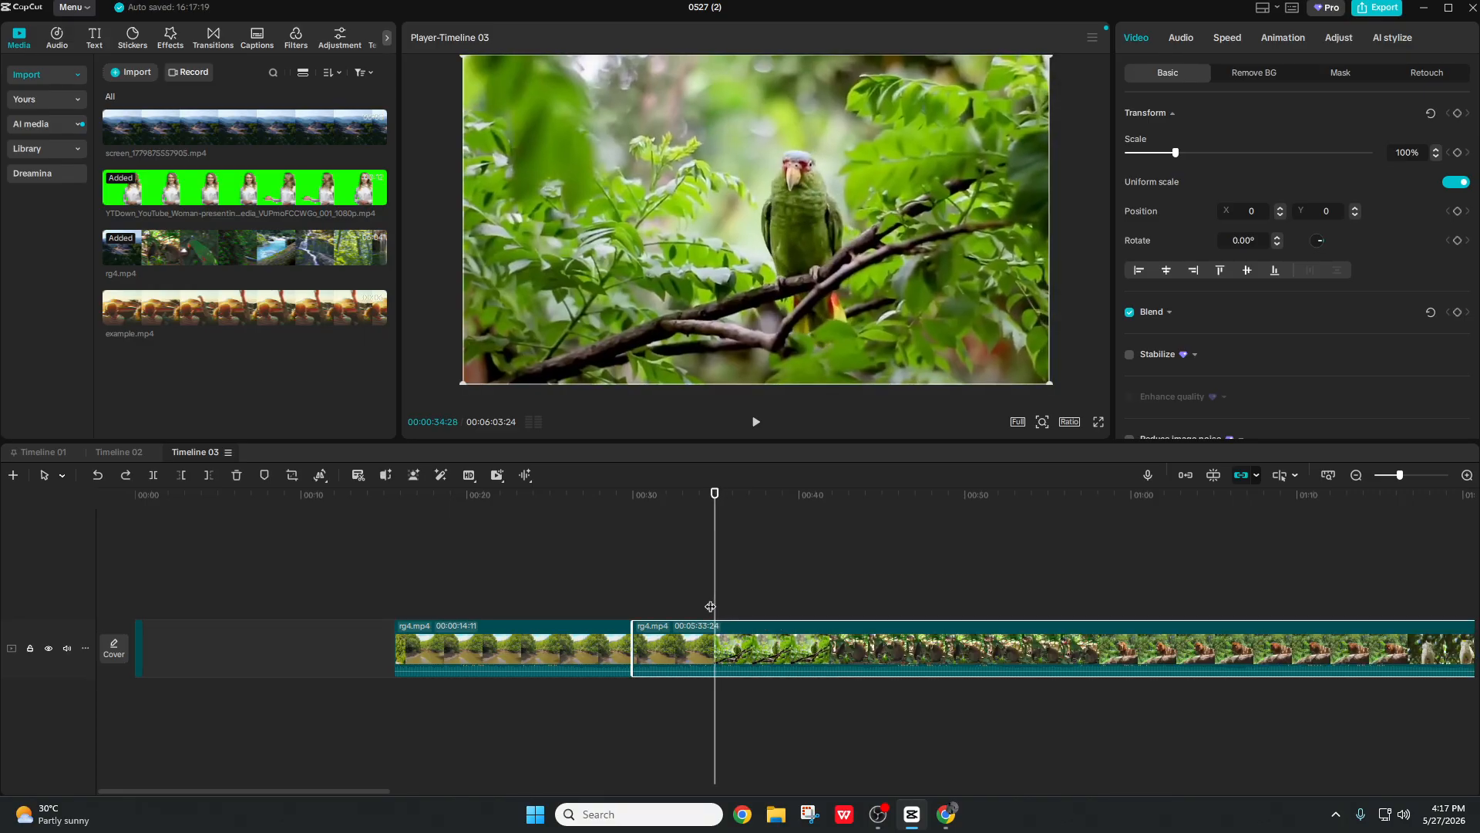
Step: Split the long rg4.mp4 clip at 00:00:34:28 and 00:00:38:29, and delete the 00:00:14:11 section following the first gap
click(151, 474)
drag(714, 541, 782, 546)
click(153, 473)
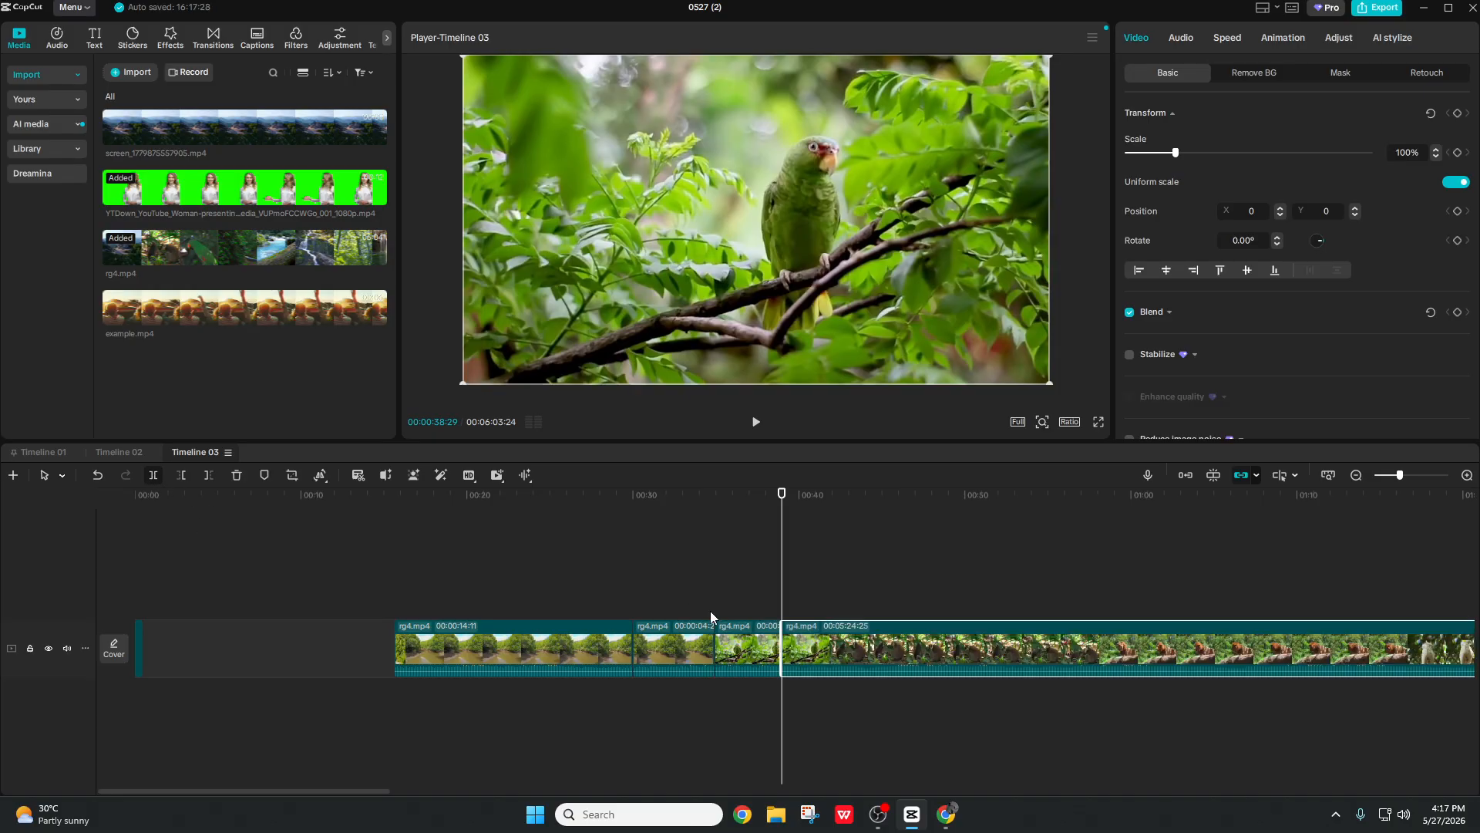
click(511, 650)
key(Delete)
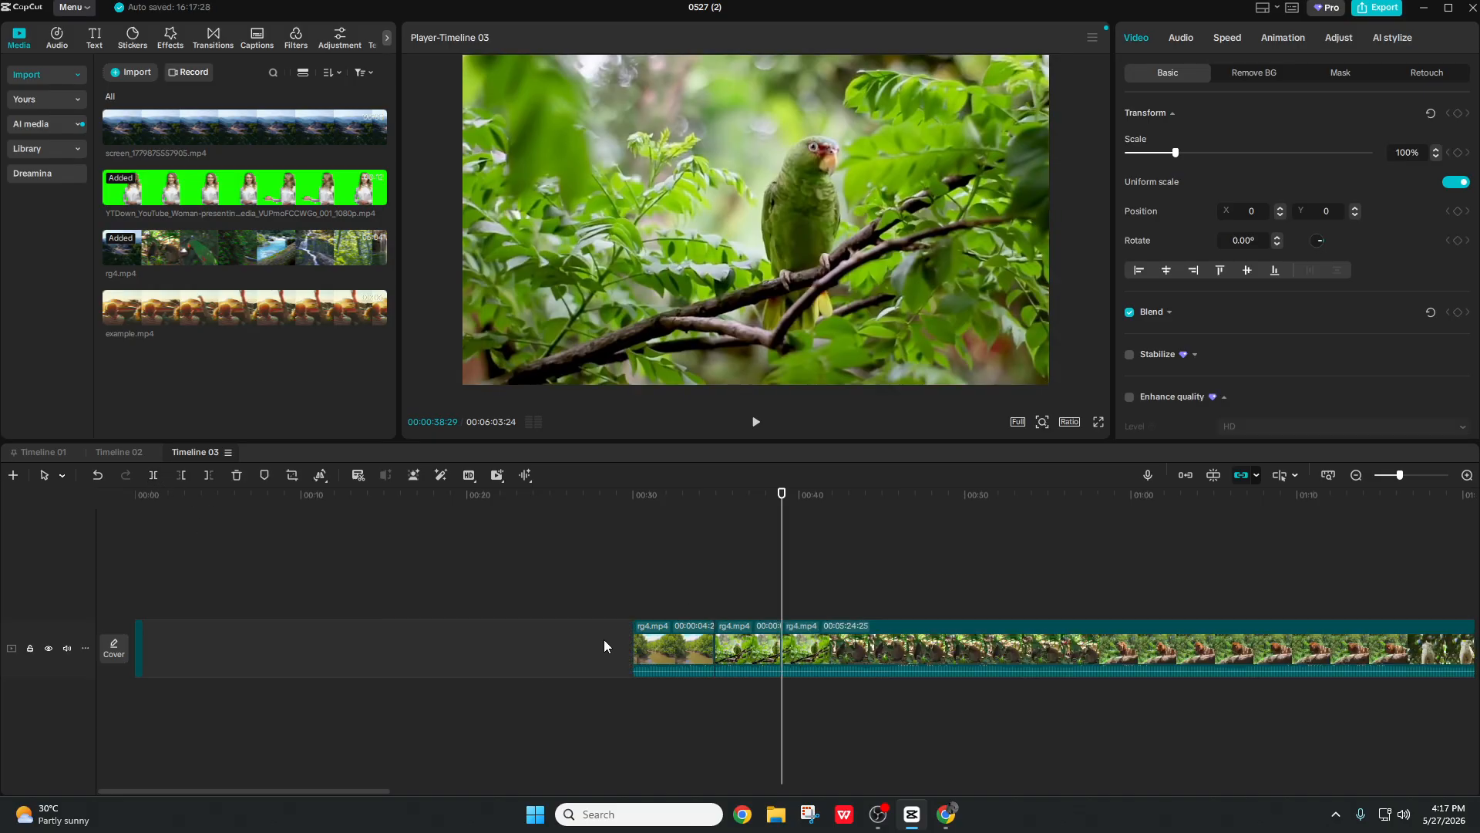
Step: Split the last rg4.mp4 clip on the main track at 00:01:01:27 and again at 00:01:15:22
click(857, 639)
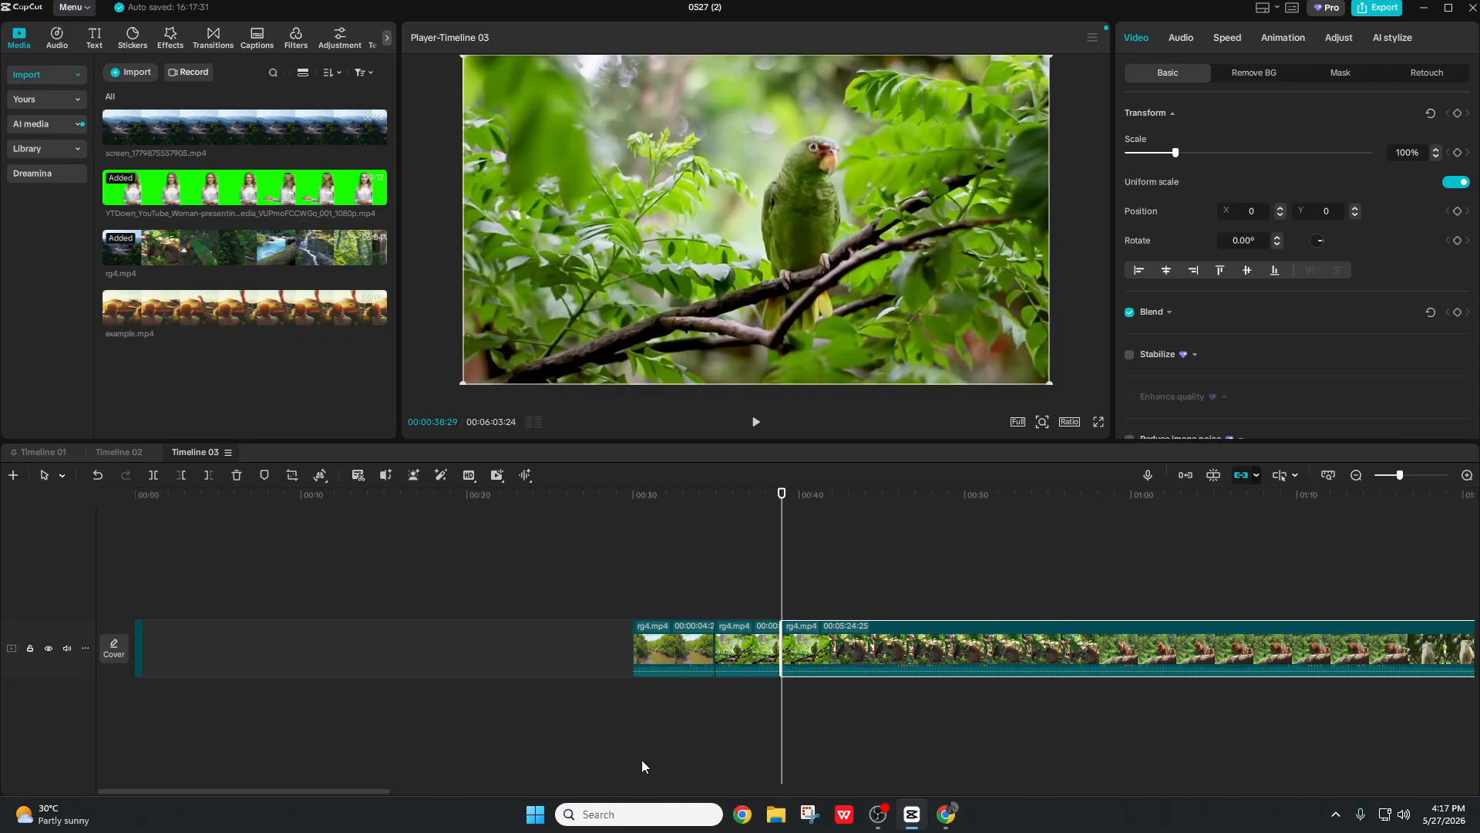
drag(257, 790, 349, 791)
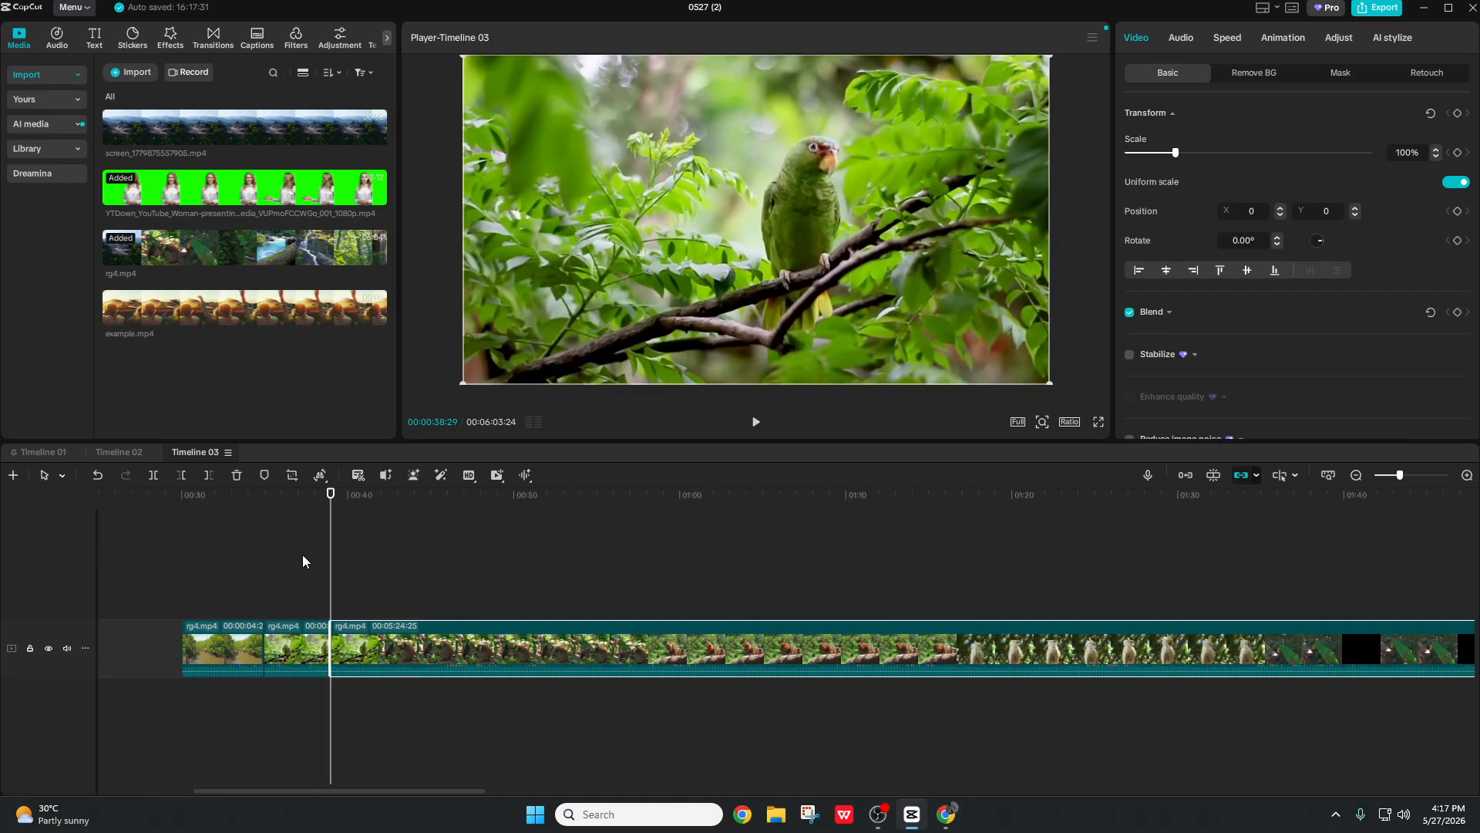
click(555, 582)
click(703, 580)
click(767, 582)
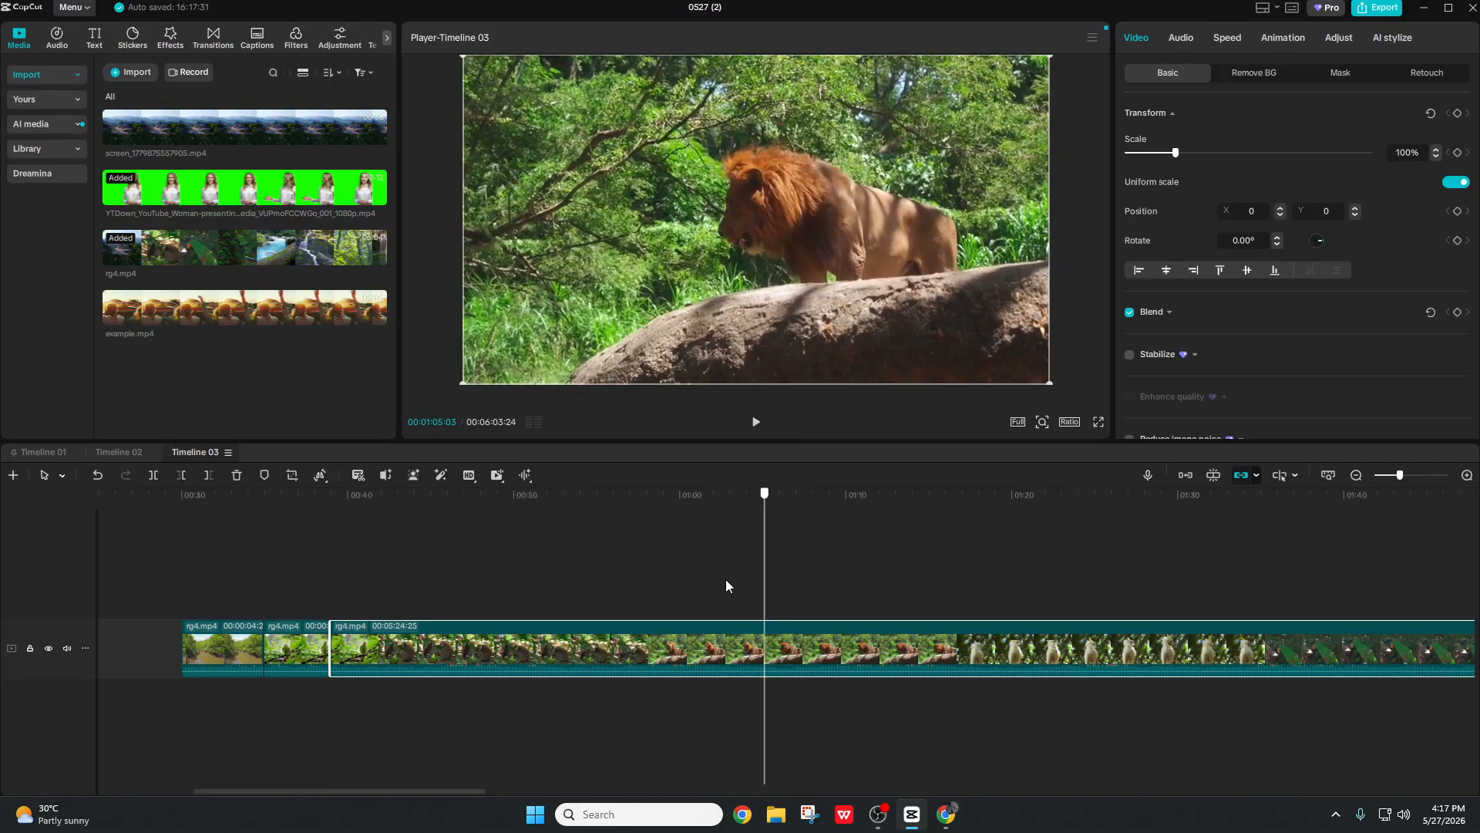
click(718, 588)
click(696, 592)
drag(651, 596, 602, 610)
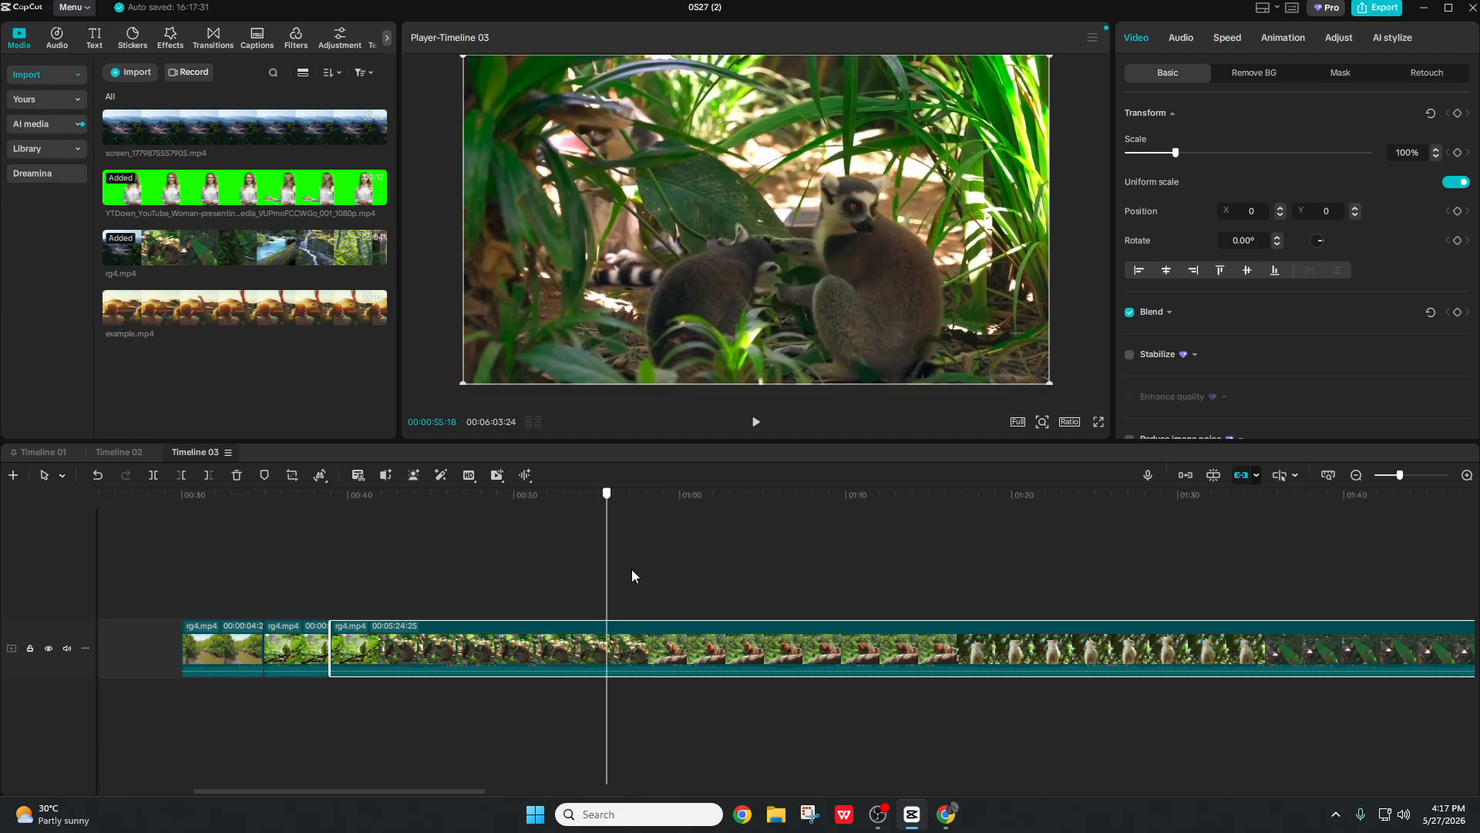
click(663, 572)
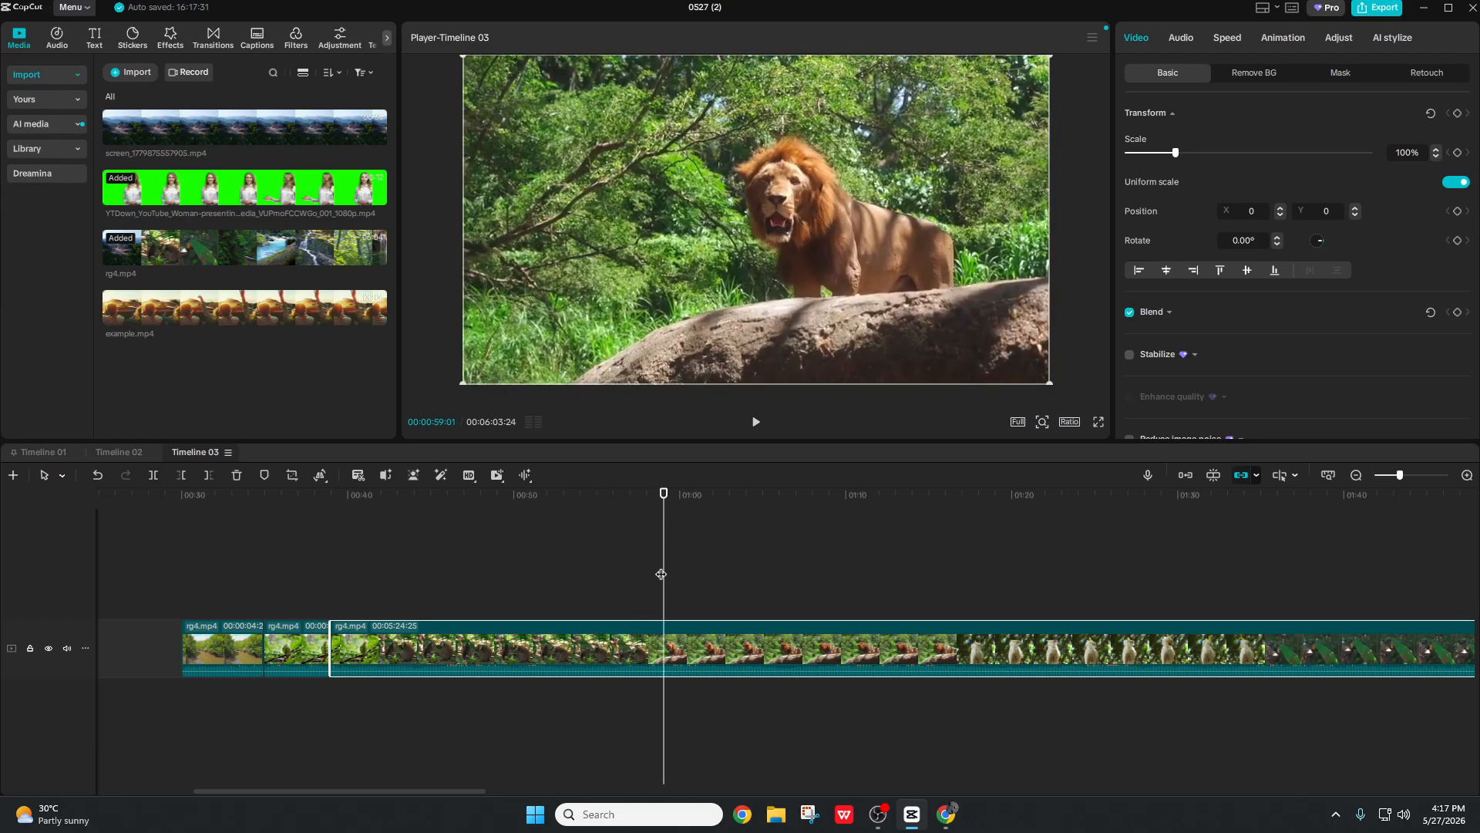
drag(665, 575, 709, 591)
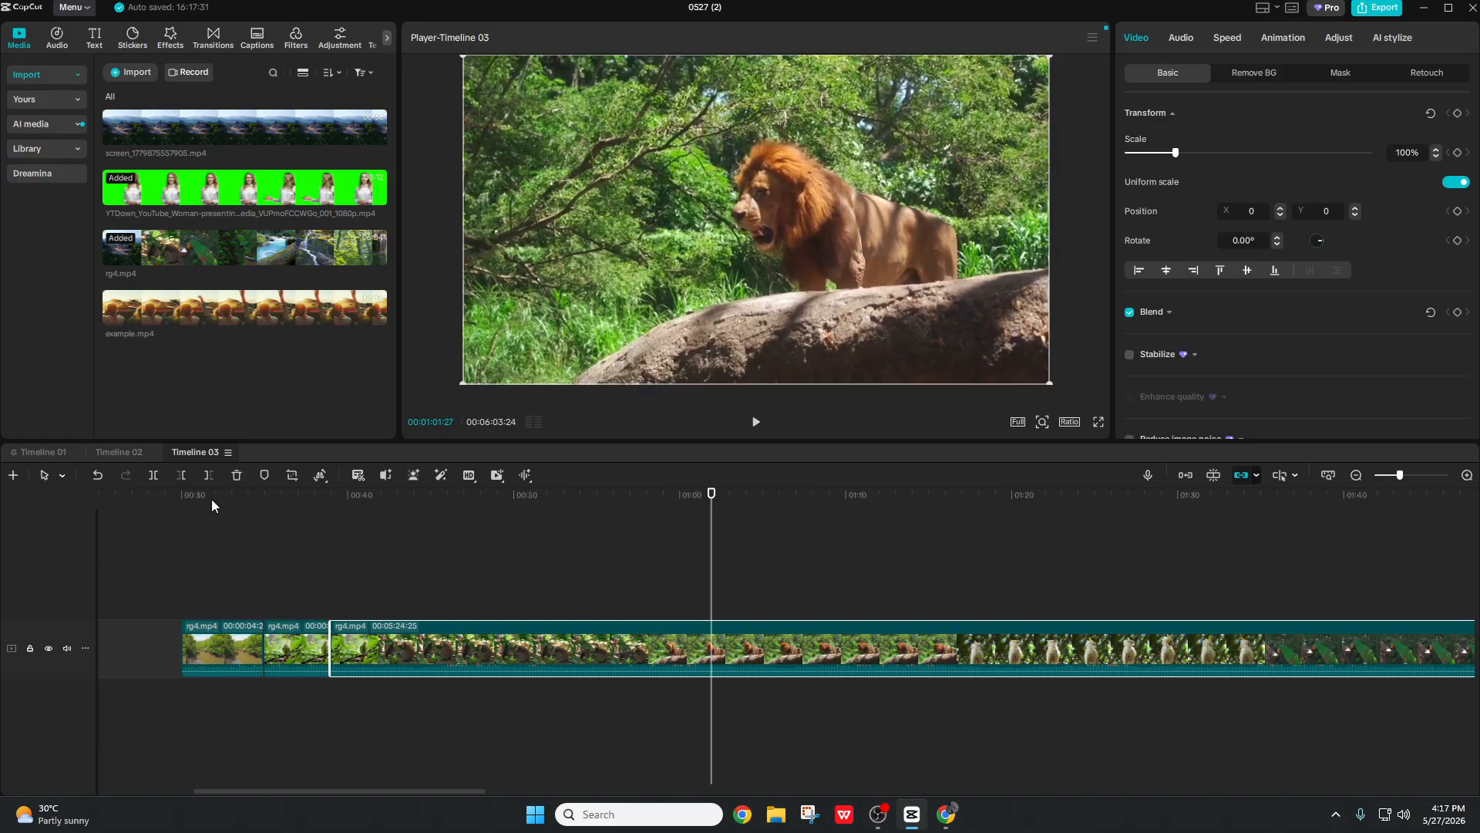
click(151, 475)
drag(713, 540, 952, 568)
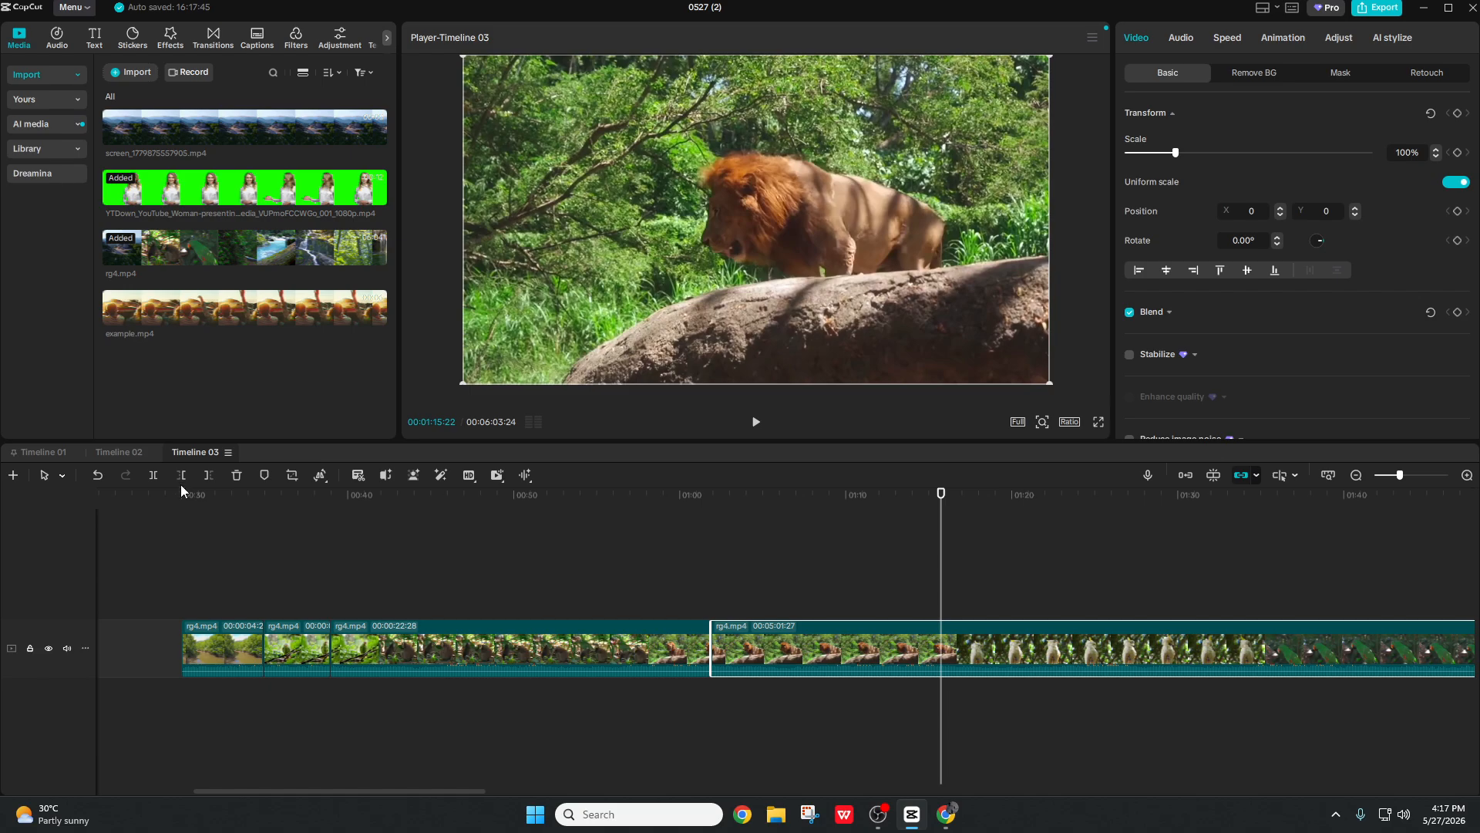
click(156, 475)
Step: Delete the 00:00:22:28 rg4.mp4 section and split the last clip at 00:02:03:28
click(554, 653)
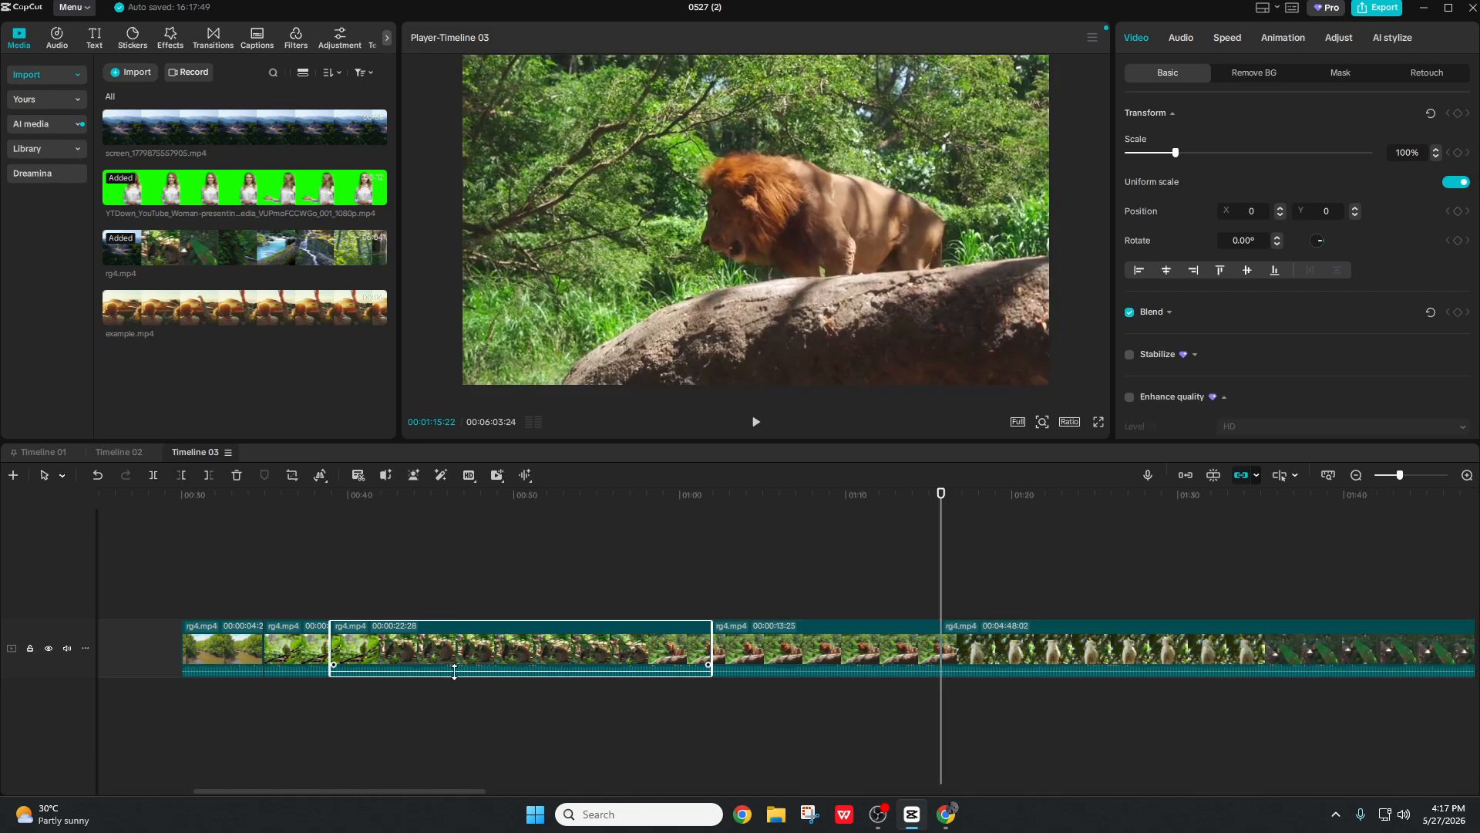
key(Delete)
drag(943, 592, 870, 631)
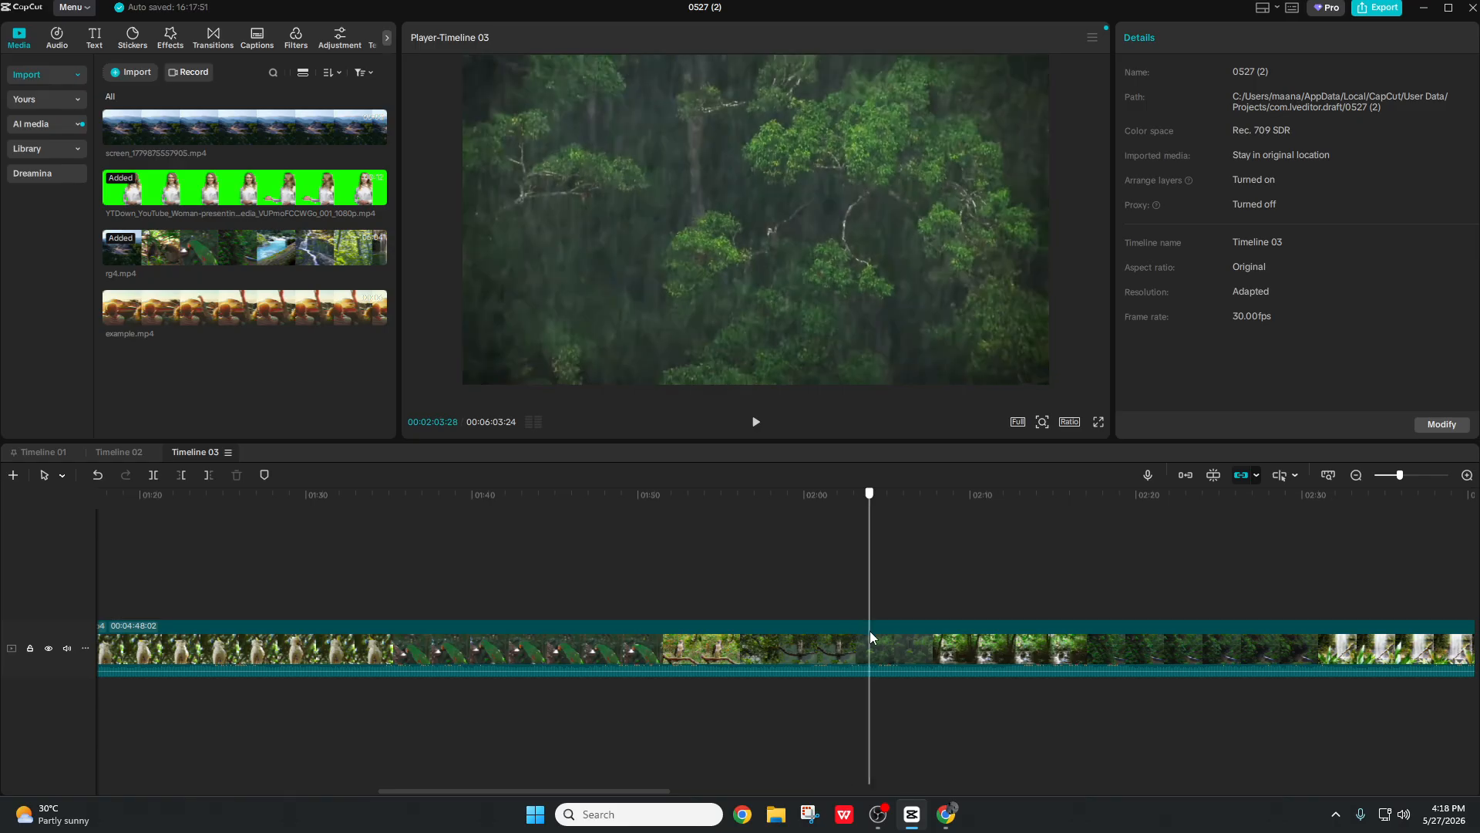
click(155, 475)
Step: Close the first gap near the start of the main track, and close the following gap between the rg4.mp4 clips
click(965, 567)
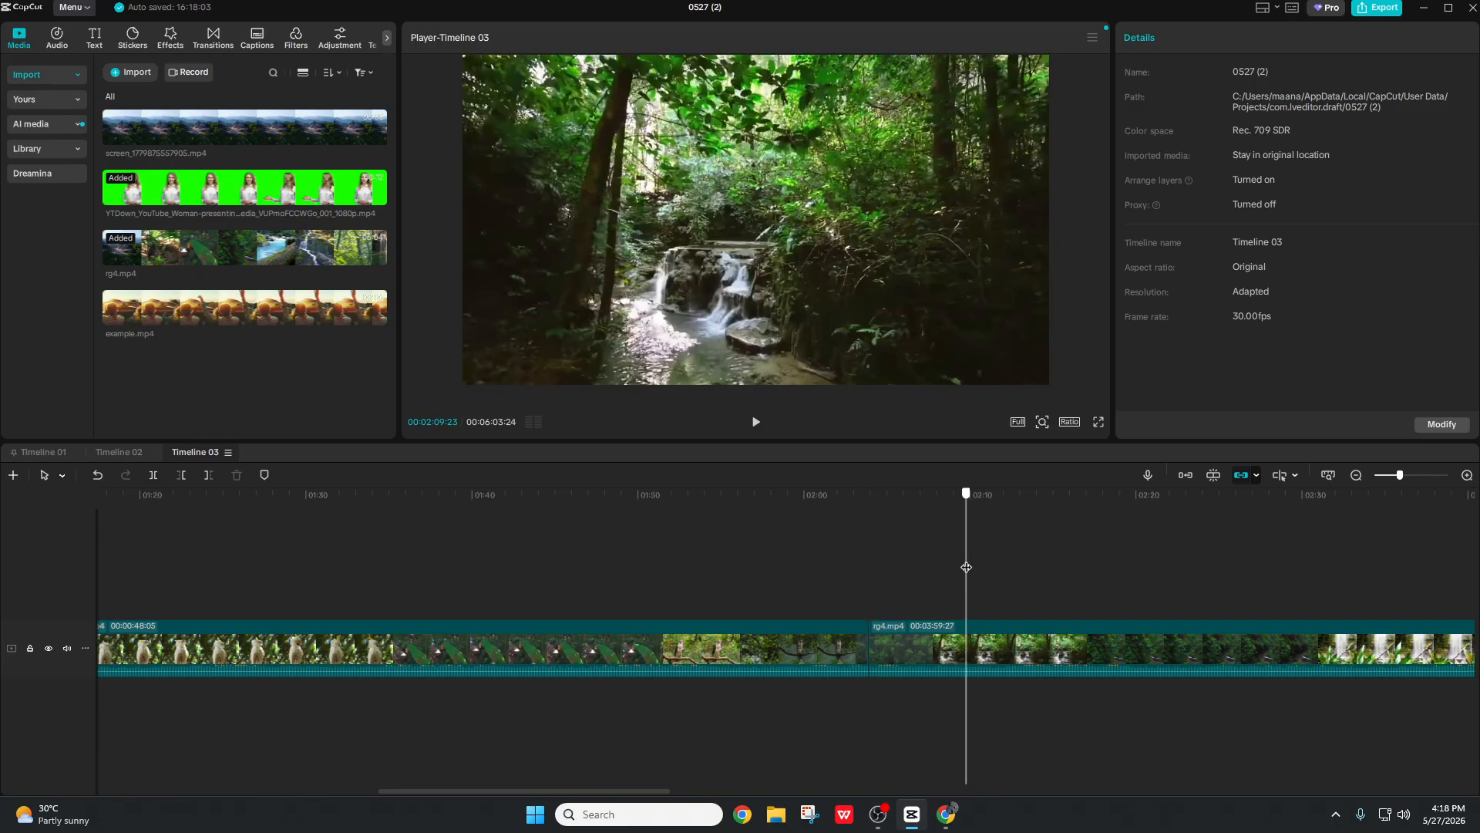
drag(966, 568, 1476, 584)
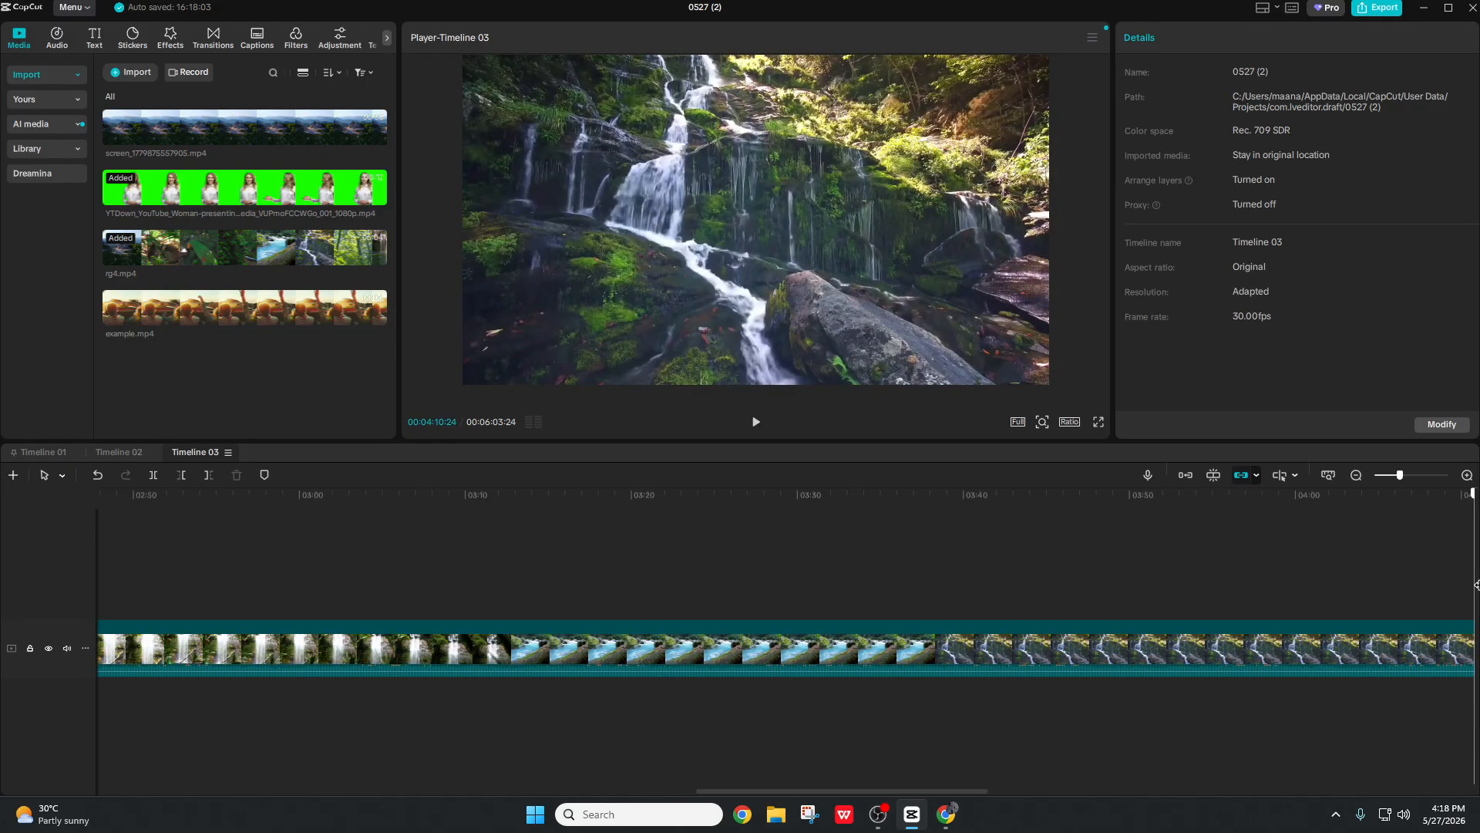
mouse_move(1477, 585)
mouse_down()
mouse_move(1396, 609)
mouse_move(1474, 609)
mouse_up()
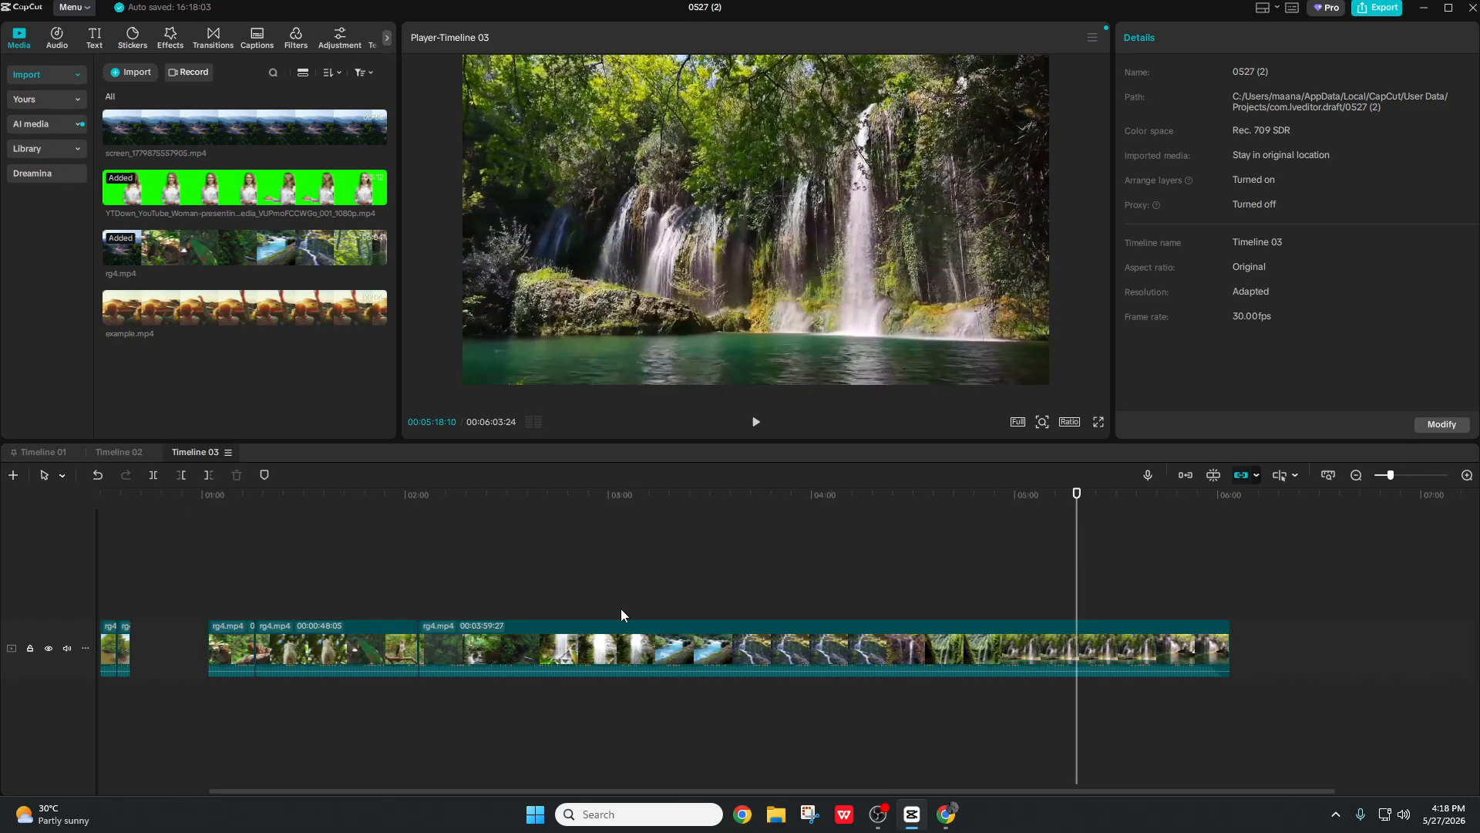
drag(1076, 565, 1006, 574)
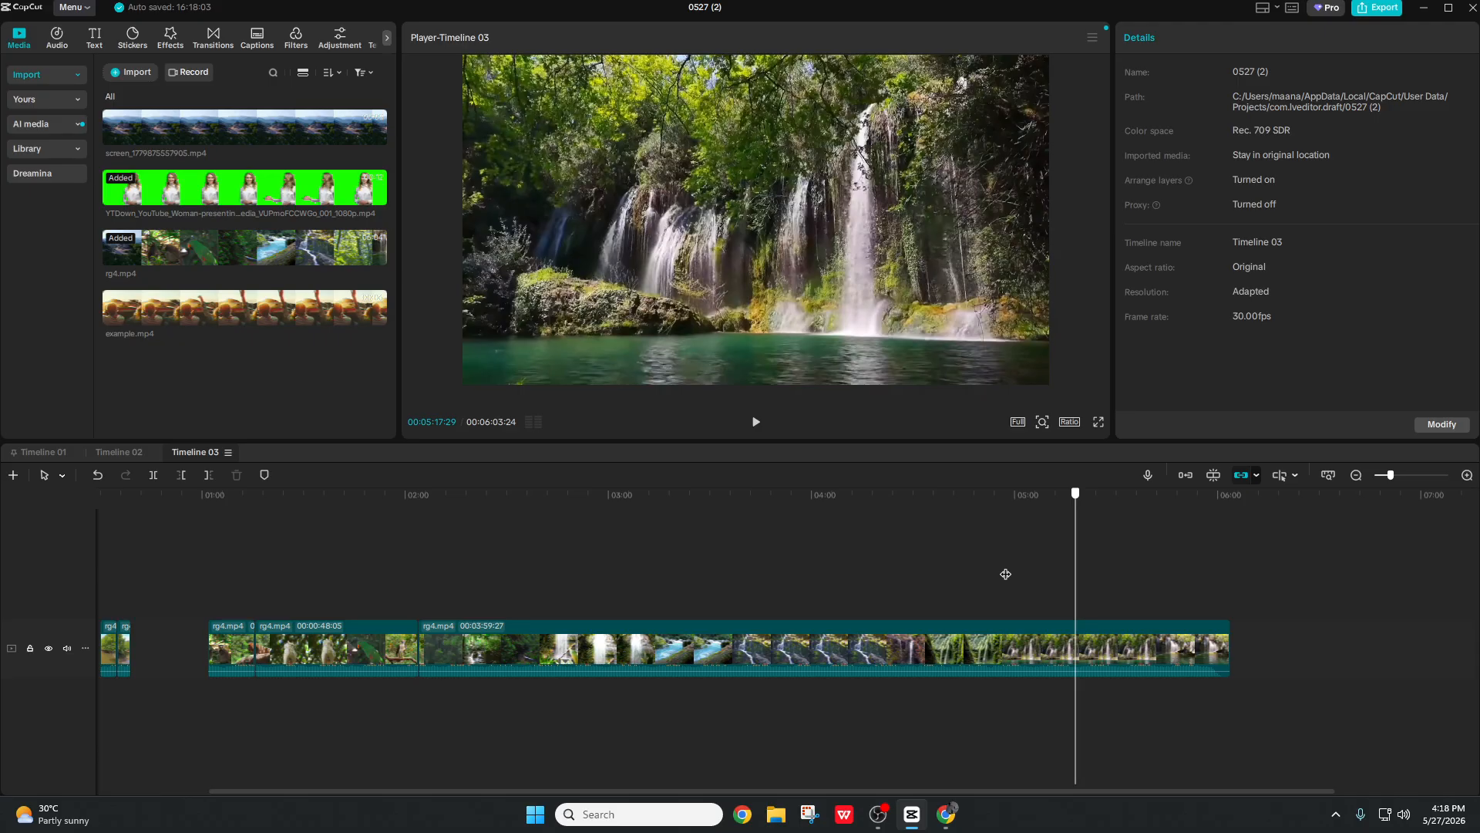
drag(1005, 574, 177, 651)
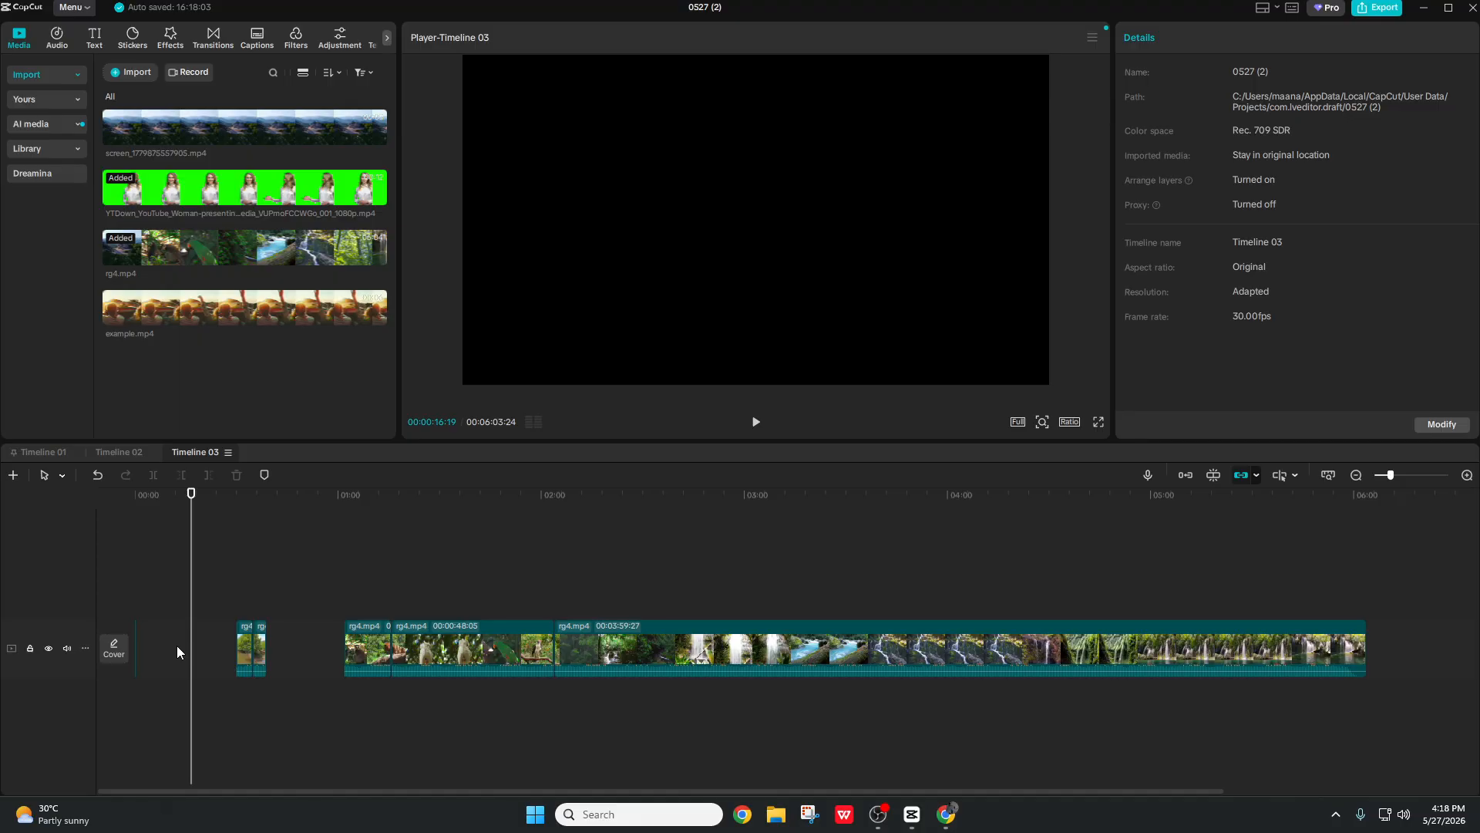
right_click(177, 646)
click(207, 660)
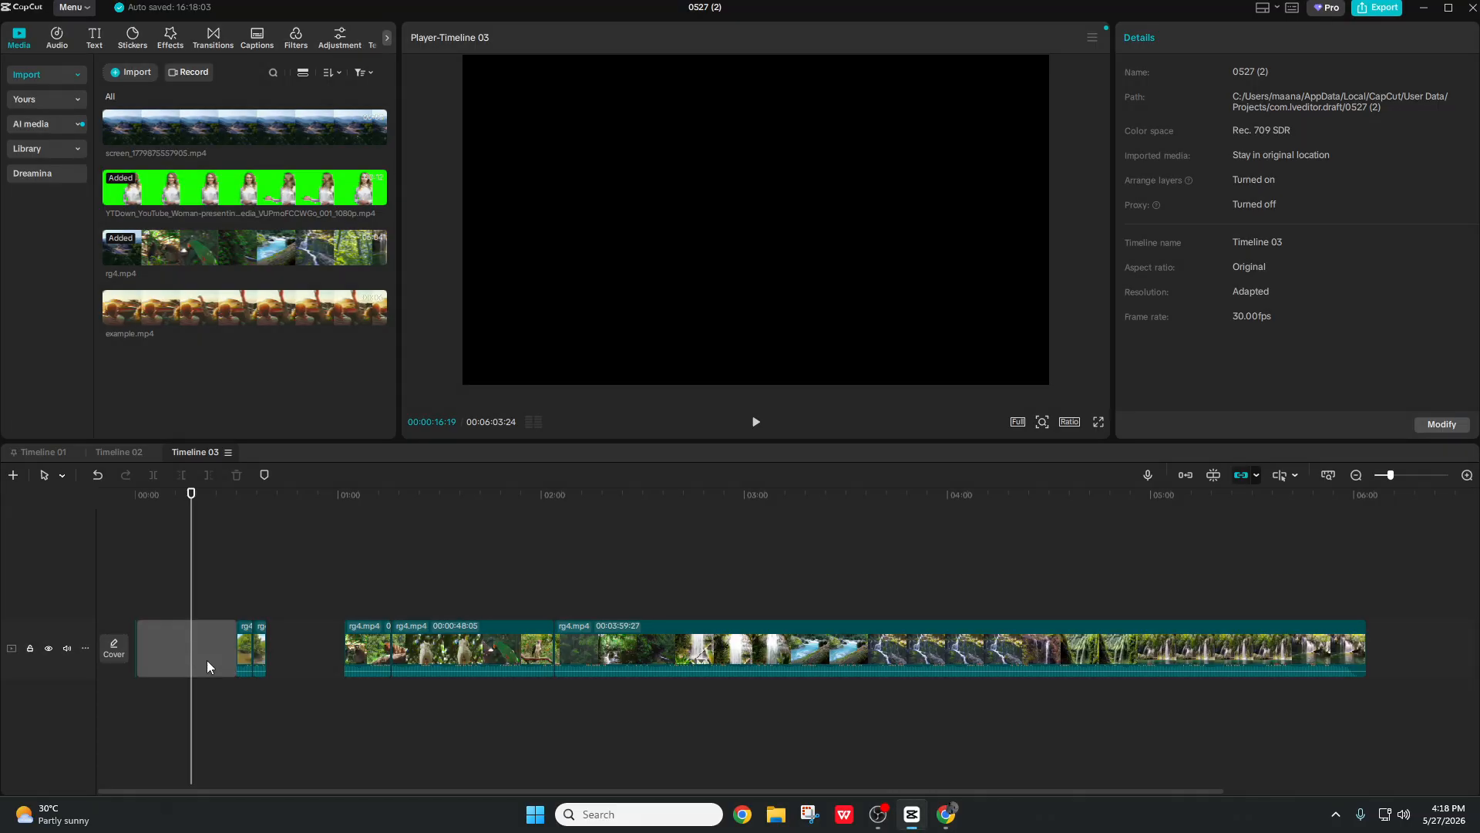
right_click(215, 655)
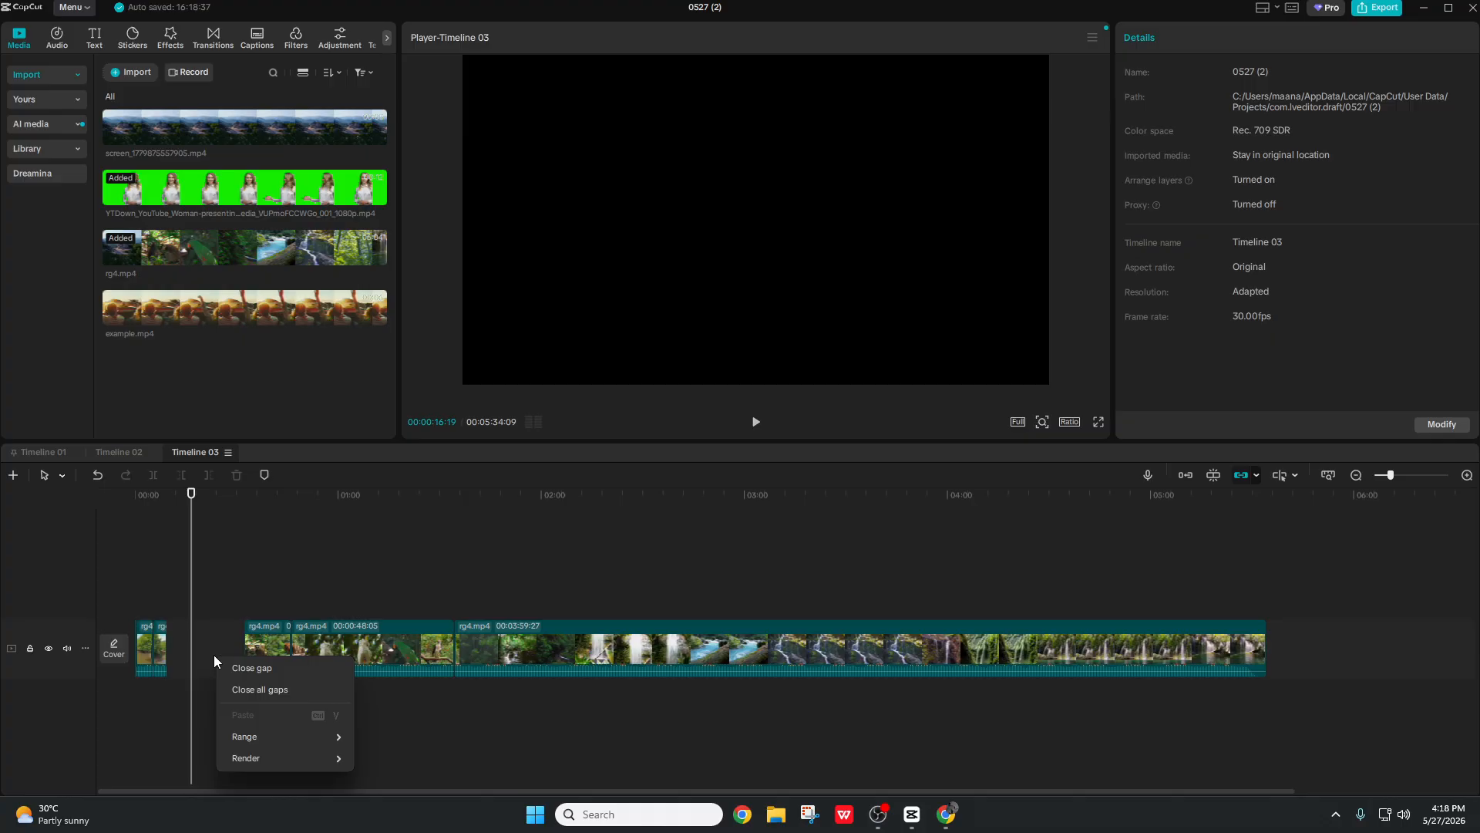
click(224, 668)
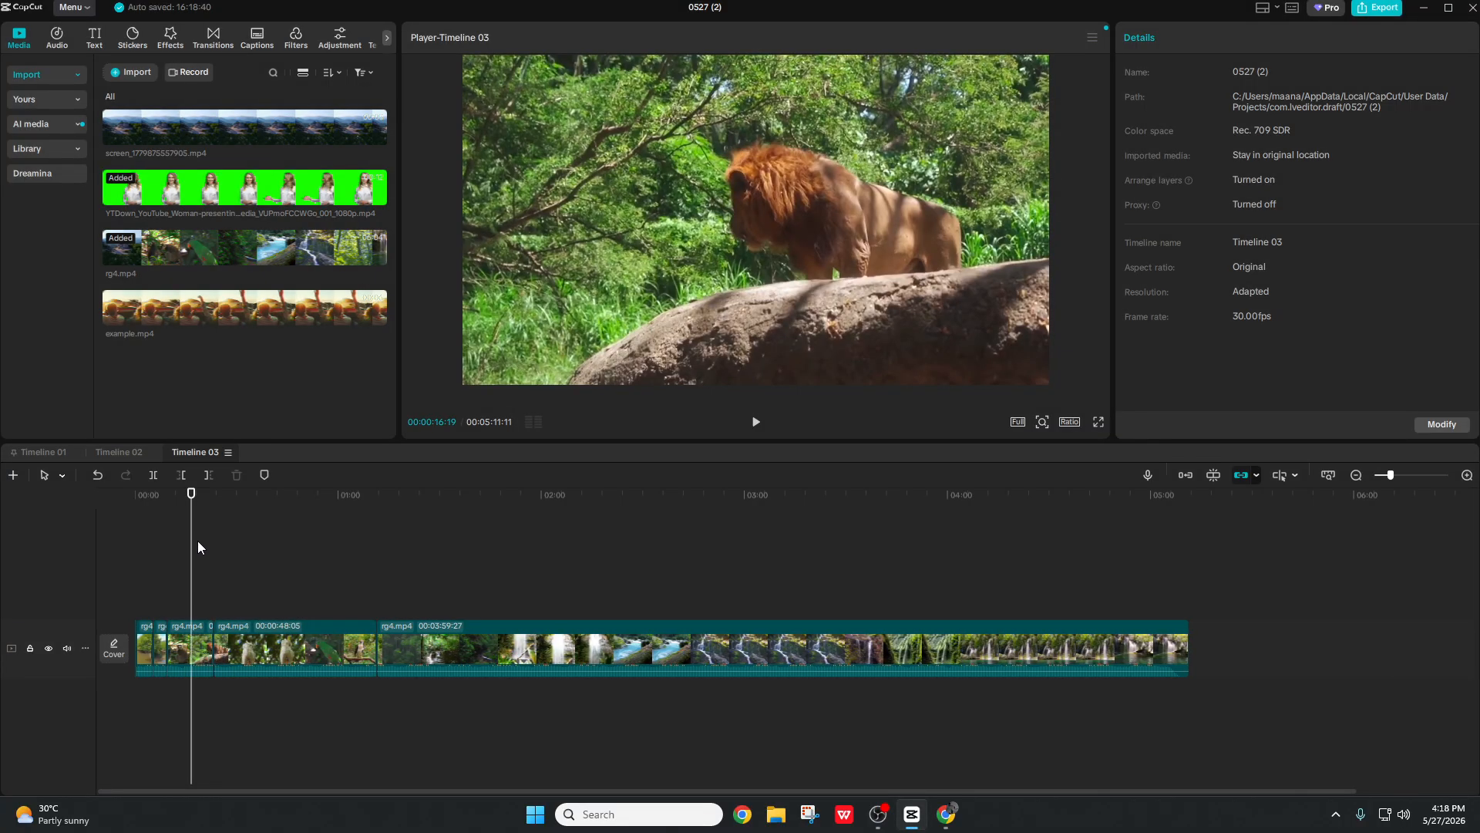
Step: Delete the 00:00:48:05 rg4.mp4 clip from the main track and close the gap it leaves
drag(225, 540, 407, 578)
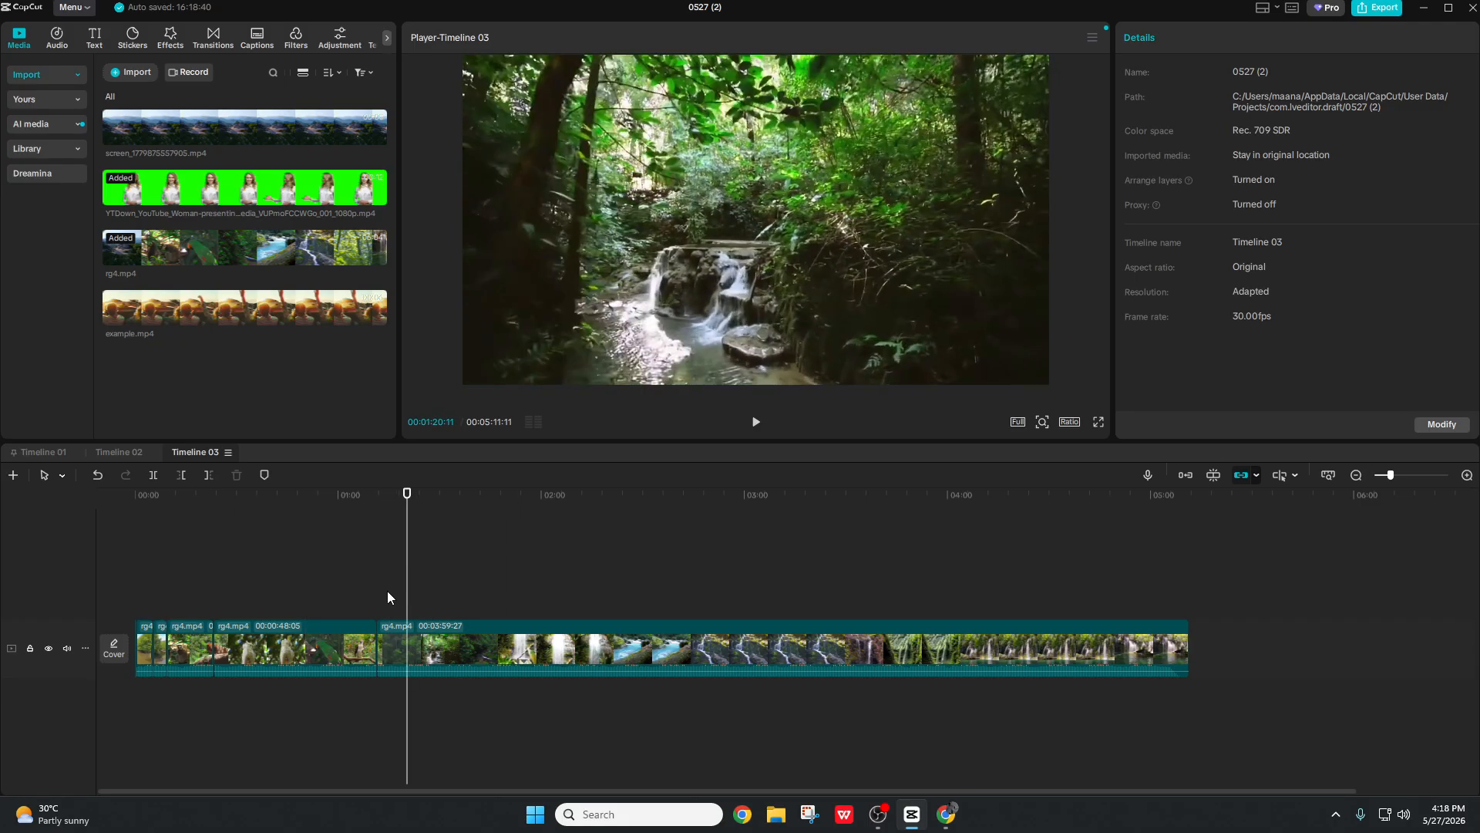
click(402, 641)
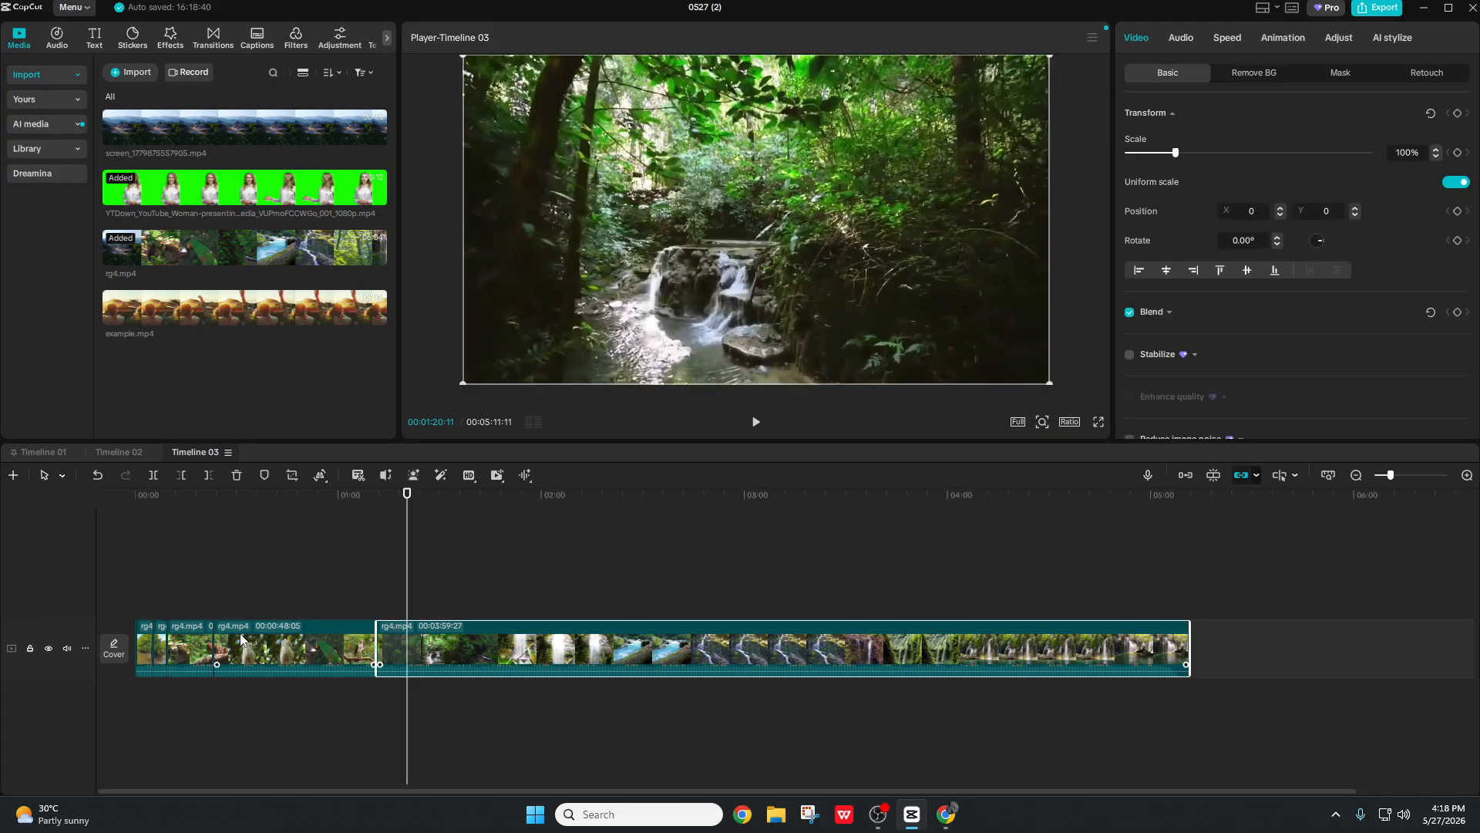
click(243, 633)
click(284, 590)
drag(284, 592, 340, 597)
click(325, 635)
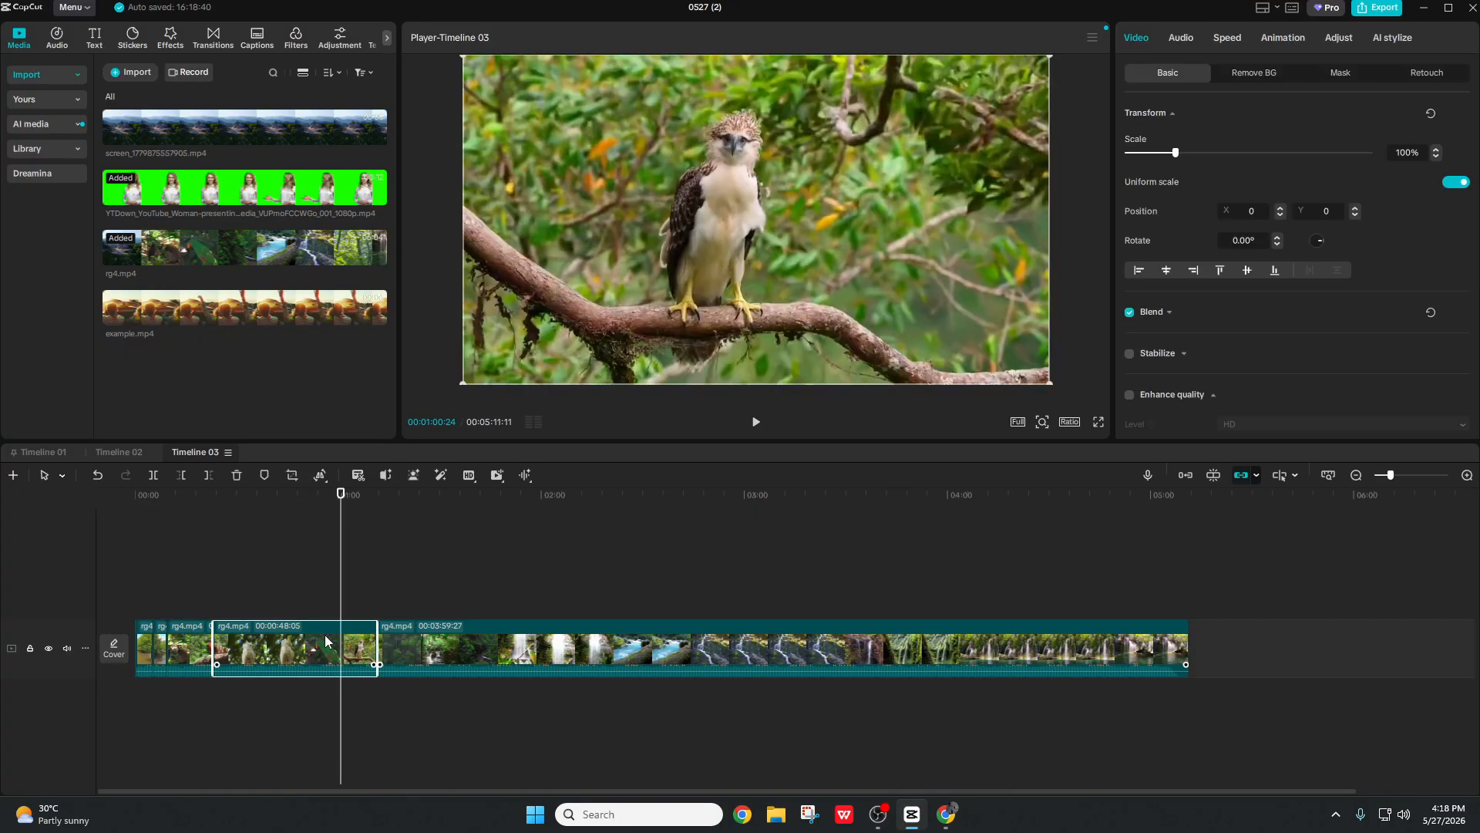
key(Delete)
right_click(289, 643)
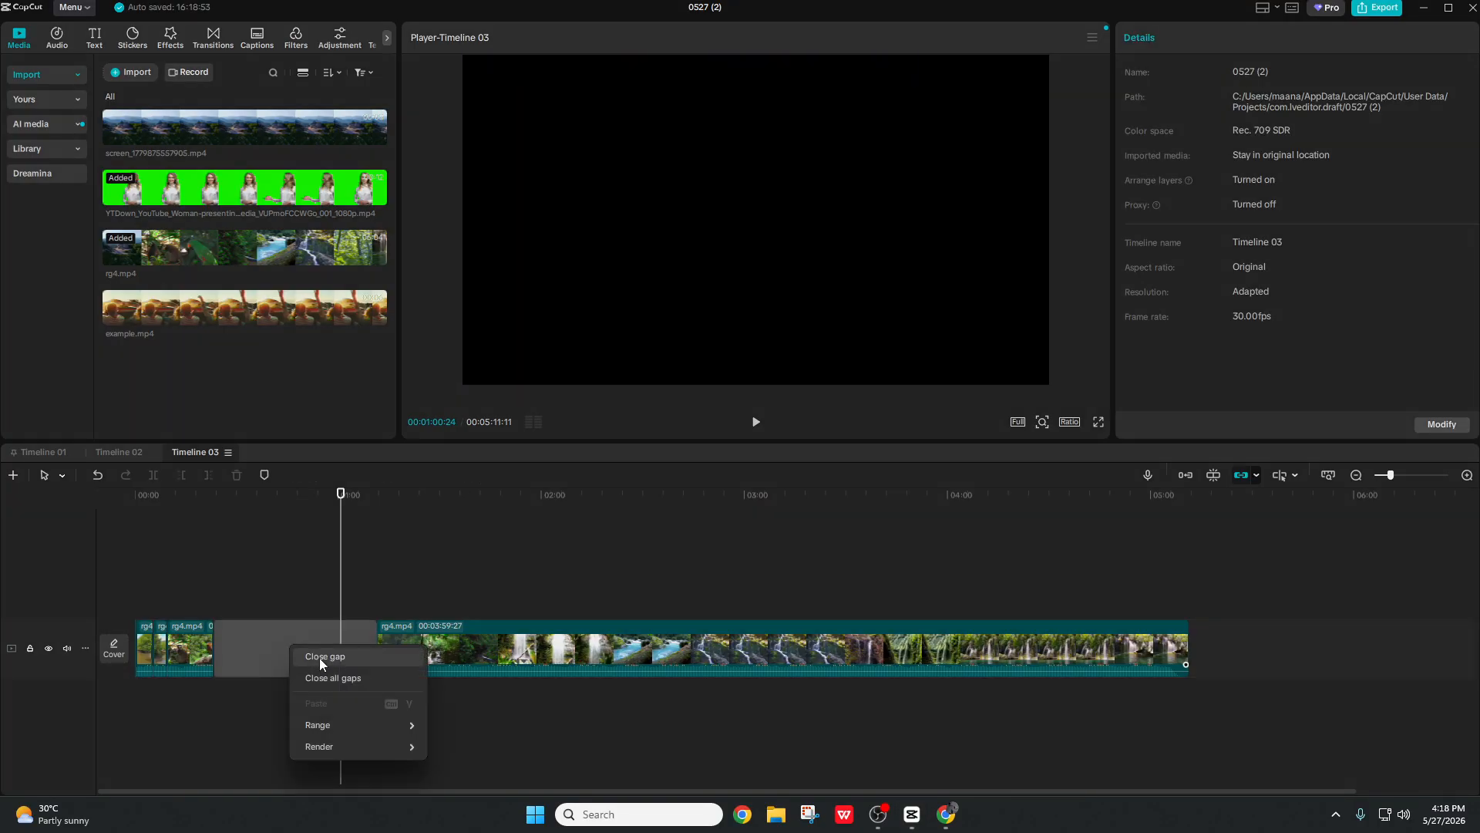
click(317, 655)
Step: Split the last rg4.mp4 clip at 00:00:29:11 and again so that a 00:01:09:20 section follows that cut
drag(341, 593, 234, 600)
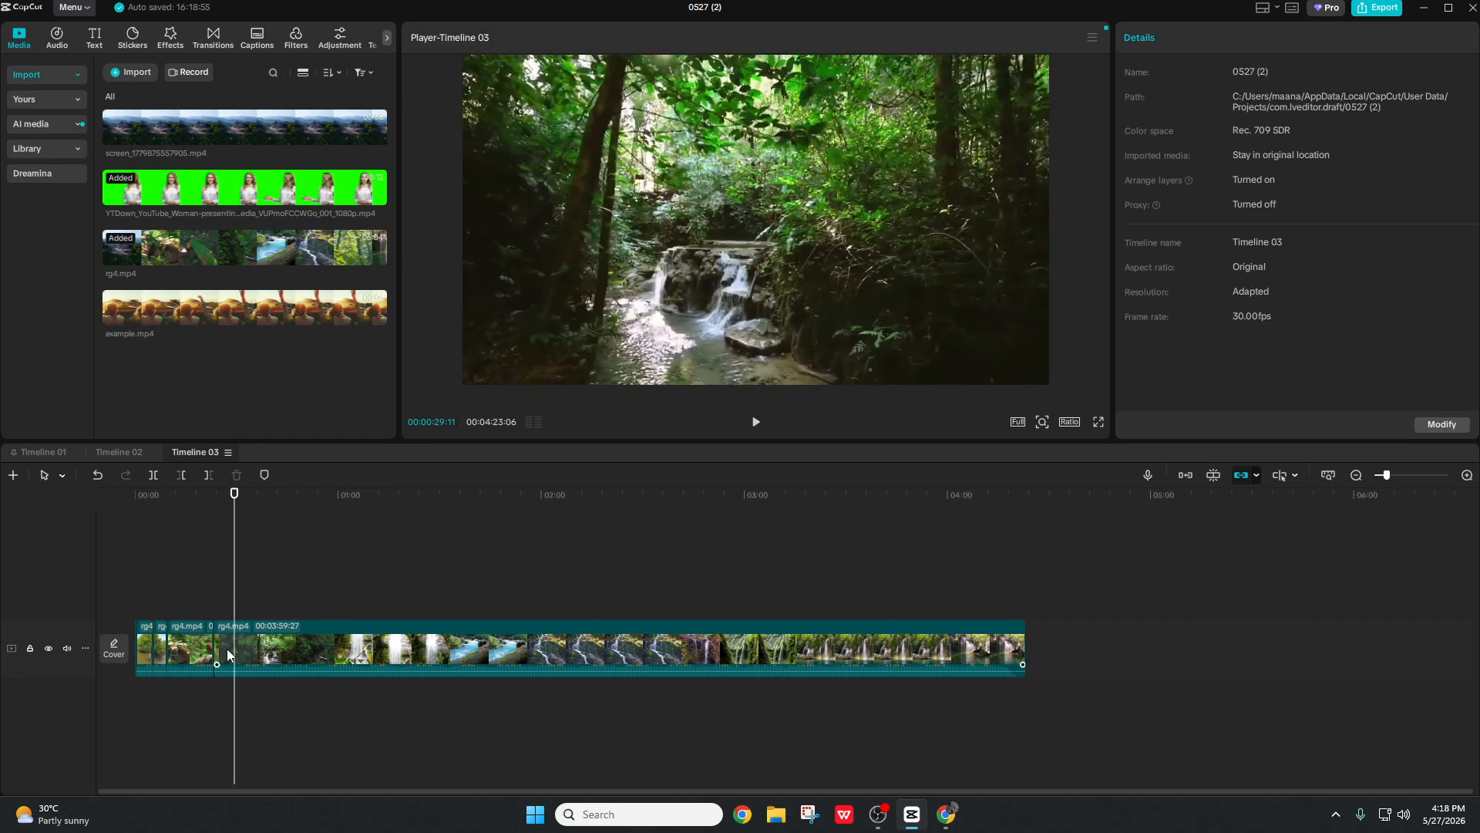
click(230, 651)
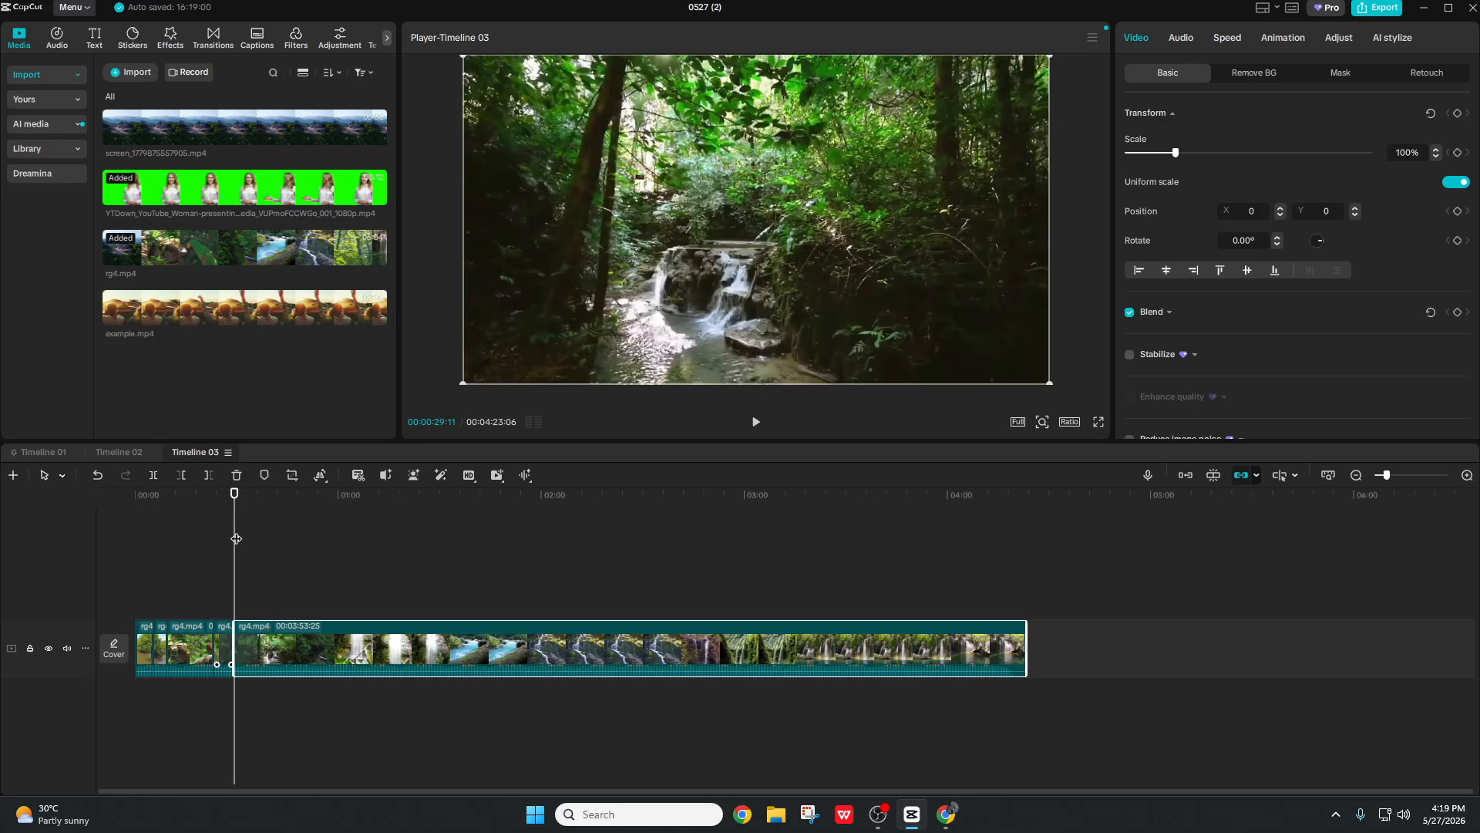
drag(235, 538, 630, 562)
click(154, 476)
Step: Split the last rg4.mp4 clip at 00:01:49:22 and delete the 00:01:09:20 section
click(535, 574)
drag(535, 575, 506, 578)
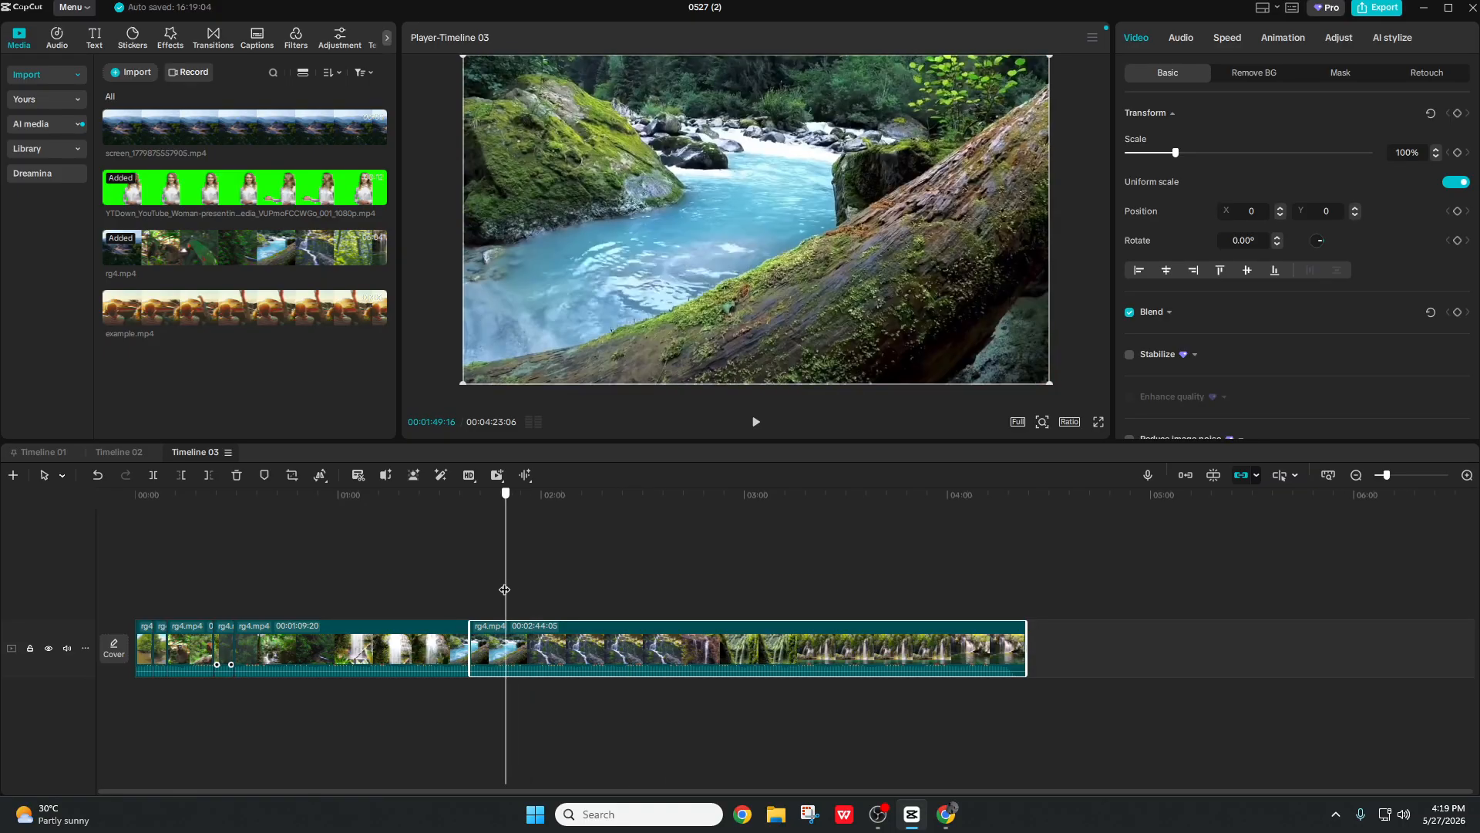
click(153, 475)
click(362, 646)
key(Delete)
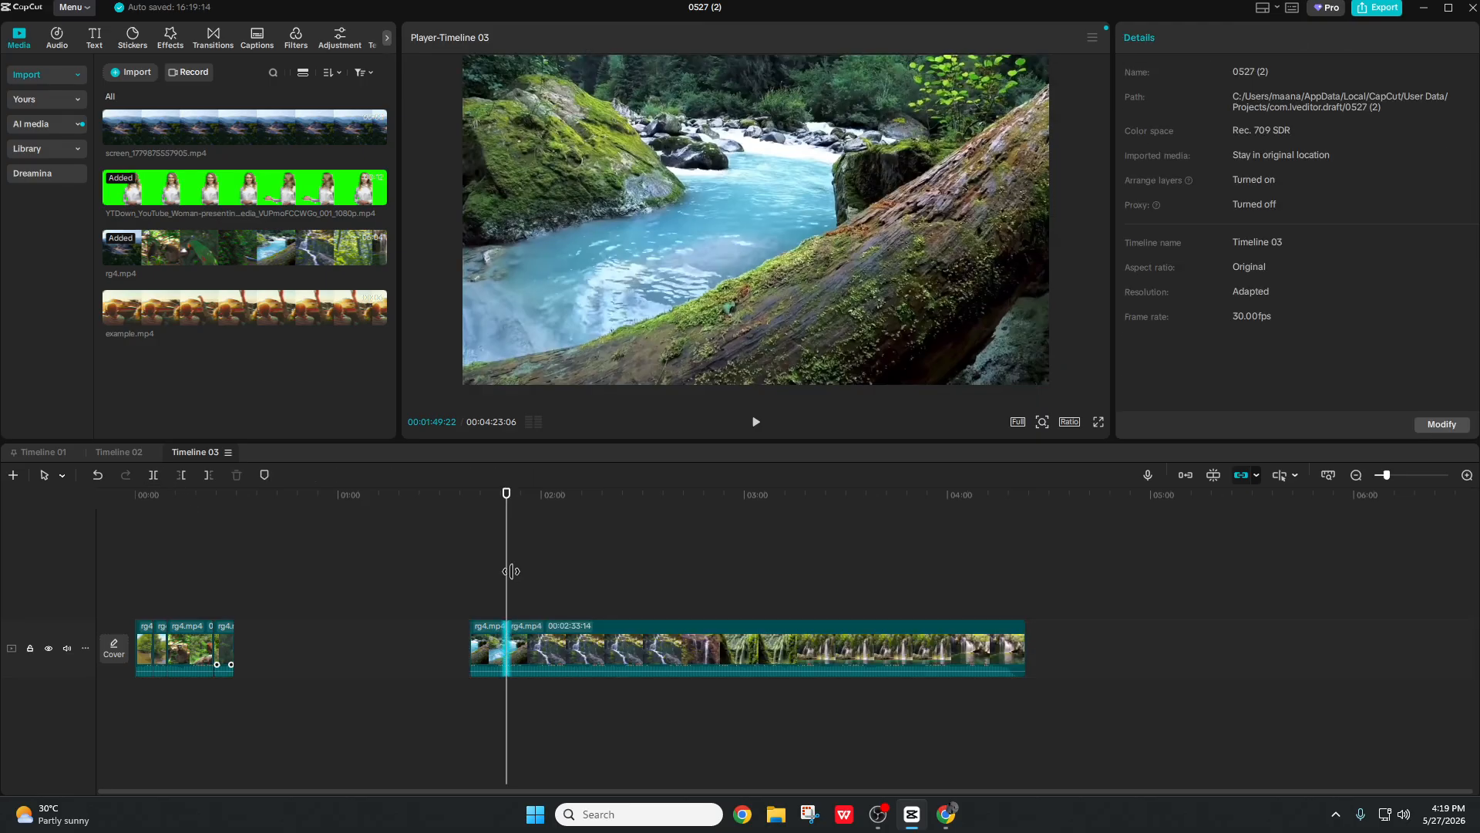
Step: Split the last rg4.mp4 clip after its first 00:01:01:08 and again at 00:03:02:11
drag(511, 571, 714, 588)
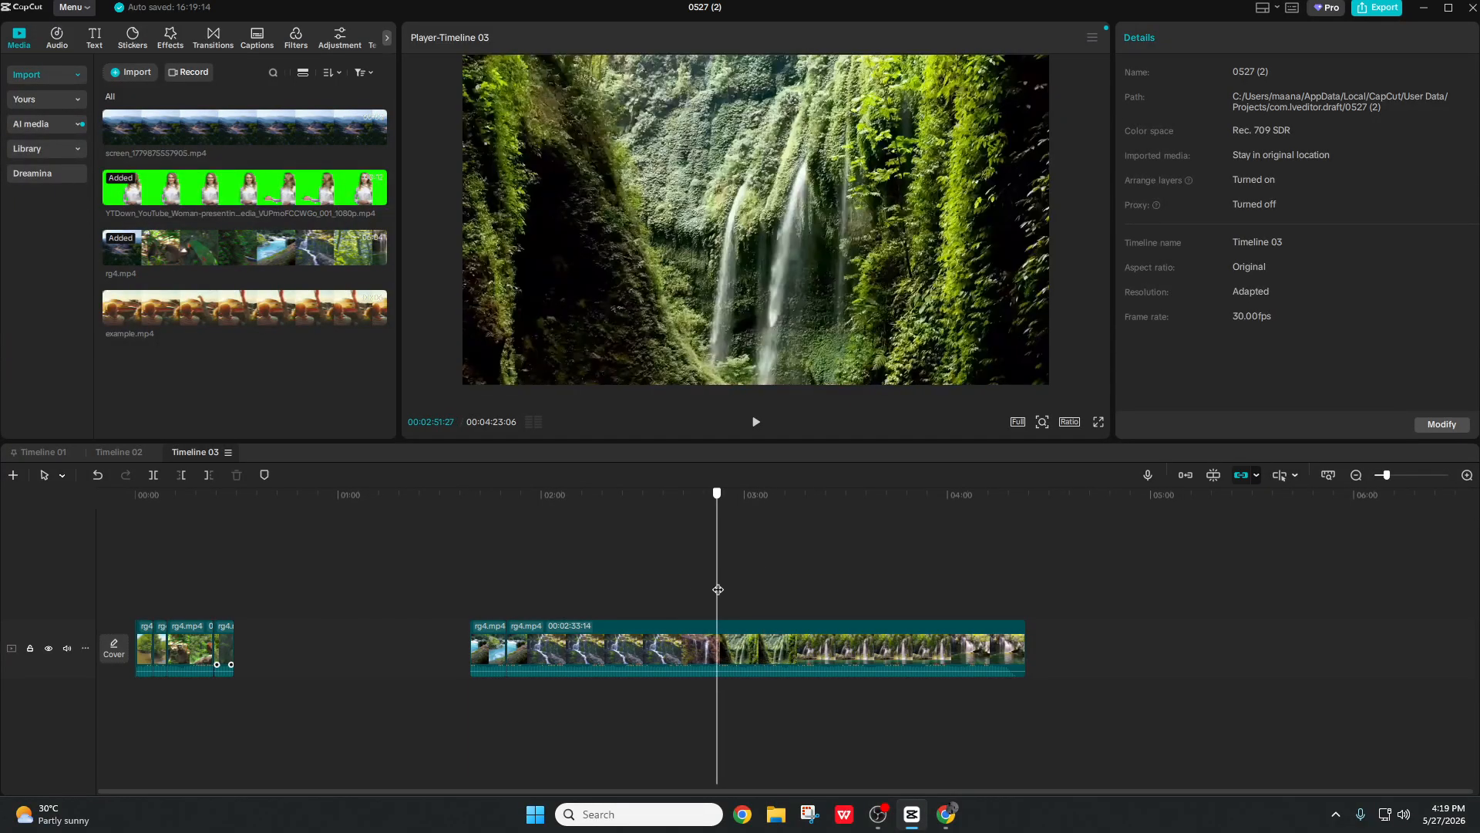
click(151, 478)
drag(713, 571, 753, 577)
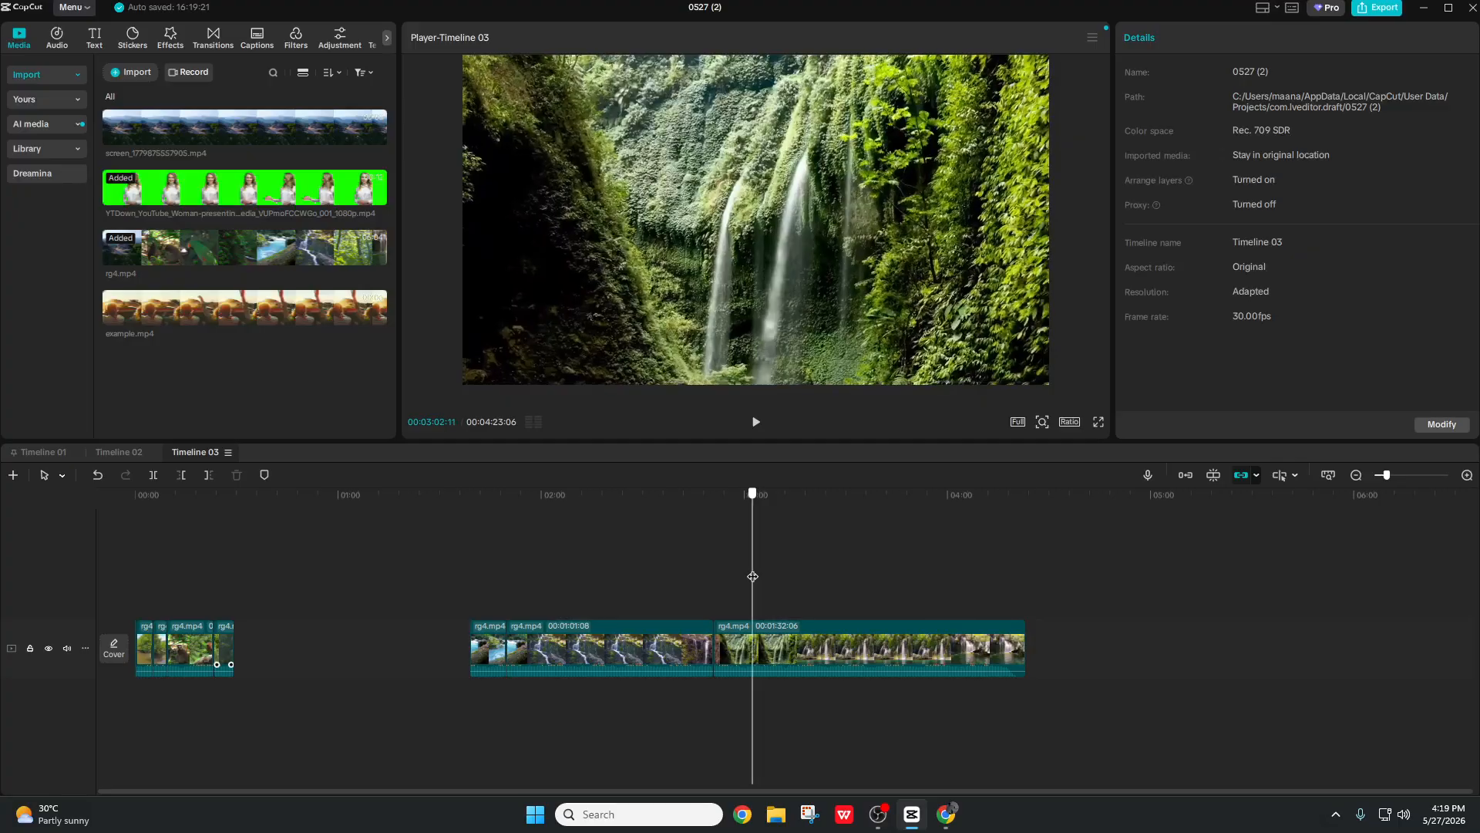
click(154, 475)
Step: Delete the final 00:01:20:25 rg4.mp4 section and the 00:01:01:08 section before the short waterfall clip
click(807, 658)
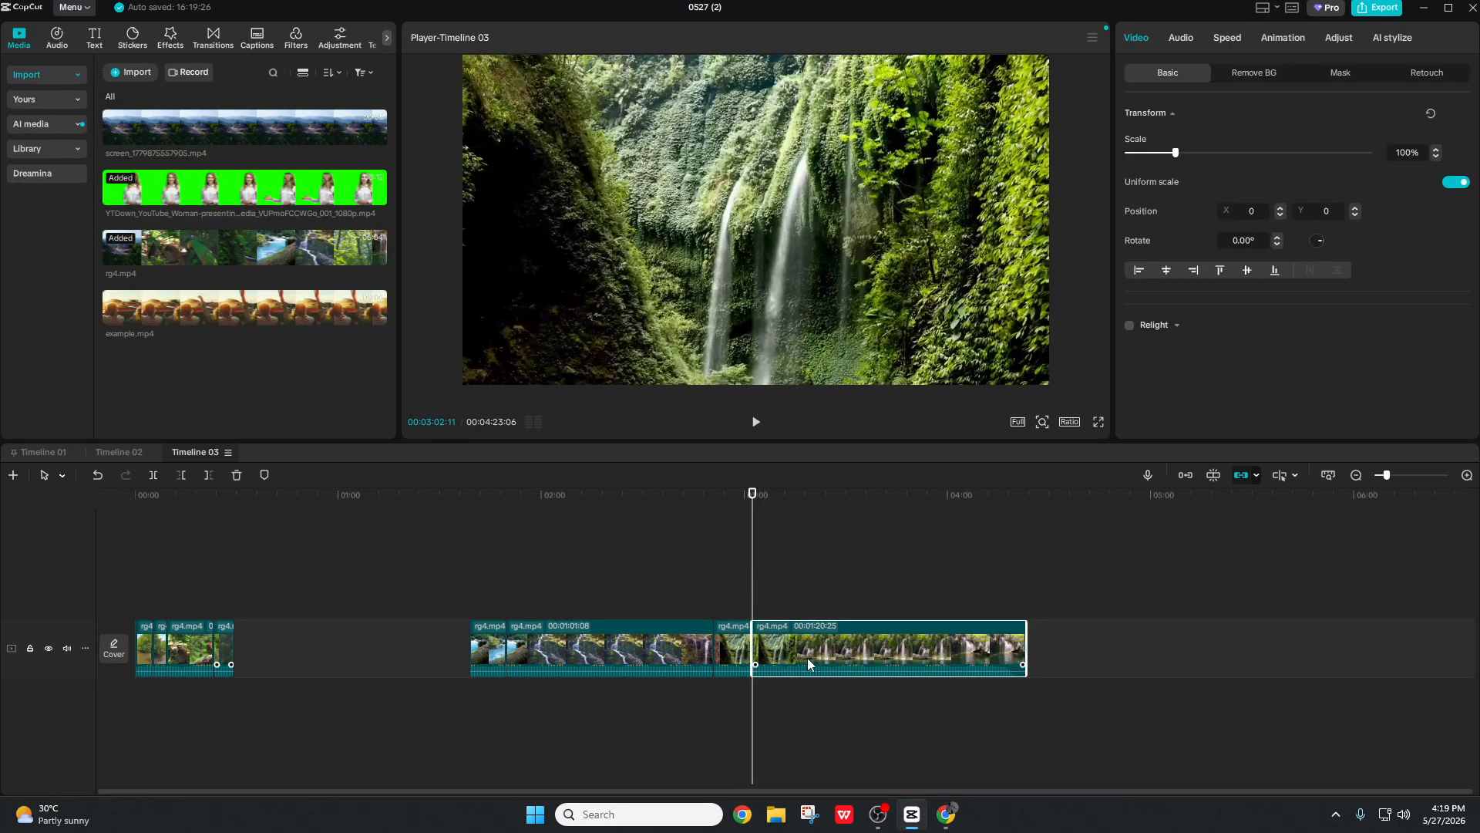
key(Delete)
click(617, 659)
key(Delete)
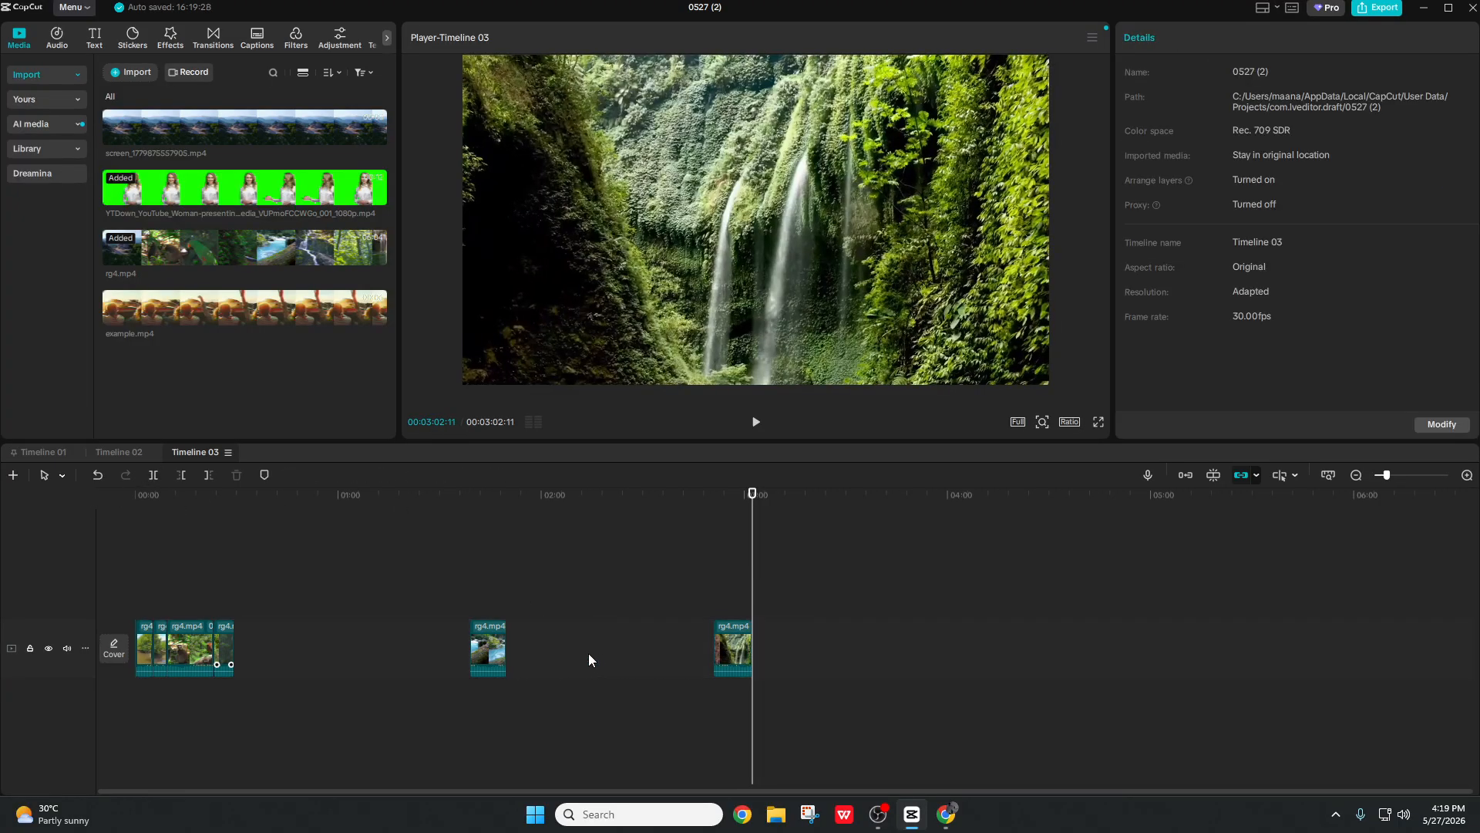
Step: Close all gaps between the rg4.mp4 clips in Timeline 03 and return the playhead to the start
right_click(367, 647)
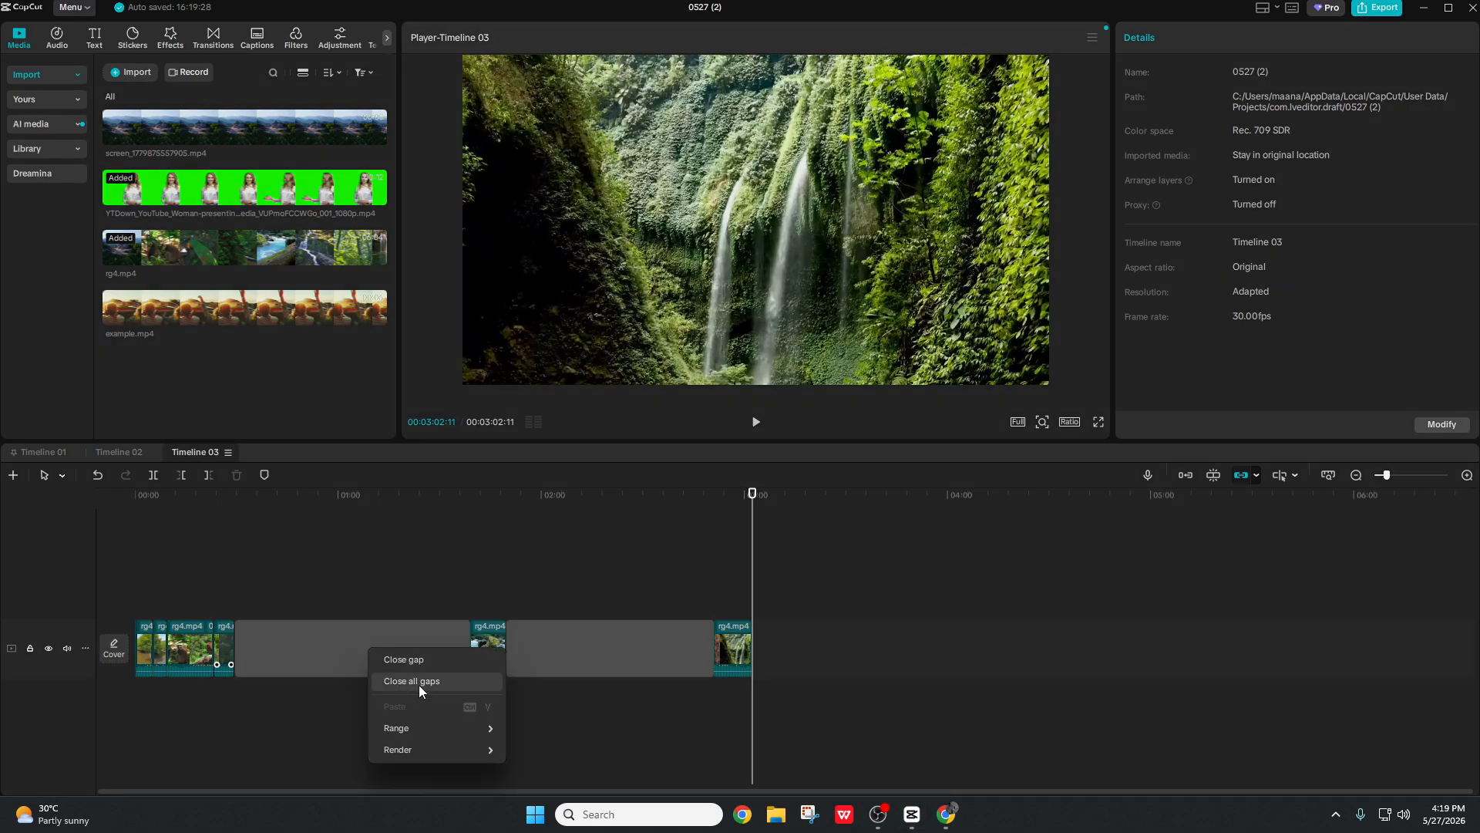
click(419, 682)
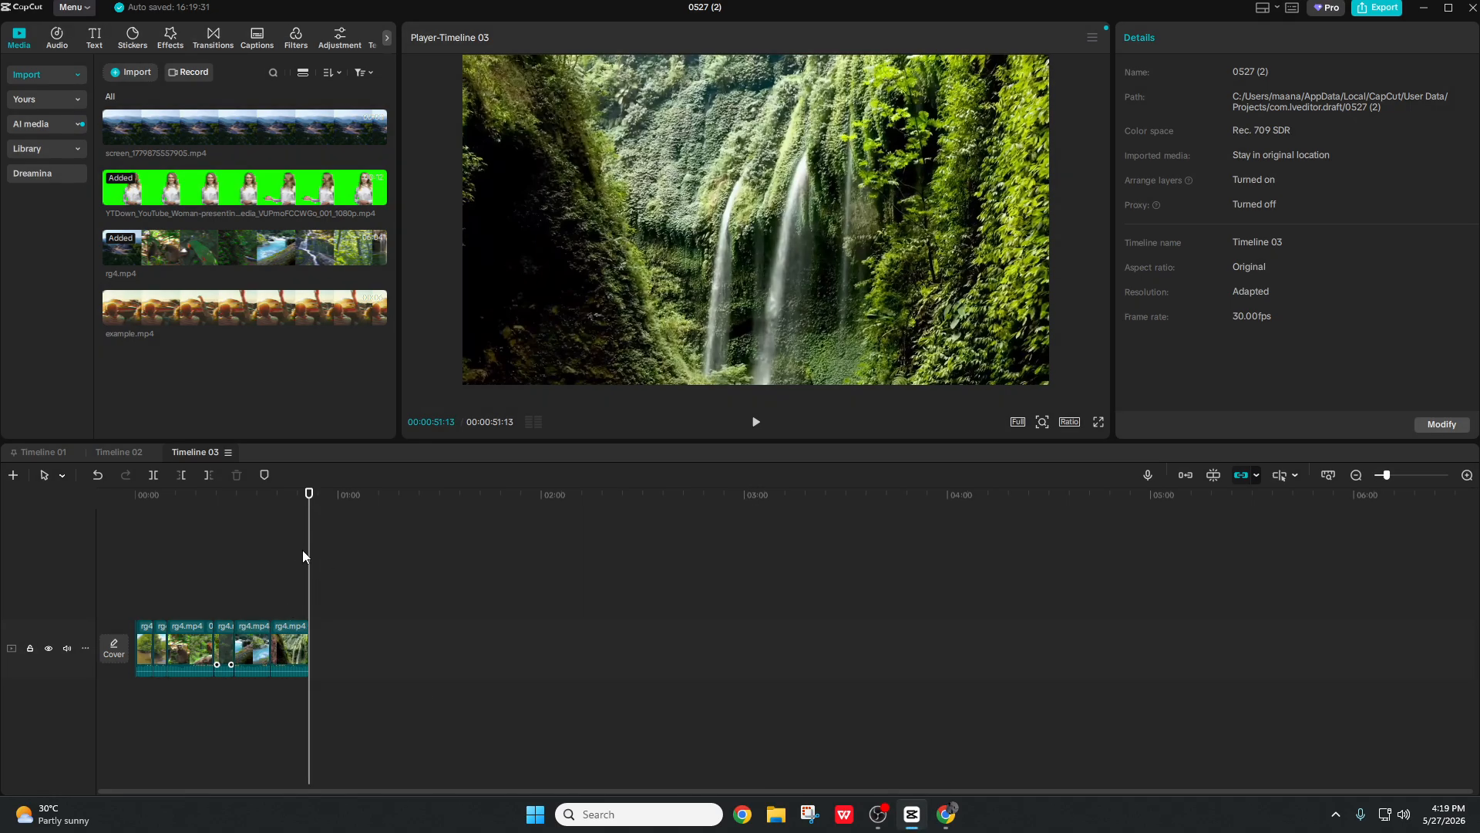
drag(309, 562, 128, 571)
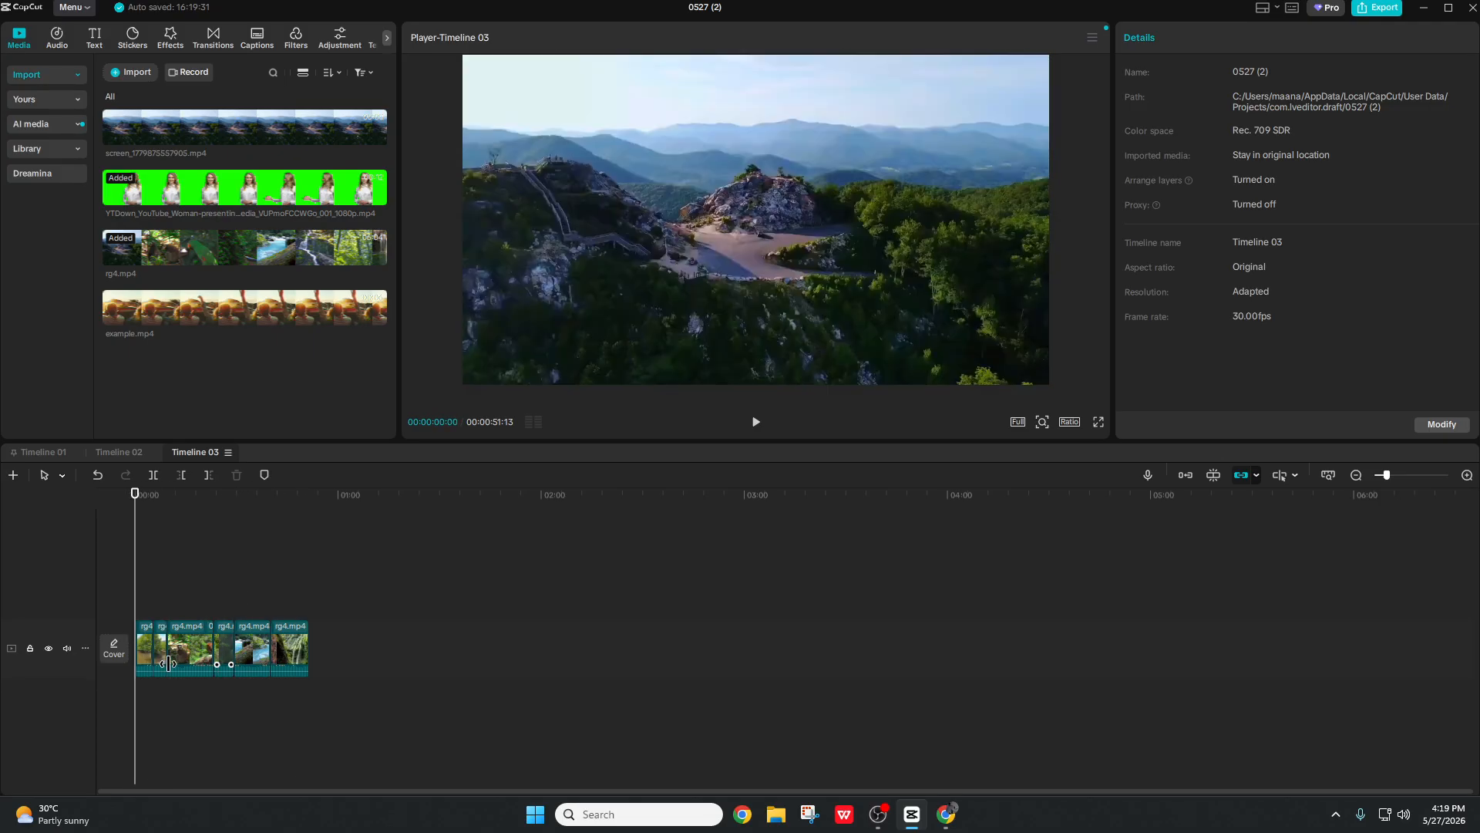
Step: Add a default text to the timeline and position it to start with the second rg4.mp4 clip
scroll(192, 668, up, 8)
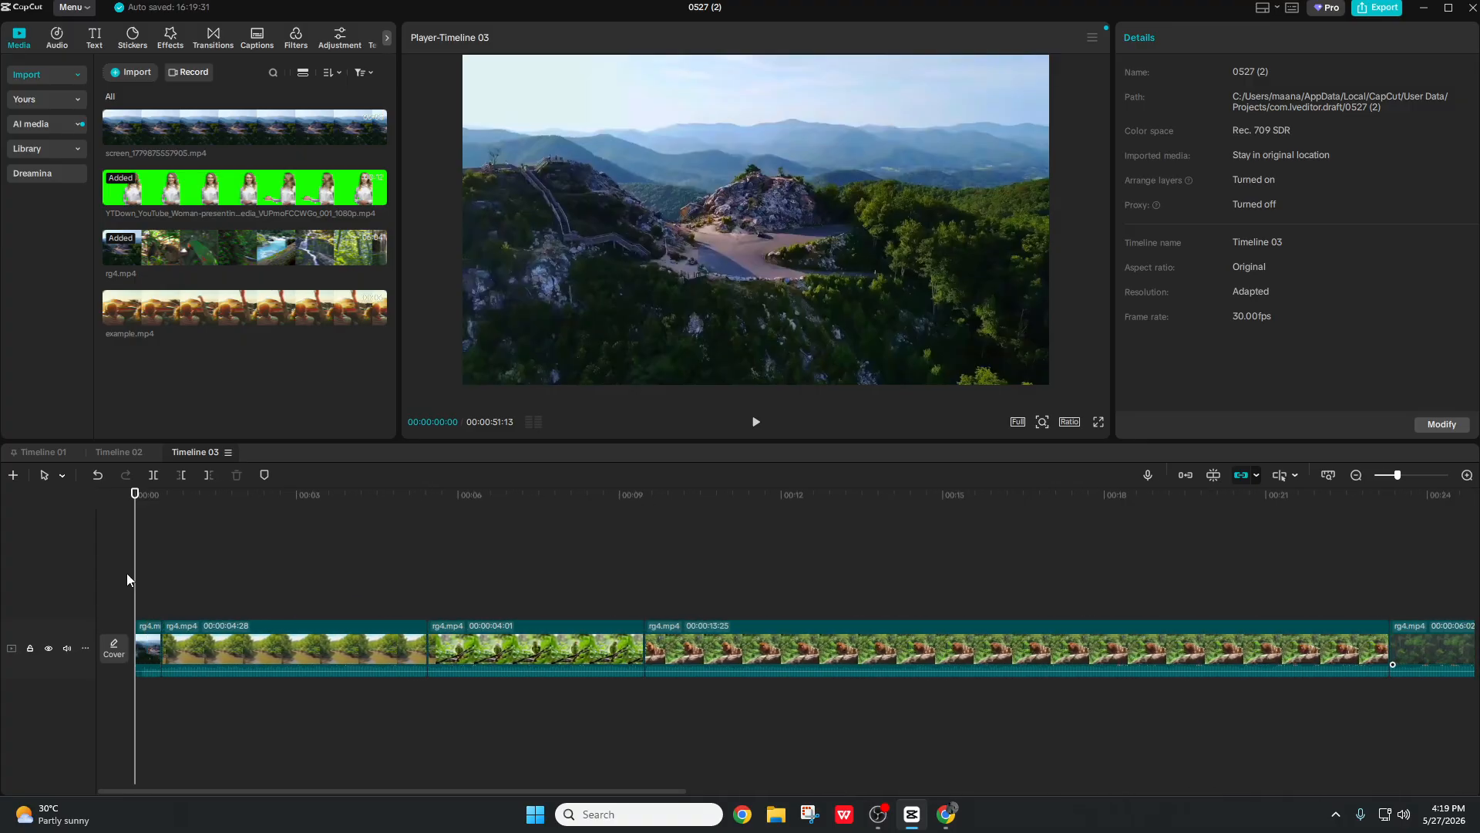
mouse_move(132, 573)
mouse_down()
mouse_move(182, 580)
mouse_move(136, 576)
mouse_up()
click(99, 39)
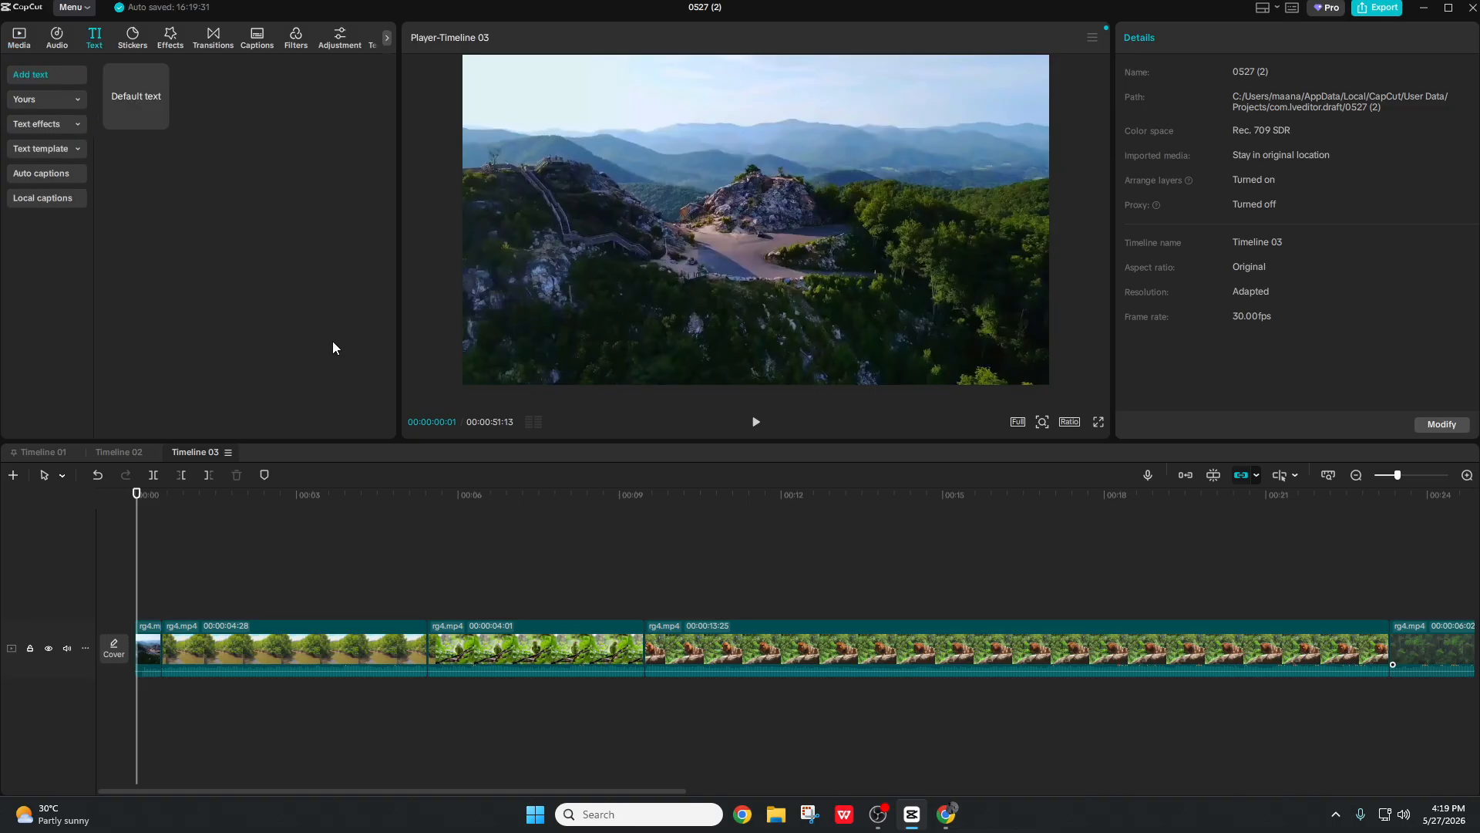
click(125, 96)
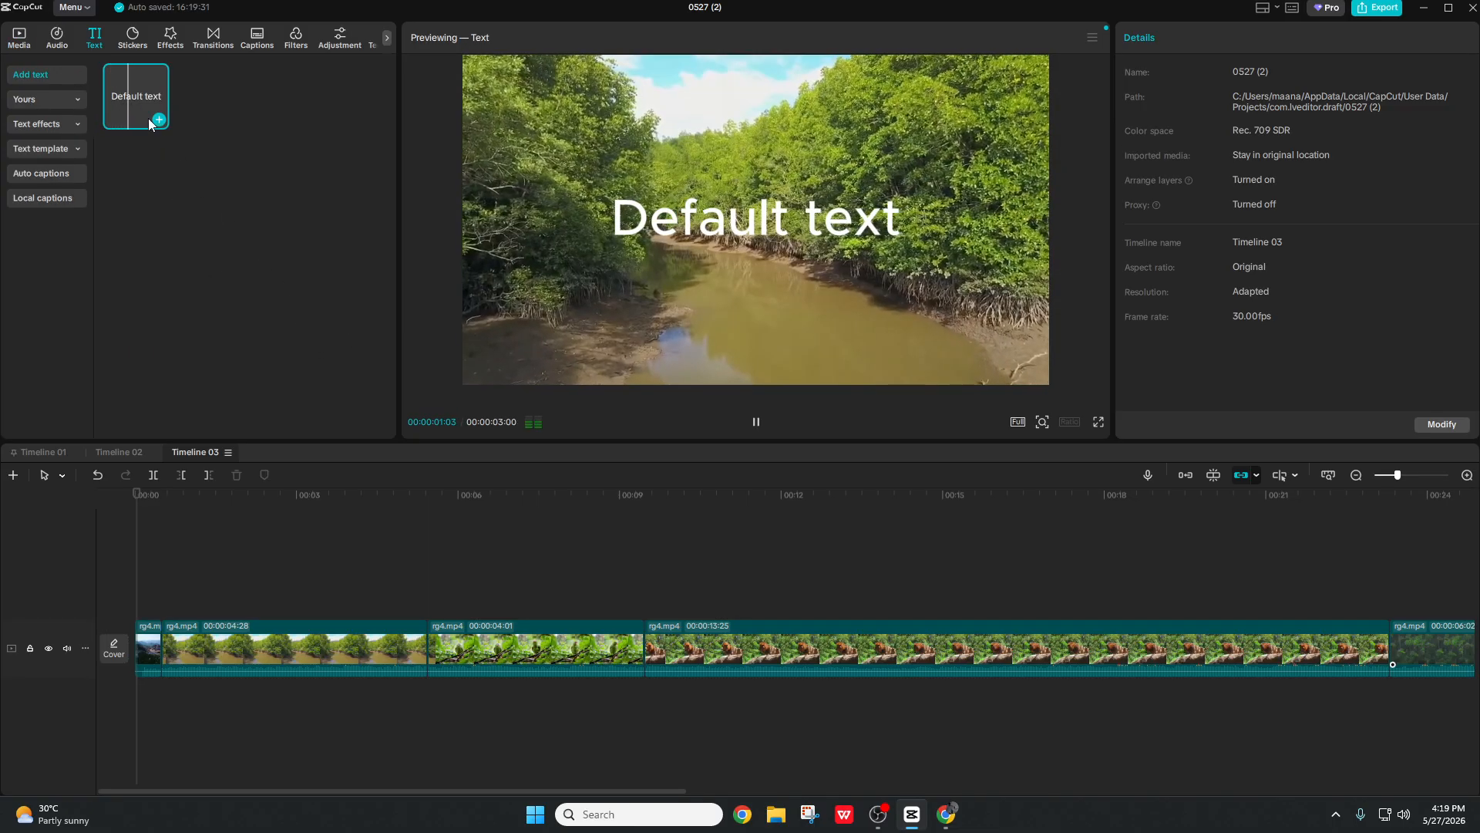
click(157, 120)
drag(204, 602, 225, 602)
Step: Play to 00:00:01:06, where the text is on screen, and replace its wording with WELCOME
key(space)
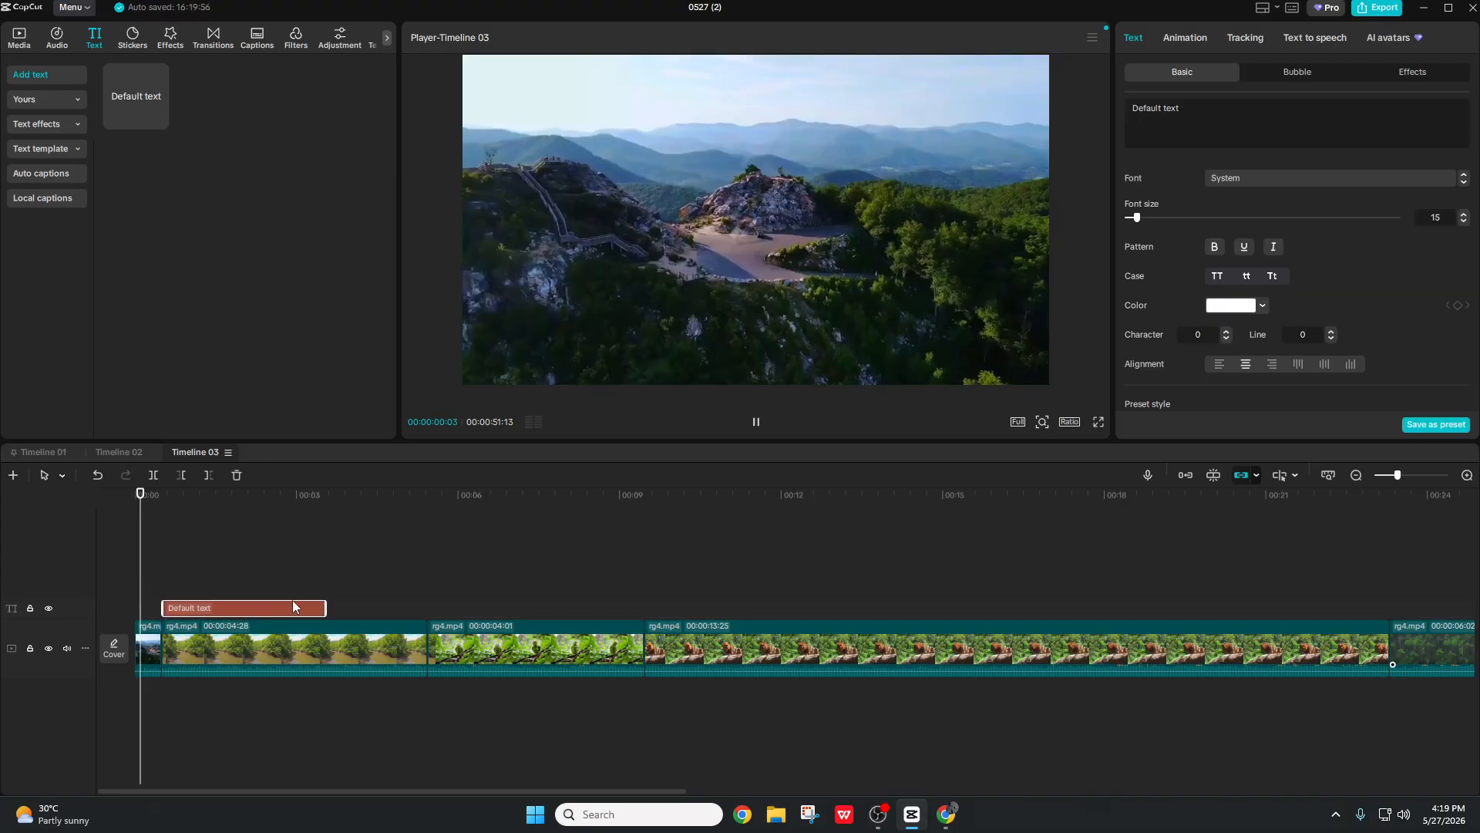
key(space)
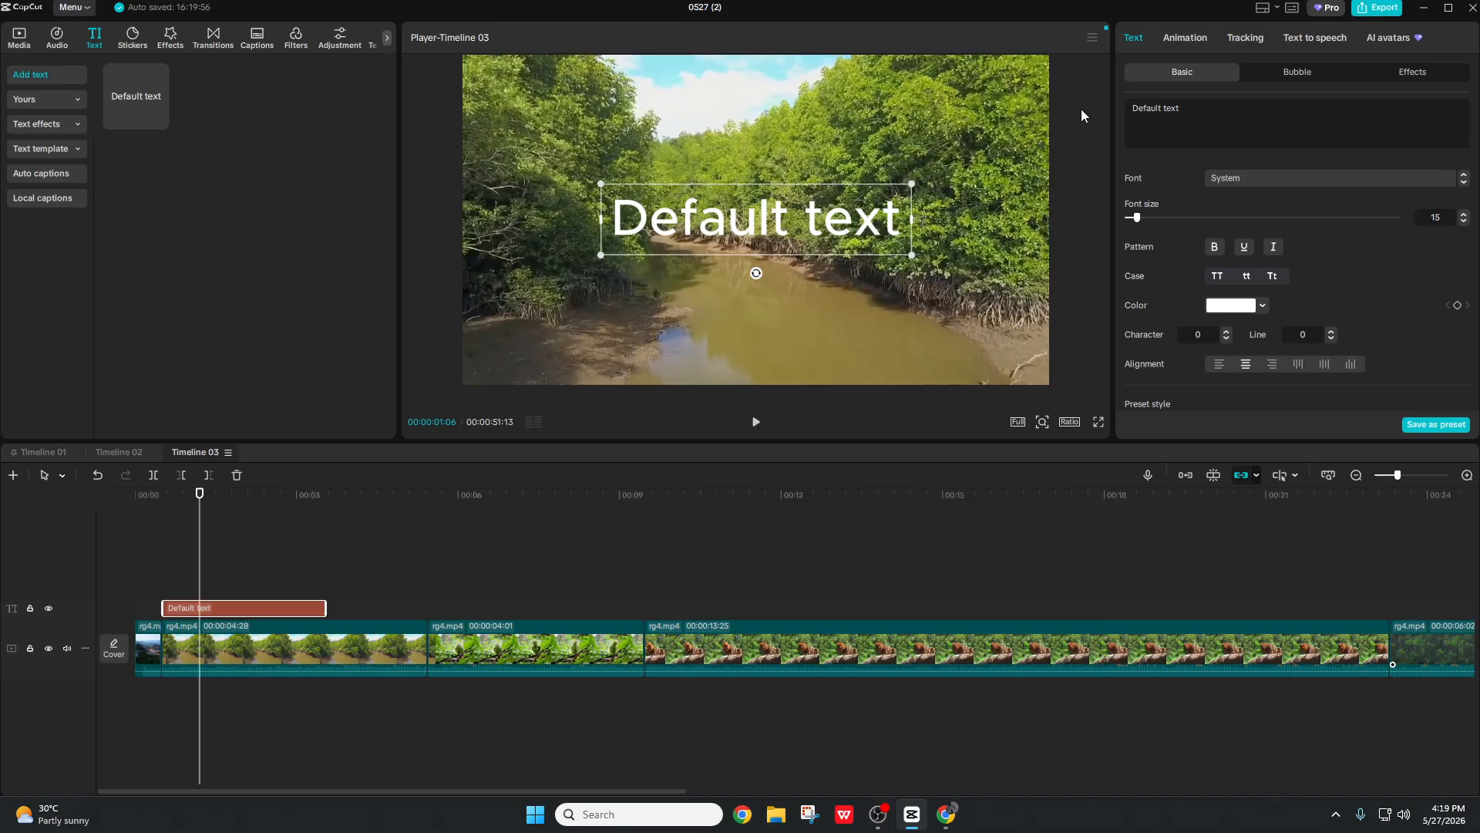
click(1140, 135)
triple_click(1157, 113)
key(BackSpace)
text(We)
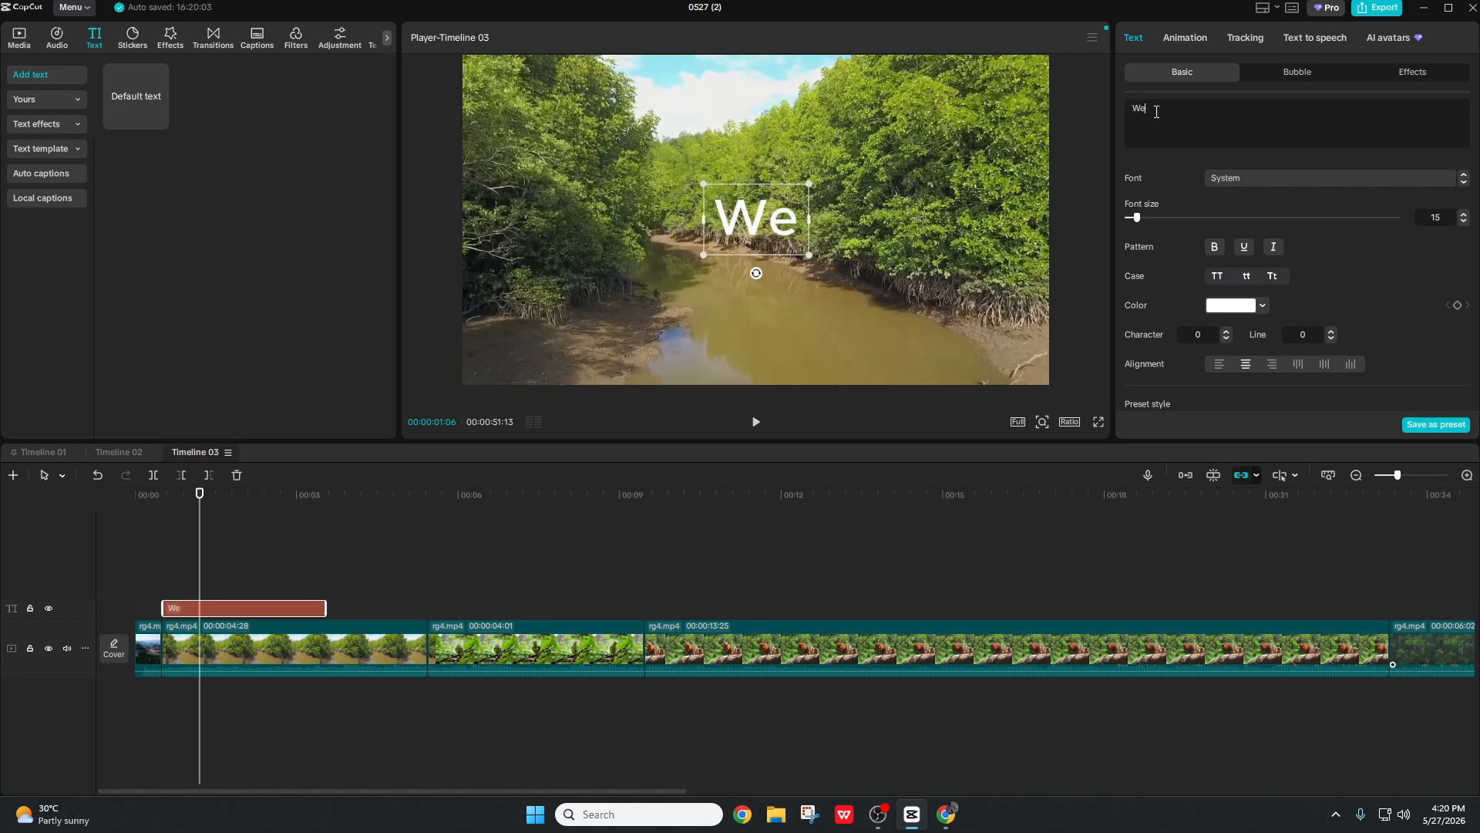
key(BackSpace)
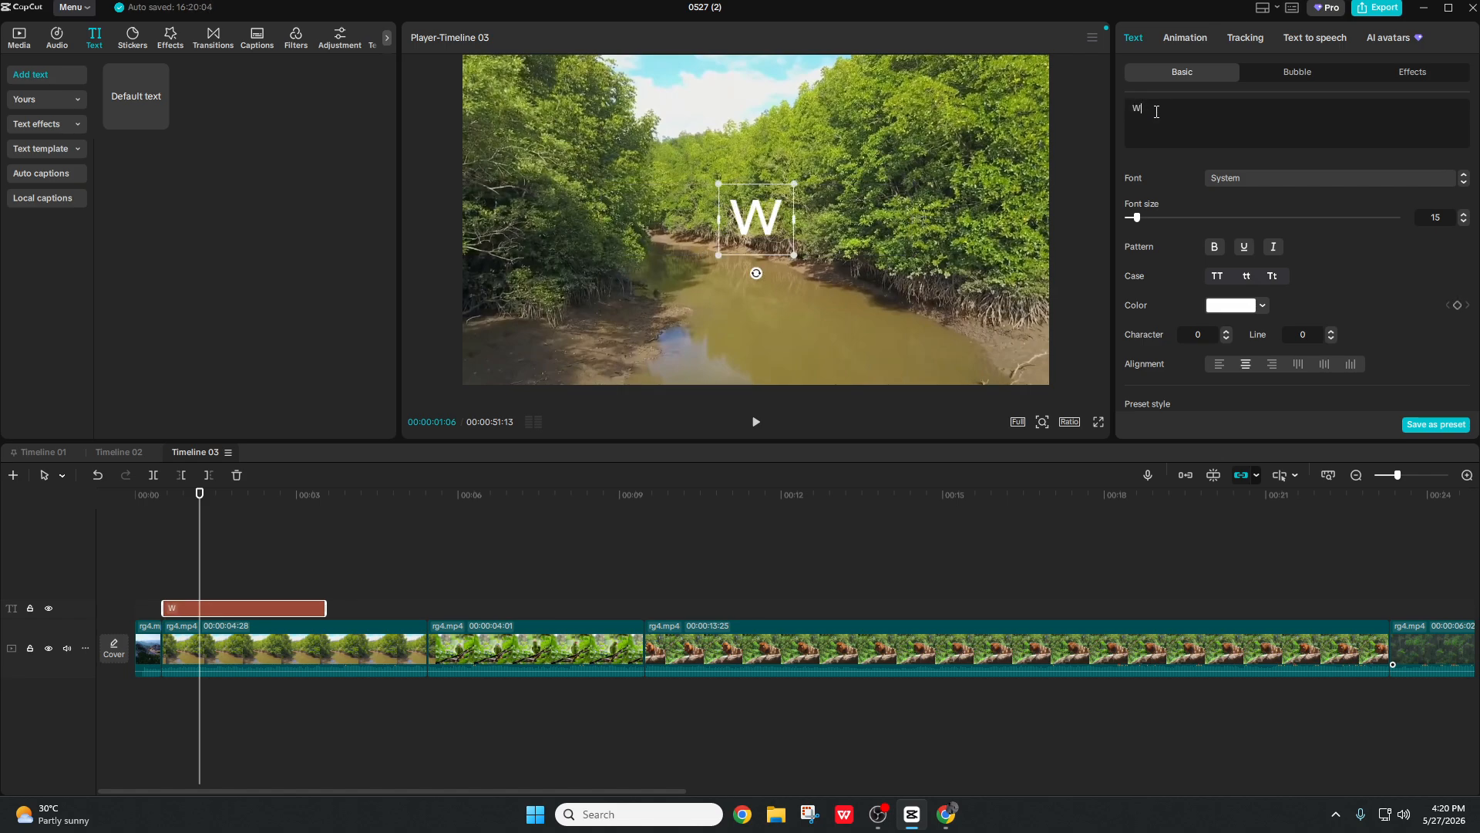
text(ELCOME)
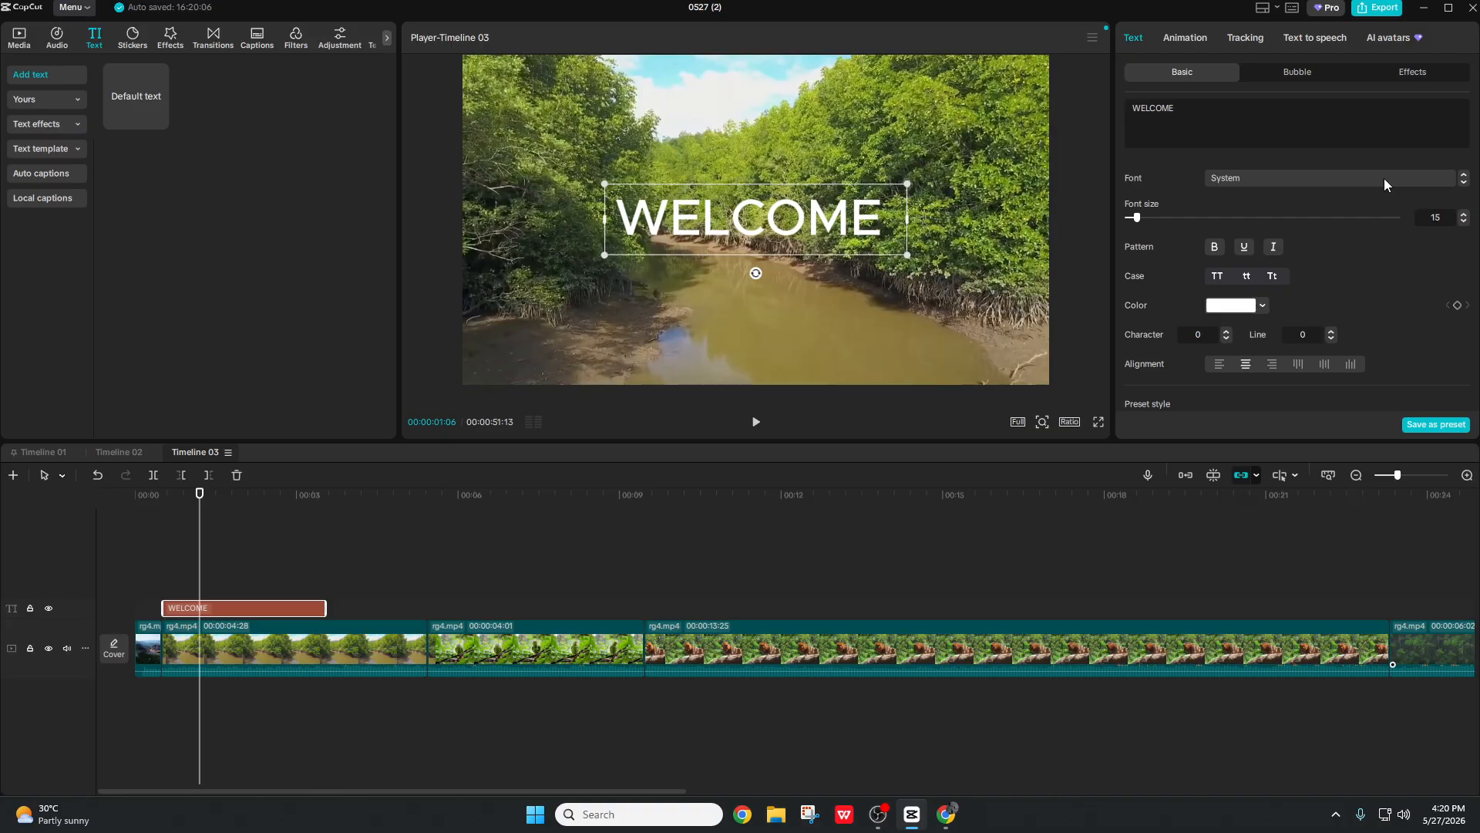
Step: Set the WELCOME text's font to Bungee-Rg and its font size to 24
click(1464, 182)
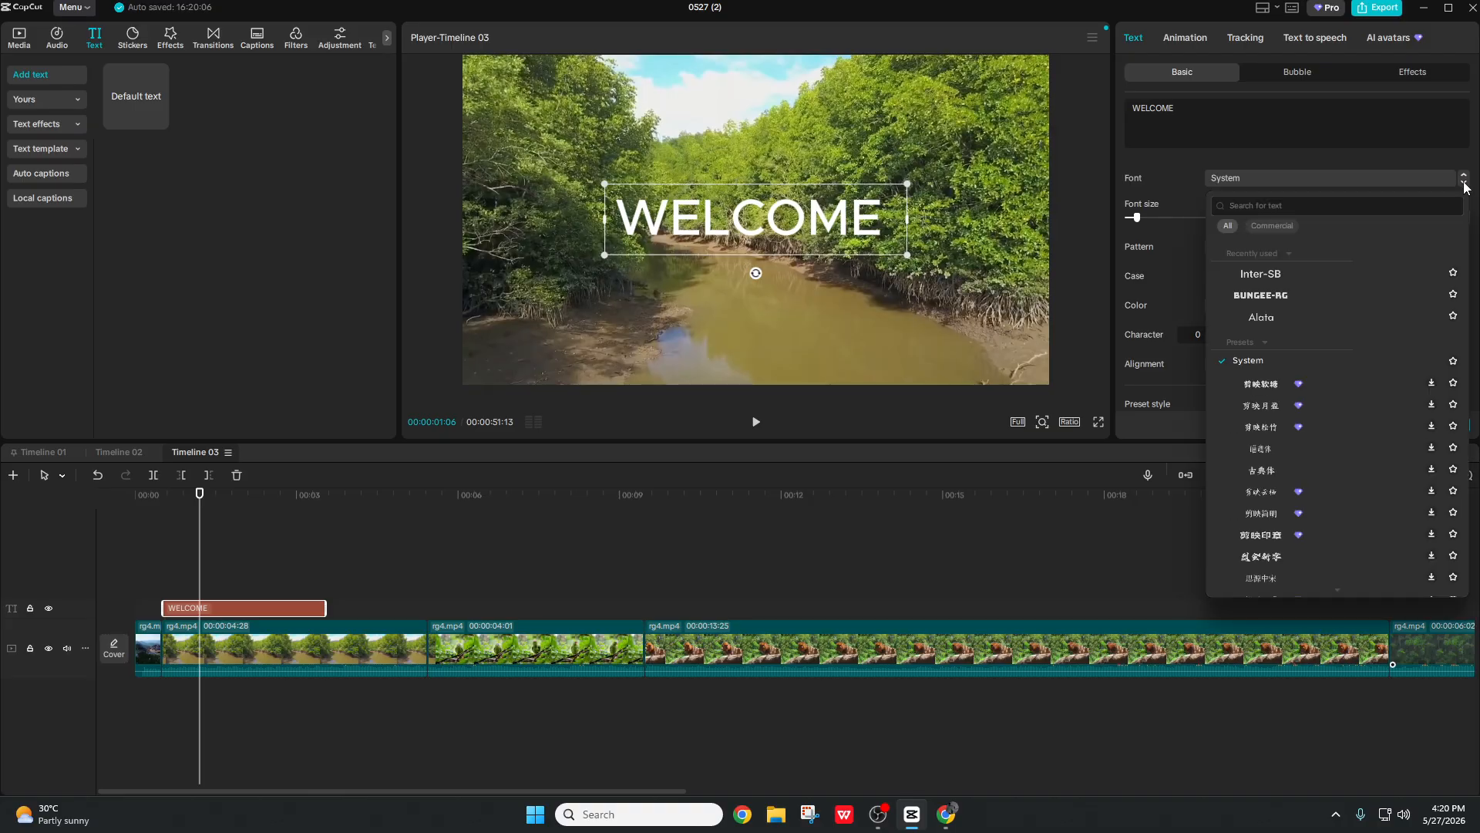
click(1291, 303)
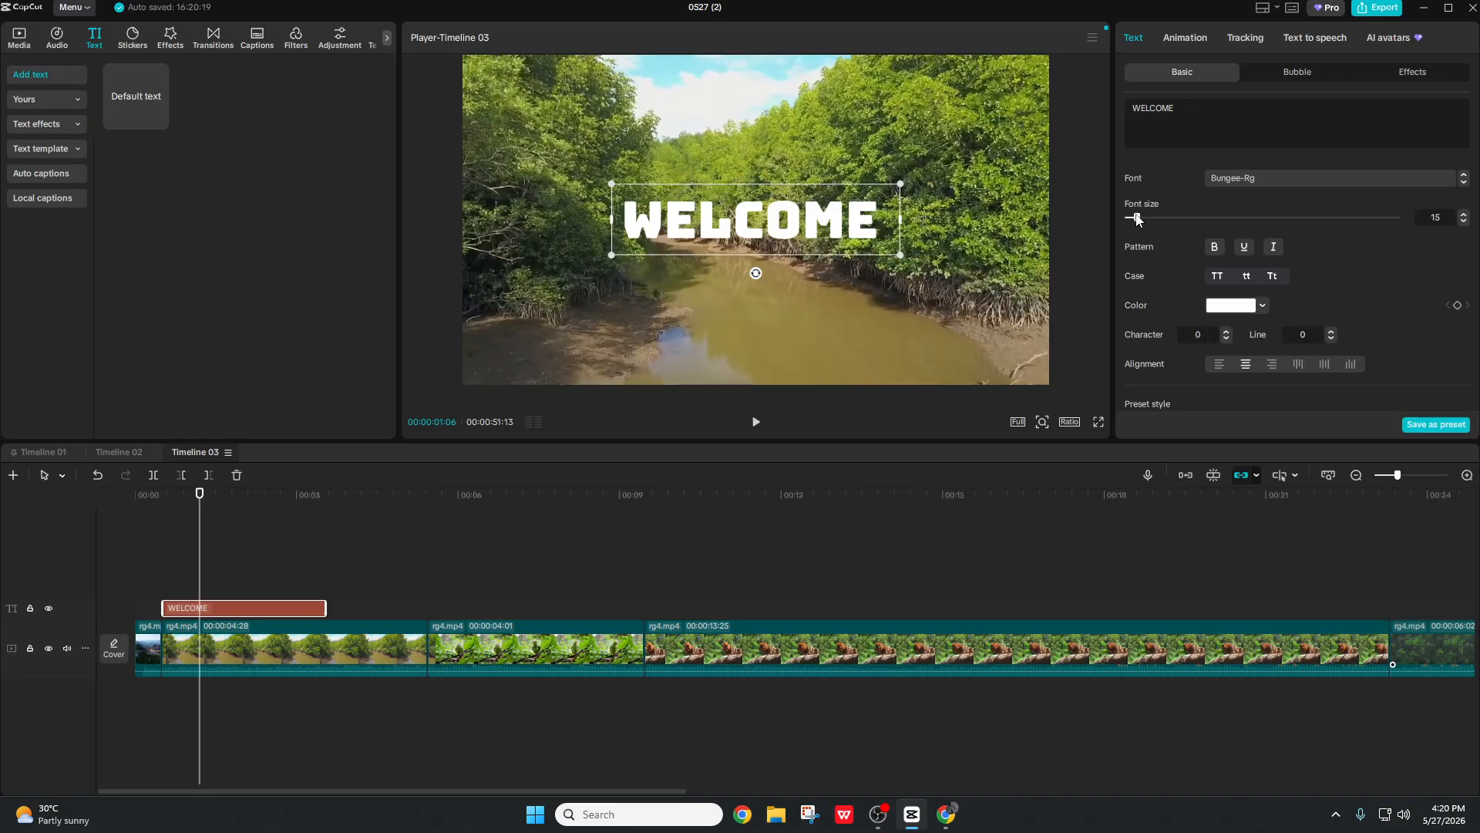
drag(1137, 219, 1147, 222)
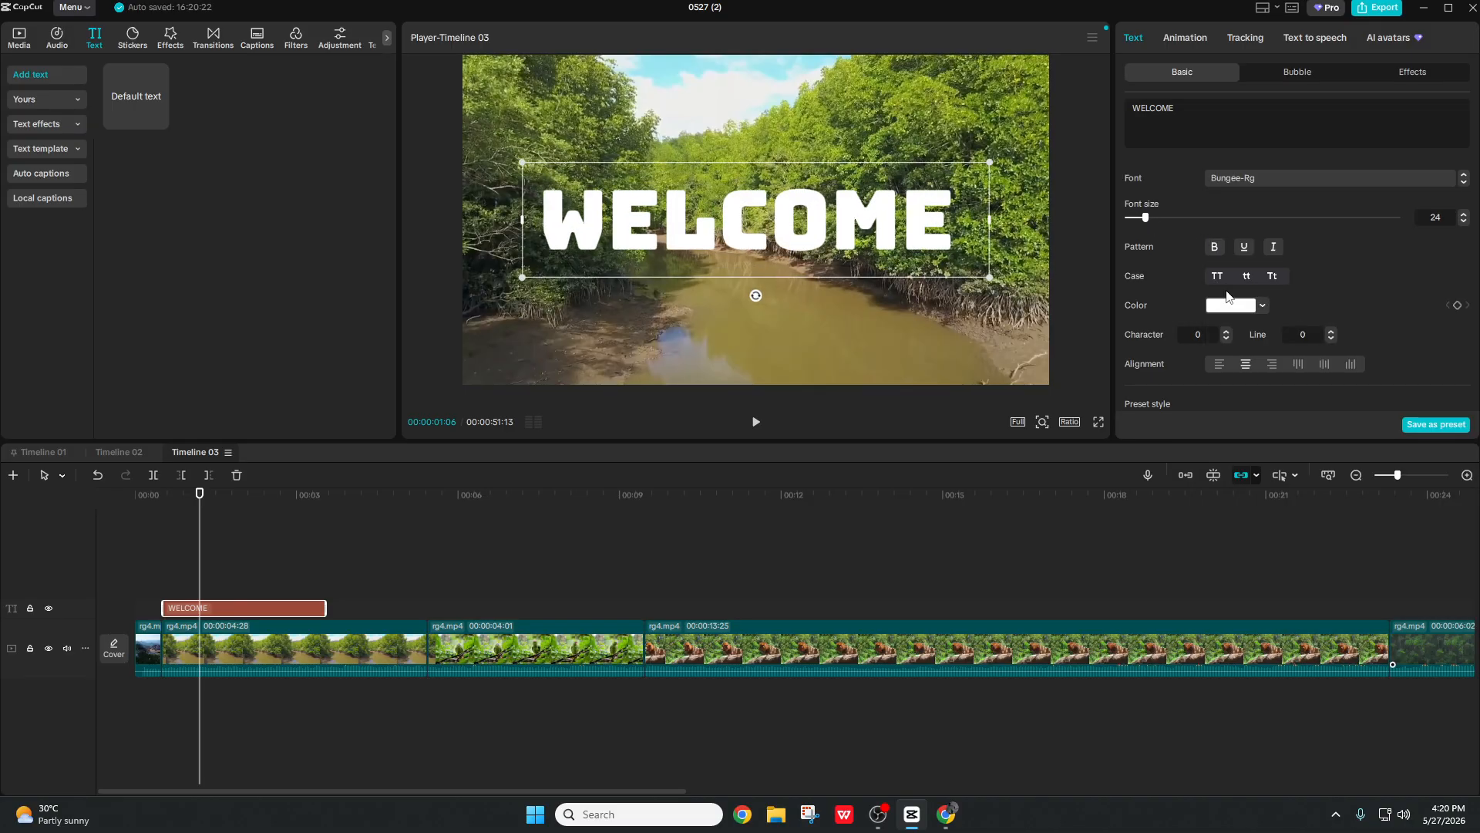
Step: Expand the preset styles and apply the white style with a black shadow to the WELCOME text
scroll(1227, 296, down, 1)
scroll(1266, 293, down, 2)
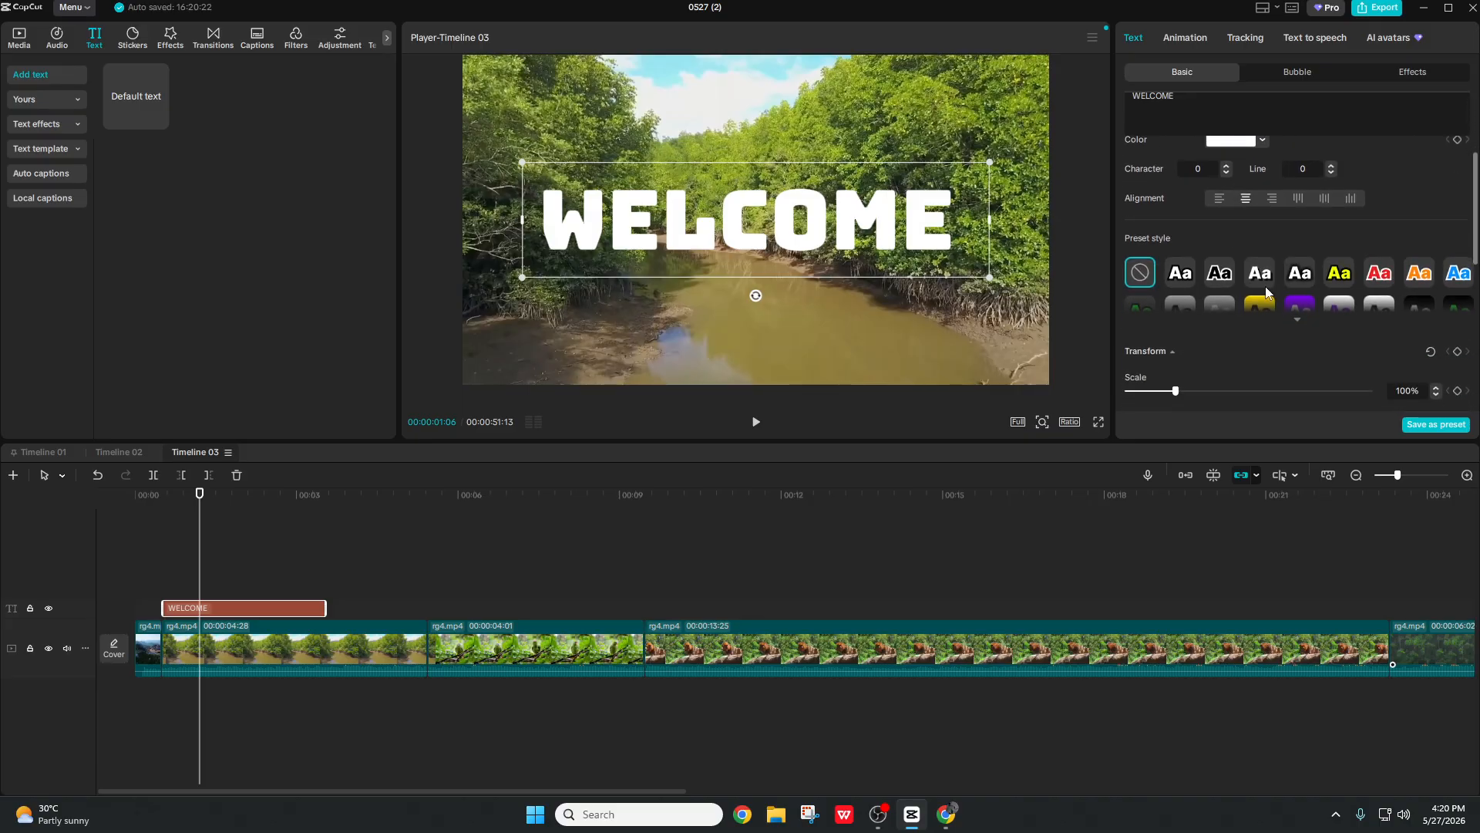
click(1297, 319)
scroll(1302, 266, down, 1)
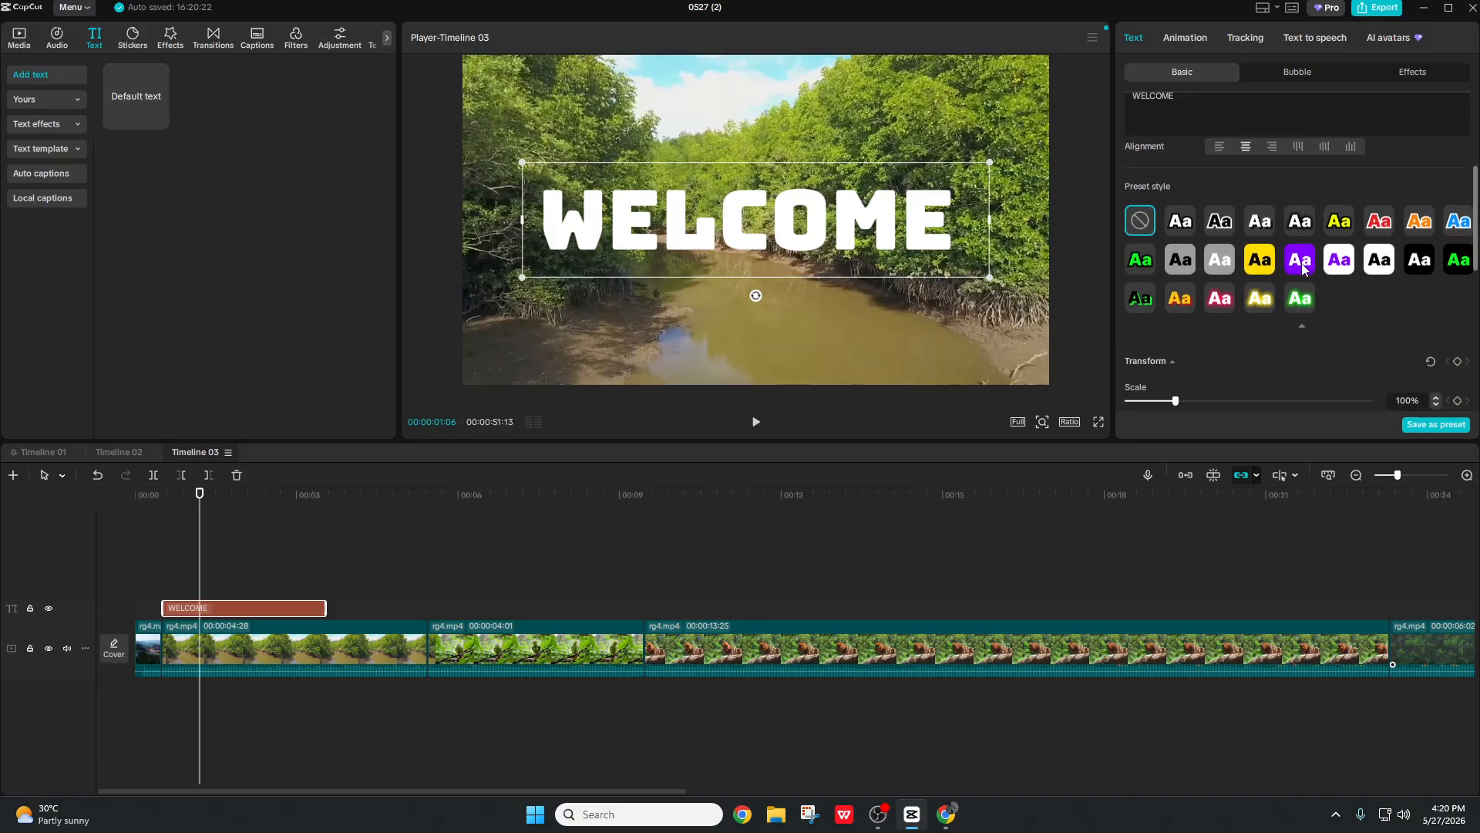
scroll(1303, 267, down, 1)
click(1308, 159)
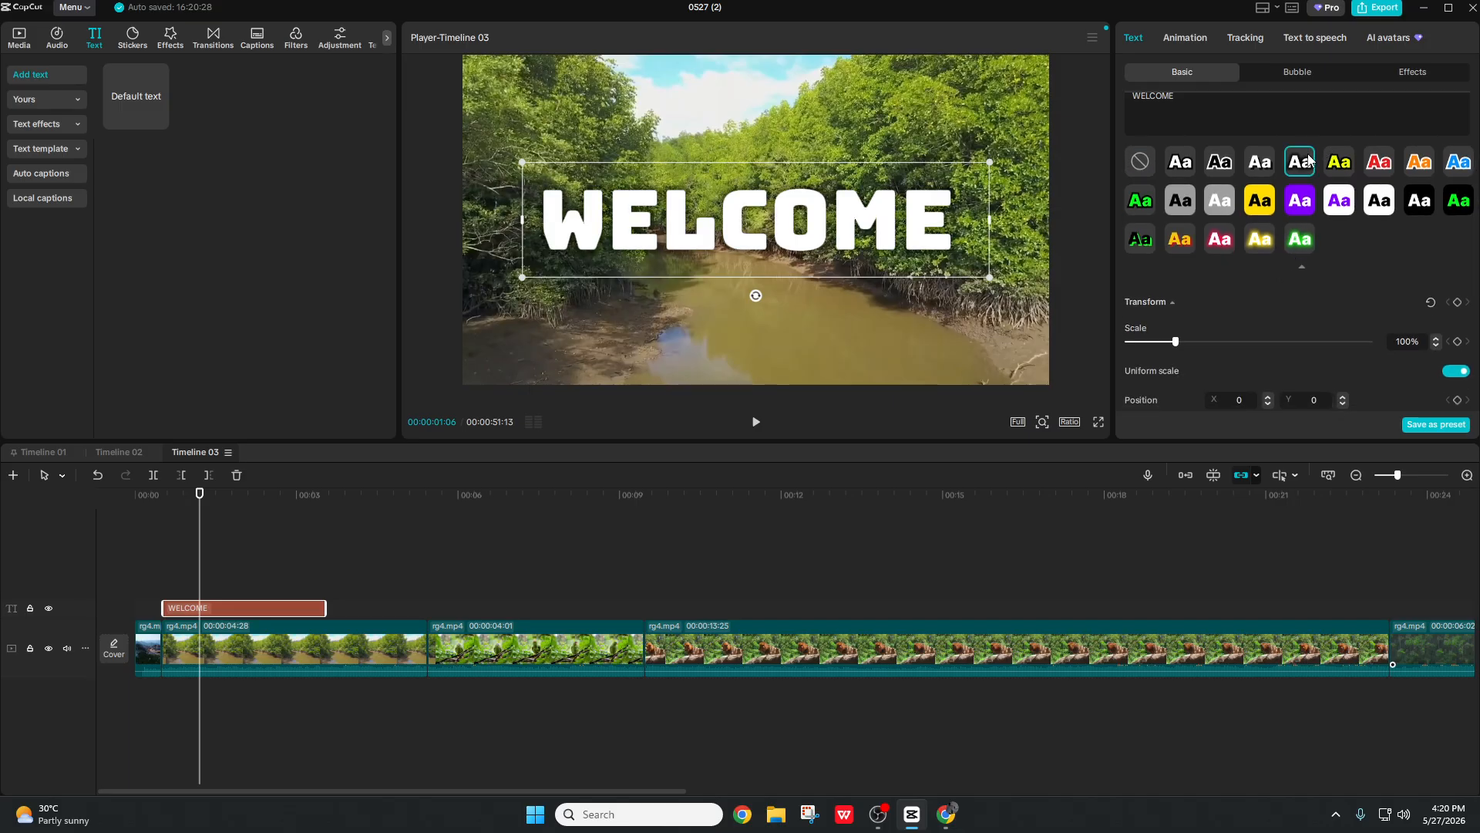
scroll(1301, 165, down, 2)
scroll(1173, 261, down, 3)
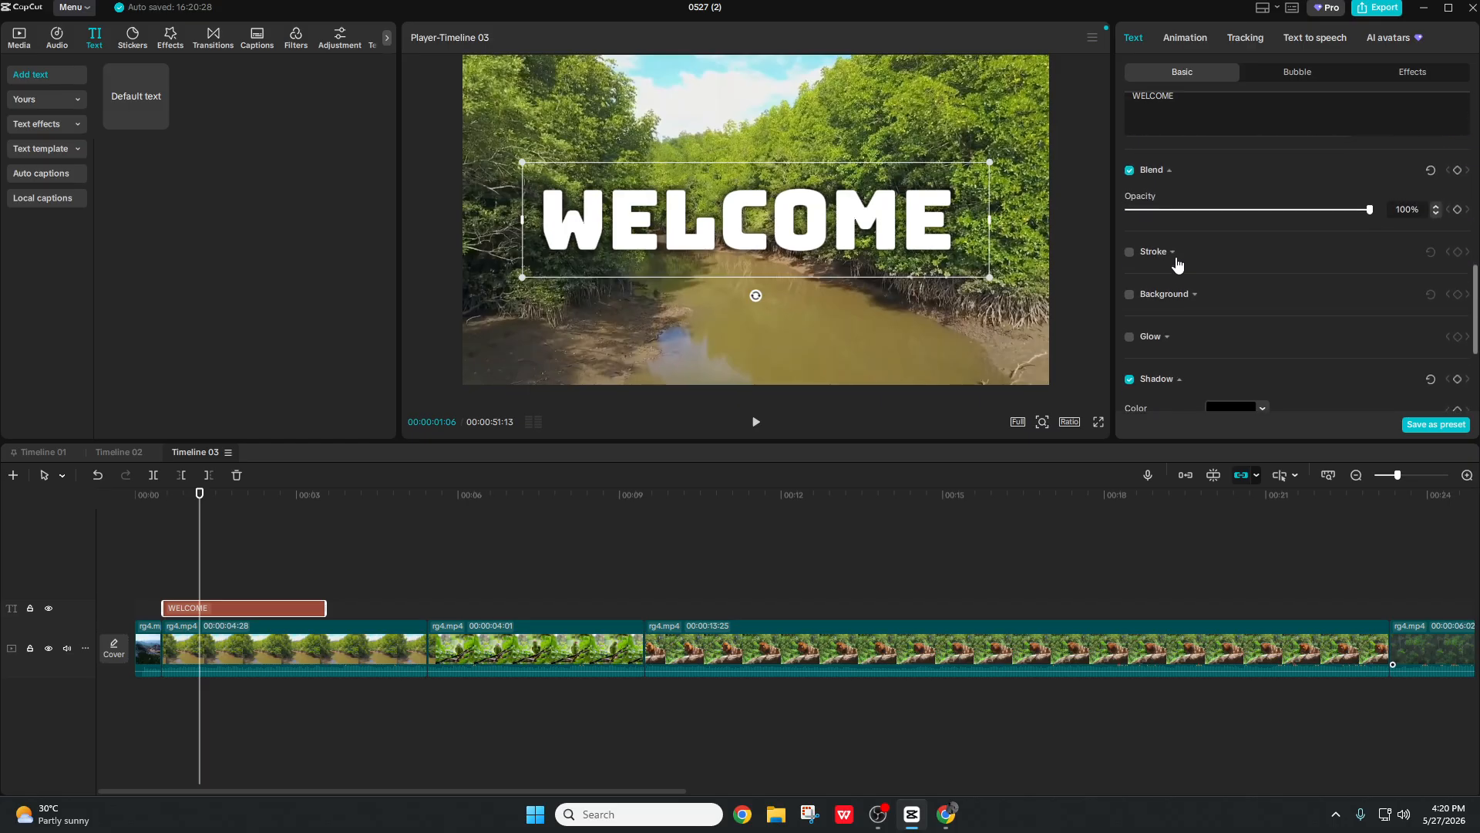
Step: Try the Fade In animation on the WELCOME text, replace it with Slide In, and play the entrance
click(1187, 40)
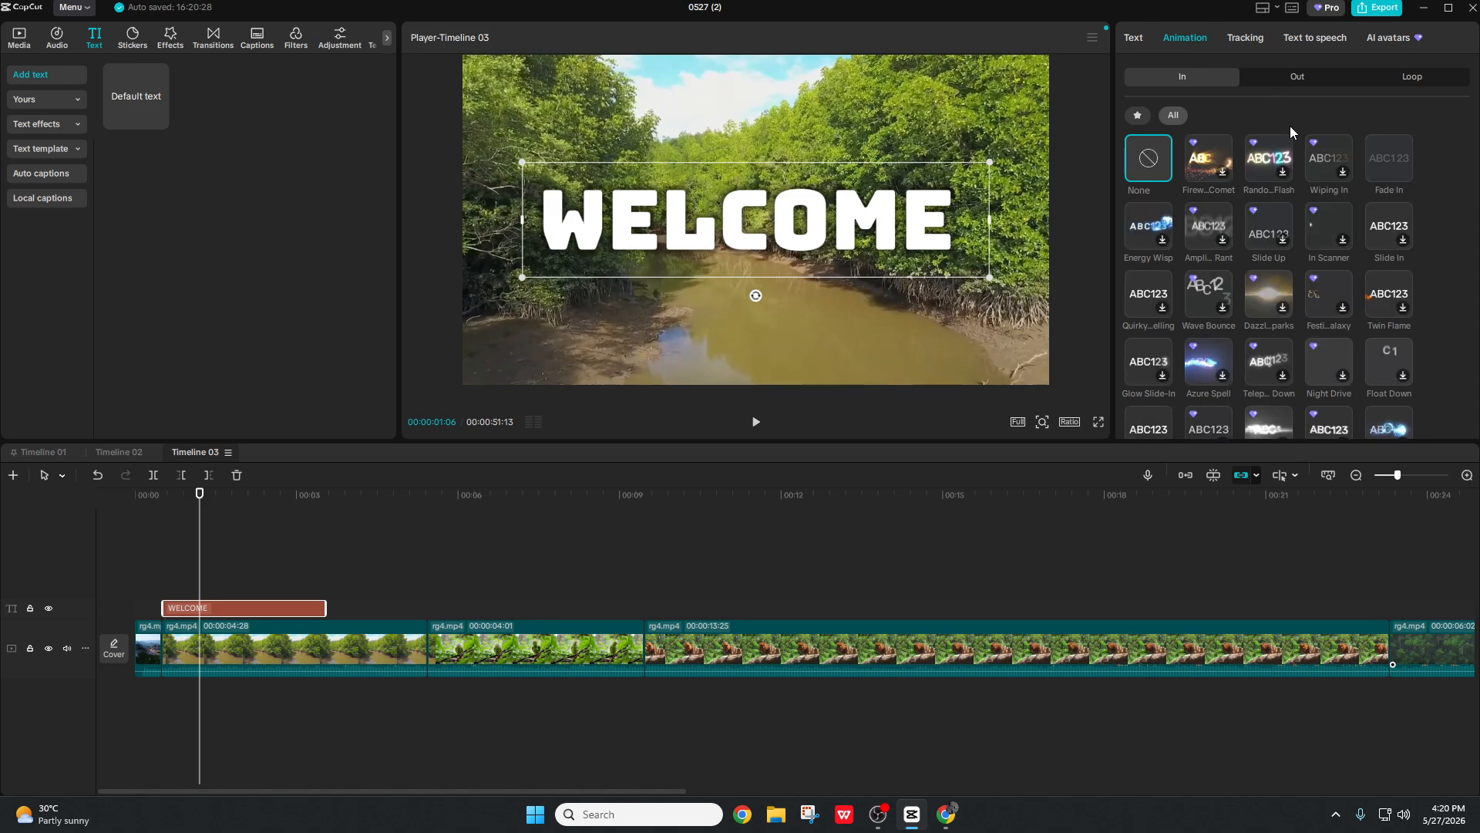
click(1384, 160)
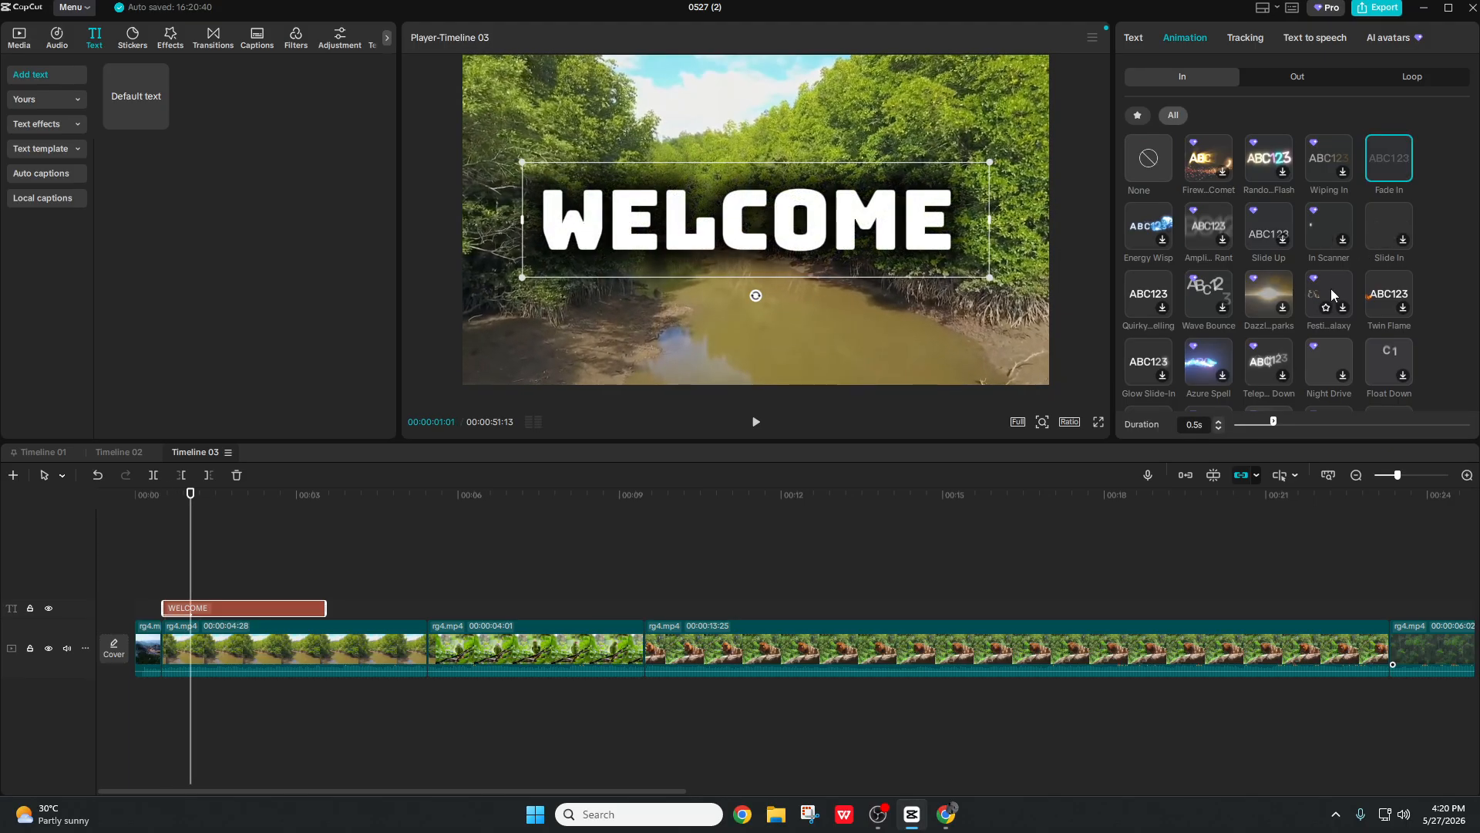
click(1369, 226)
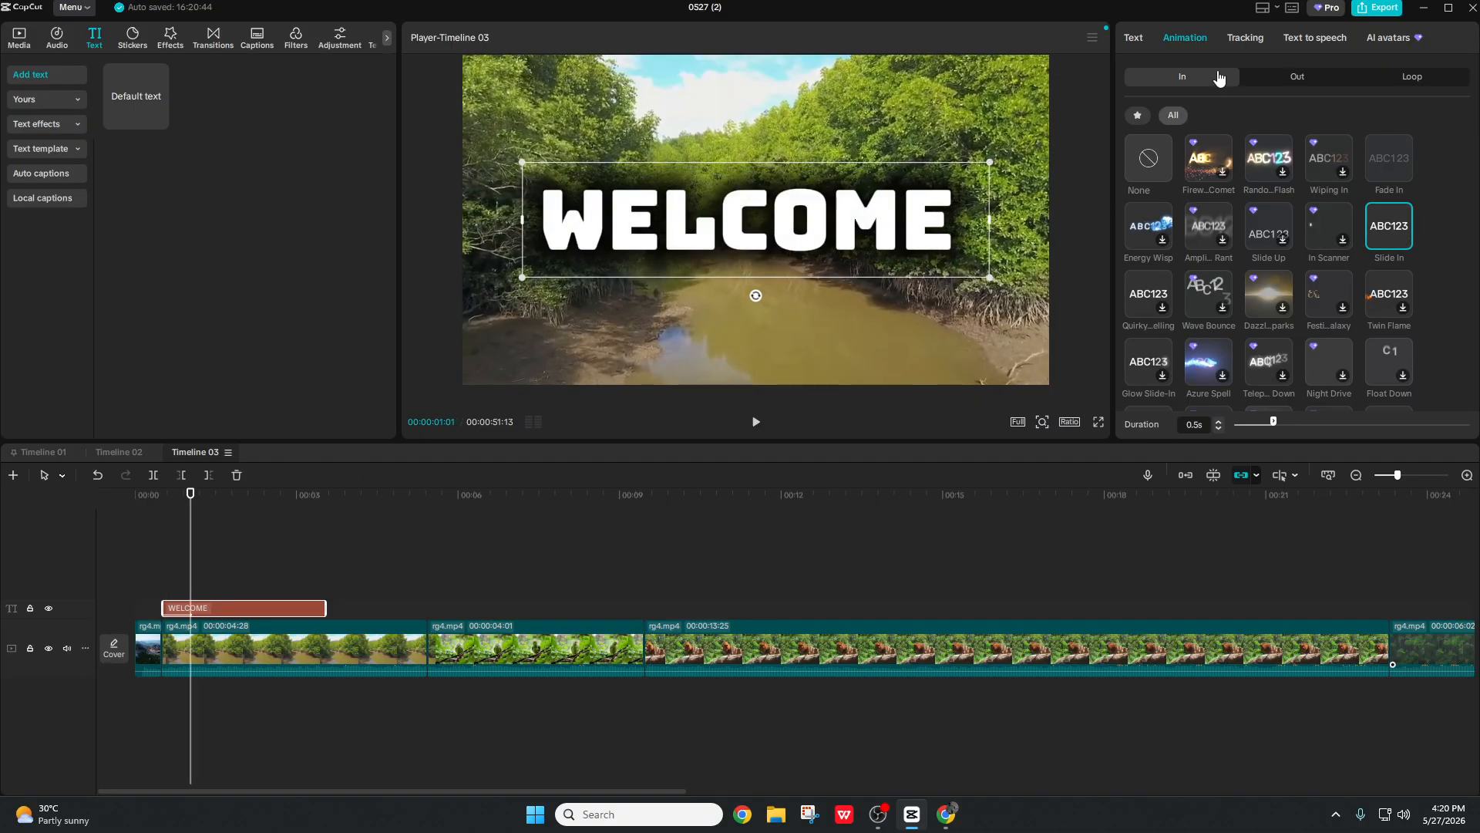
drag(185, 541, 134, 573)
click(160, 567)
key(space)
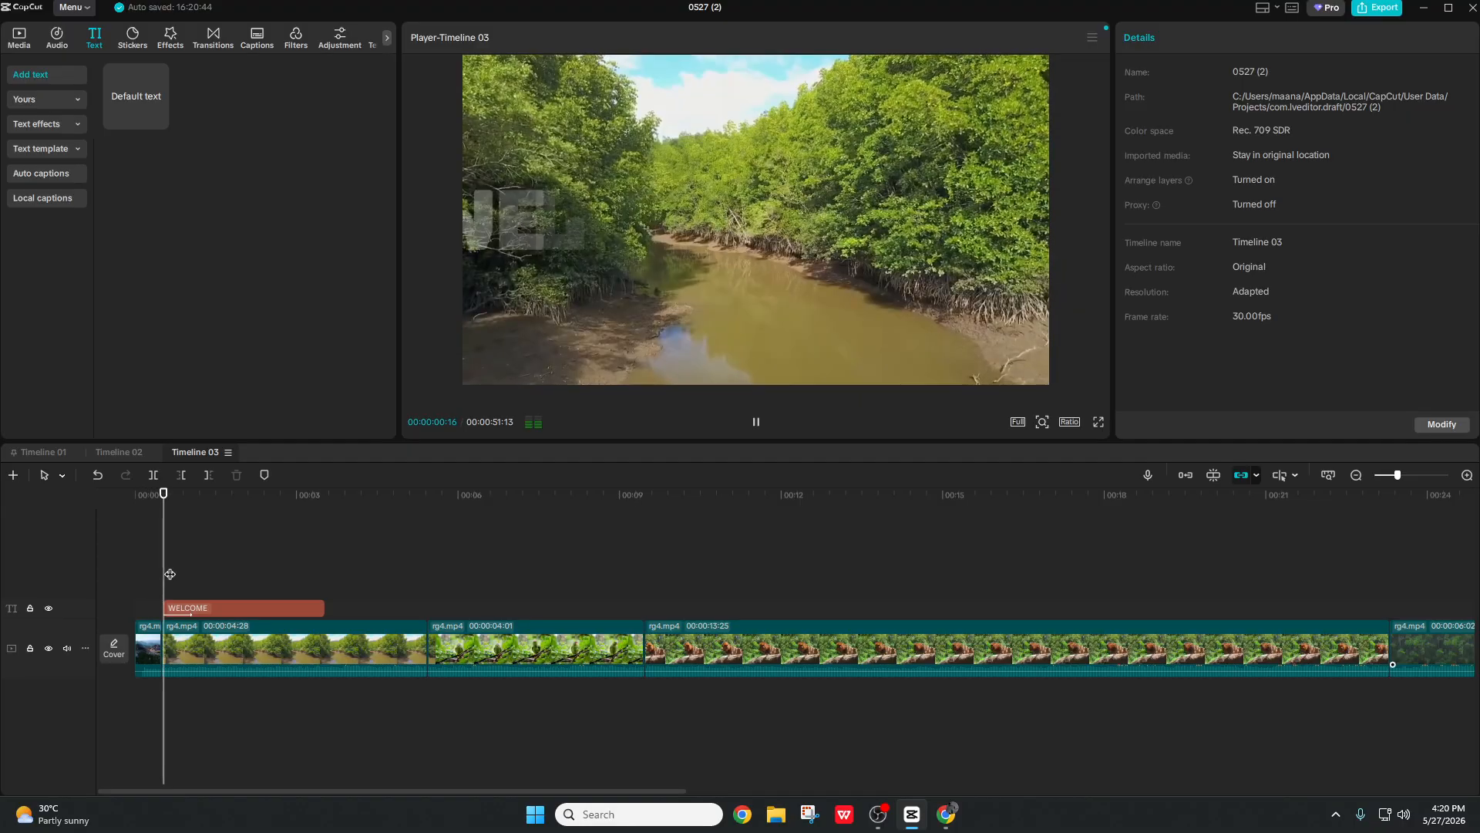
Step: Shorten the WELCOME text to end just after 00:00:02:00 and play it back from 00:00:00:07
click(307, 609)
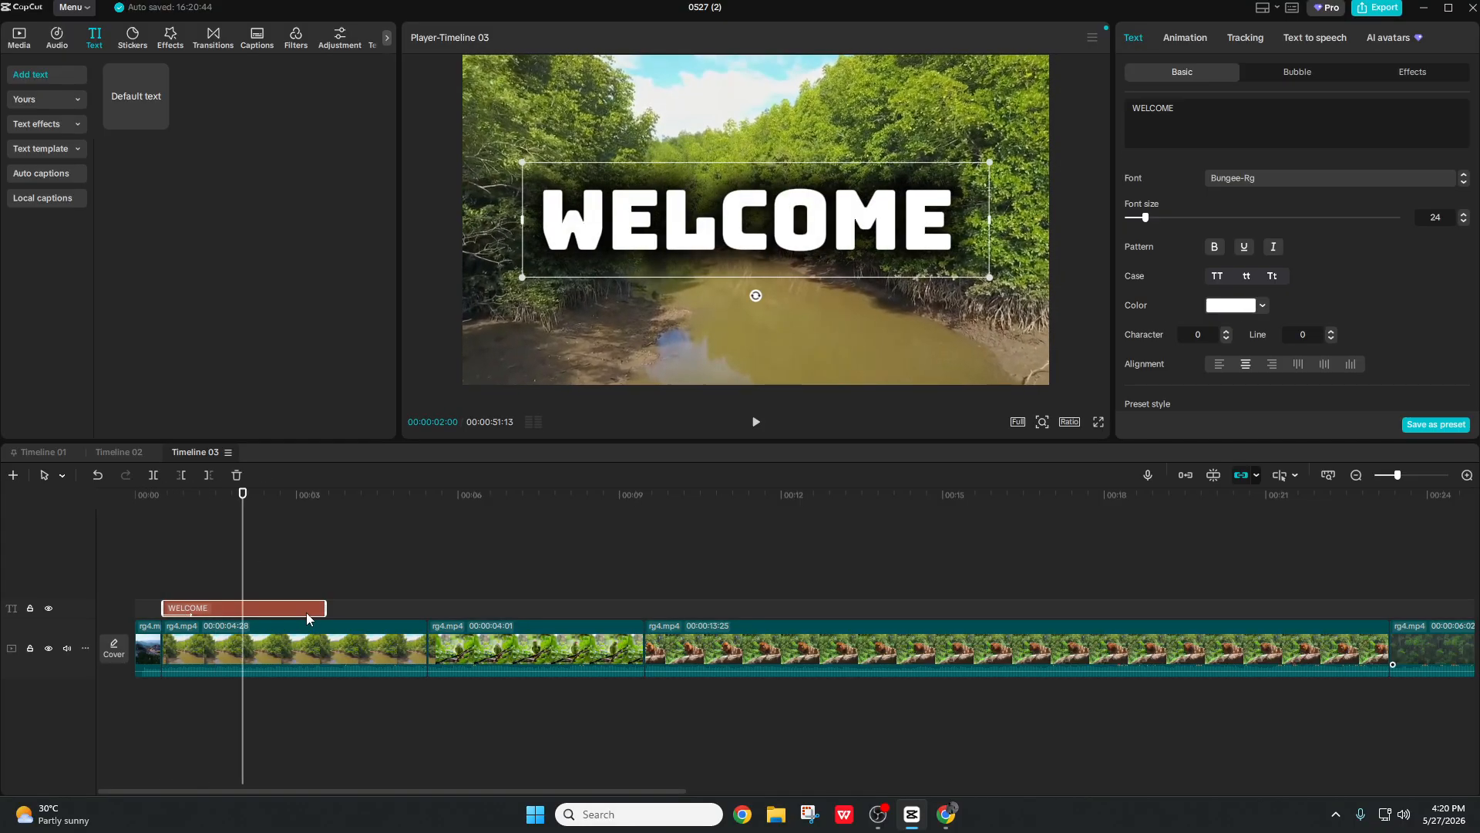
drag(323, 608, 331, 607)
drag(325, 609, 249, 608)
click(147, 579)
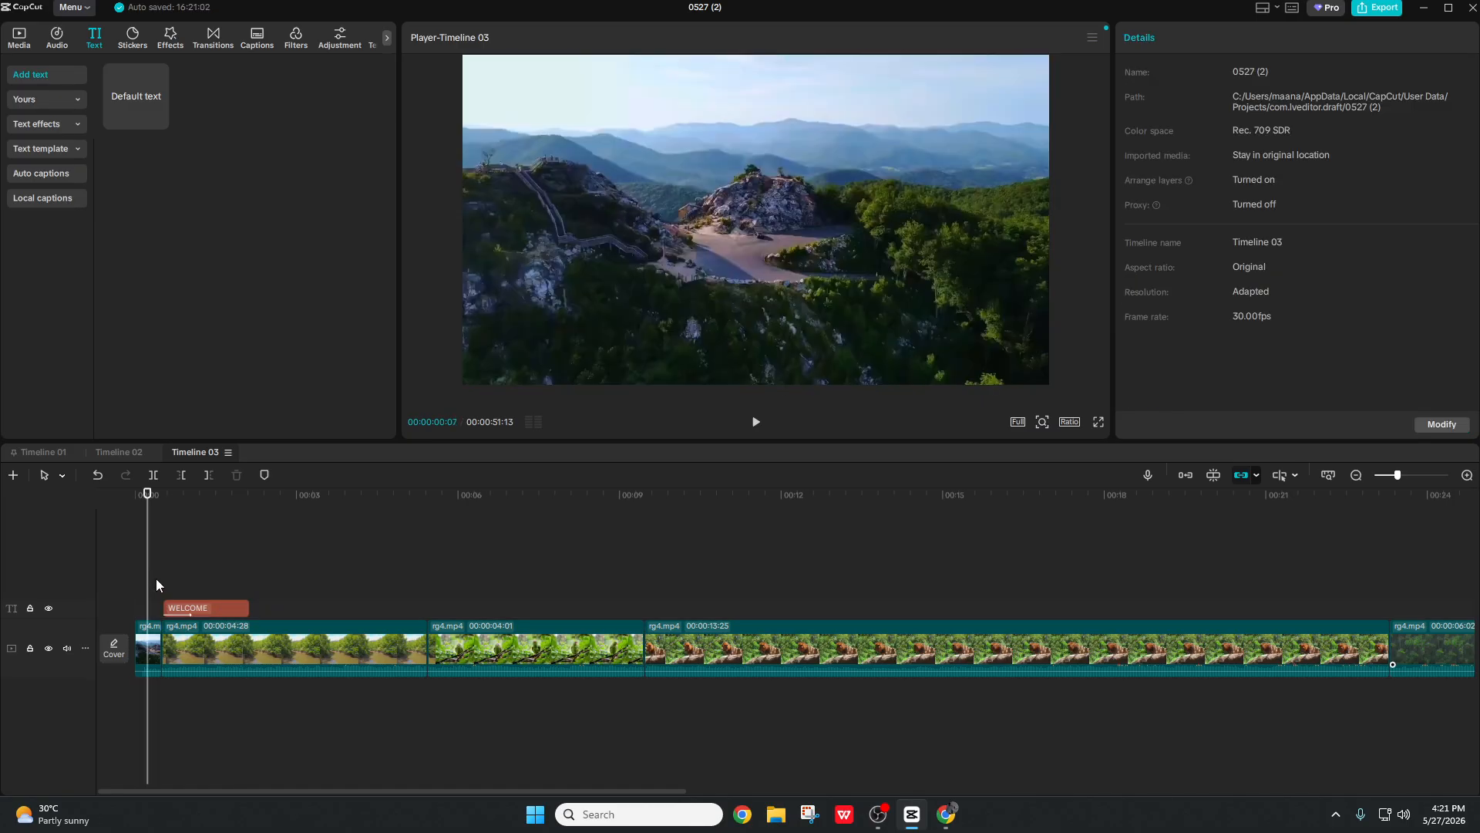
key(space)
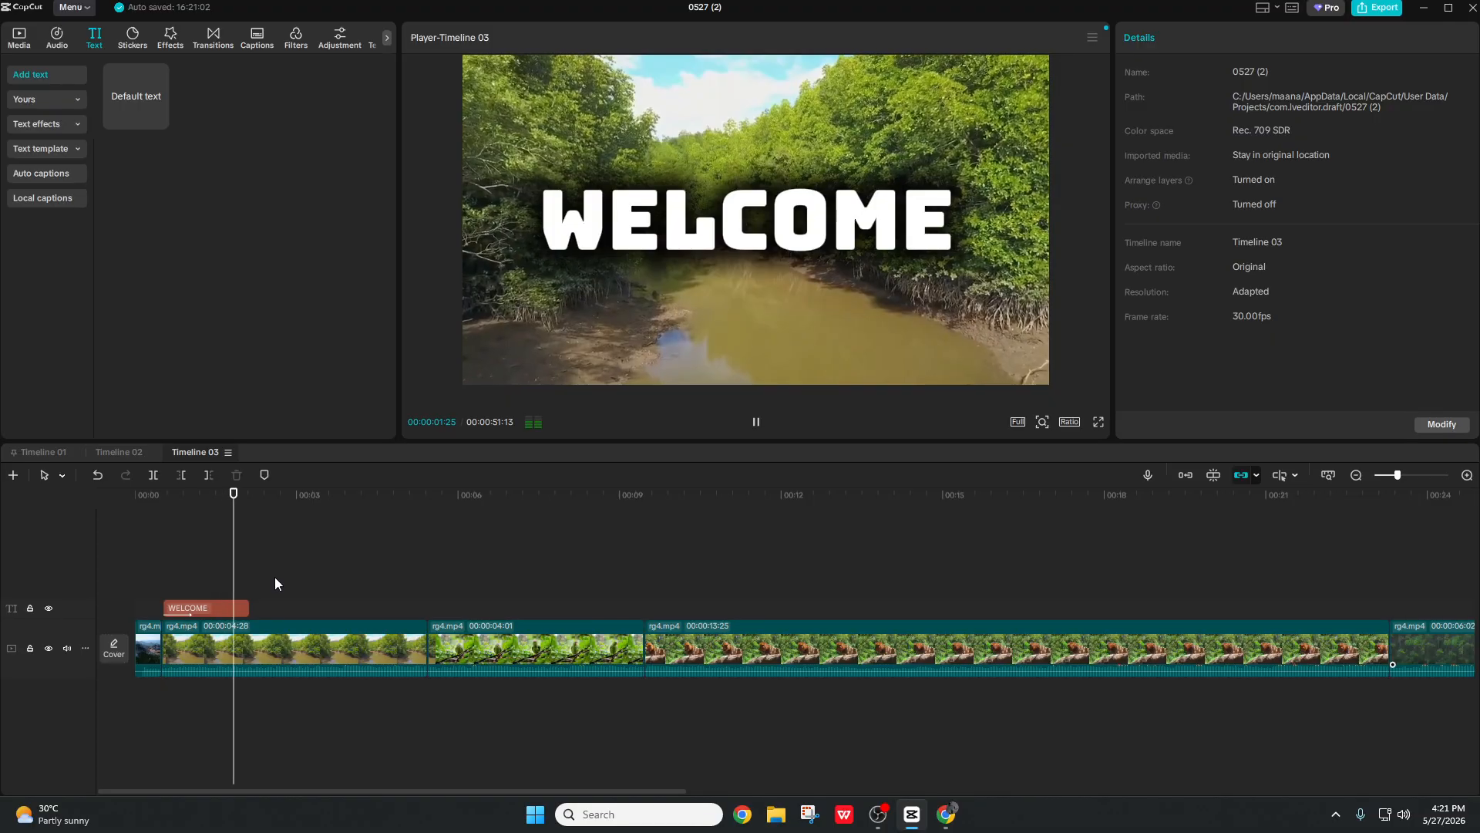
key(space)
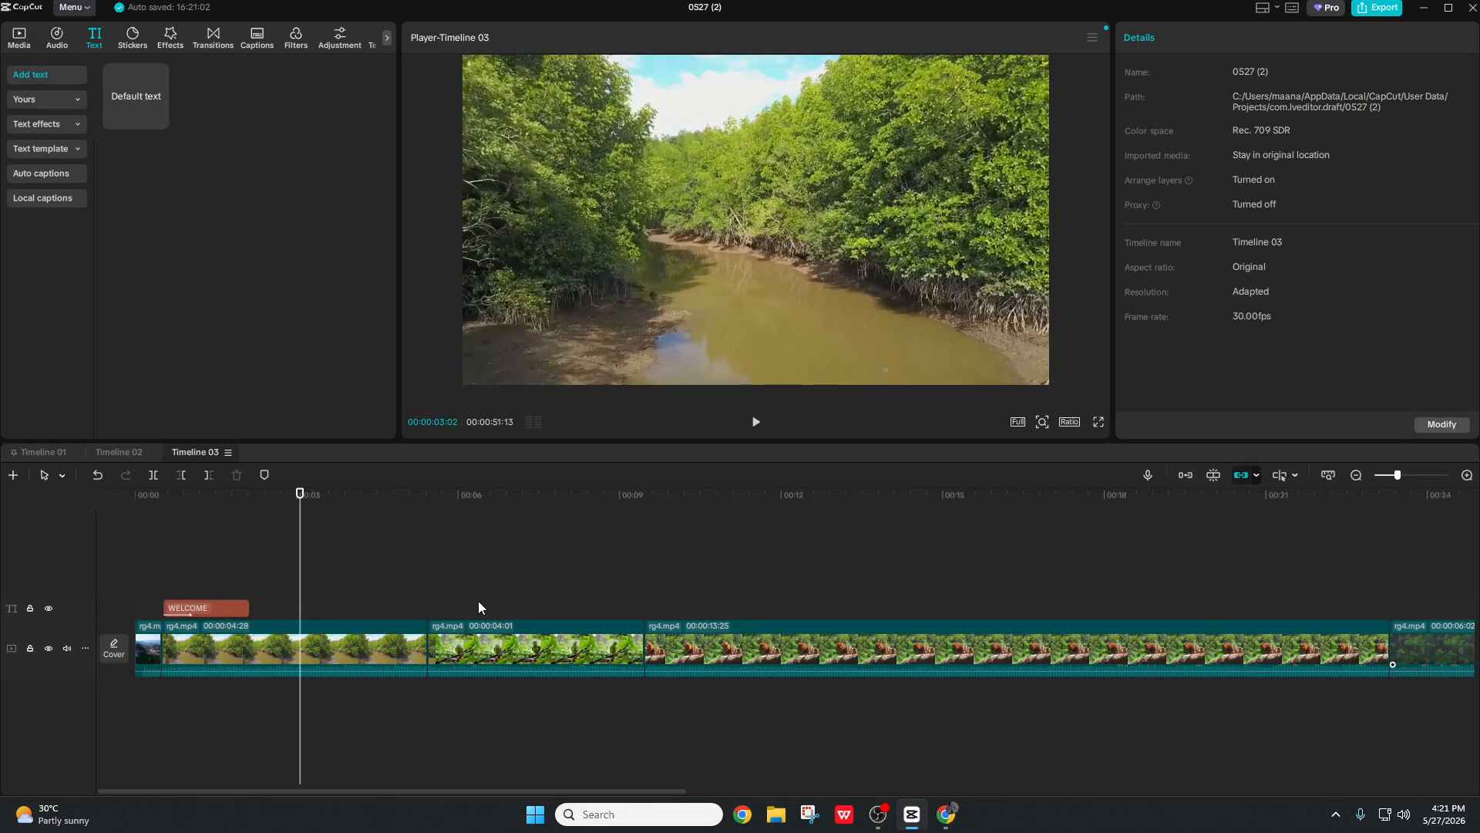
Step: Move the playhead to the cut at 00:00:05:13 before the parrot clip and add the 3D Slideshow transition there
key(space)
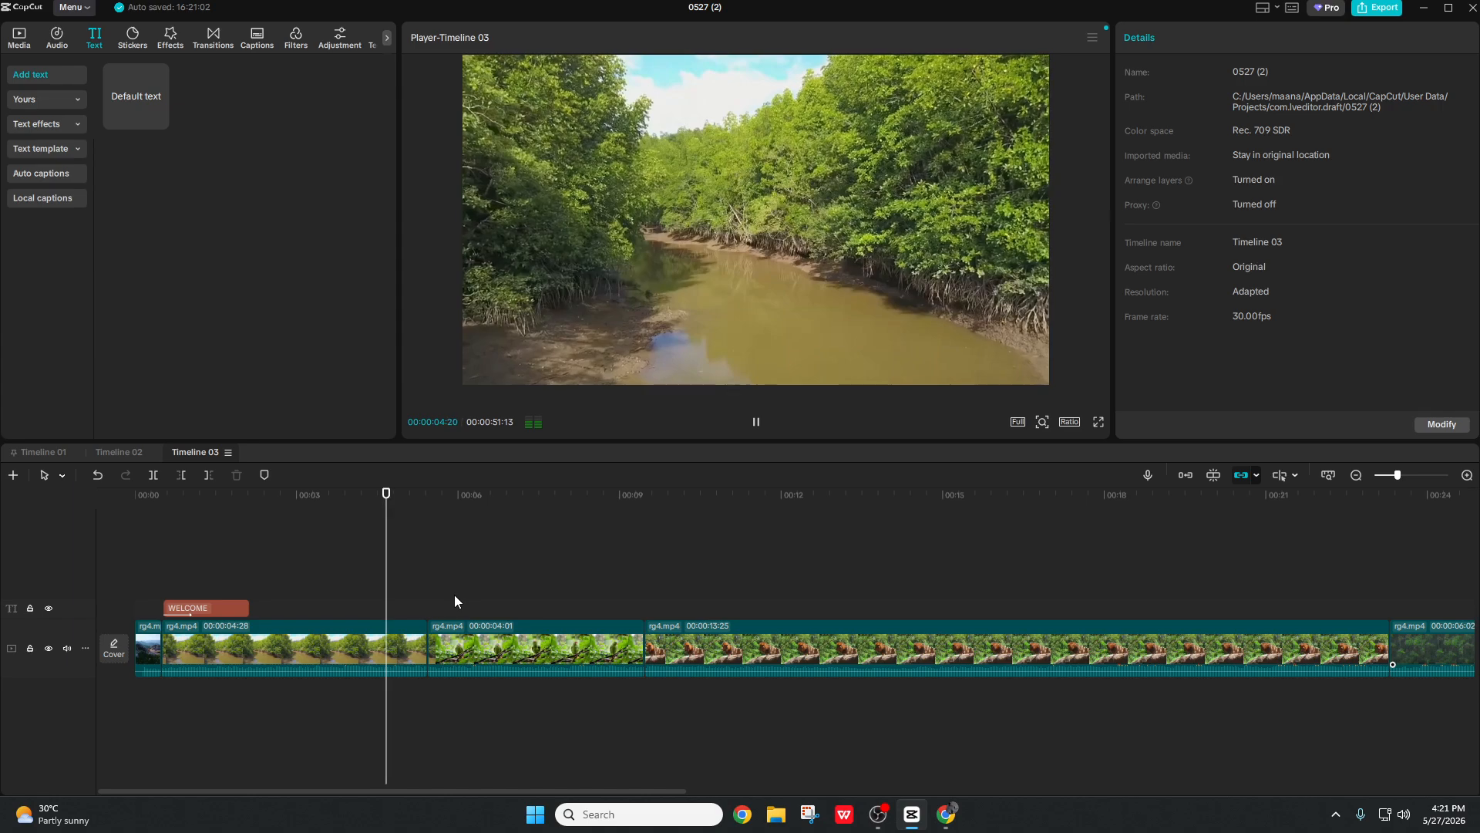
key(space)
drag(409, 566, 426, 604)
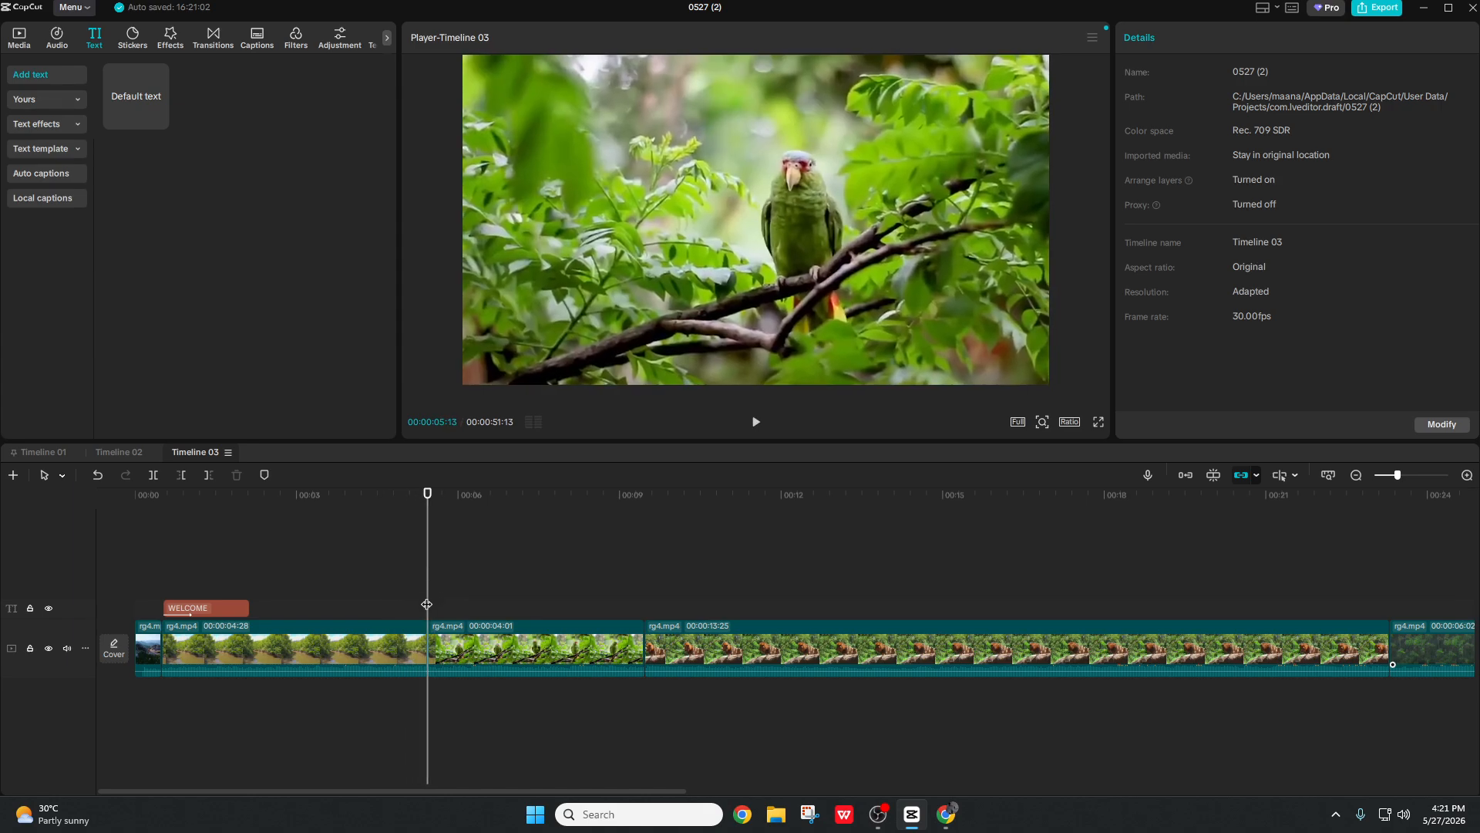
click(215, 38)
mouse_move(199, 252)
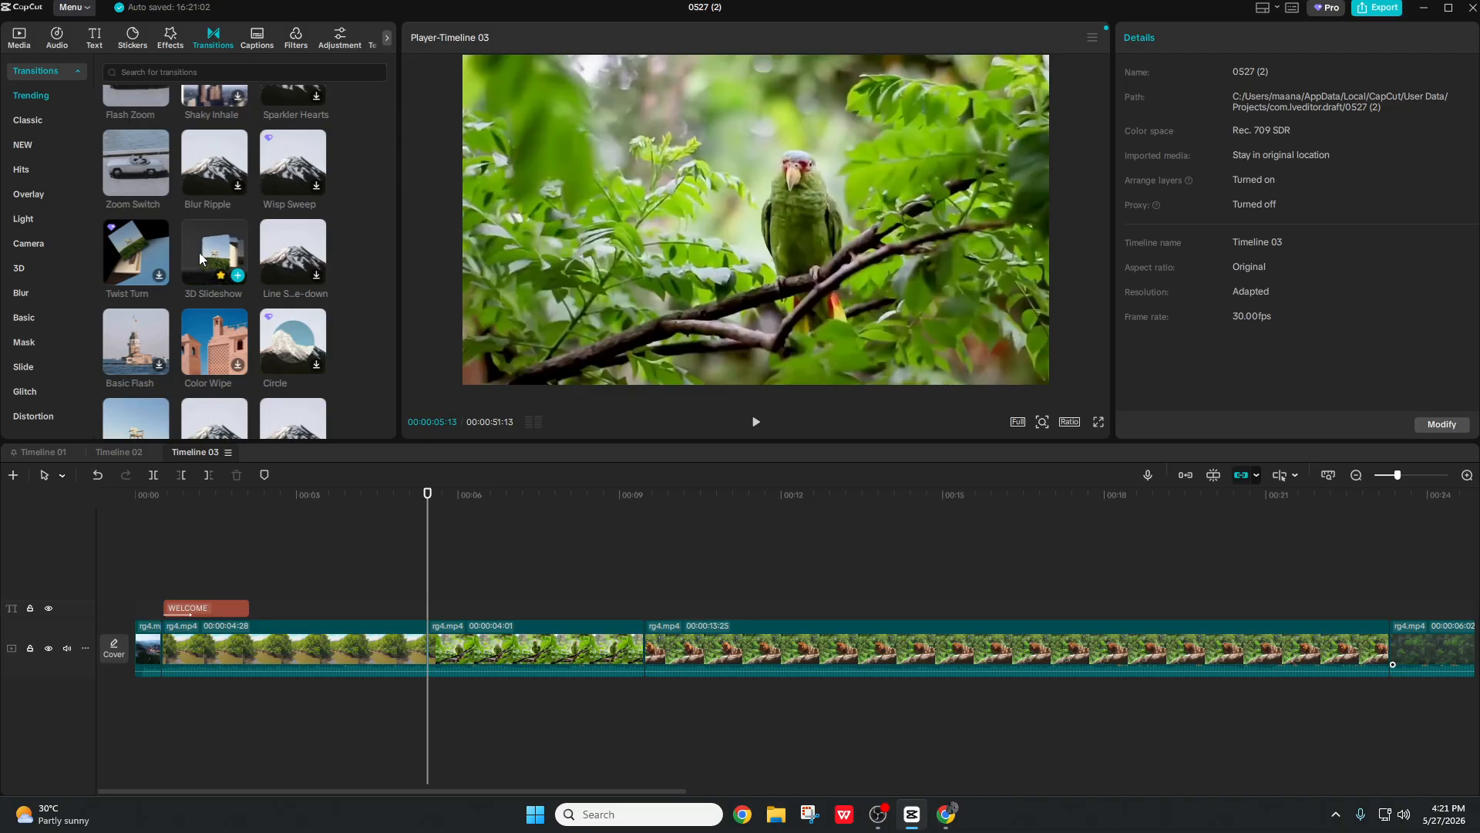
click(237, 275)
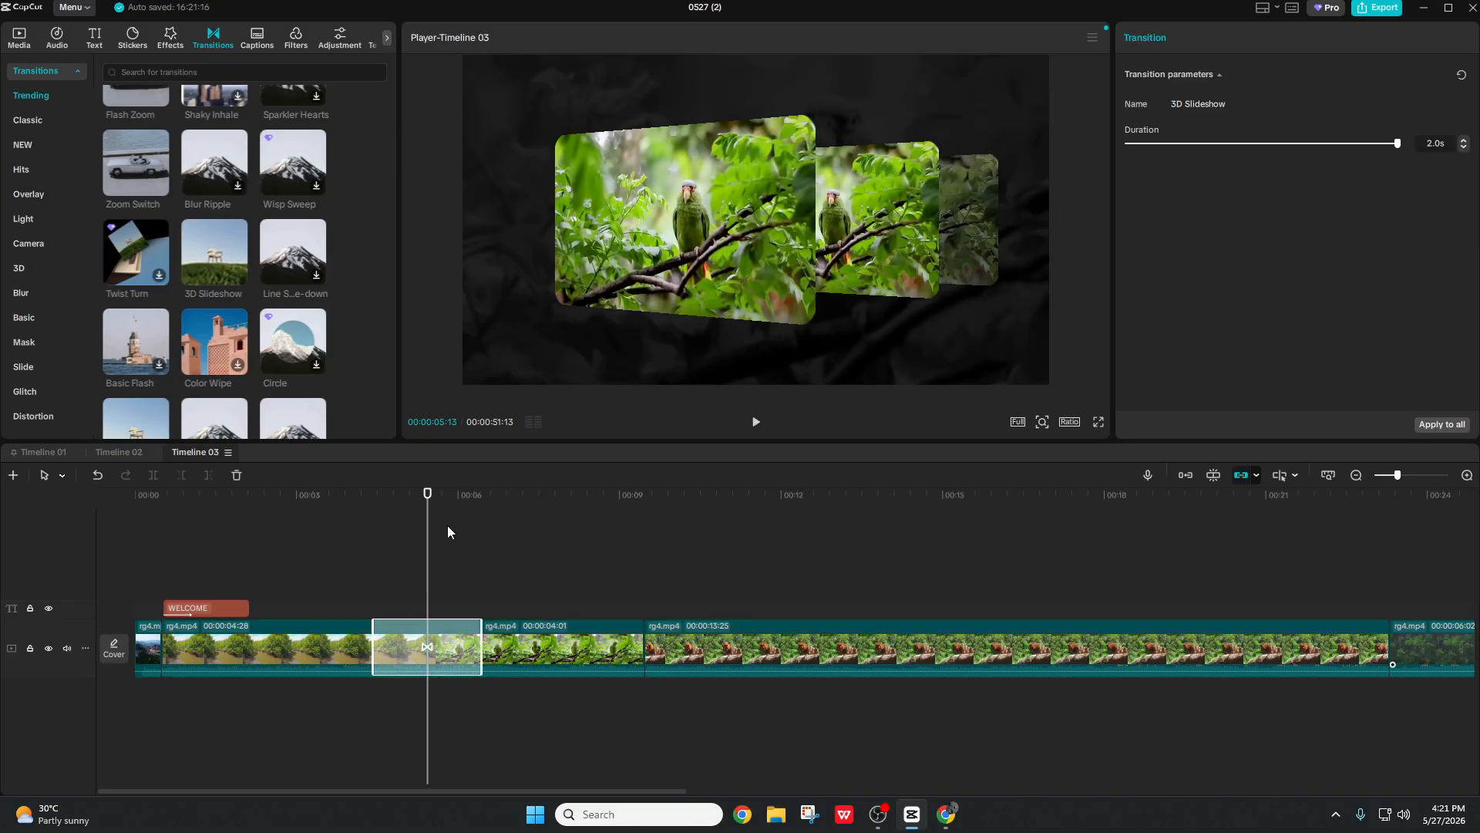
Step: Play back the 3D Slideshow transition from before the cut into the parrot clip
click(340, 563)
key(space)
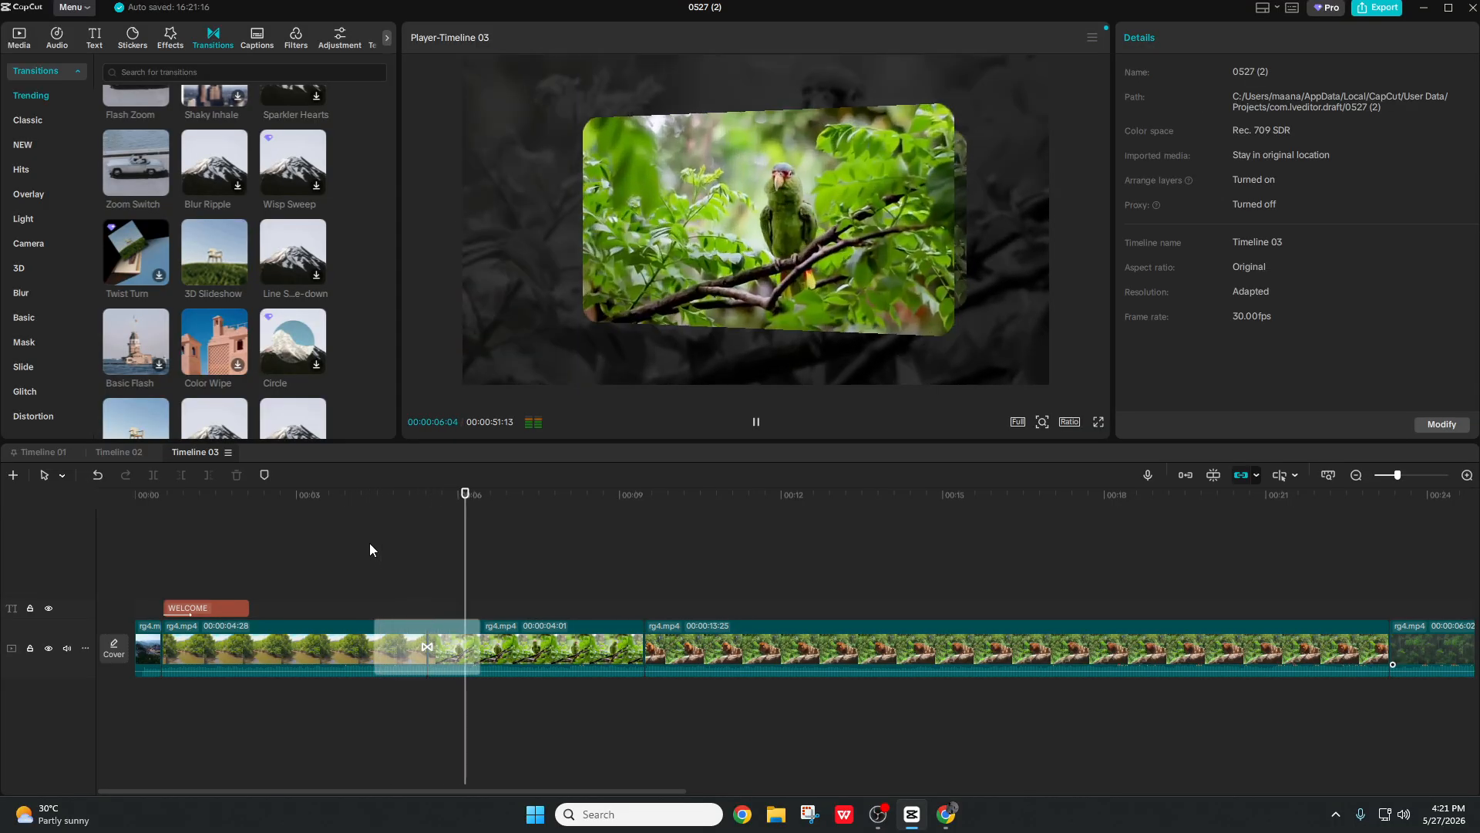
key(space)
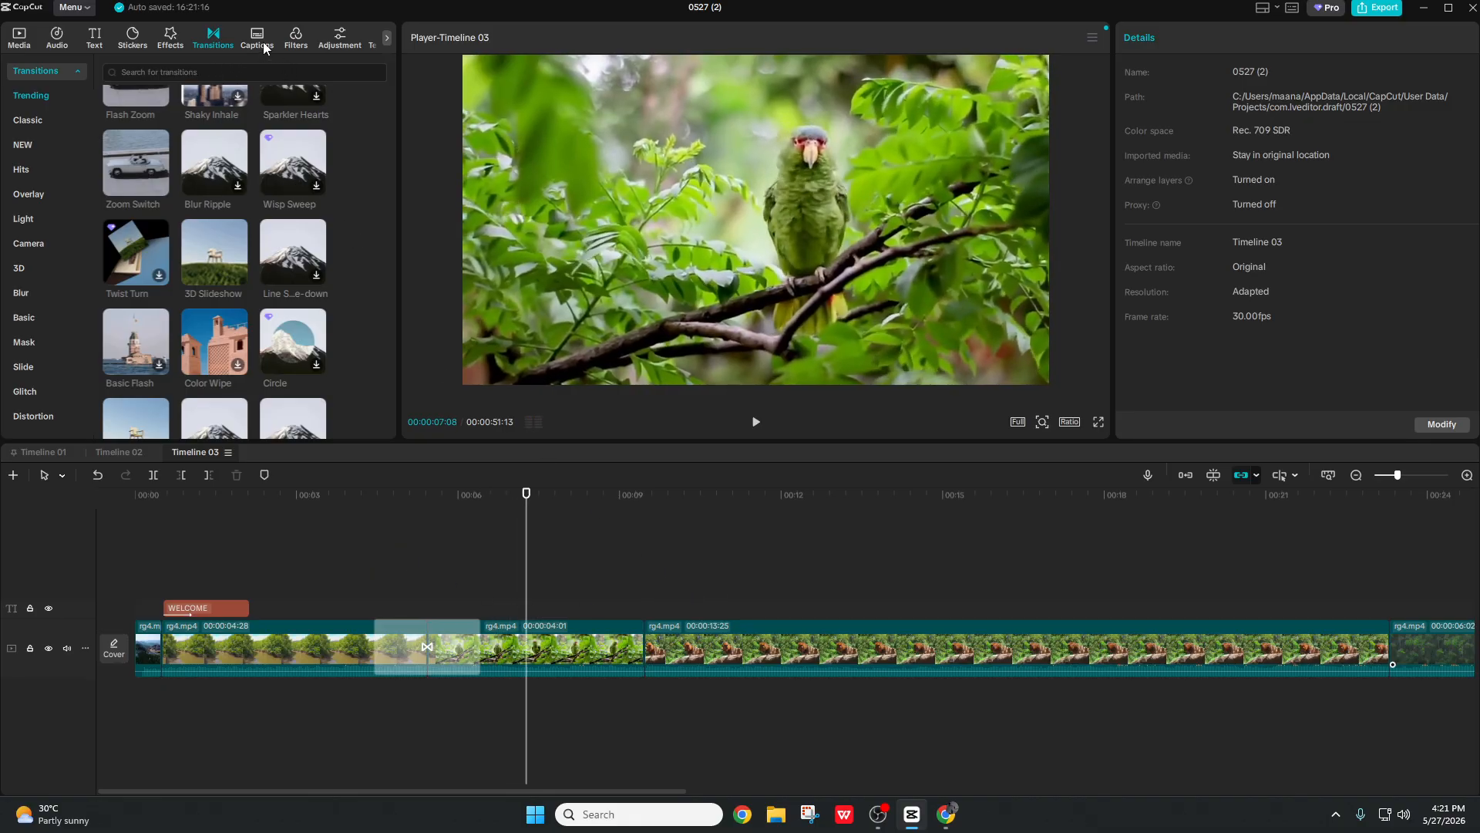
key(space)
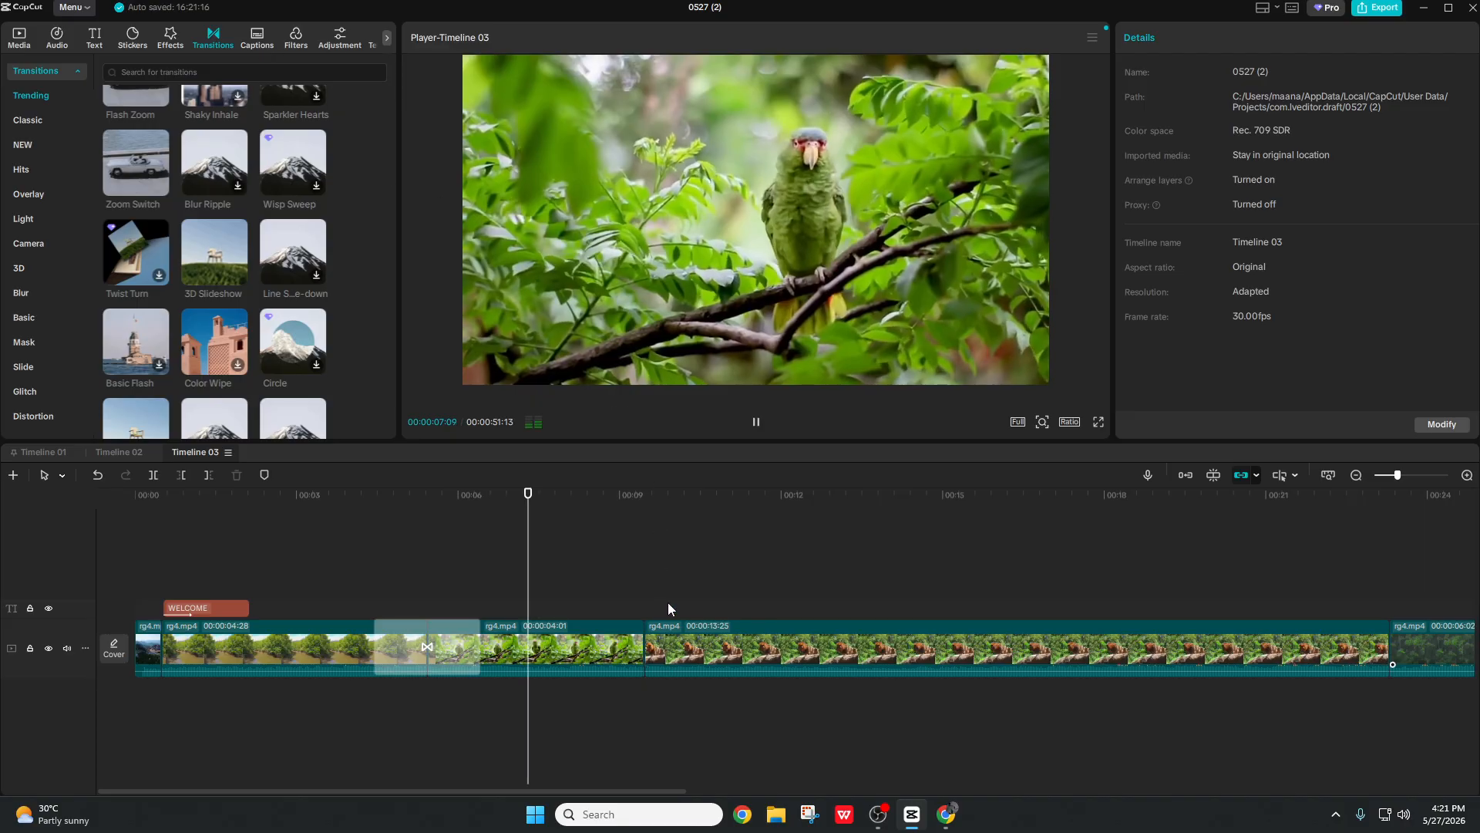
key(space)
Step: Preview the Tropical Sunset filter and add it to the timeline over the parrot clip at 00:00:07:03
drag(496, 599, 486, 603)
click(528, 656)
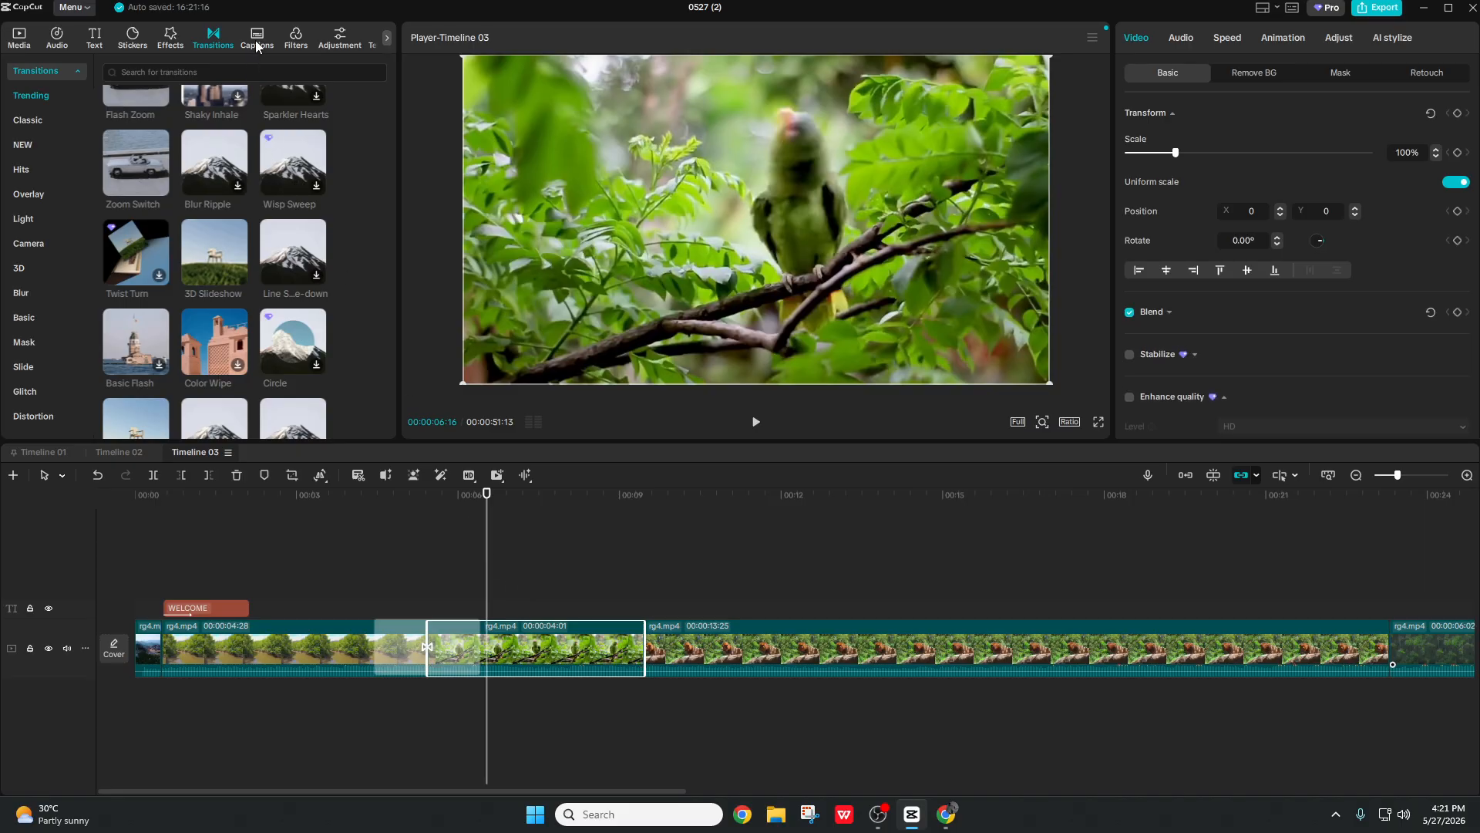
click(296, 45)
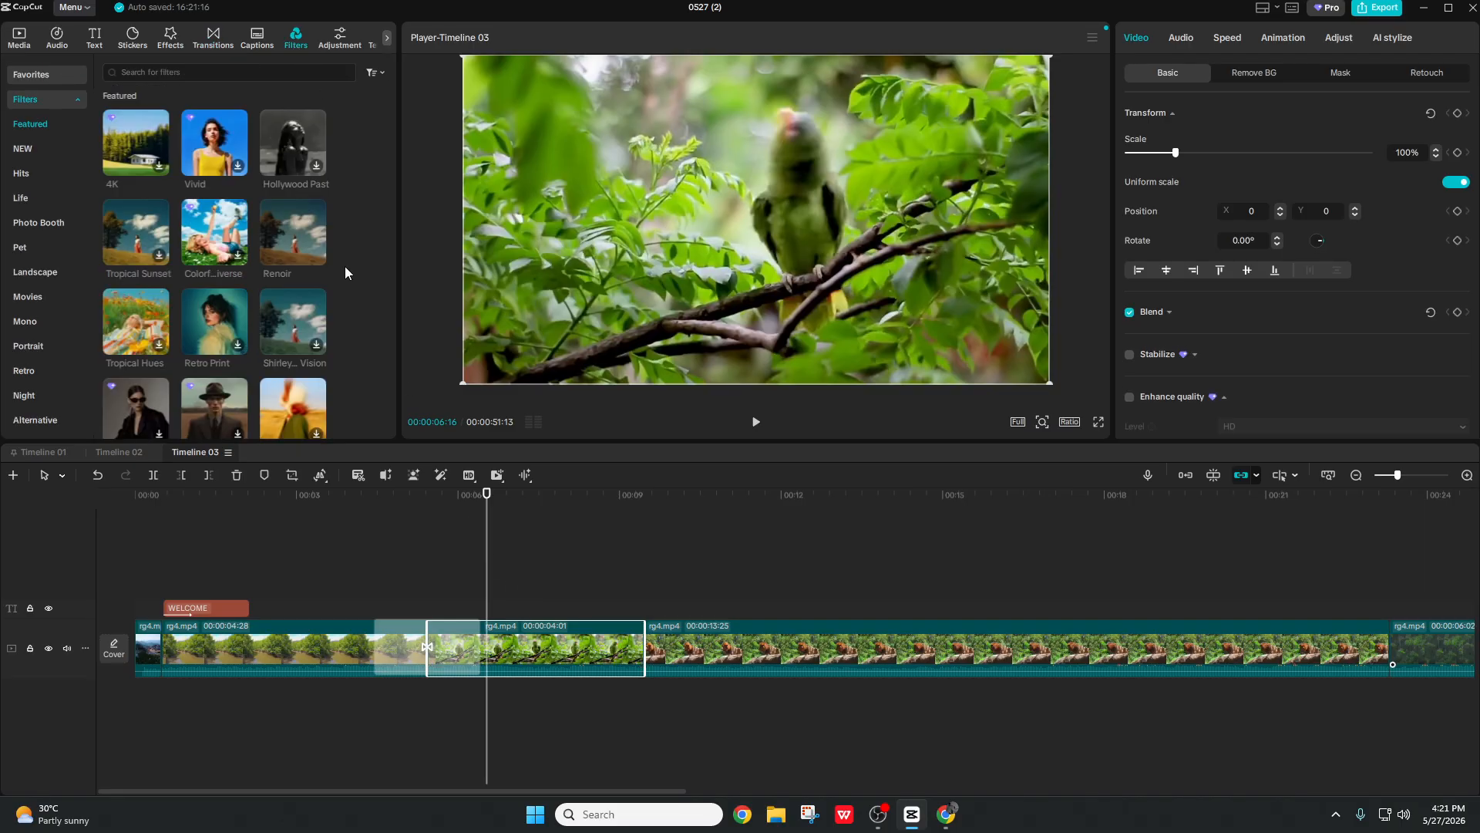
click(123, 233)
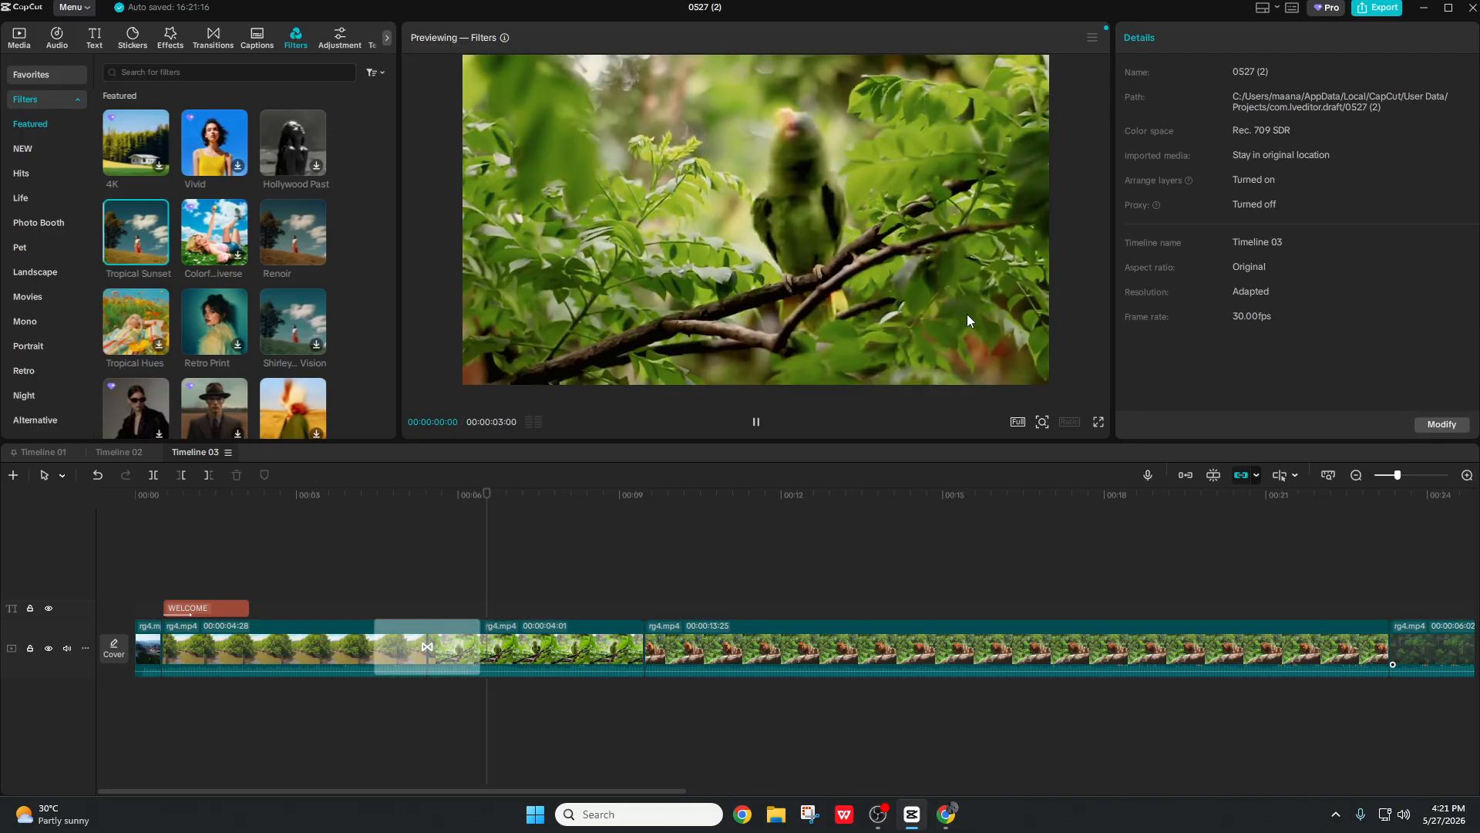
click(493, 512)
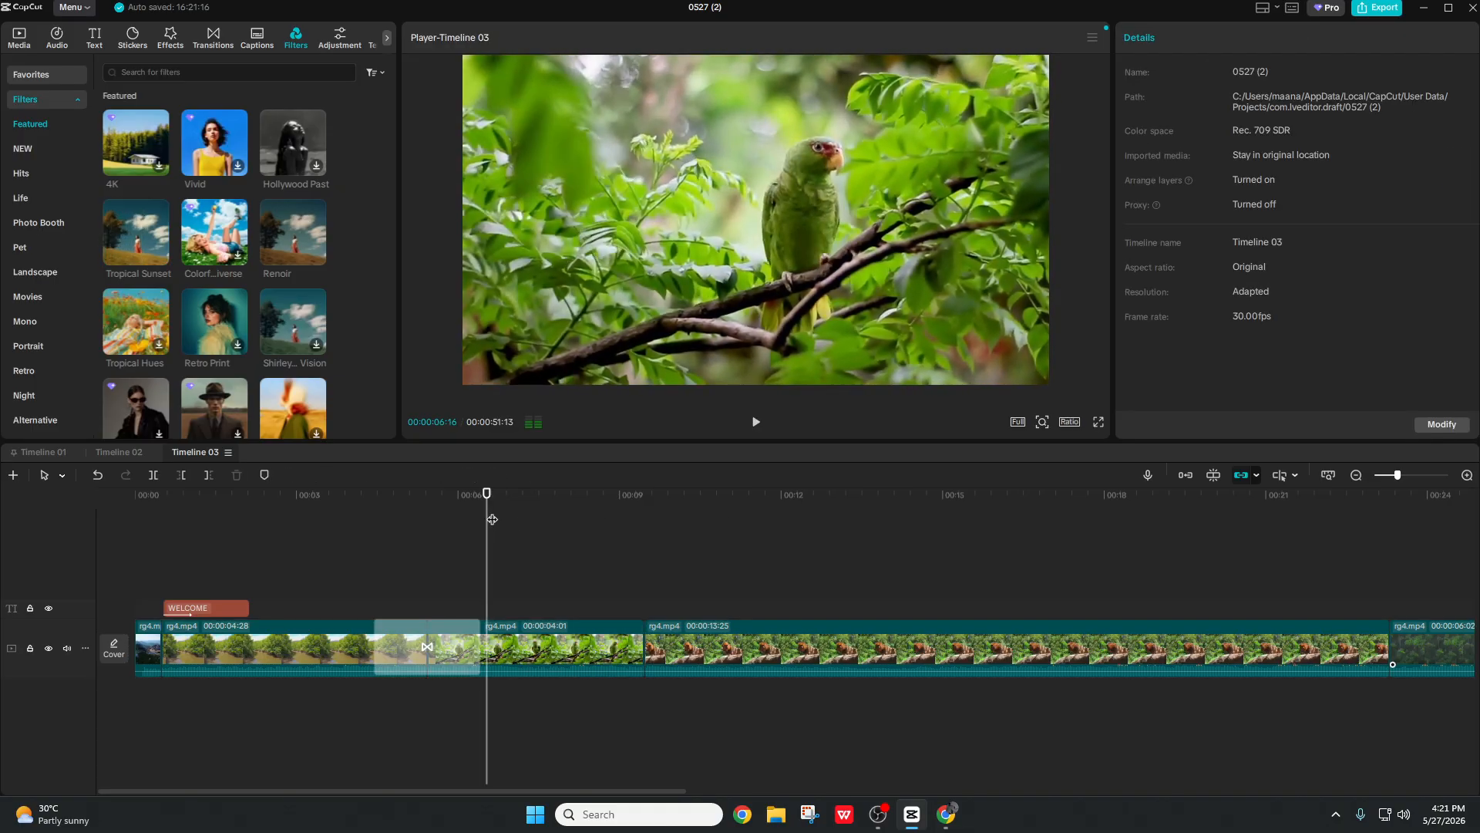
click(515, 521)
click(537, 656)
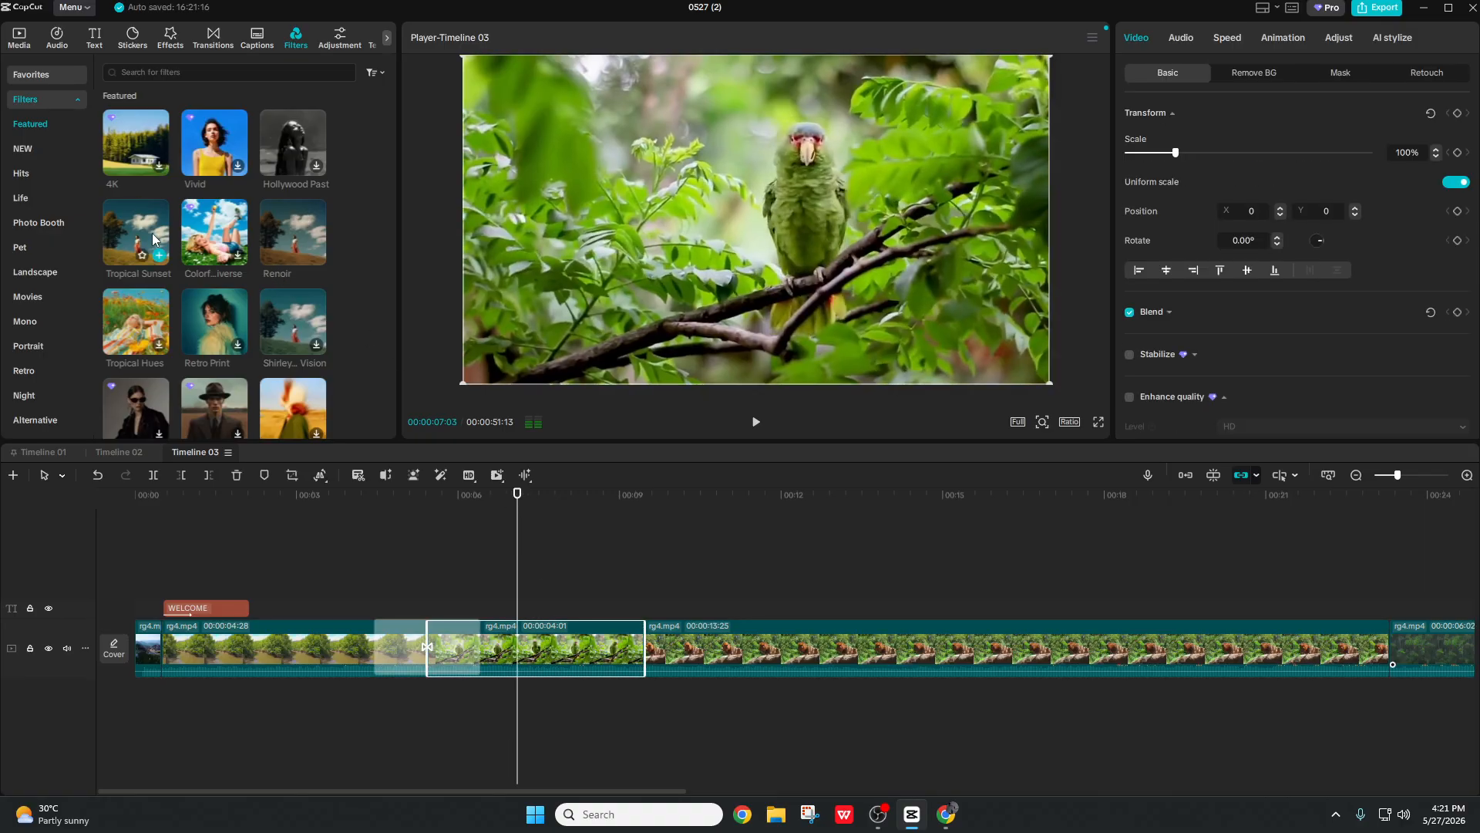
click(158, 254)
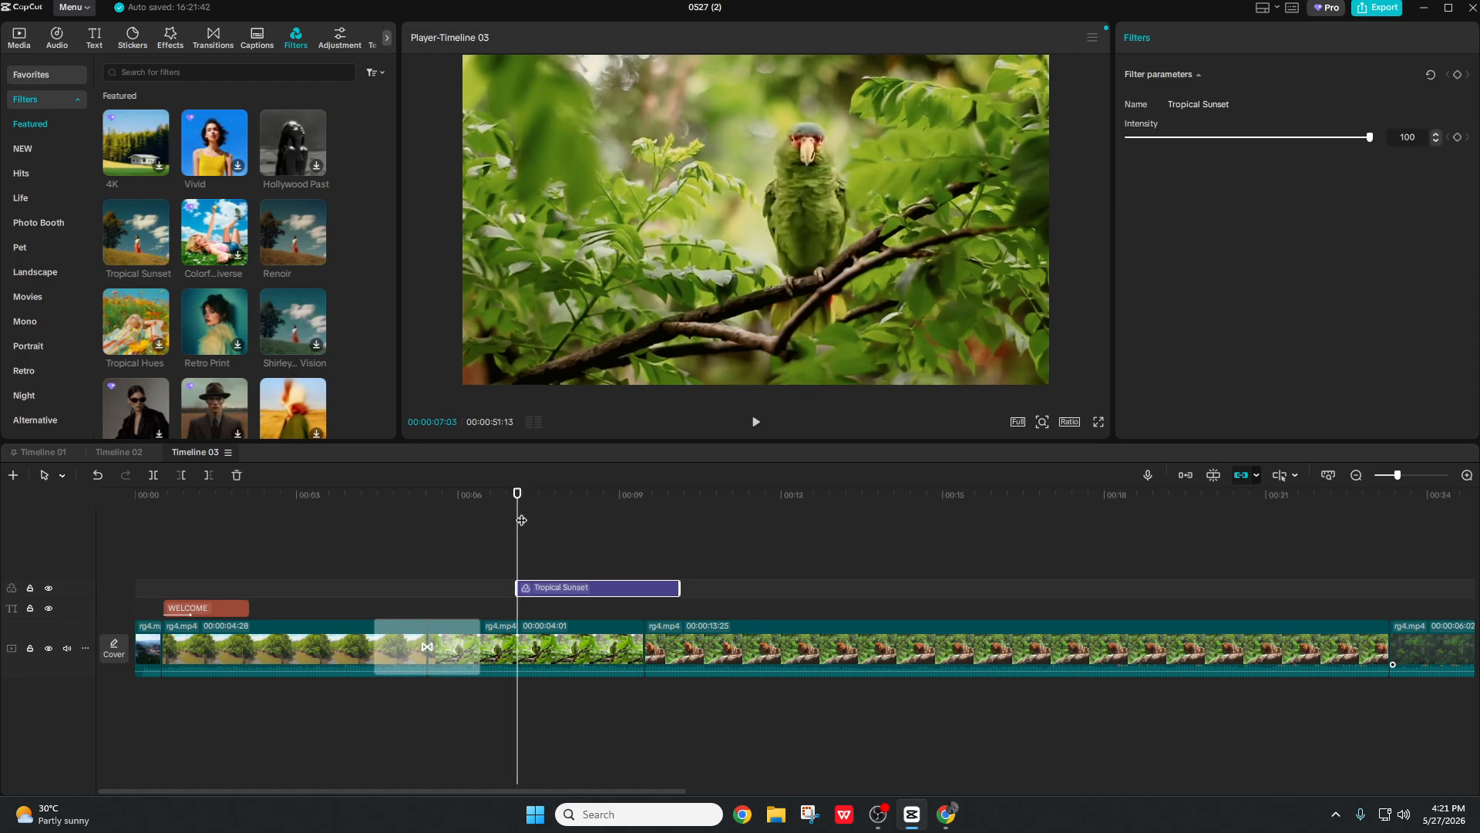
Step: Stretch the Tropical Sunset filter to span the parrot clip from start to end and play it back into the lion clip
drag(562, 581, 485, 592)
drag(587, 589, 648, 588)
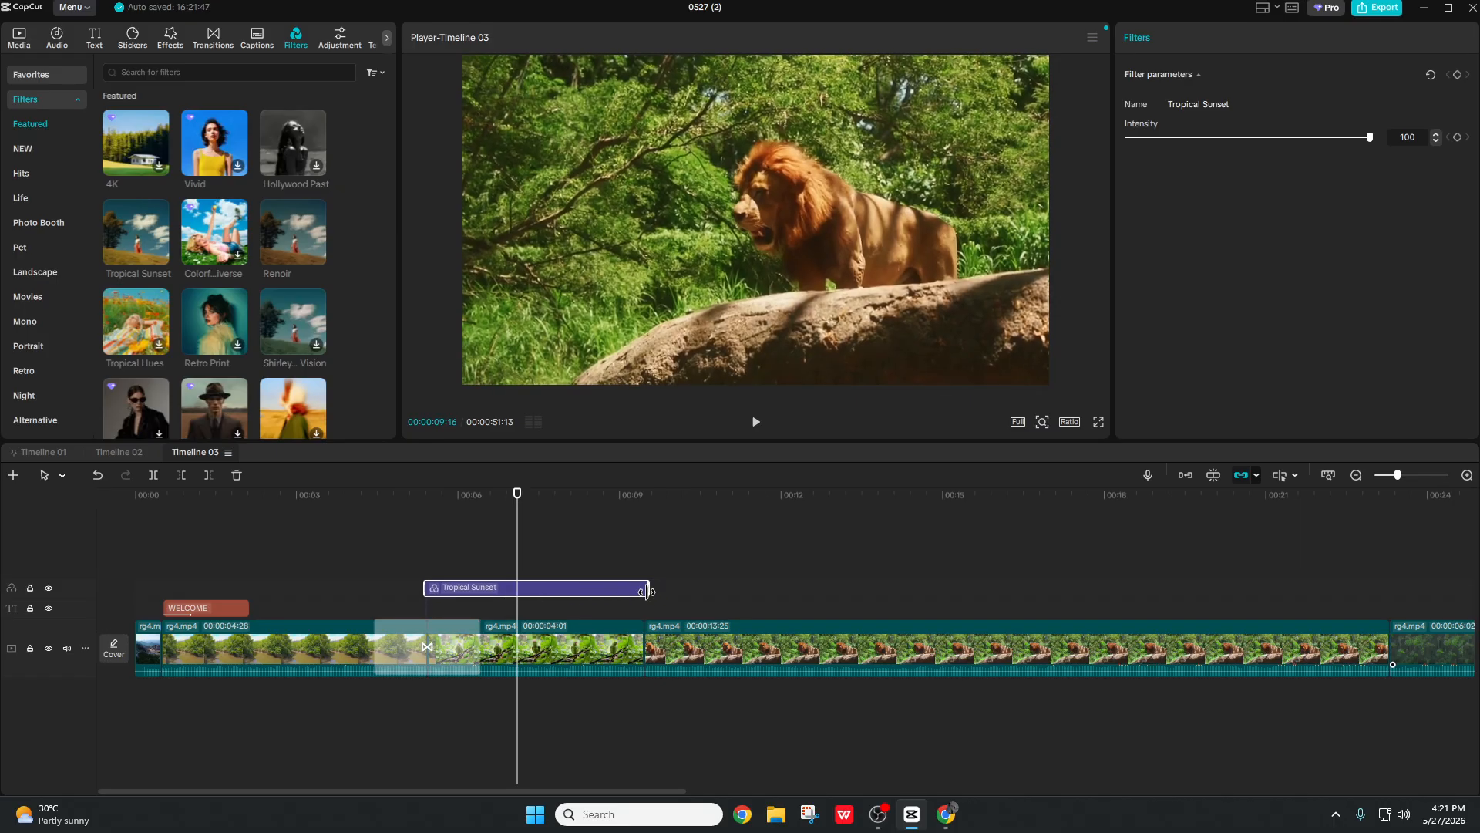
click(419, 562)
key(space)
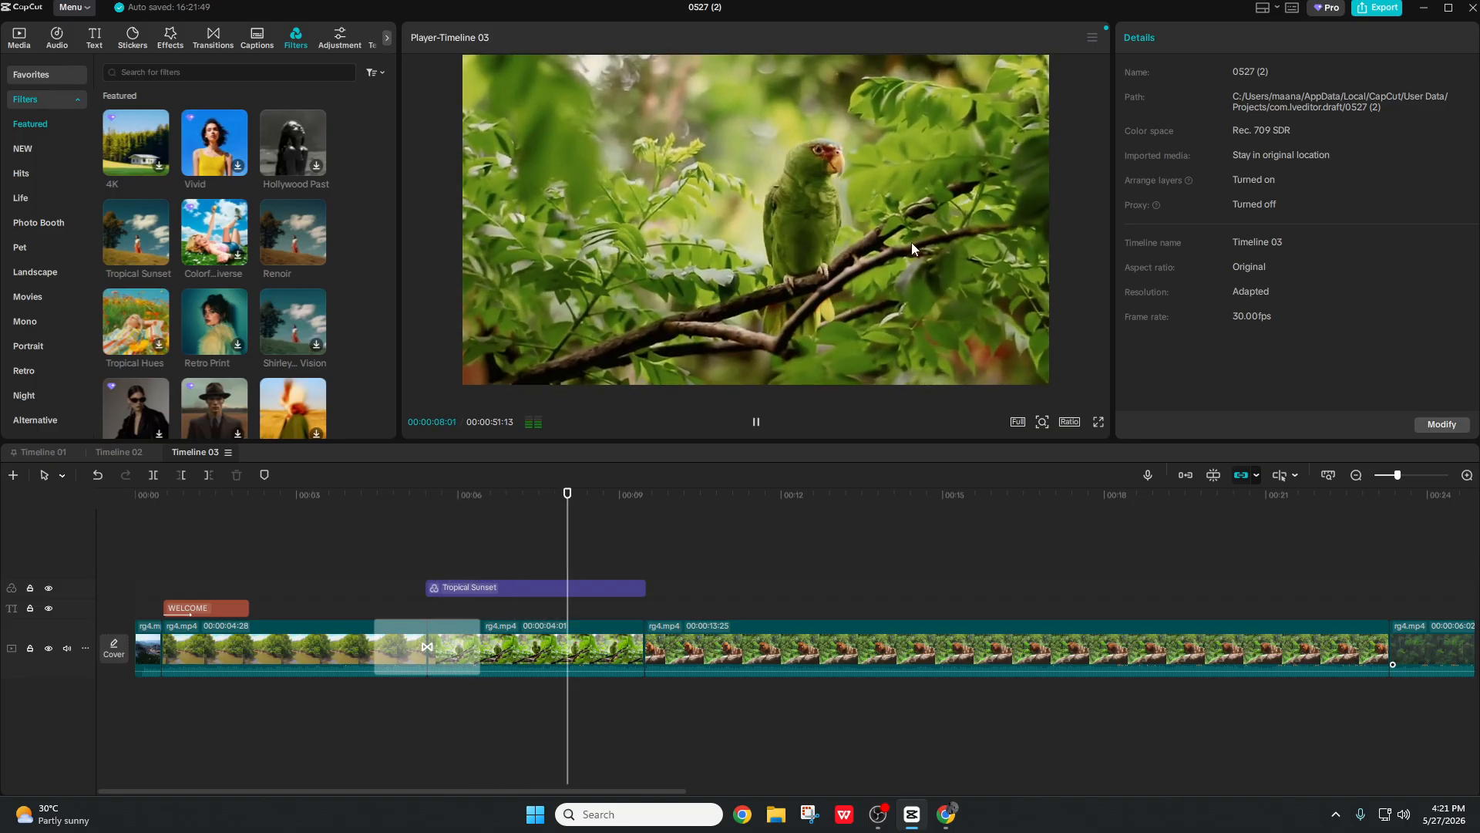
click(755, 422)
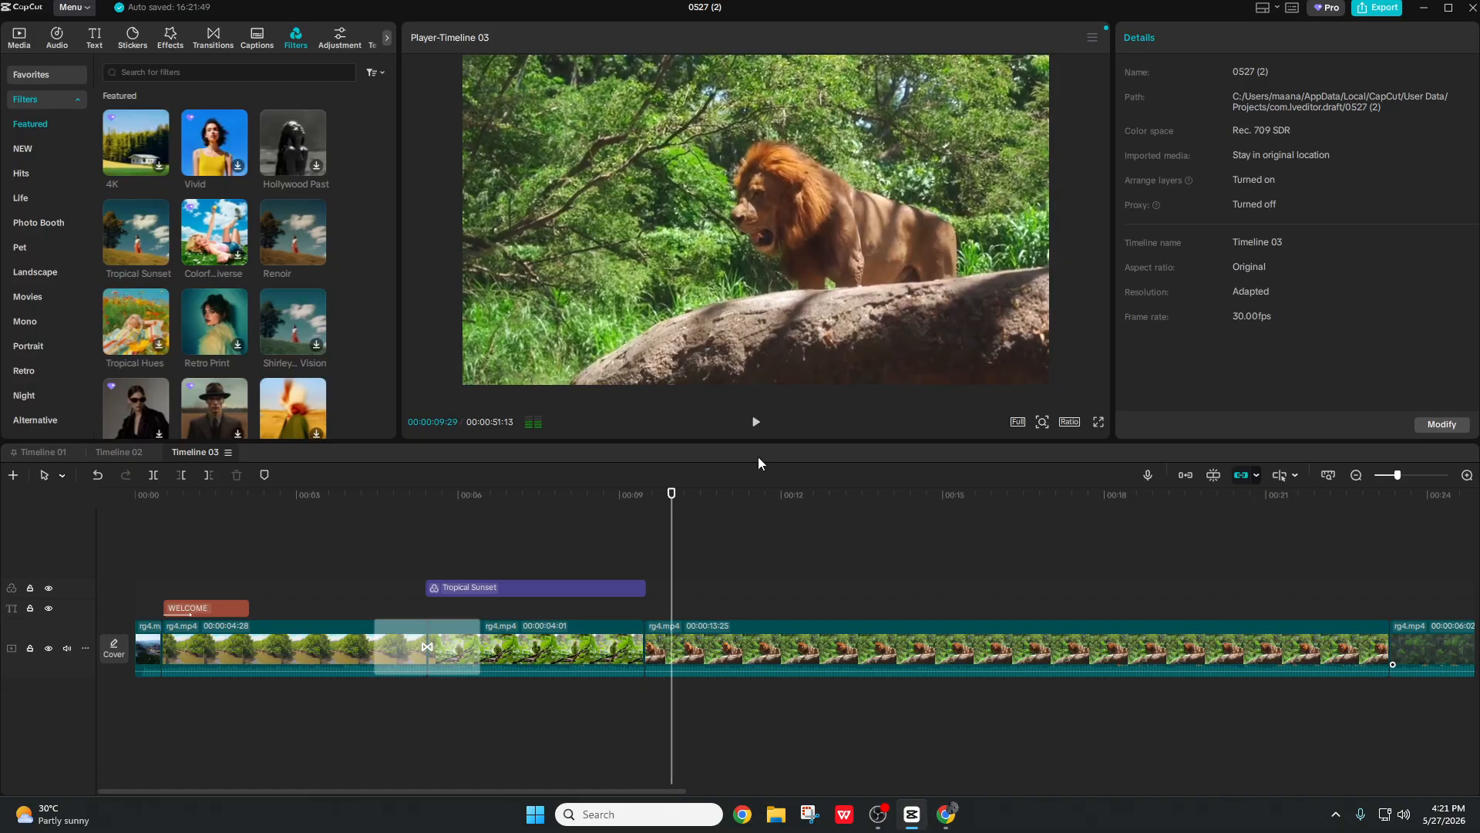
Step: Download the Mystery Show transition and add it at the cut between the parrot and lion clips
click(212, 37)
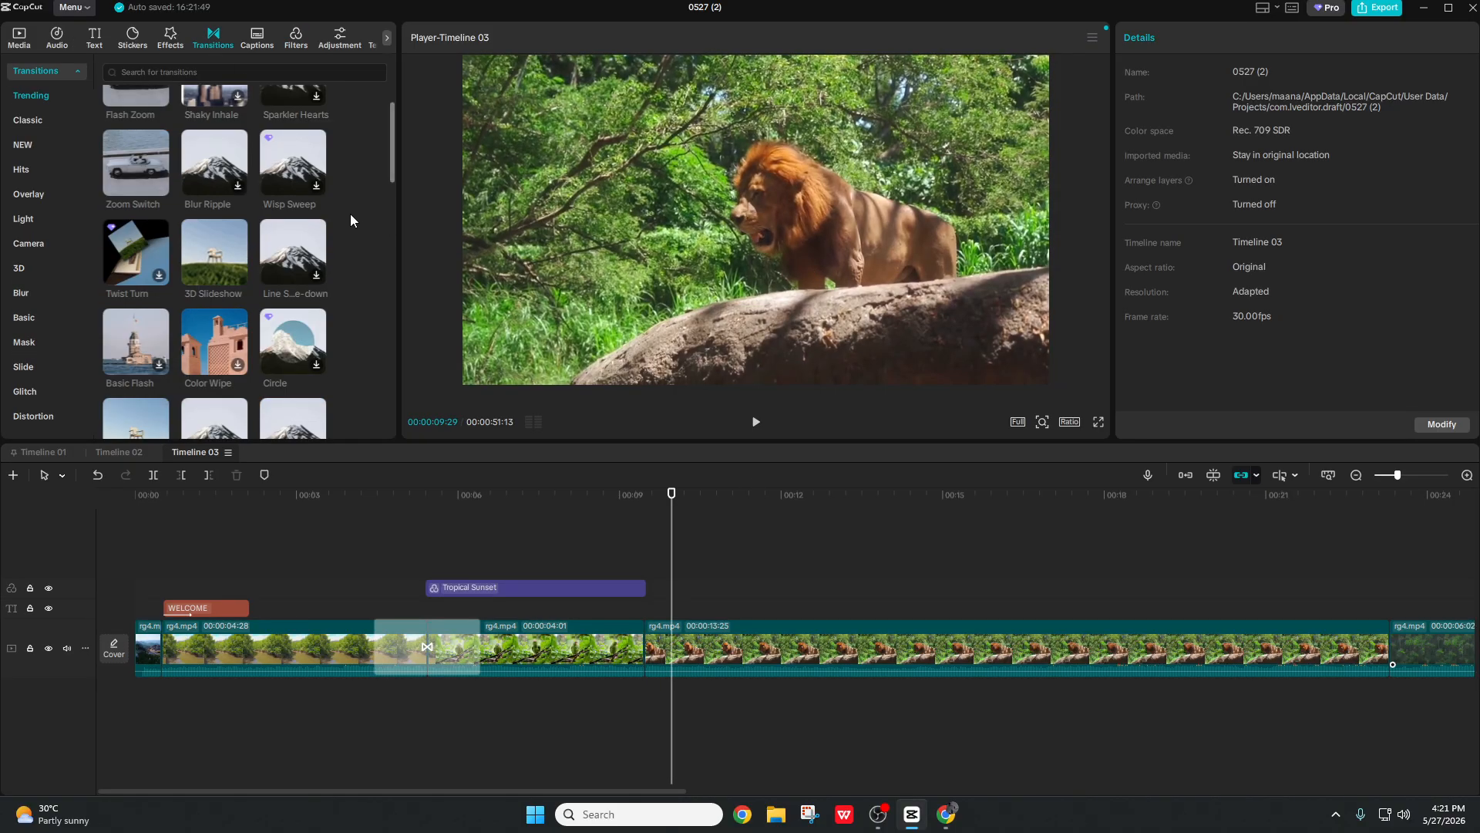
scroll(350, 214, down, 3)
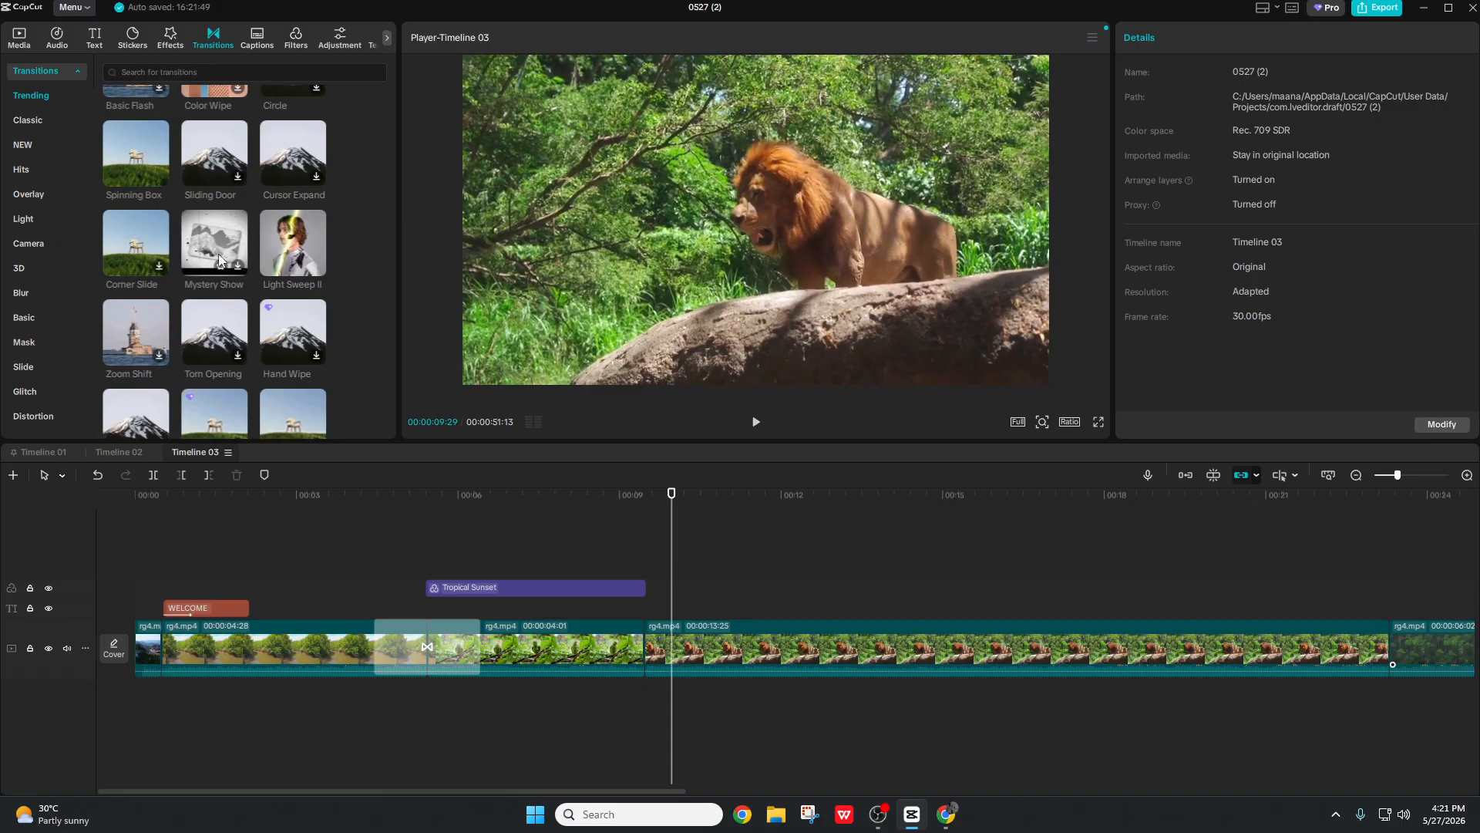
click(236, 267)
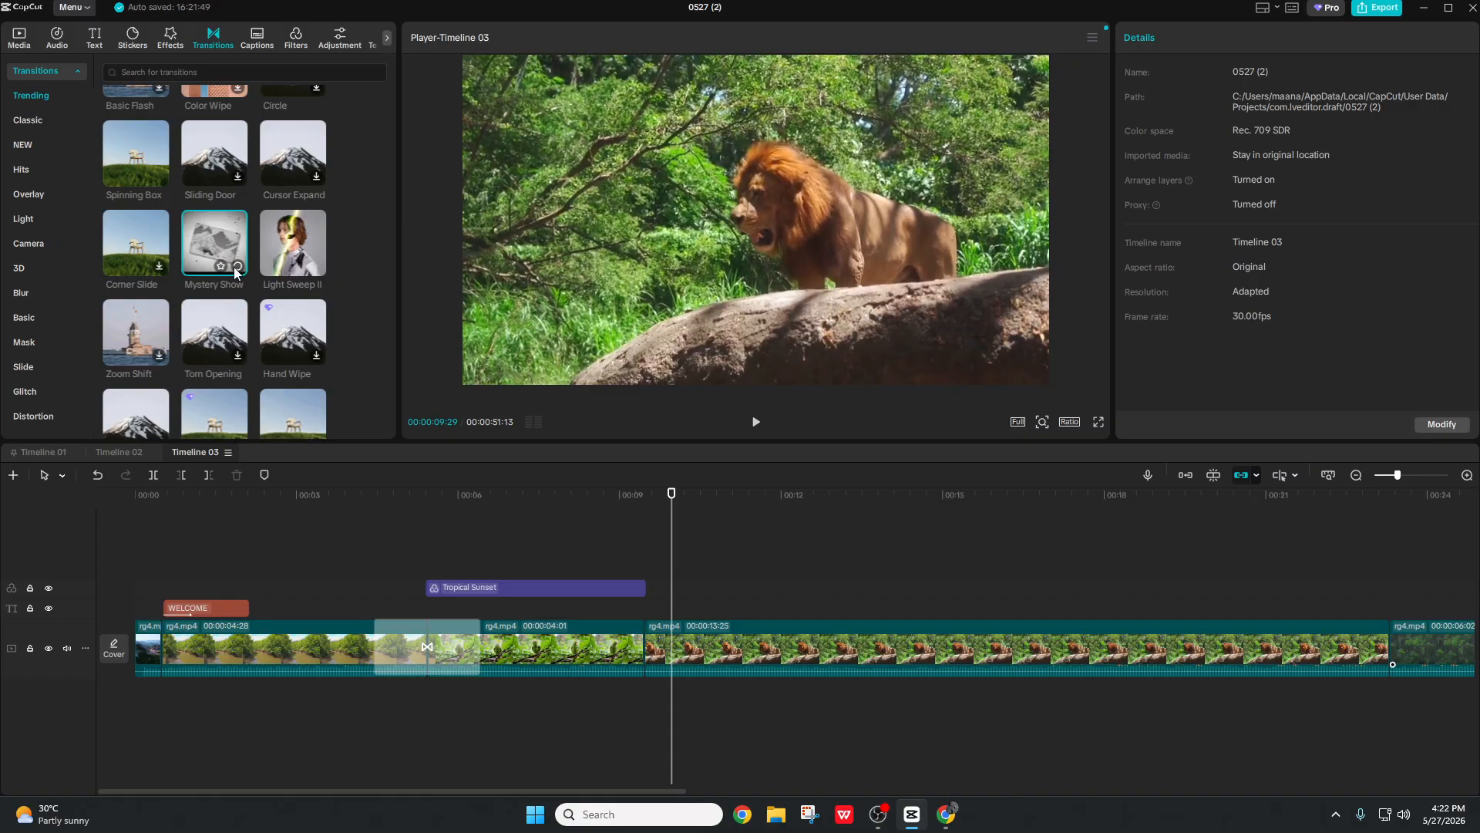
click(236, 266)
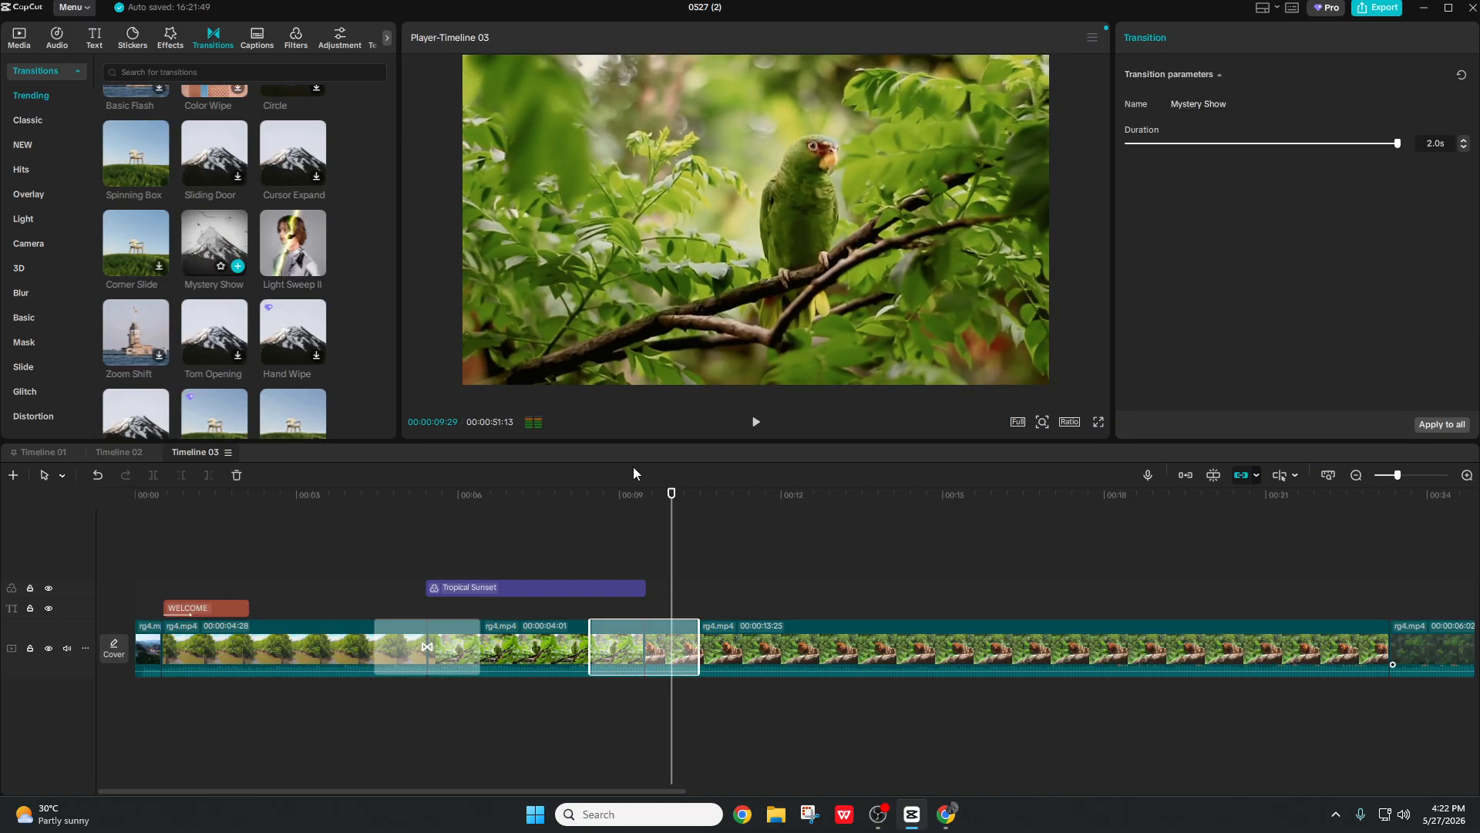
Step: Play back the Mystery Show transition from the parrot clip well into the lion clip
click(502, 503)
key(space)
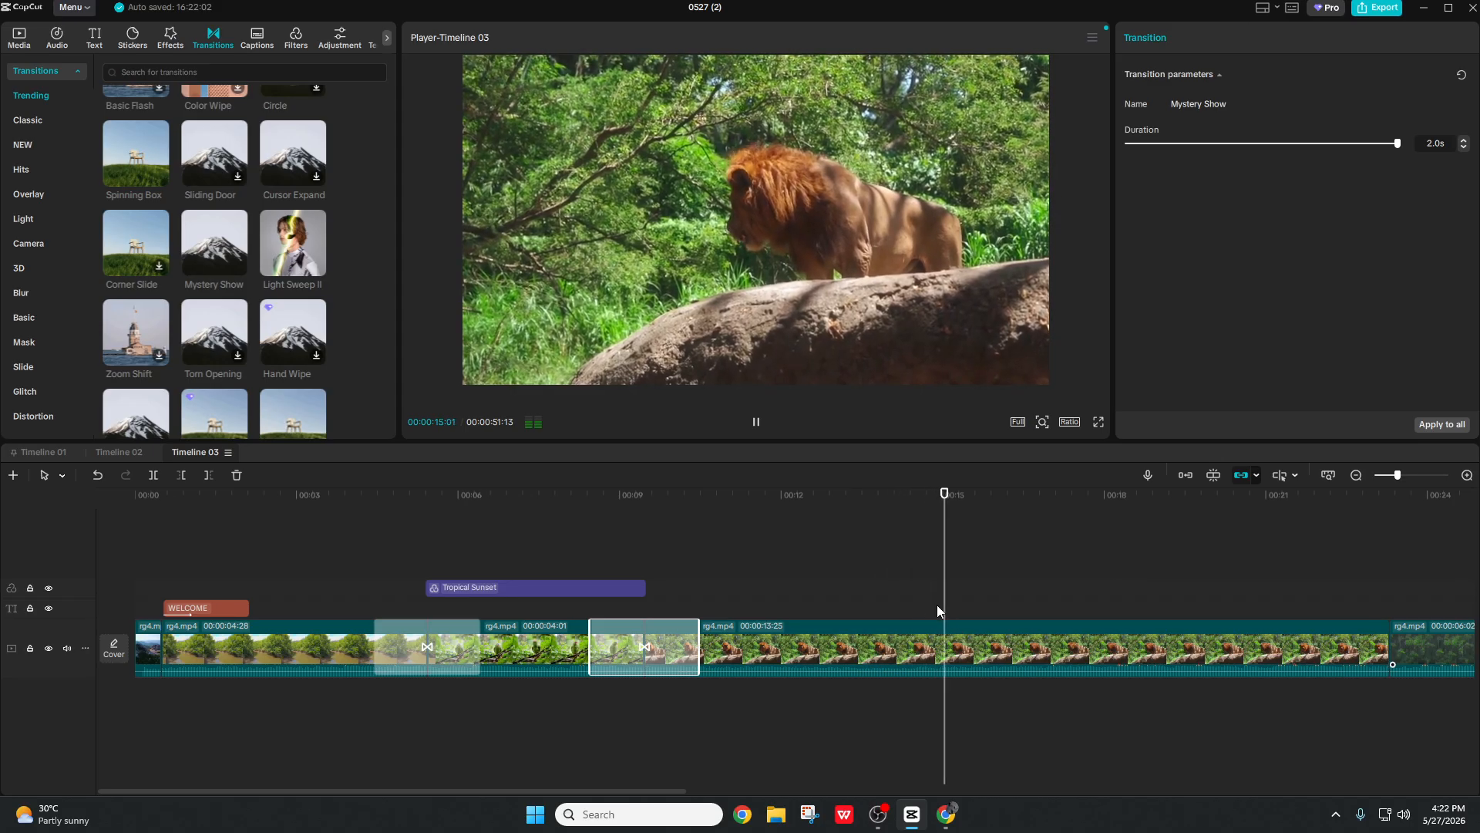
key(space)
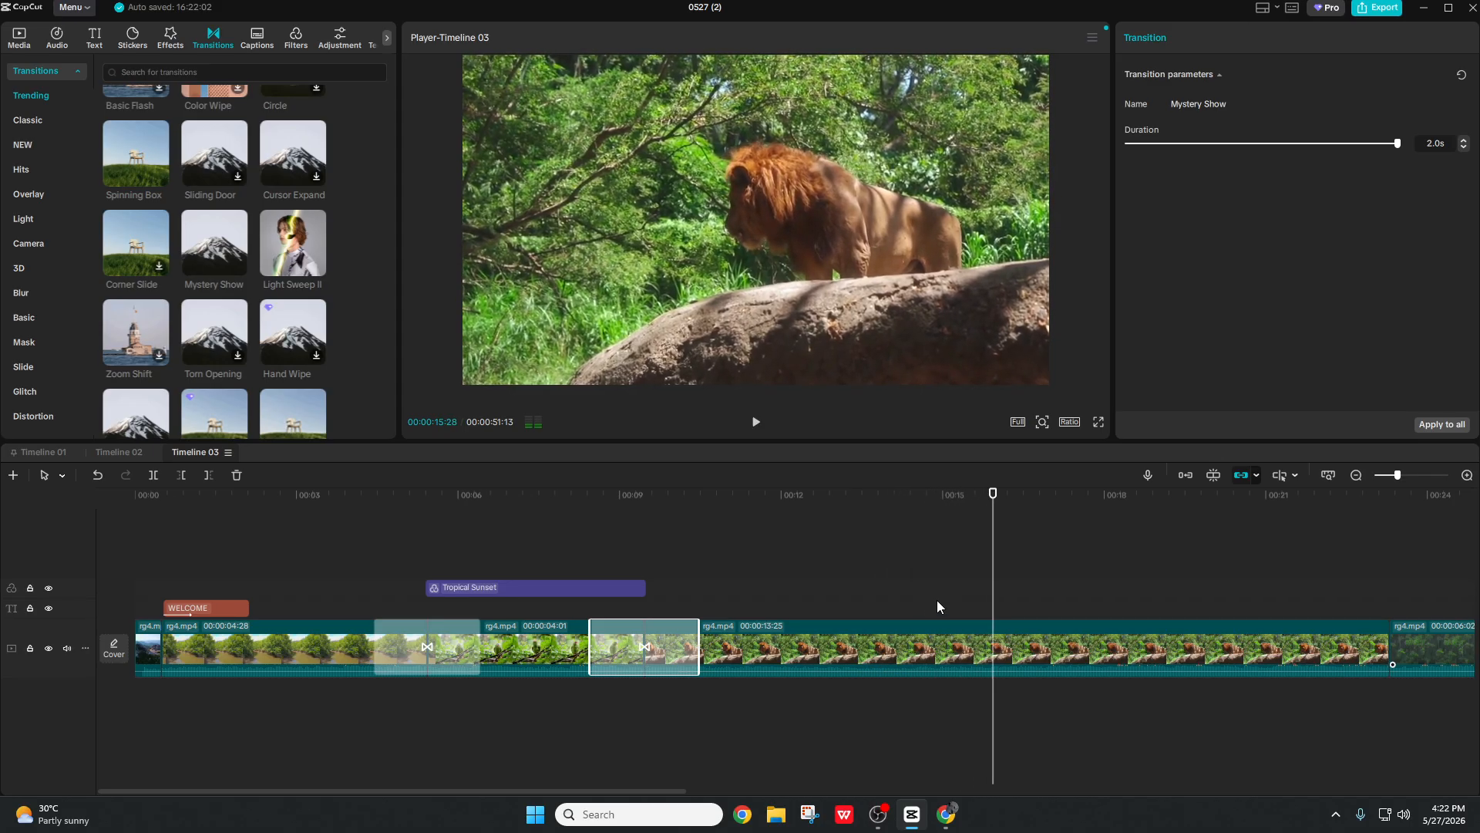
Step: Remove the part of the lion clip after 00:00:15:28 and close the gap that follows it
click(798, 638)
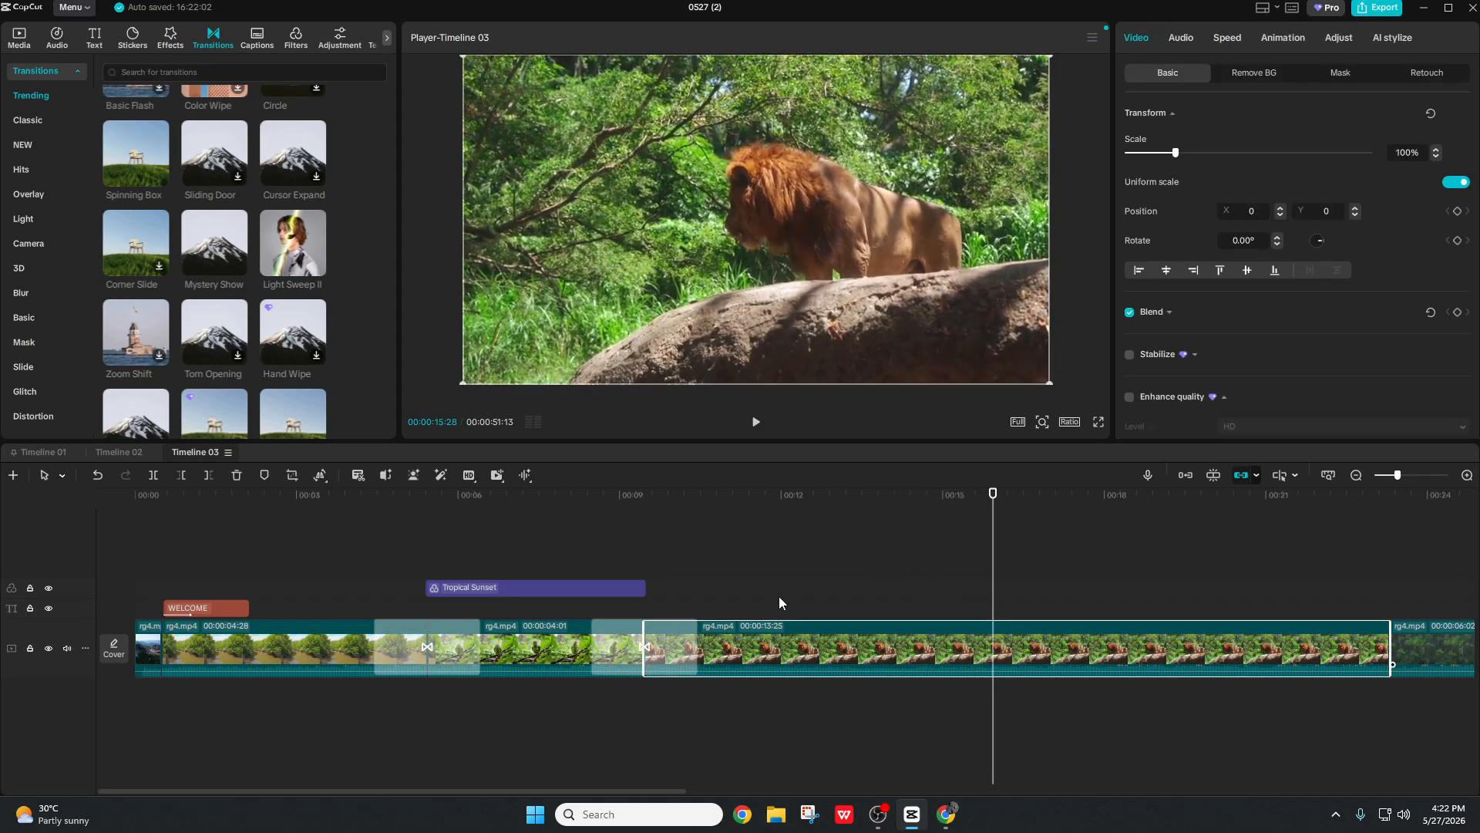
click(205, 475)
right_click(1052, 647)
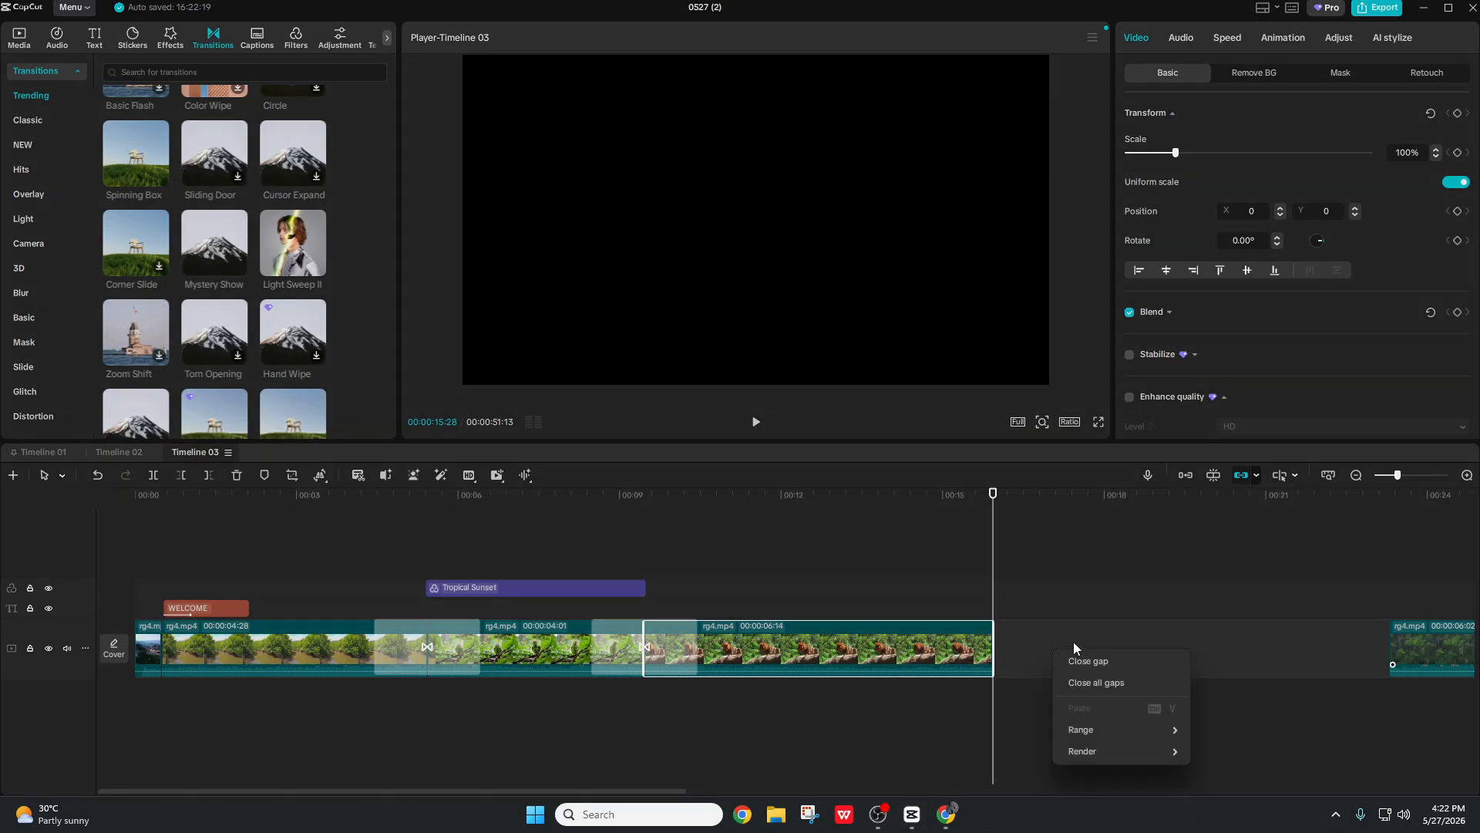
click(1084, 662)
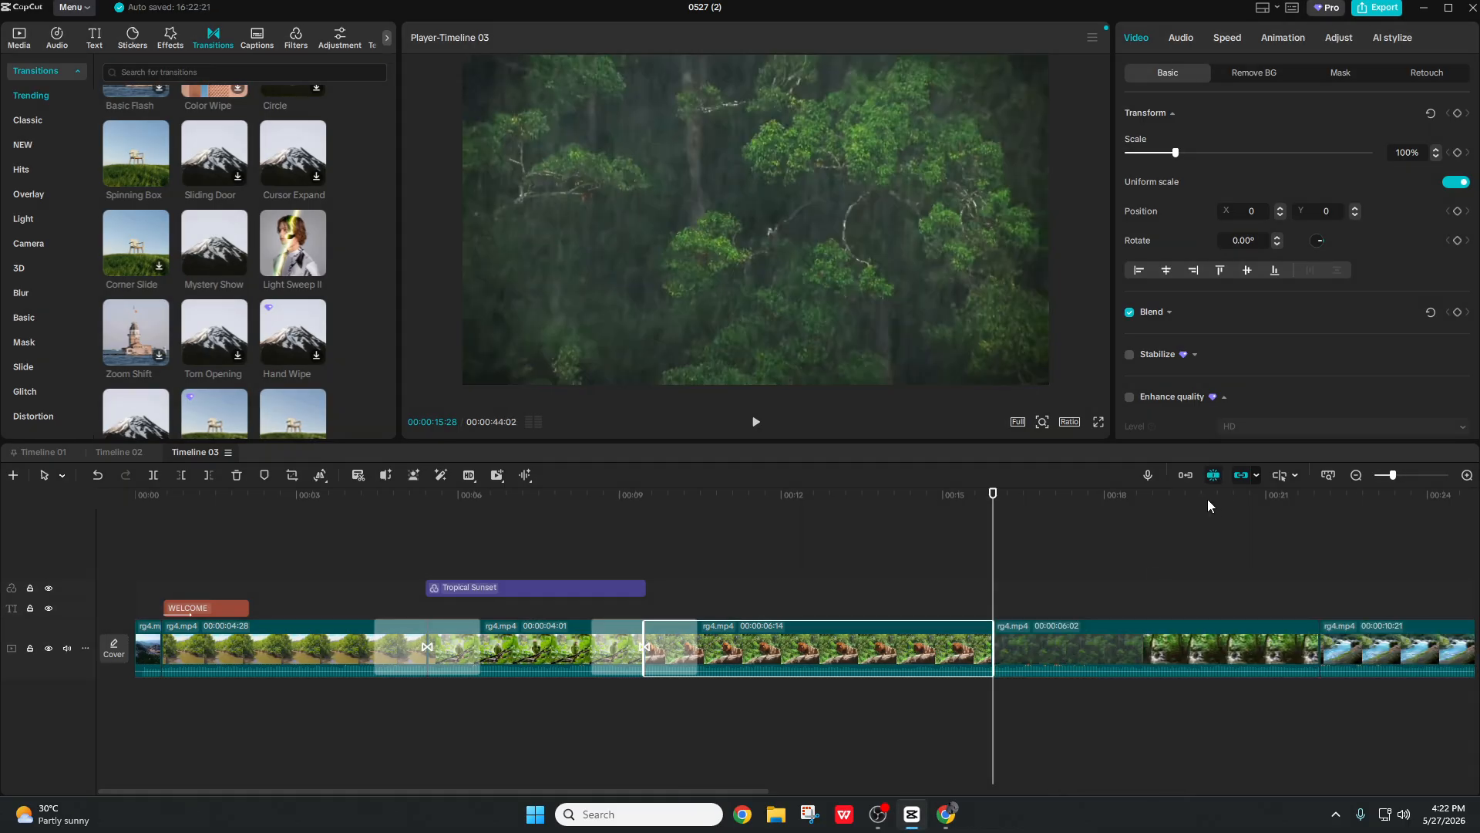
Step: Trim the end of the lion clip back to 00:00:12:29 and turn on the main track magnet to close the gap
drag(532, 790, 680, 791)
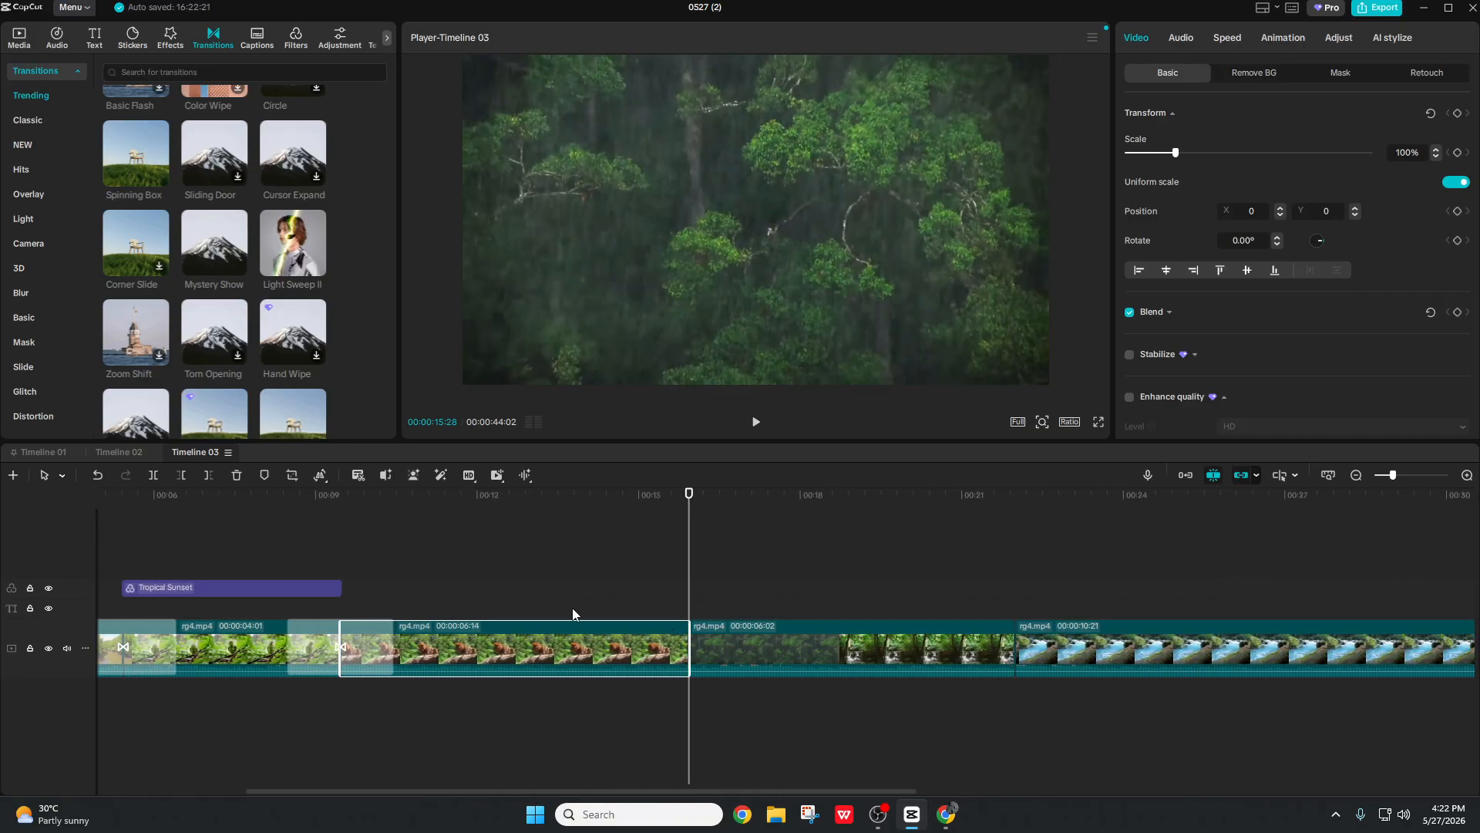
click(529, 615)
click(527, 641)
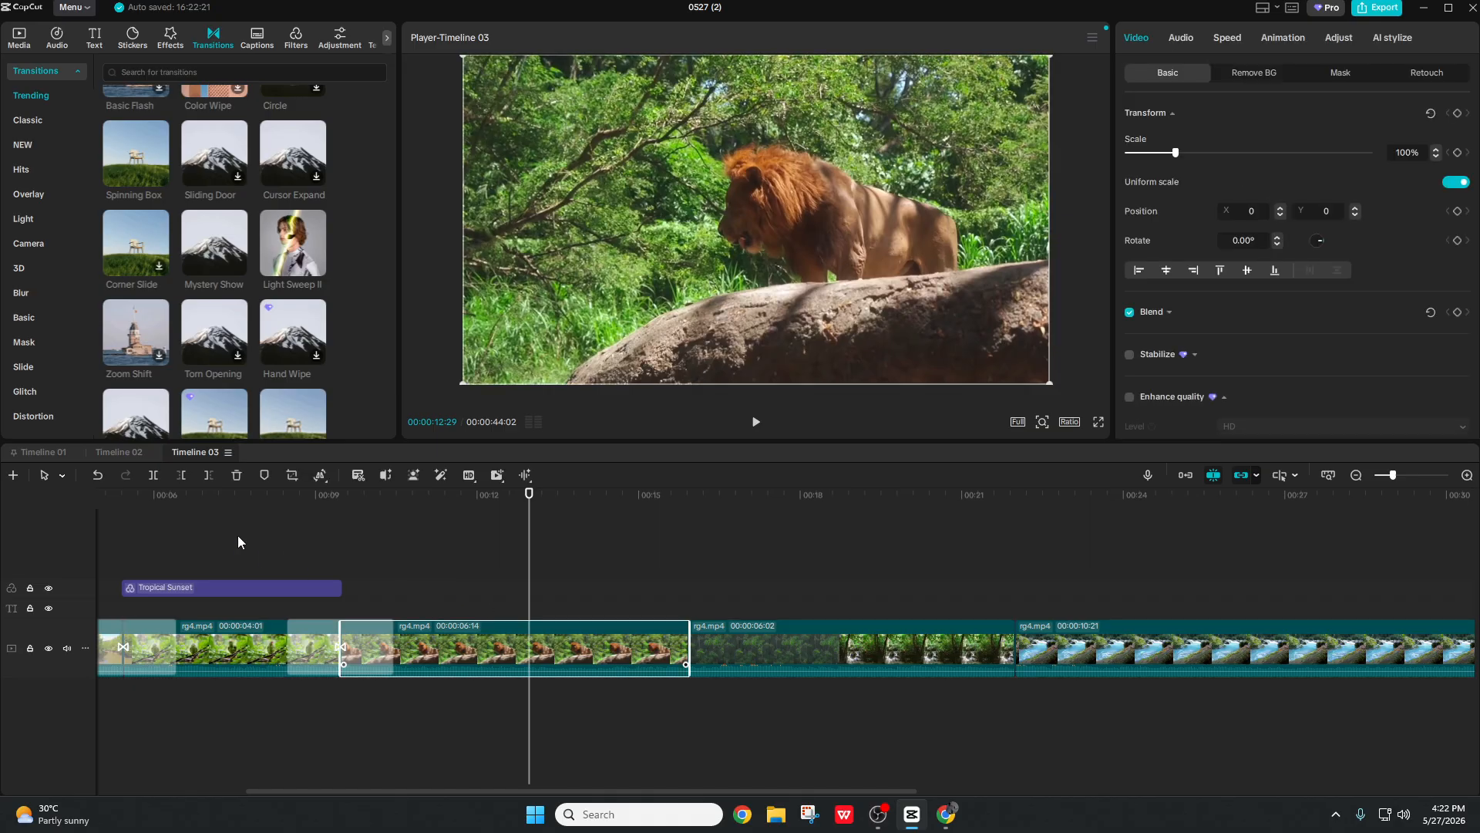
click(207, 475)
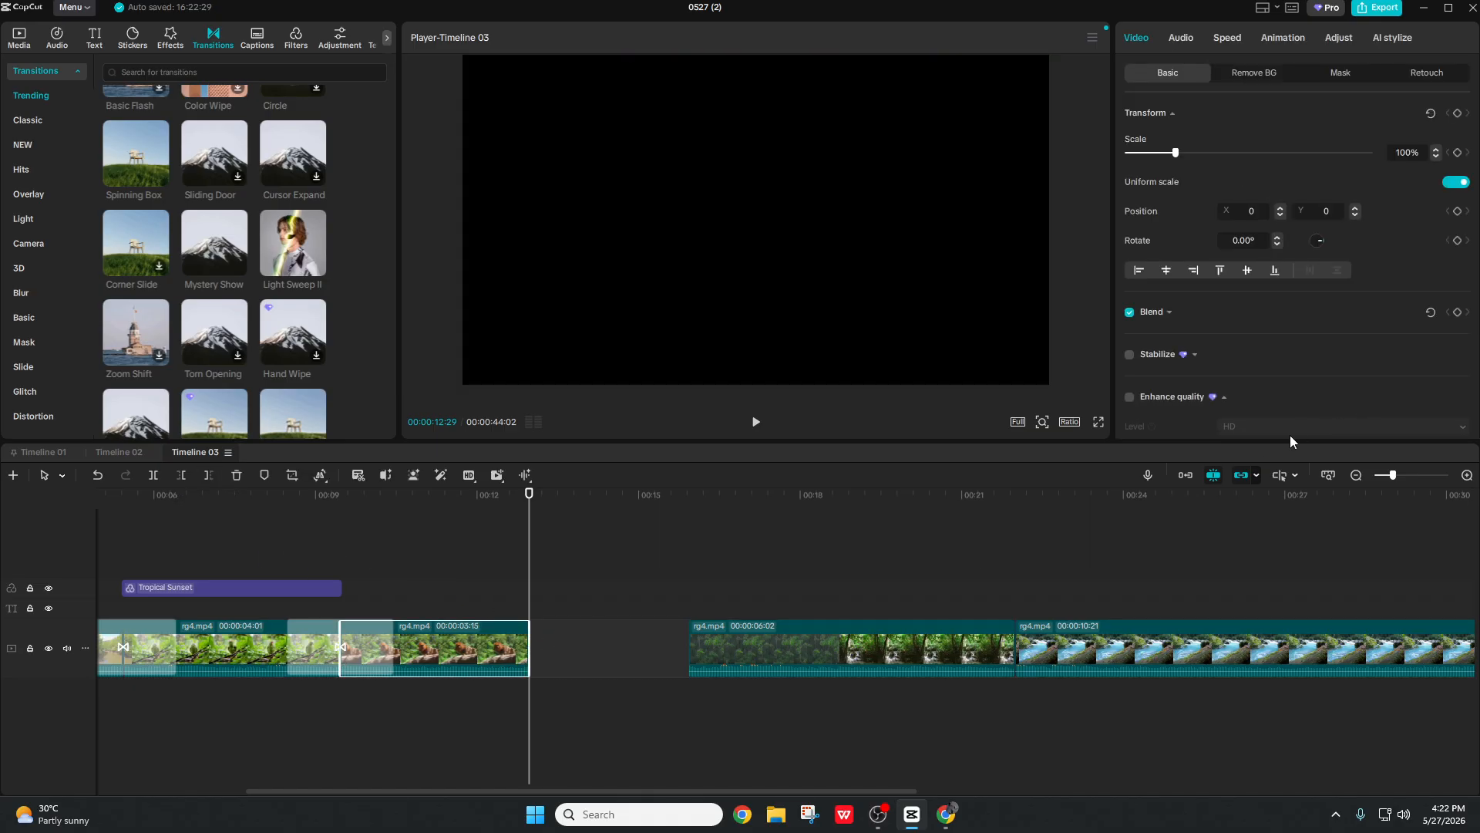
click(1184, 475)
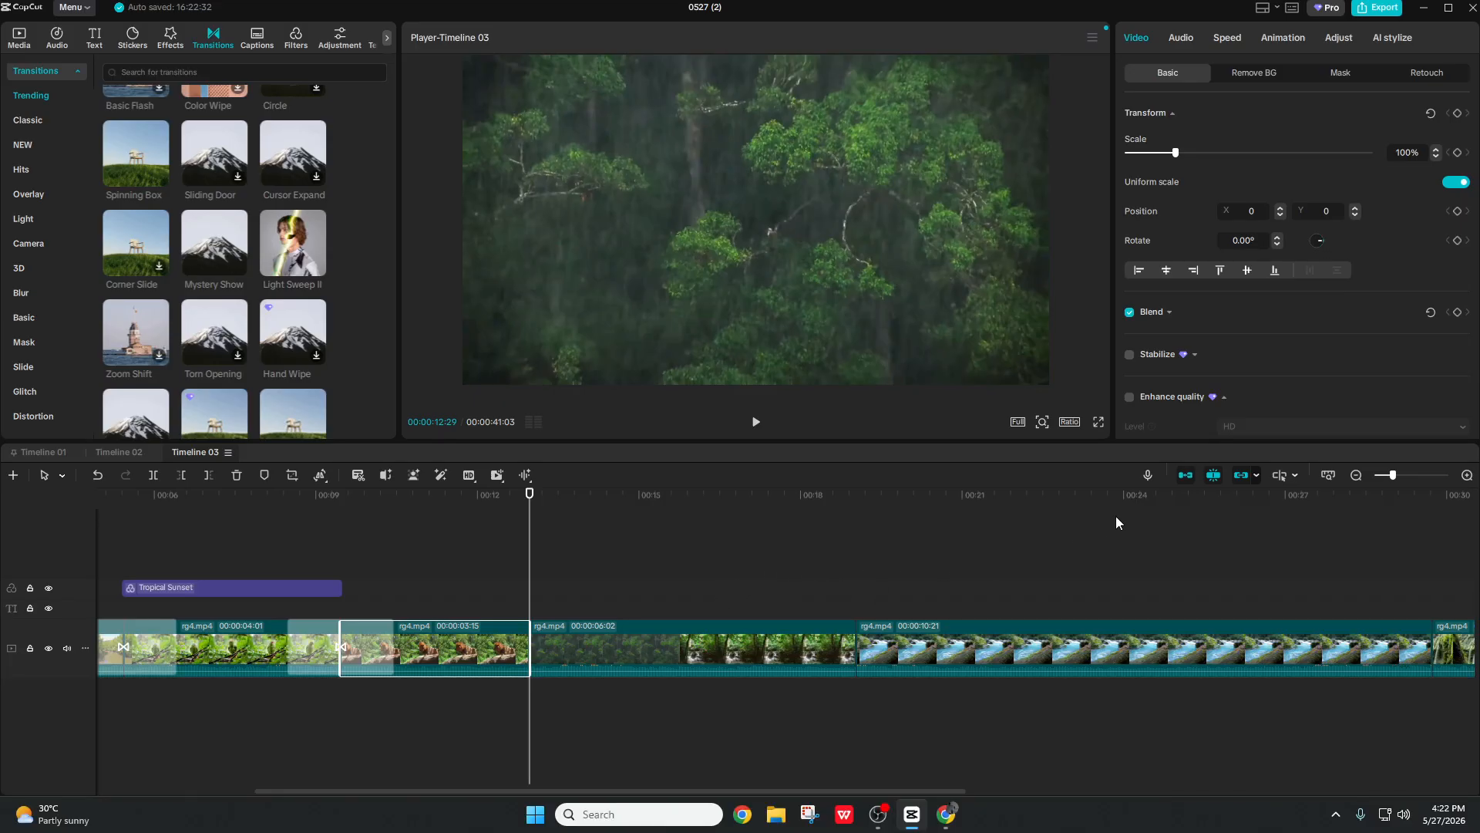
Step: Select the lion clip and play it from 00:00:10:27 at normal speed
click(429, 583)
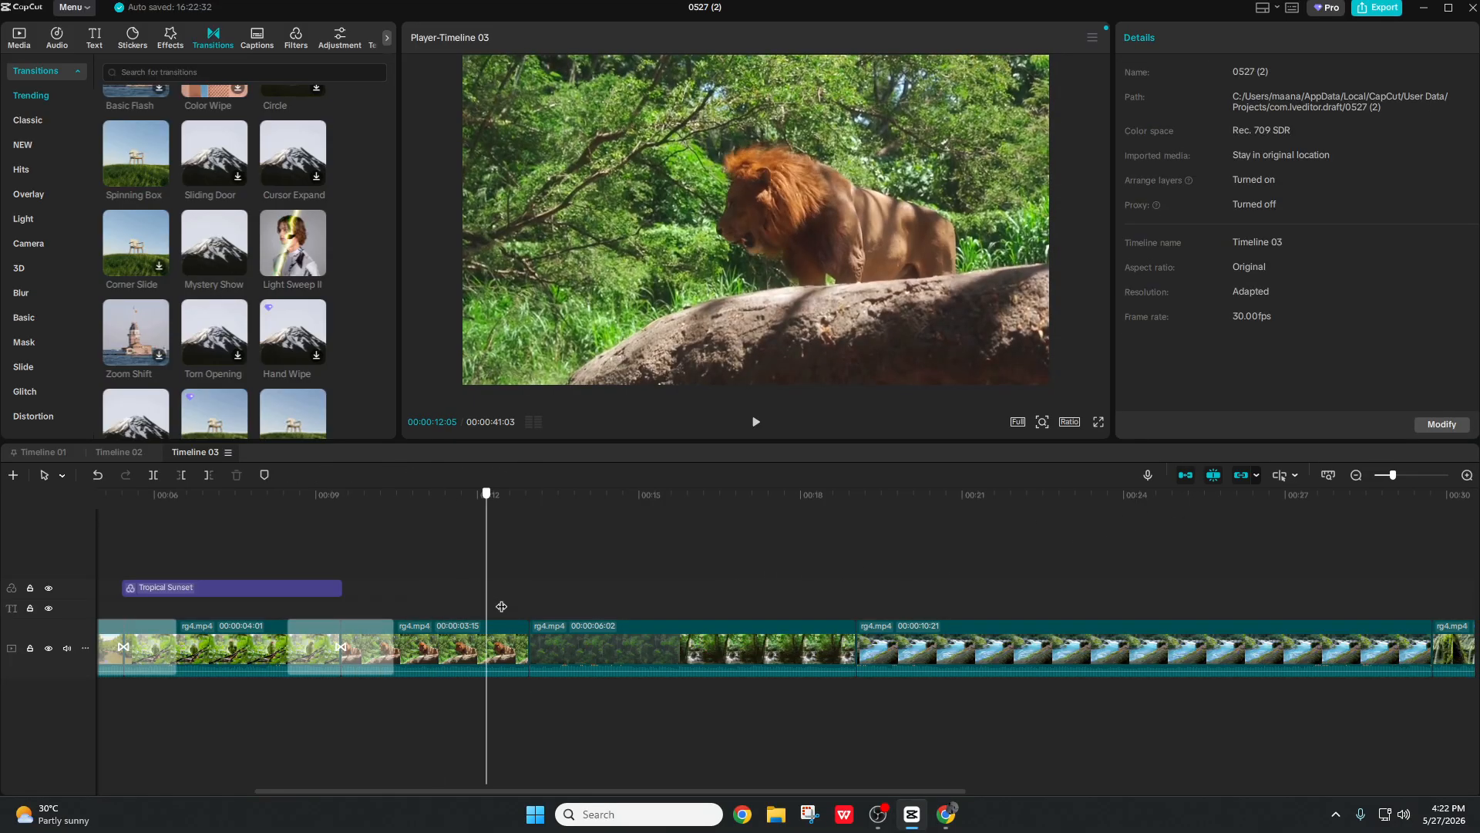
click(493, 646)
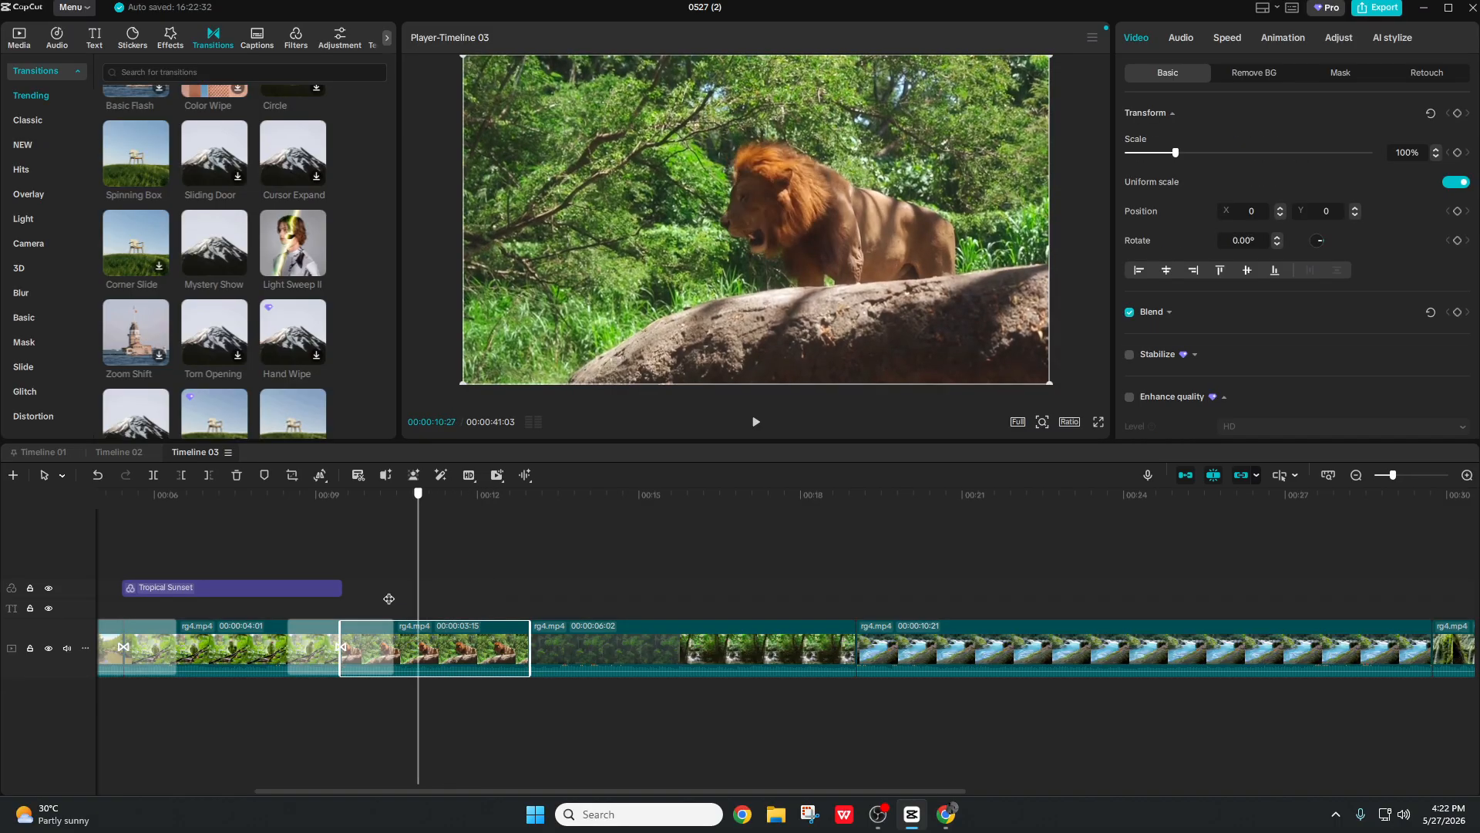
key(space)
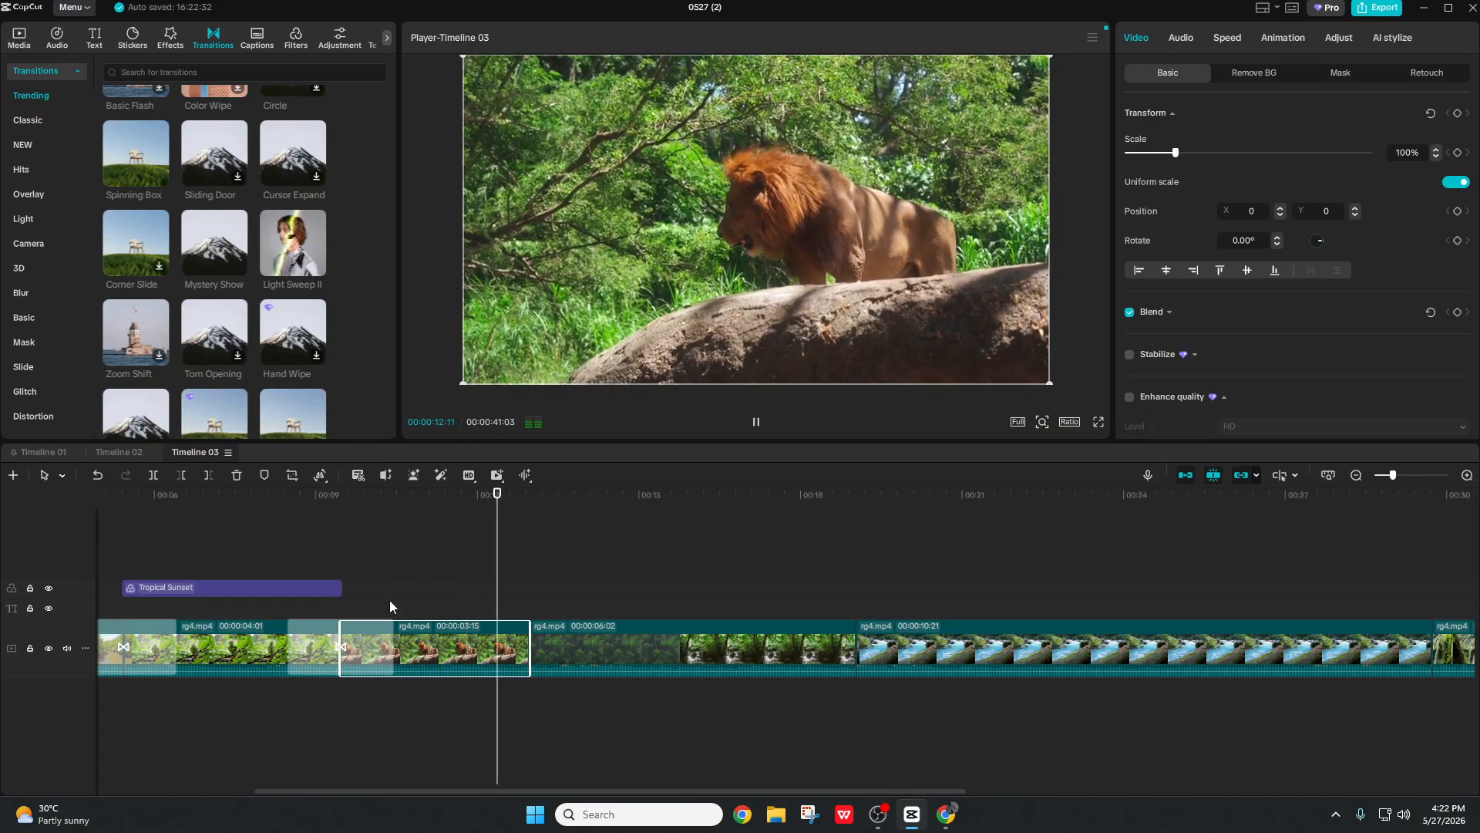
Step: Try the lion clip at 2.0x speed and play it back from 00:00:09:07
click(399, 593)
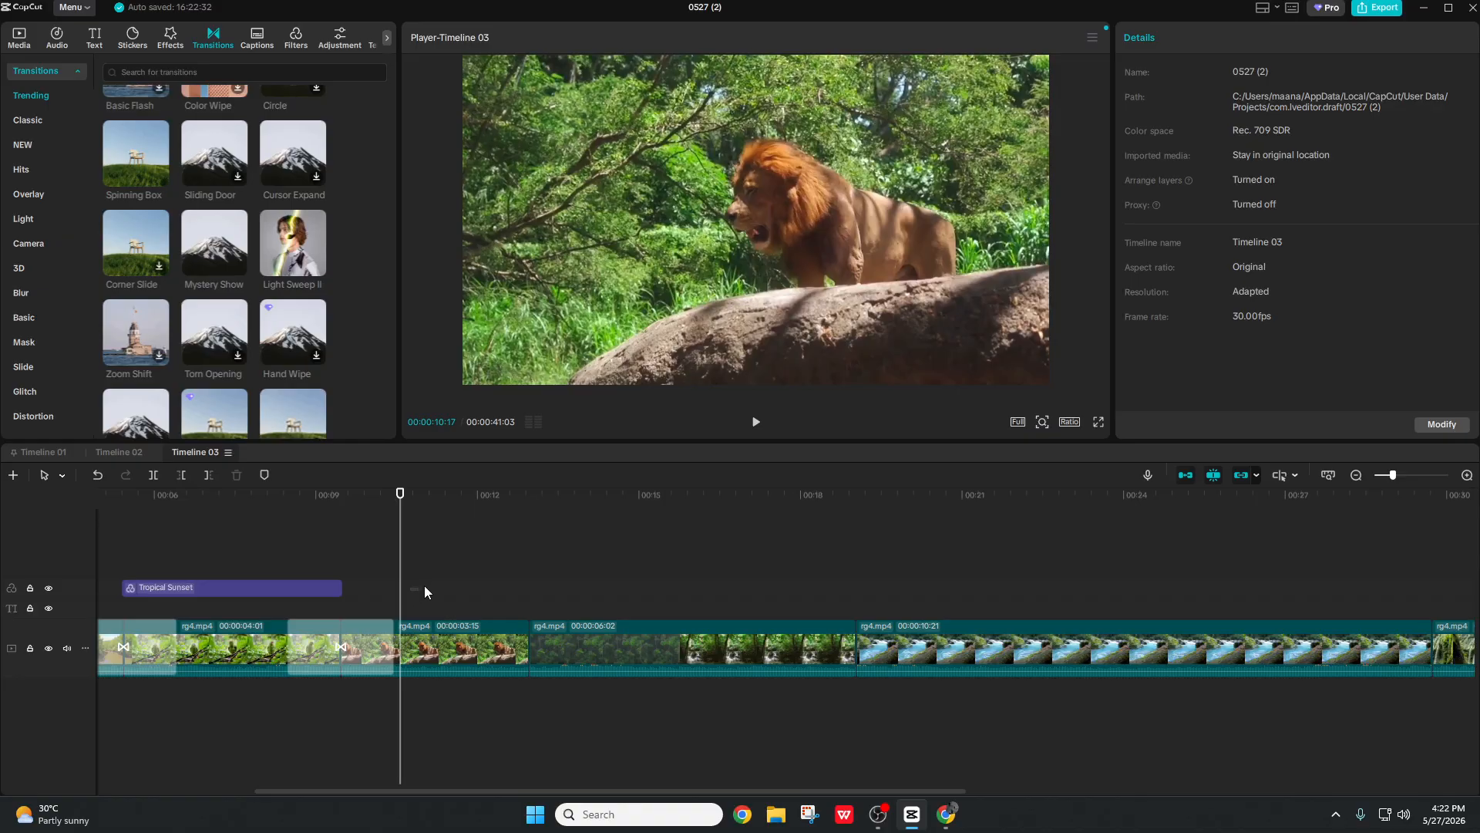
click(414, 587)
click(469, 643)
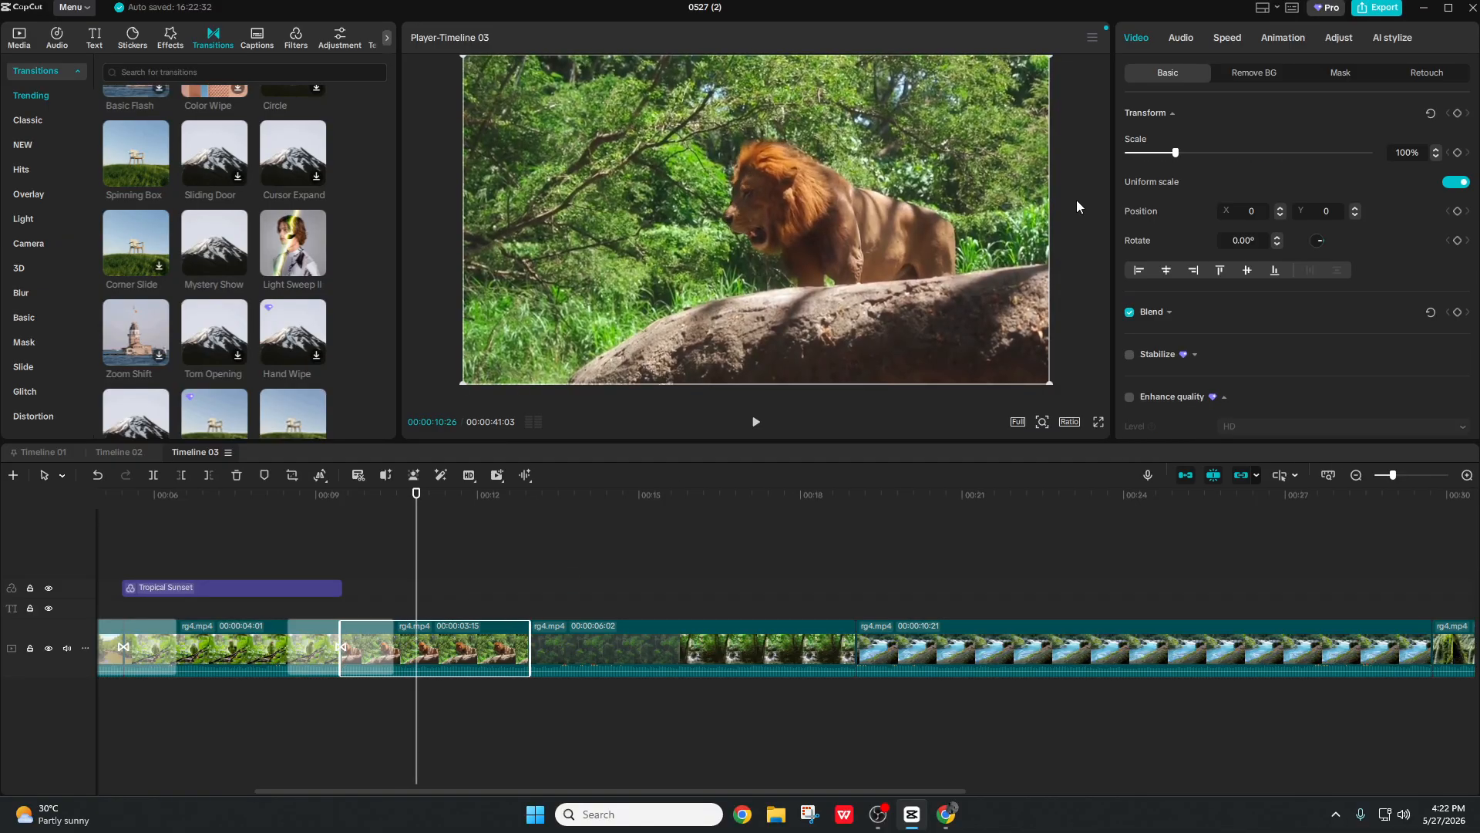
click(1227, 38)
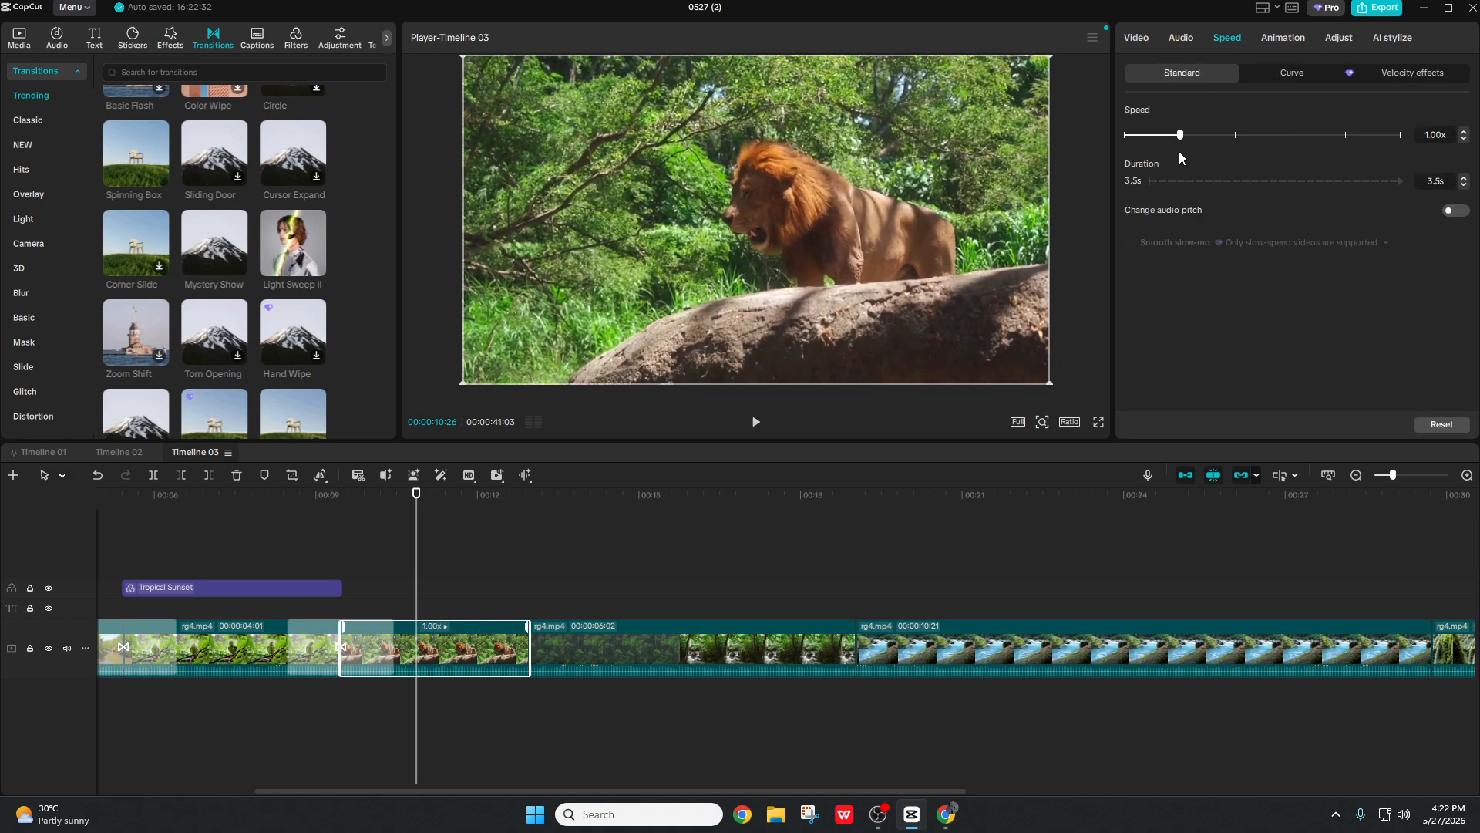
drag(1181, 138, 1236, 141)
click(328, 543)
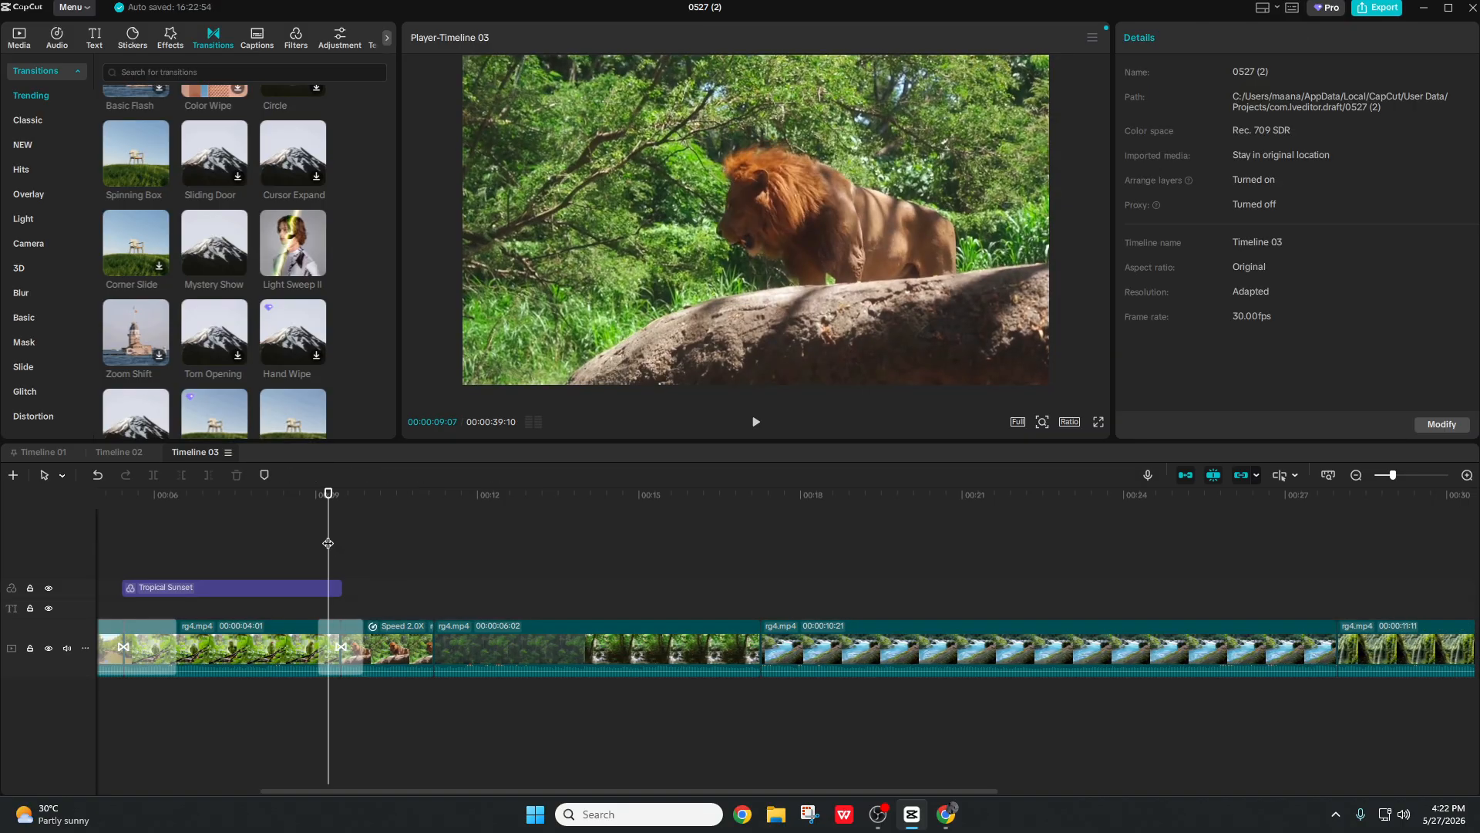
key(space)
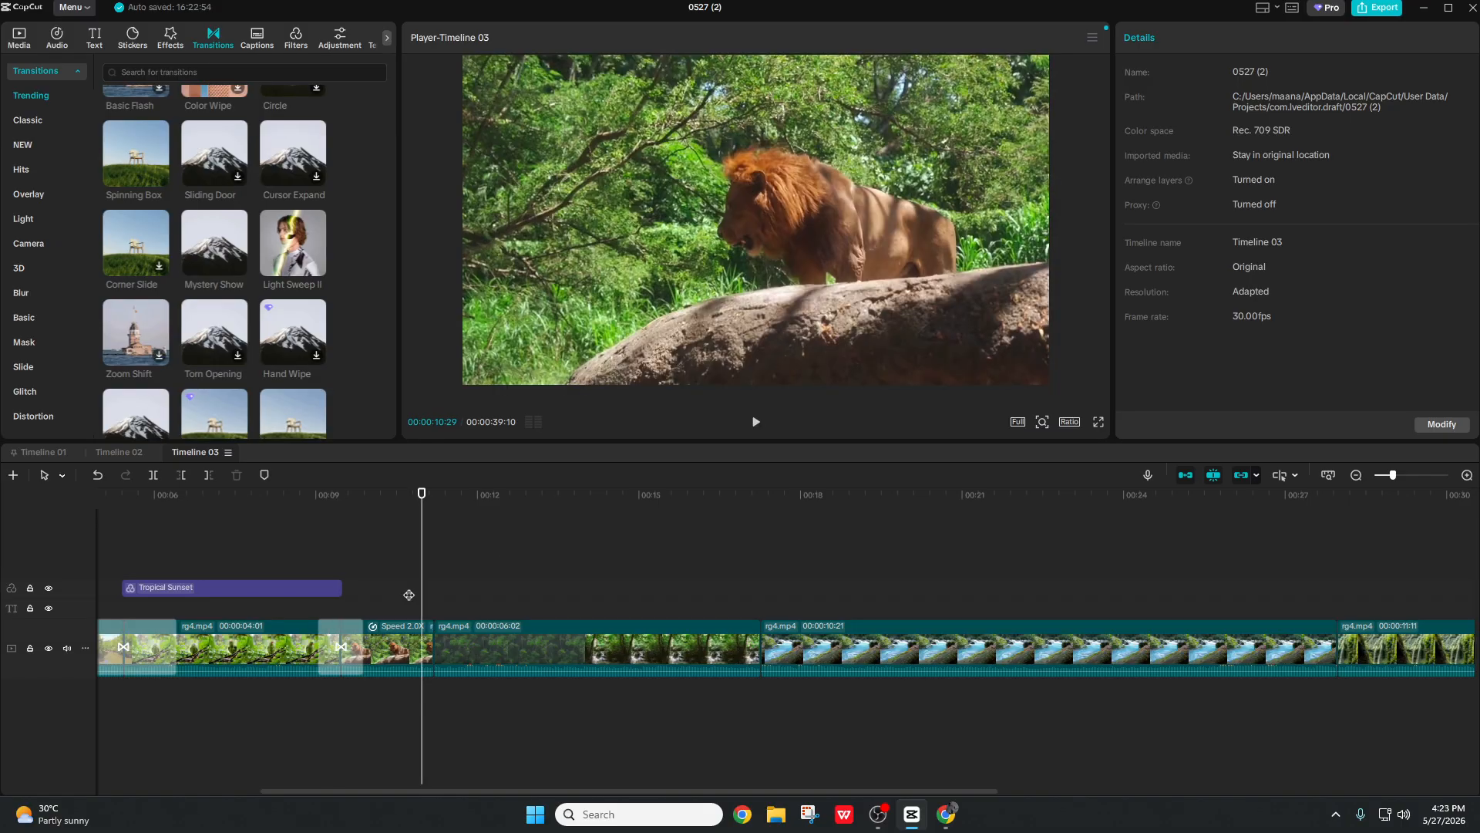
Step: Return the lion clip to normal speed and open its entrance animations
click(407, 648)
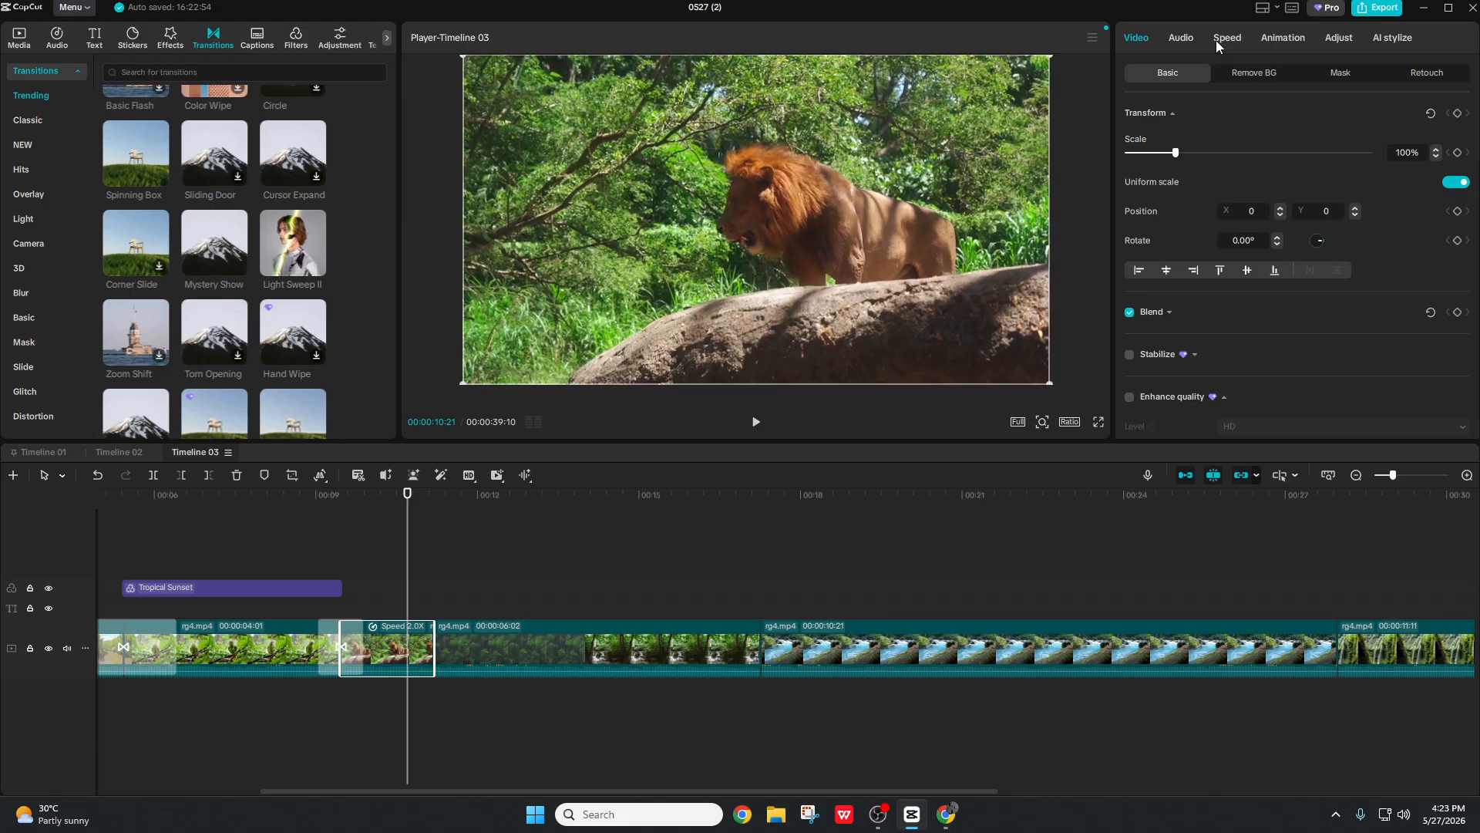
click(1283, 38)
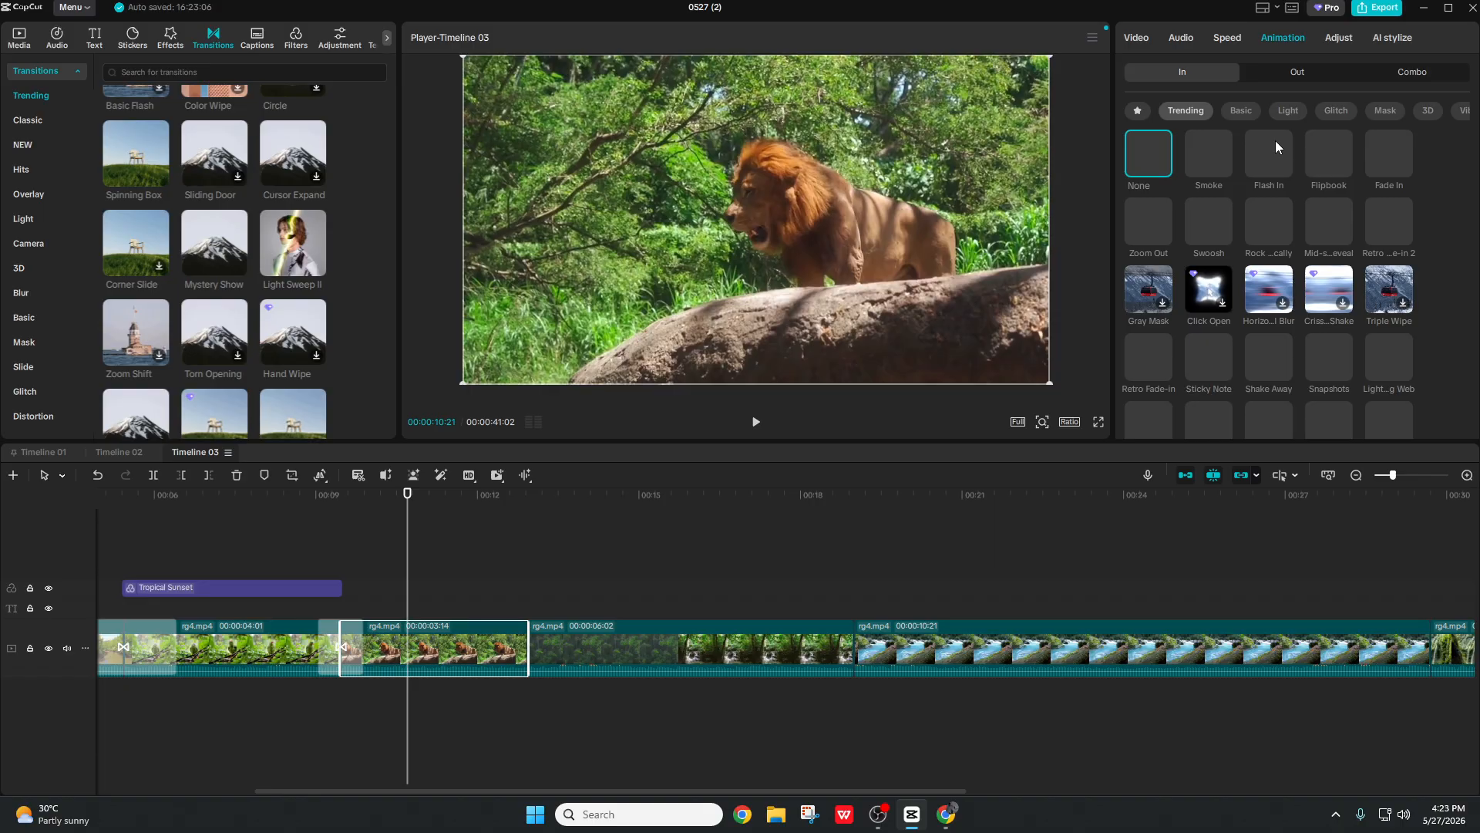
Step: Add FOLLOW NOW text at the start of the rainy forest clip, with the 0.5 s Progression entrance animation, and play it
click(535, 644)
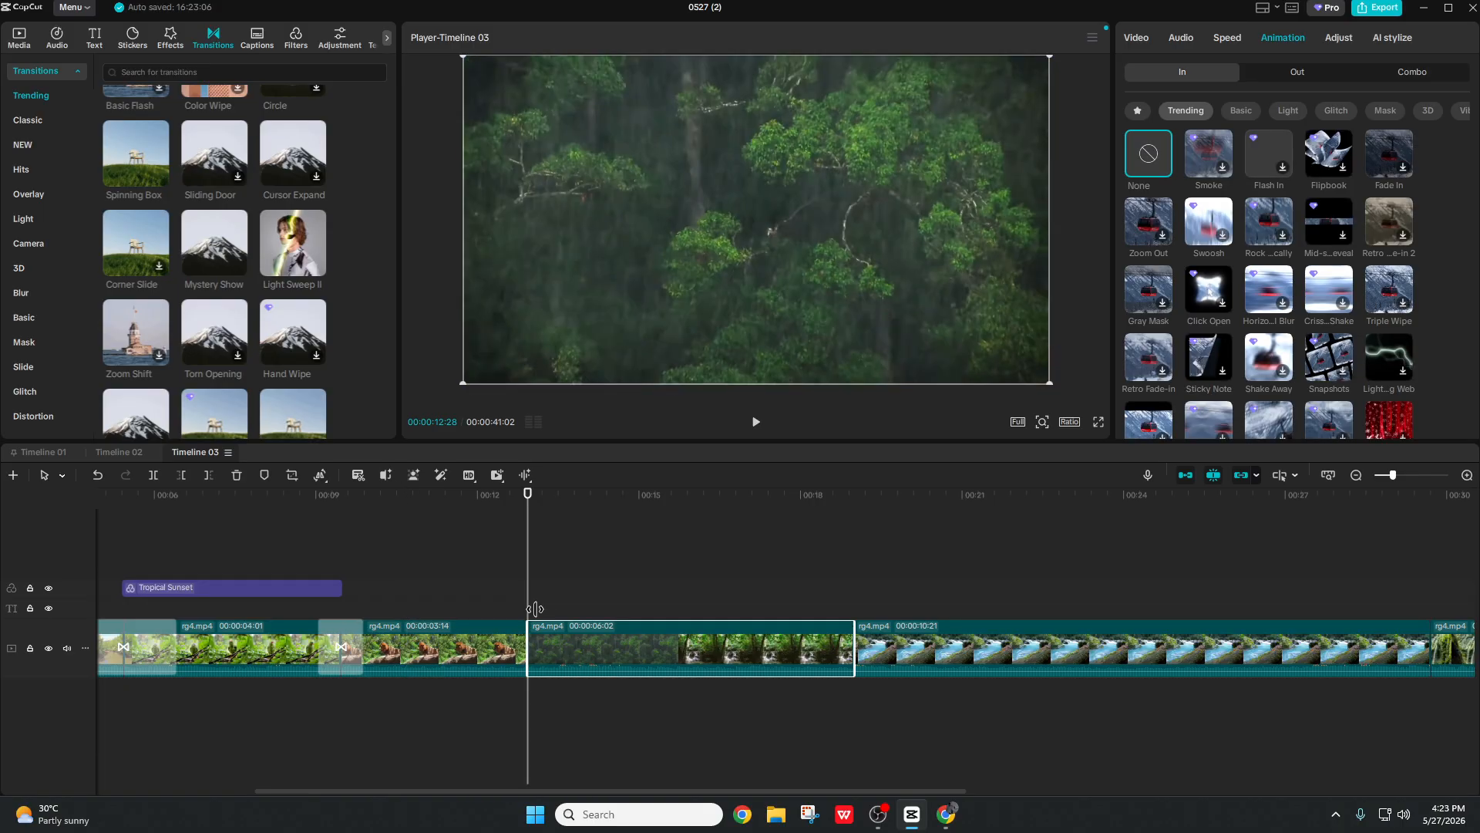
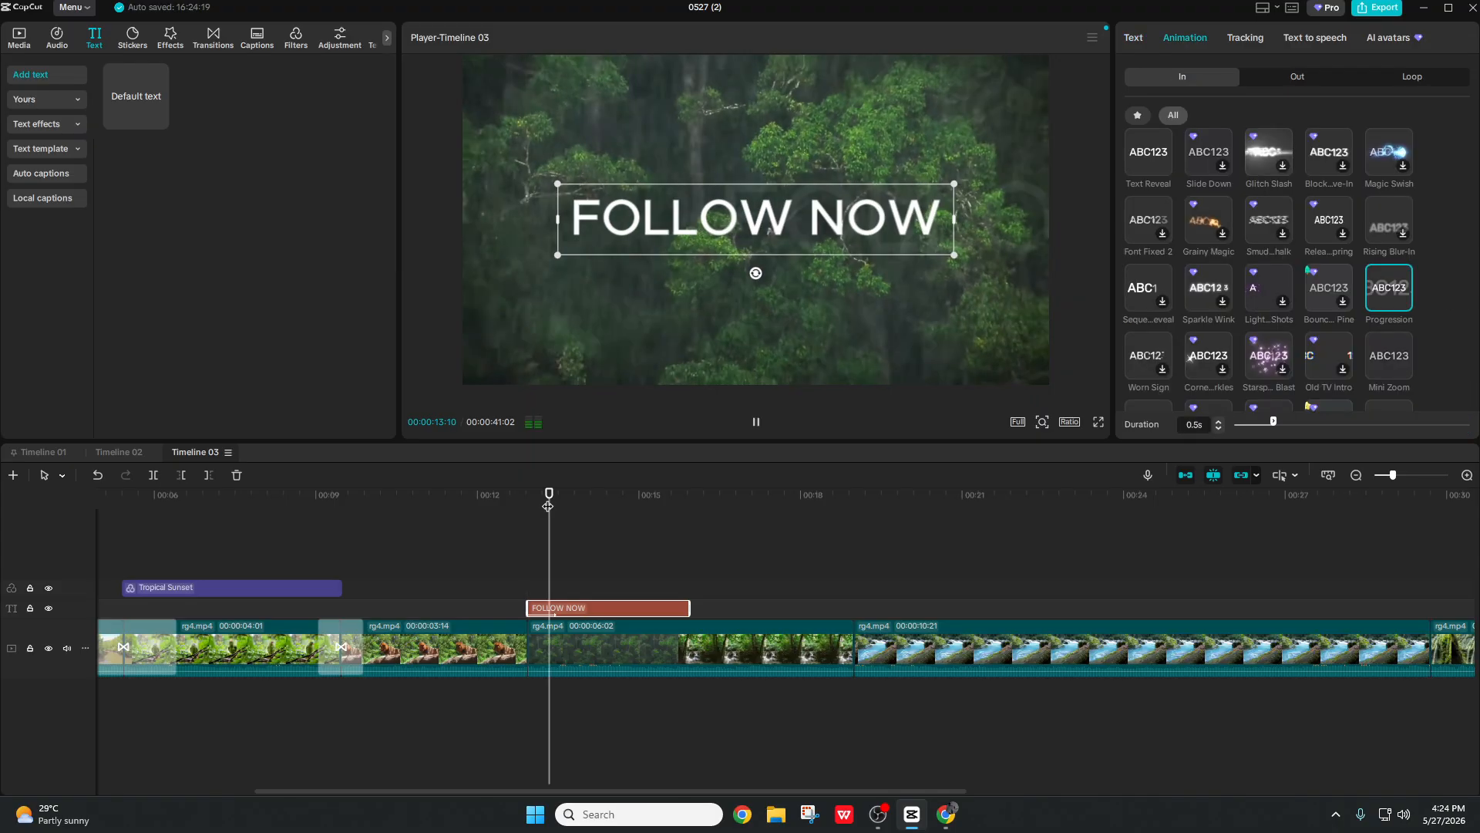
click(696, 584)
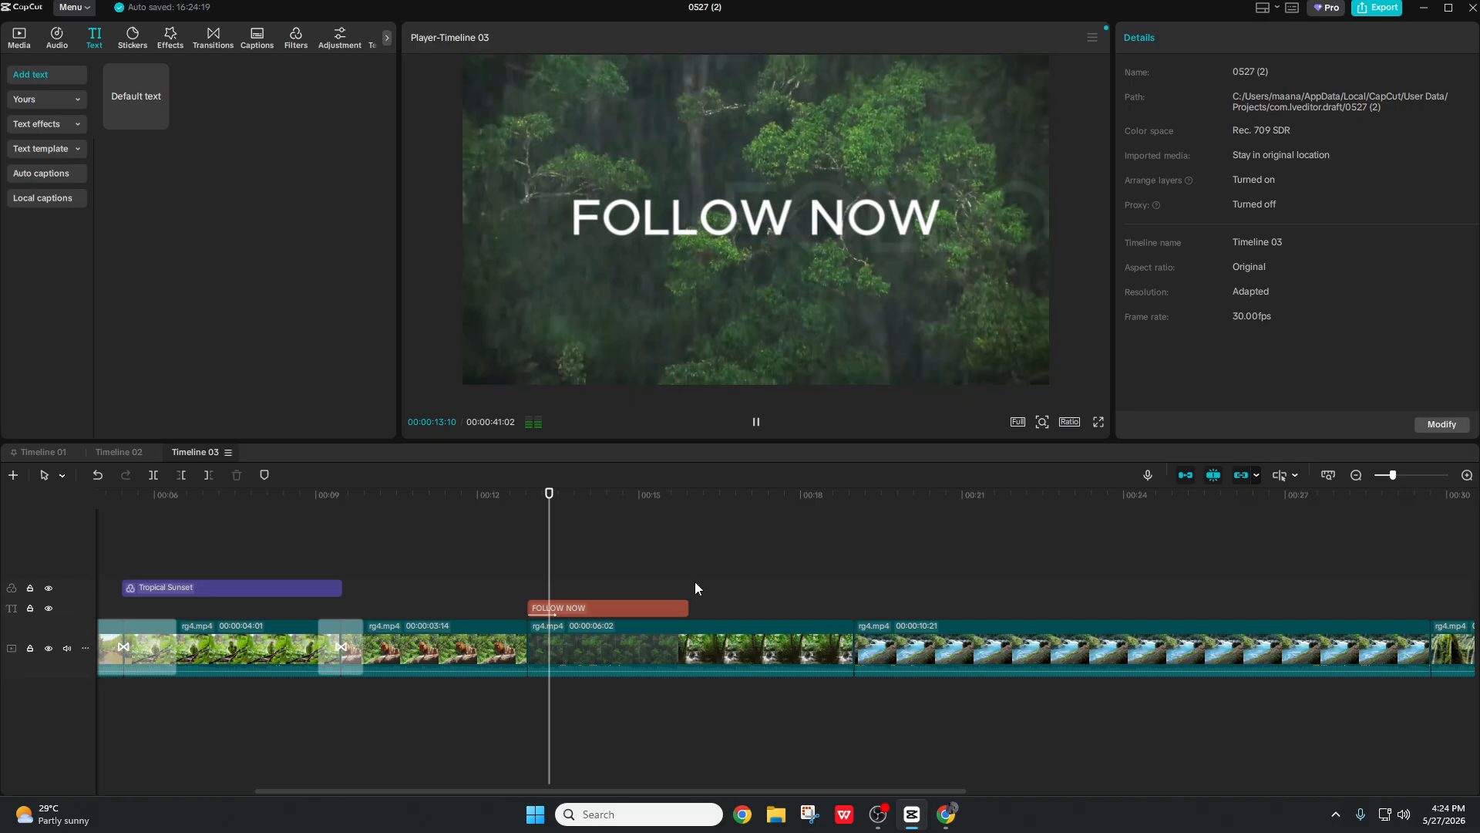
Step: Add transitions at both ends of the rainy forest clip, using Circles Align at 2.0 s before the river clip
key(space)
click(511, 567)
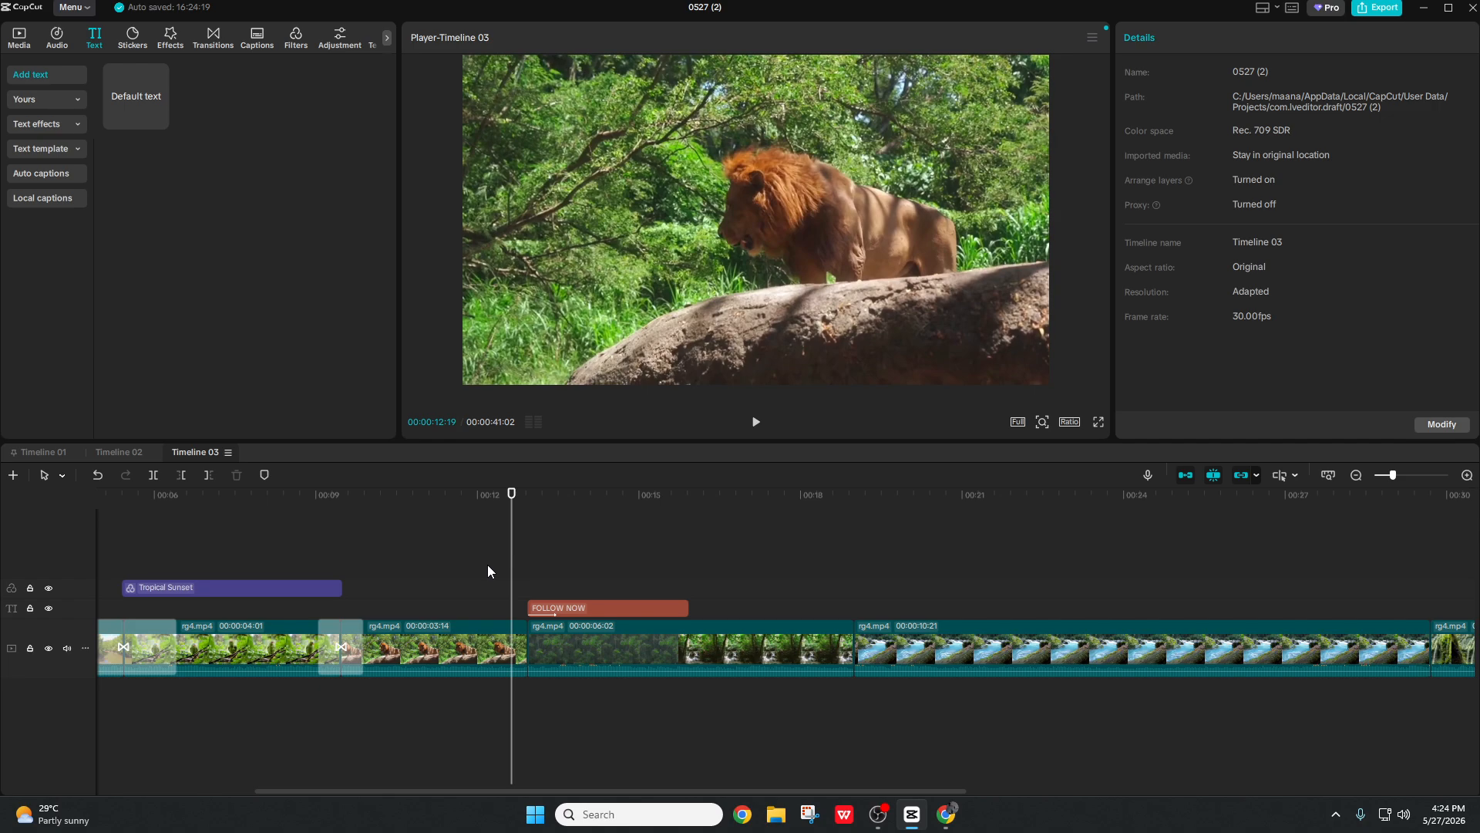
click(513, 651)
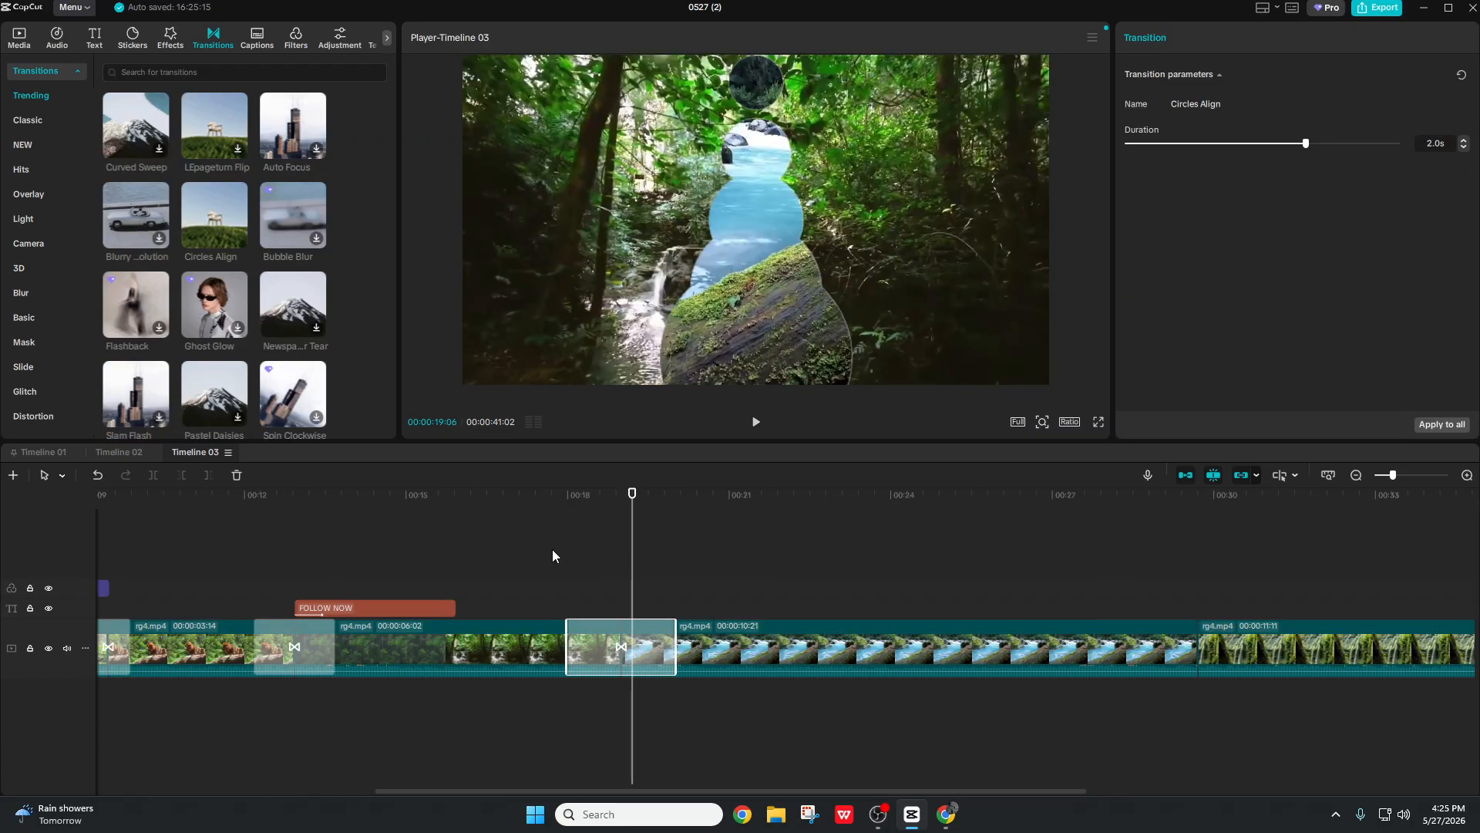
Step: Play the transition into the river clip, then split the river clip and remove all footage after it so the timeline ends at 00:00:24:04
click(552, 549)
key(space)
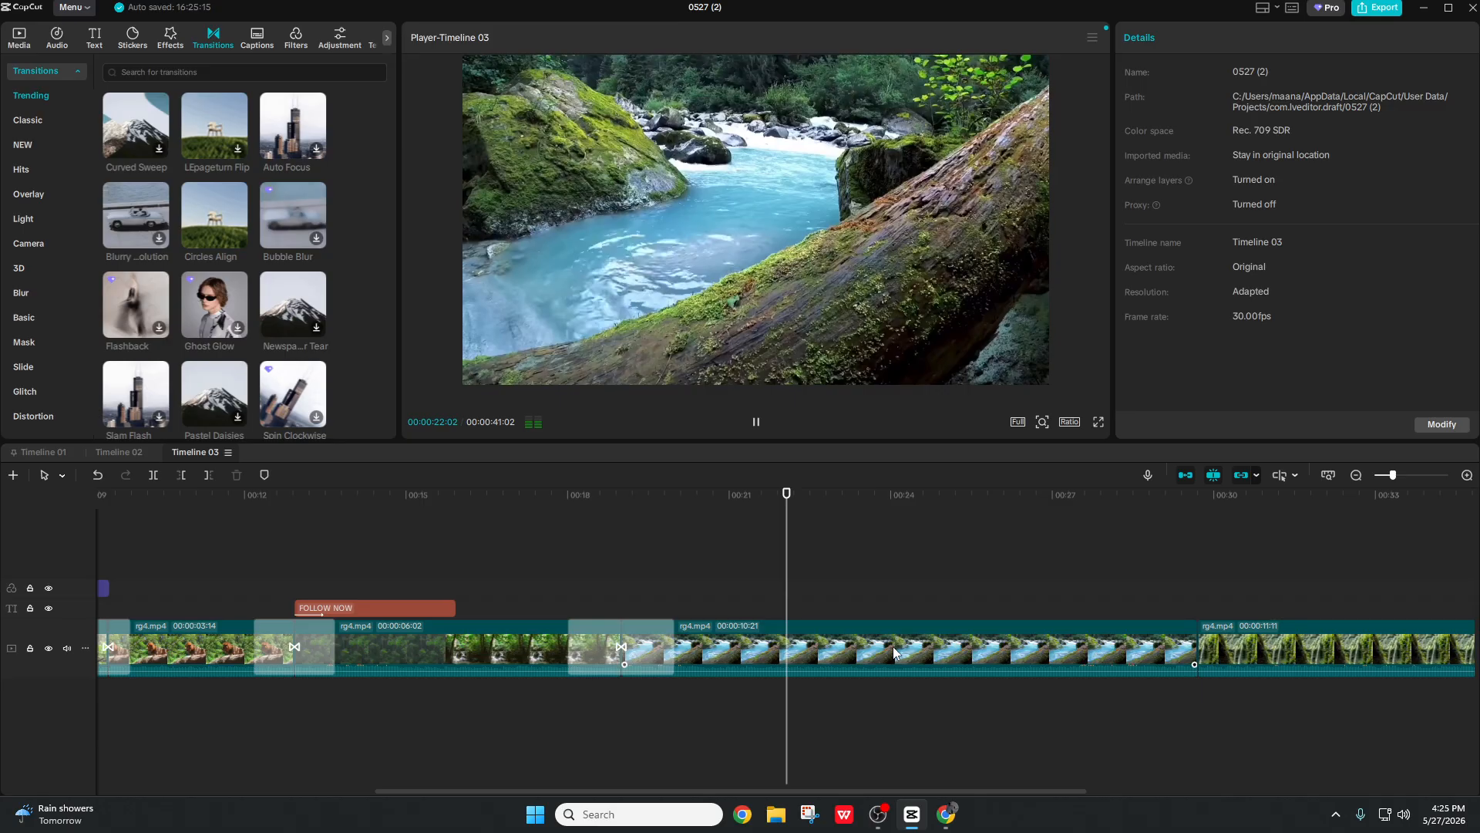
key(ctrl+b)
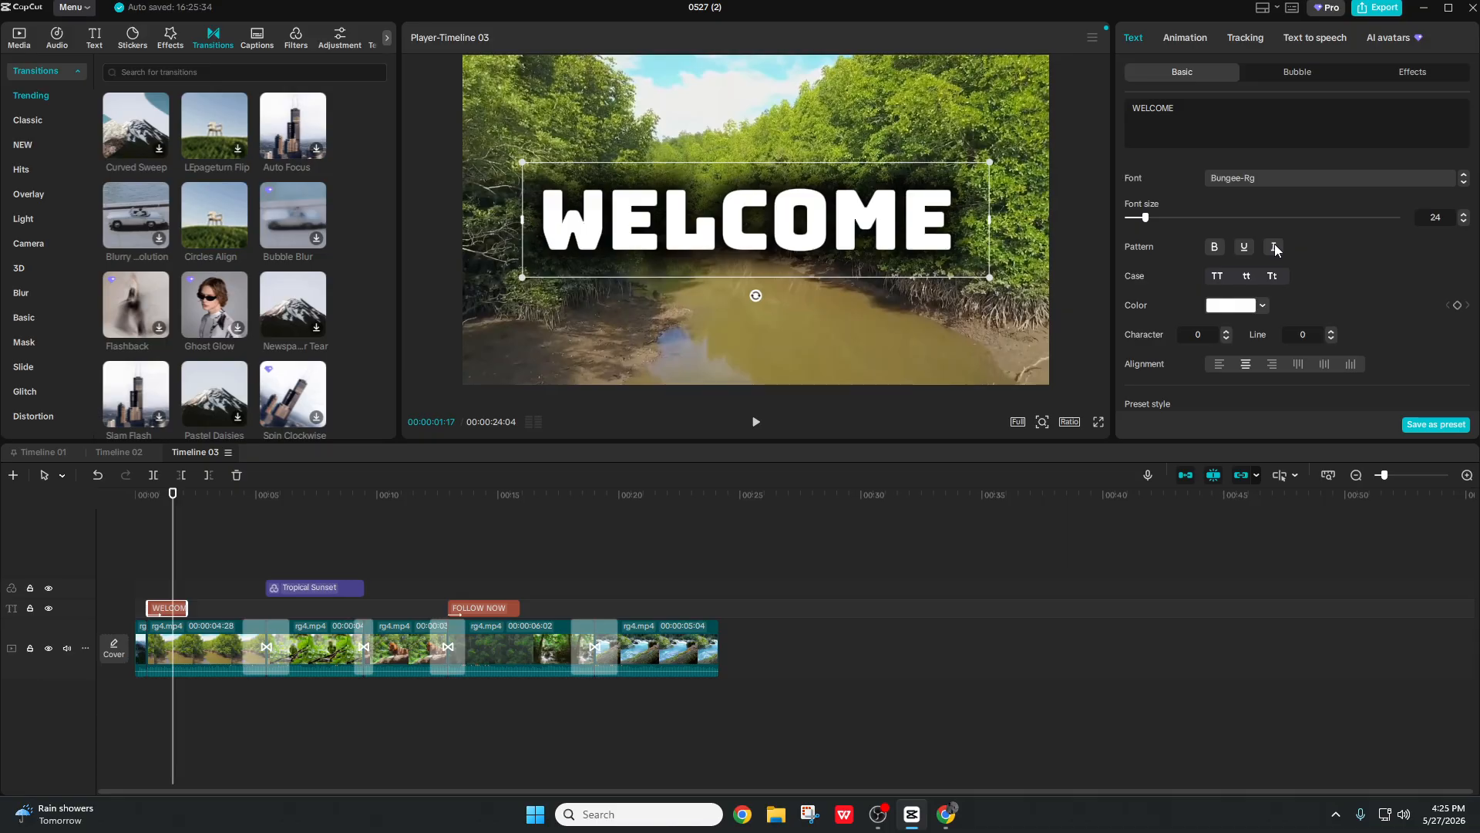
Step: Change the WELCOME title's font to a plain sans-serif face and set its shadow to 40% opacity and 52% blurriness
click(1311, 178)
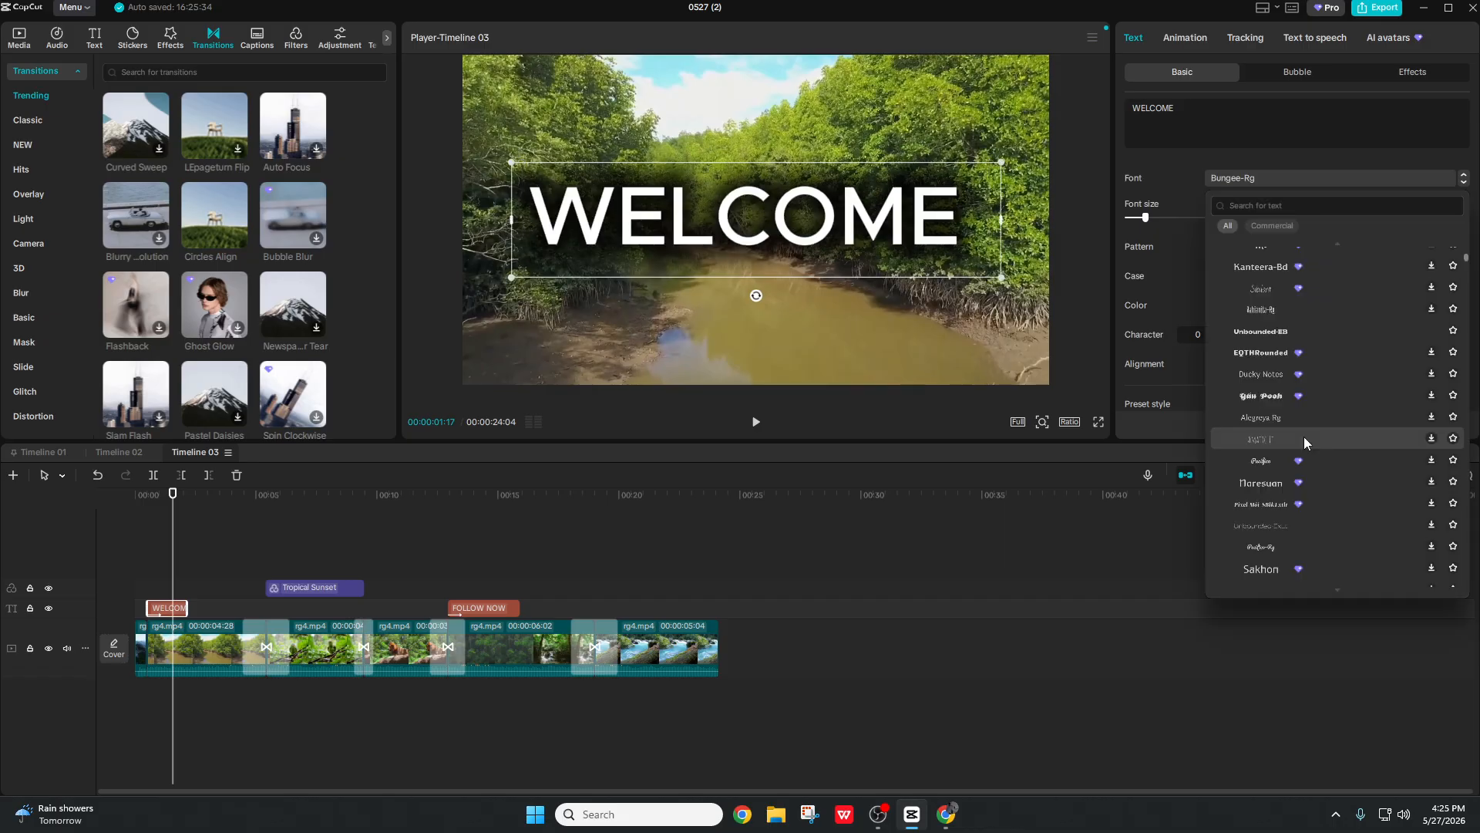
scroll(1300, 420, up, 5)
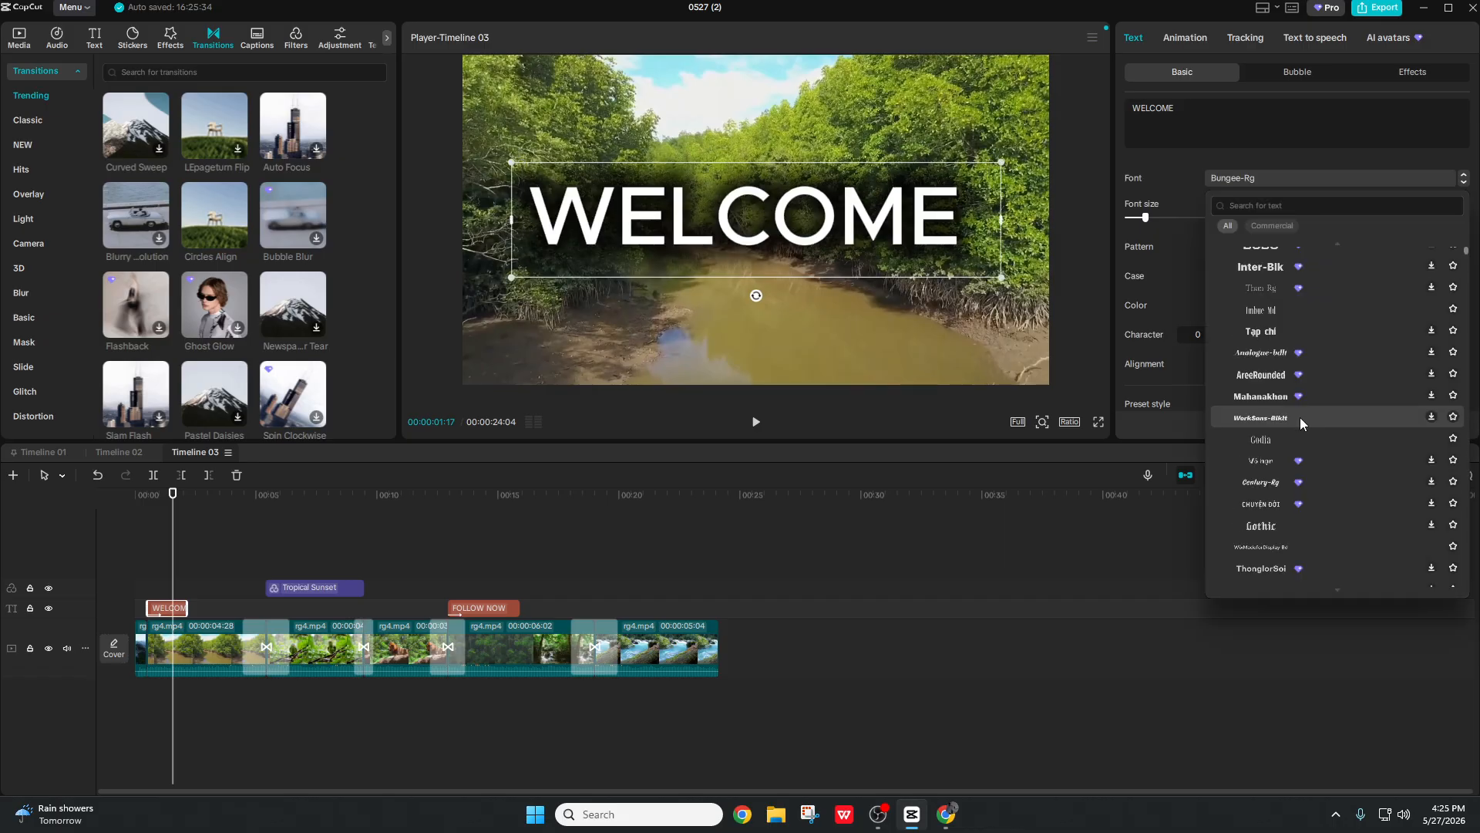
scroll(1300, 418, up, 3)
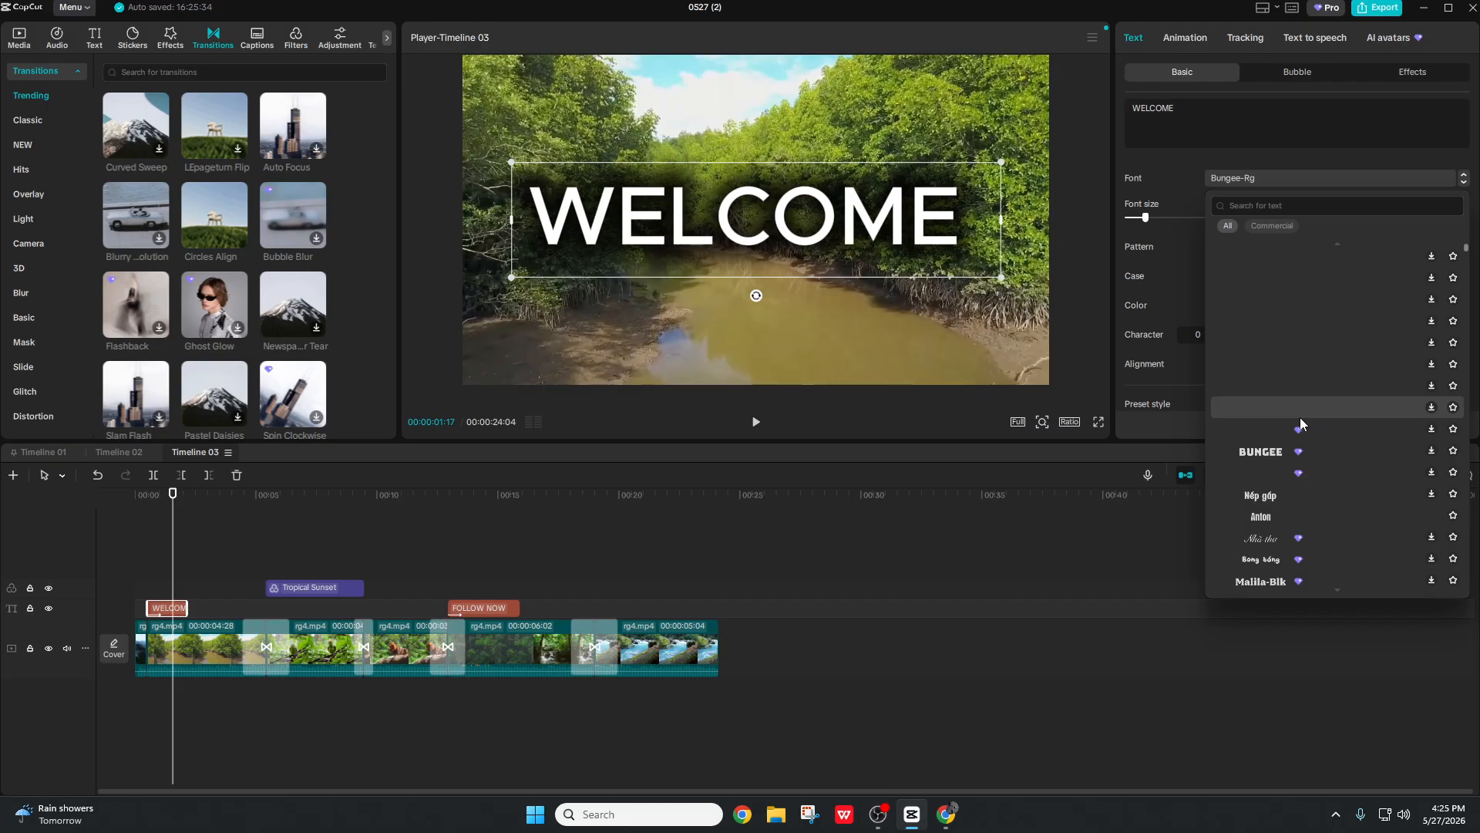
click(1300, 416)
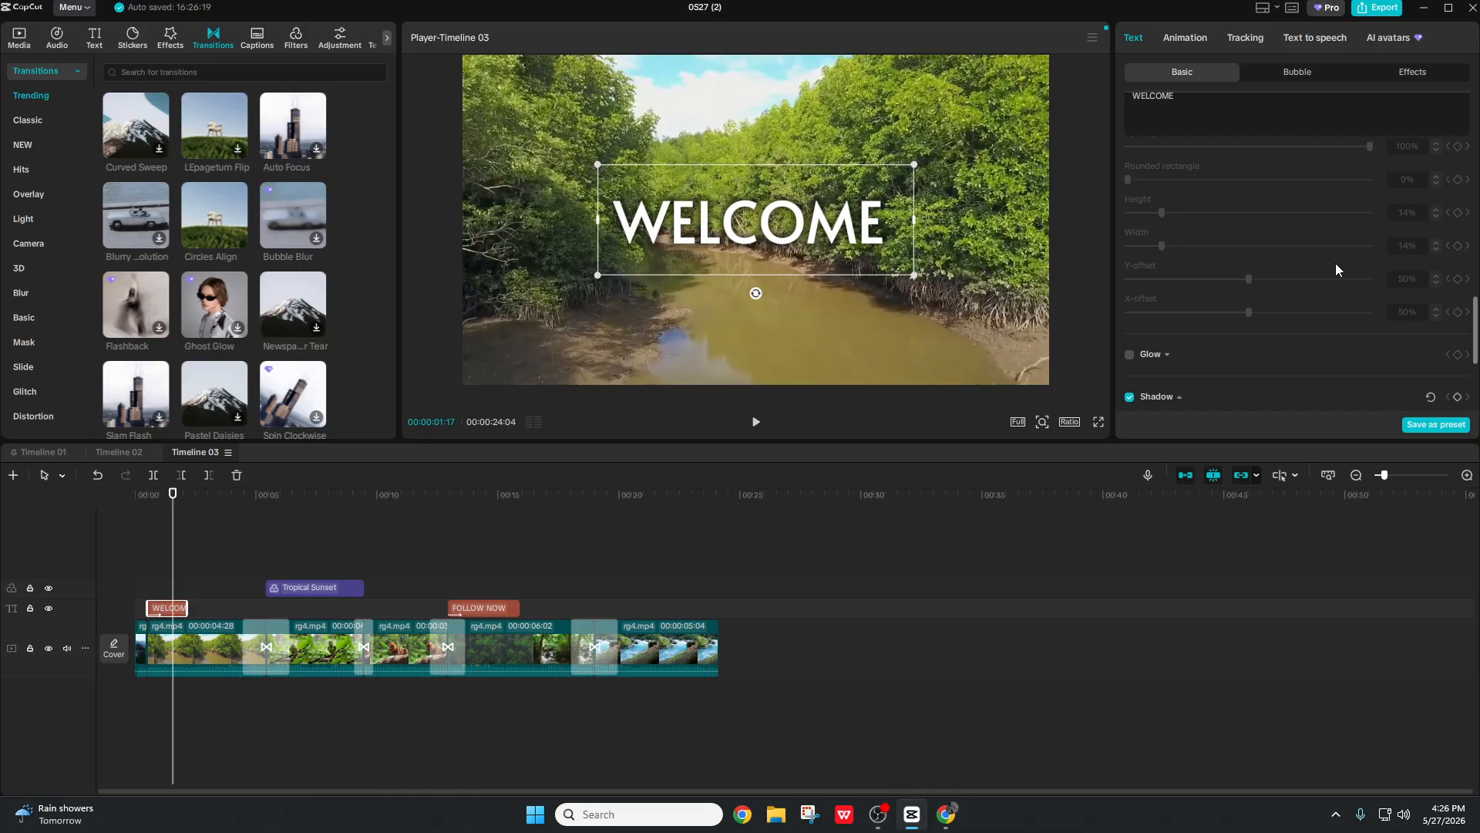
scroll(1241, 281, down, 3)
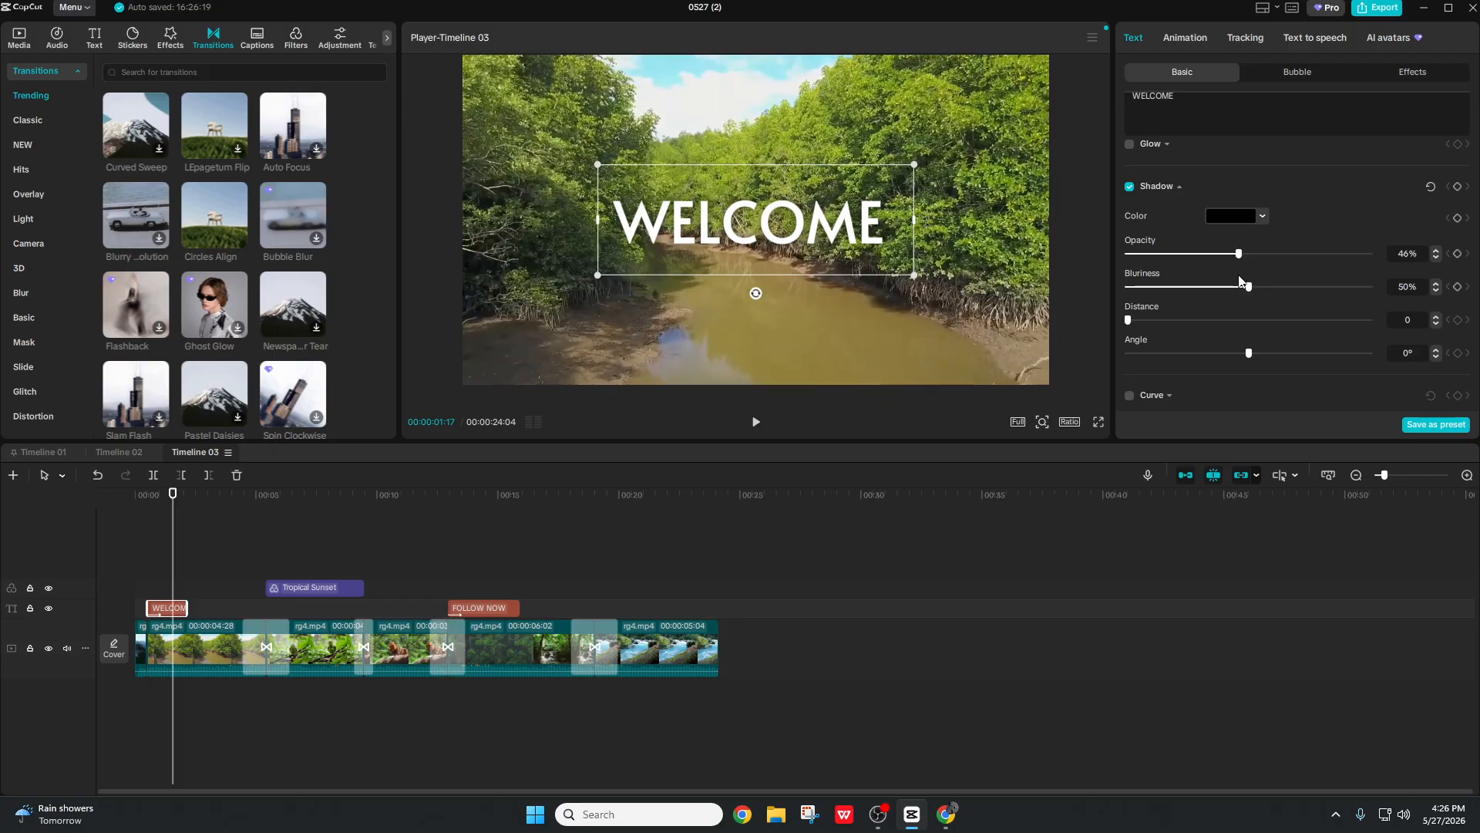
drag(1248, 286, 1225, 266)
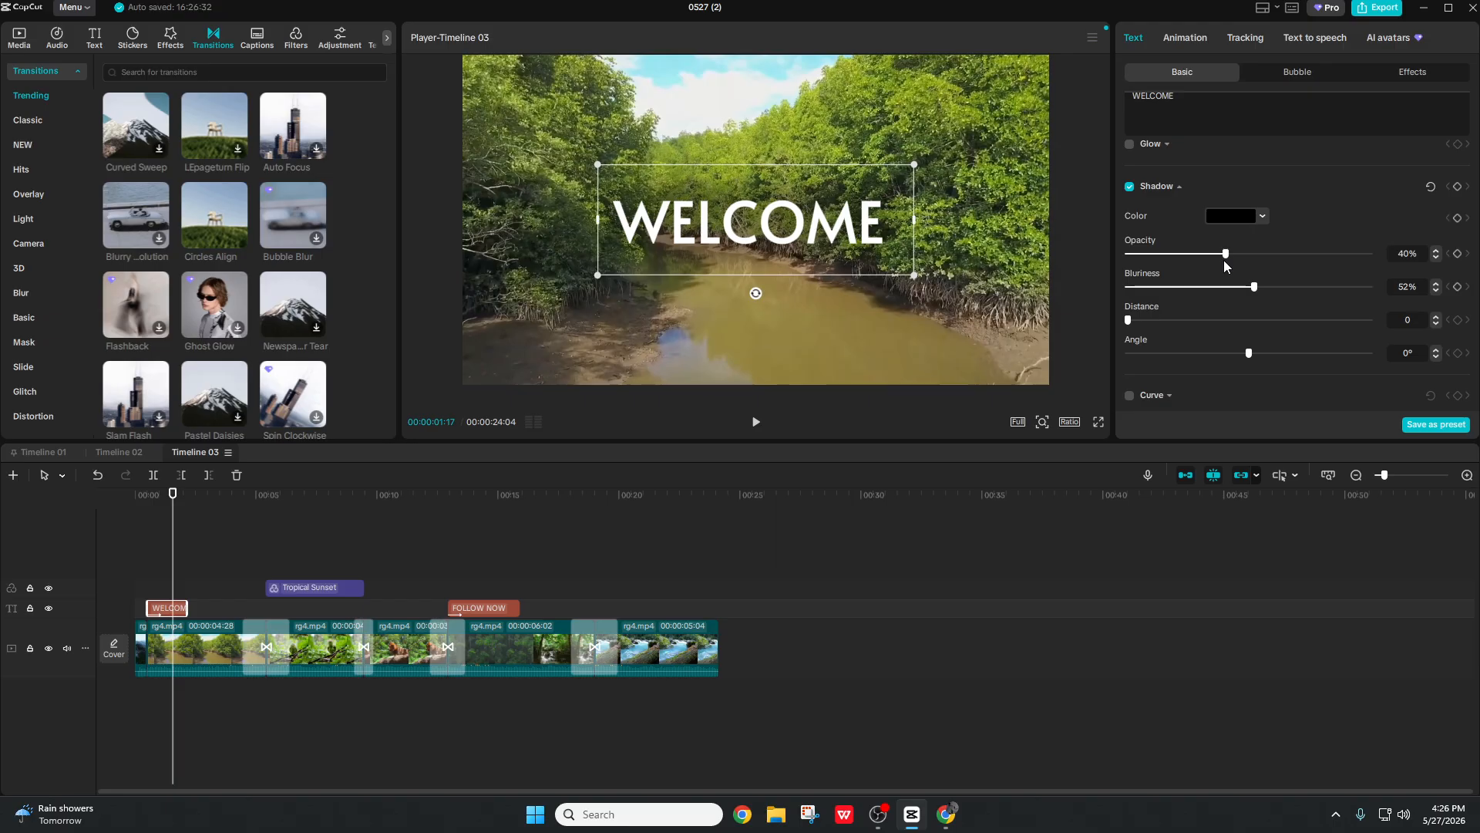
Step: Lengthen the WELCOME text clip on the timeline and play the edit from the text's start at 00:00:00:15
click(142, 539)
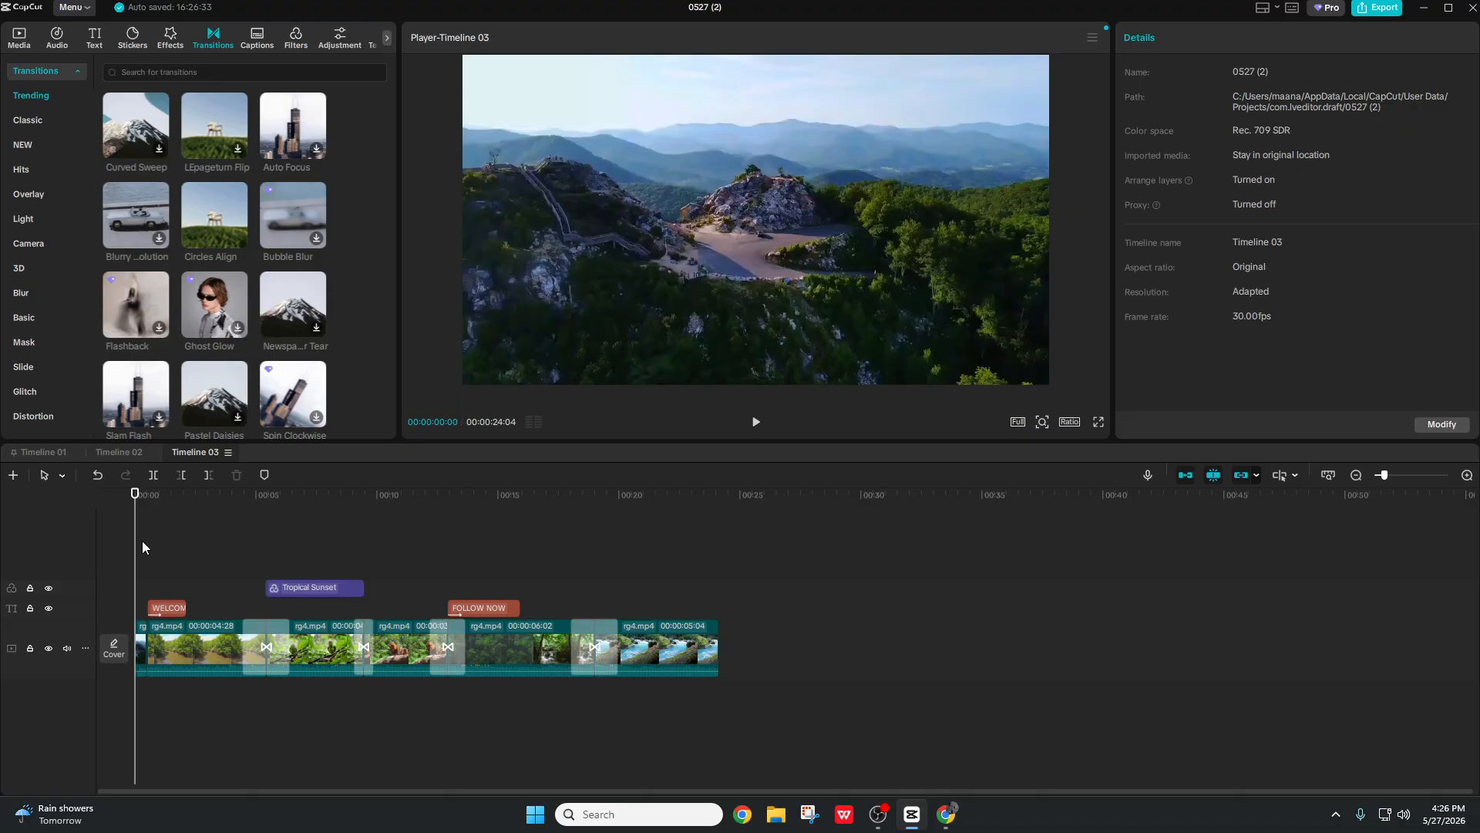
click(147, 593)
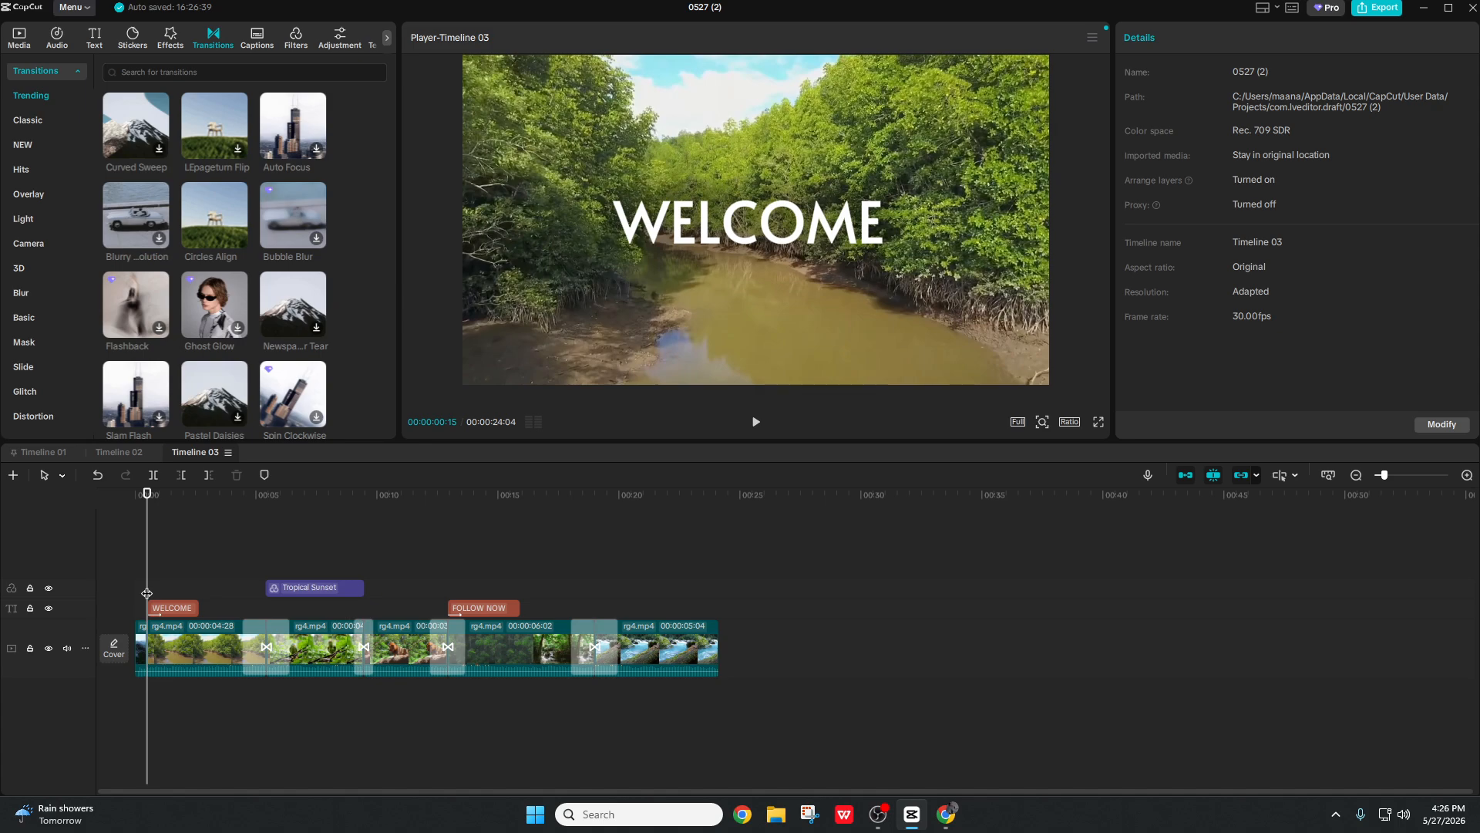
key(space)
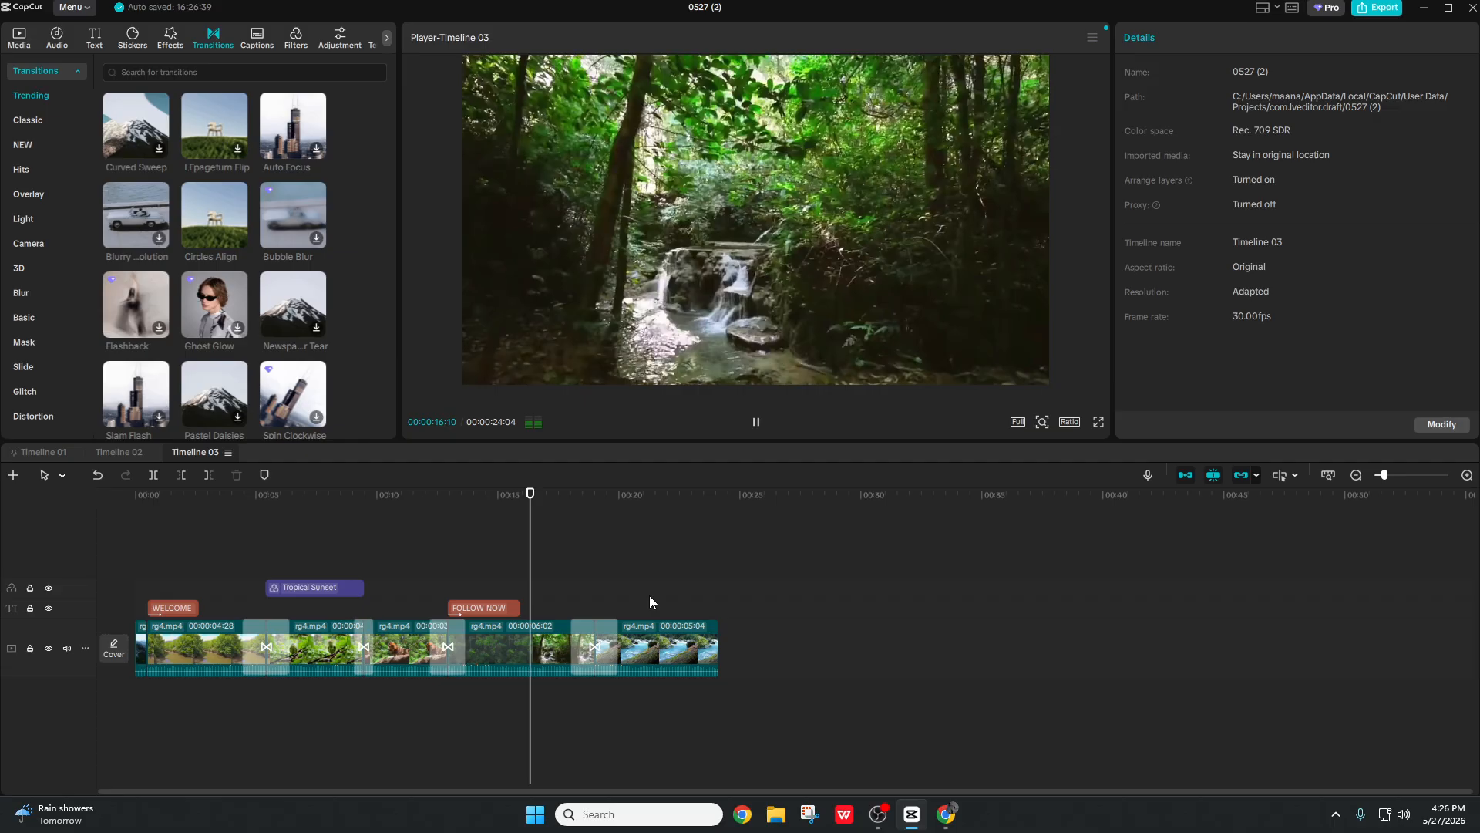
Step: Move the FOLLOW NOW text slightly earlier, over the transition out of the lion clip, and play it from 00:00:11:26
click(511, 598)
click(511, 608)
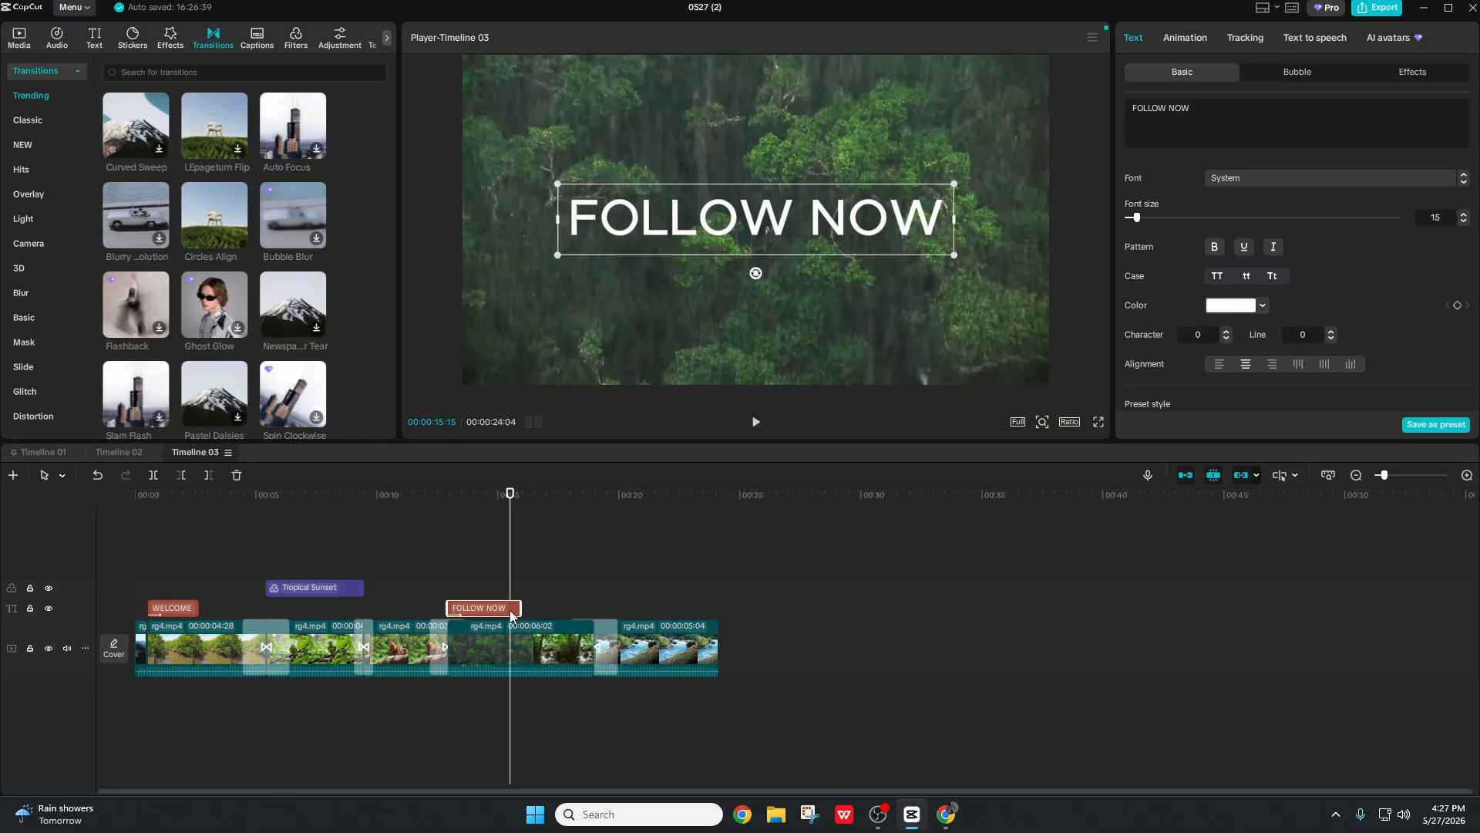
click(422, 584)
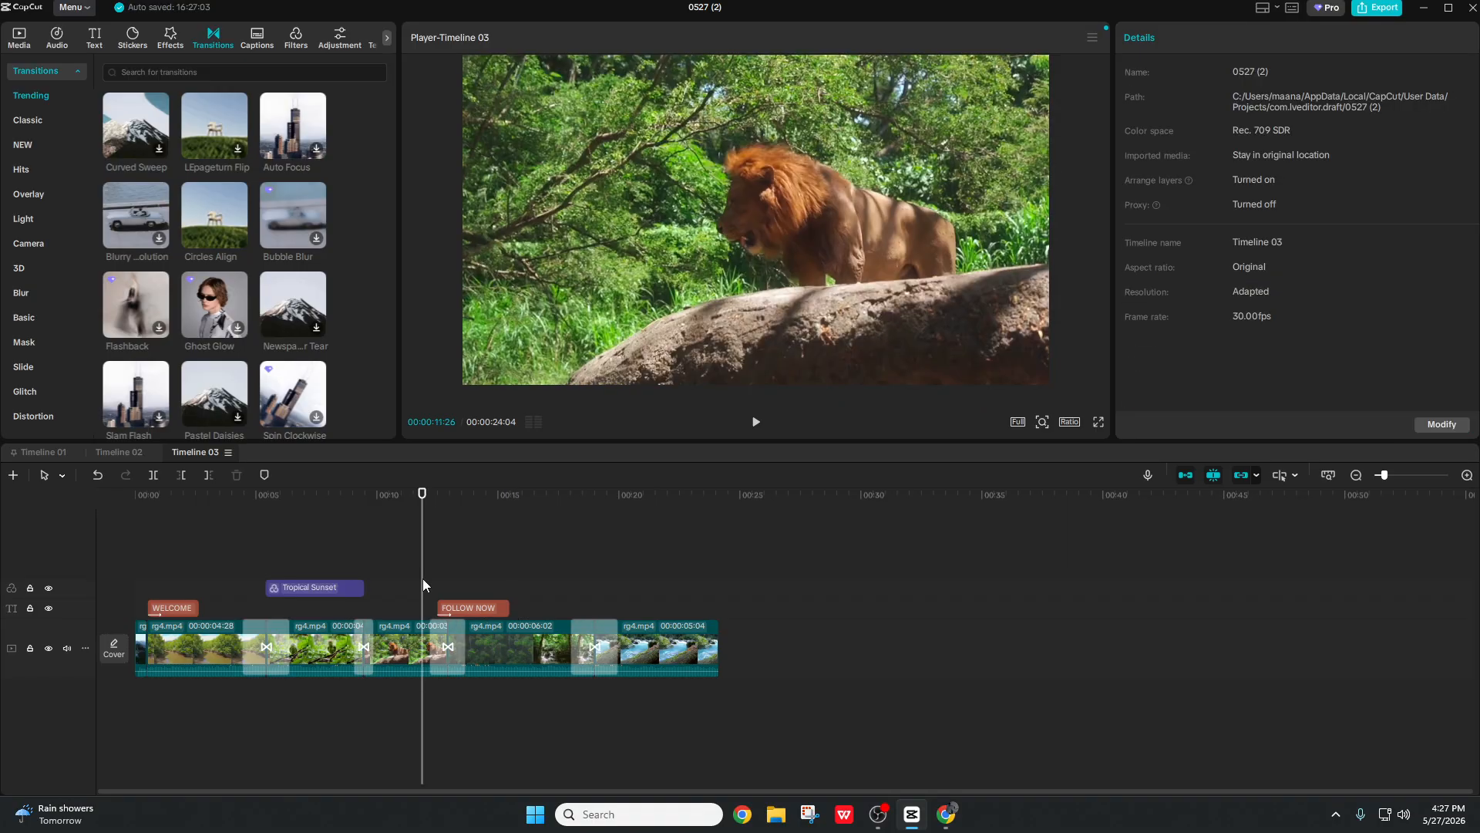
key(space)
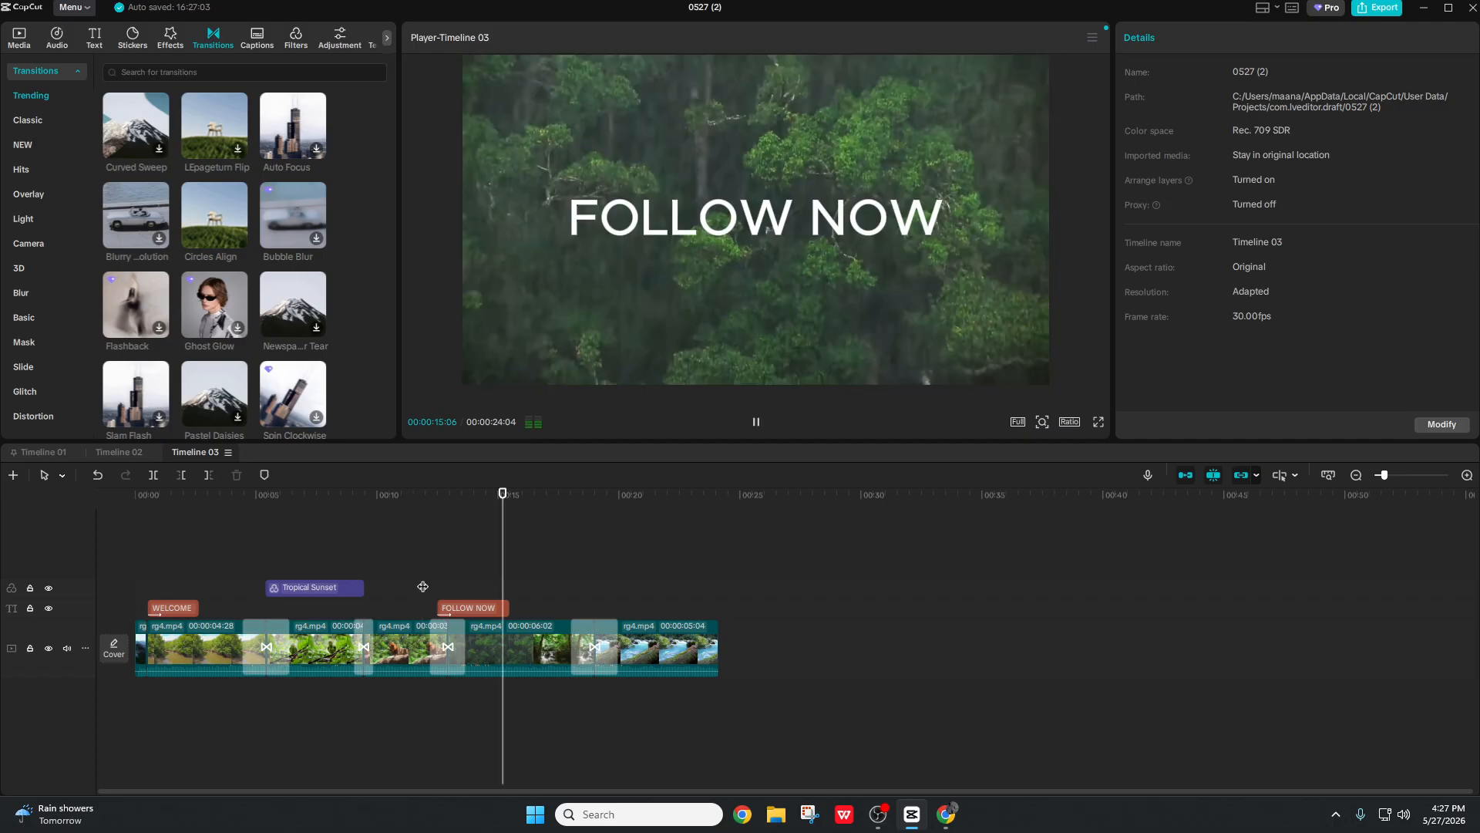
Step: Split the rainy forest clip at 00:00:15:15, where the FOLLOW NOW text ends
click(540, 612)
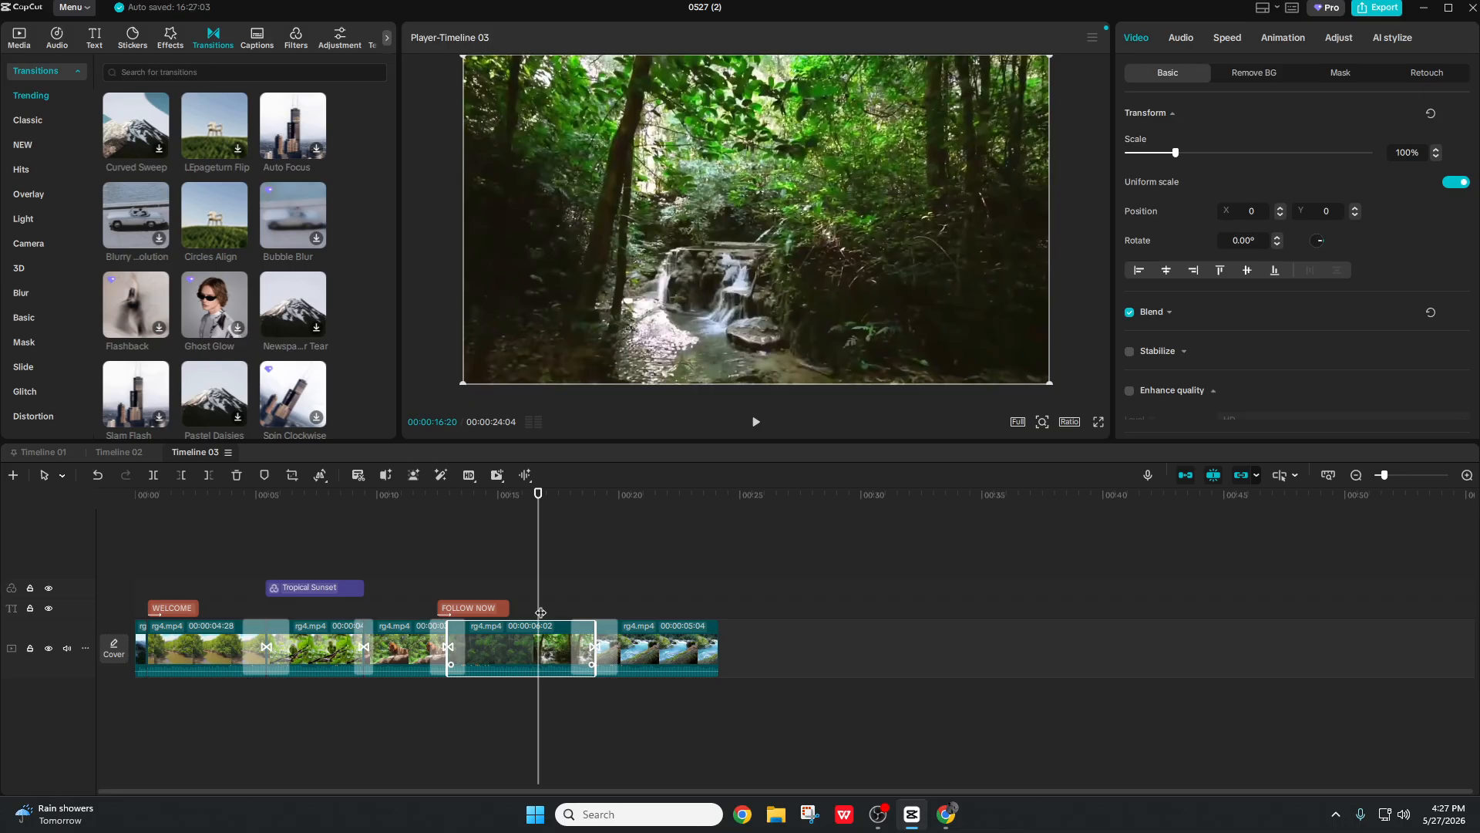
drag(516, 613, 510, 612)
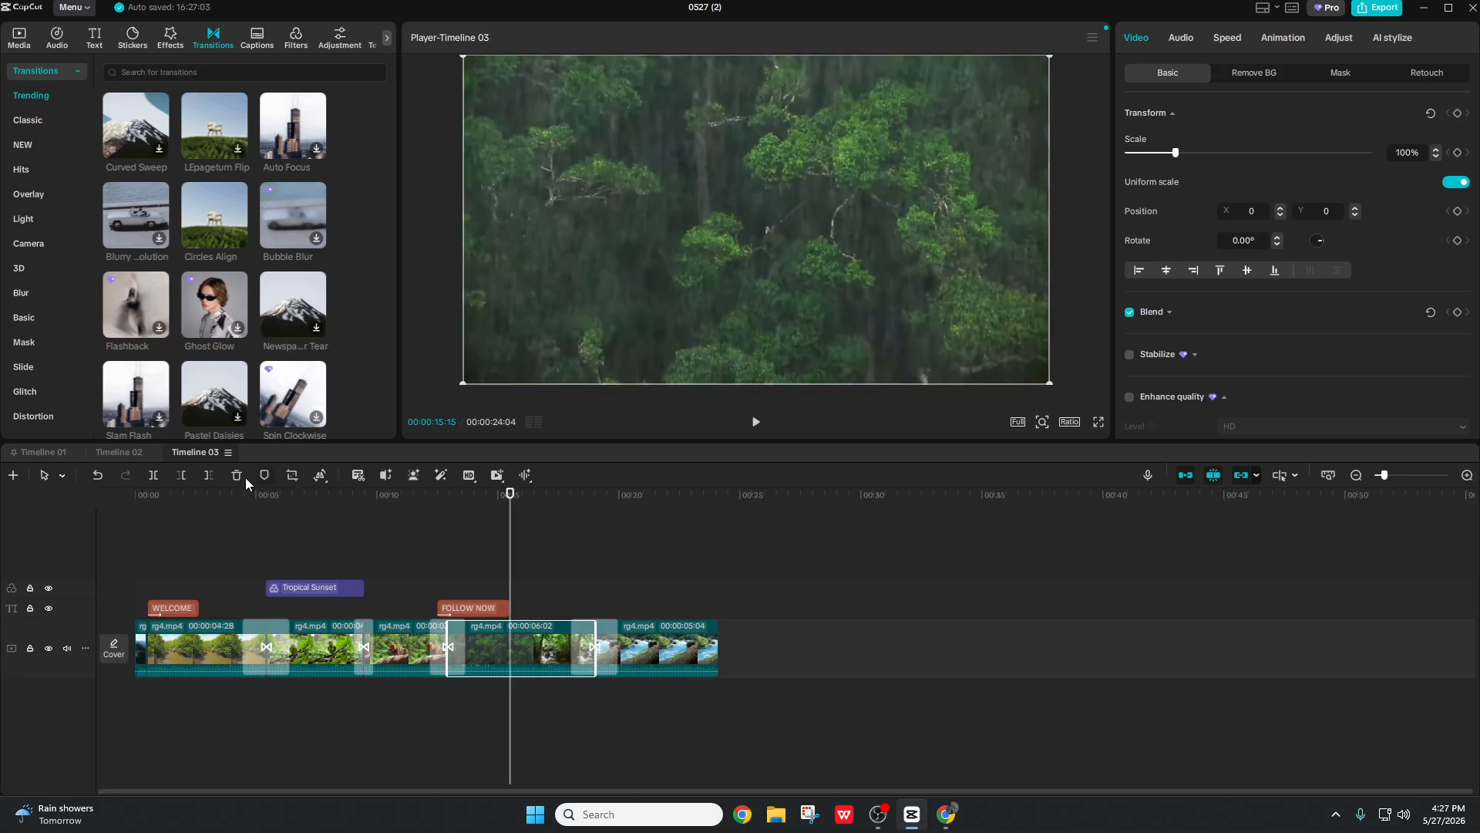
key(ctrl+b)
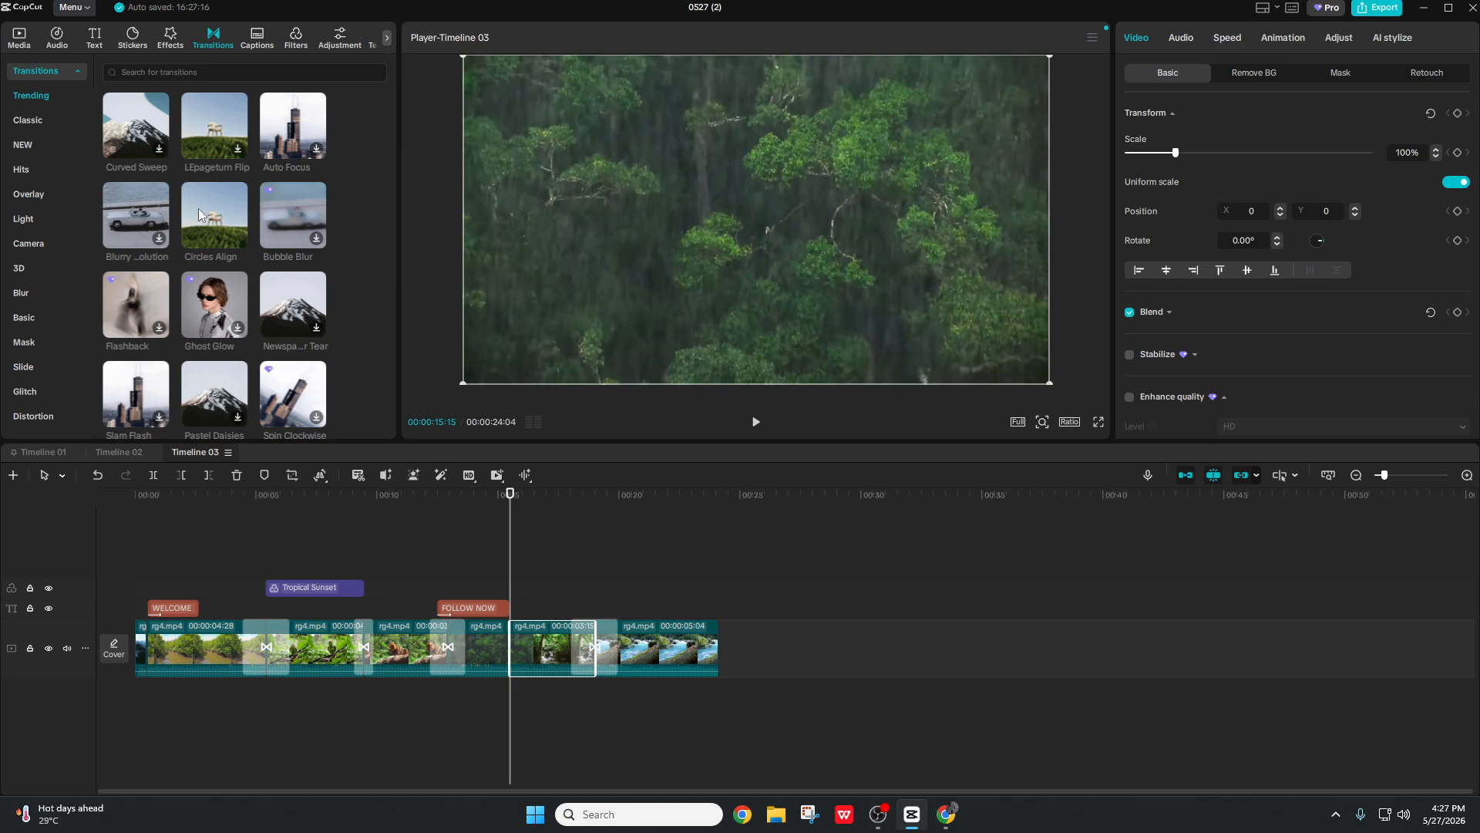
Step: Set Saturation to 10 and Contrast to 8 in the basic colour adjustments of the split-off waterfall clip
click(299, 45)
click(340, 38)
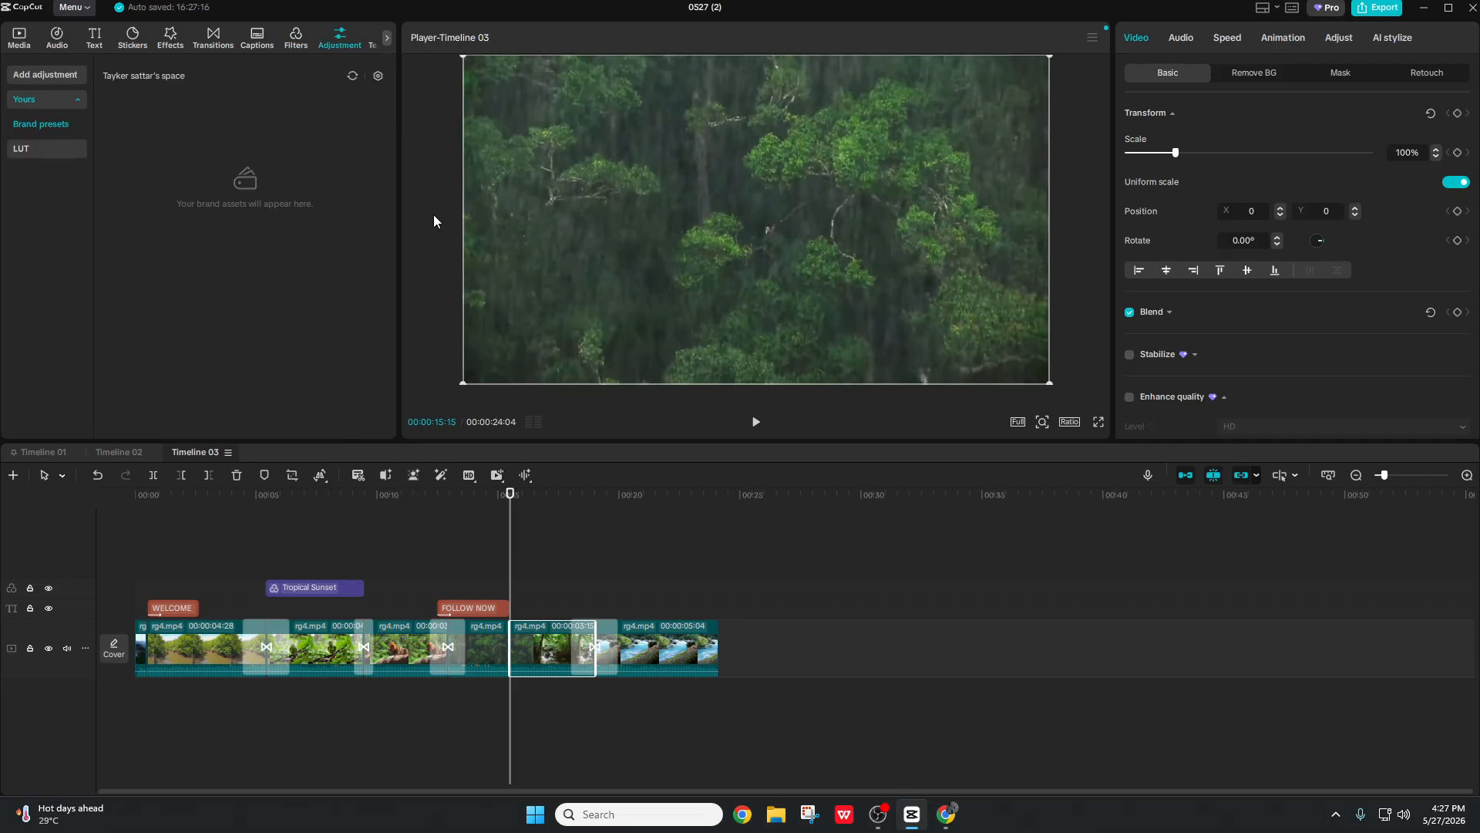
drag(512, 561, 533, 562)
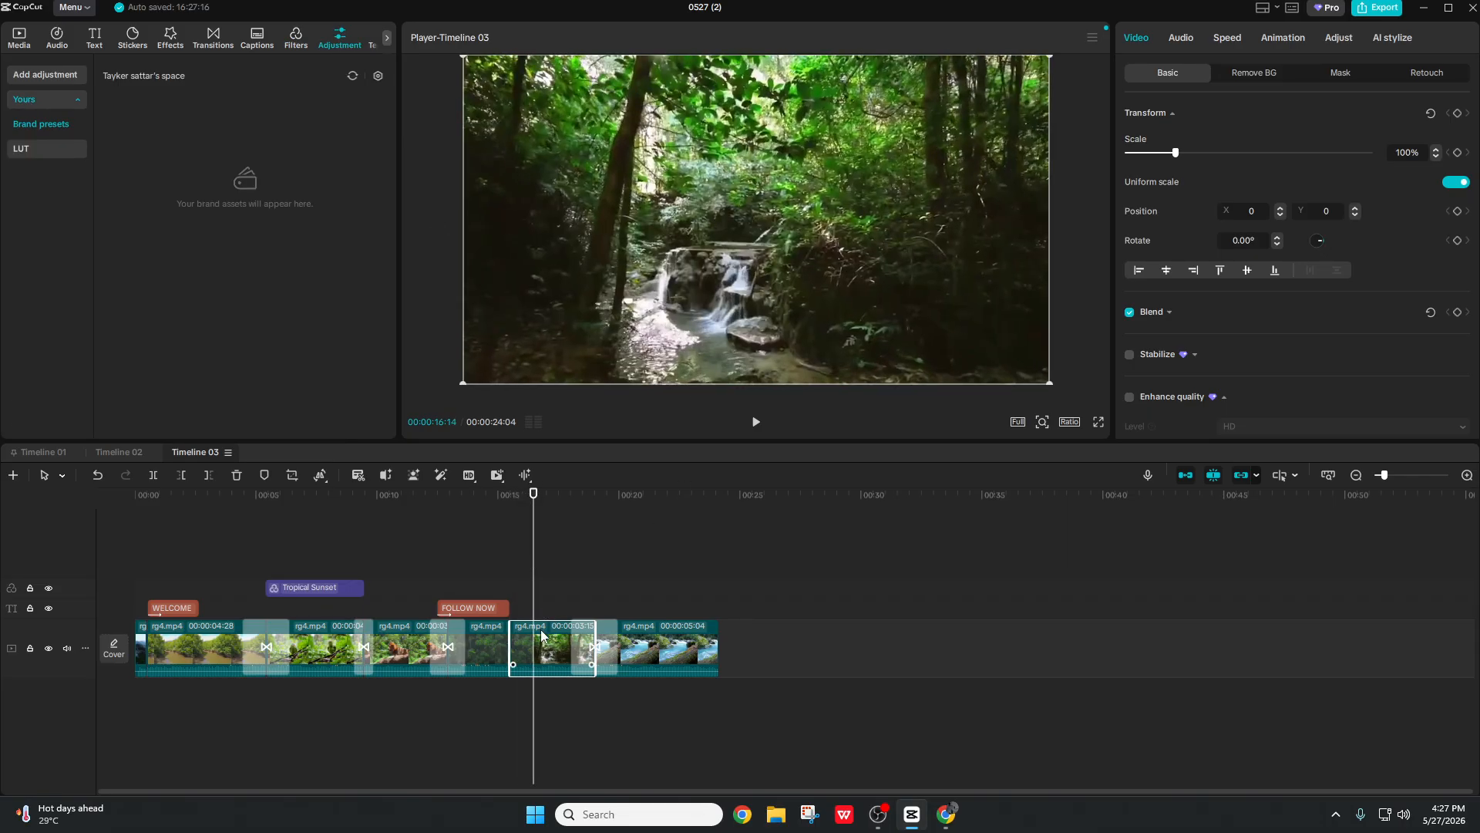
click(1339, 38)
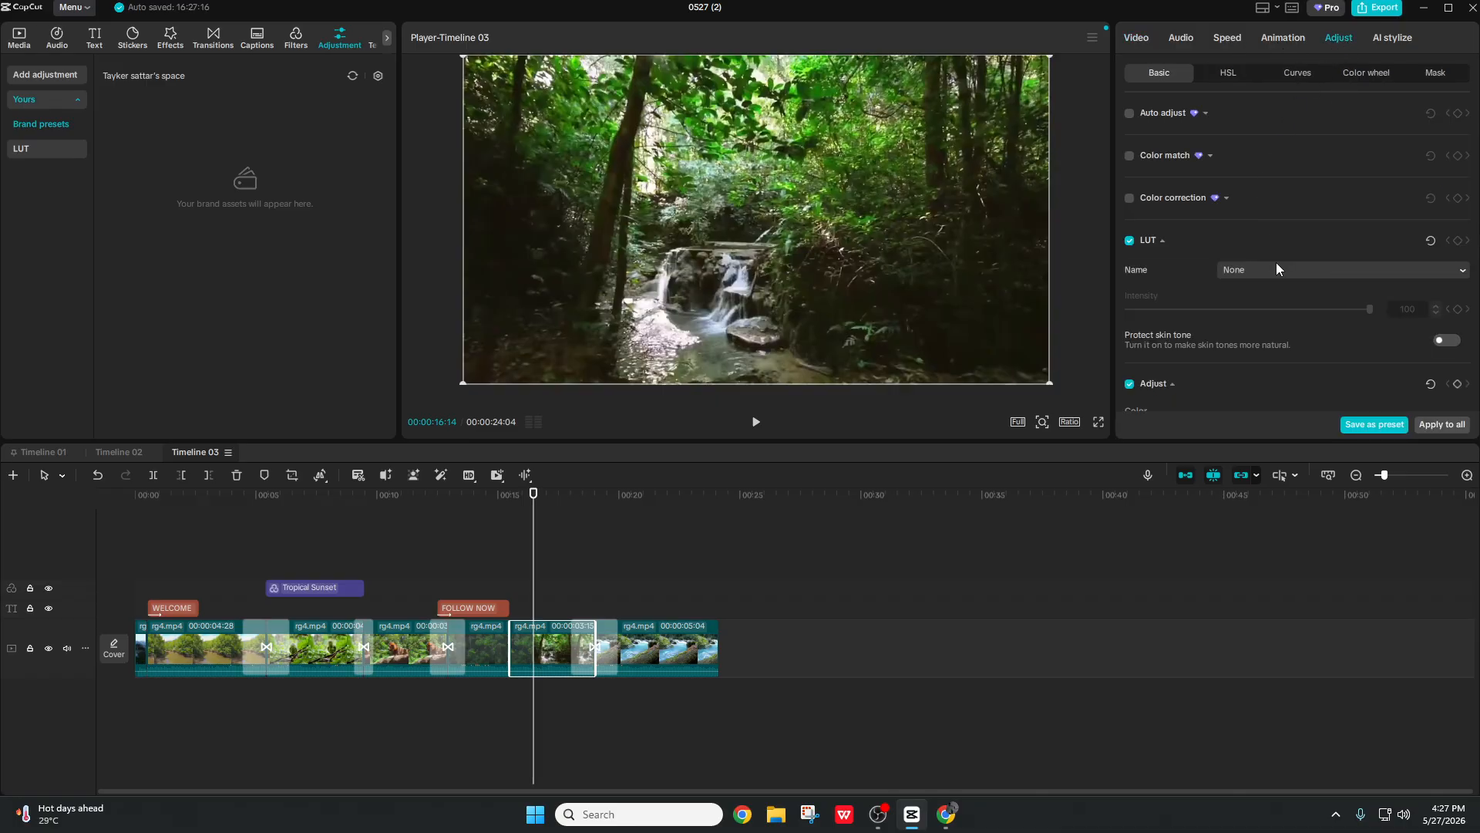
scroll(1276, 261, down, 5)
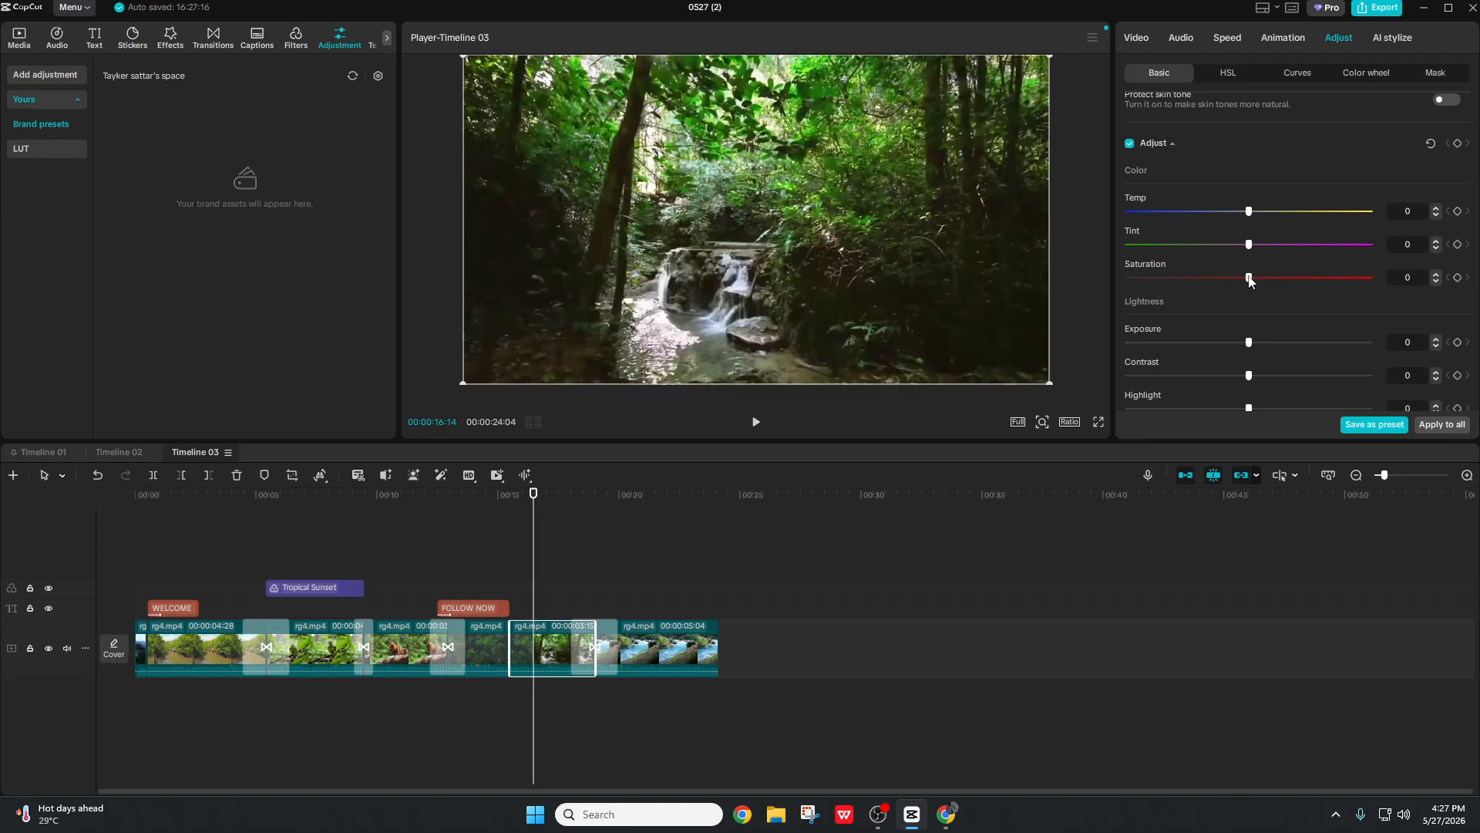
drag(1262, 279, 1268, 246)
scroll(1238, 267, down, 3)
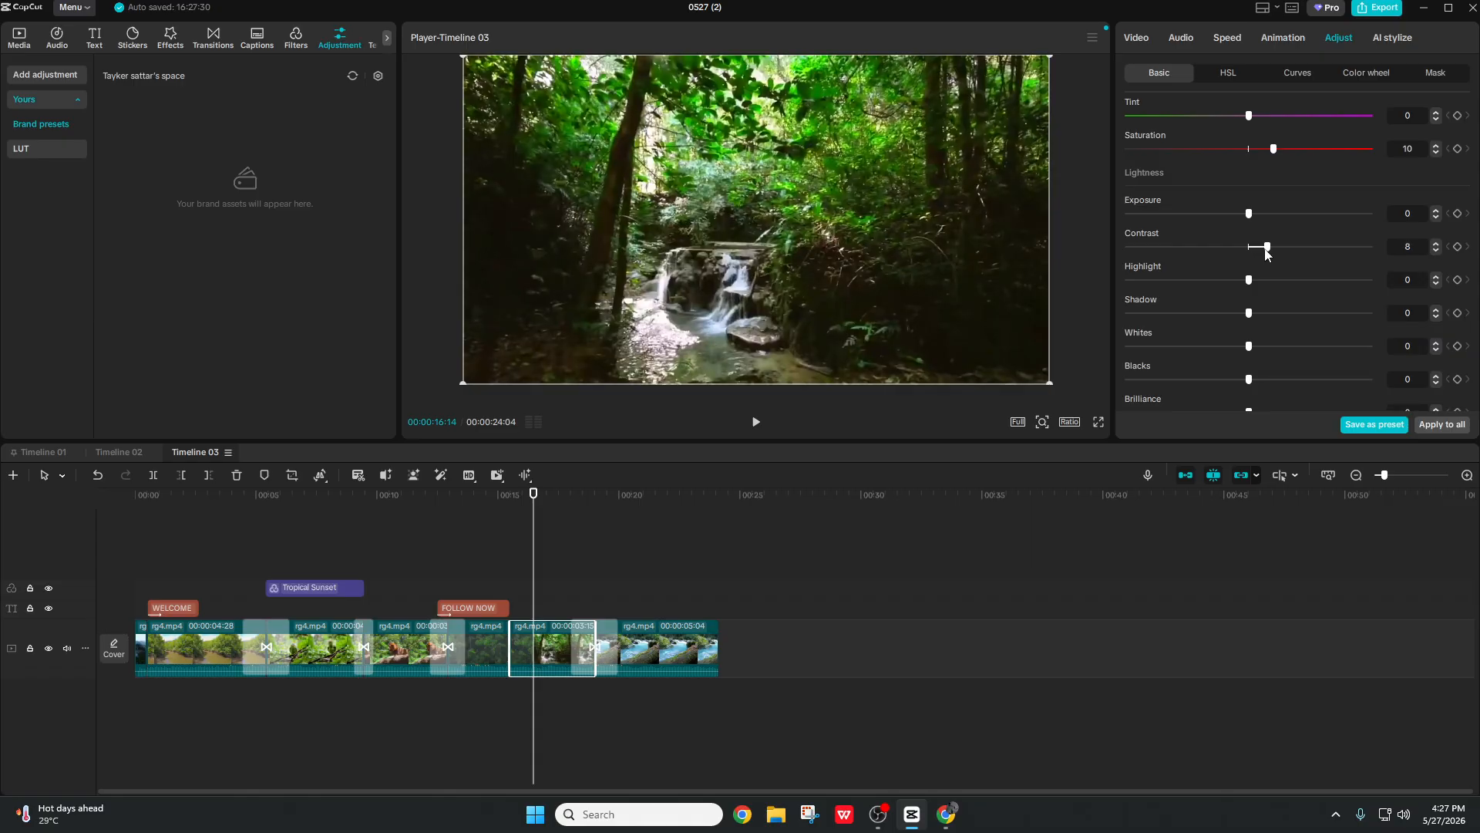
Step: Set the waterfall clip's Shadow to -10, slightly strengthen its detail effect, and play it from 00:00:15:15
drag(1229, 312, 1225, 314)
scroll(1226, 313, down, 4)
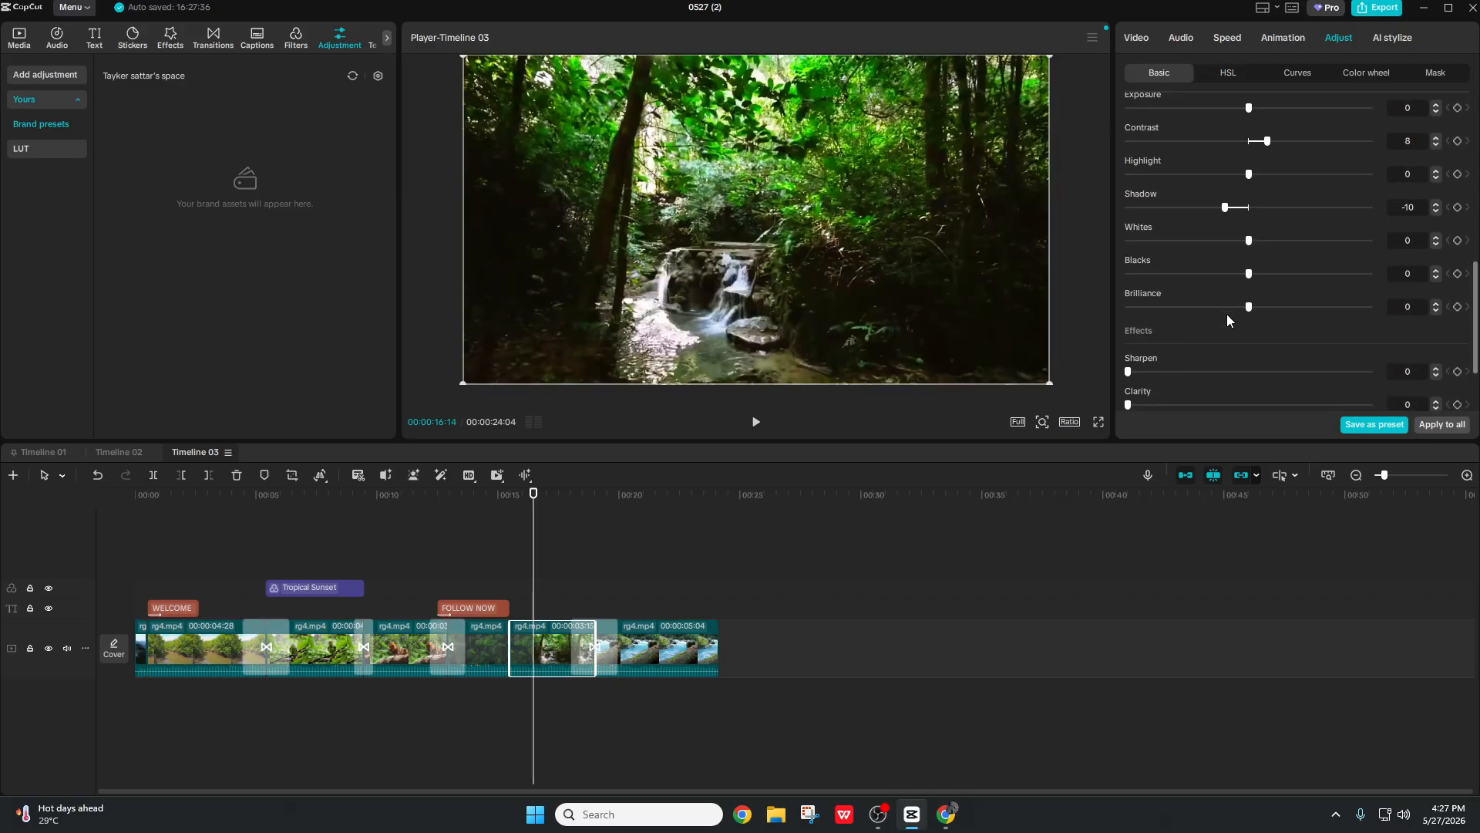
drag(1142, 350, 1152, 350)
click(521, 534)
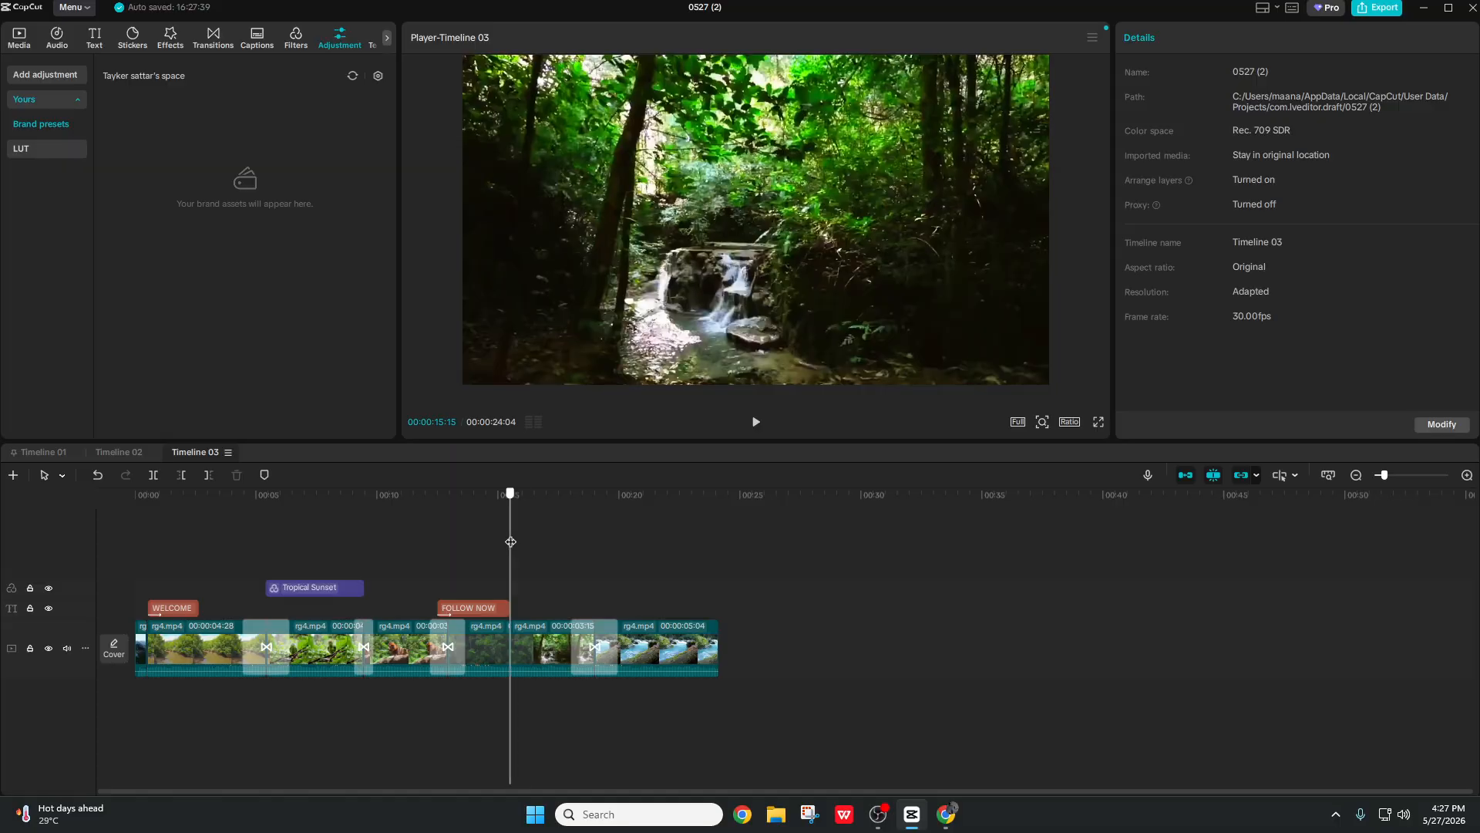
key(space)
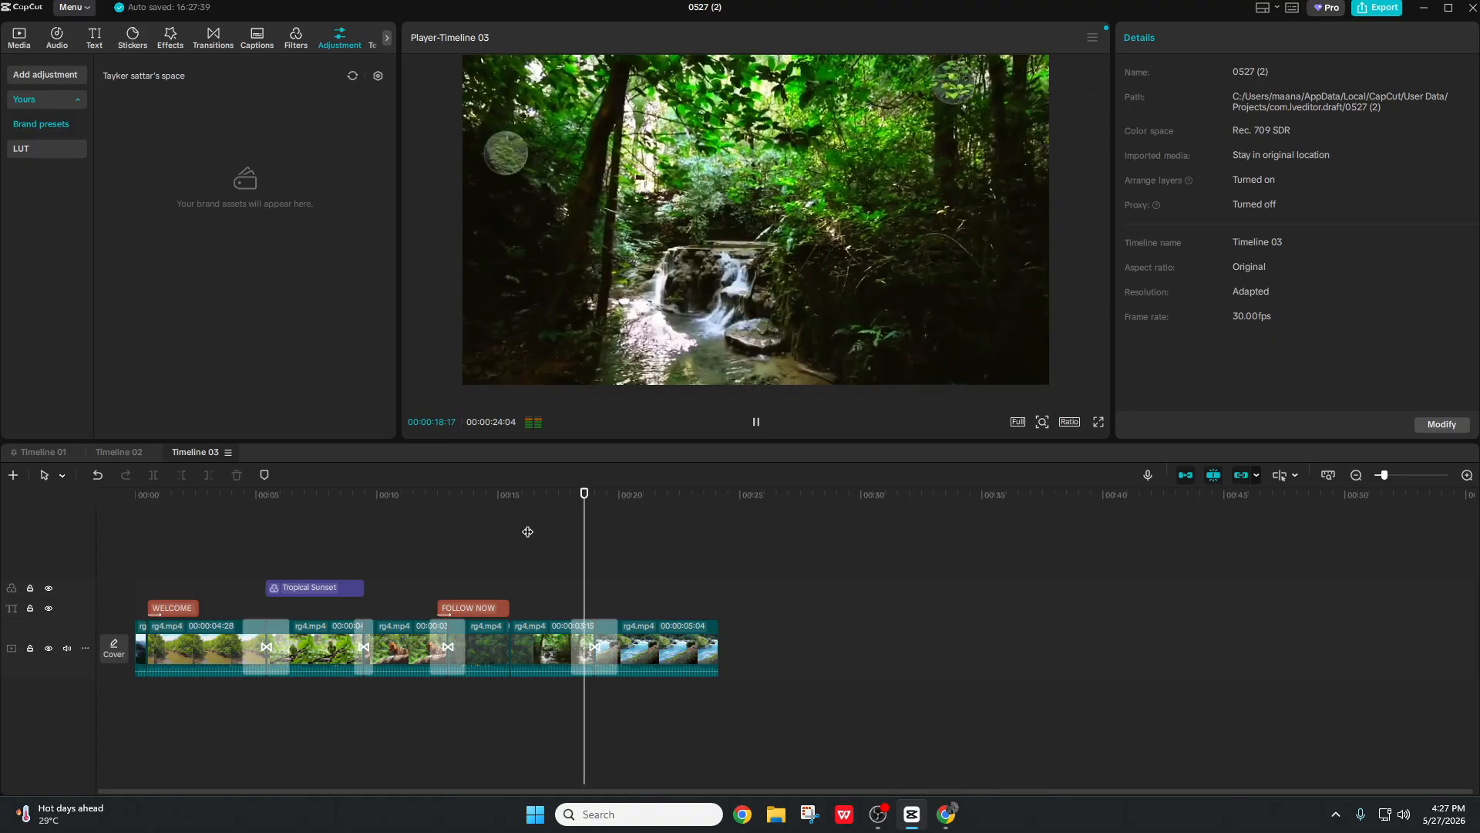
Step: Adjust the river clip's colour with Saturation 8, Contrast 7 and Highlight -5
click(652, 640)
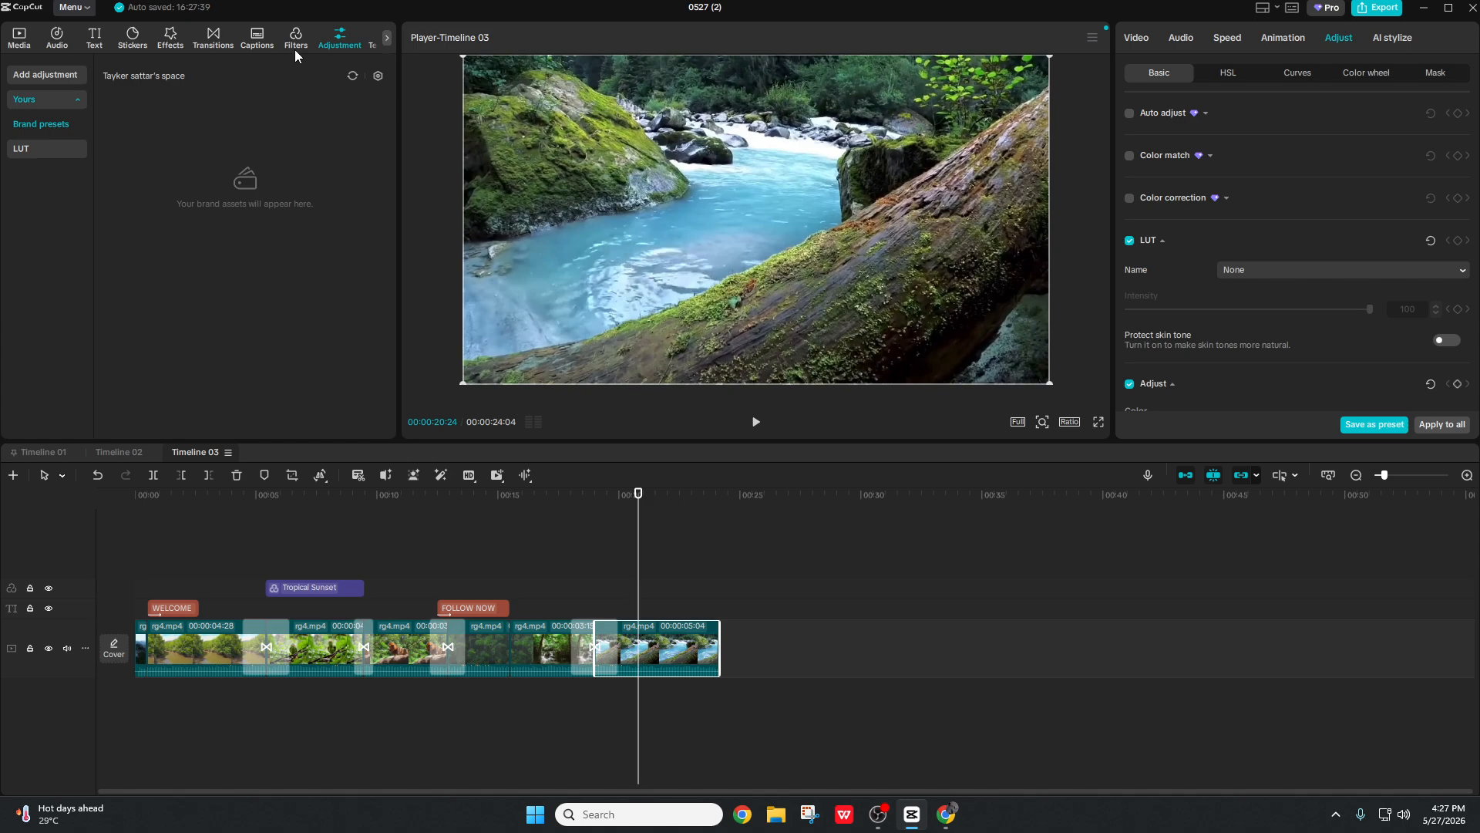
scroll(1243, 221, down, 5)
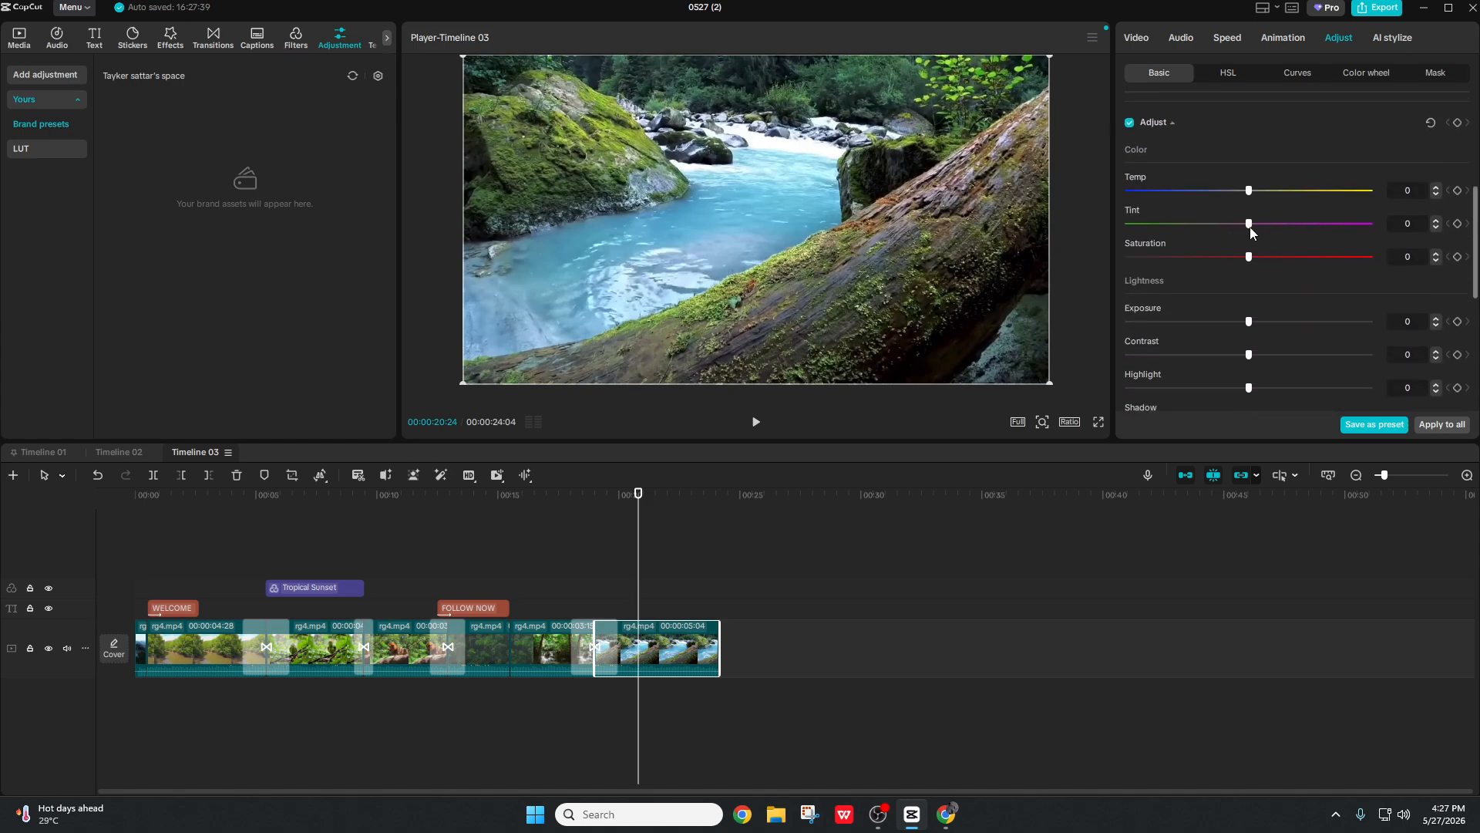
drag(1254, 258, 1266, 256)
scroll(1263, 281, down, 2)
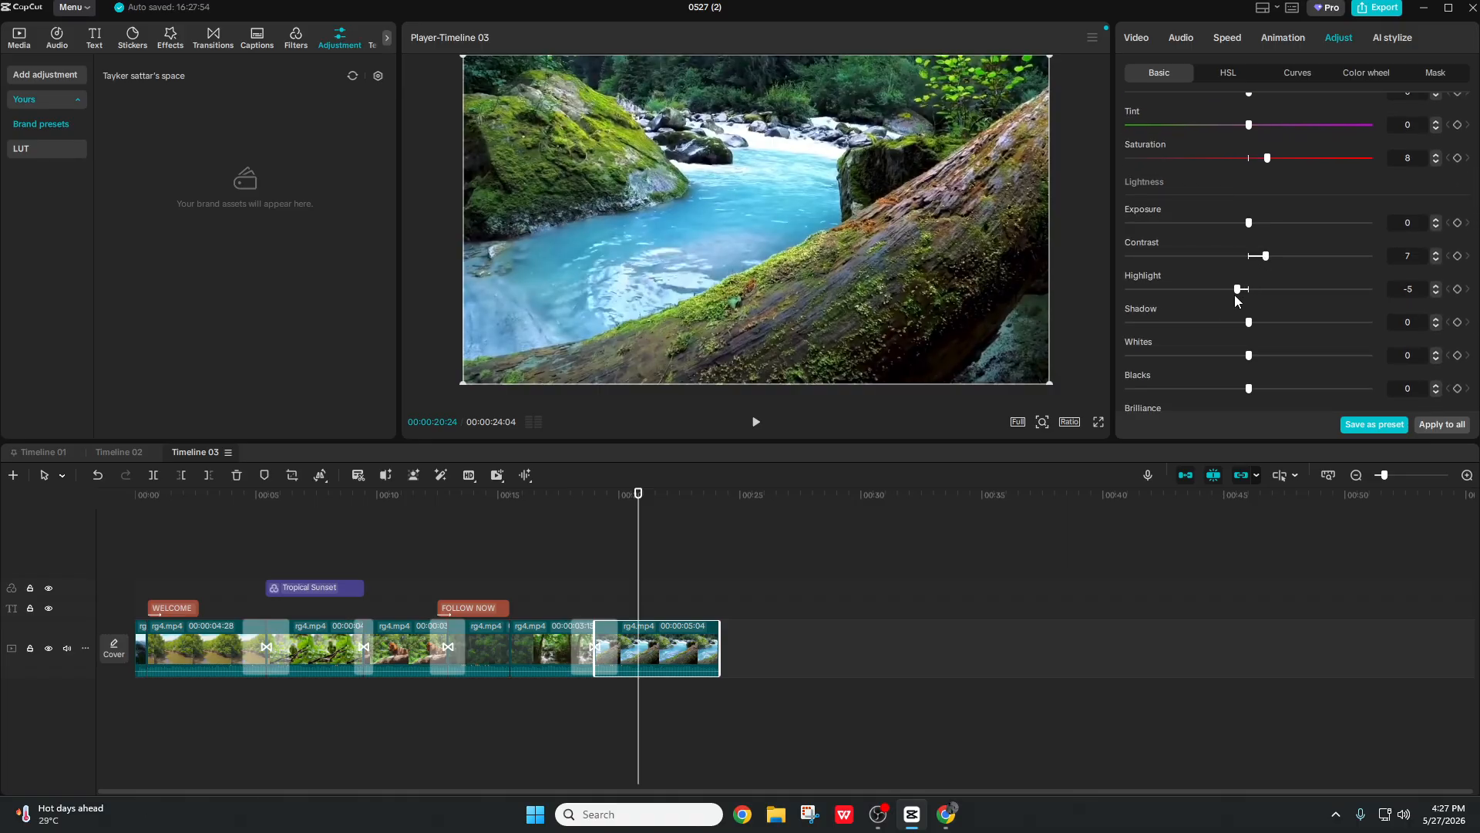
Step: Set the river clip's Shadow to -5 and Clarity to 6, and play back the transition into it
drag(1248, 323, 1236, 322)
scroll(1253, 363, down, 2)
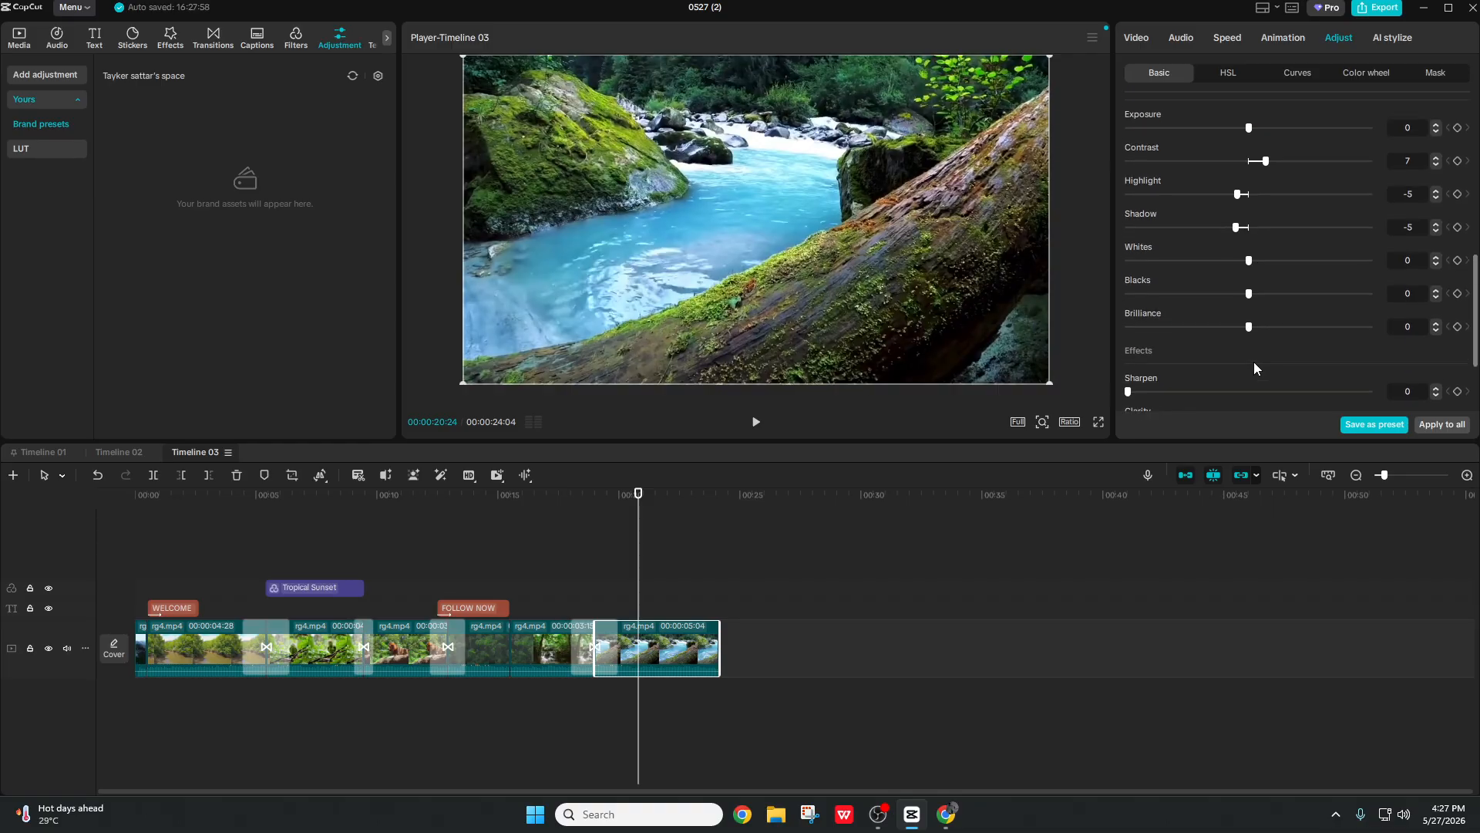
scroll(1253, 363, down, 2)
drag(1128, 315, 1142, 315)
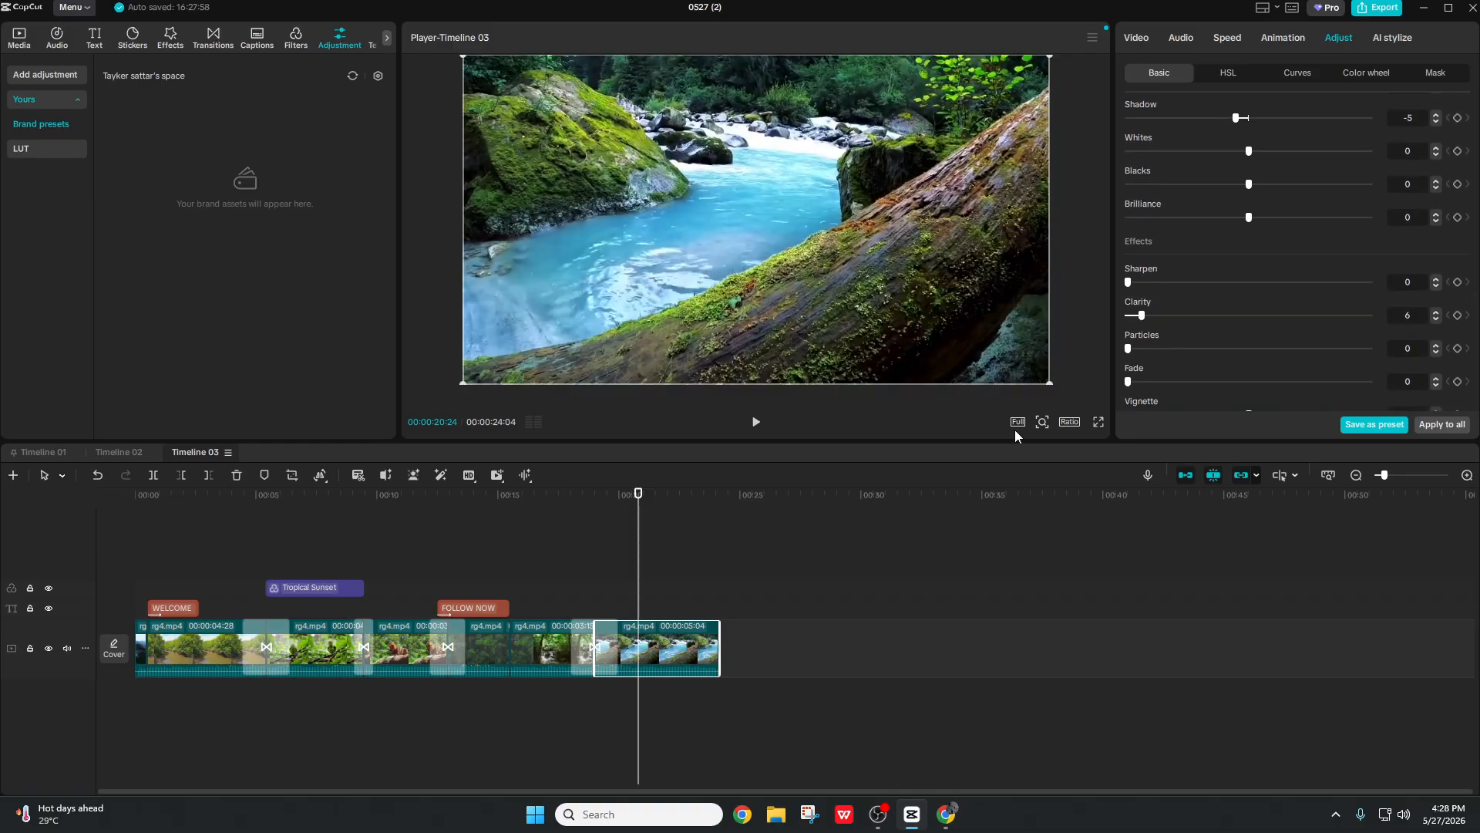
click(578, 534)
key(space)
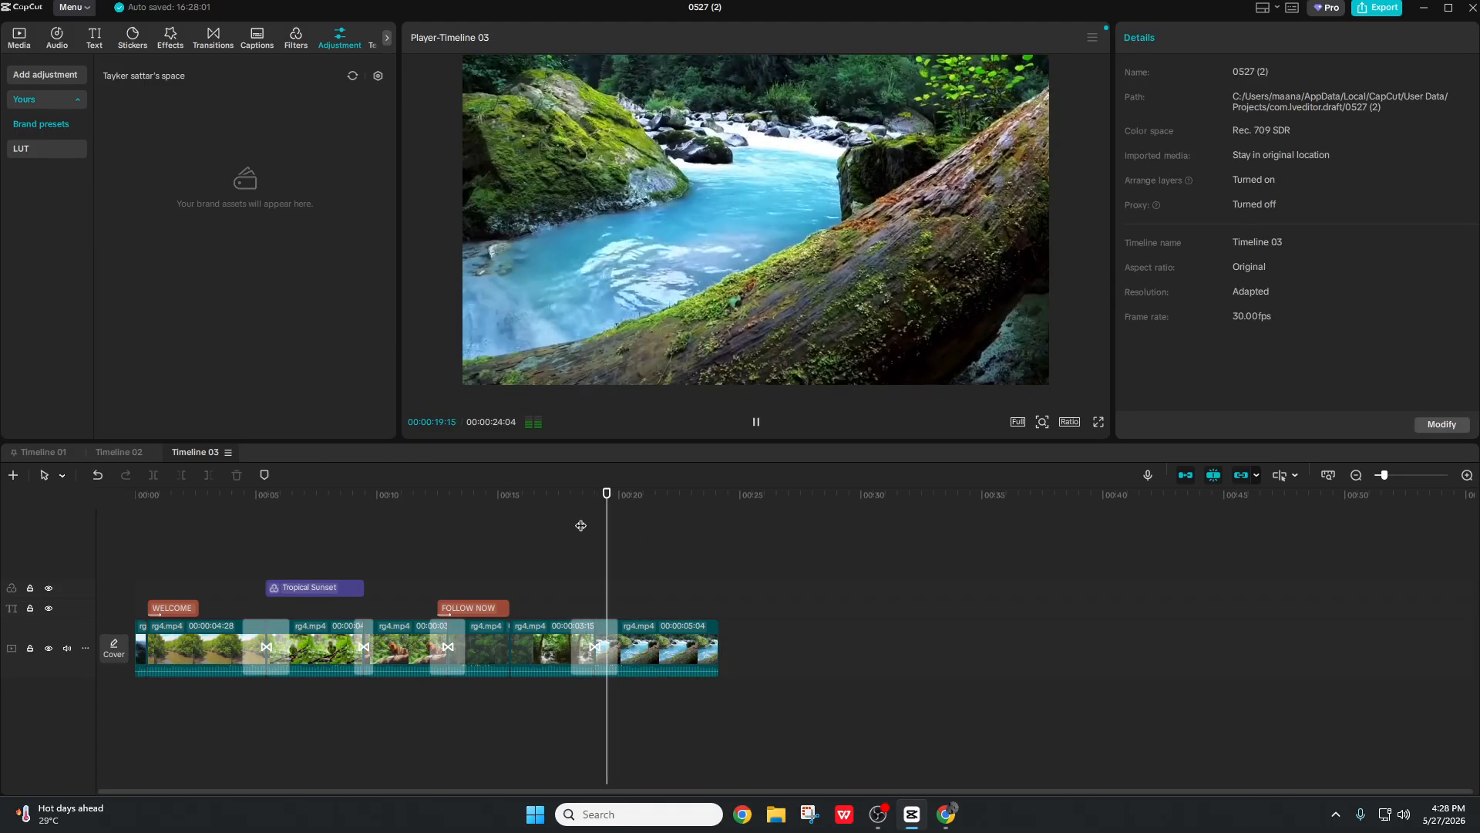
Step: Return the playhead to the start of Timeline 03 and display the project's imported media
click(138, 534)
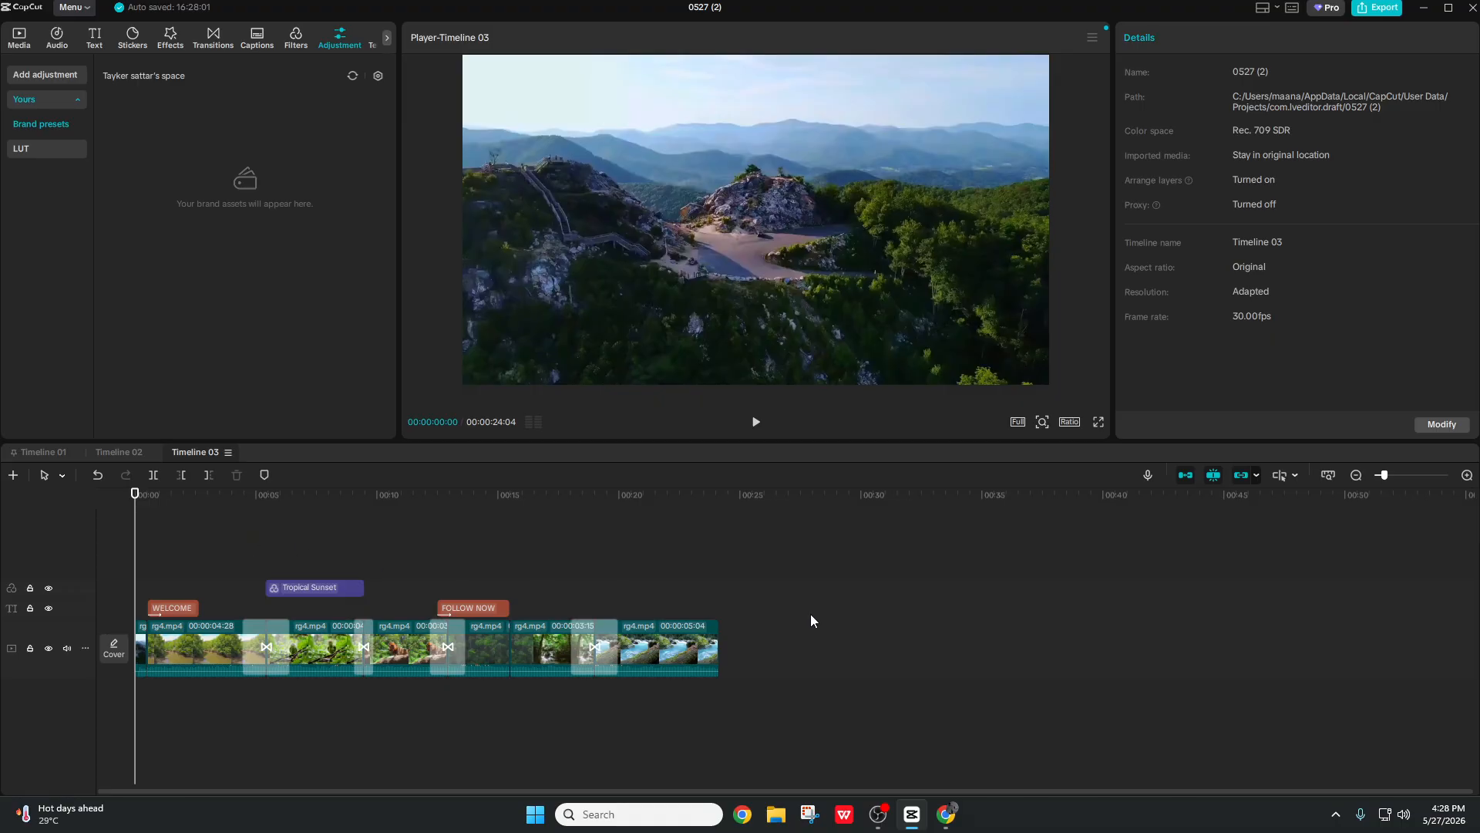
click(387, 37)
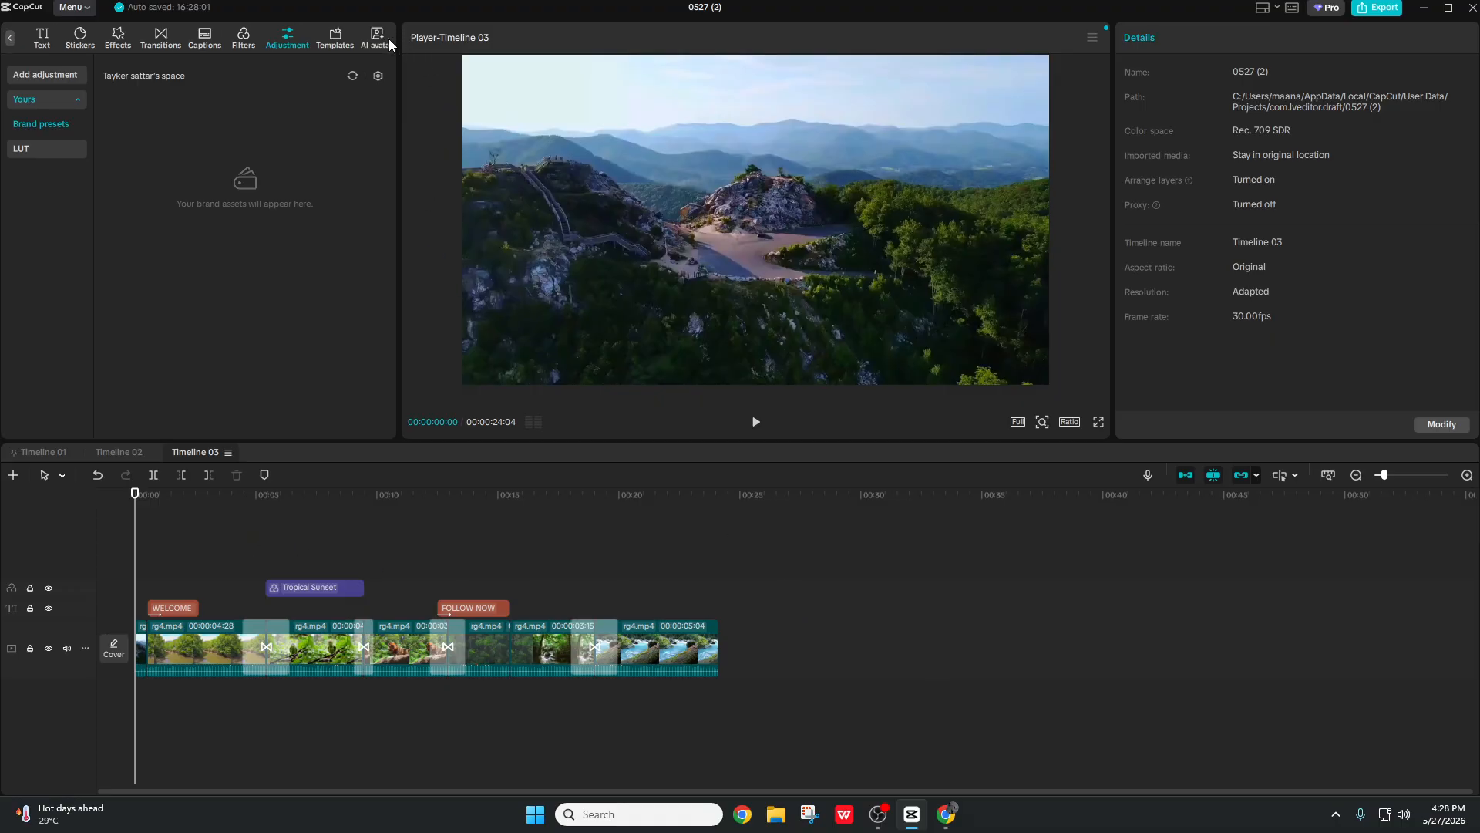
click(11, 38)
click(16, 42)
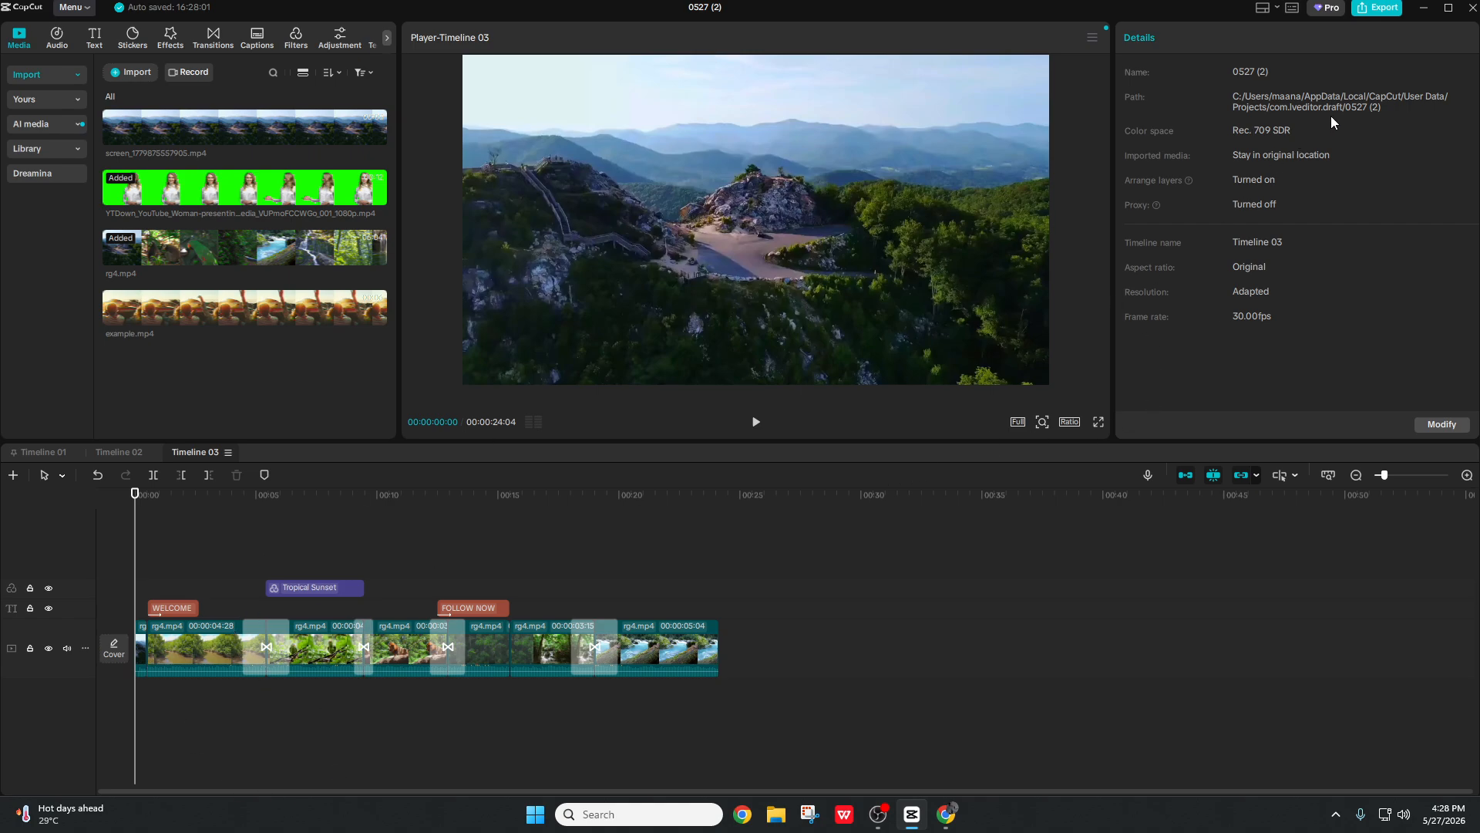
Step: Export Timeline 03 as an mp4 video at 1080P and 30fps, using the H.264 codec and the recommended bit rate
click(1376, 10)
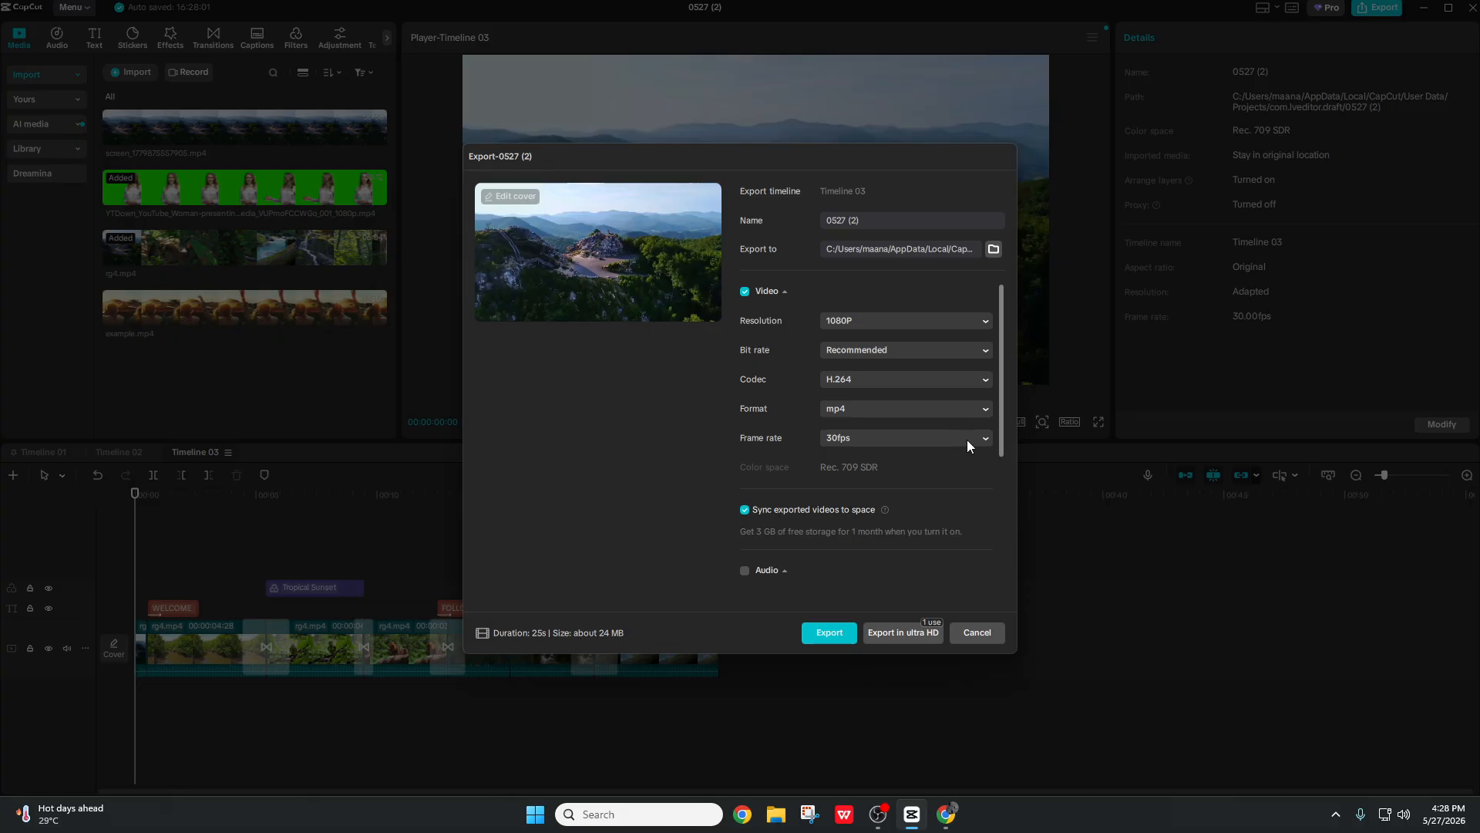
click(987, 438)
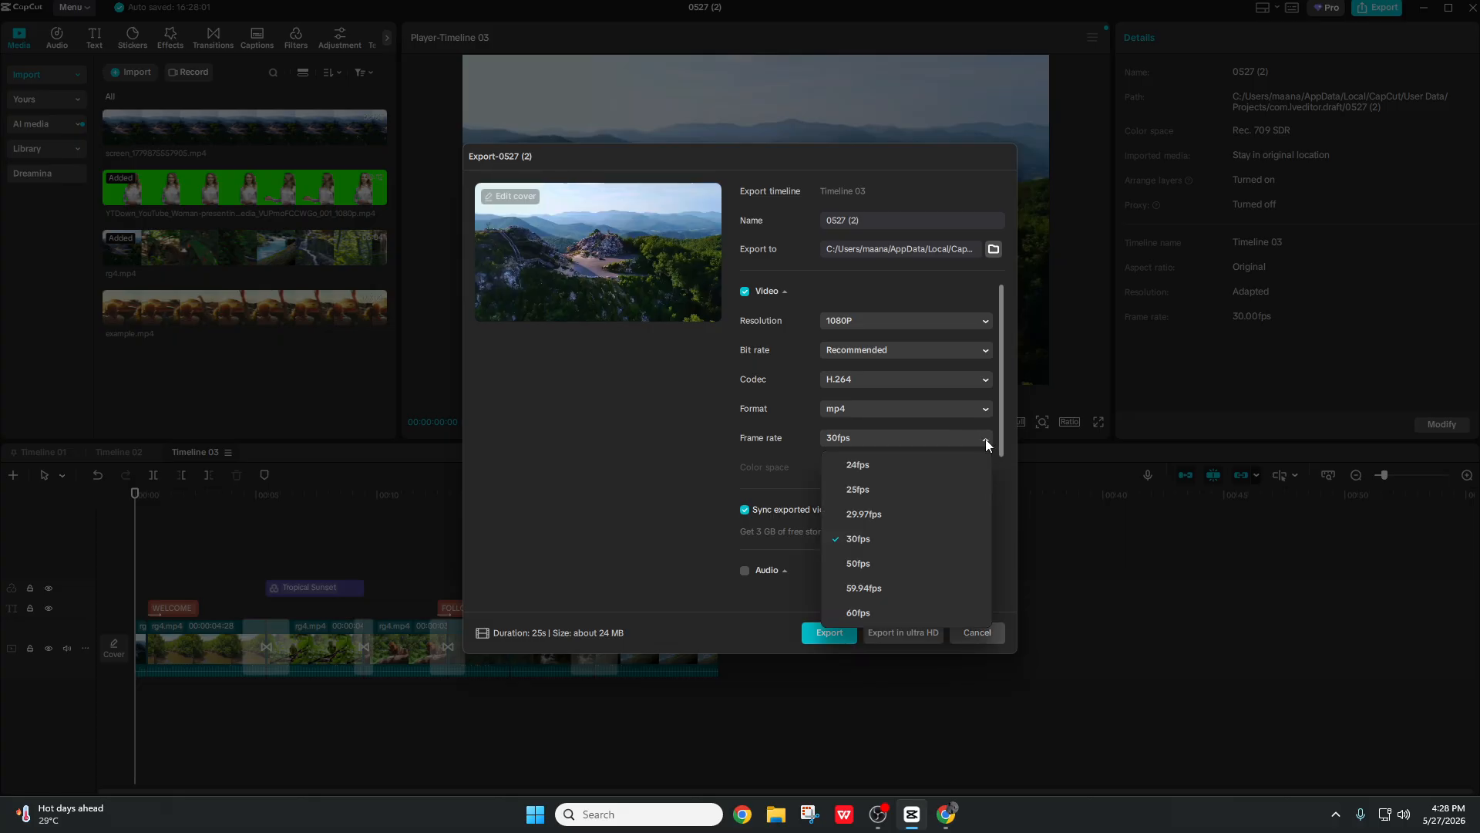
click(986, 437)
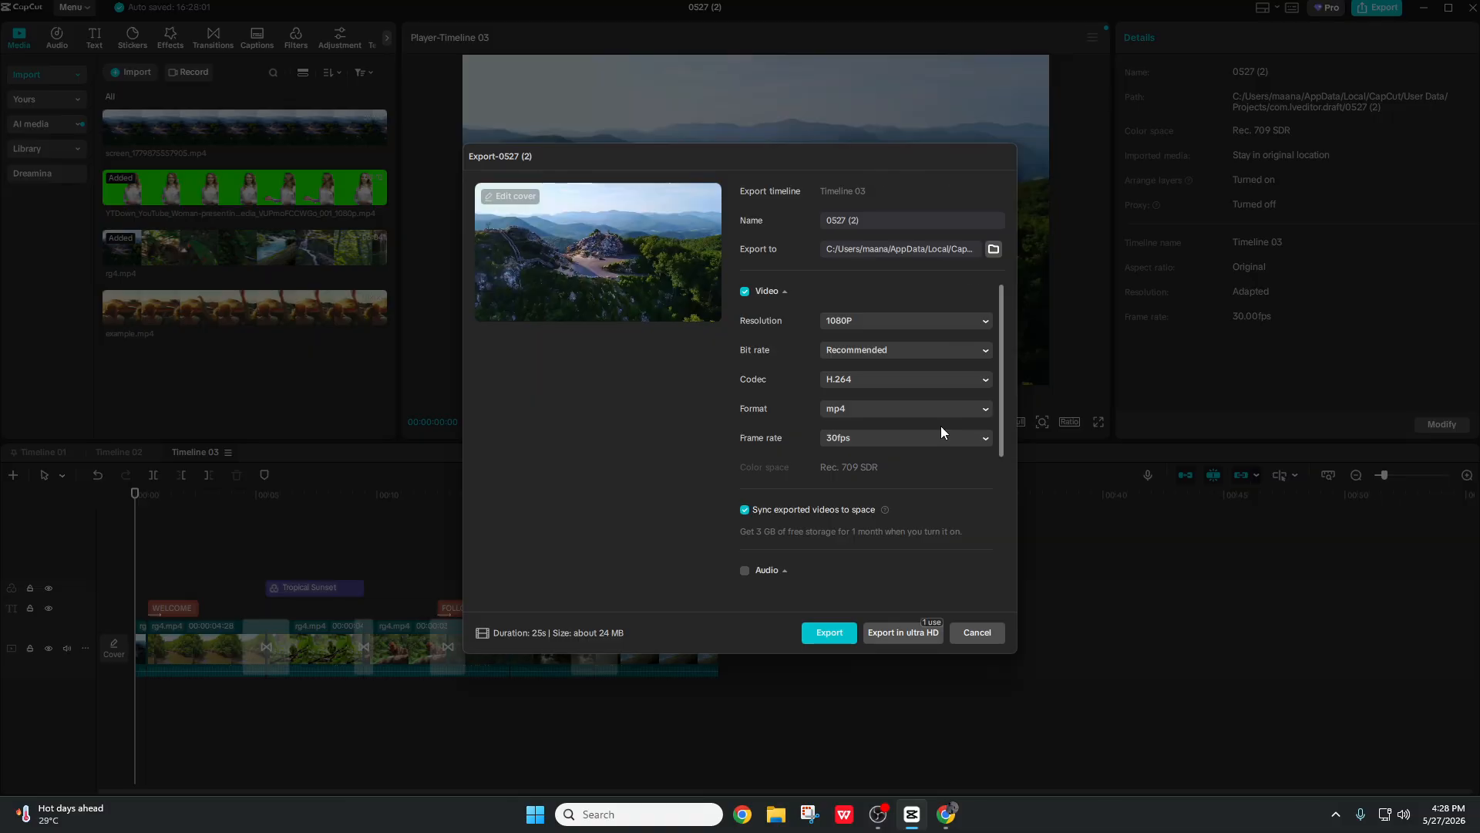
scroll(938, 453, down, 3)
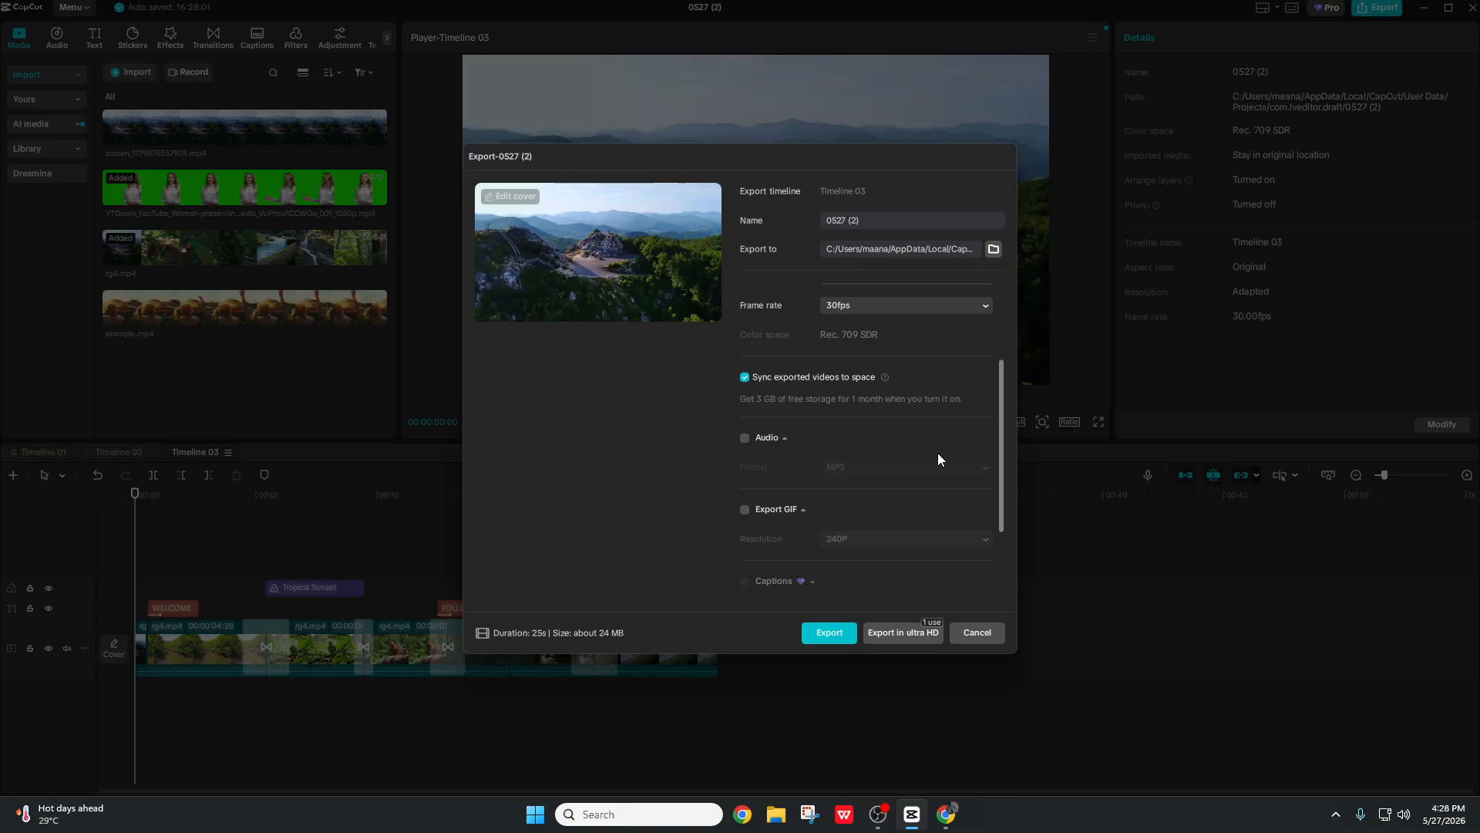
scroll(937, 451, down, 2)
scroll(937, 451, up, 5)
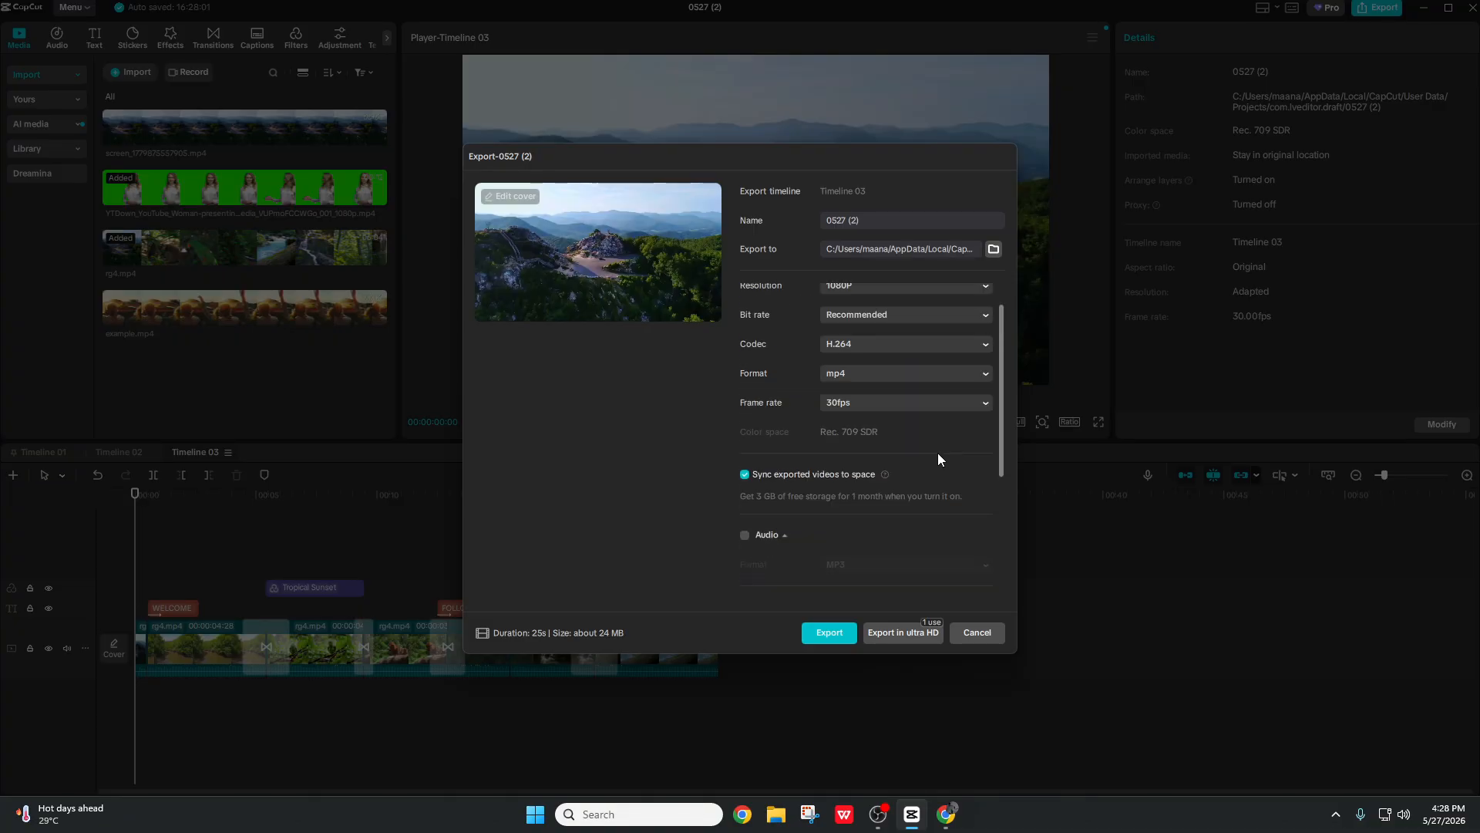
scroll(937, 452, up, 1)
click(988, 321)
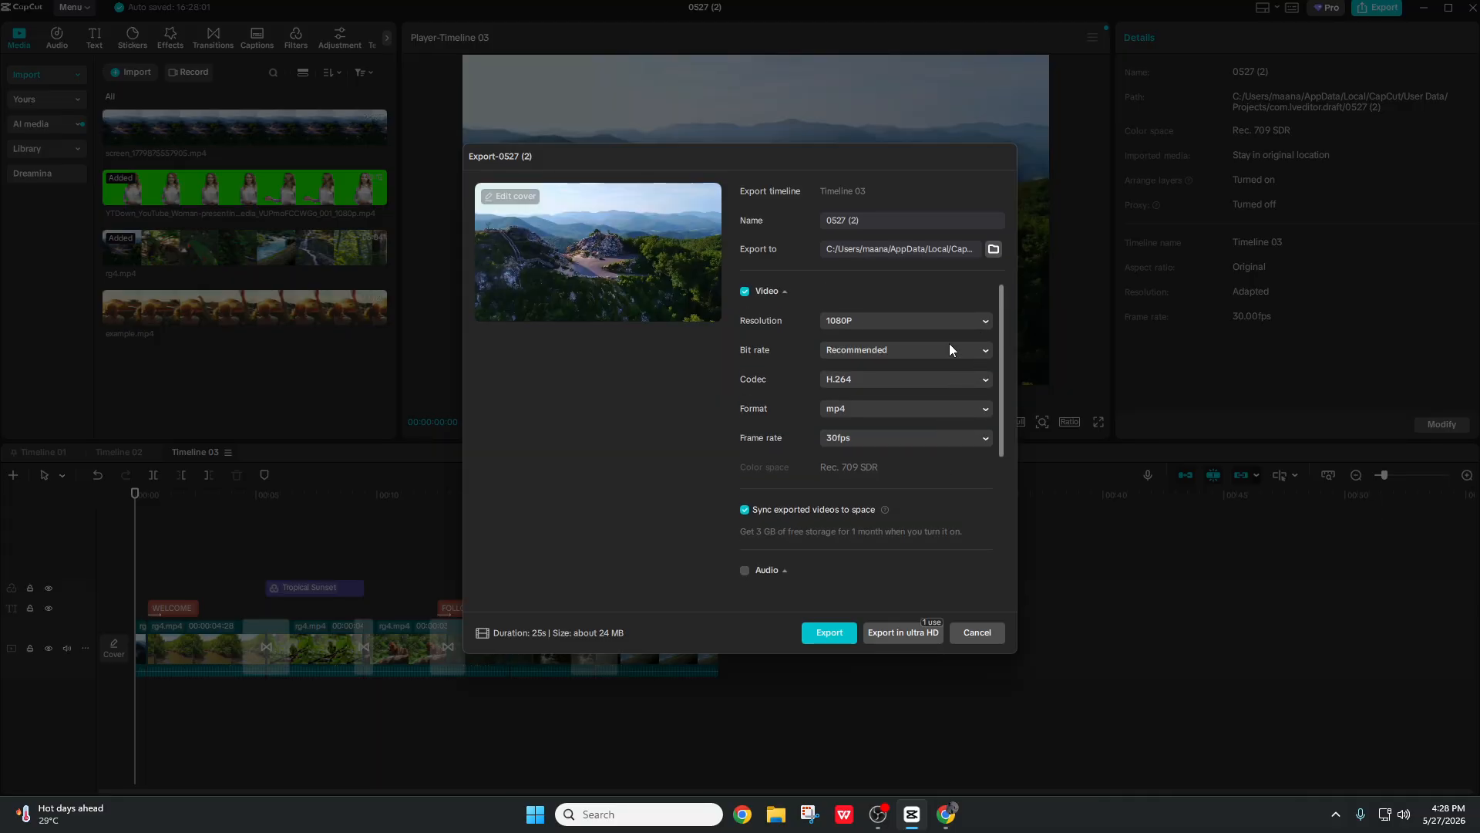
click(863, 374)
click(829, 632)
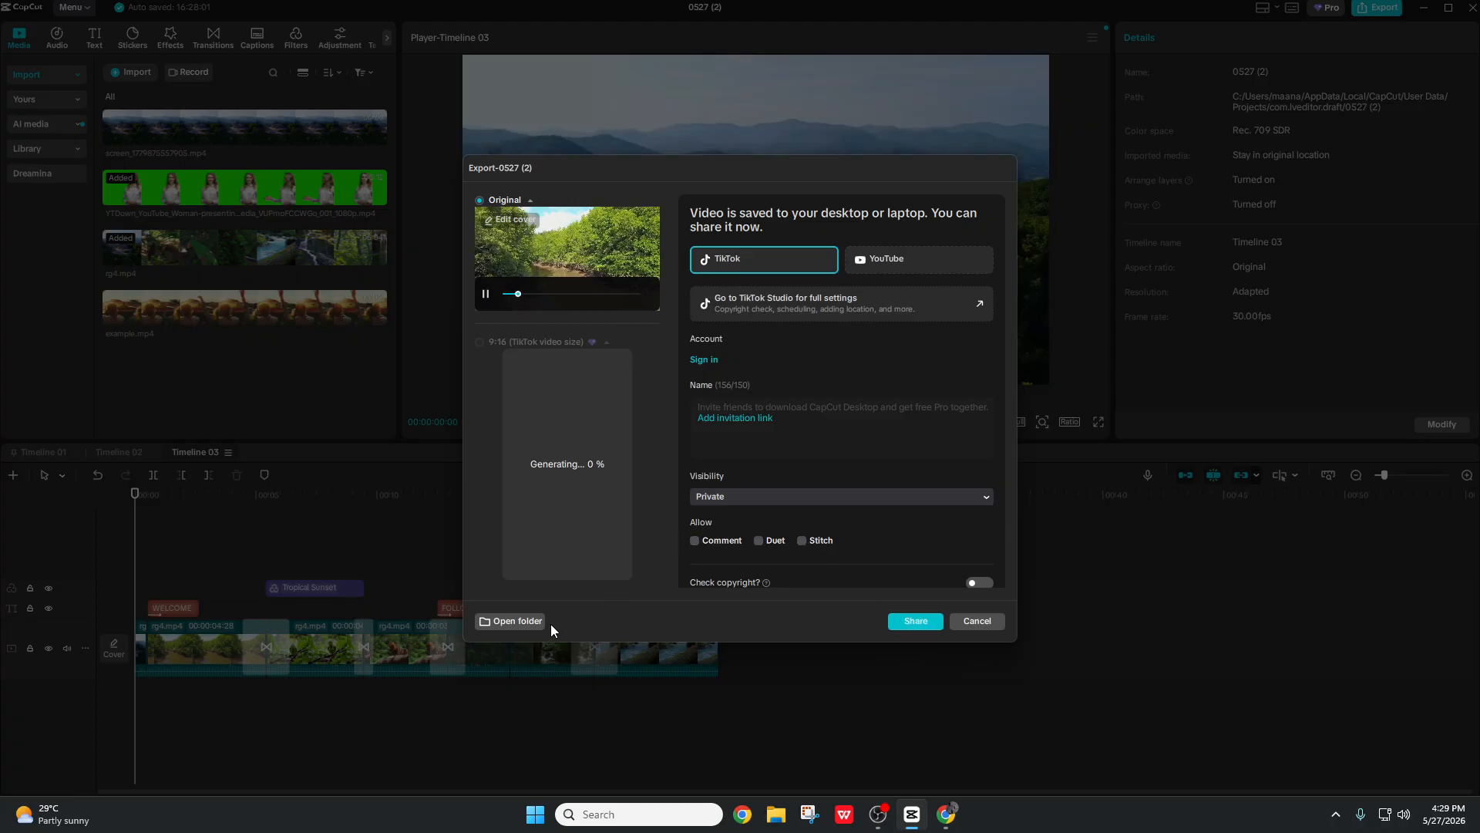
Step: Replay the exported video's preview from the start, pause it, and open the folder containing the exported file
click(498, 620)
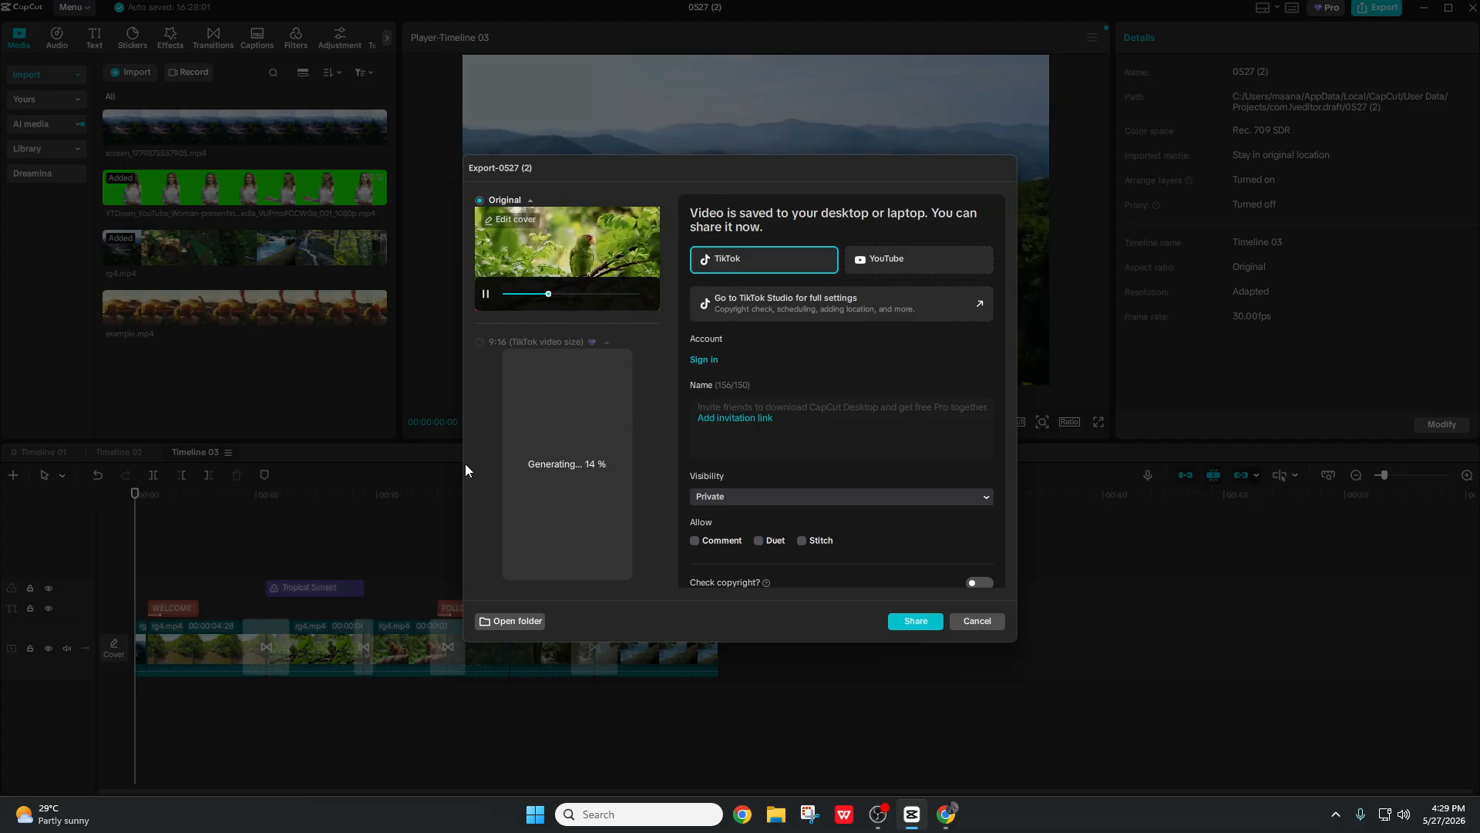
click(503, 295)
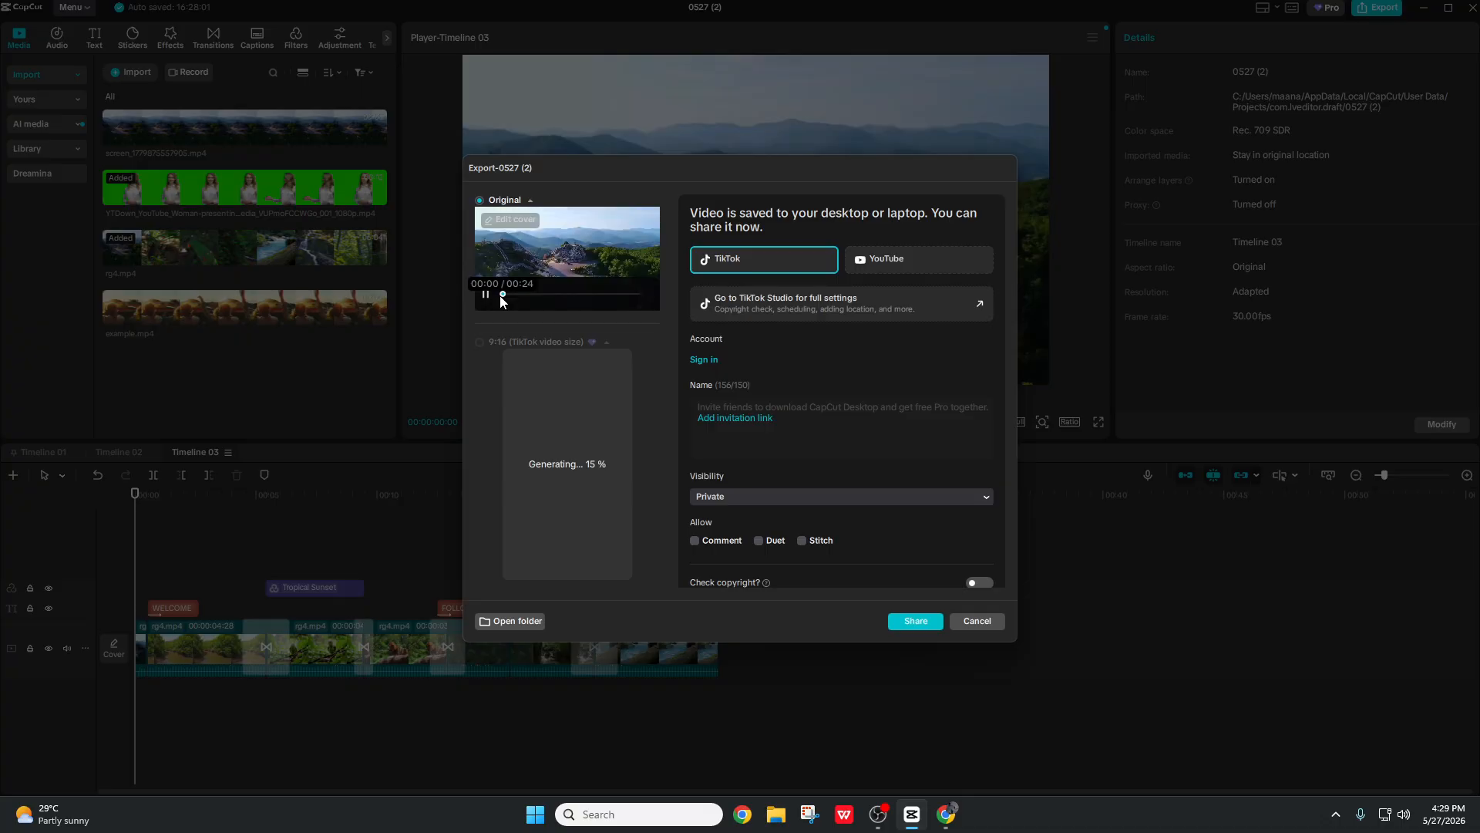
click(485, 294)
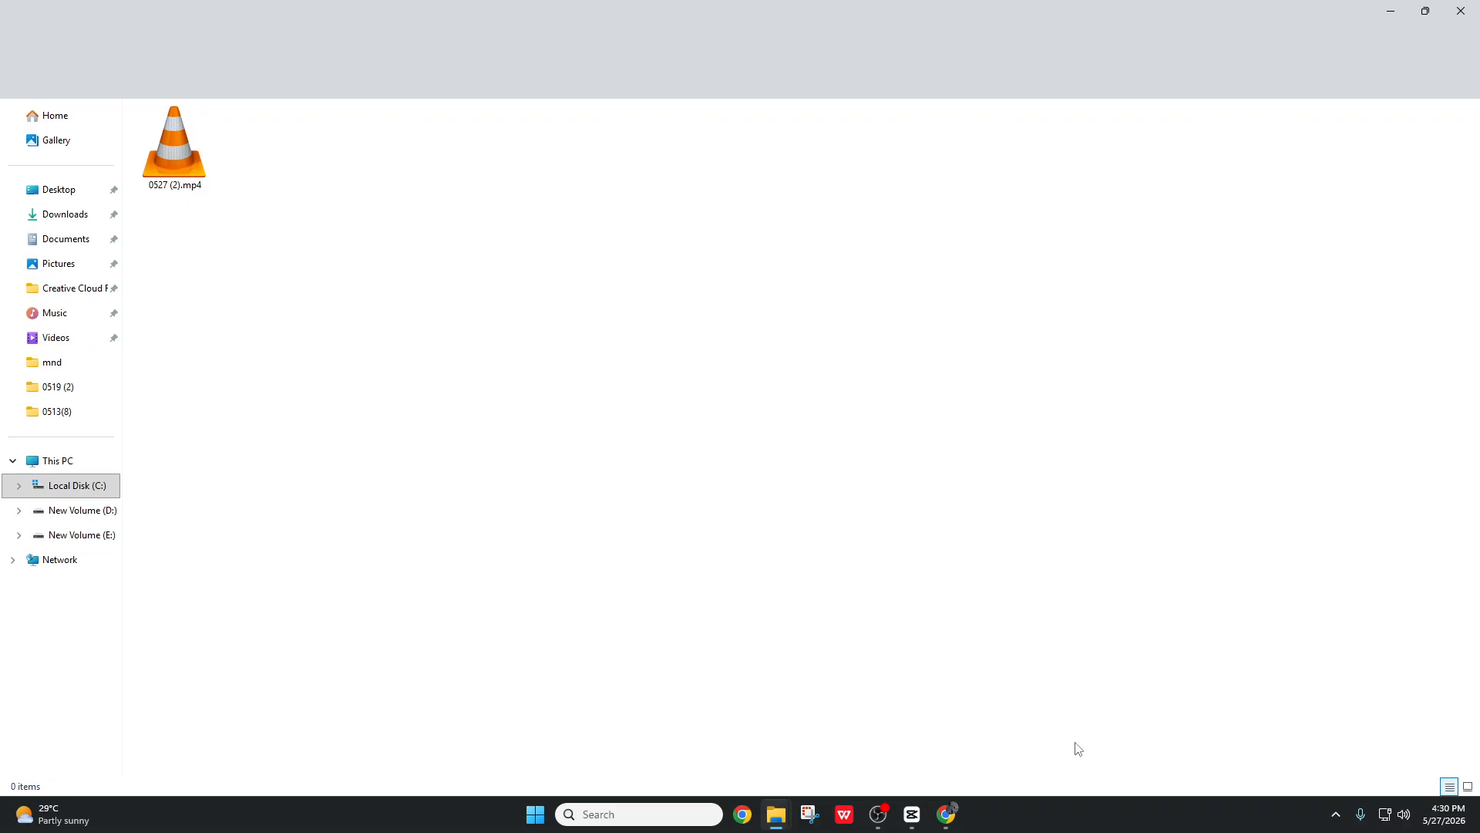
click(878, 814)
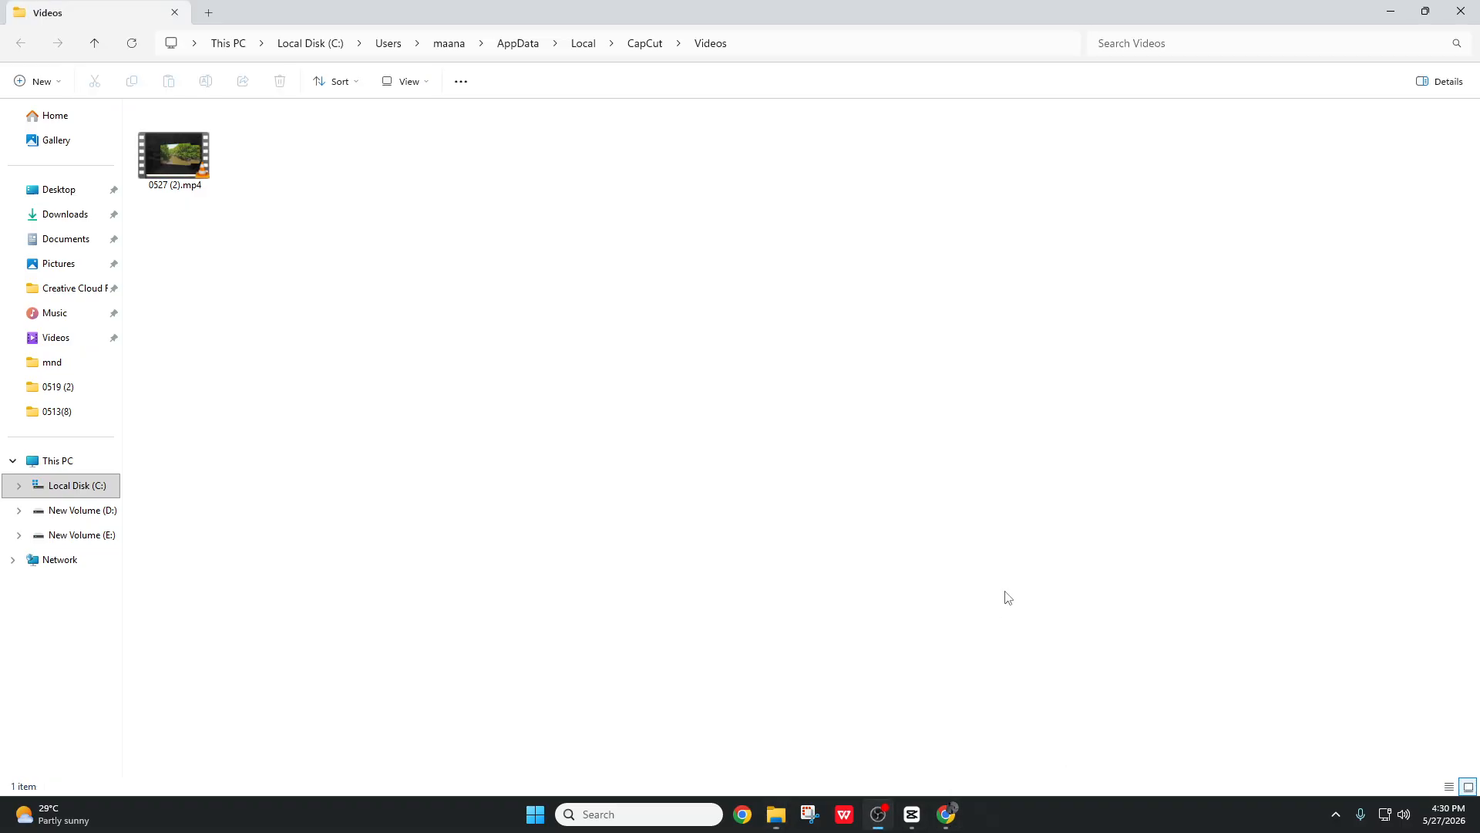